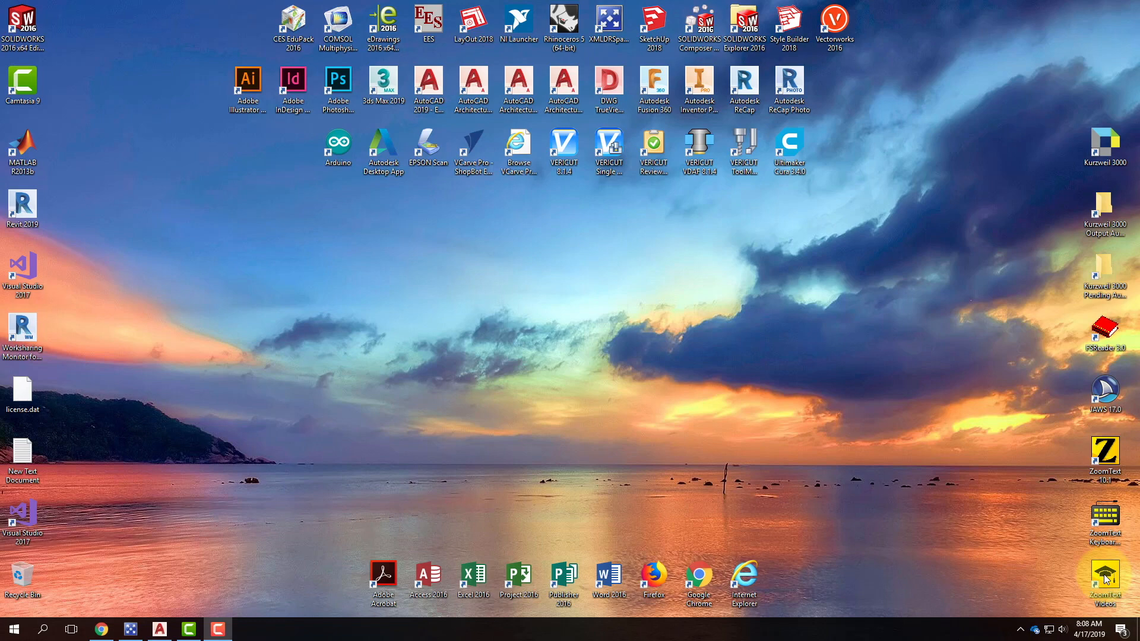
Step: Switch to the floor plan drawing in AutoCAD and view Layout1 up close with its floor plan viewport active
click(157, 629)
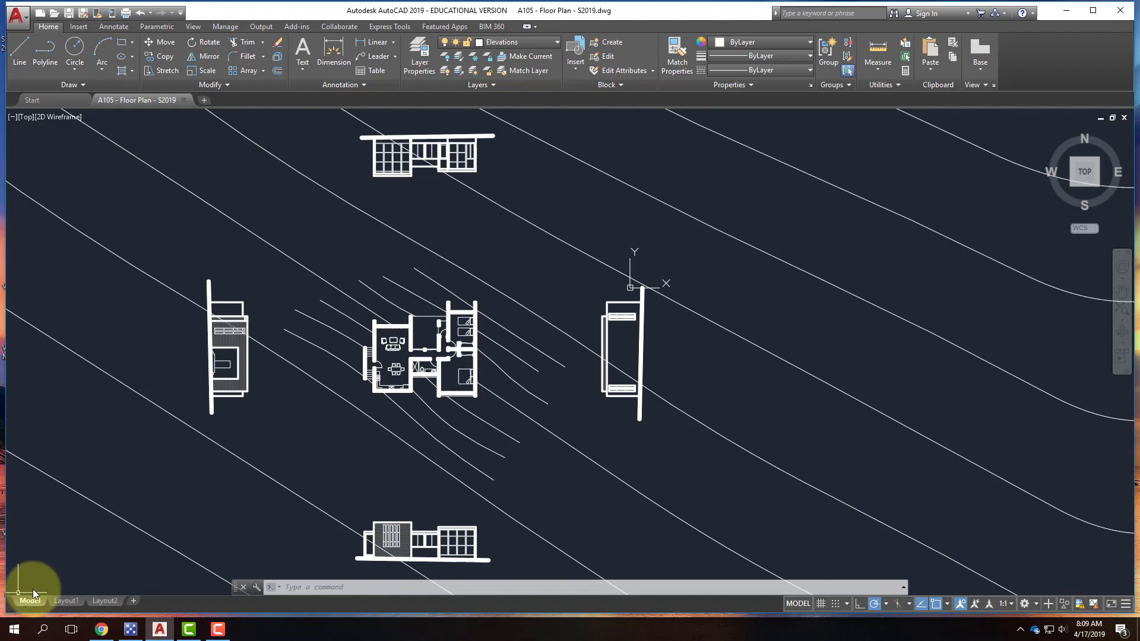
mouse_move(231, 317)
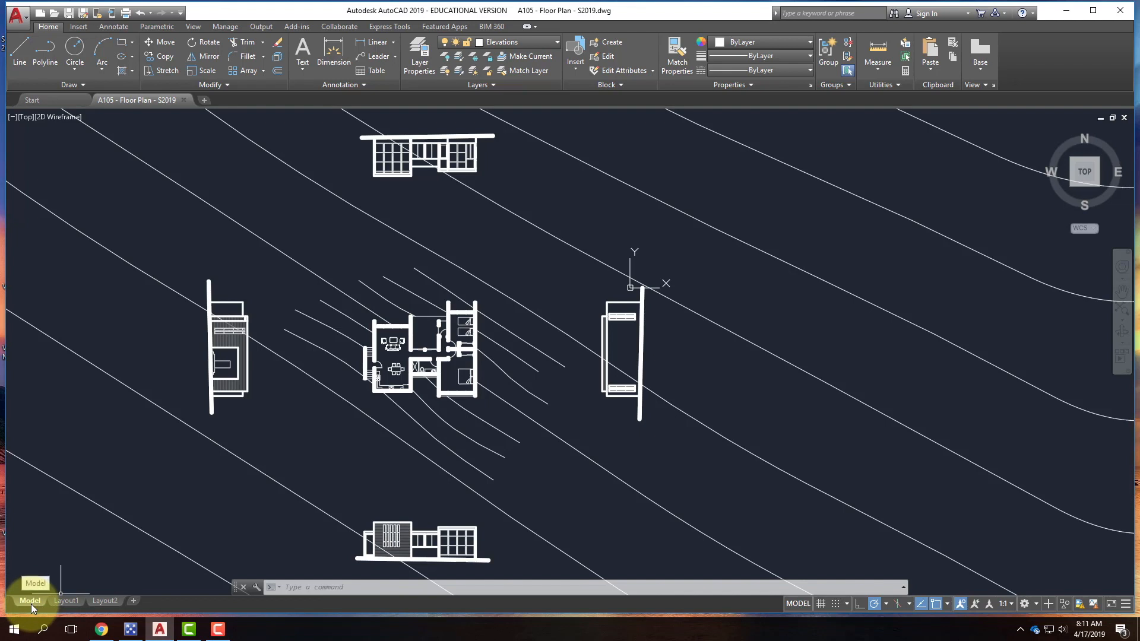
mouse_move(76, 603)
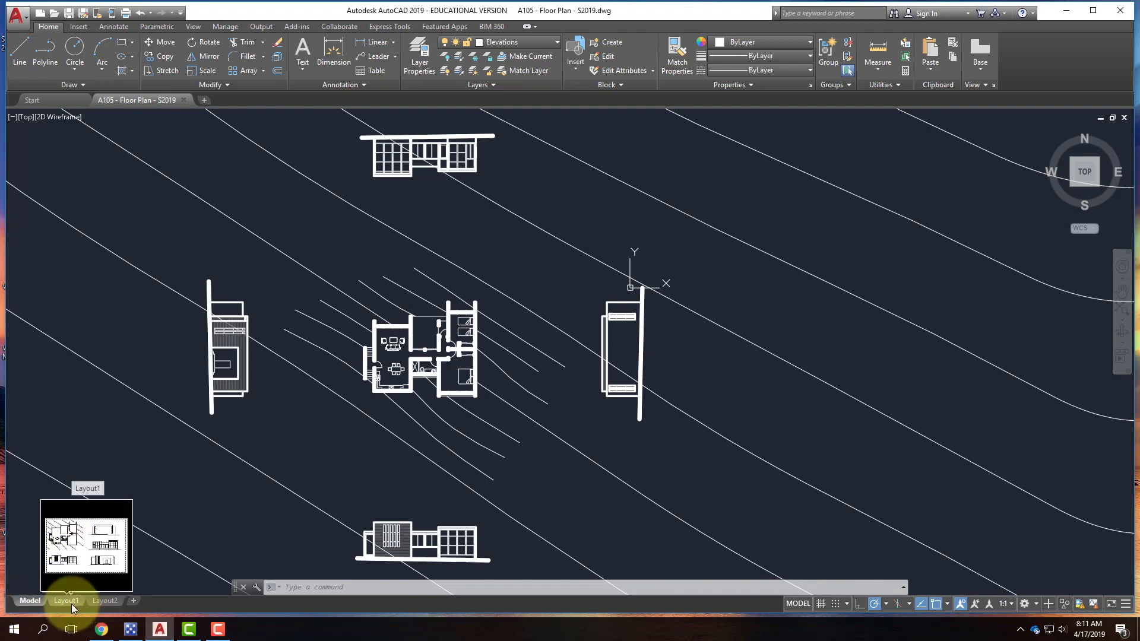
mouse_move(112, 604)
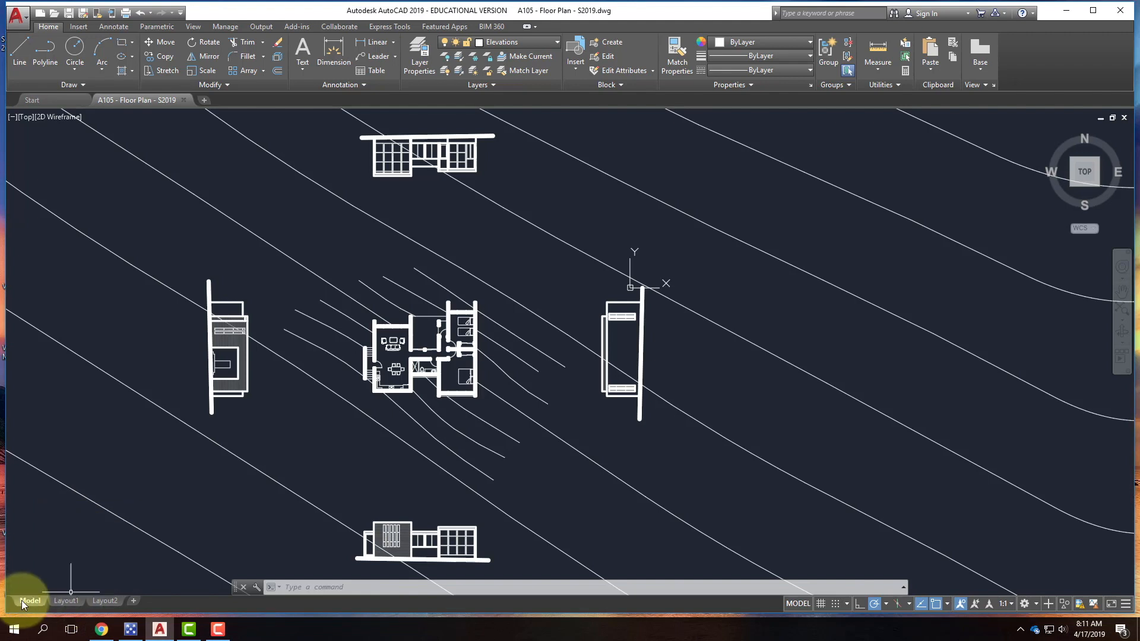
click(69, 601)
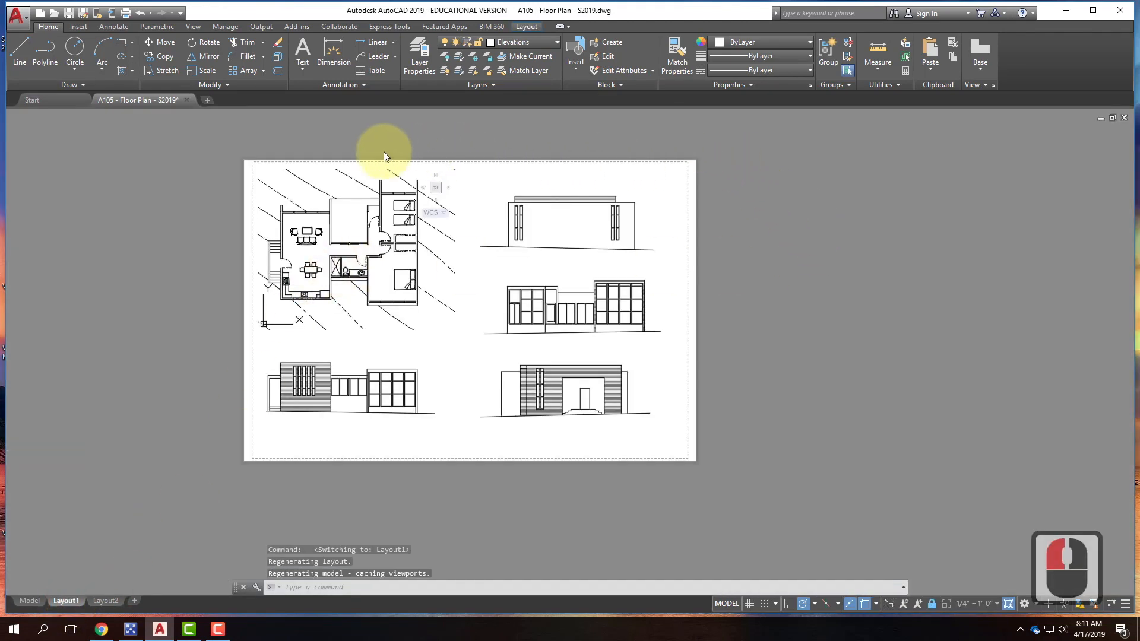
double_click(436, 235)
scroll(435, 235, up, 2)
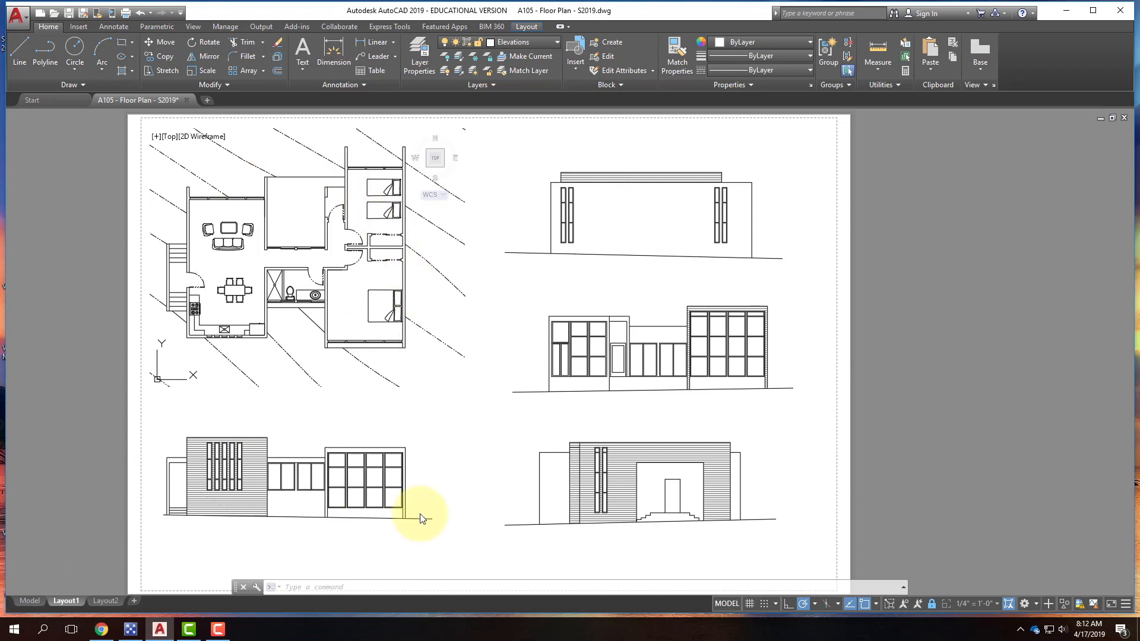
Step: Open Layout2 and rename it 36x24
click(110, 602)
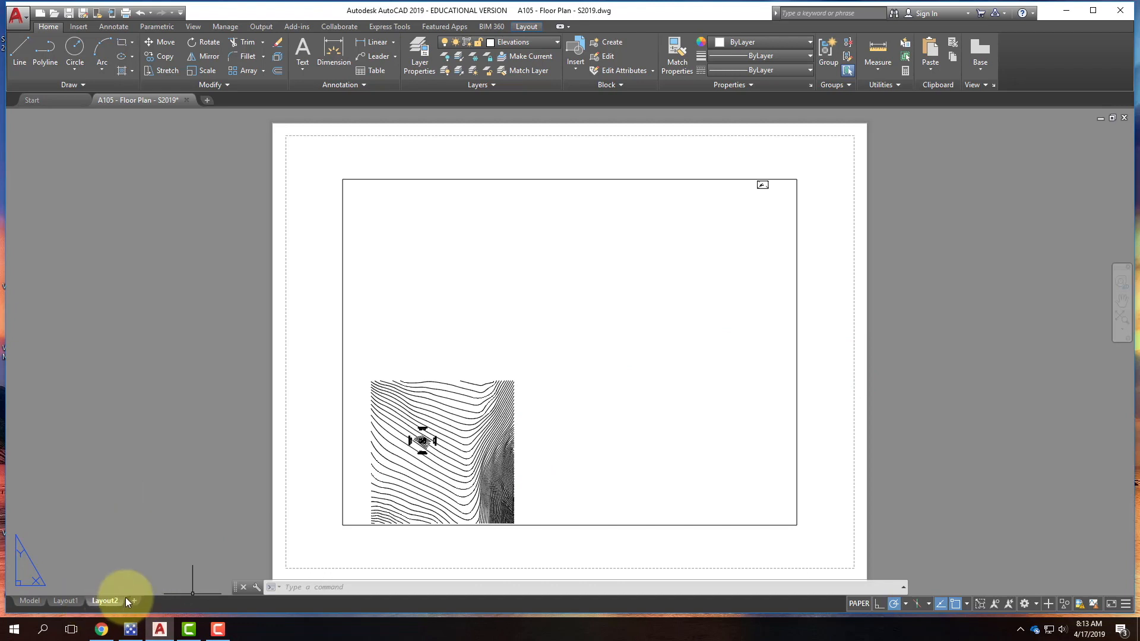
mouse_move(109, 600)
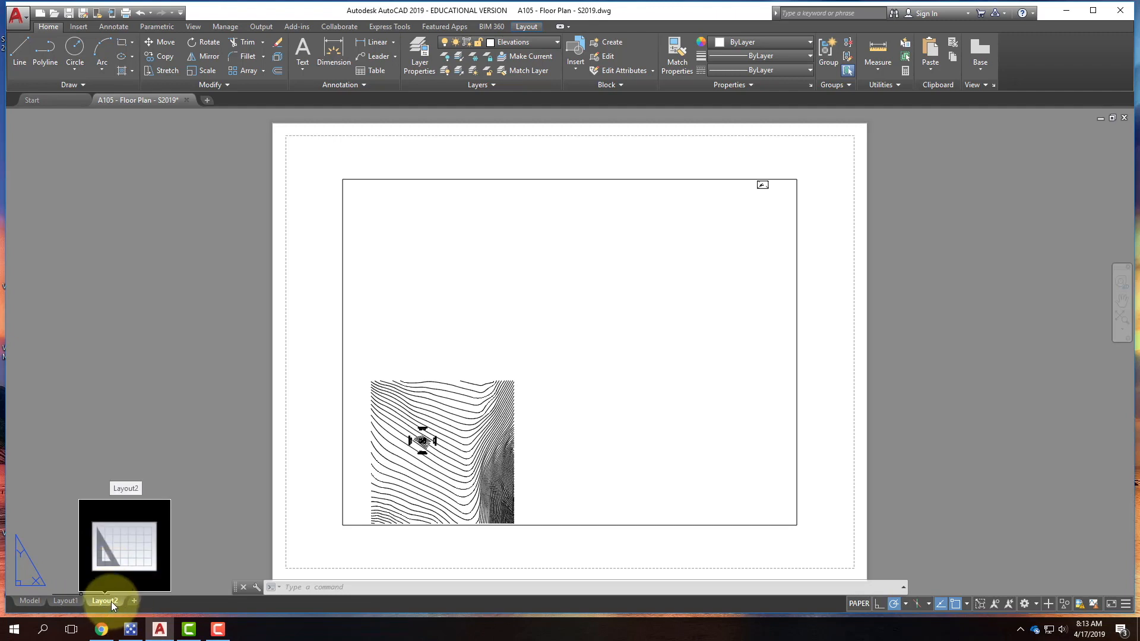
double_click(111, 600)
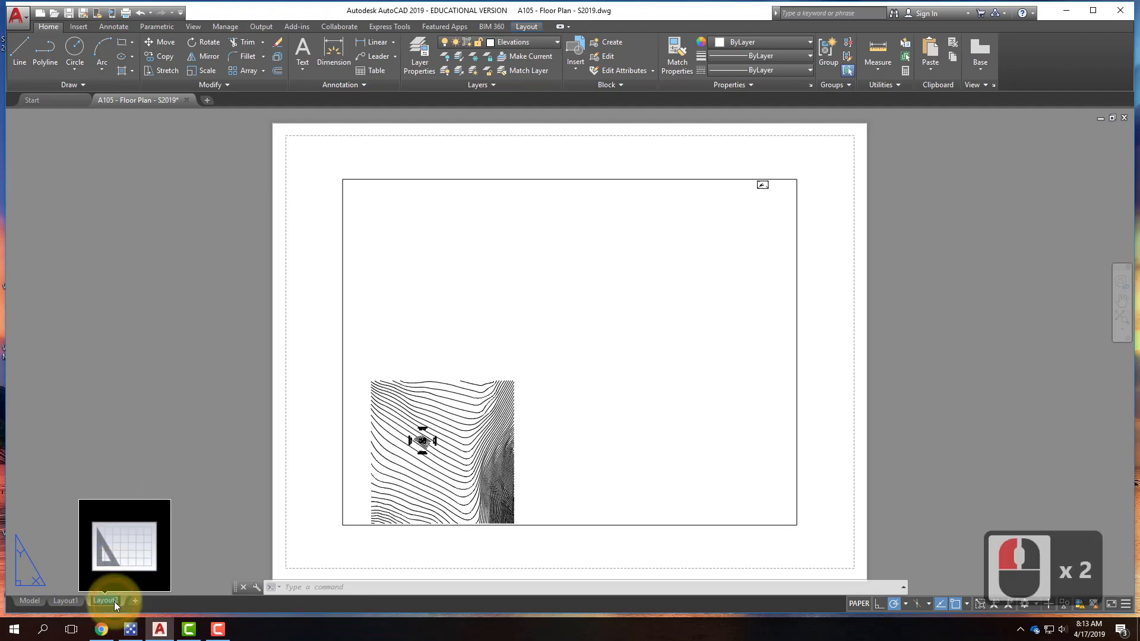
text(36x24)
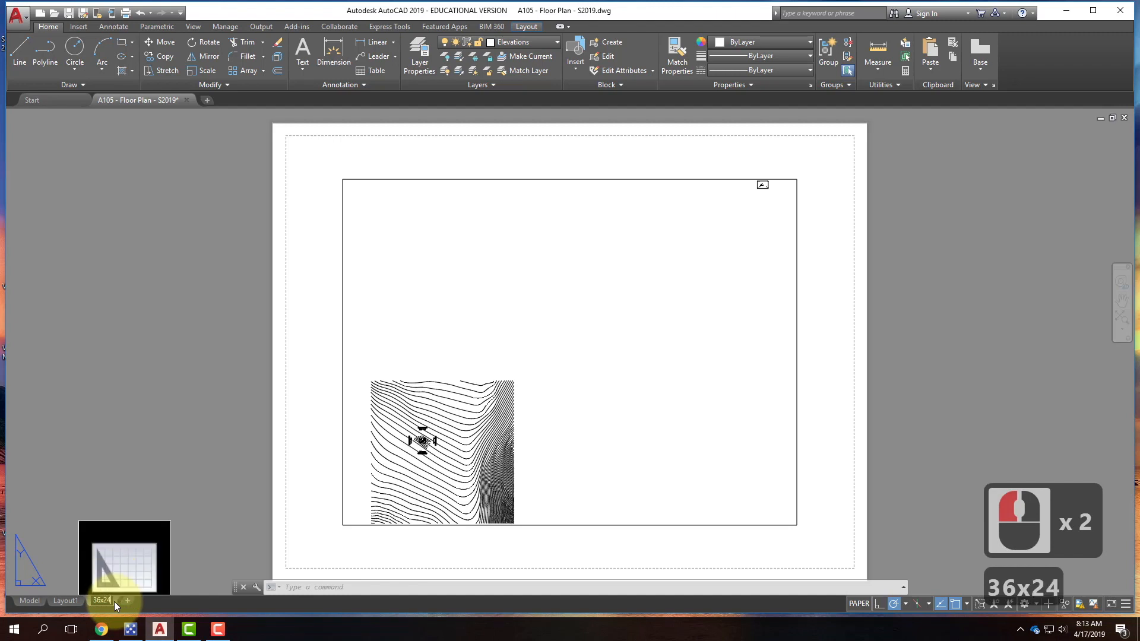
key(Return)
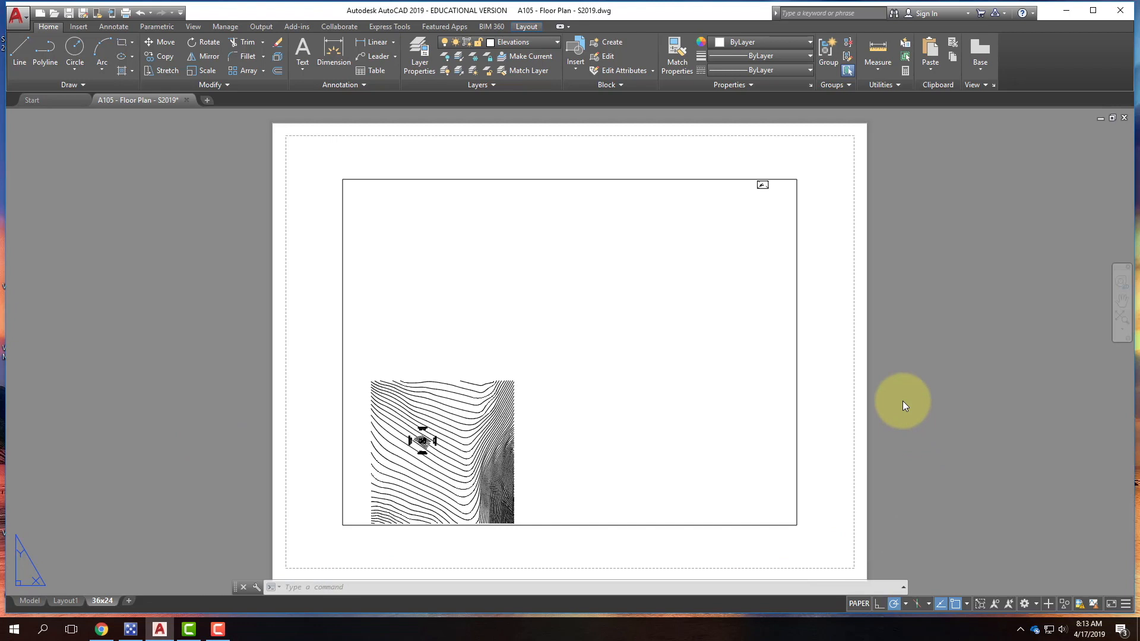
Step: Modify the 36x24 layout's page setup to use the DWG To PDF.pc3 plotter and ARCH D (36.00 x 24.00 Inches) paper
right_click(107, 602)
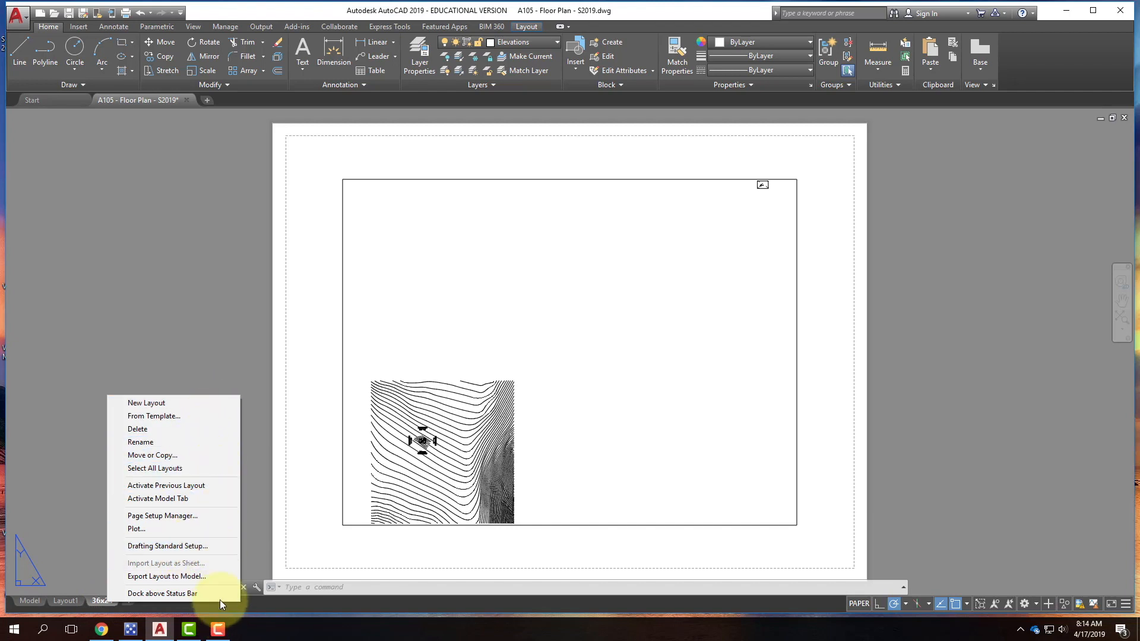
click(200, 518)
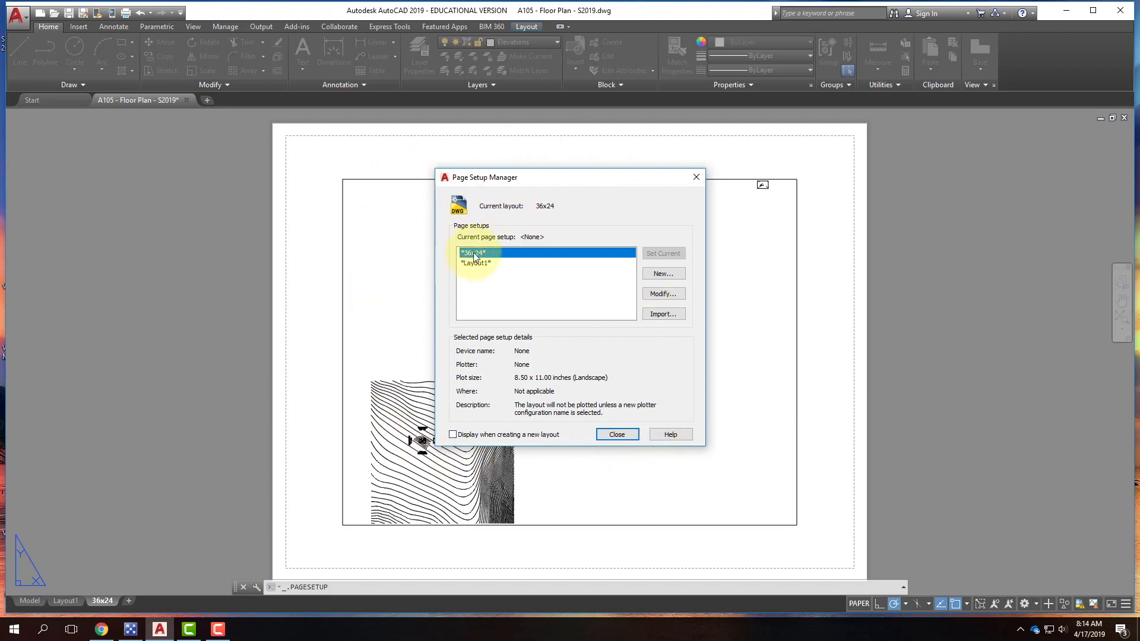
click(654, 291)
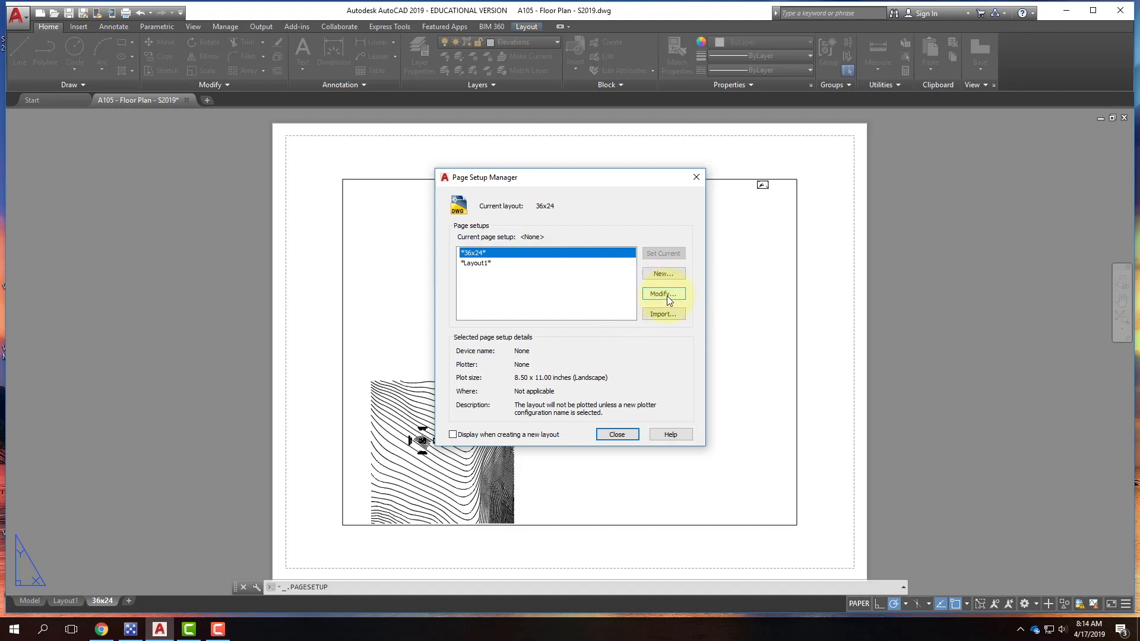
click(668, 292)
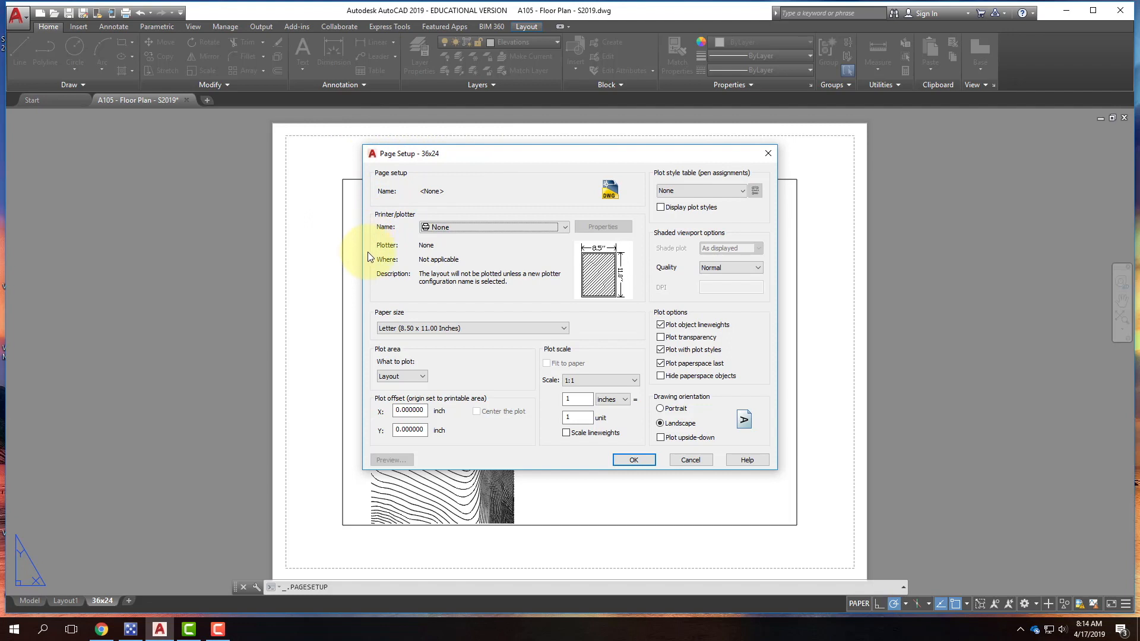
click(483, 227)
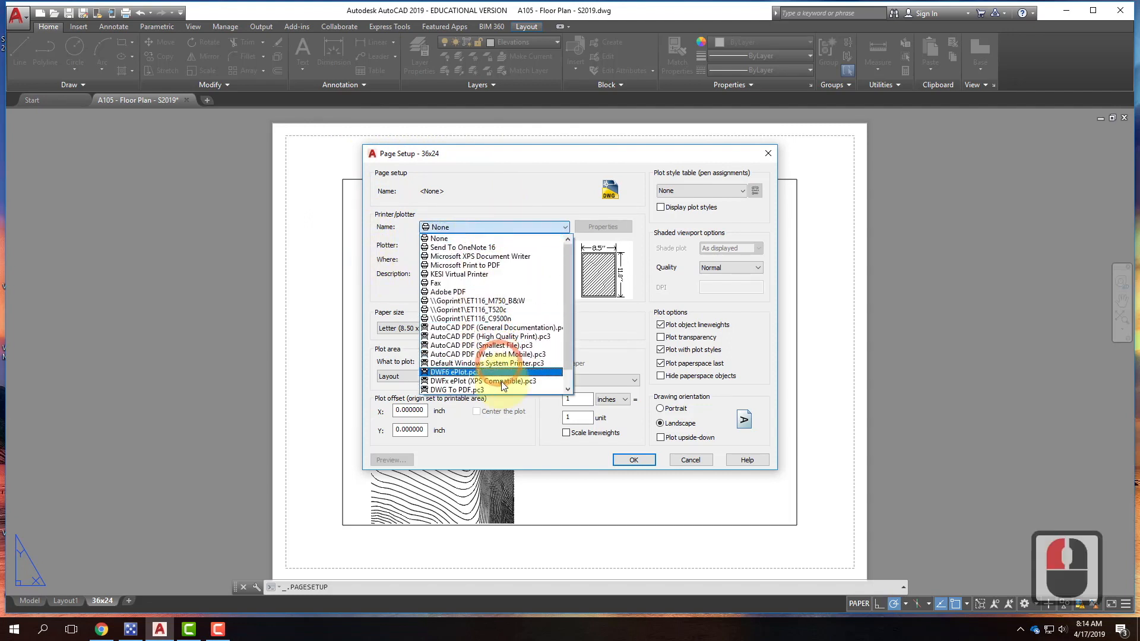
scroll(460, 380, down, 5)
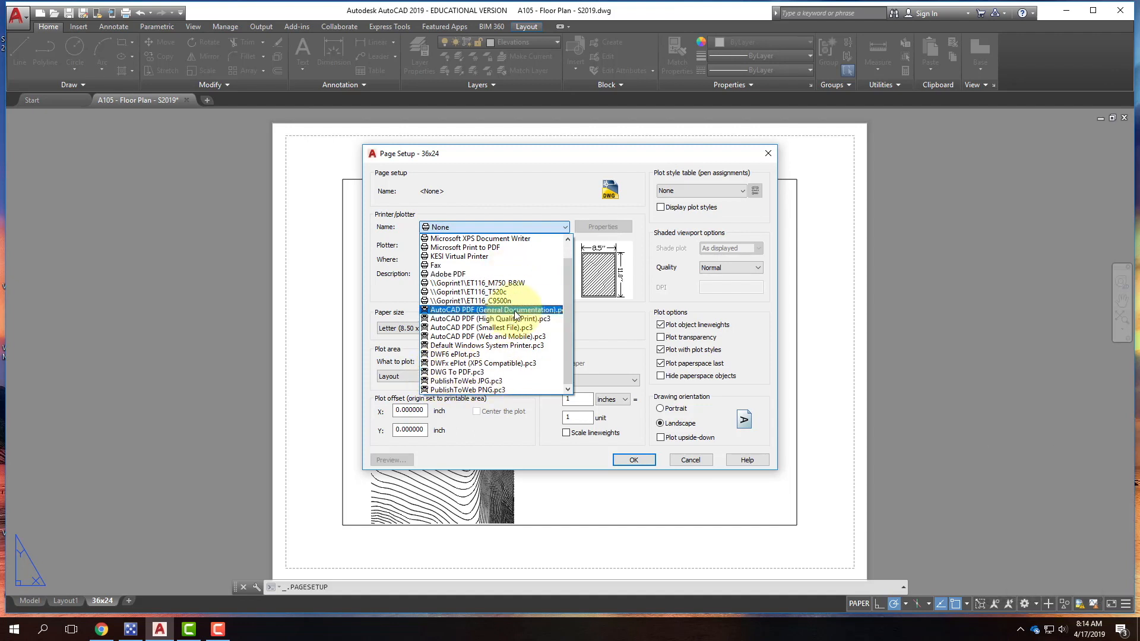
click(511, 372)
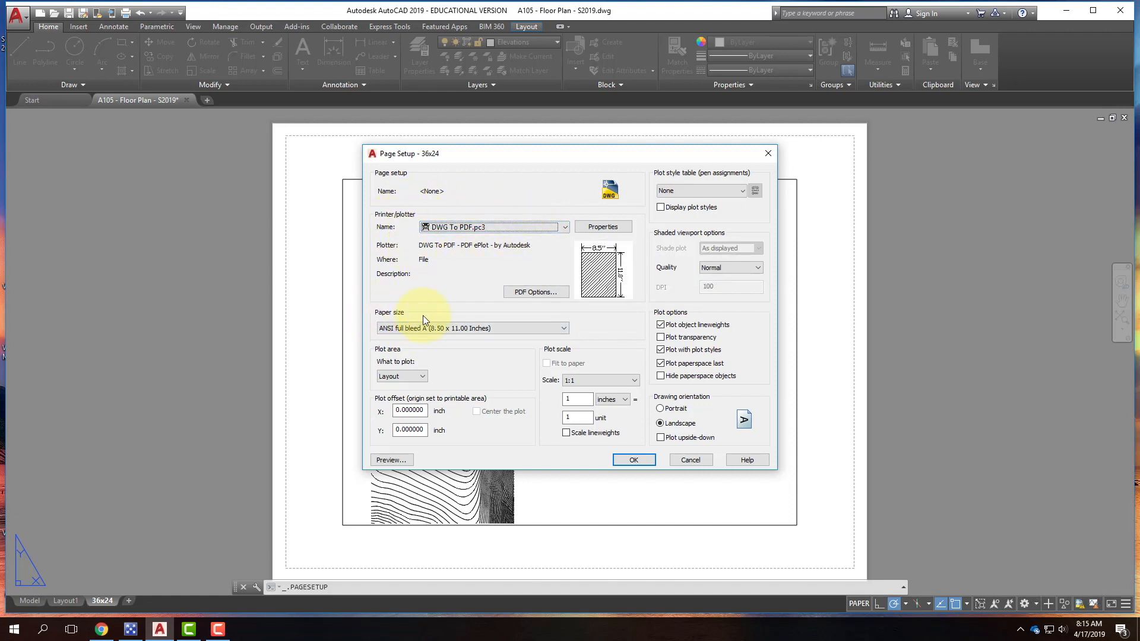
click(462, 332)
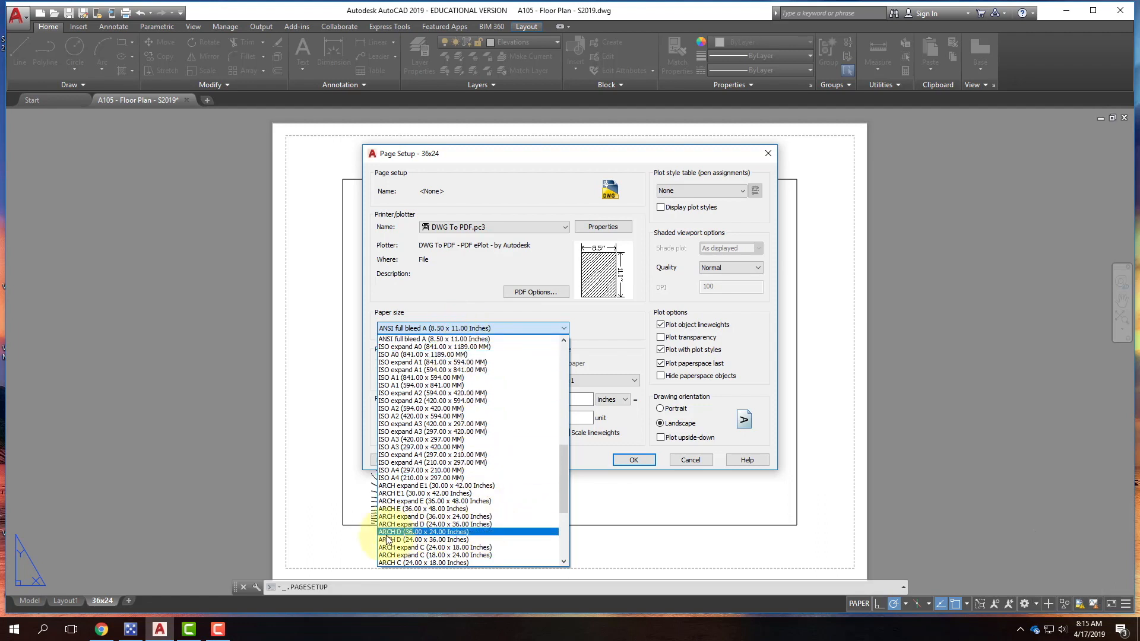
click(463, 532)
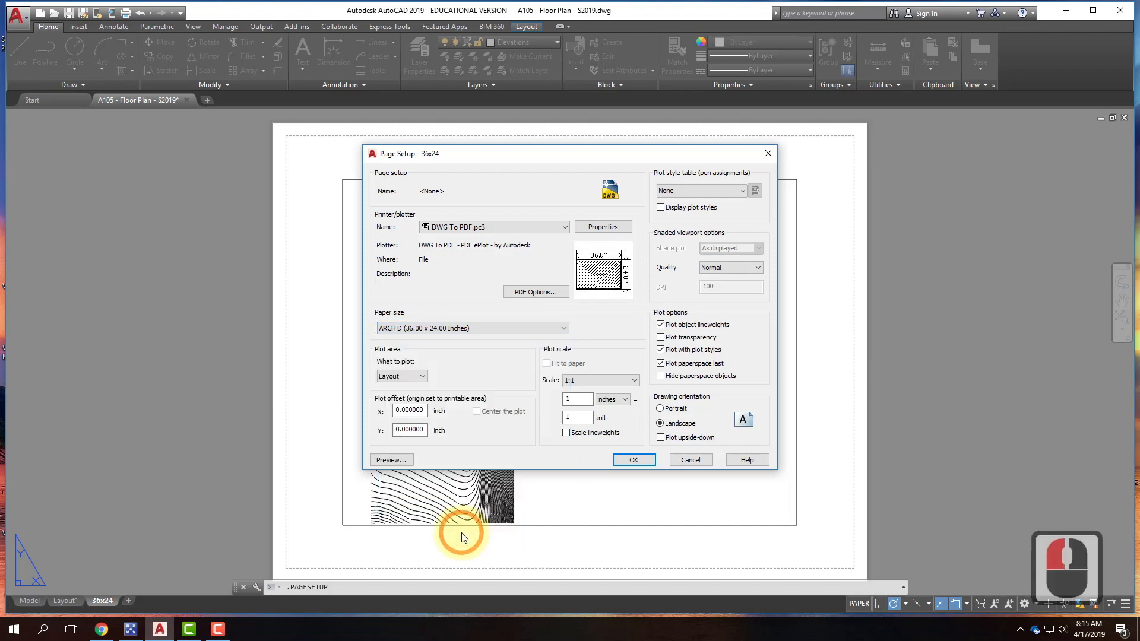
Step: Try ARCH D (24.00 x 36.00 Inches) paper and portrait orientation, and return to landscape with ARCH D (36.00 x 24.00 Inches)
click(530, 330)
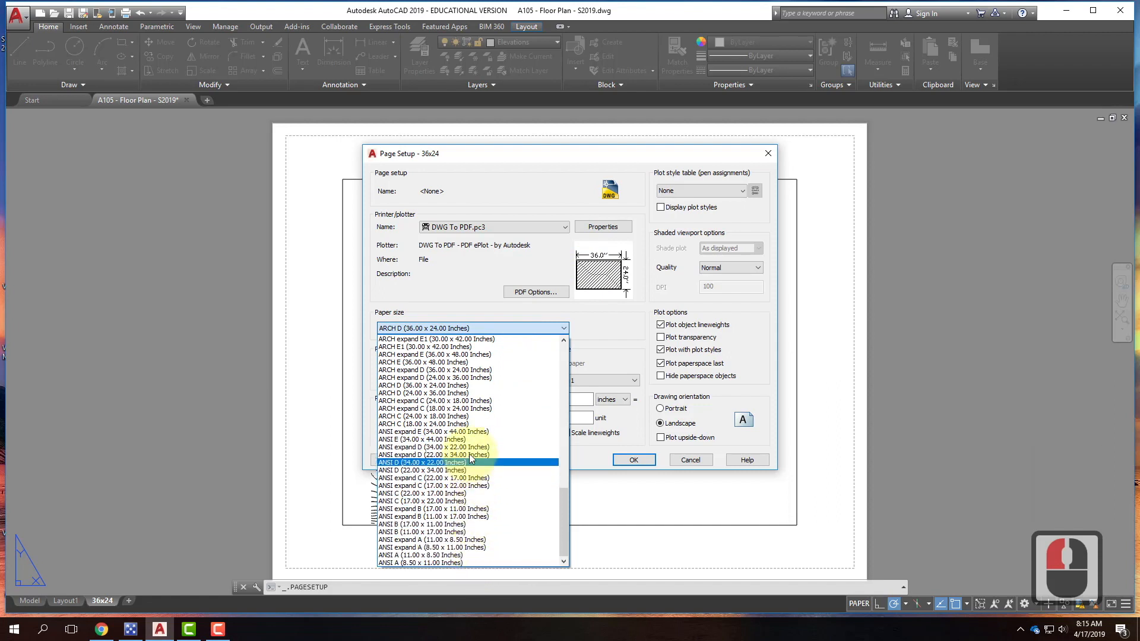
click(468, 393)
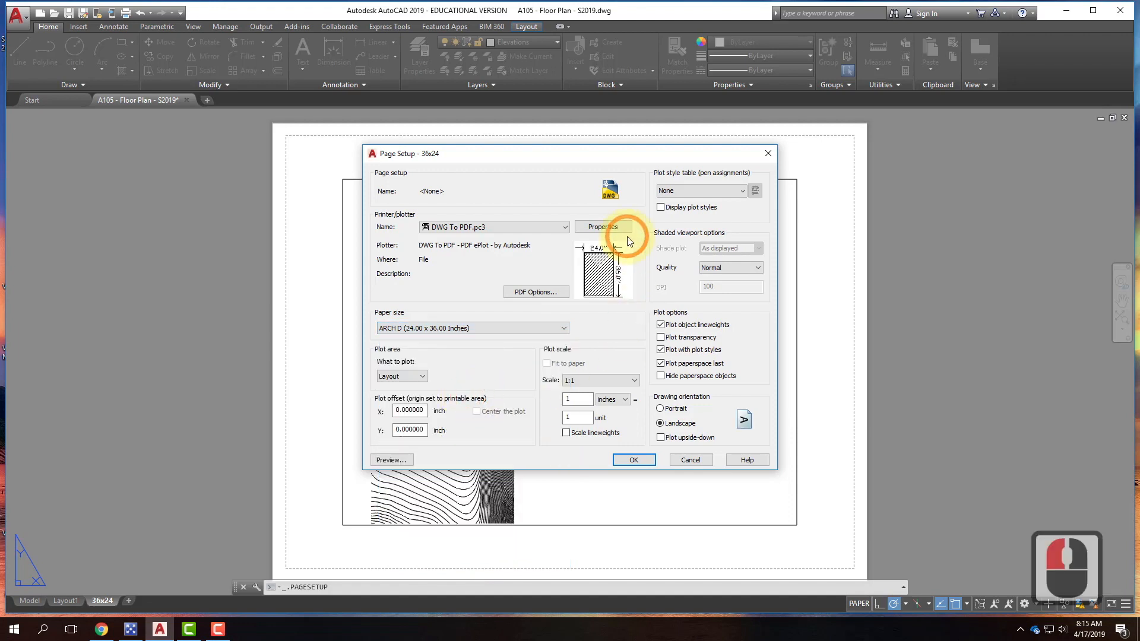
click(660, 409)
click(661, 424)
click(522, 327)
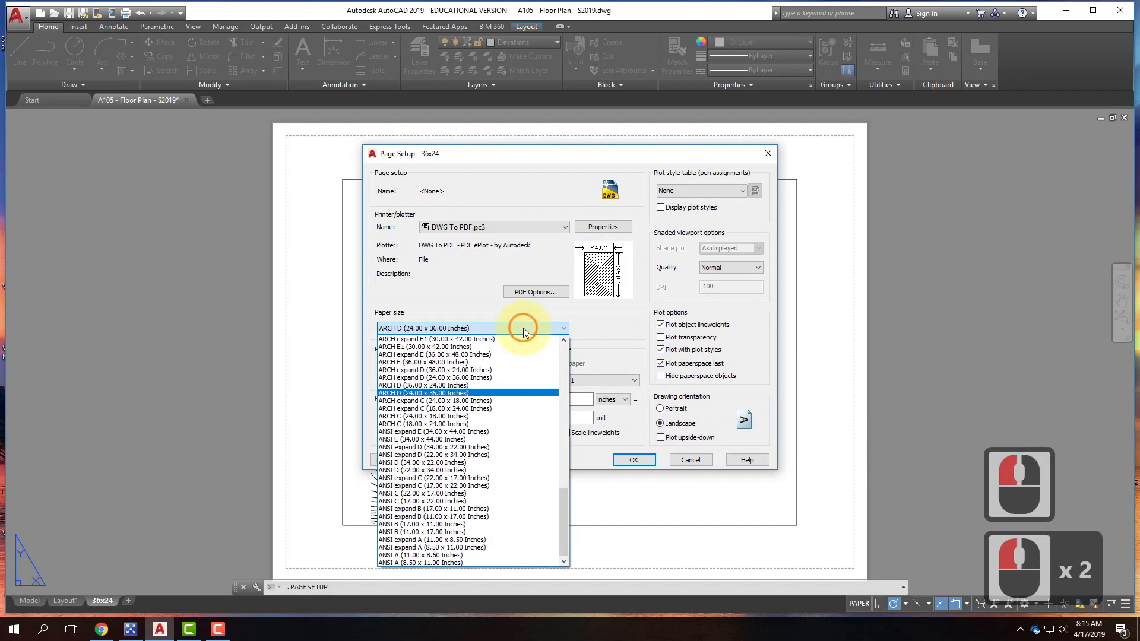
click(484, 386)
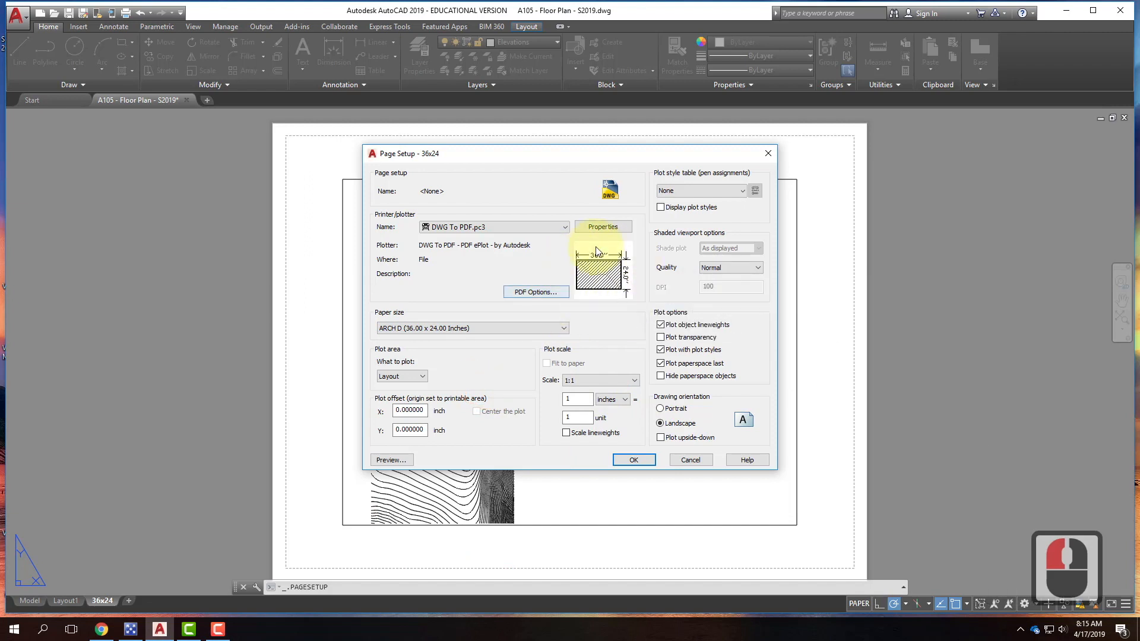
Step: Check the PDF options, and finish the page setup with the acad.ctb plot style table and Maximum shaded viewport quality
click(536, 291)
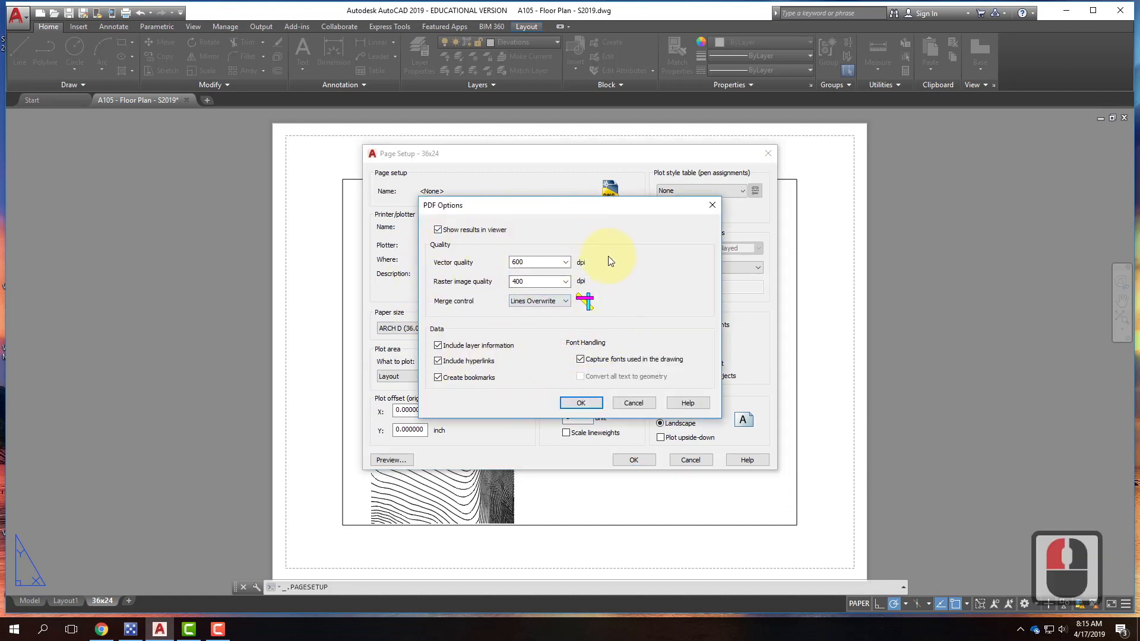
click(583, 403)
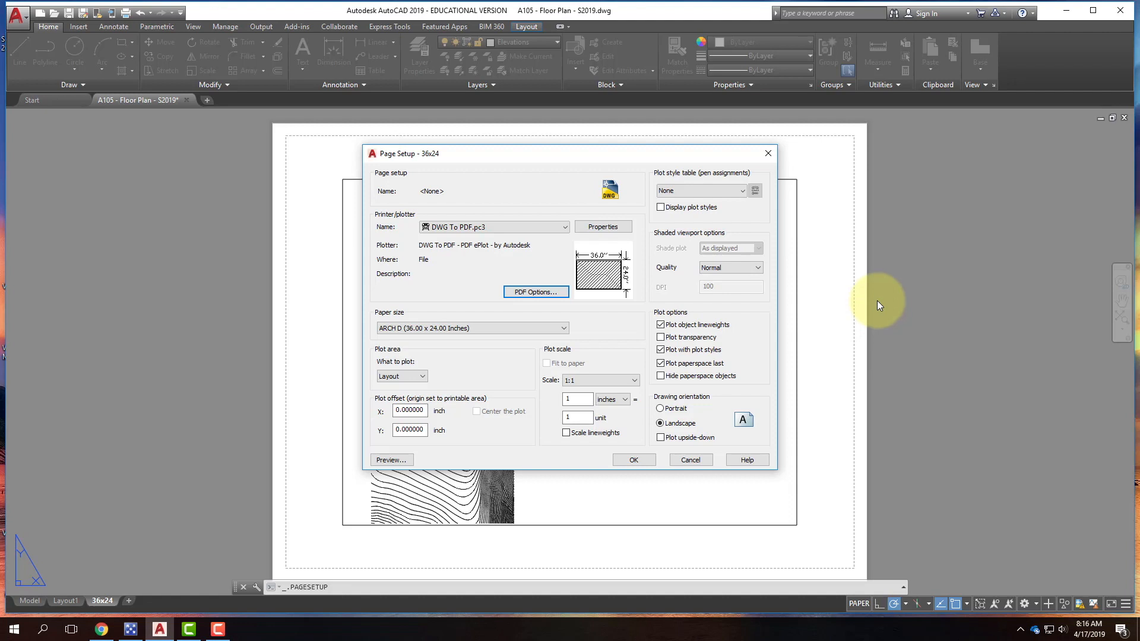
click(712, 191)
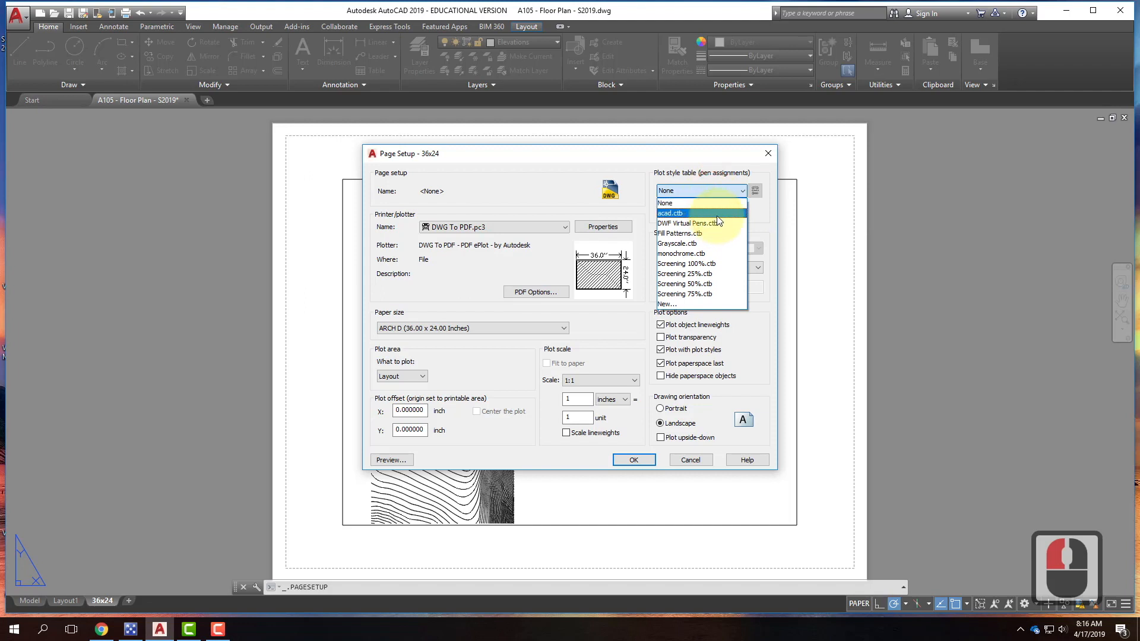
click(717, 214)
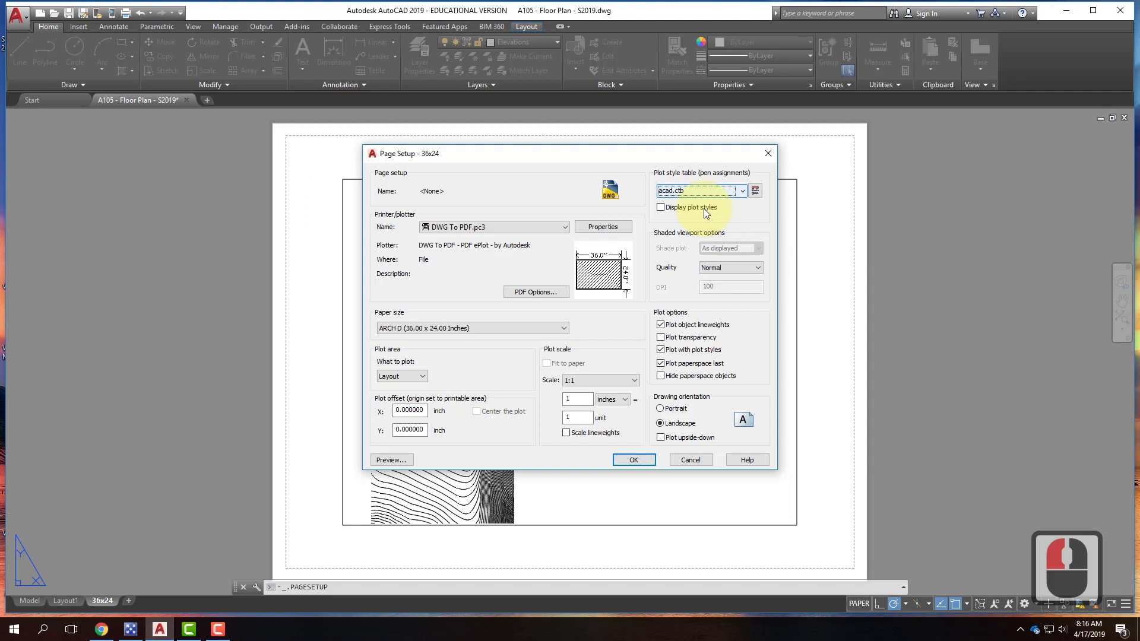
click(736, 268)
click(743, 310)
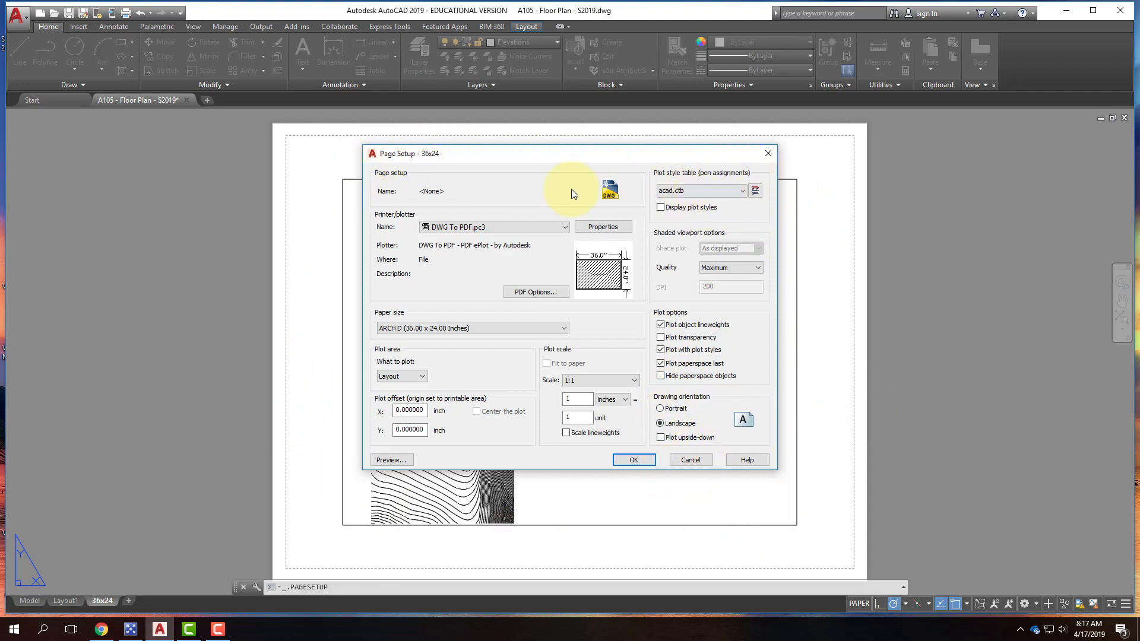
click(642, 461)
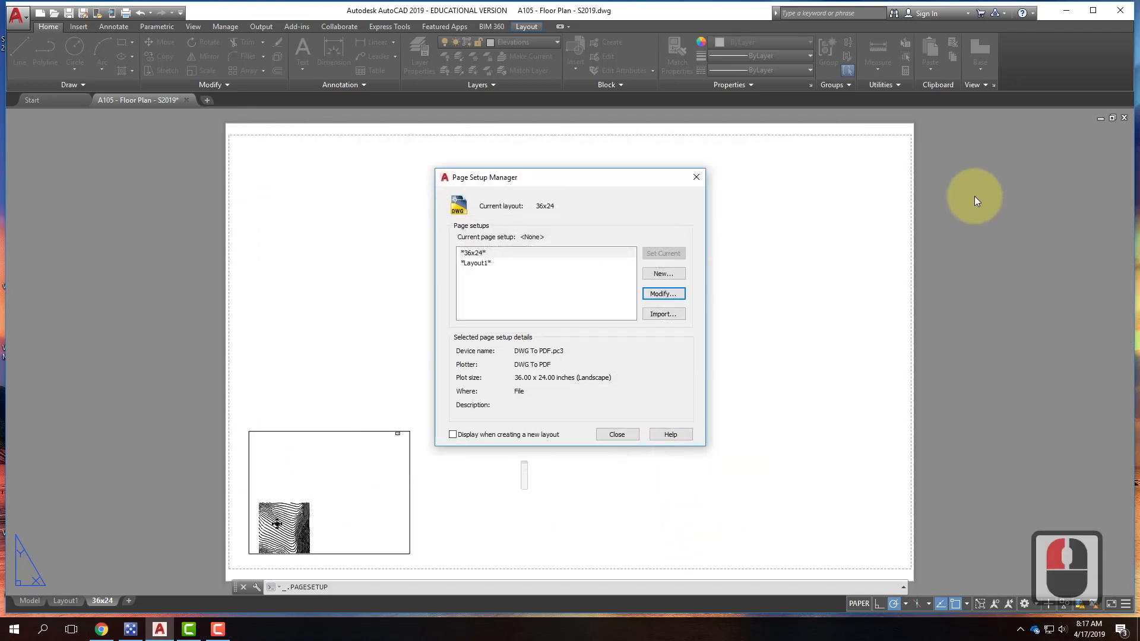
mouse_move(217, 628)
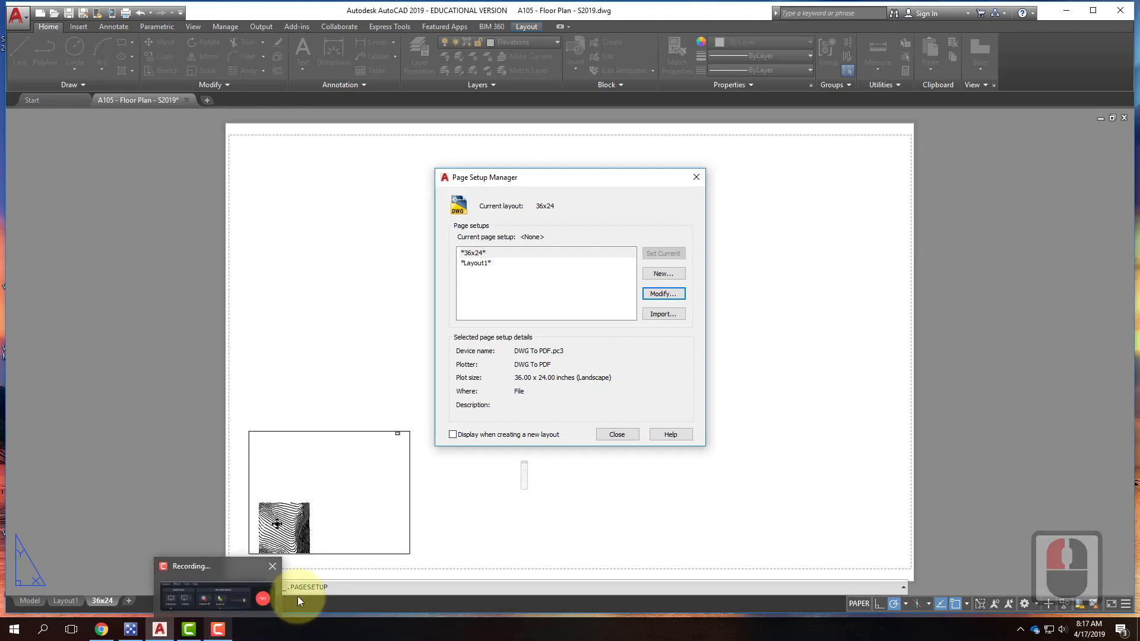
click(628, 436)
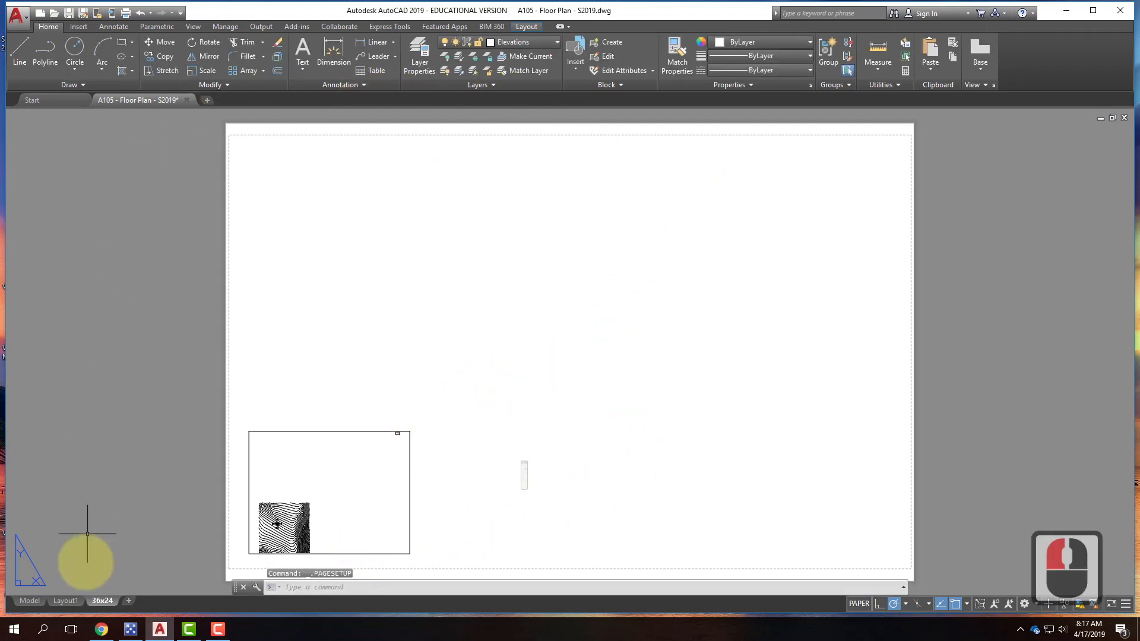
Step: Move the viewport from the sheet's lower-left area to the upper-left corner, just inside the printable margin
click(340, 431)
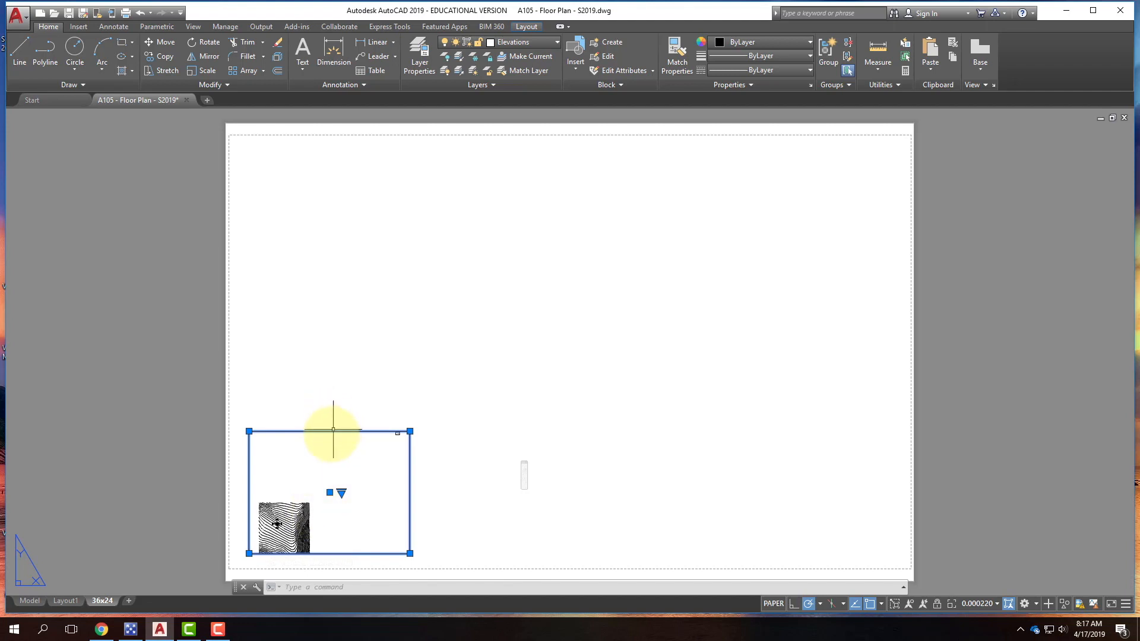
text(move)
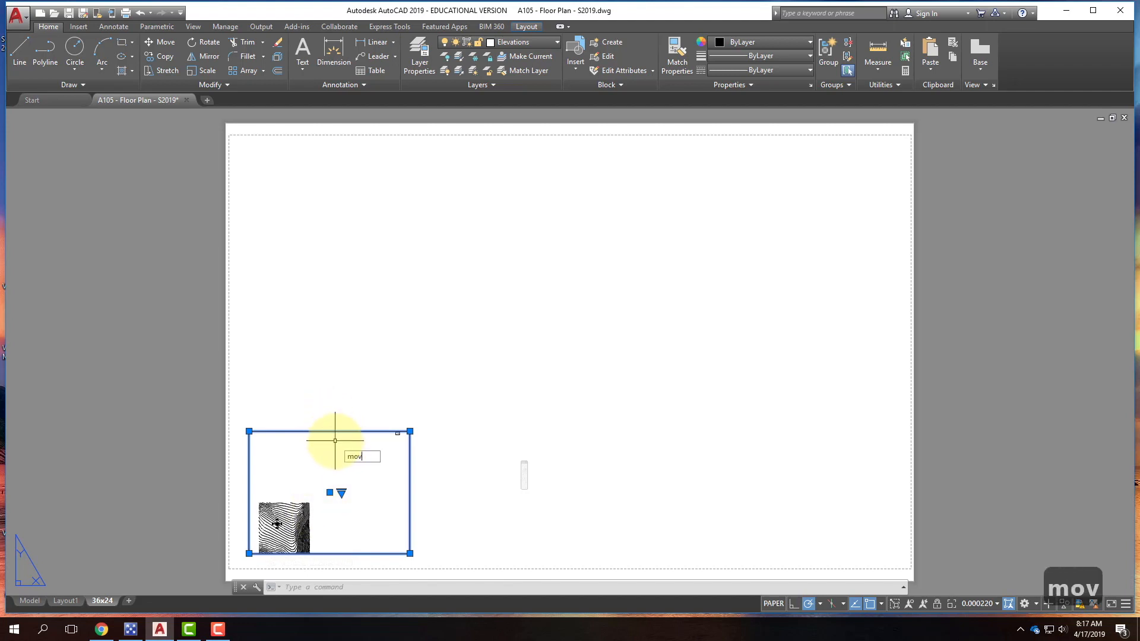
key(Return)
click(334, 441)
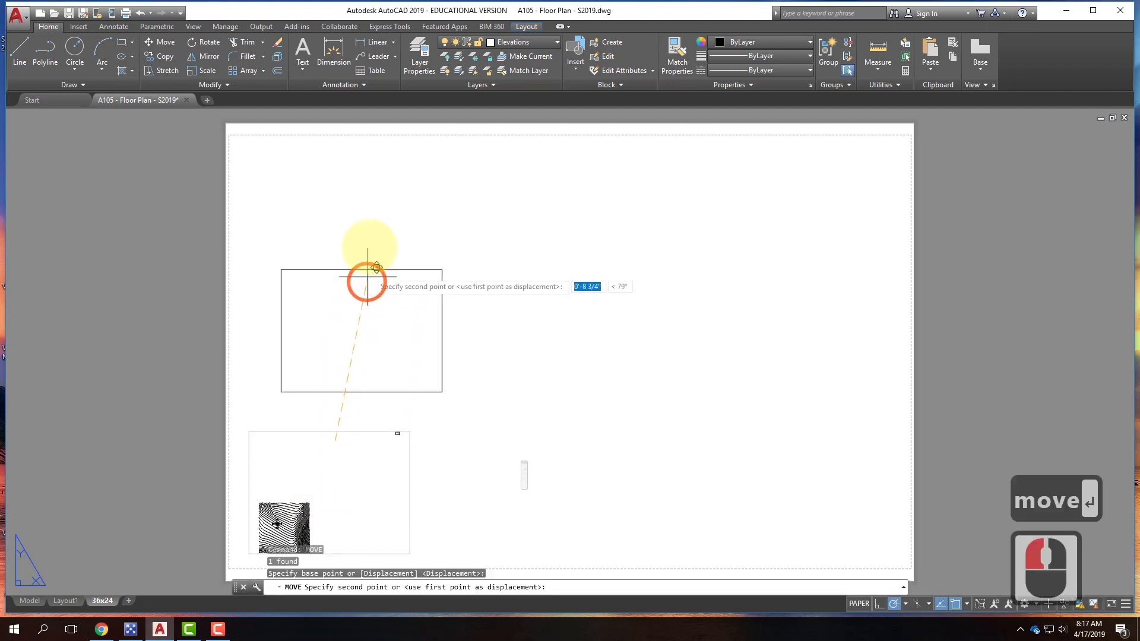
click(322, 157)
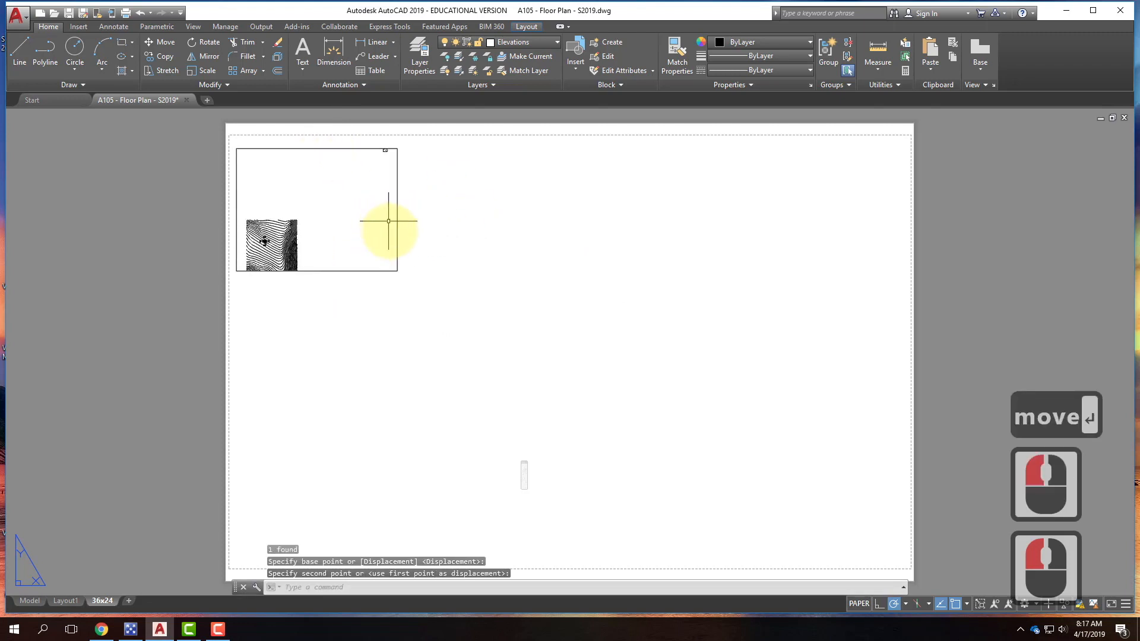
Step: Stretch the viewport's lower-right corner outward so the viewport is about 15 1/2 inches wide and 11 1/4 inches high
click(395, 273)
click(395, 273)
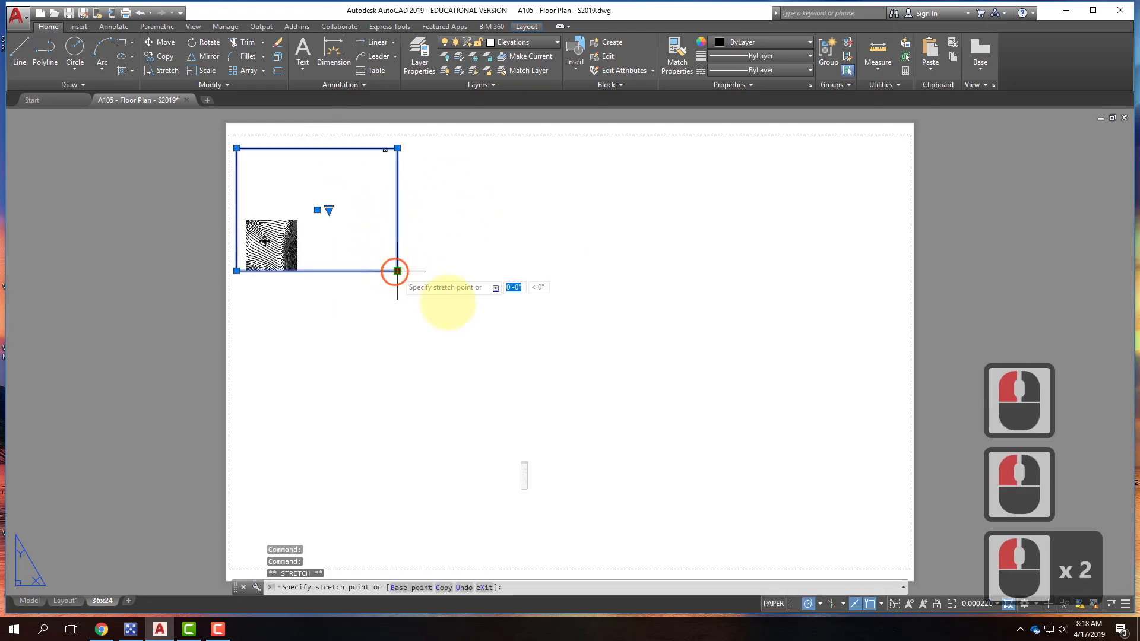
click(532, 364)
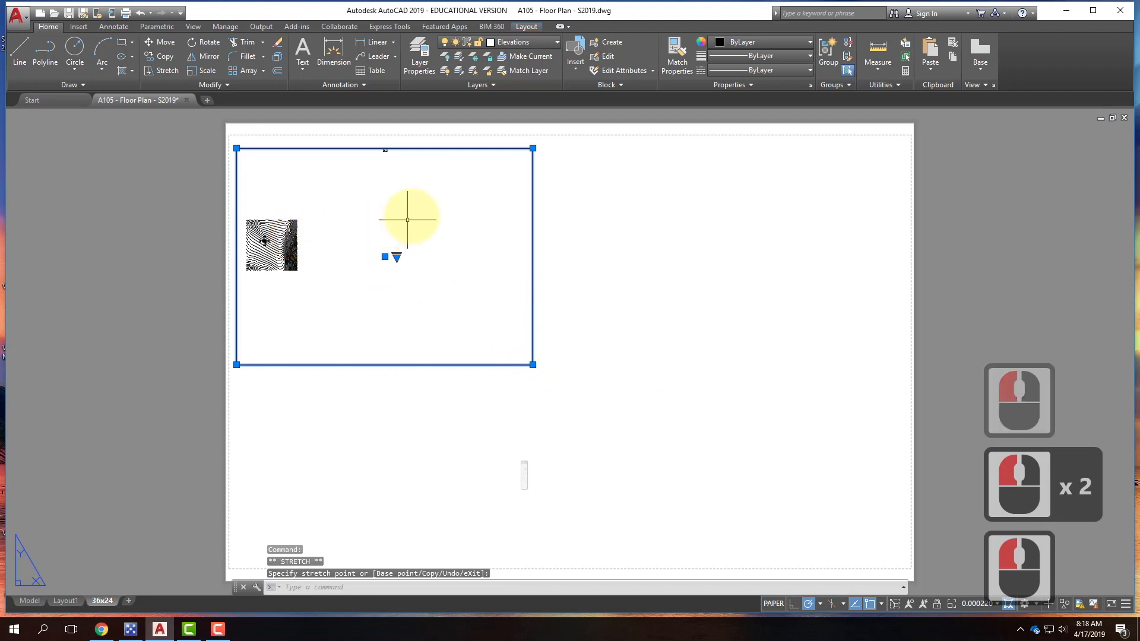
key(Escape)
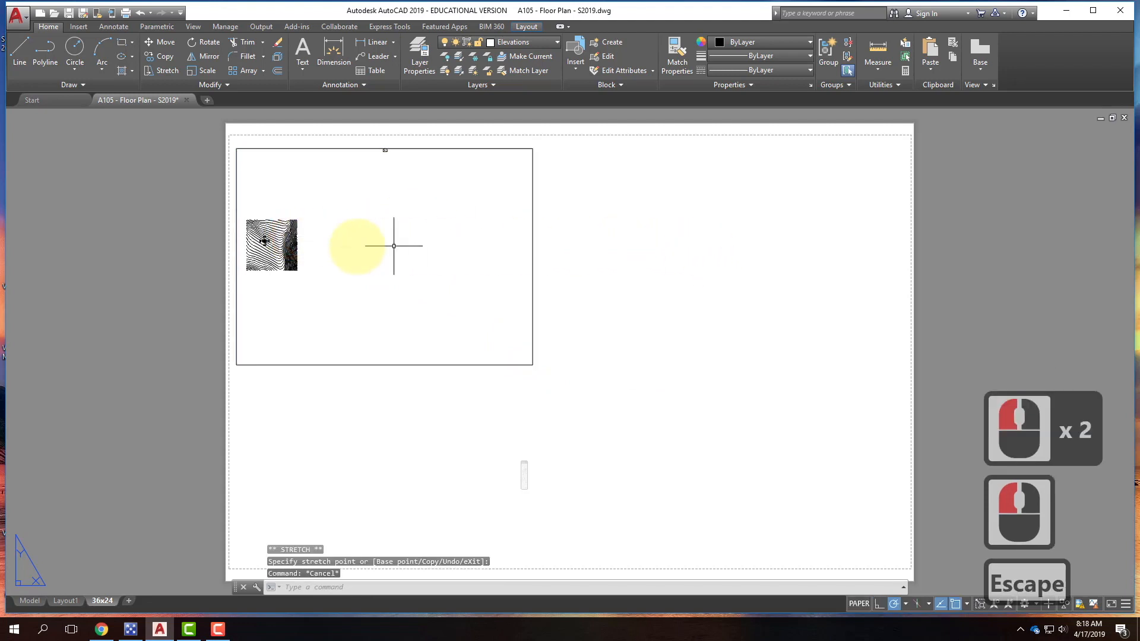
Step: Activate the viewport, zoom its model view in to frame the floor plan, and return to paper space
double_click(326, 237)
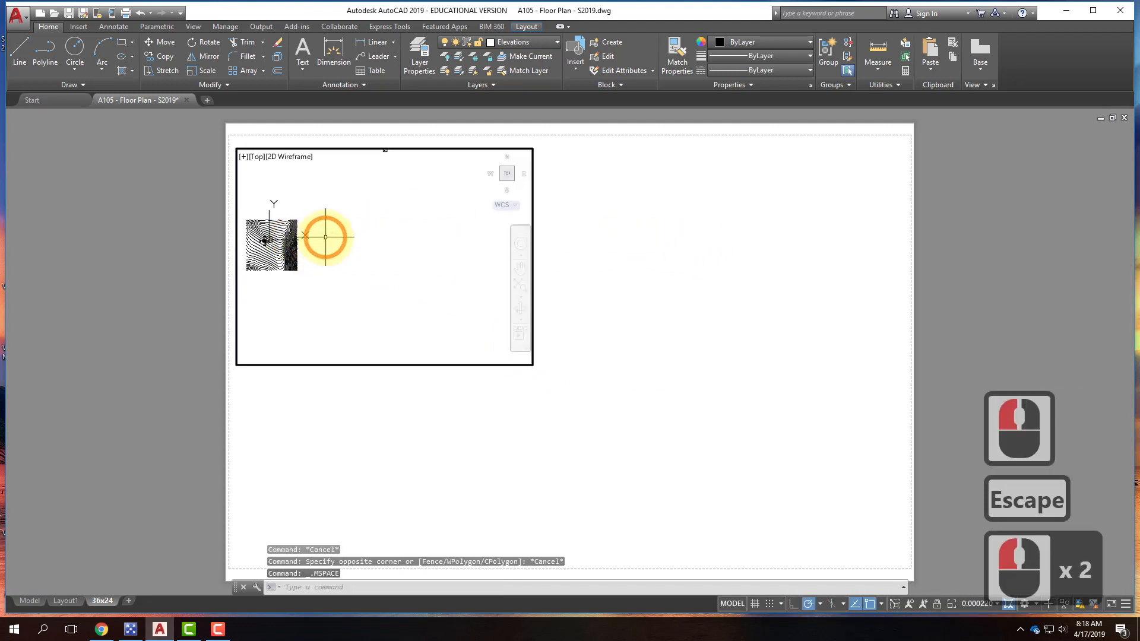
scroll(266, 238, up, 7)
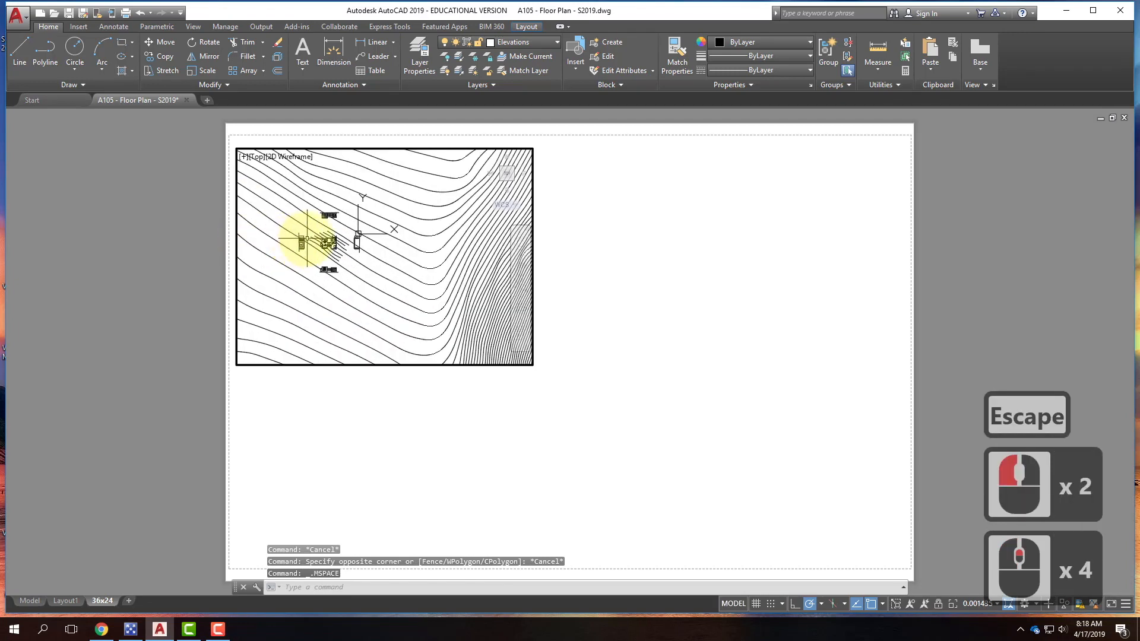
scroll(374, 243, up, 7)
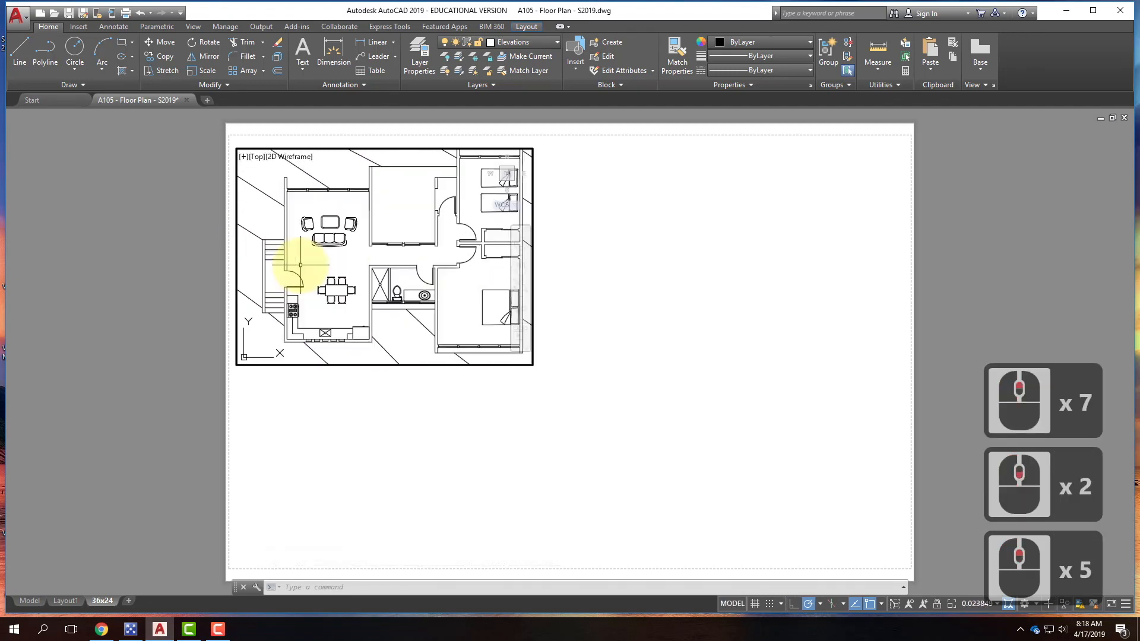
scroll(300, 265, down, 2)
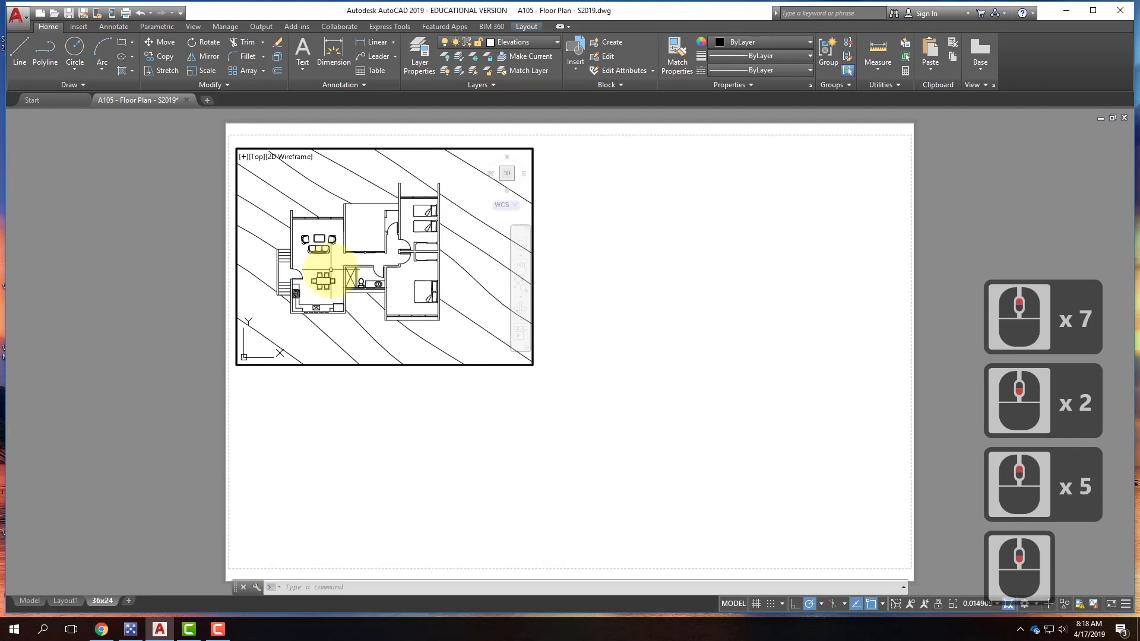
double_click(435, 392)
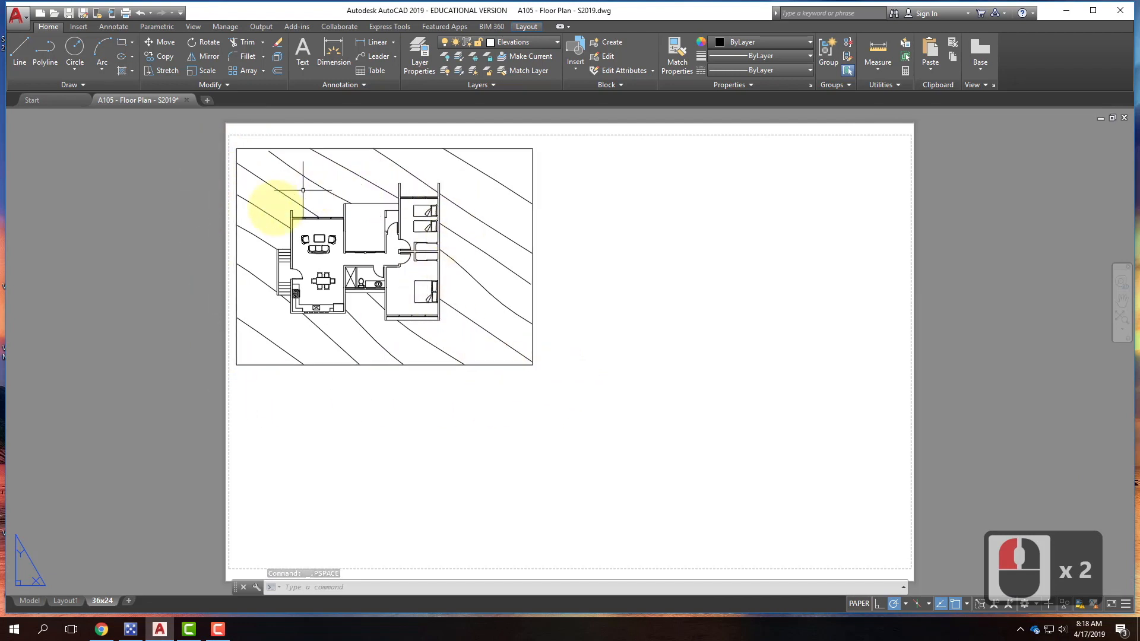
Step: Open the Properties palette and dock it along the right edge of the drawing area
mouse_move(322, 363)
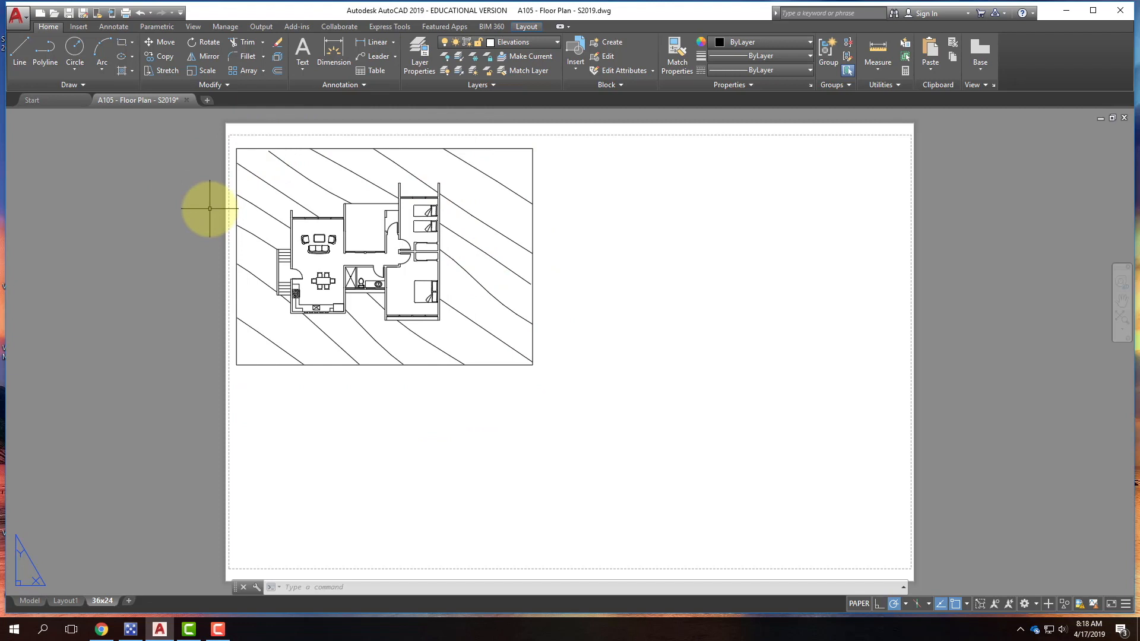
text(properties)
key(Return)
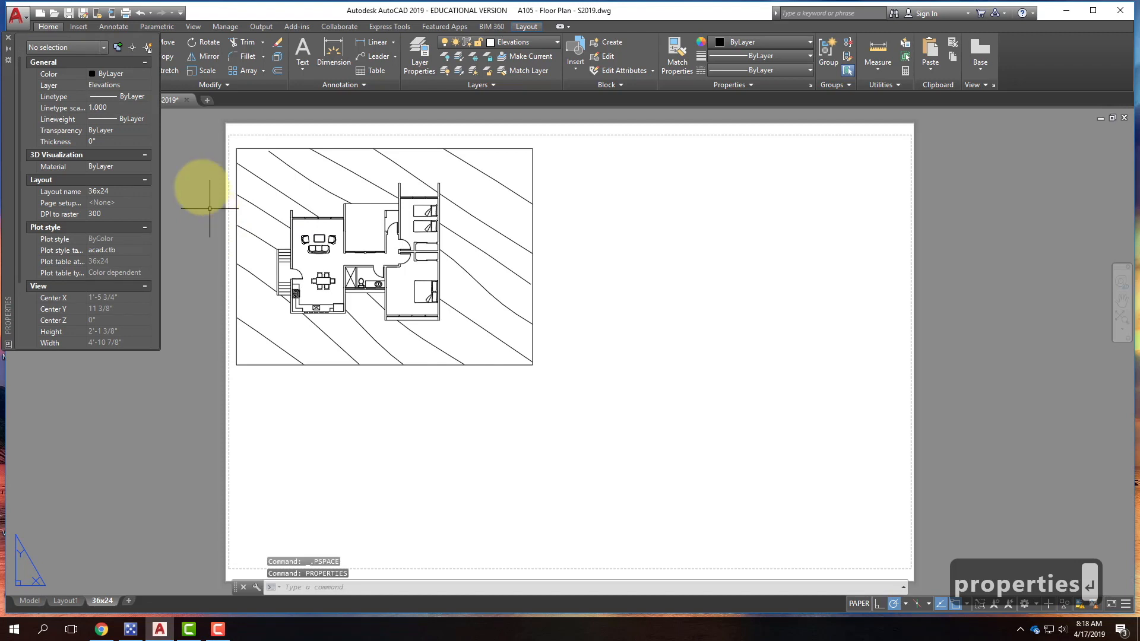
drag(10, 159, 95, 311)
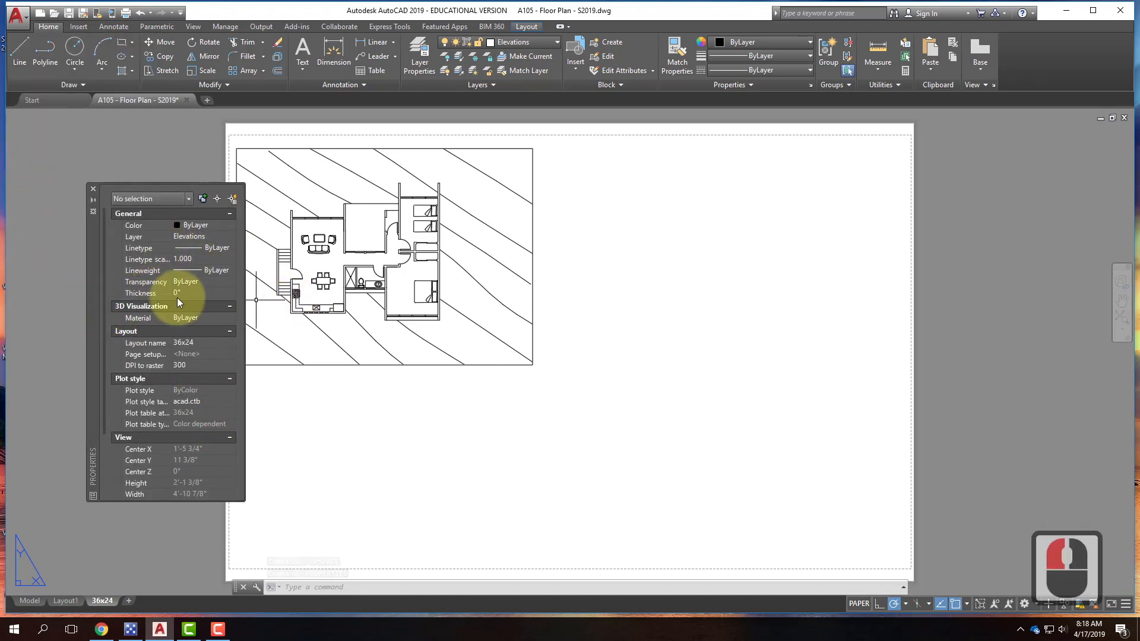
click(92, 201)
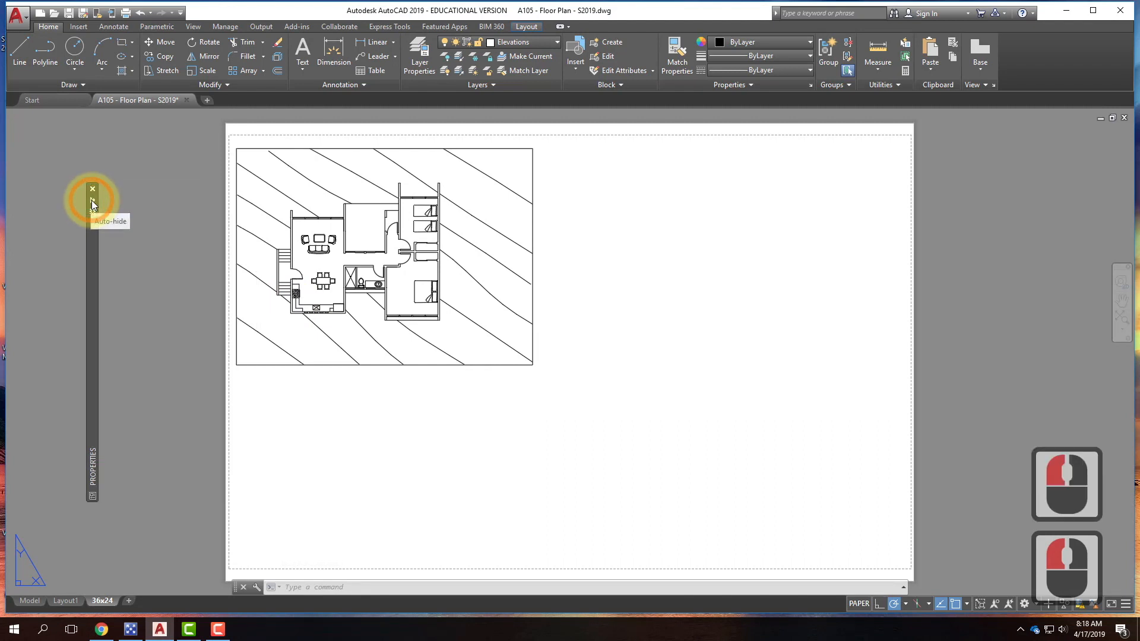
click(92, 202)
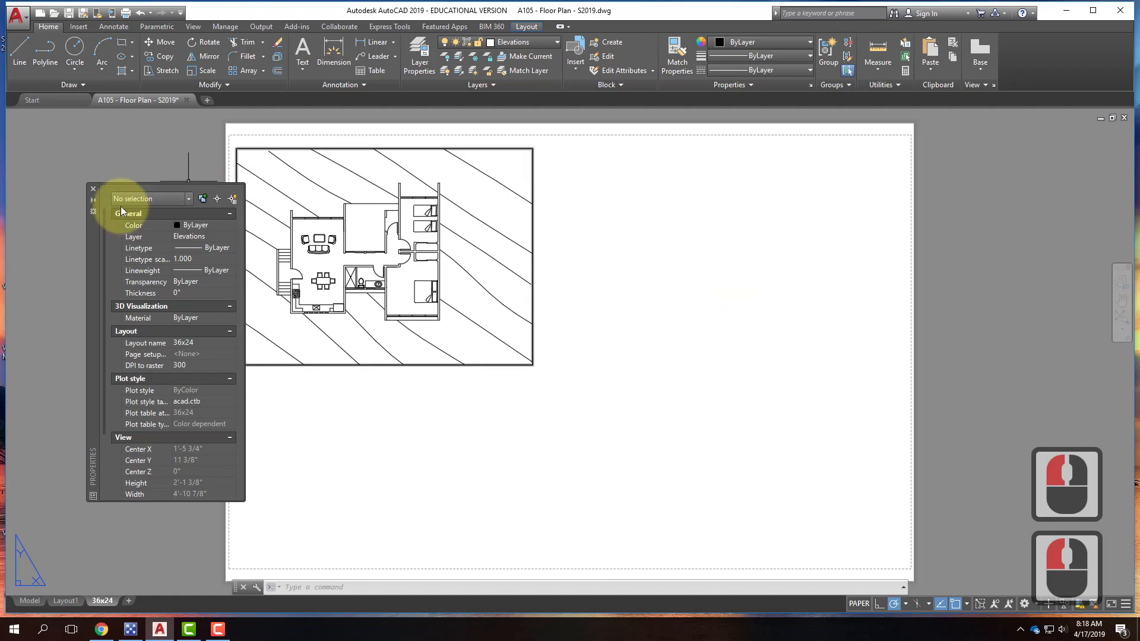
click(90, 268)
drag(90, 269, 96, 255)
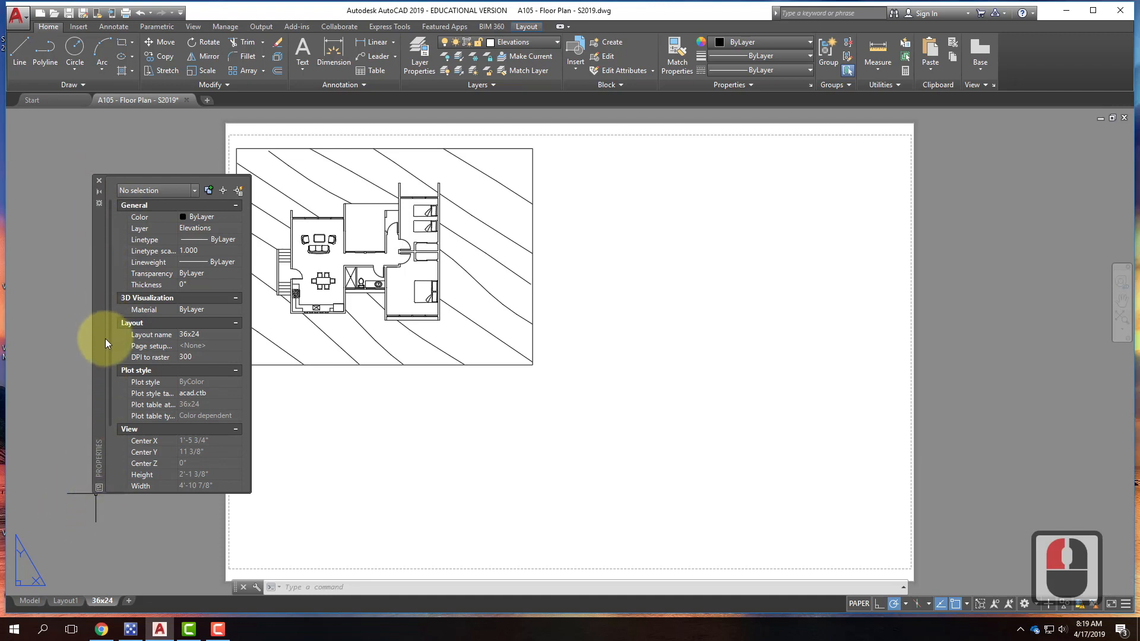
mouse_move(101, 336)
mouse_down()
mouse_move(618, 364)
mouse_move(1134, 350)
mouse_up()
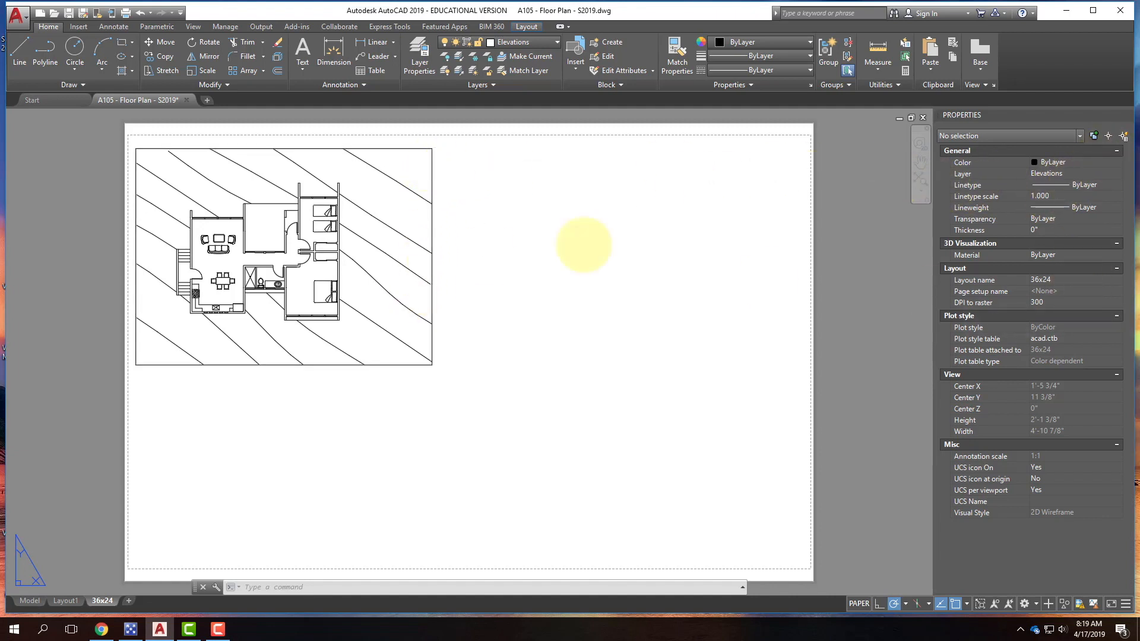
Step: Set the viewport's standard scale to 1/4" = 1'-0"
click(371, 148)
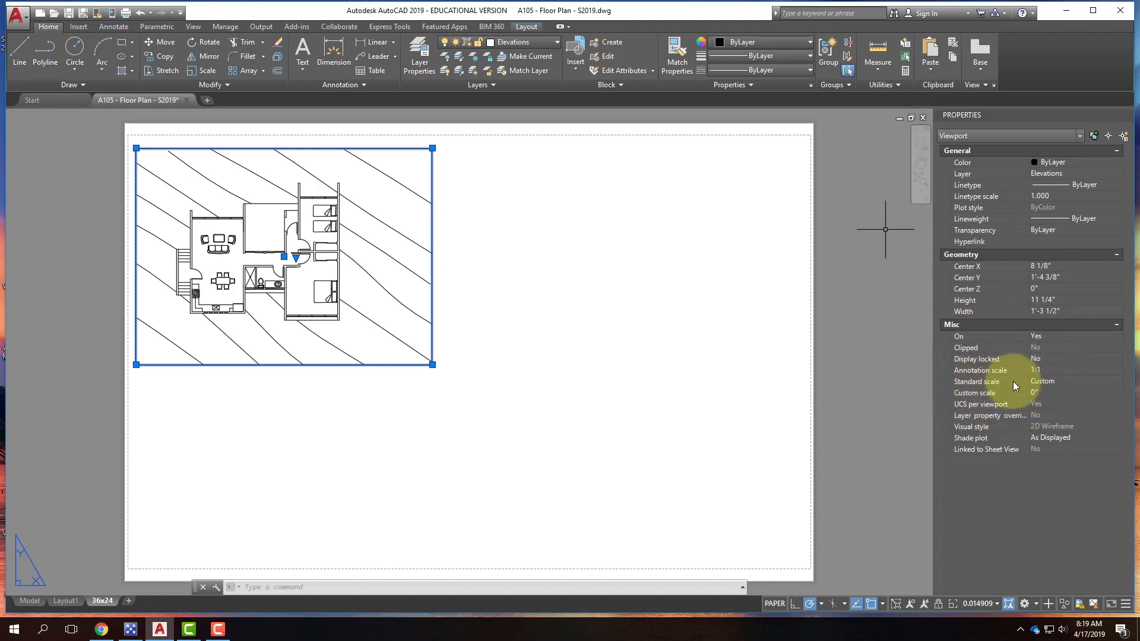
click(1055, 382)
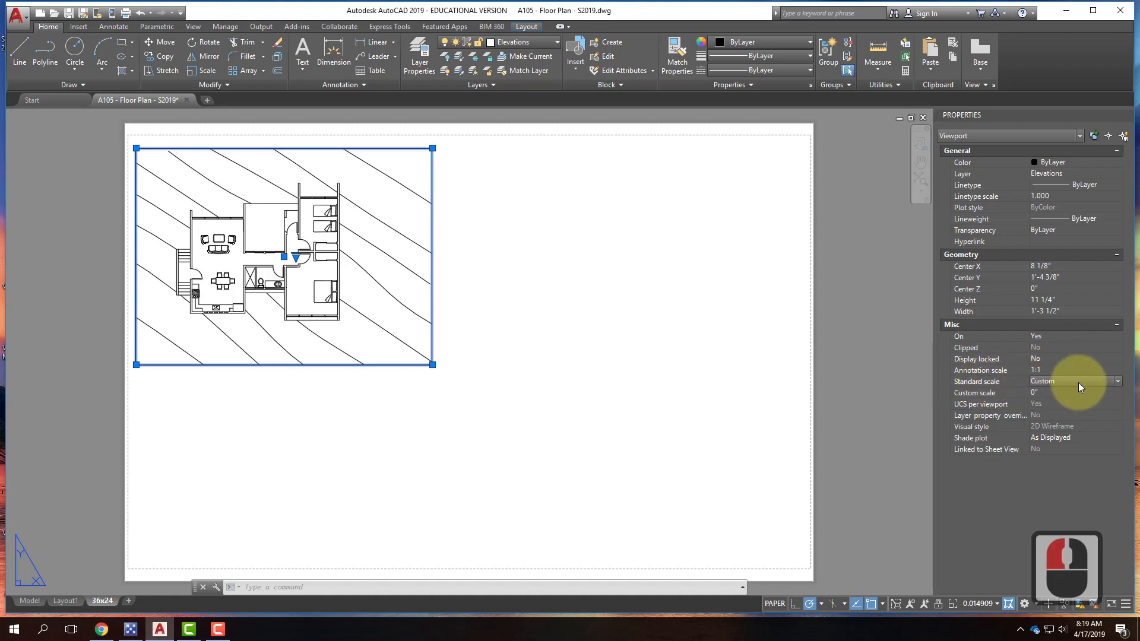
click(1118, 382)
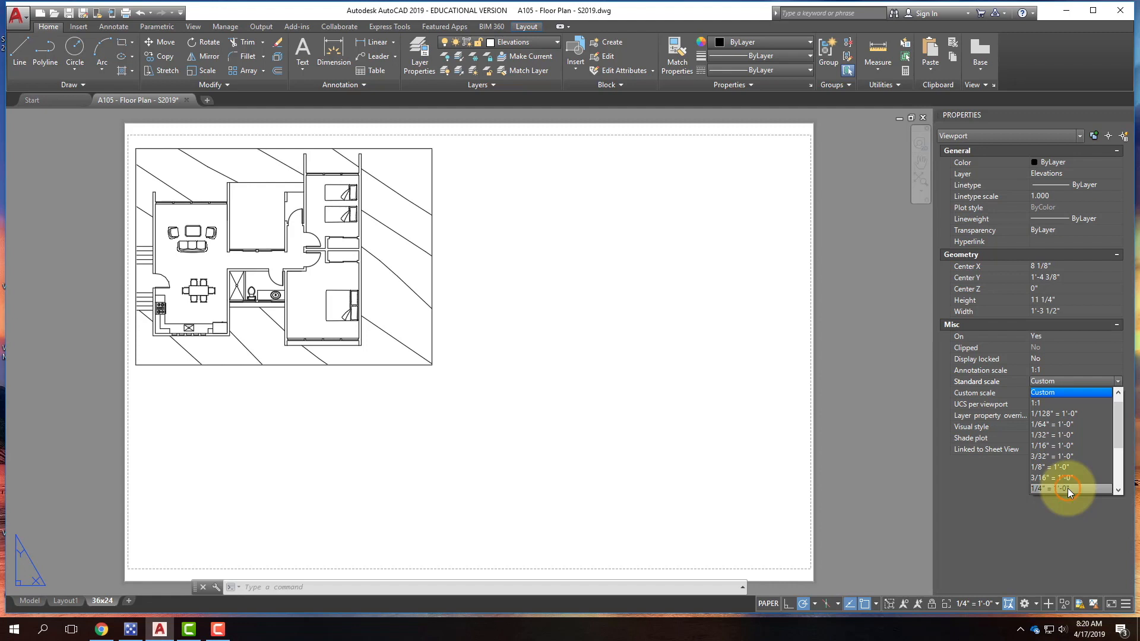
click(1067, 488)
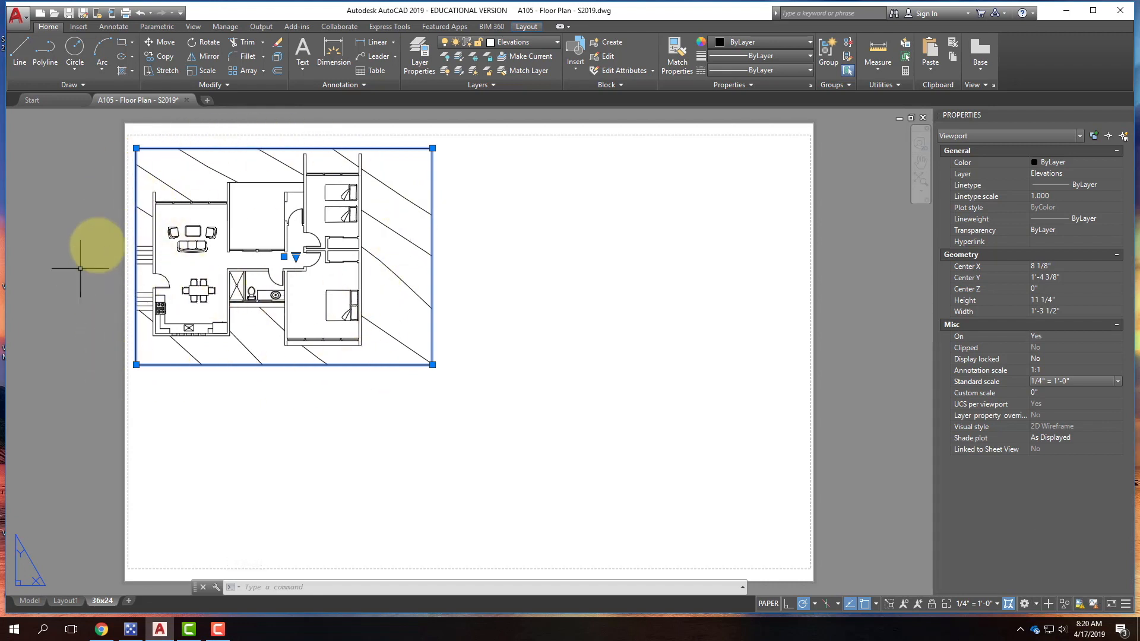
Step: Pan the floor plan inside the viewport so the whole plan including the exterior stairs fits, and return to paper space
double_click(386, 246)
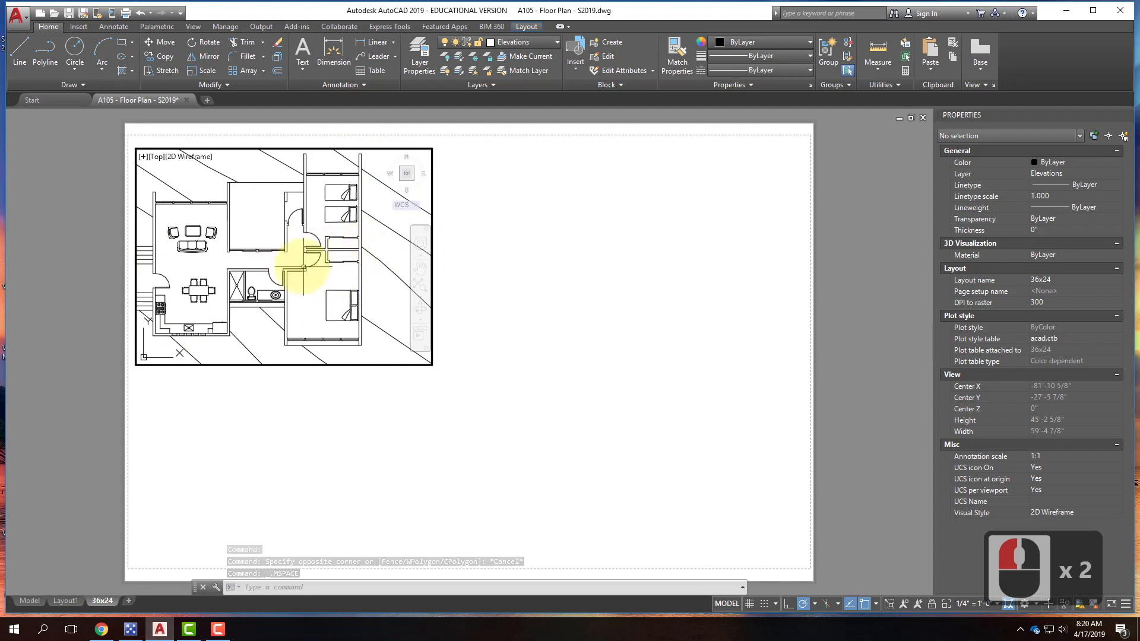
middle_drag(287, 256, 314, 263)
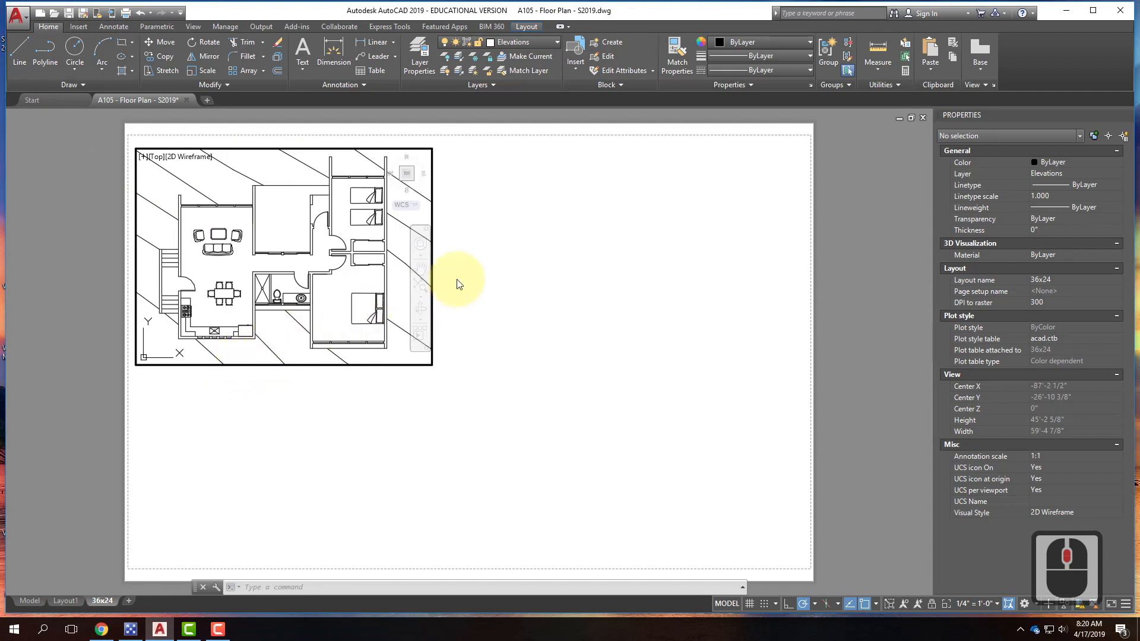
double_click(478, 281)
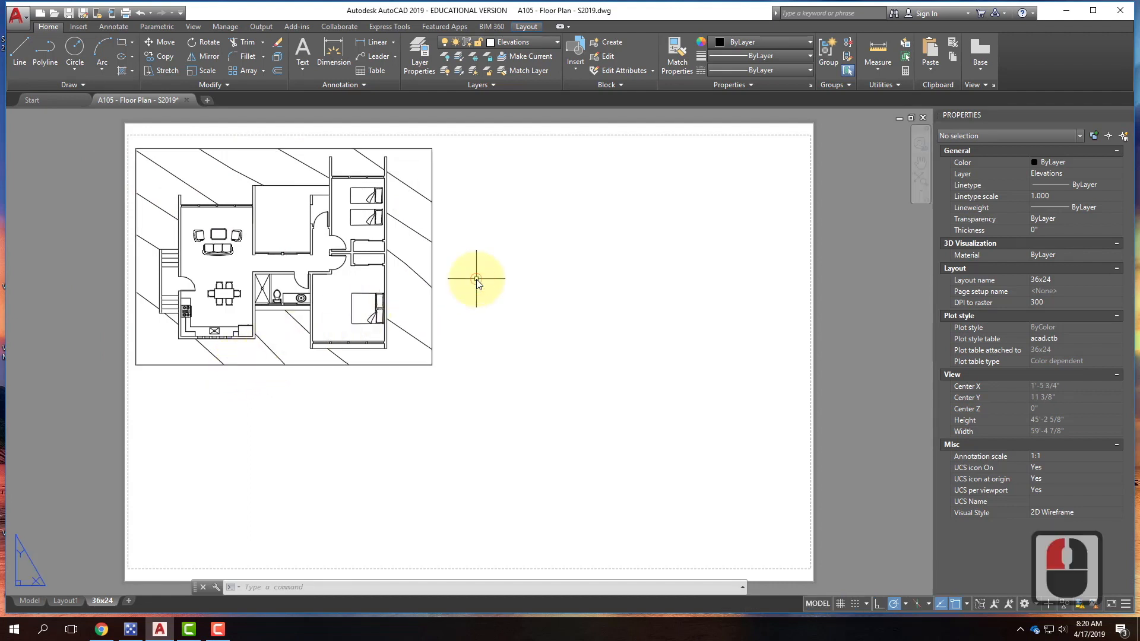
Step: Try zooming in on the plan inside the scaled viewport, undo each zoom, and return to paper space
double_click(274, 233)
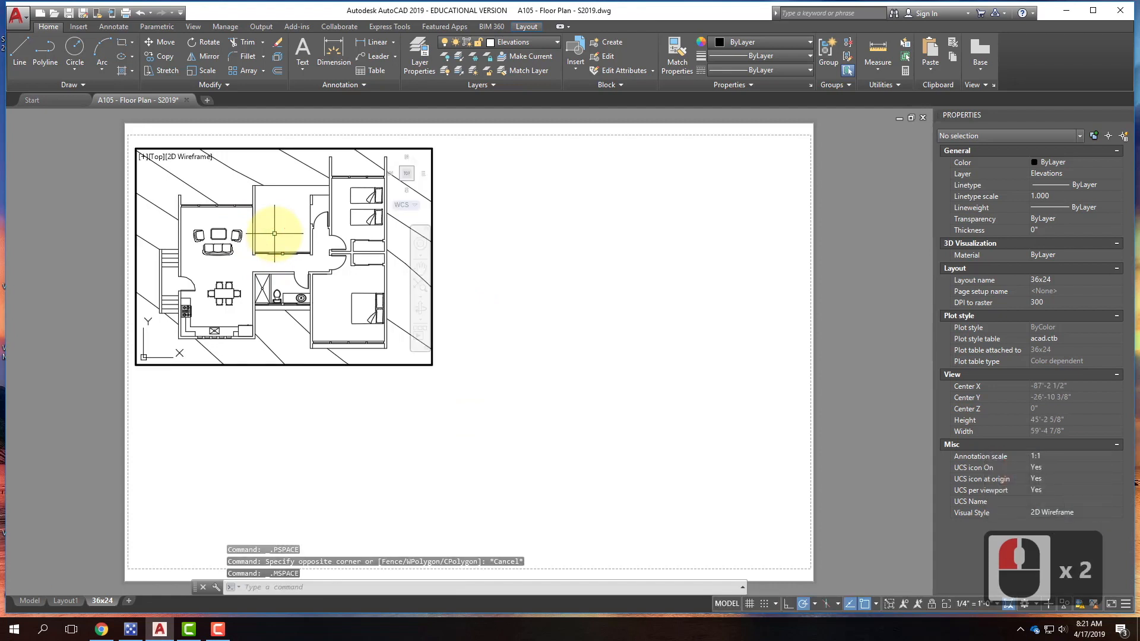
scroll(275, 233, up, 2)
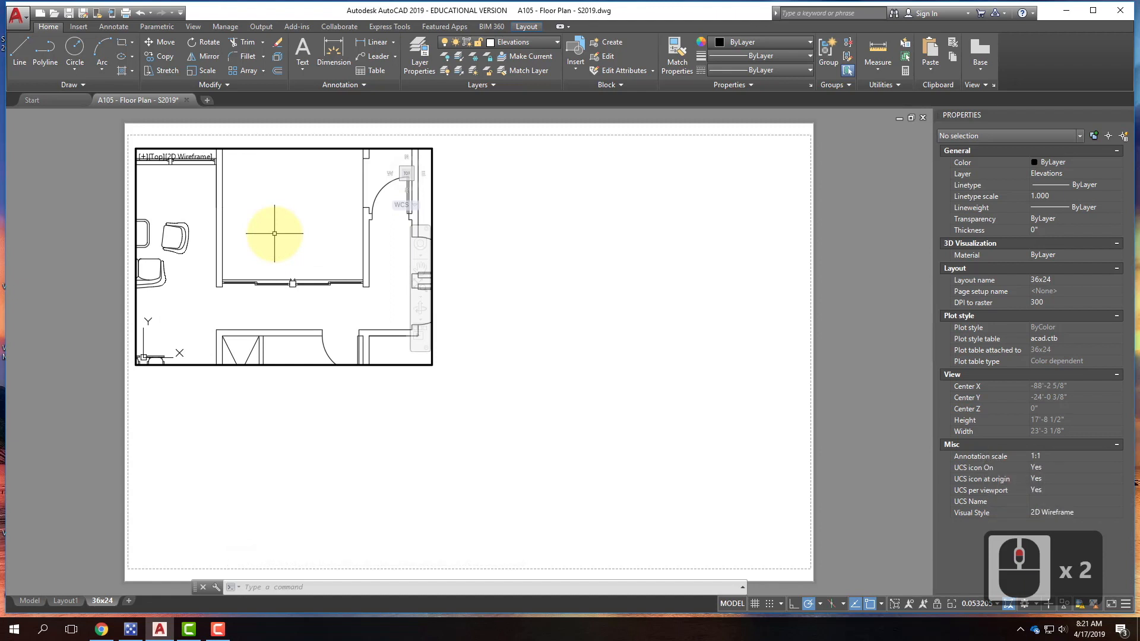
key(ctrl+z)
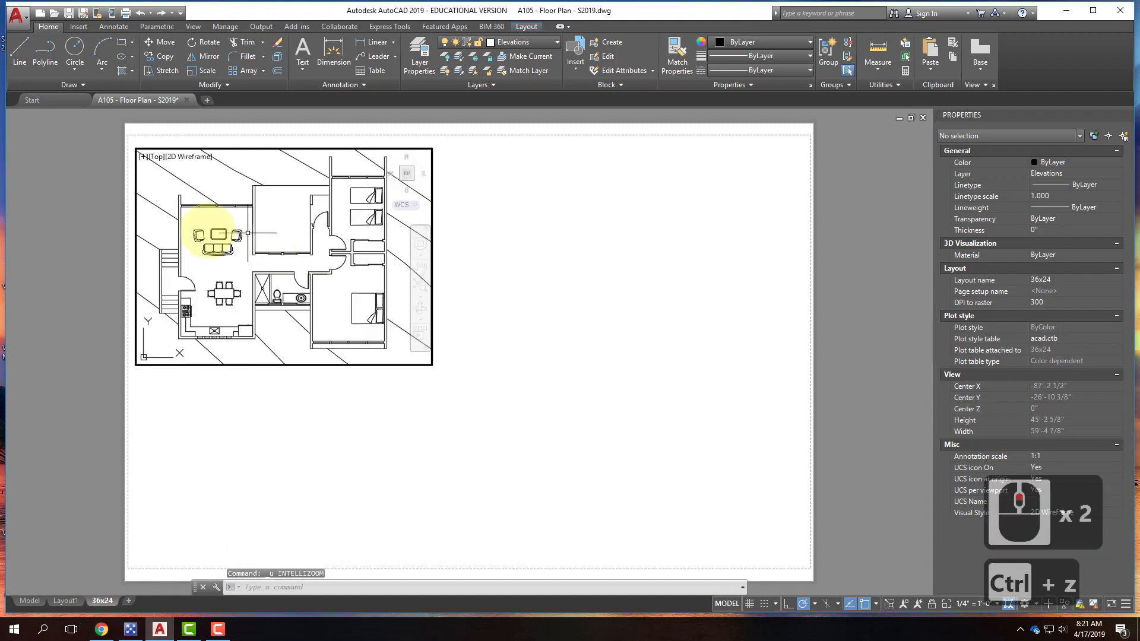
scroll(204, 241, up, 3)
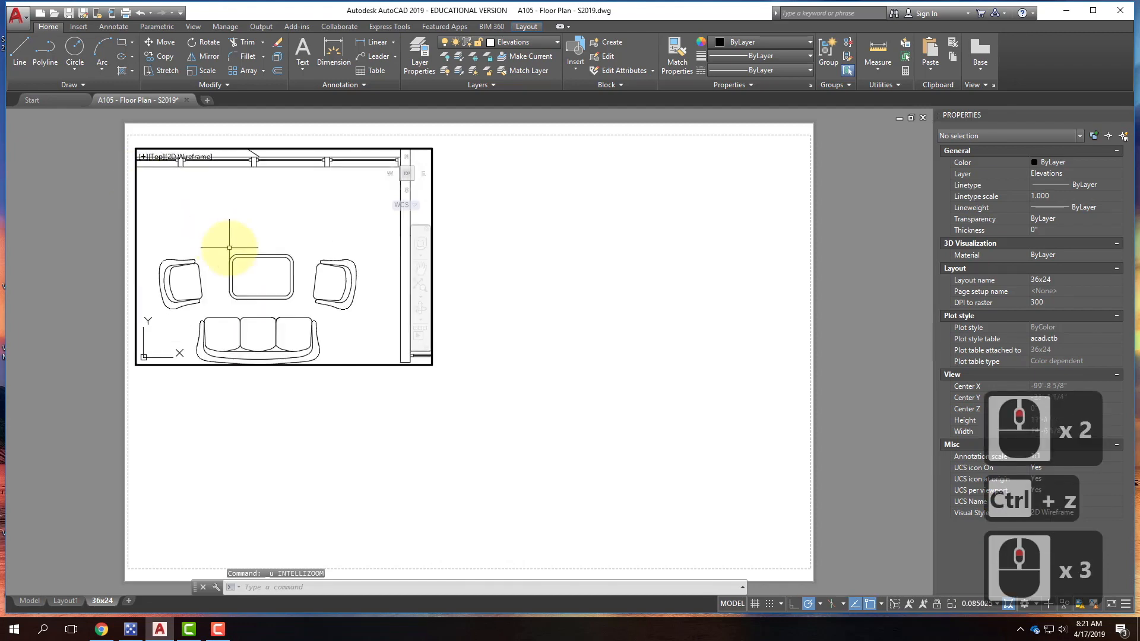
key(ctrl+z)
double_click(498, 232)
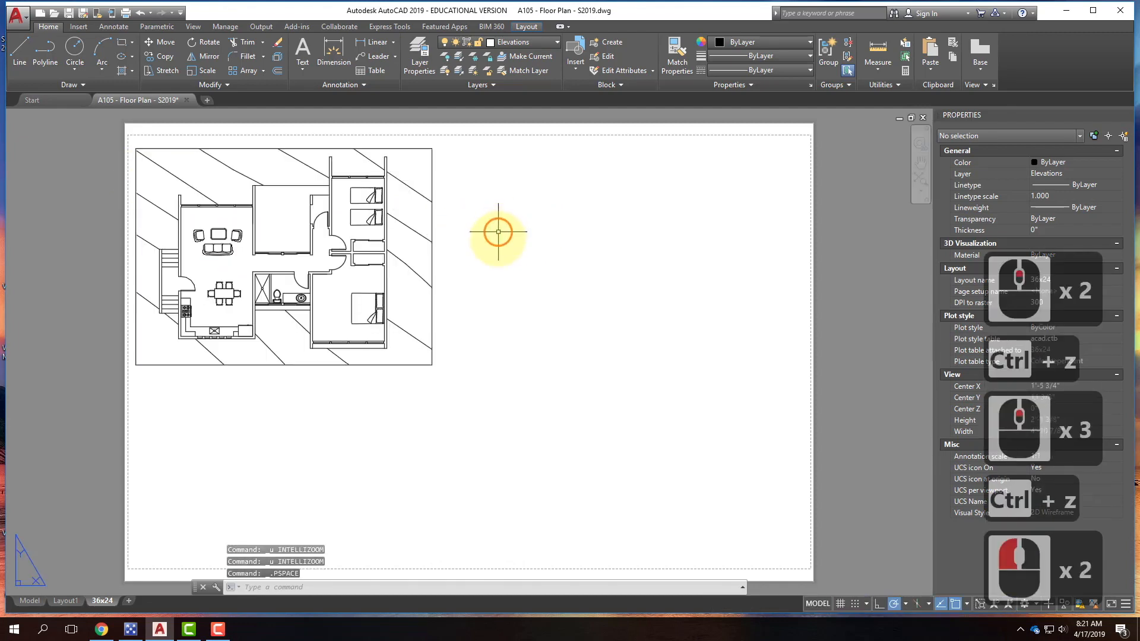
Step: Examine the wall end beside the sliding door up close from paper space, and activate the viewport there
scroll(187, 225, up, 2)
scroll(186, 224, up, 1)
scroll(309, 250, up, 3)
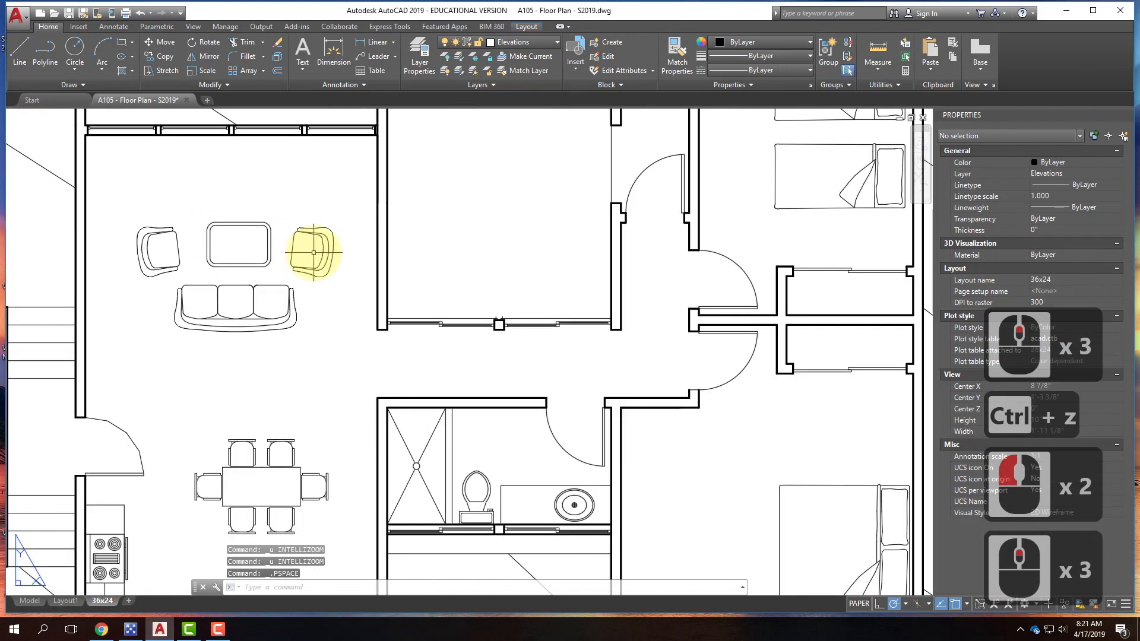
scroll(409, 323, up, 1)
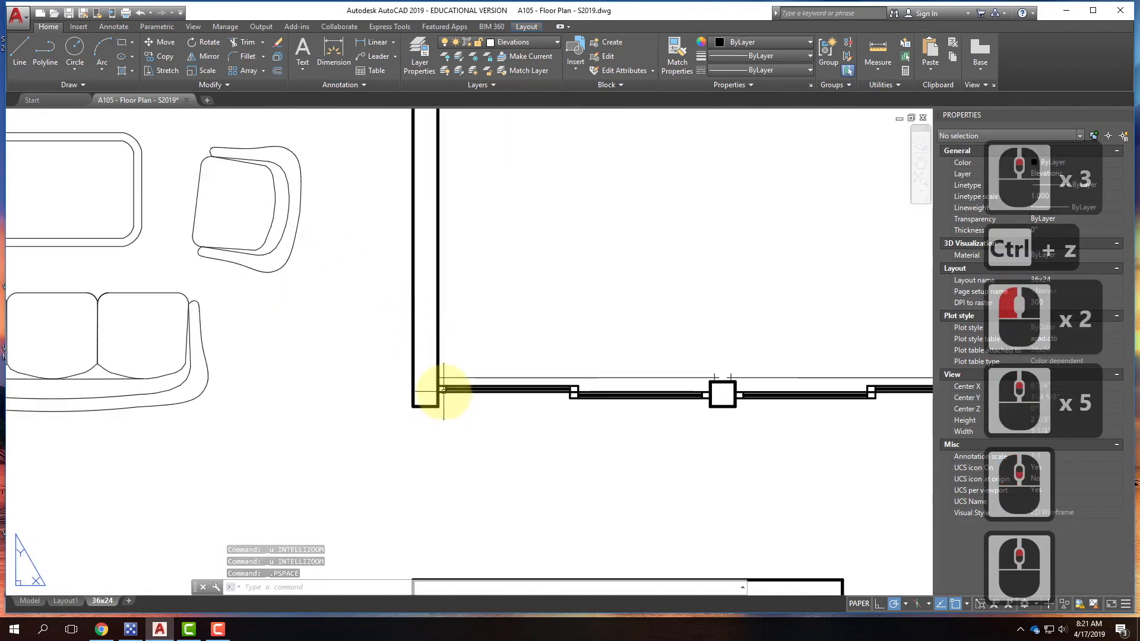
scroll(438, 389, up, 2)
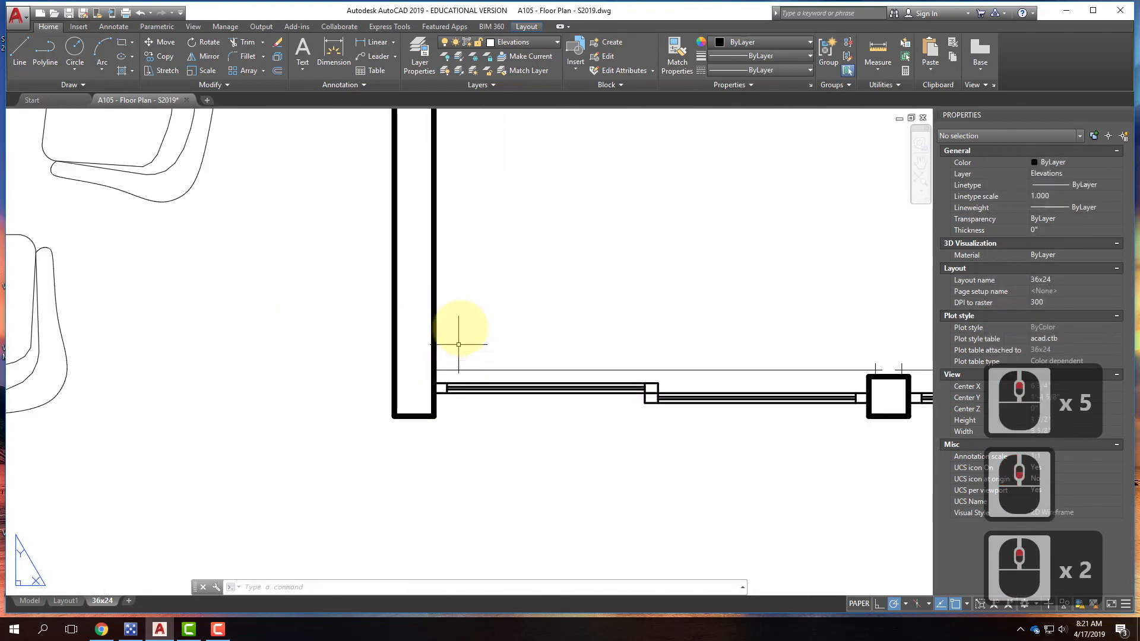
double_click(460, 313)
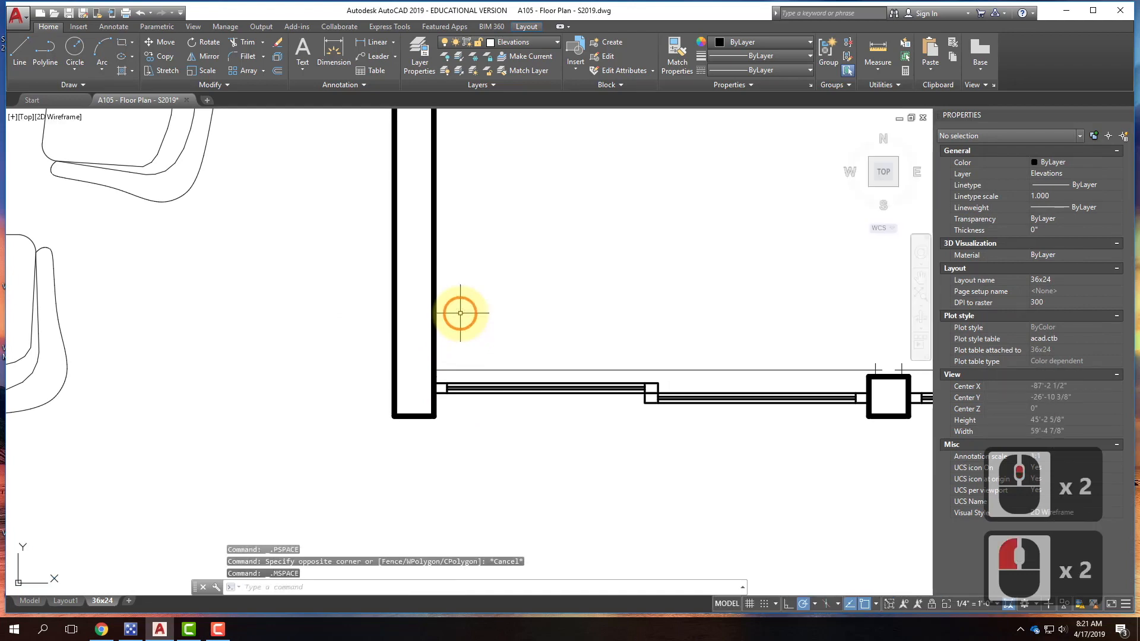
Step: Try zooming in and far out inside the unlocked floor plan viewport, undo the zooms, and return to paper space
scroll(438, 377, up, 4)
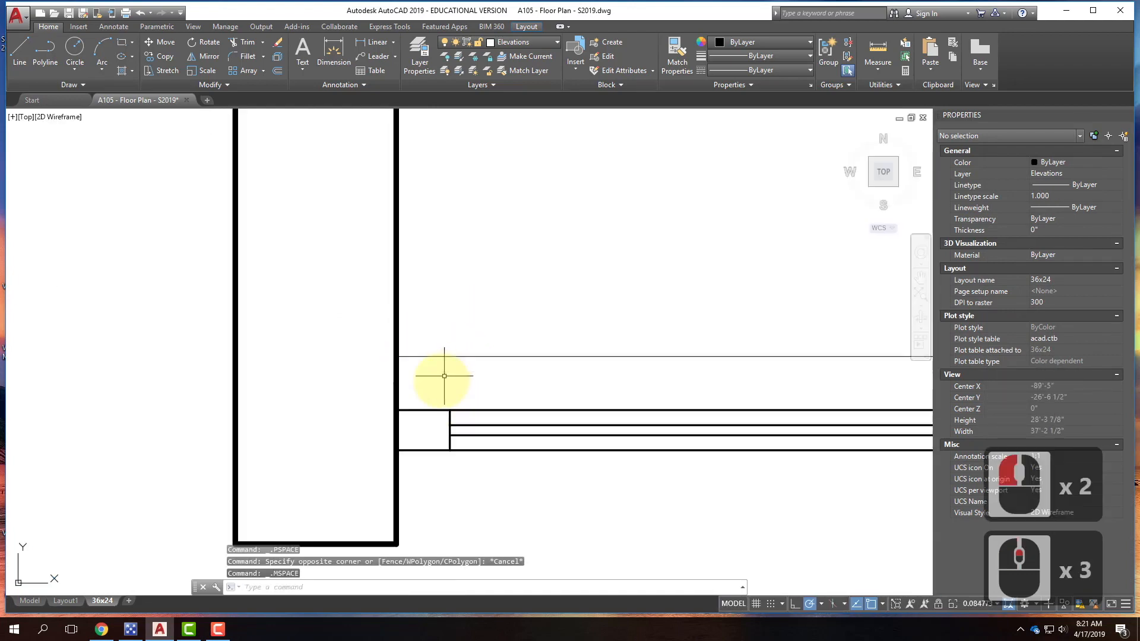
scroll(440, 380, down, 9)
scroll(441, 380, down, 20)
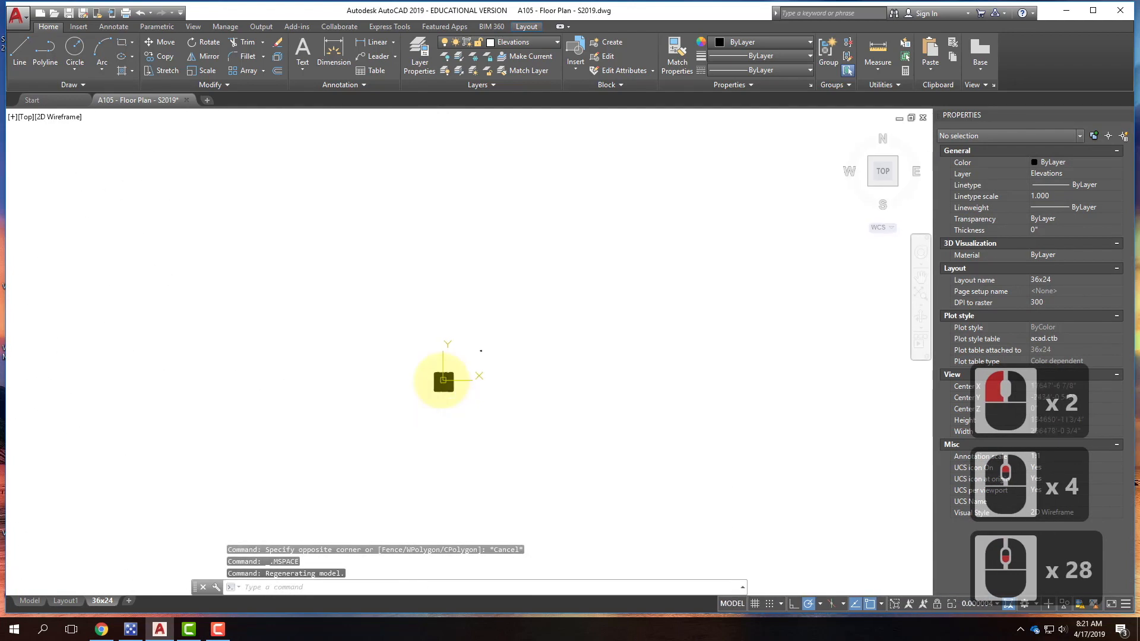
scroll(441, 381, down, 11)
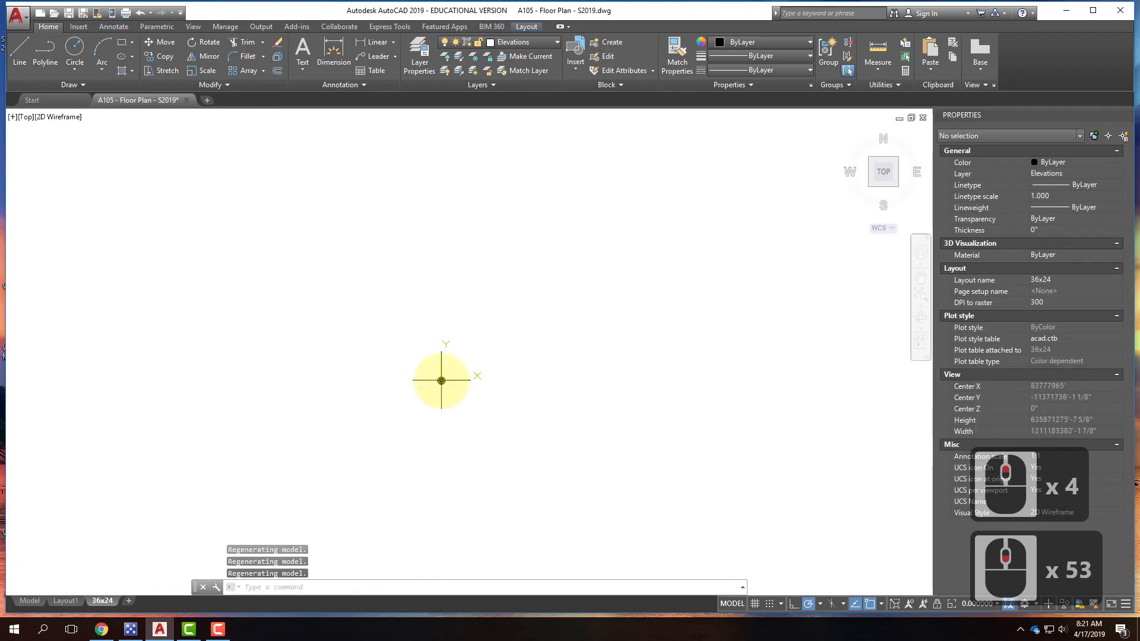
scroll(441, 381, down, 11)
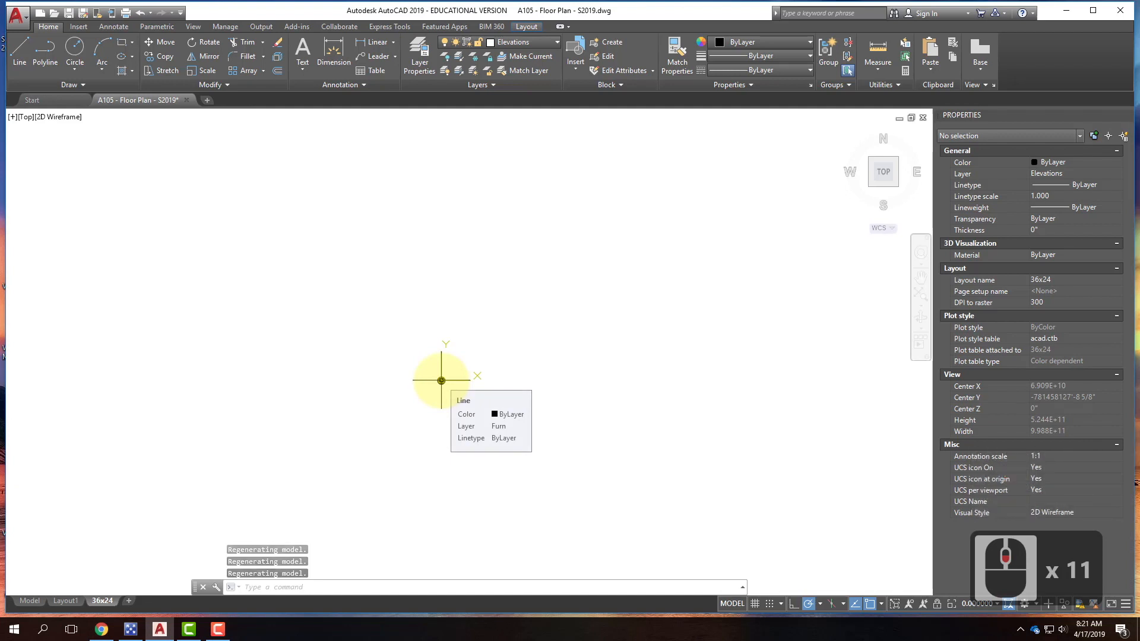
key(ctrl+z)
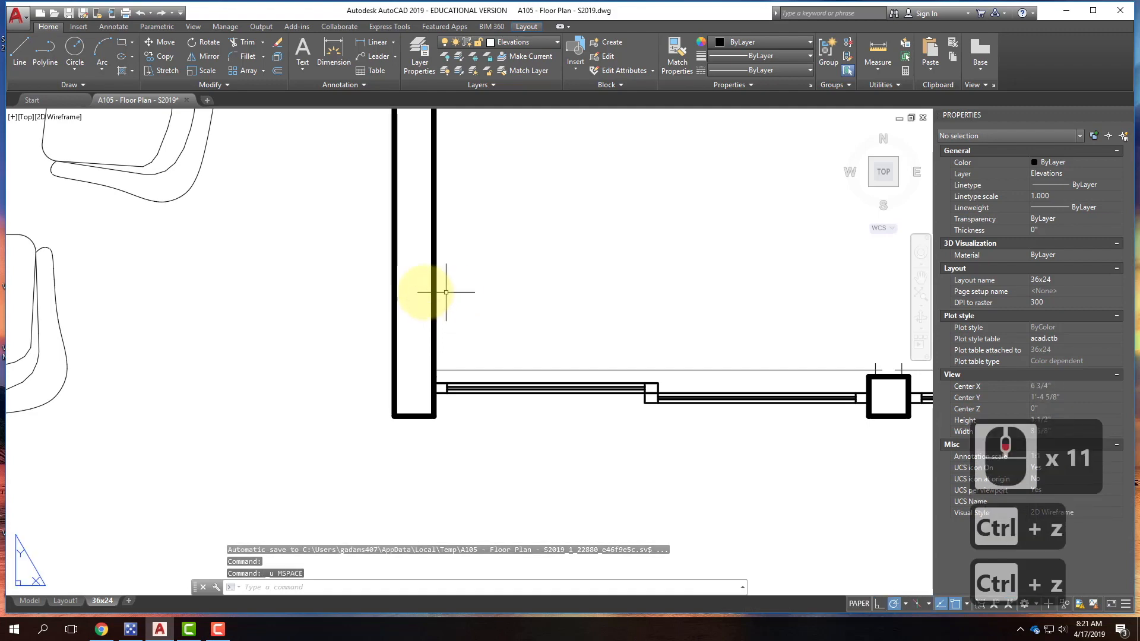
key(ctrl+z)
scroll(418, 315, down, 4)
key(ctrl+z)
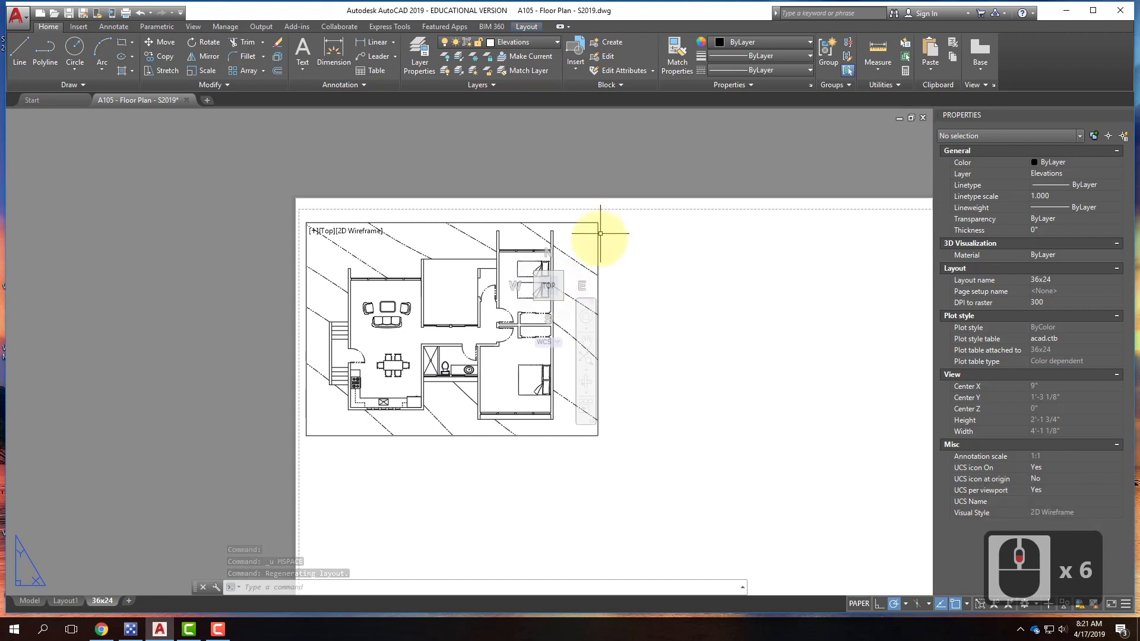
Step: Lock the display of the floor plan viewport by setting Display locked to Yes
click(484, 224)
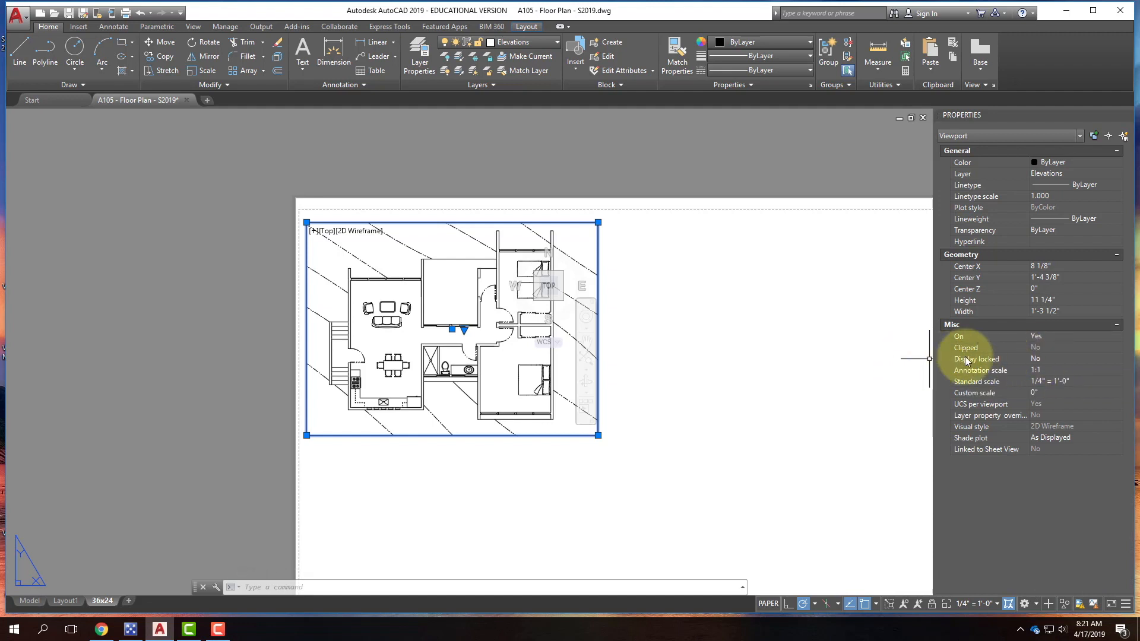
double_click(1046, 357)
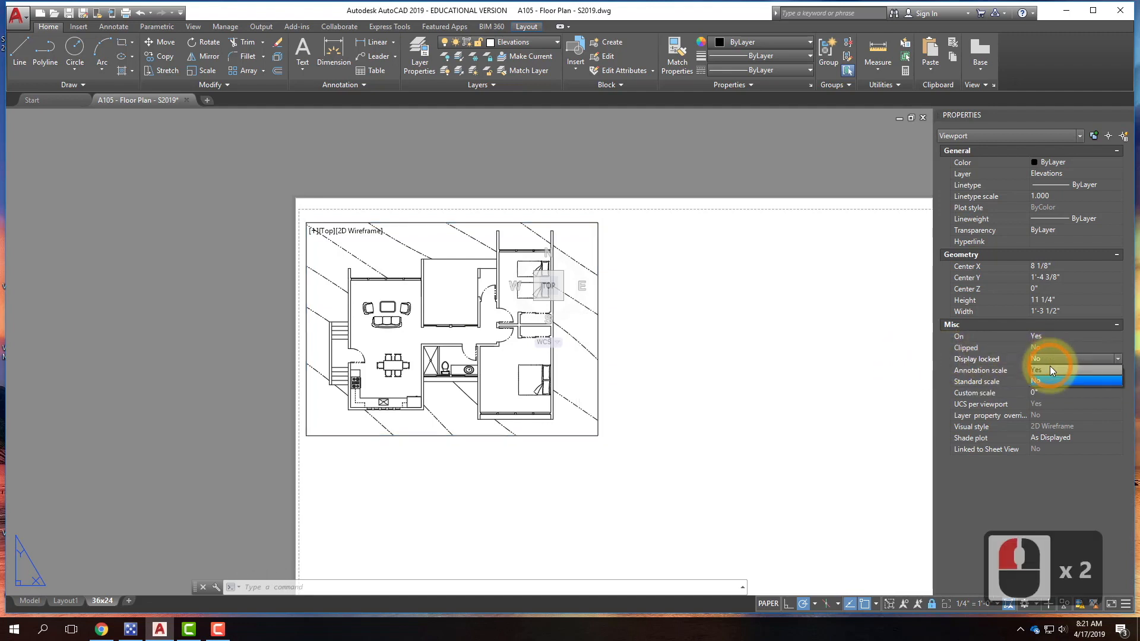
click(1050, 365)
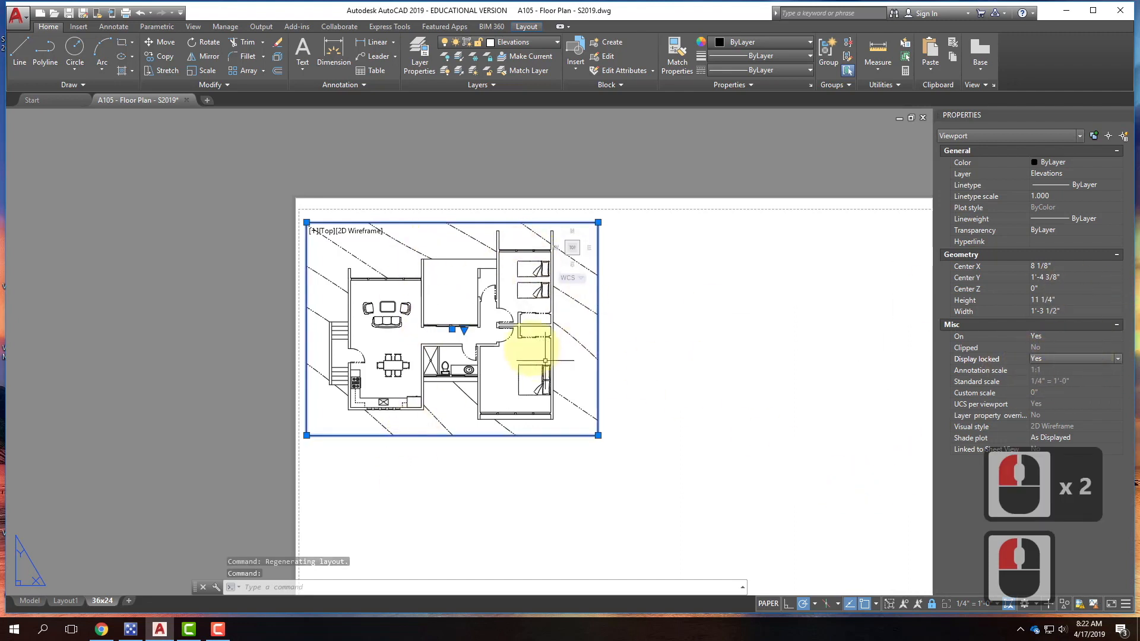
Step: Activate the locked floor plan viewport and zoom in and out inside it to test the display lock
double_click(443, 303)
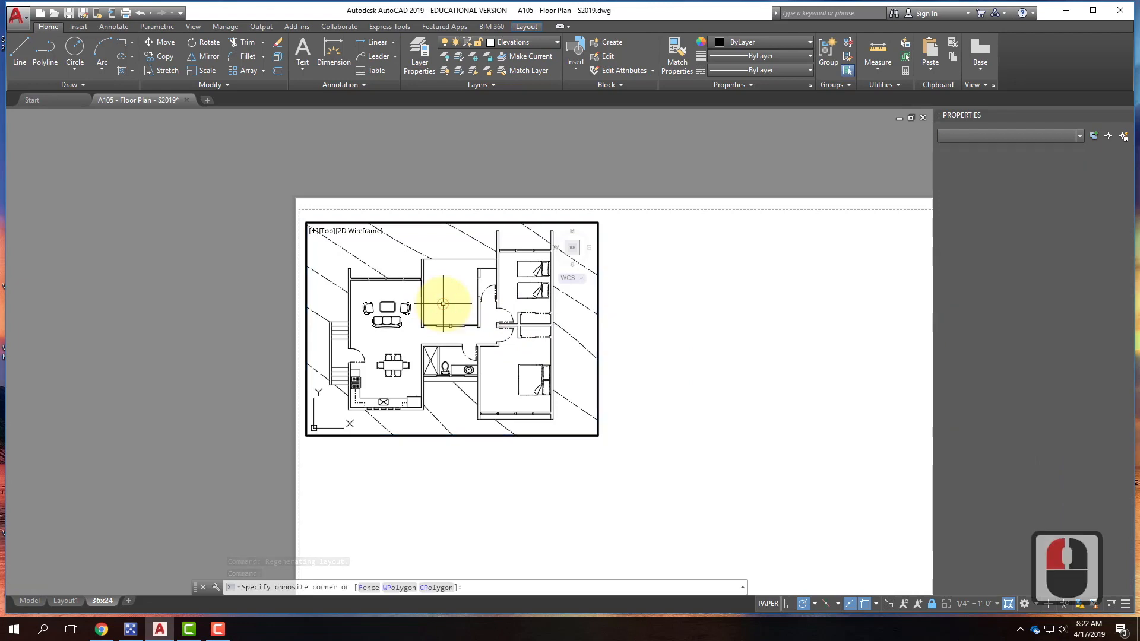
scroll(454, 308, up, 2)
scroll(453, 309, down, 2)
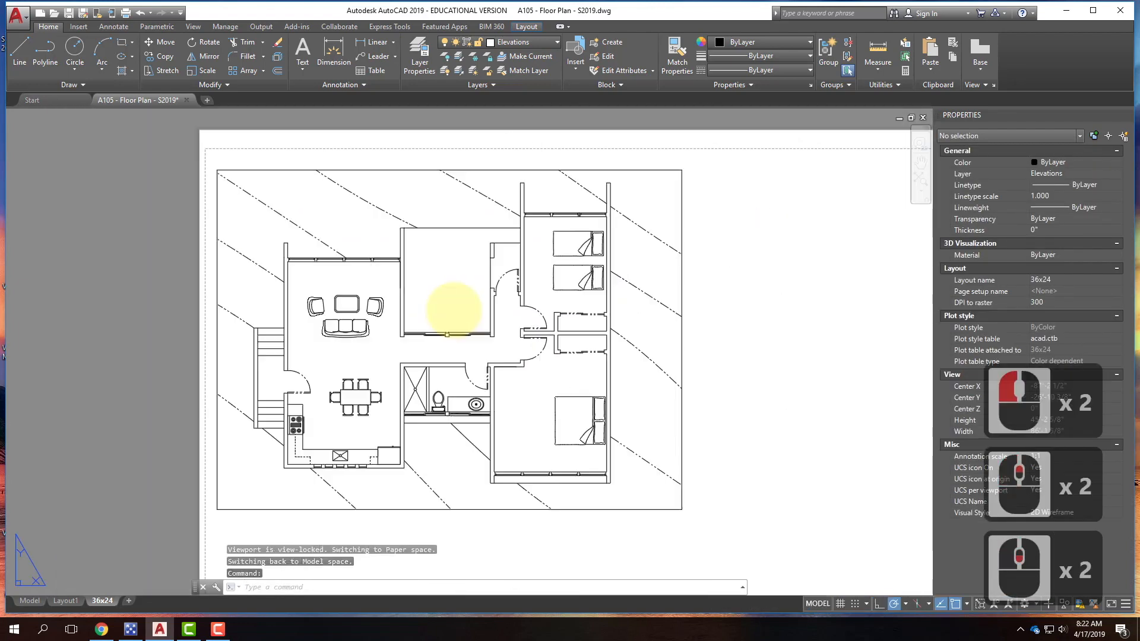
scroll(453, 309, up, 2)
scroll(454, 309, down, 1)
scroll(453, 308, down, 2)
scroll(454, 309, up, 2)
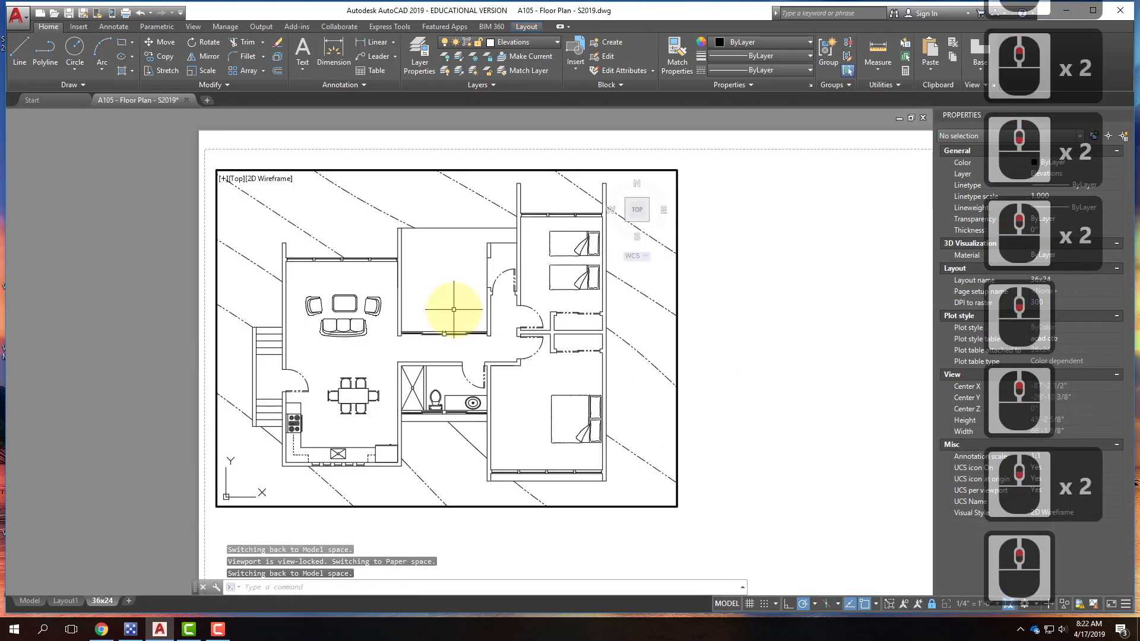
key(Escape)
key(Escape)
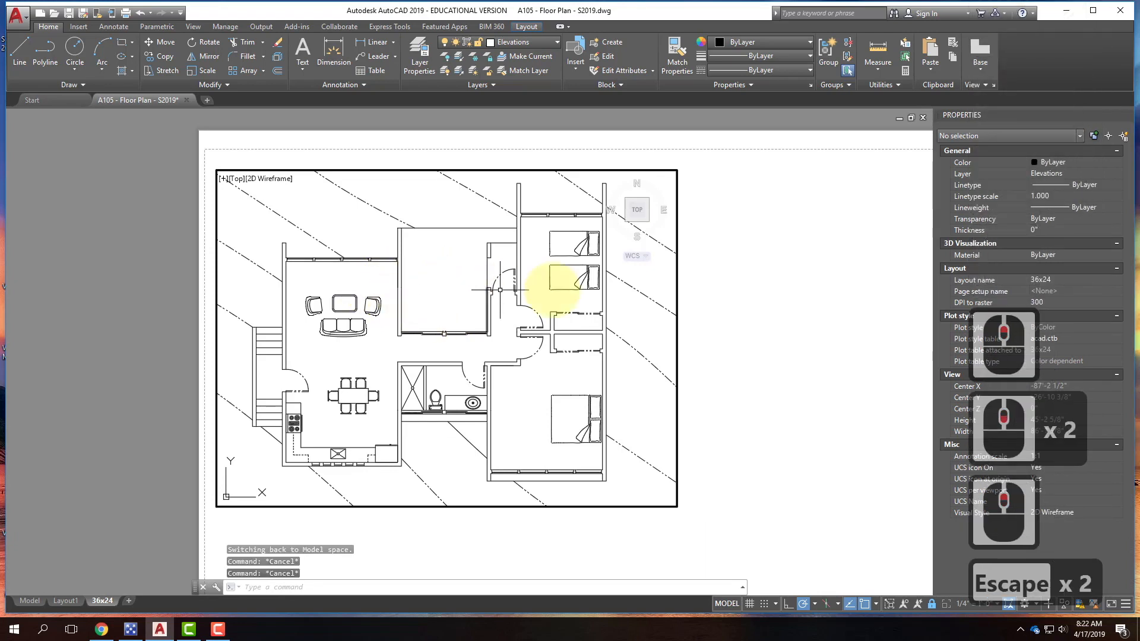
Step: Zoom in near the bedroom doors from paper space, test zooming with the locked viewport active, and return to paper space
double_click(701, 286)
scroll(534, 288, up, 5)
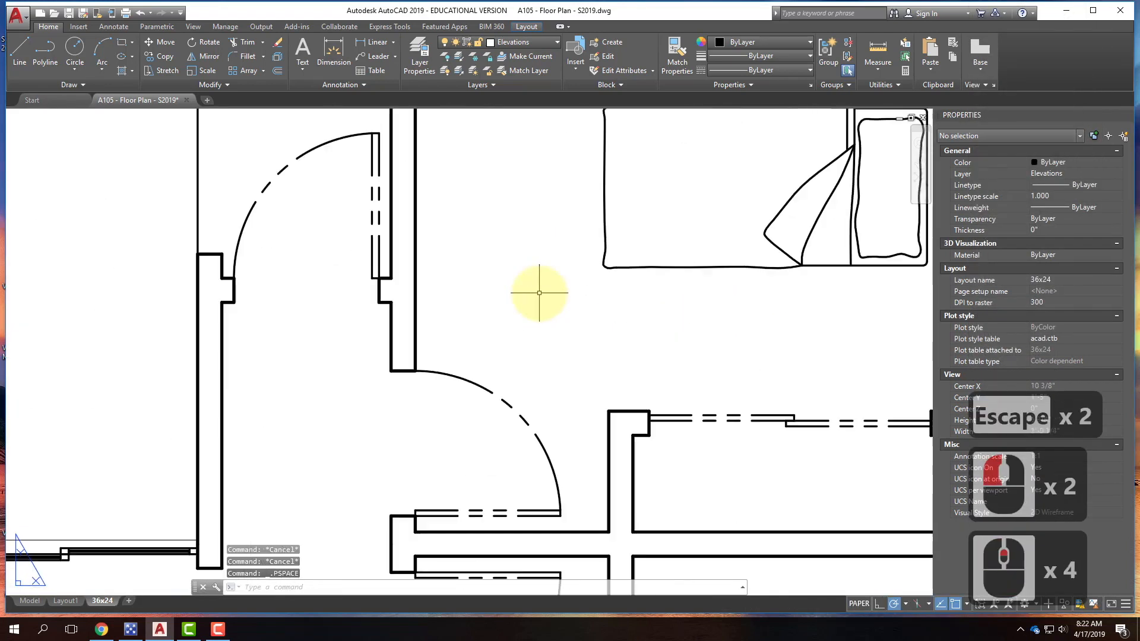
double_click(515, 309)
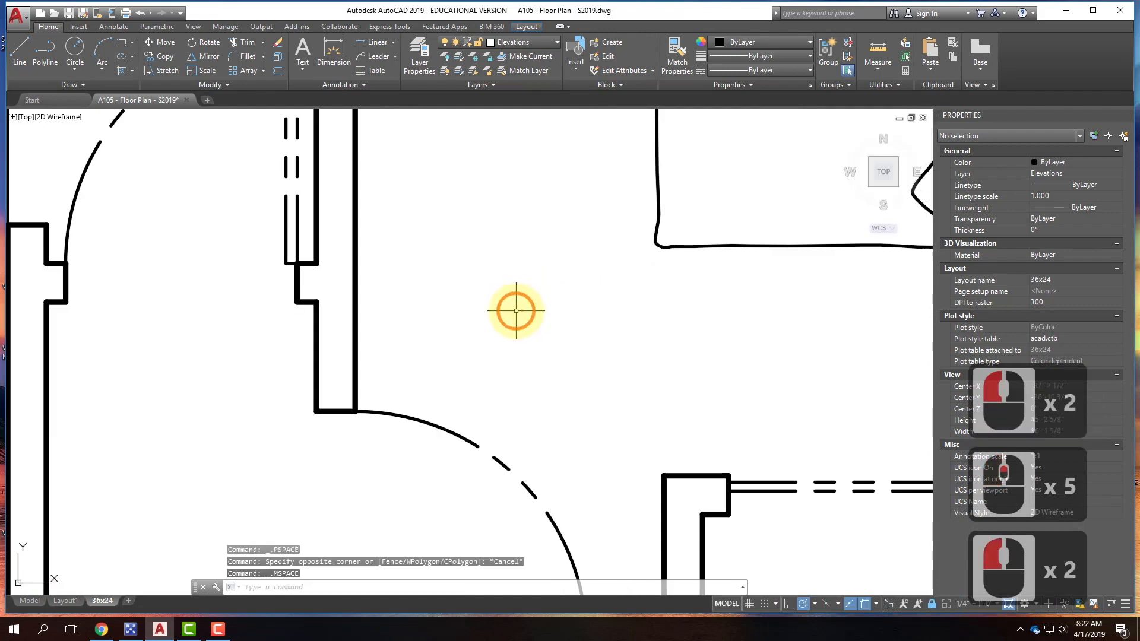
scroll(516, 310, up, 2)
scroll(516, 310, down, 2)
scroll(515, 309, down, 7)
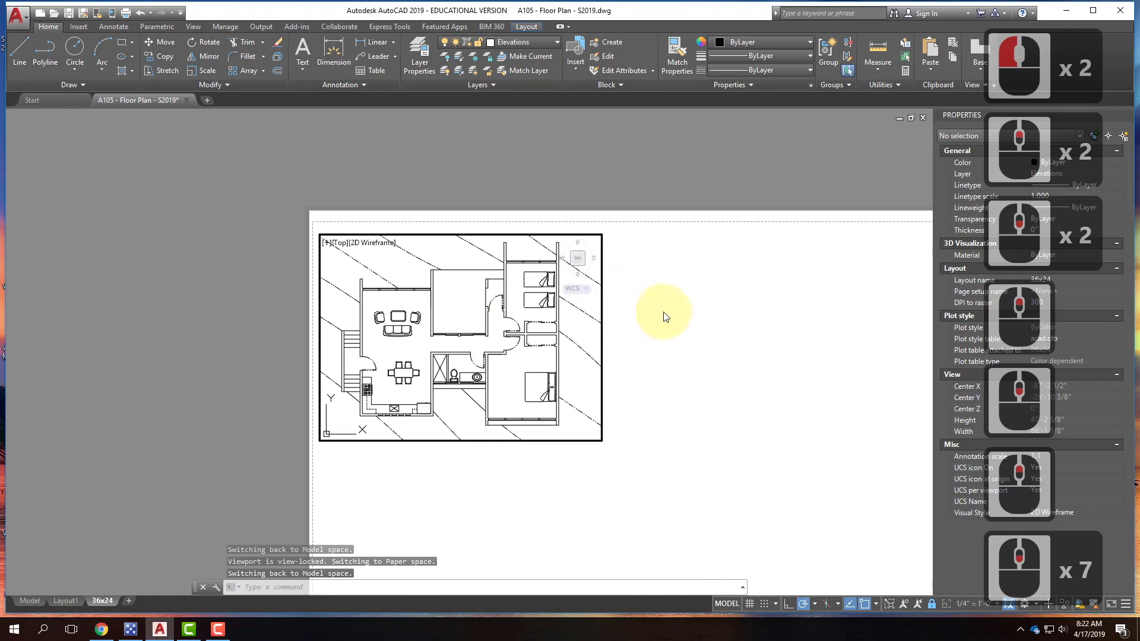
double_click(670, 290)
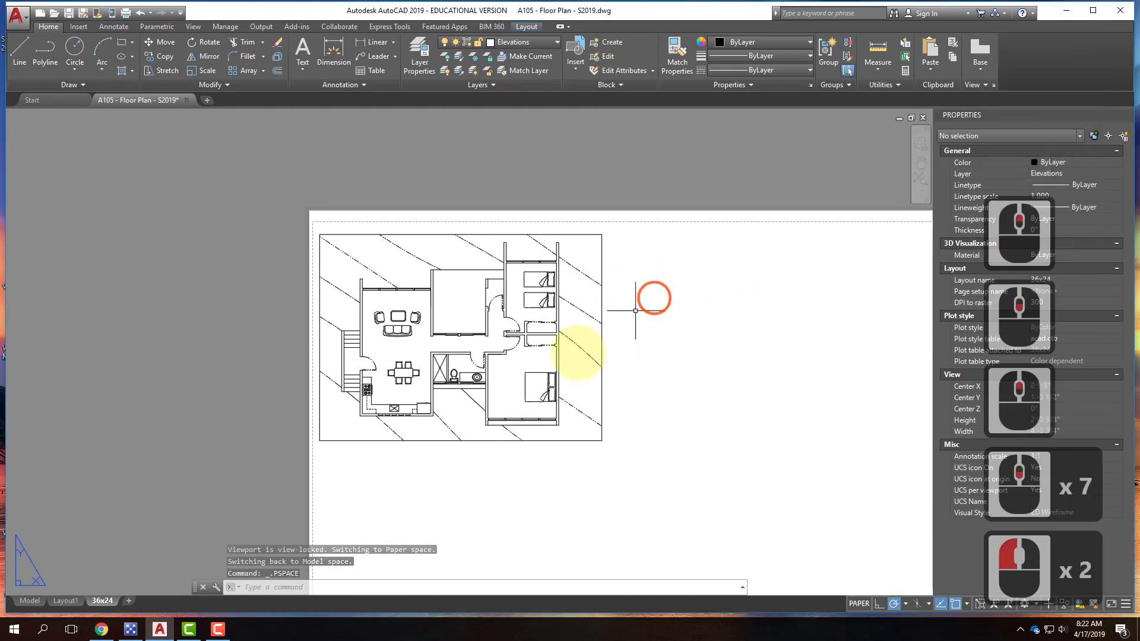
Step: Review the floor plan viewport's properties, fit the whole sheet in view, and clear the selection
click(526, 236)
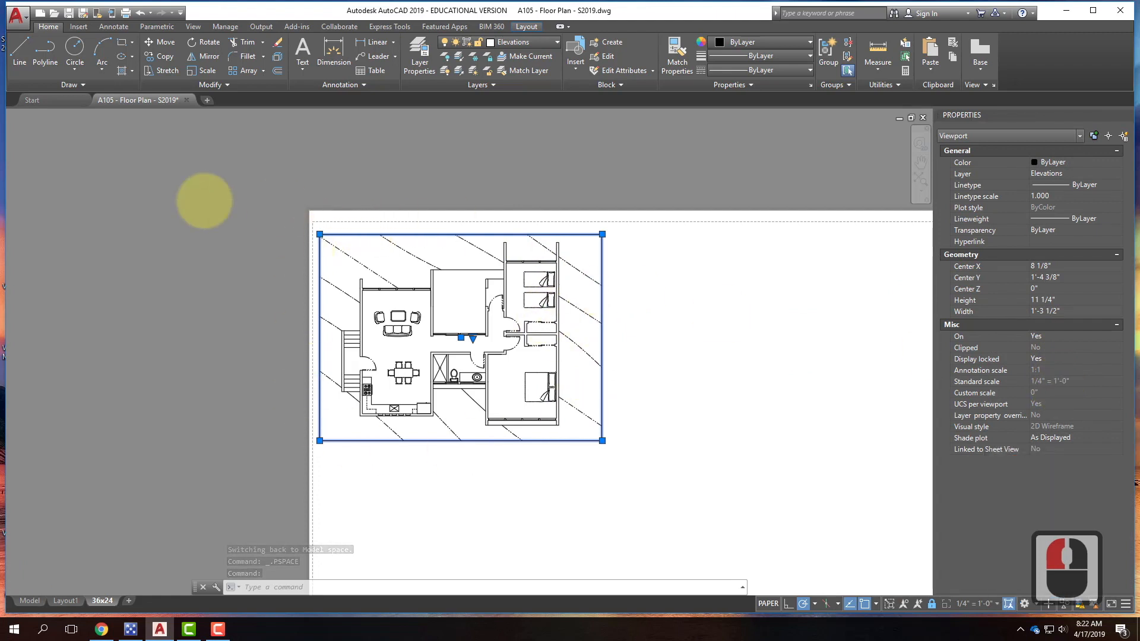
middle_click(280, 252)
middle_click(280, 252)
middle_click(356, 369)
middle_click(356, 369)
key(Escape)
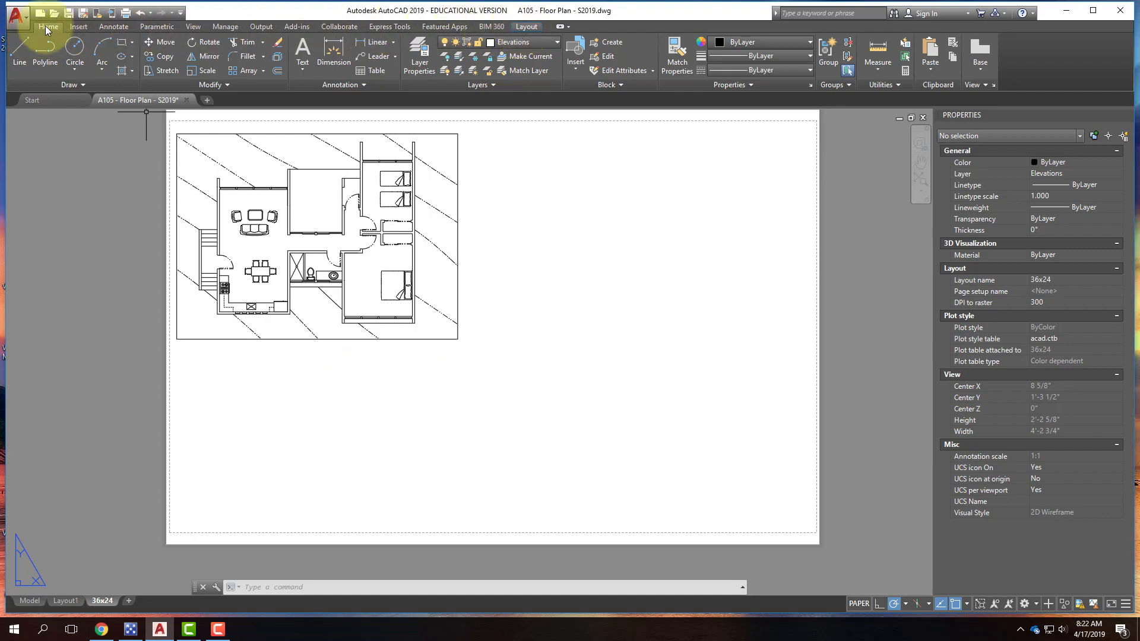
Step: Create a rectangular viewport about 1'-3 3/8" wide and 8 5/8" high directly below the floor plan viewport
click(526, 27)
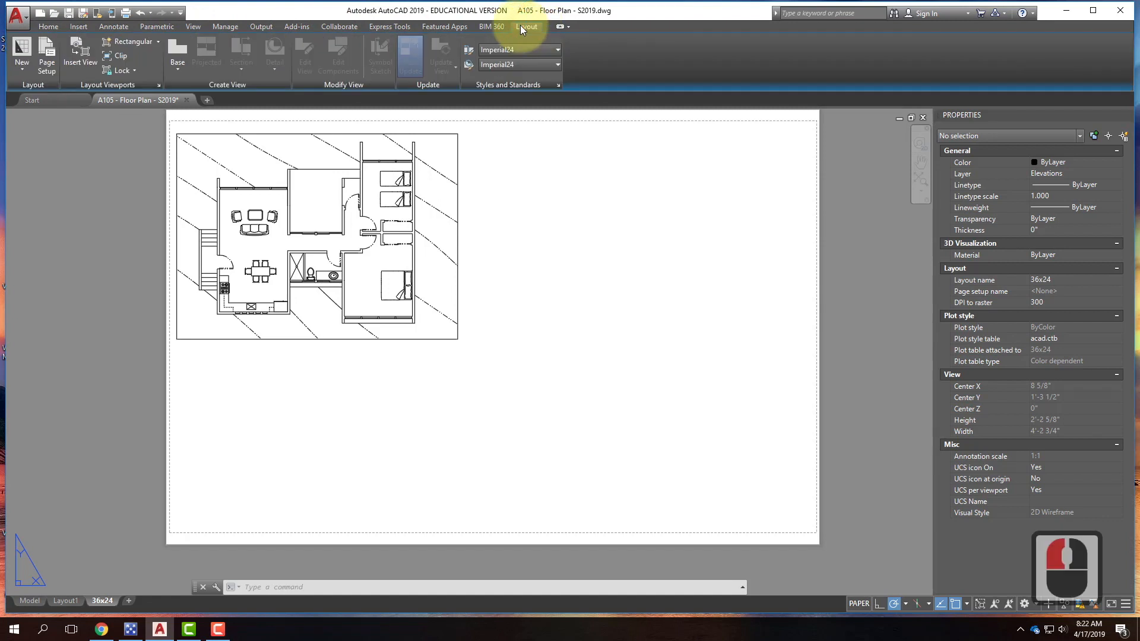
click(109, 39)
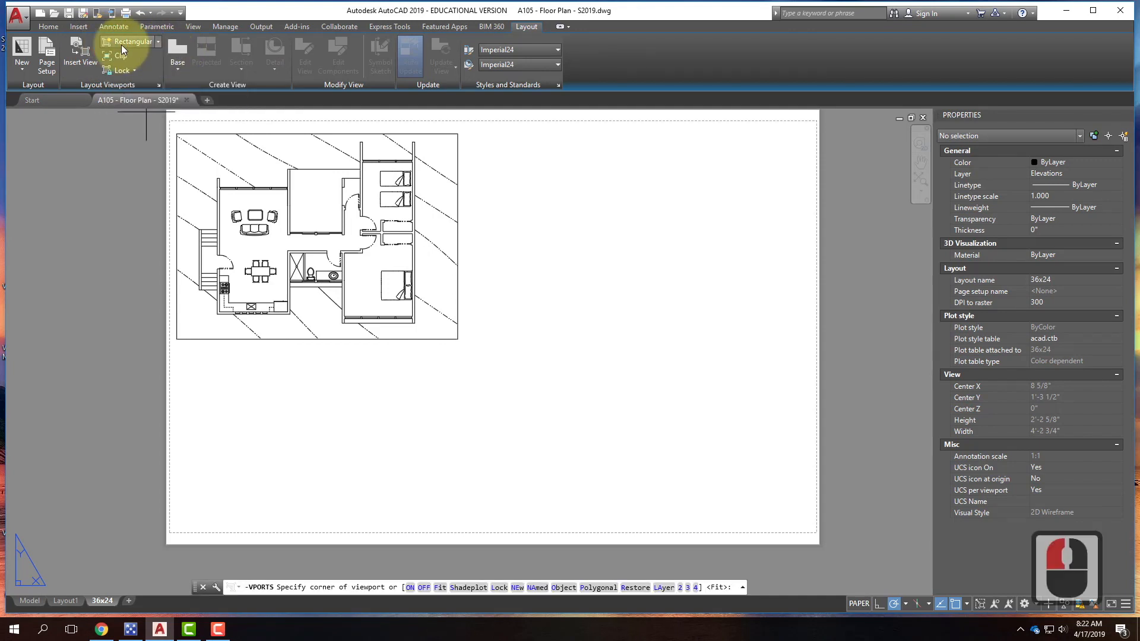
click(177, 352)
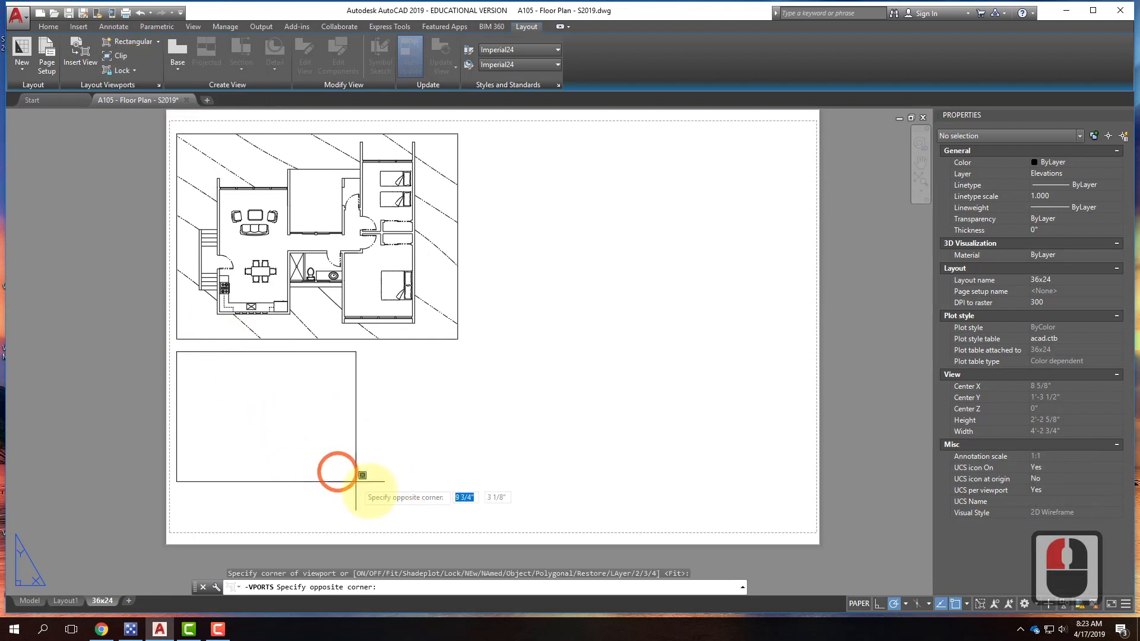
click(458, 505)
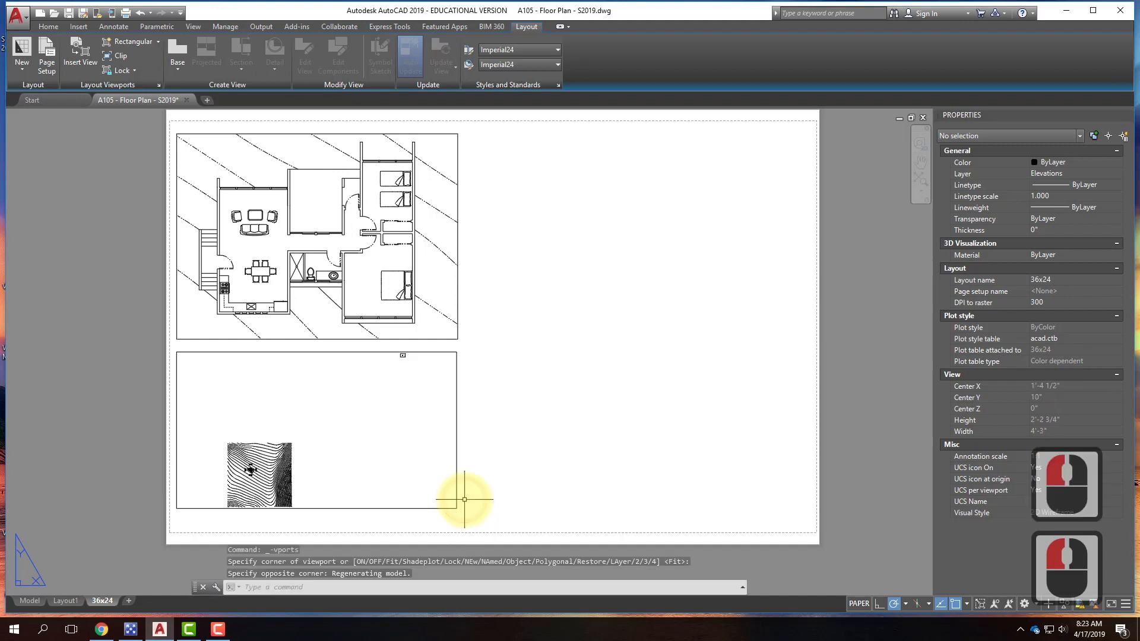
Step: Activate the lower viewport, zoom in until the building elevation fills it, and return to paper space
double_click(209, 426)
scroll(243, 469, up, 3)
scroll(279, 490, up, 6)
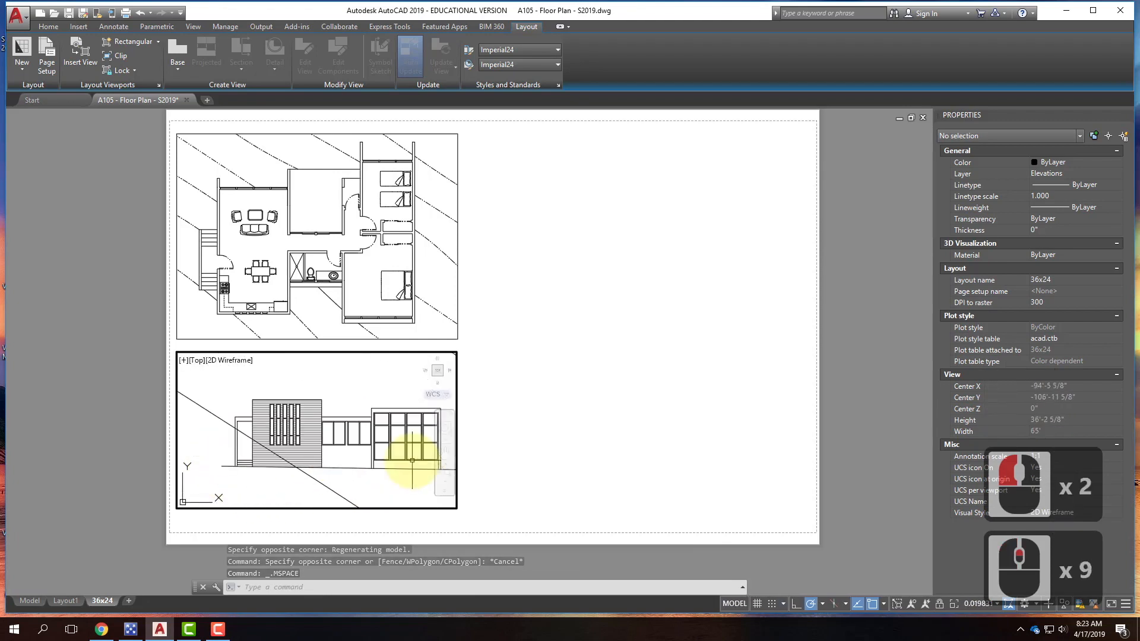
scroll(412, 460, up, 1)
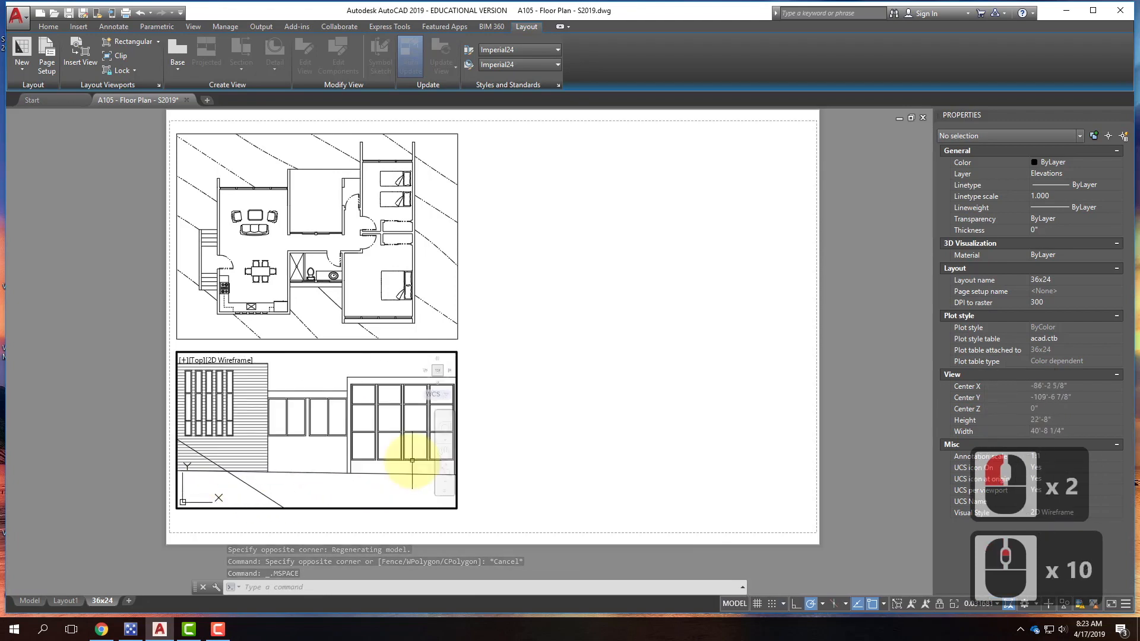
double_click(521, 401)
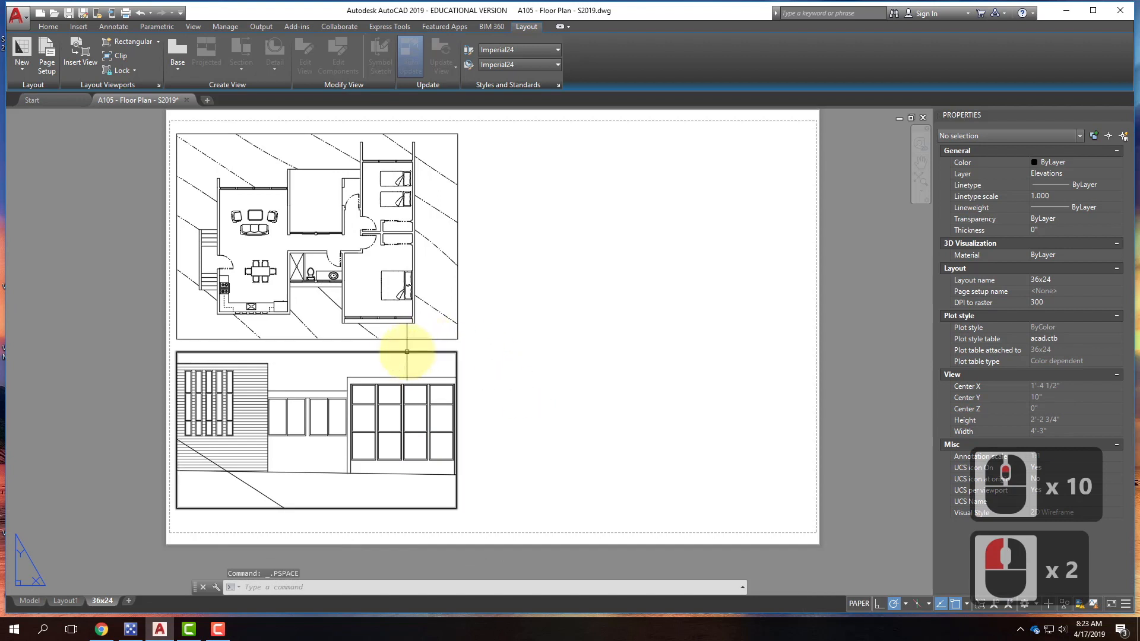
Step: Set the elevation viewport's standard scale to 1/4" = 1'-0"
click(310, 351)
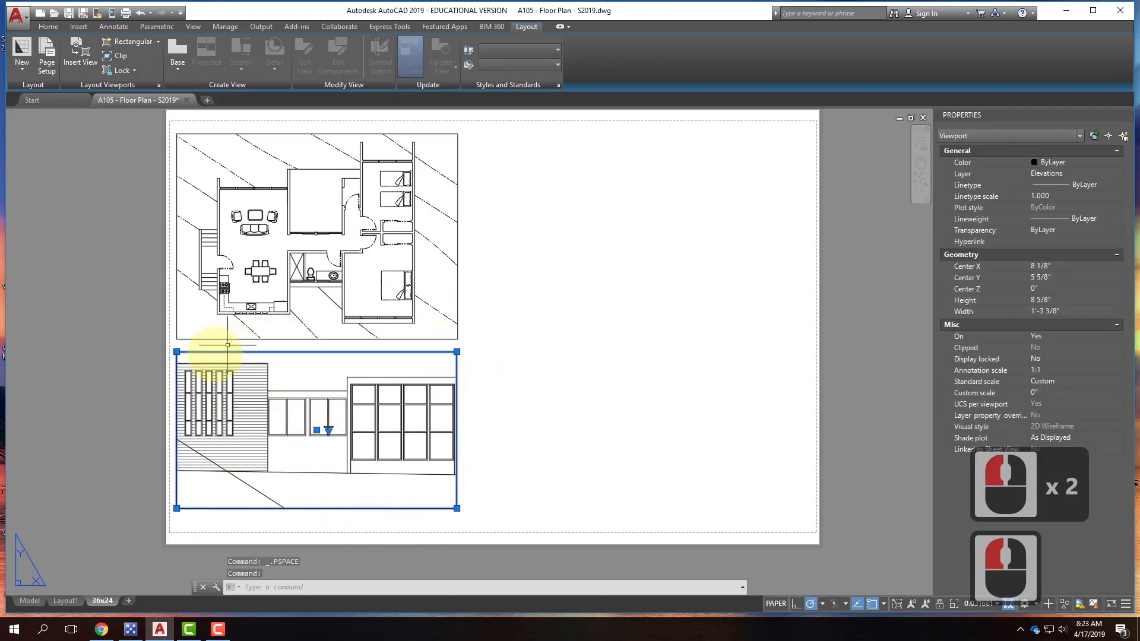
click(1061, 384)
click(1079, 380)
click(1082, 380)
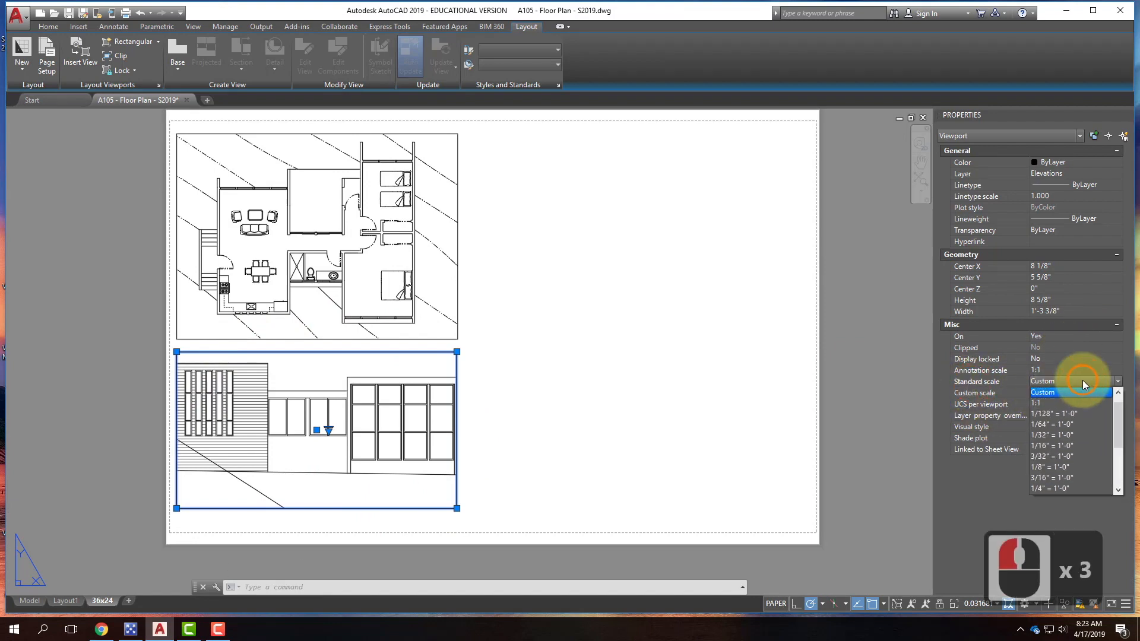
click(1066, 488)
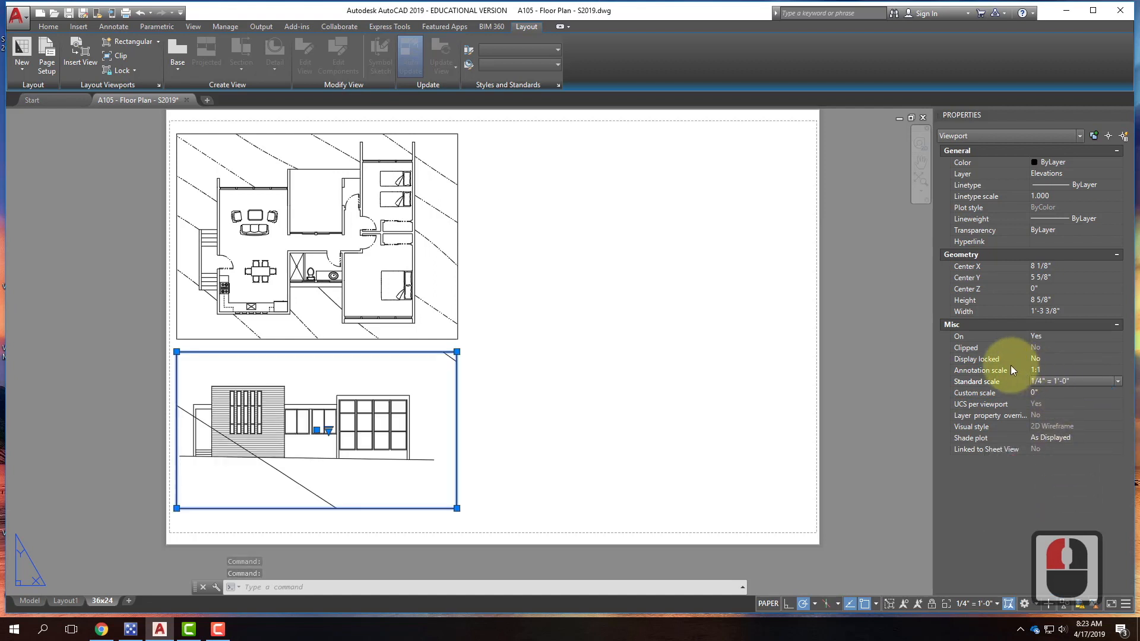
Step: Lock the display of the elevation viewport by setting Display locked to Yes, and clear the selection
click(1045, 358)
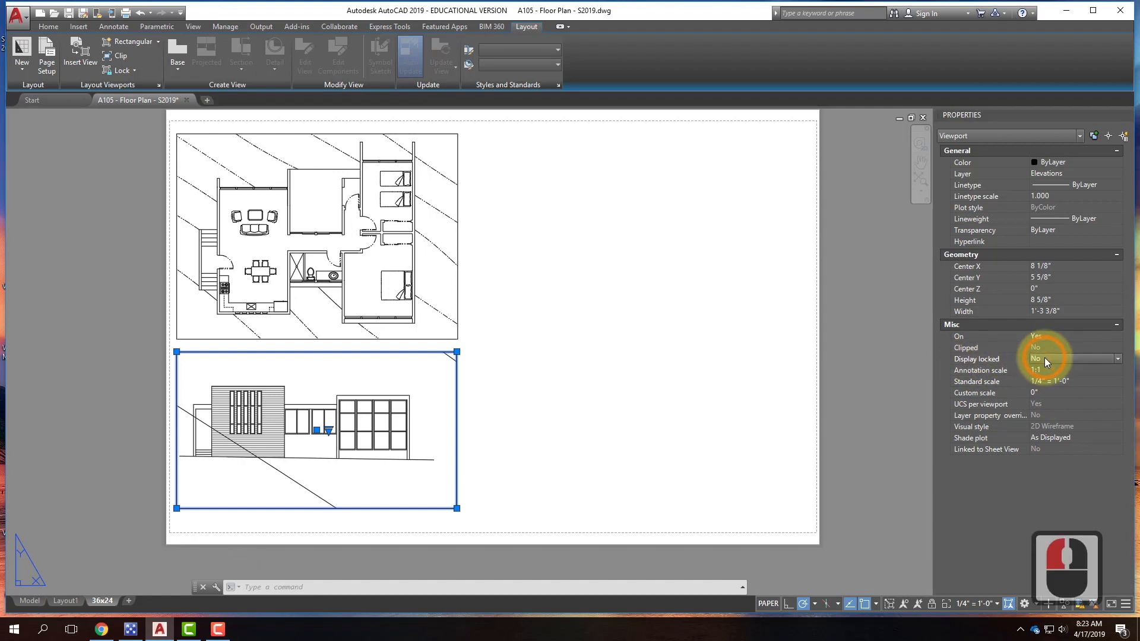
click(1045, 358)
click(1045, 371)
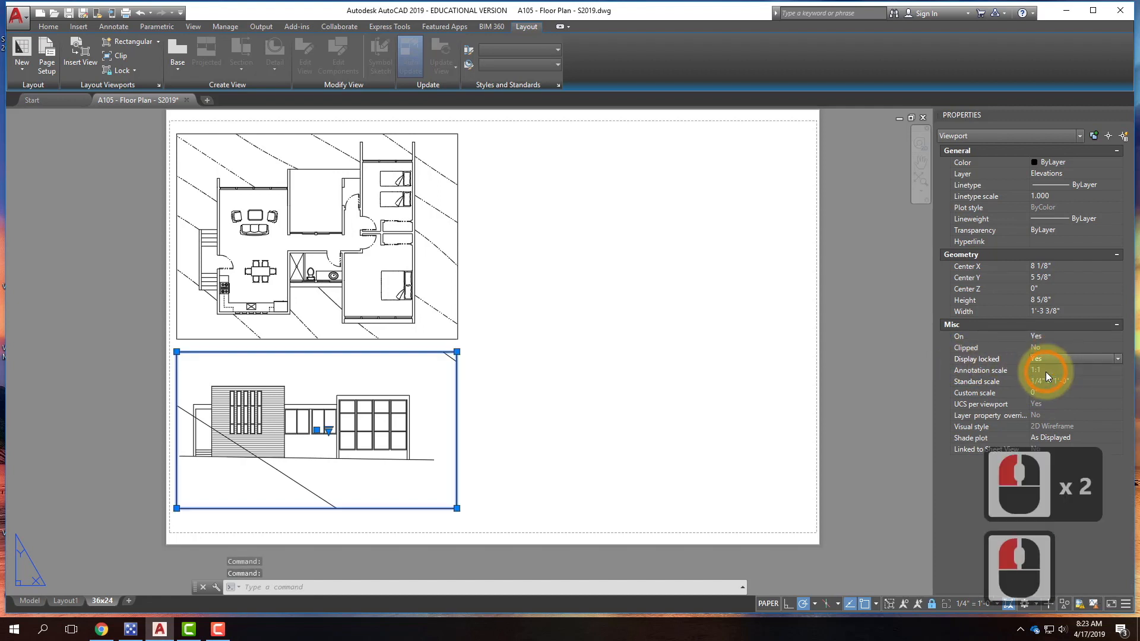
click(551, 380)
click(491, 425)
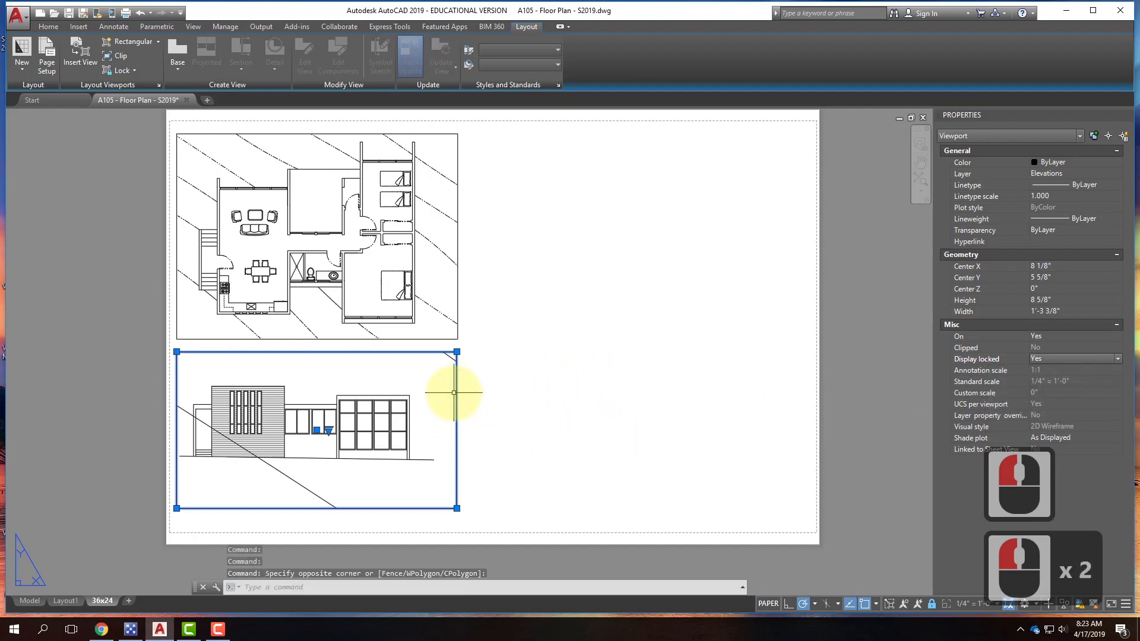
key(Escape)
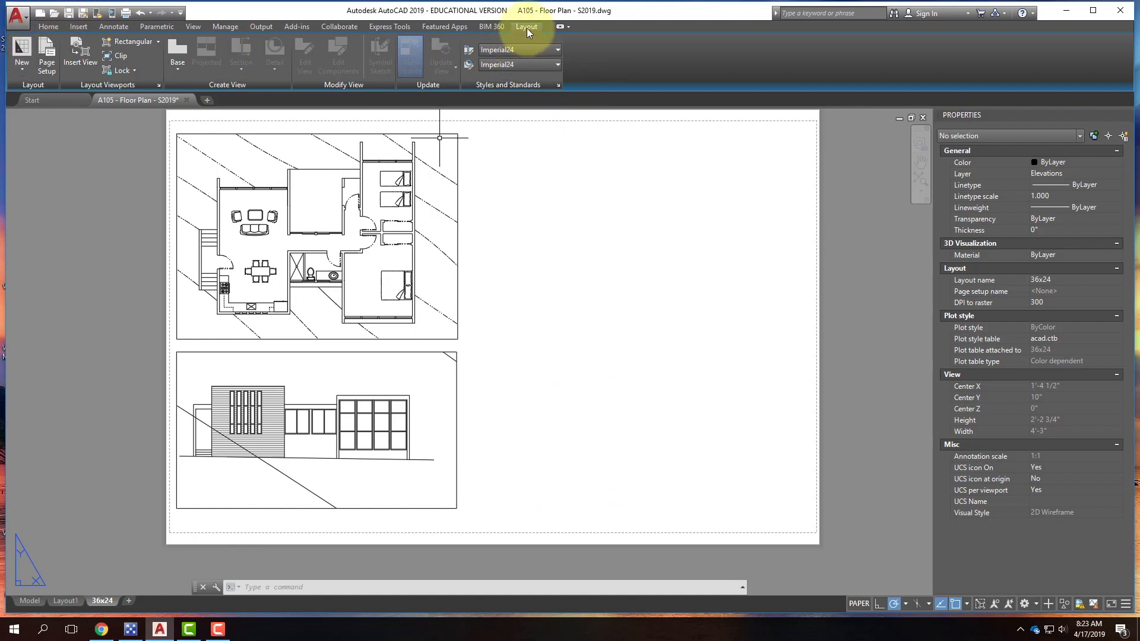
Step: Create another rectangular viewport in the empty area of the sheet beside the floor plan viewport
click(133, 42)
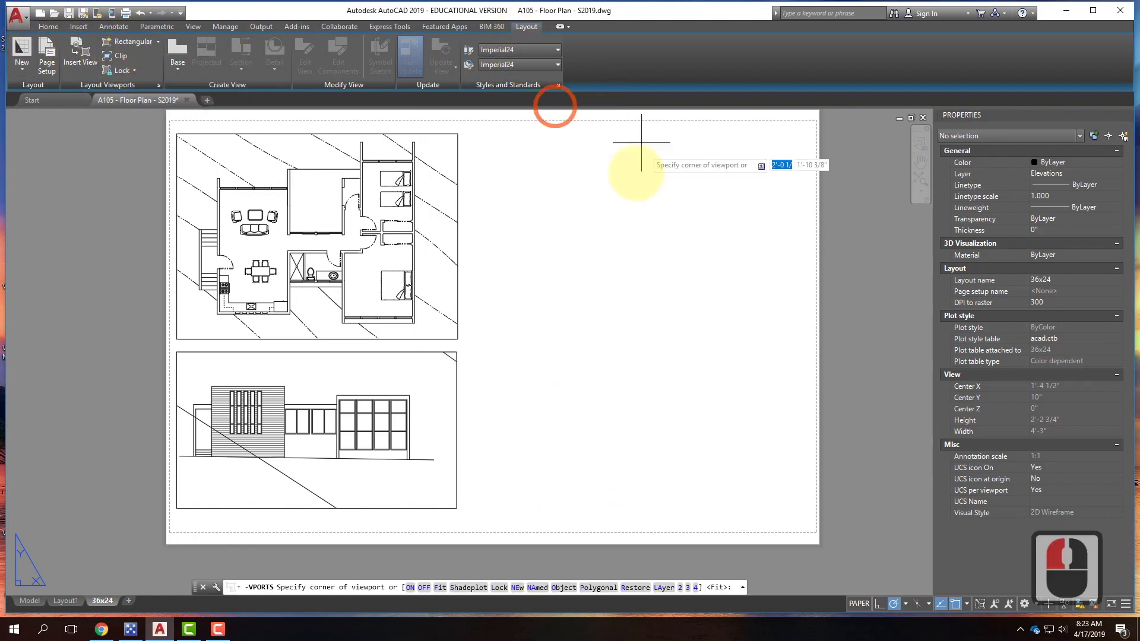
click(508, 141)
click(774, 271)
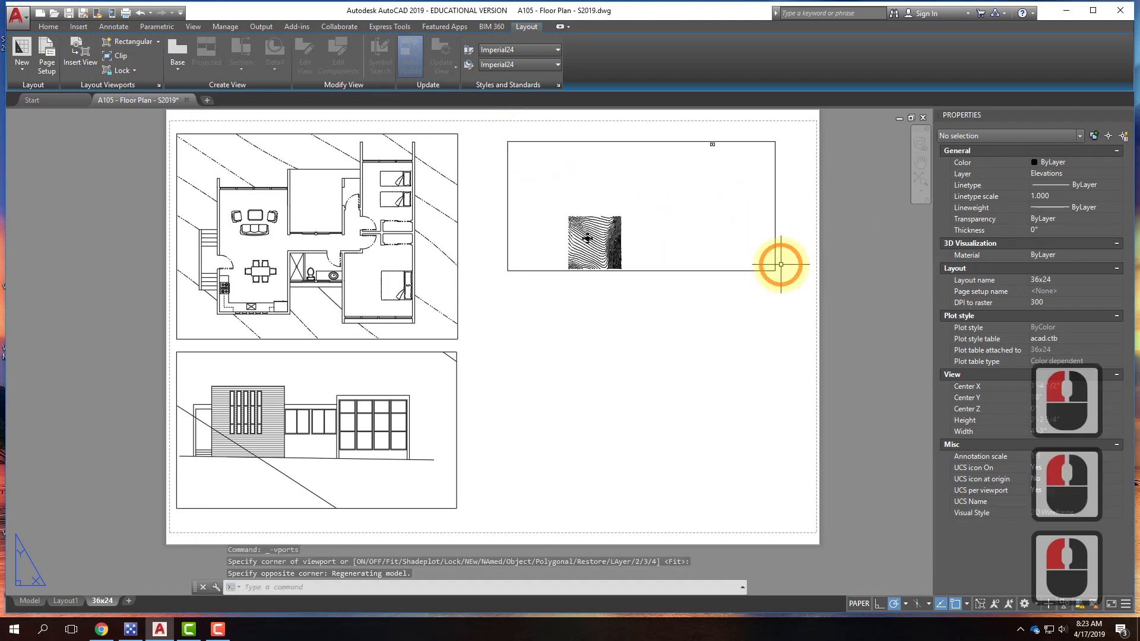
Step: Activate the new viewport and try to frame the side elevation in it
double_click(573, 242)
scroll(590, 241, up, 3)
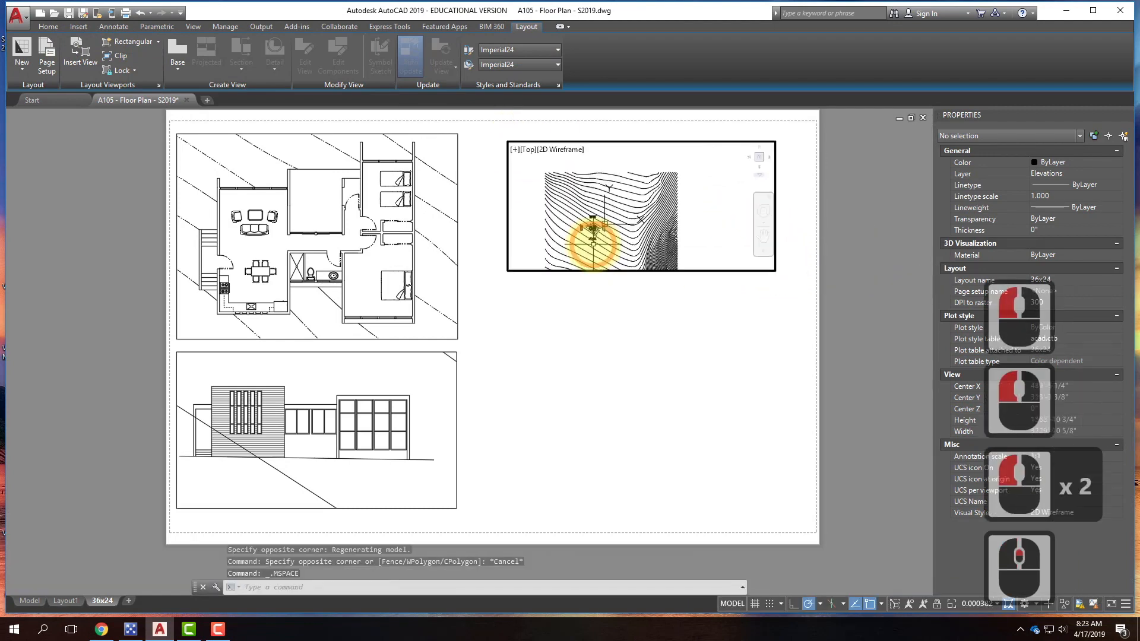
scroll(608, 214, up, 2)
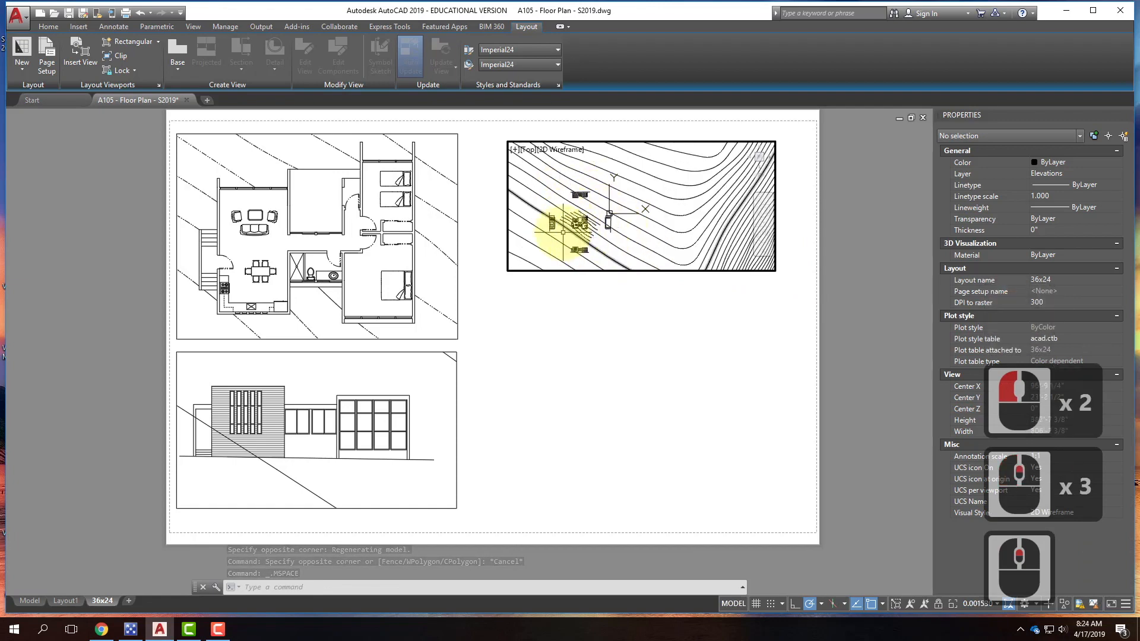
scroll(571, 234, up, 3)
scroll(569, 224, down, 2)
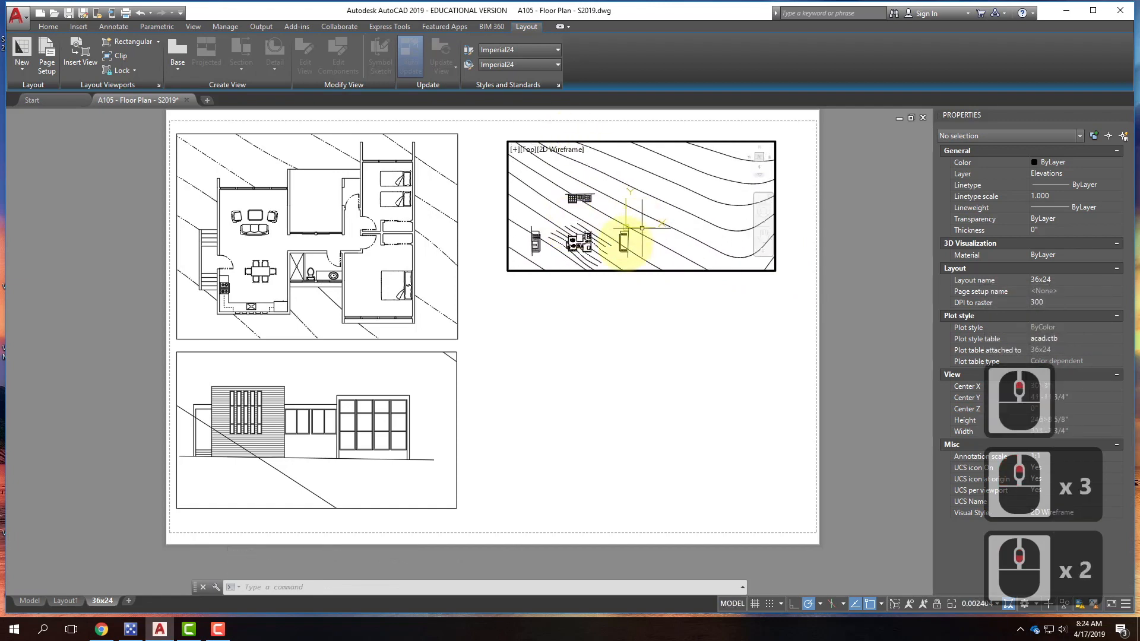
scroll(647, 224, up, 6)
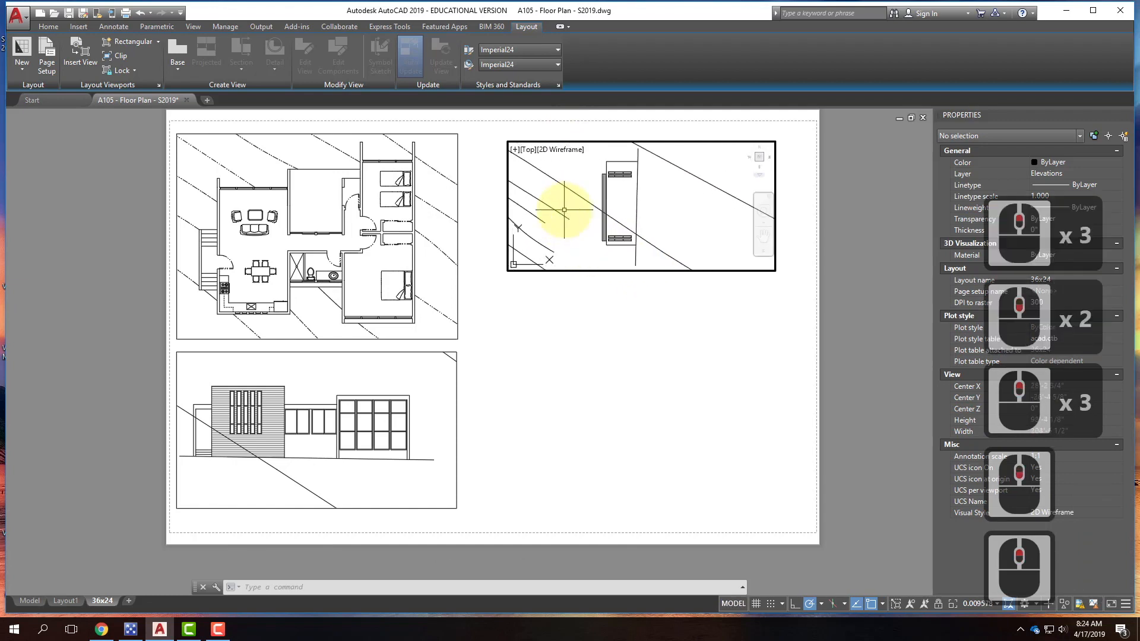
scroll(564, 210, up, 1)
scroll(662, 195, down, 1)
scroll(682, 195, up, 1)
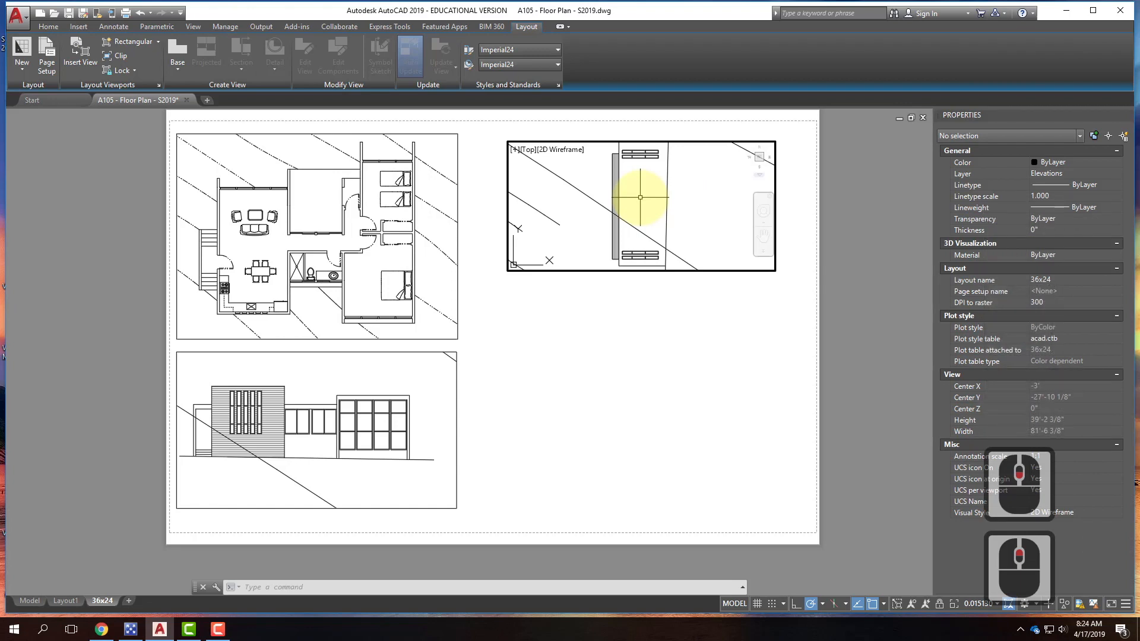
scroll(644, 205, down, 5)
scroll(645, 267, down, 2)
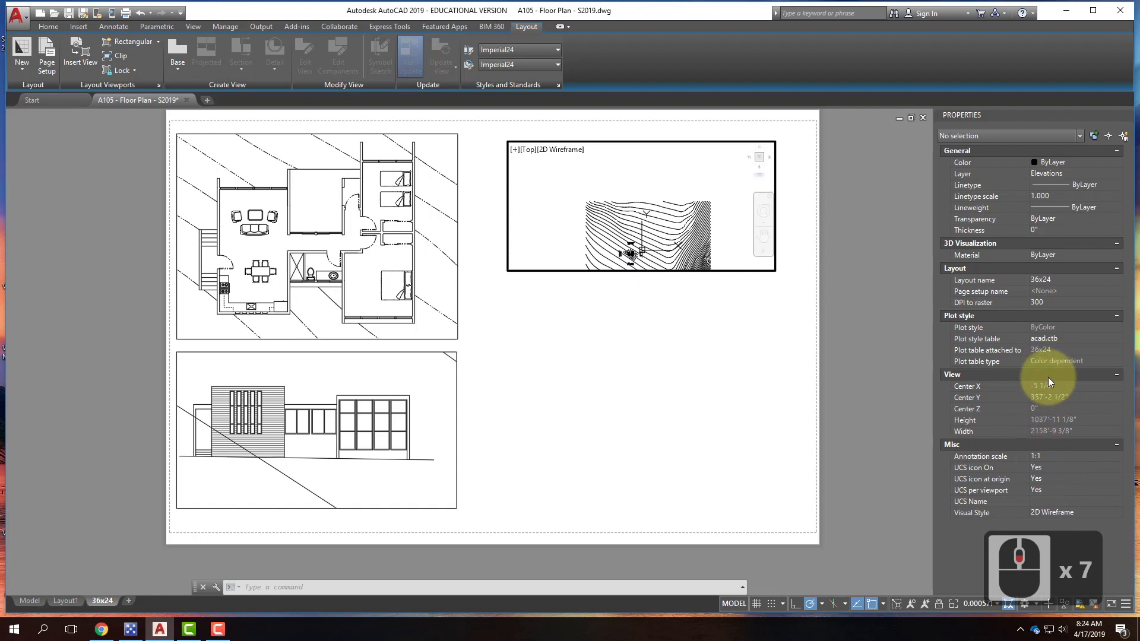
double_click(720, 276)
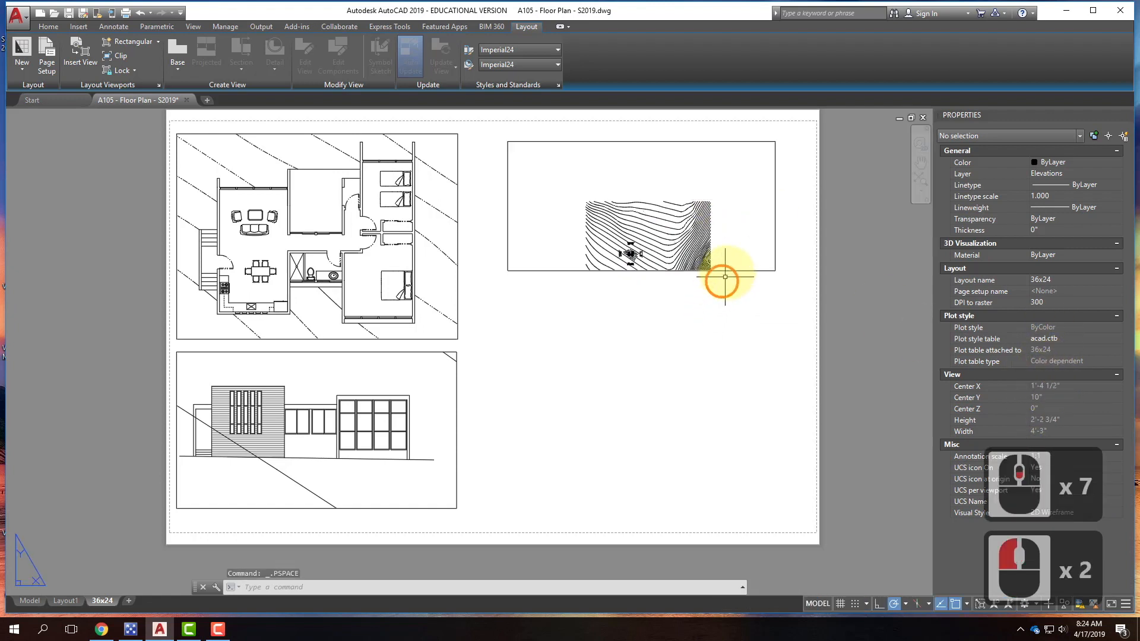
click(727, 270)
click(1065, 383)
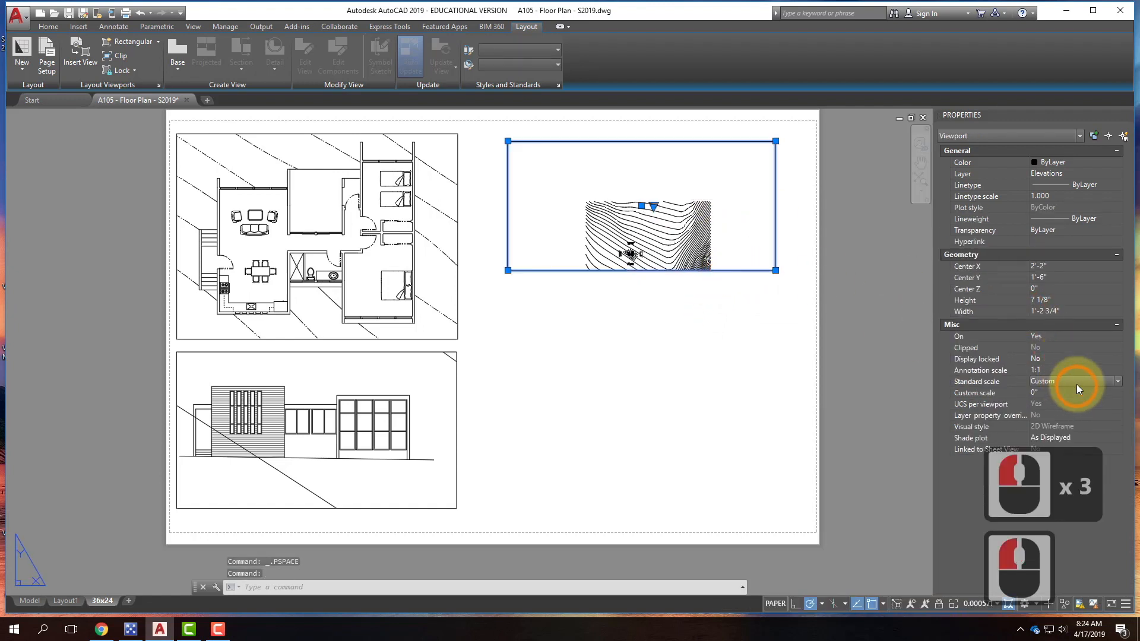
click(1077, 384)
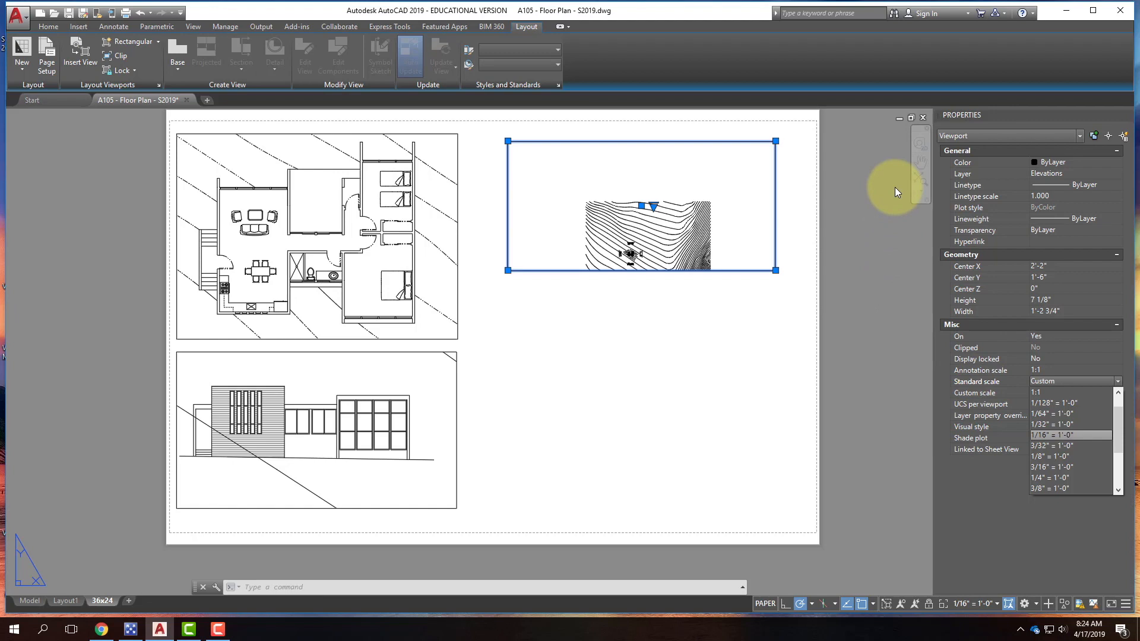
key(Escape)
Step: Activate the new viewport, zoom in on the side elevation drawn sideways beside the floor plan, and return to paper space
scroll(630, 255, up, 2)
double_click(631, 249)
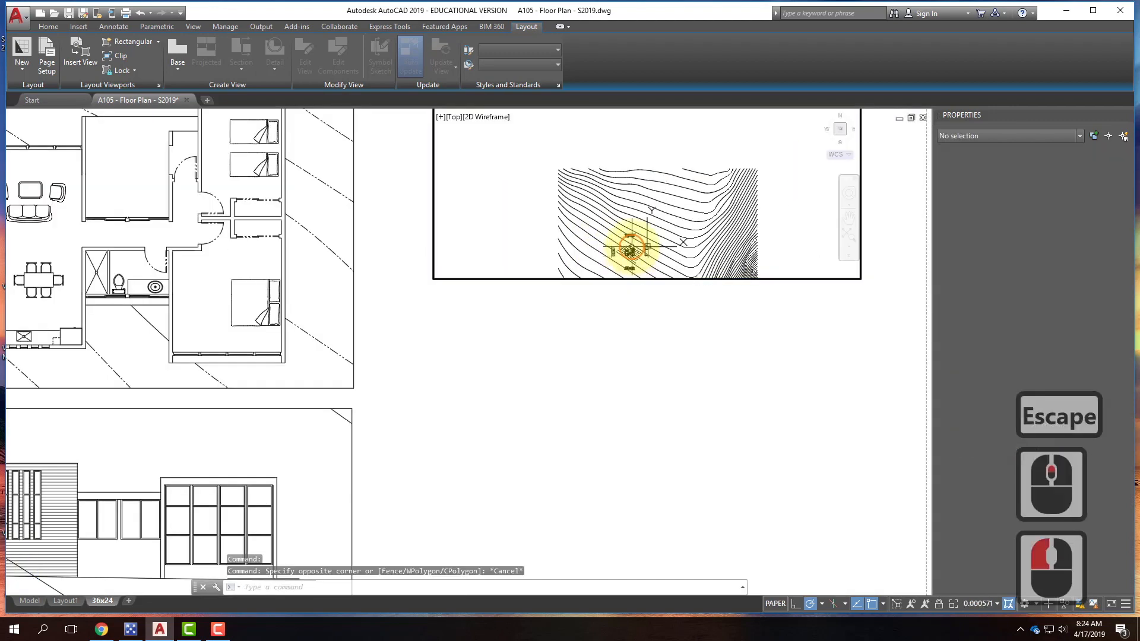
scroll(624, 249, up, 3)
scroll(585, 273, down, 3)
scroll(634, 168, up, 2)
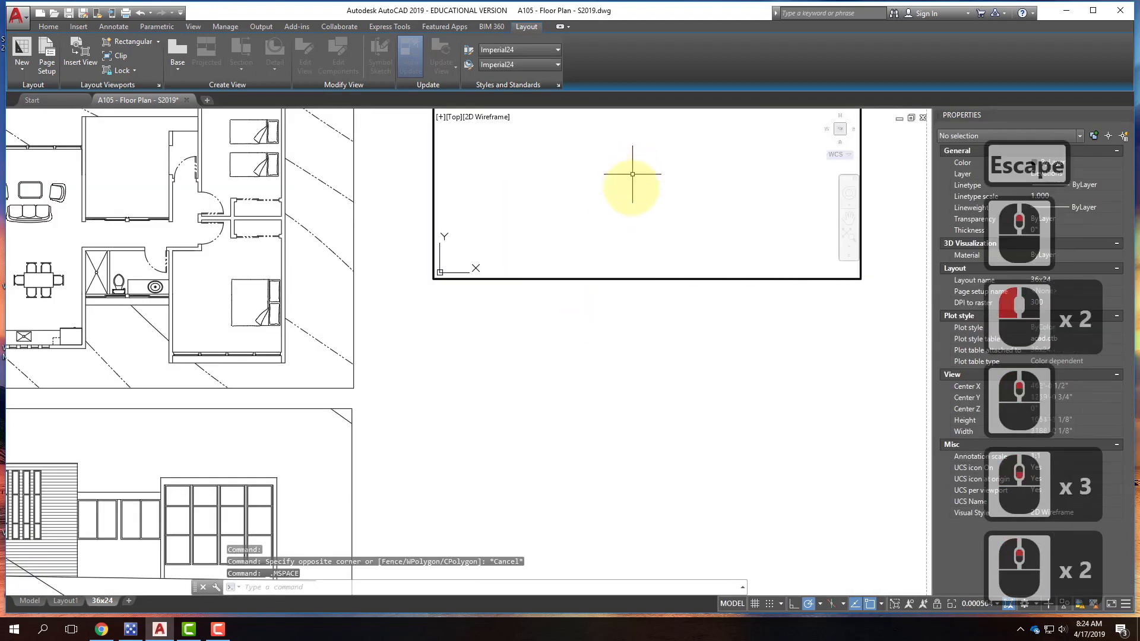
scroll(628, 223, down, 2)
scroll(622, 274, down, 4)
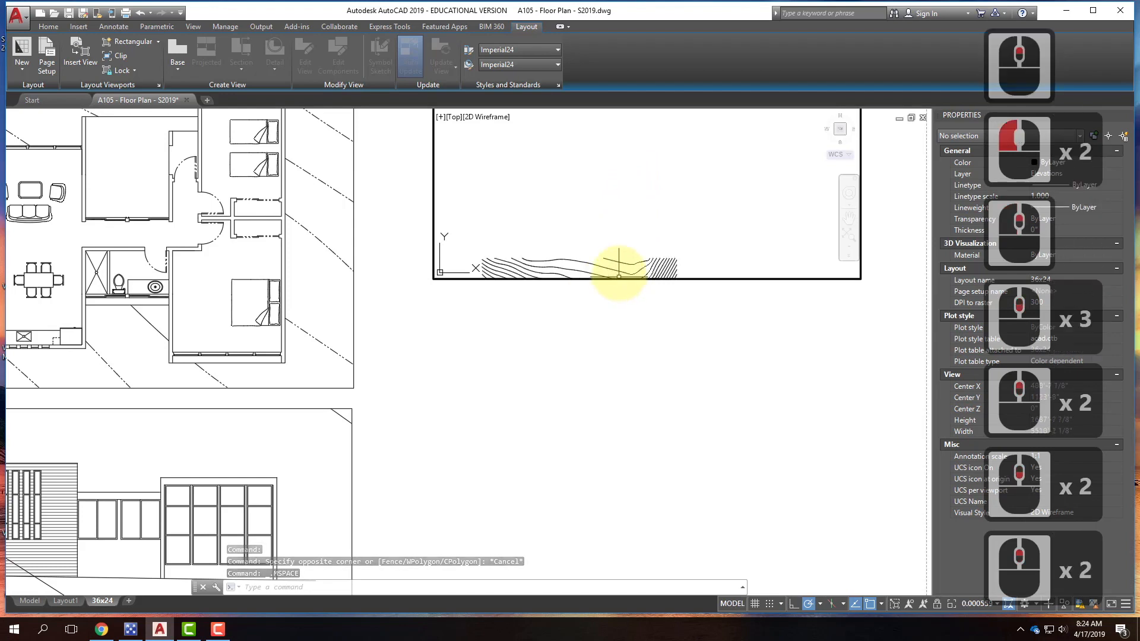
scroll(629, 226, up, 8)
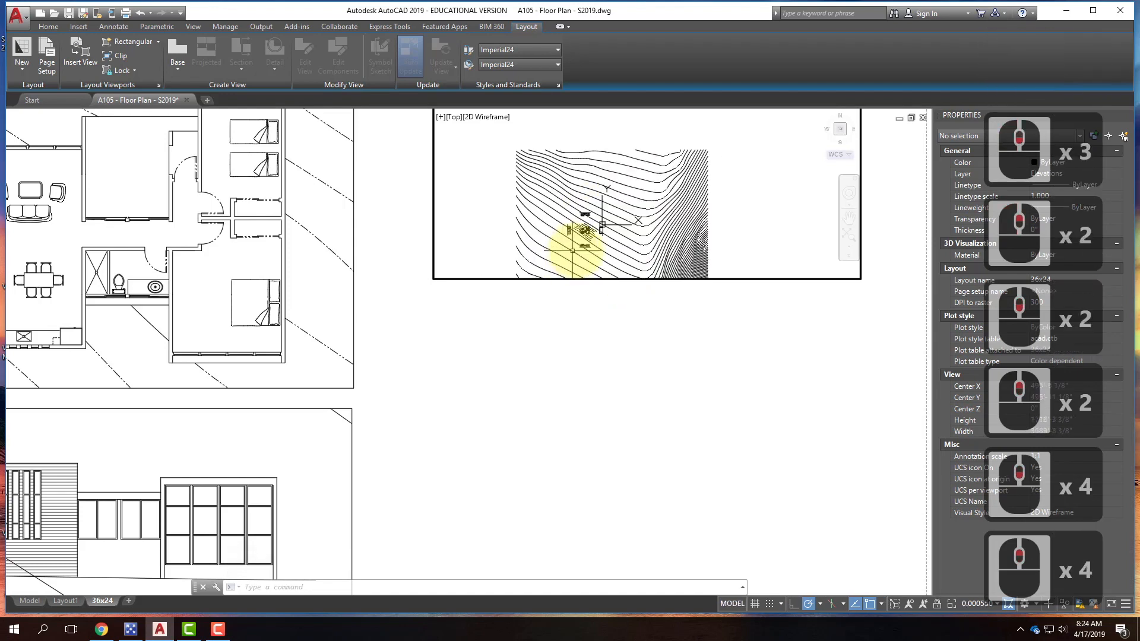
scroll(652, 177, up, 3)
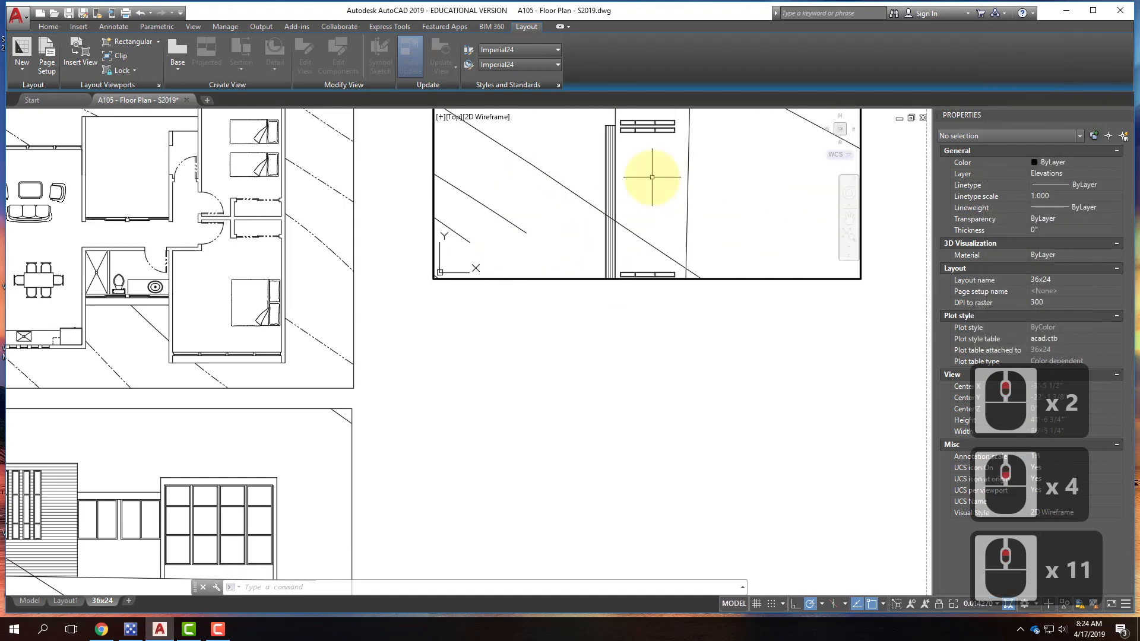
double_click(768, 324)
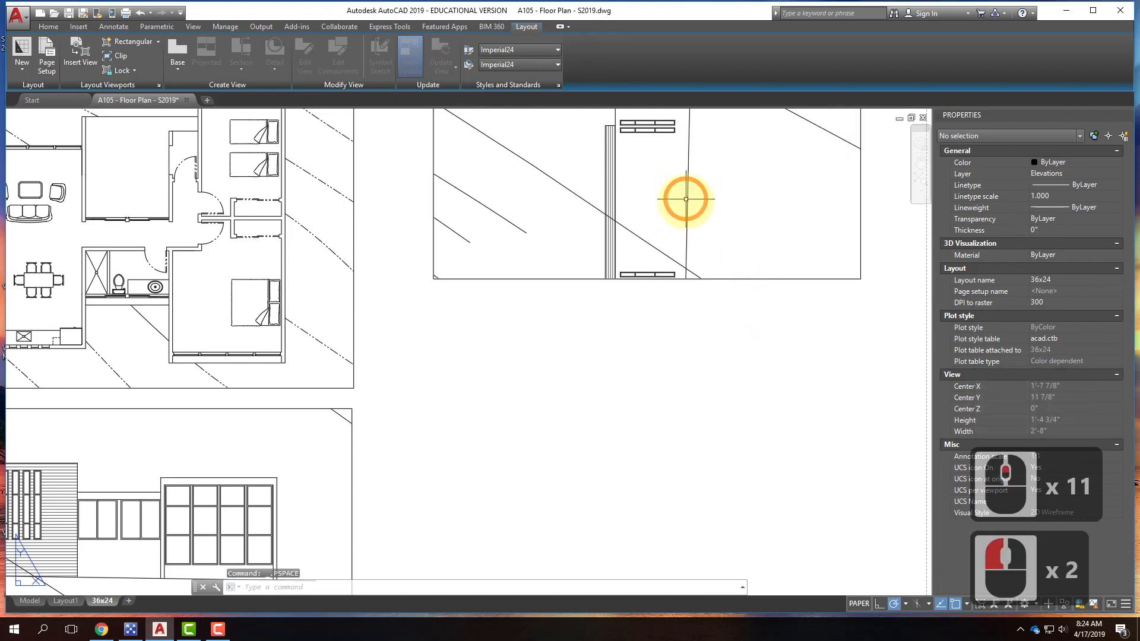
Step: Set the side elevation viewport's standard scale to 1/4" = 1'-0" and clear the selection
click(718, 279)
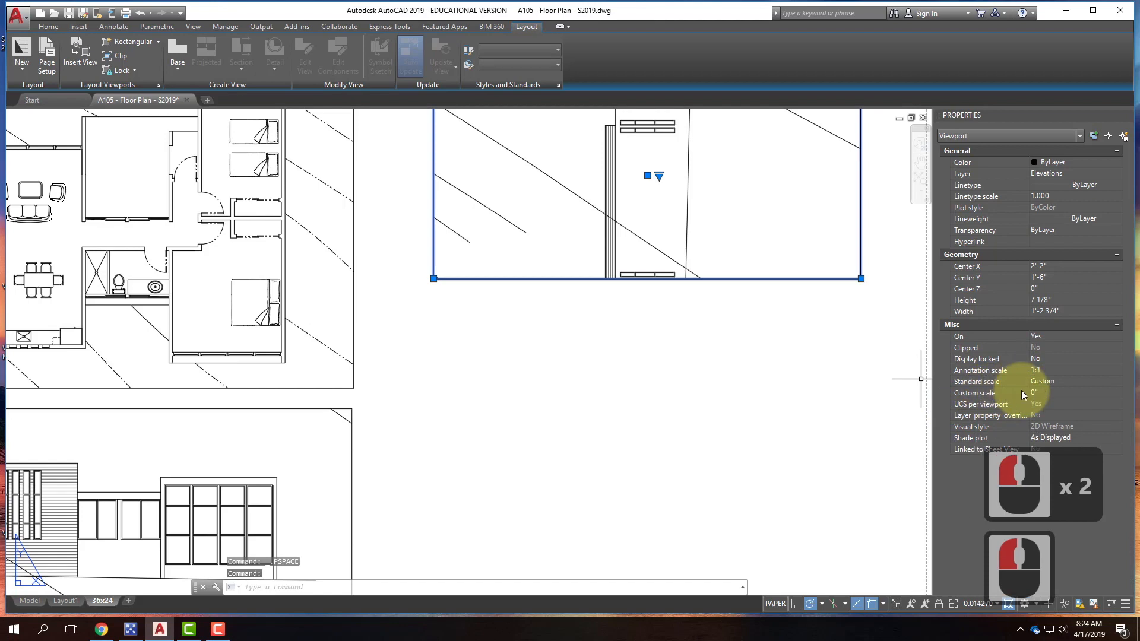
click(1064, 383)
click(1064, 382)
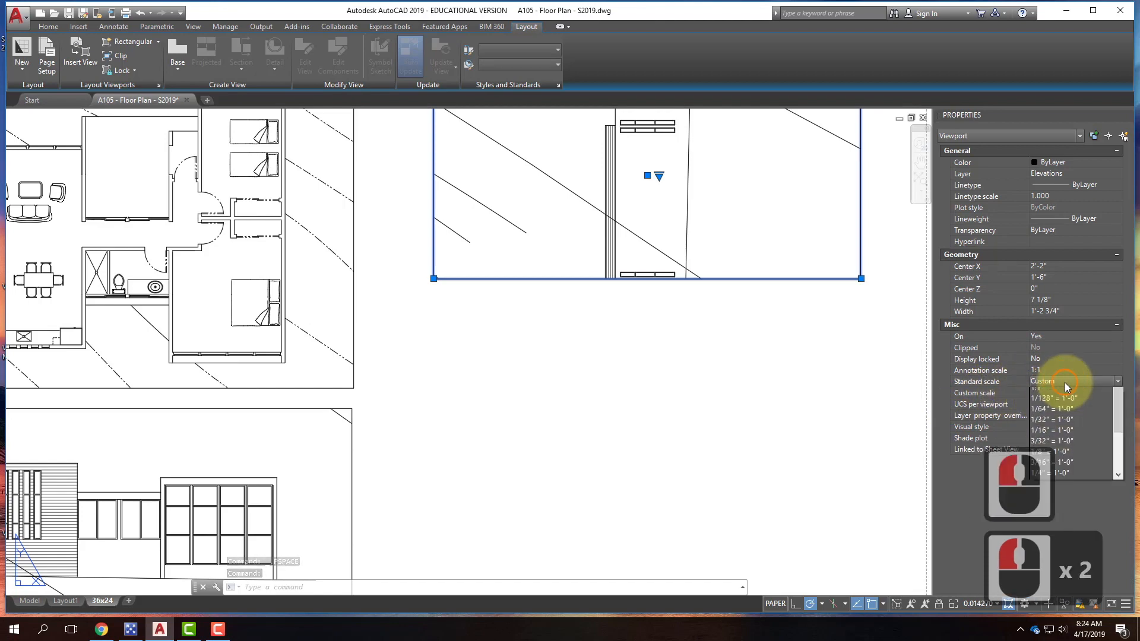
click(1073, 487)
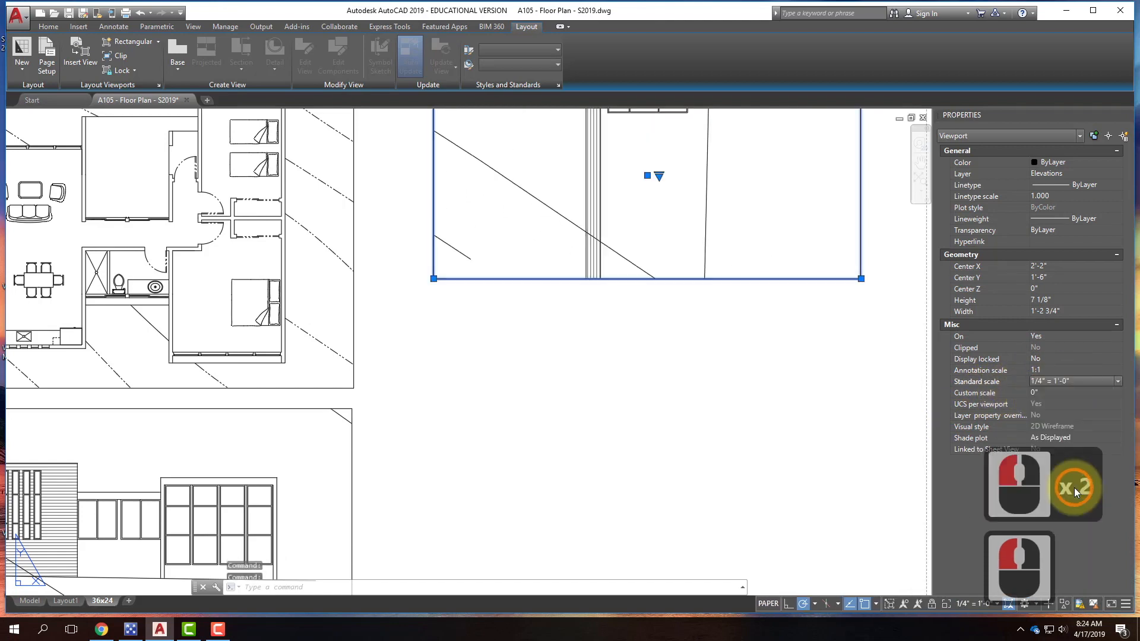
middle_click(691, 422)
middle_click(692, 422)
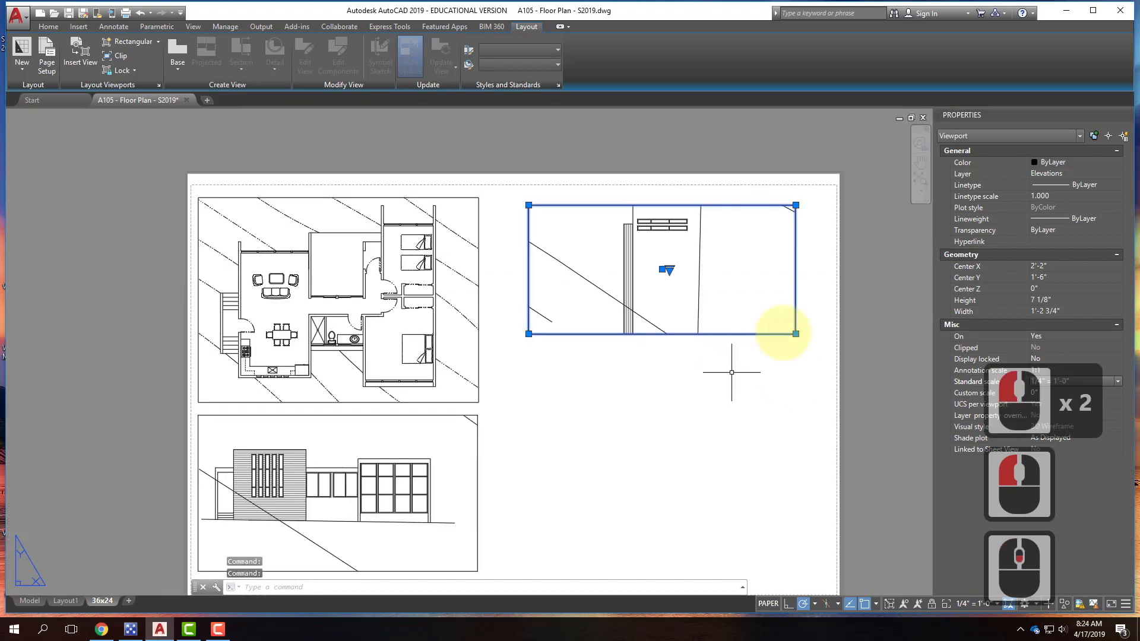
click(831, 292)
click(822, 295)
click(775, 356)
key(Escape)
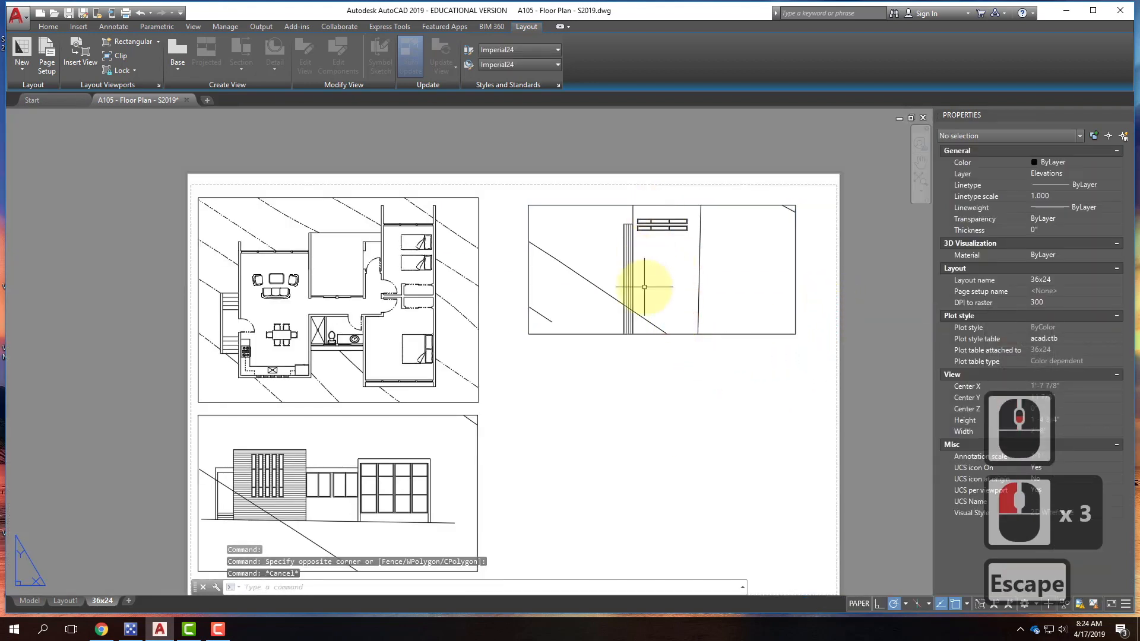
Step: Rotate the side elevation viewport 90 degrees clockwise about its lower-right corner
click(768, 406)
click(732, 301)
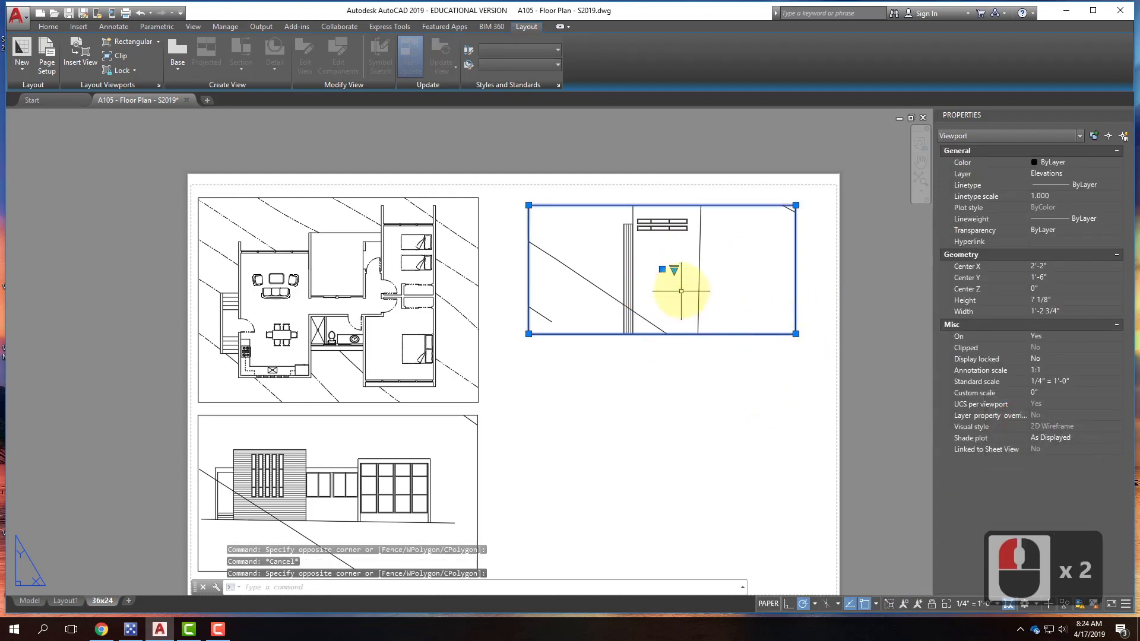
text(rot)
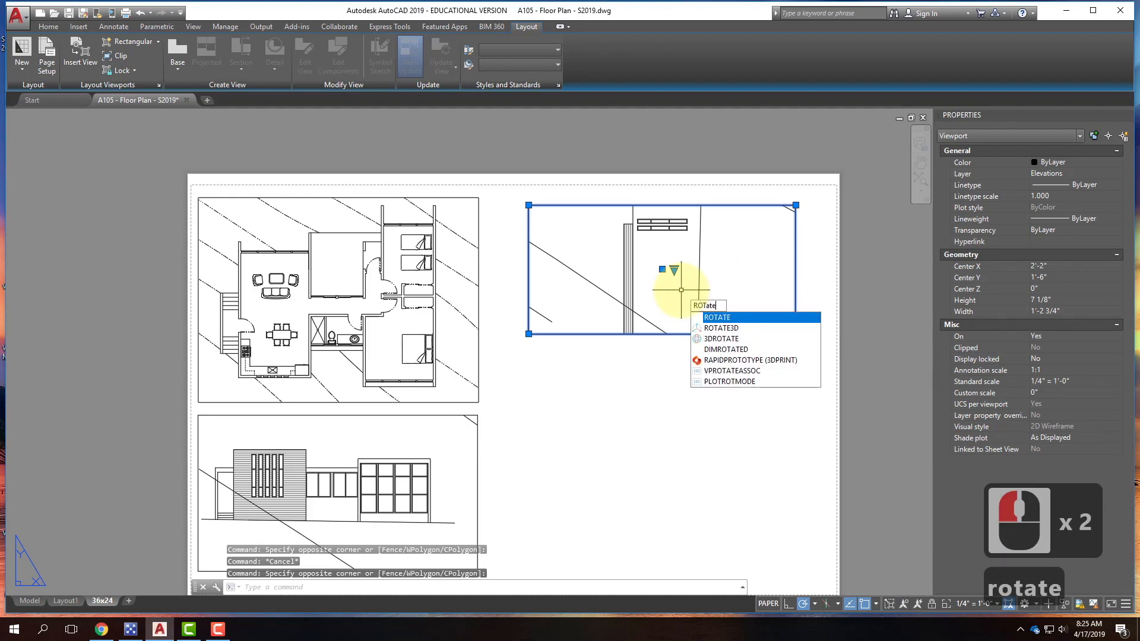
key(Return)
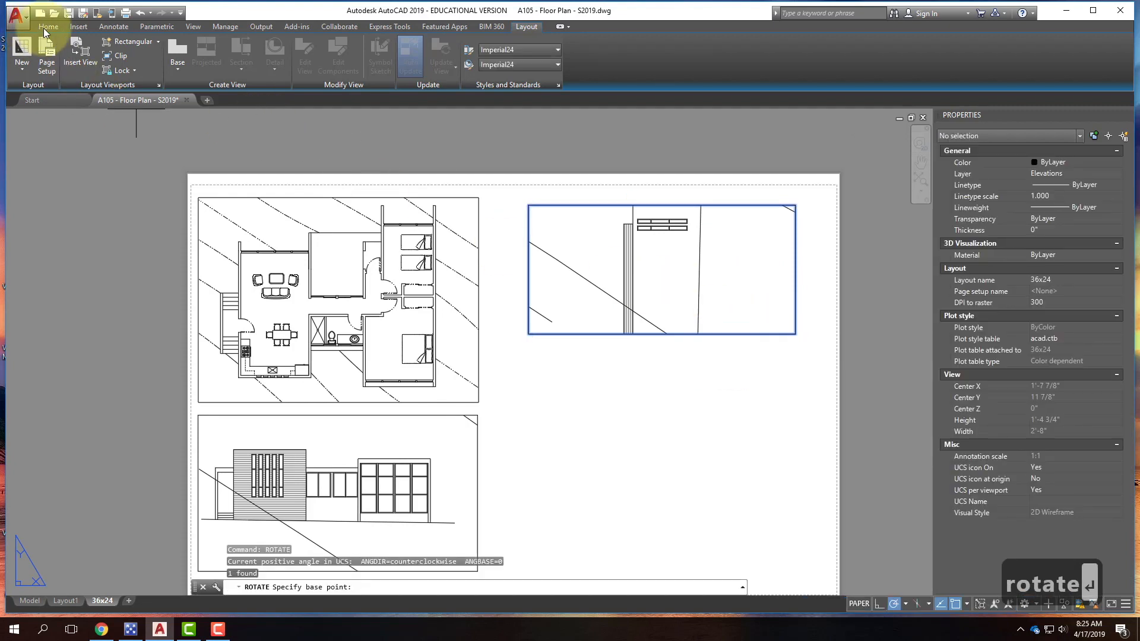
click(44, 27)
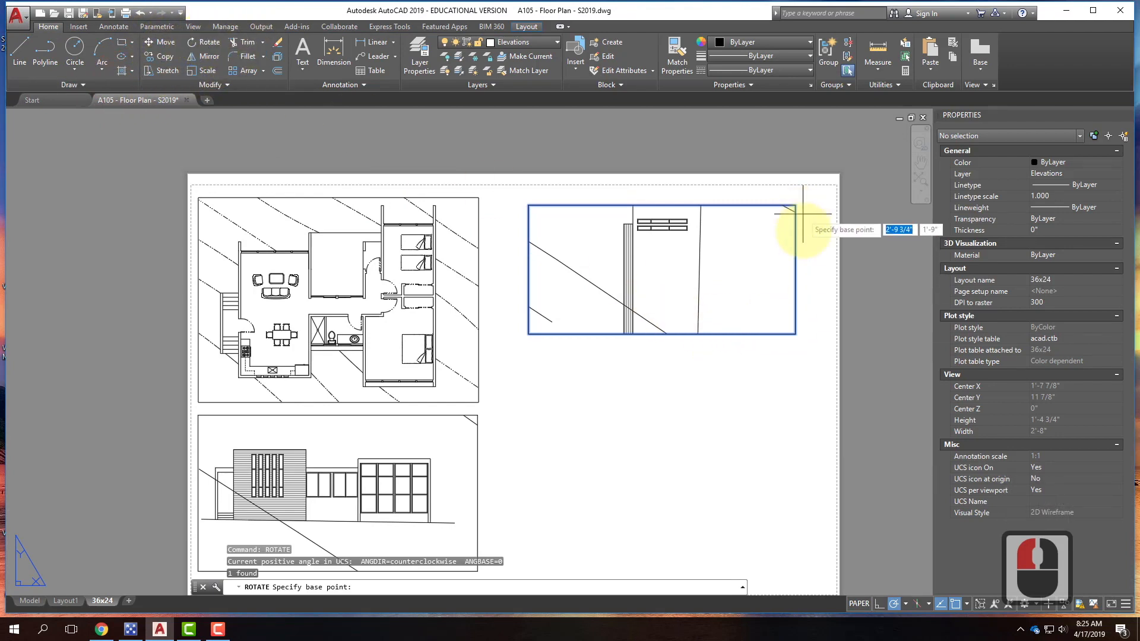
click(795, 334)
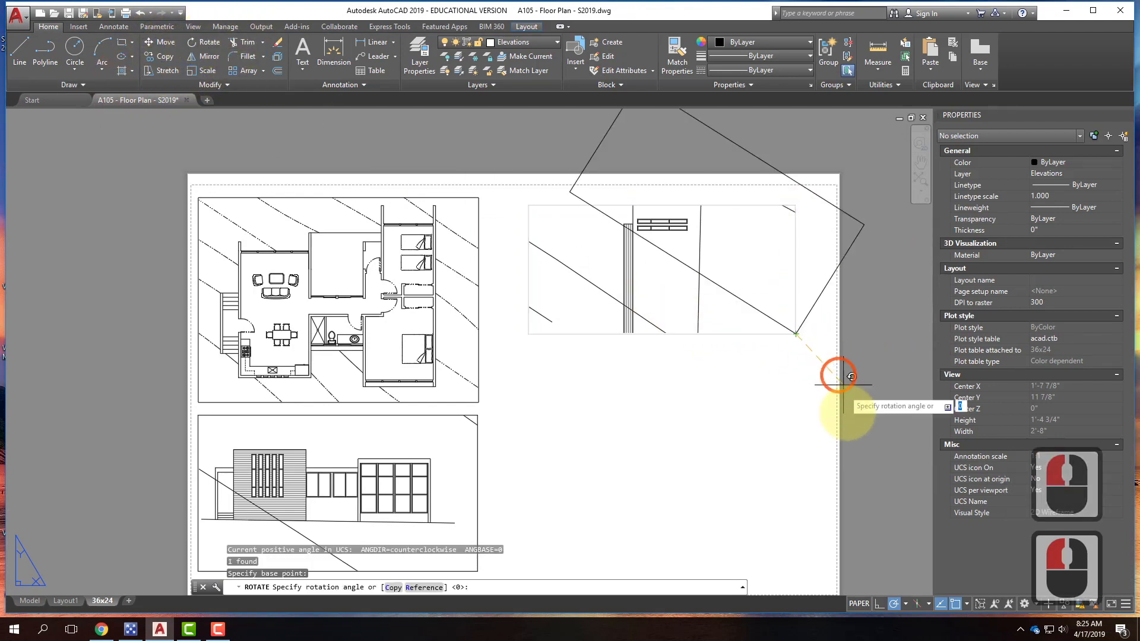
click(795, 436)
Step: Stretch the rotated viewport's upper corners to about 1'-3 1/2" wide by 11 5/8" high so it encloses the whole side elevation
scroll(541, 427, down, 2)
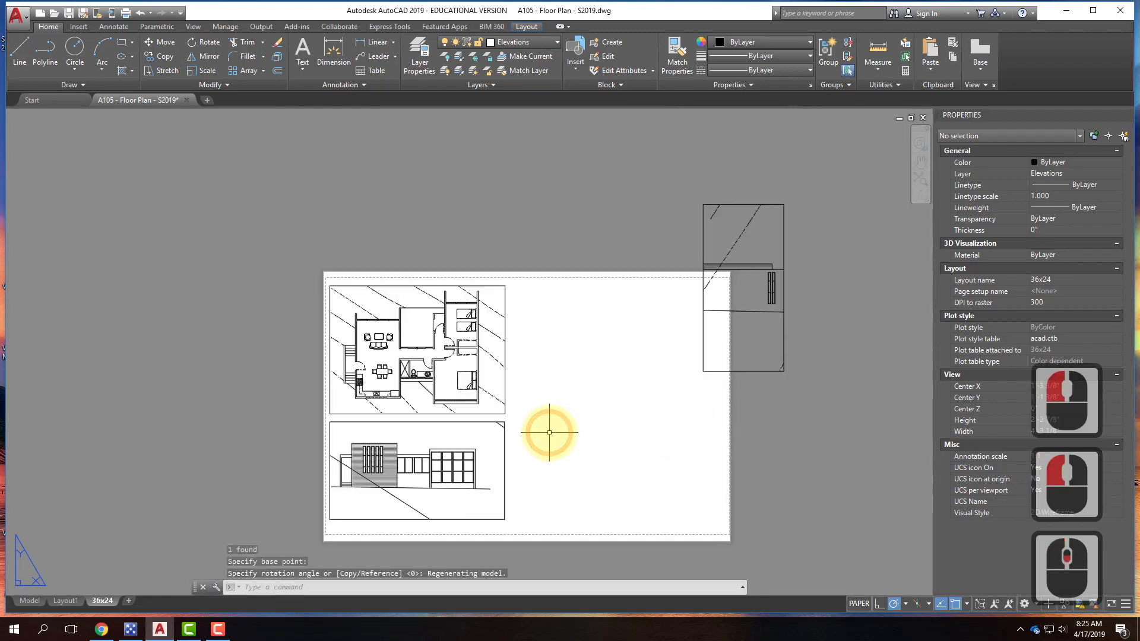
scroll(725, 293, up, 2)
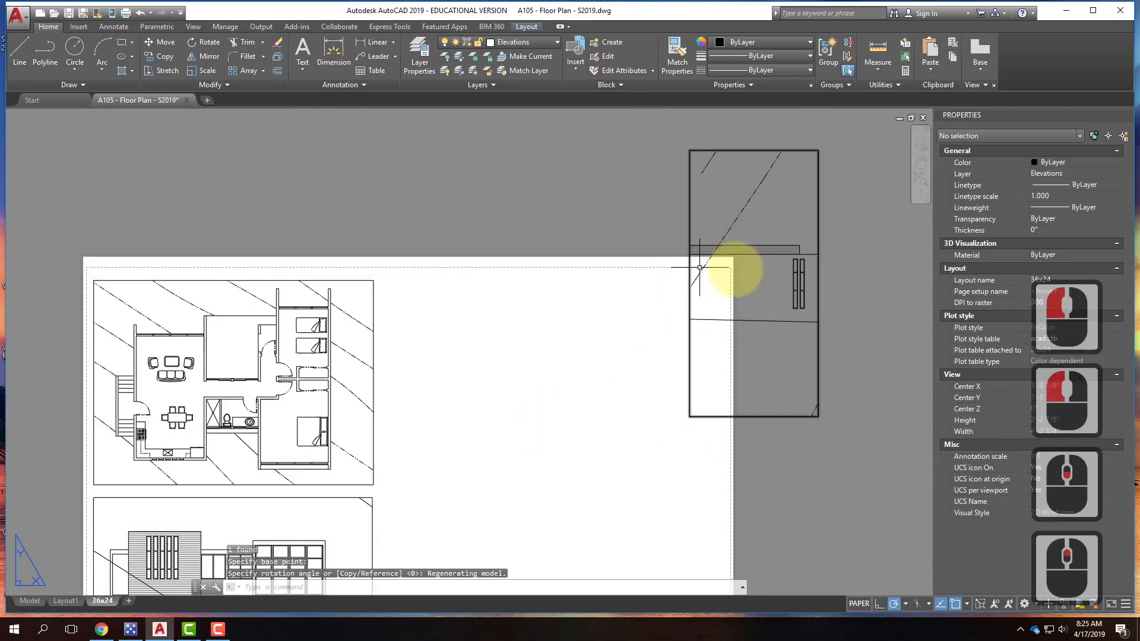
click(706, 209)
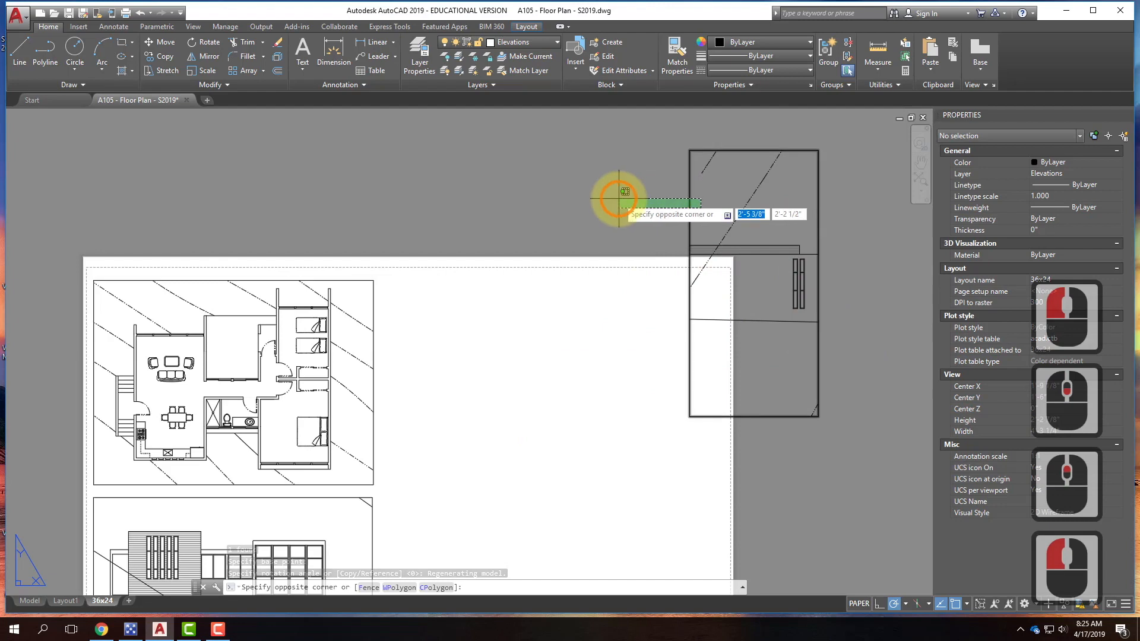
click(618, 195)
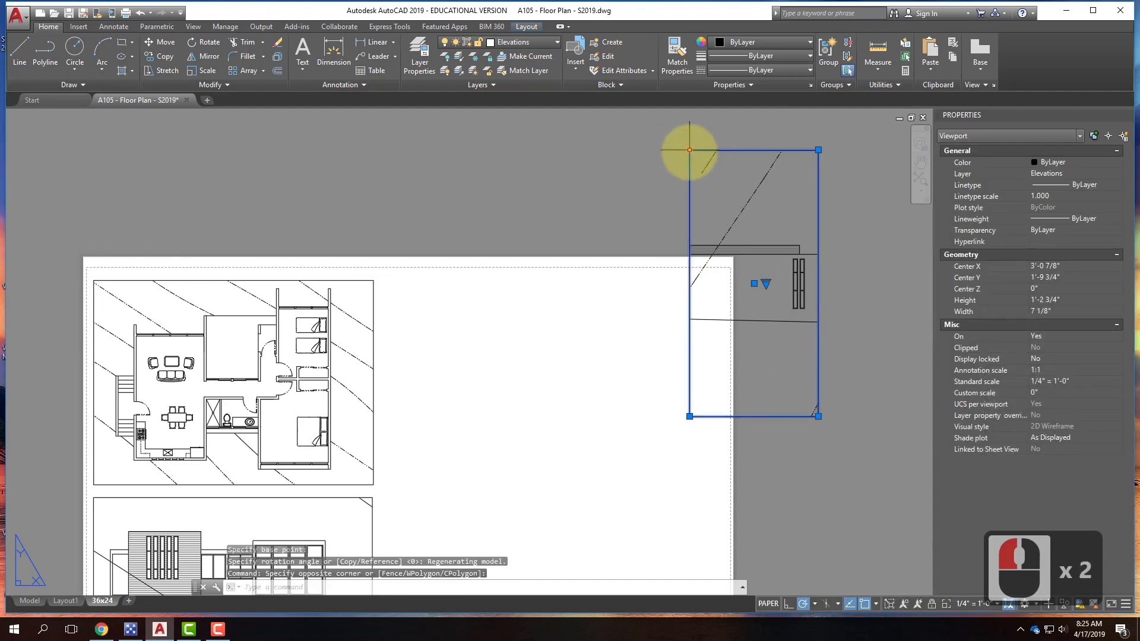
click(689, 150)
click(542, 205)
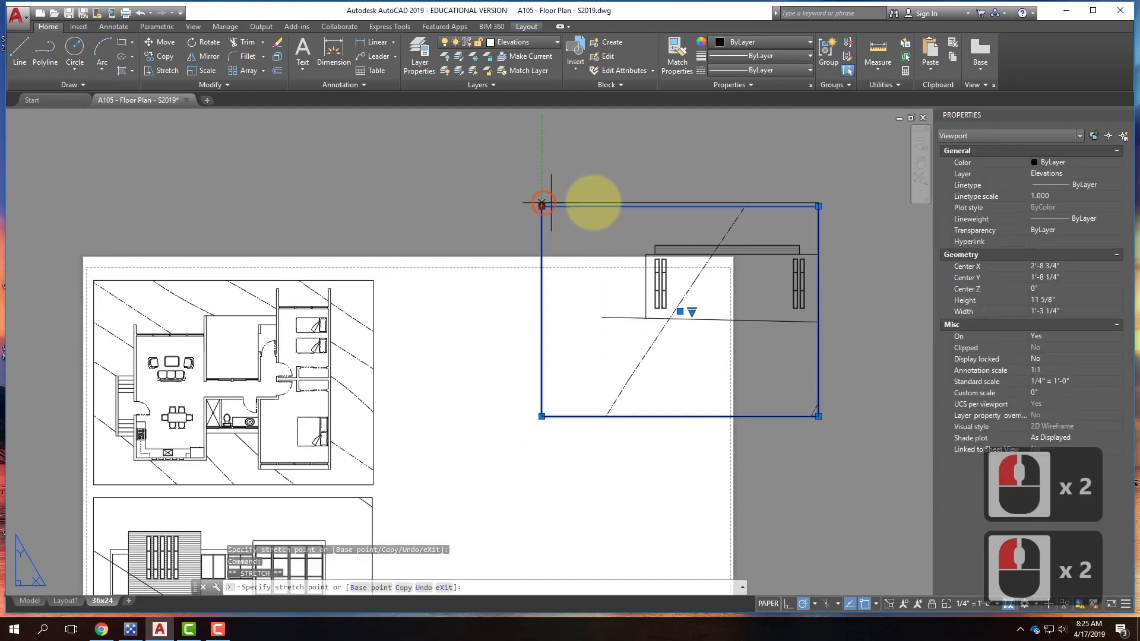
click(595, 205)
click(818, 206)
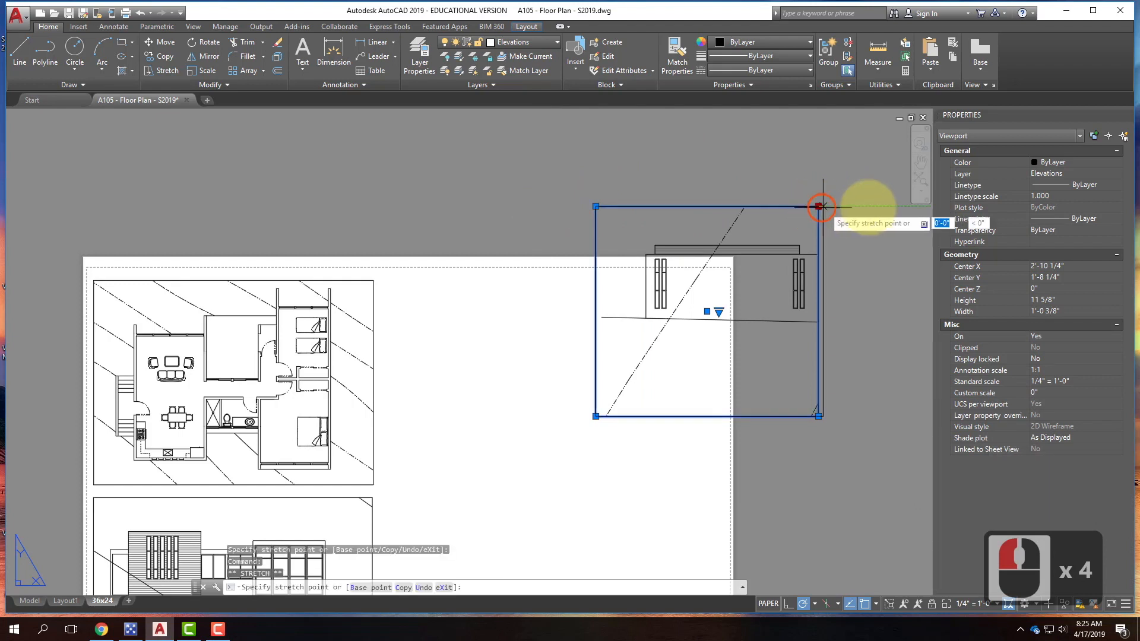
click(876, 206)
Step: Tighten the viewport around the side elevation to about 1'-2 7/8" wide by 6 1/4" high
click(876, 206)
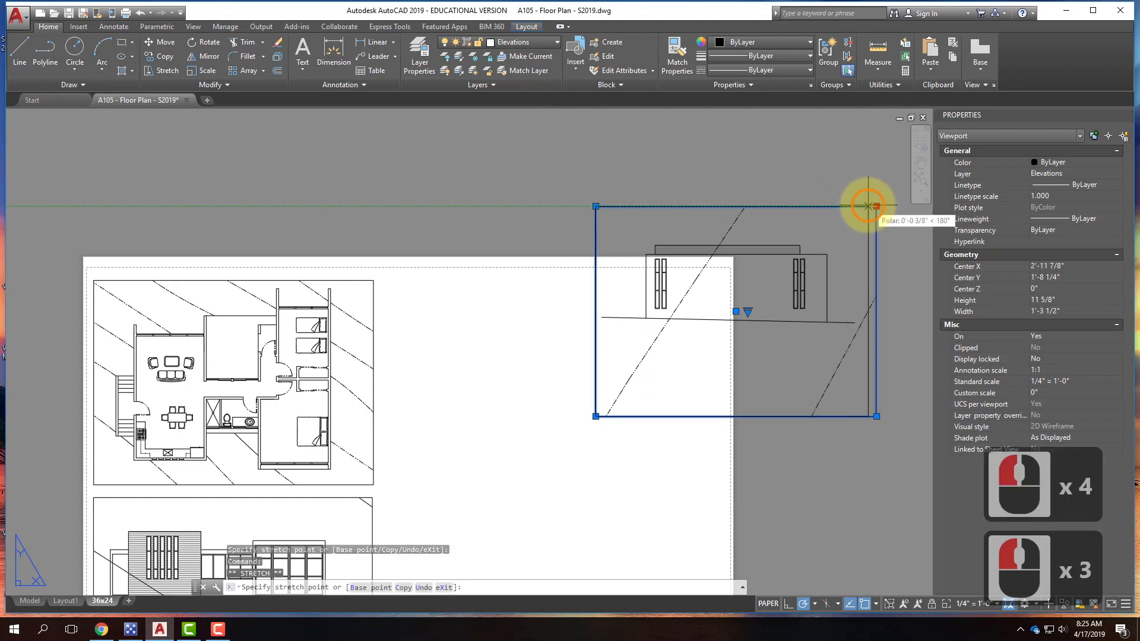
click(864, 206)
click(863, 206)
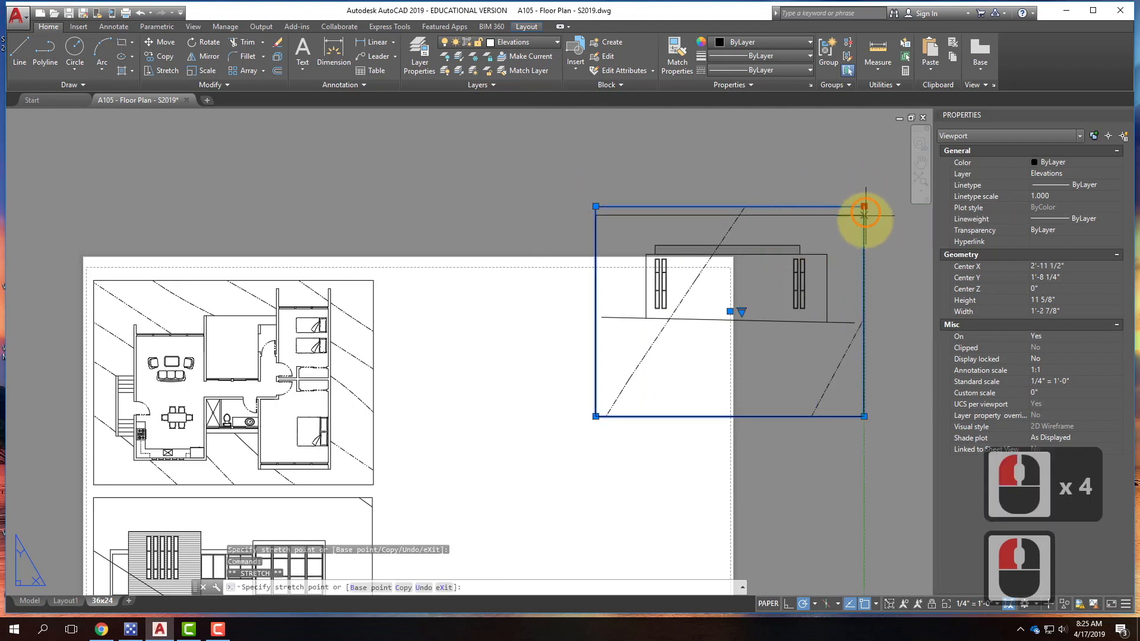
click(864, 225)
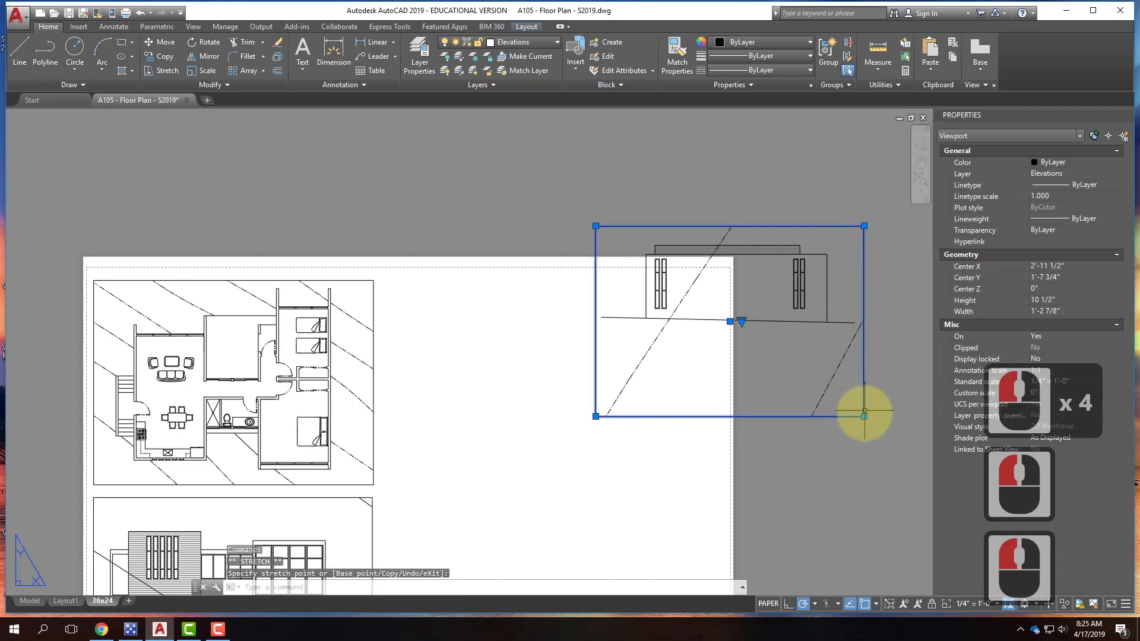
click(865, 339)
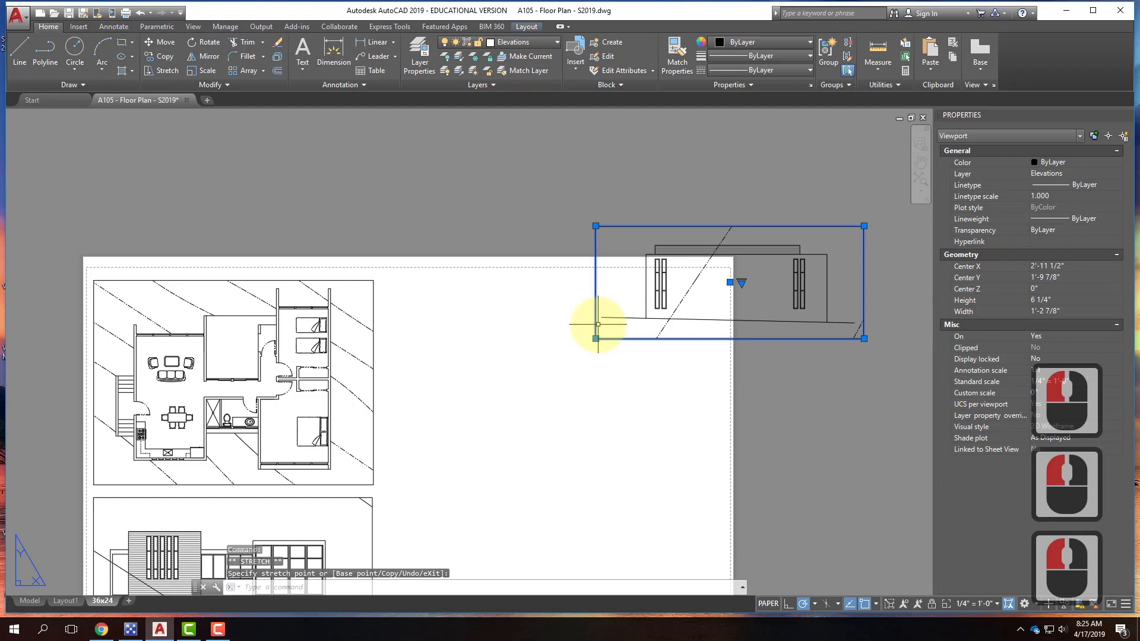
Step: Move the side elevation viewport by its lower-left corner onto the sheet, to the right of the floor plan viewport
text(move)
key(Return)
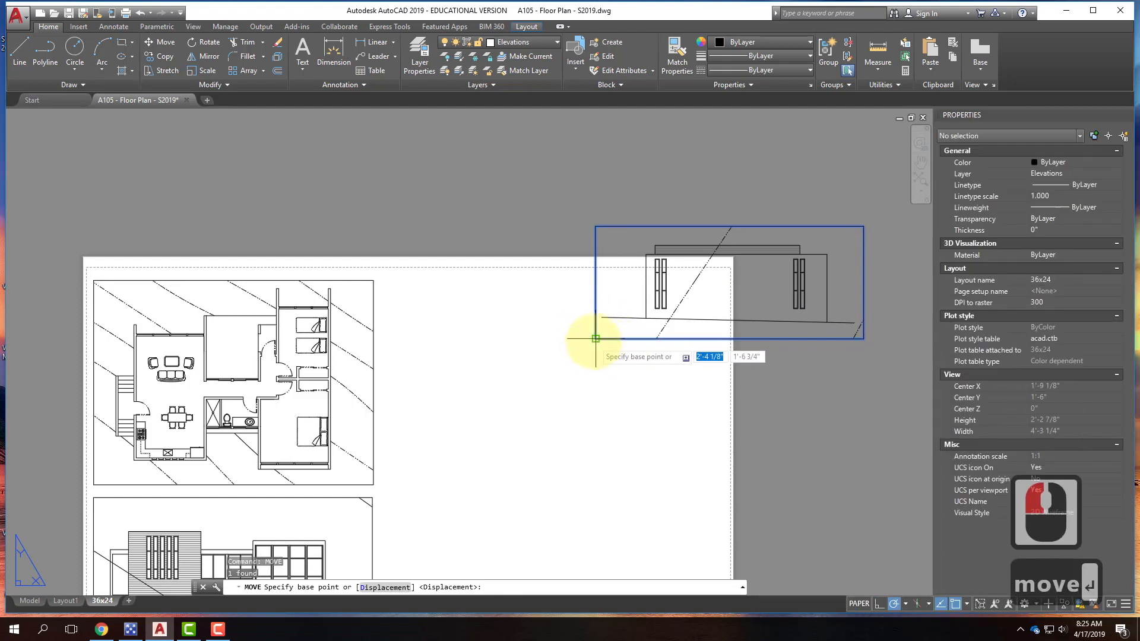
click(595, 339)
click(412, 399)
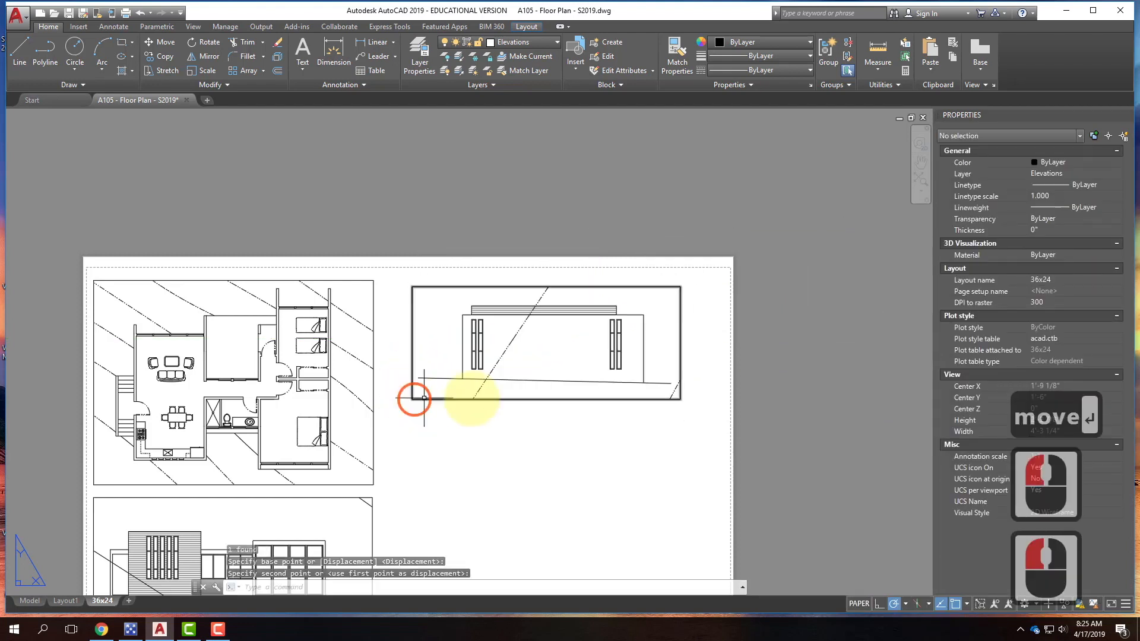
scroll(694, 234, down, 2)
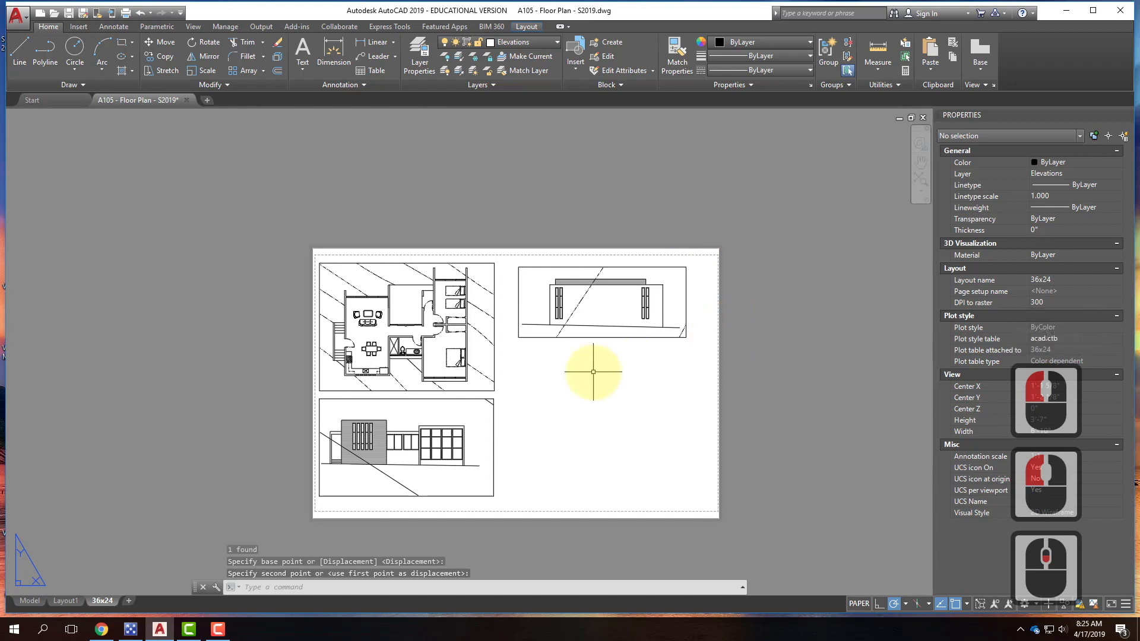
key(Escape)
Step: Lock the display of the side elevation viewport and clear the selection
scroll(520, 419, up, 2)
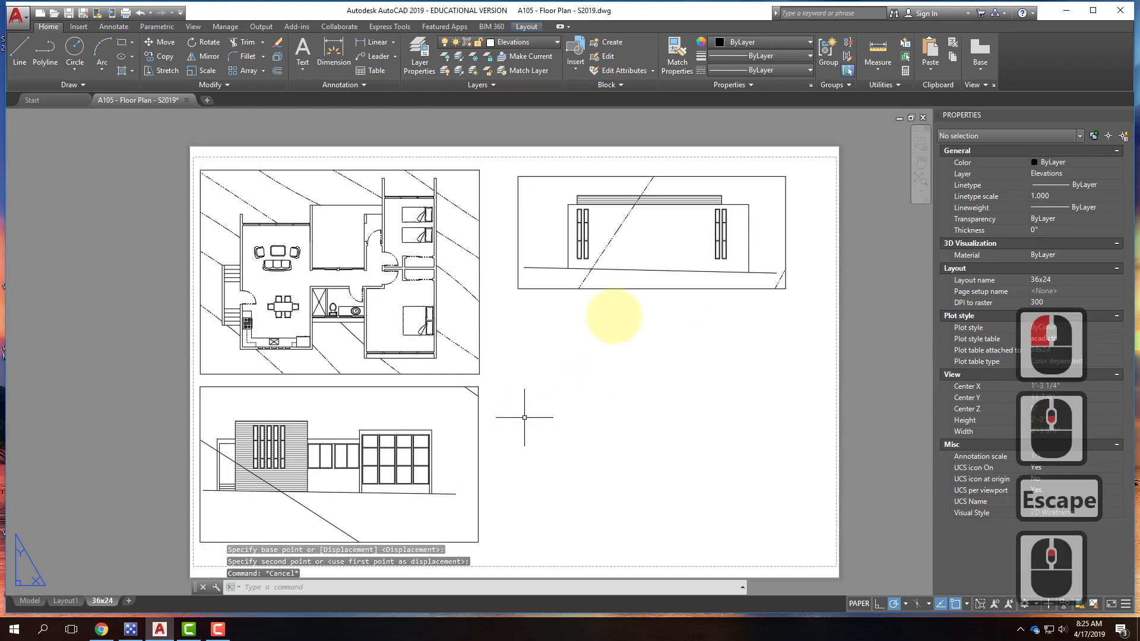
click(662, 328)
click(610, 225)
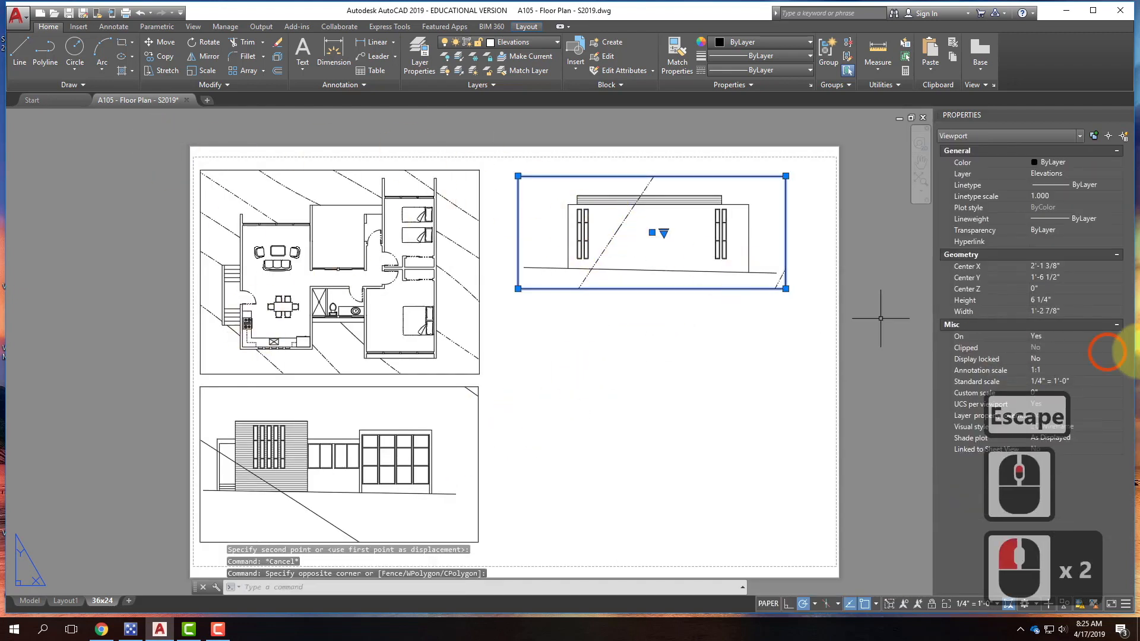
click(1059, 359)
click(1057, 369)
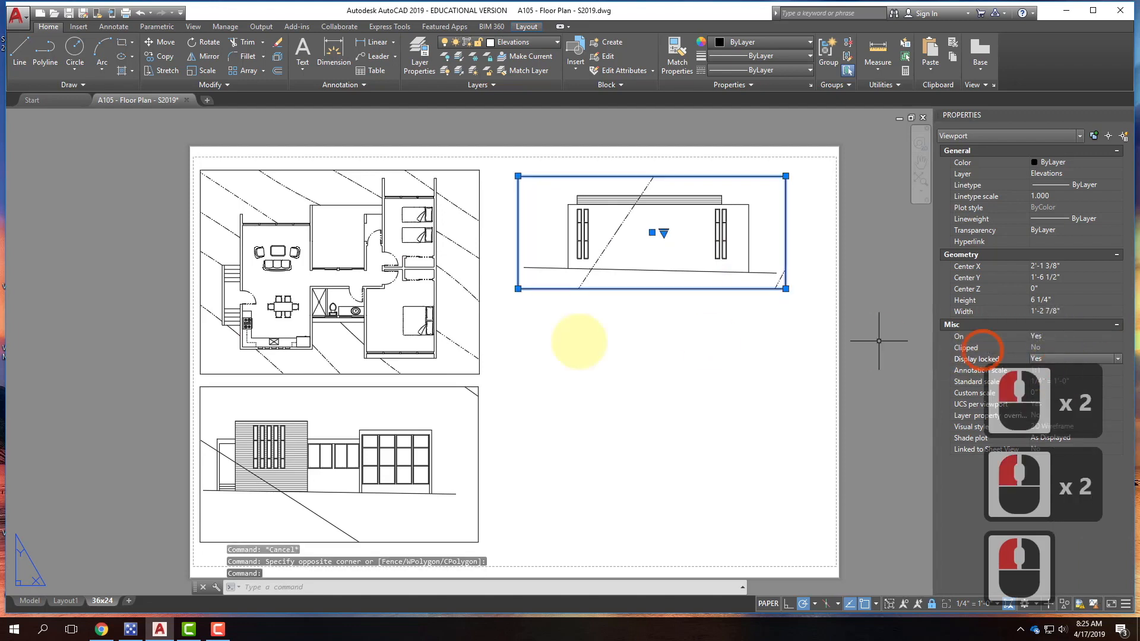
key(Escape)
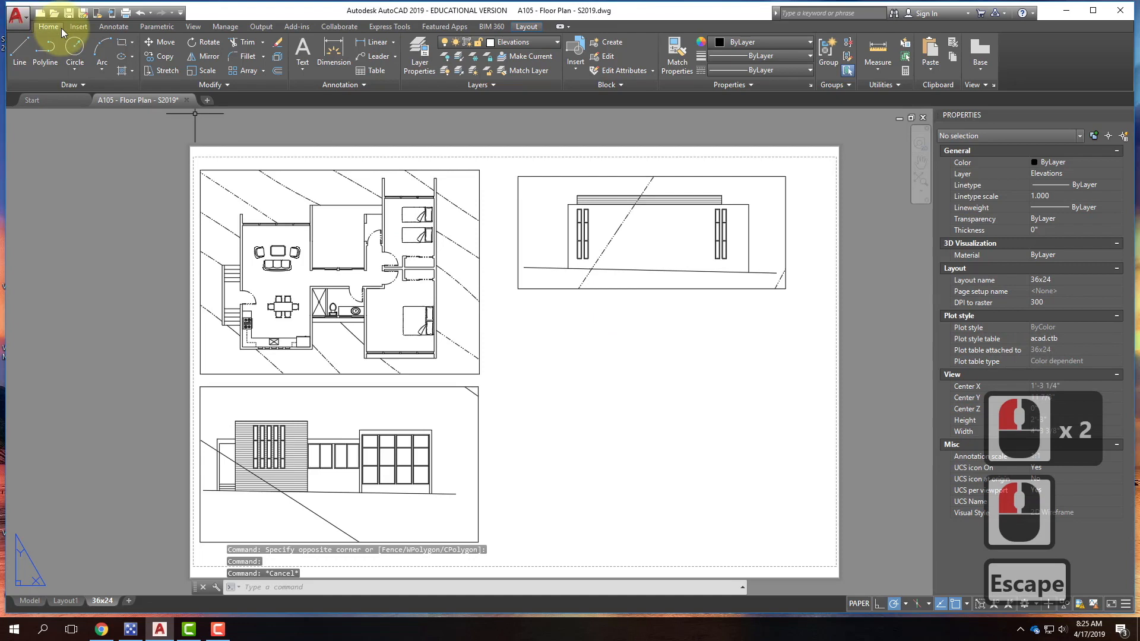
Step: Create a rectangular viewport about 1'-2 3/4" wide by 6" high directly below the side elevation viewport
click(531, 27)
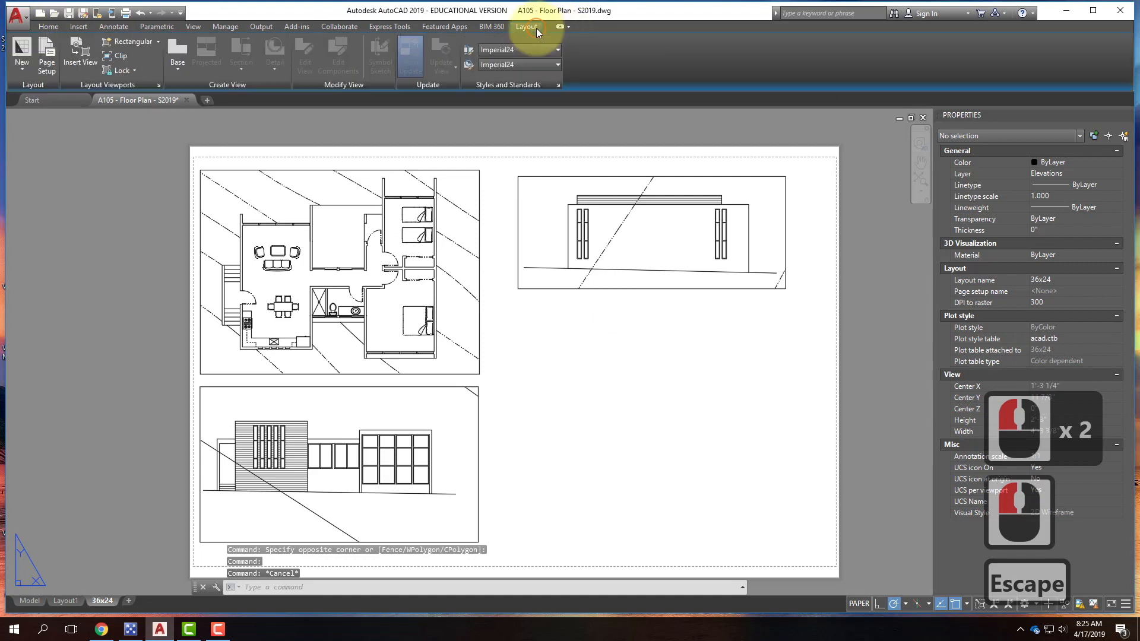
click(129, 43)
click(518, 304)
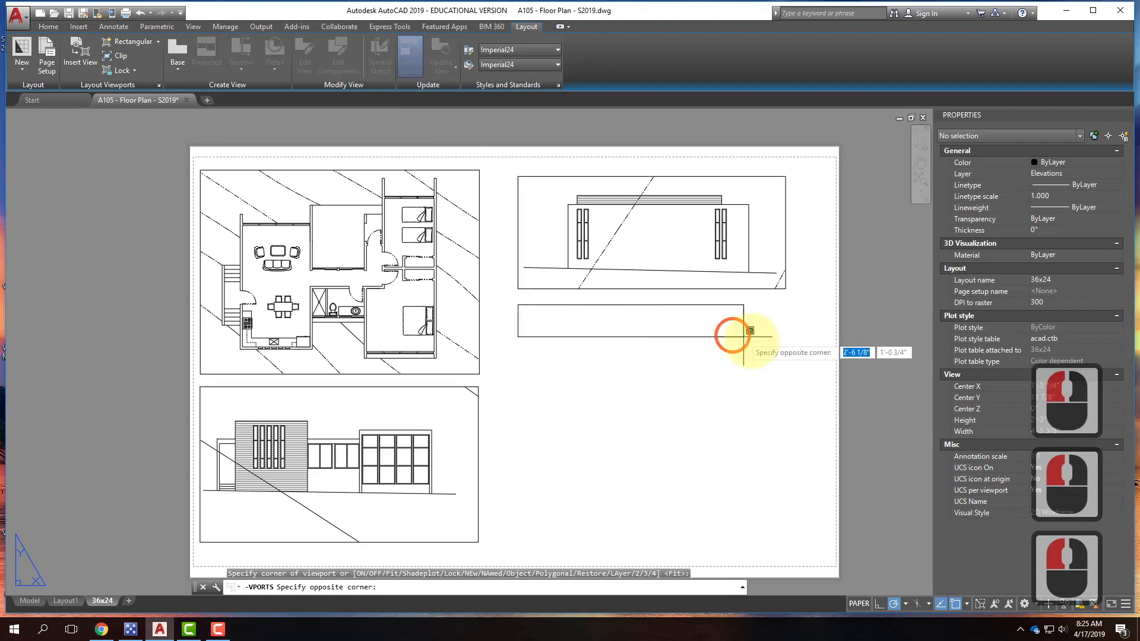
click(785, 414)
Step: Frame the upside-down elevation with the large window grids inside the new viewport and return to paper space
double_click(631, 385)
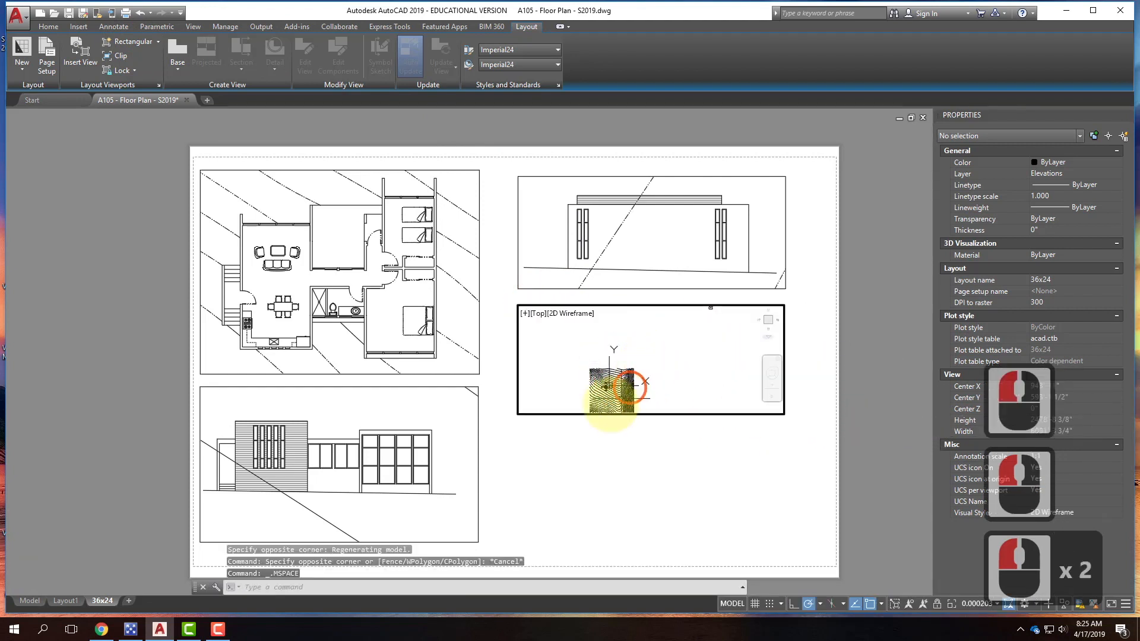
scroll(604, 389, up, 8)
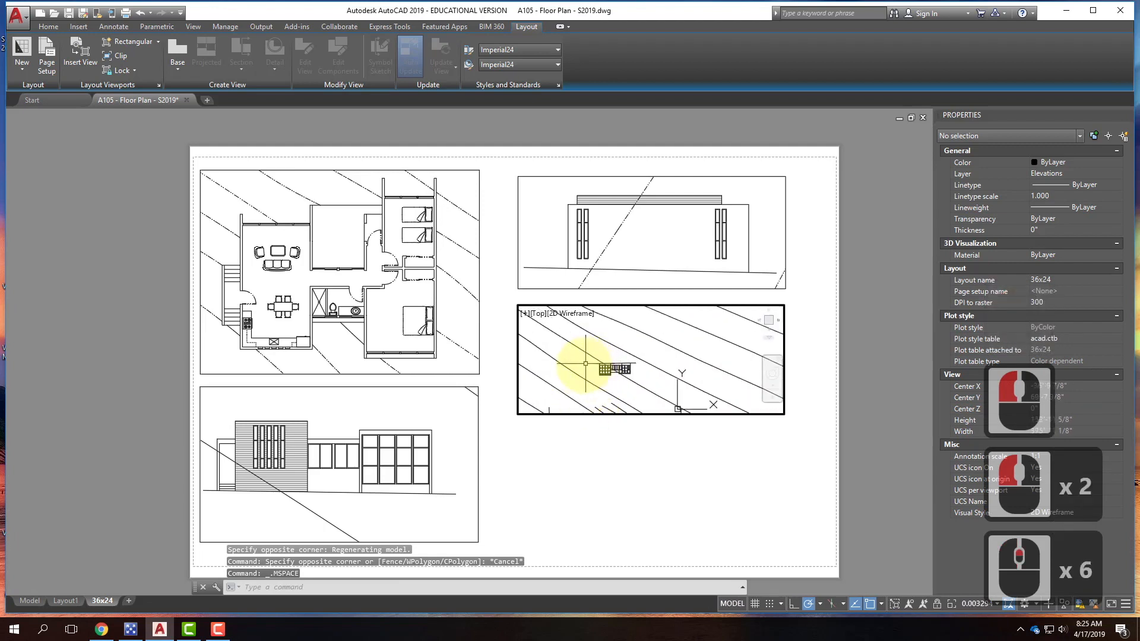
scroll(665, 392, up, 2)
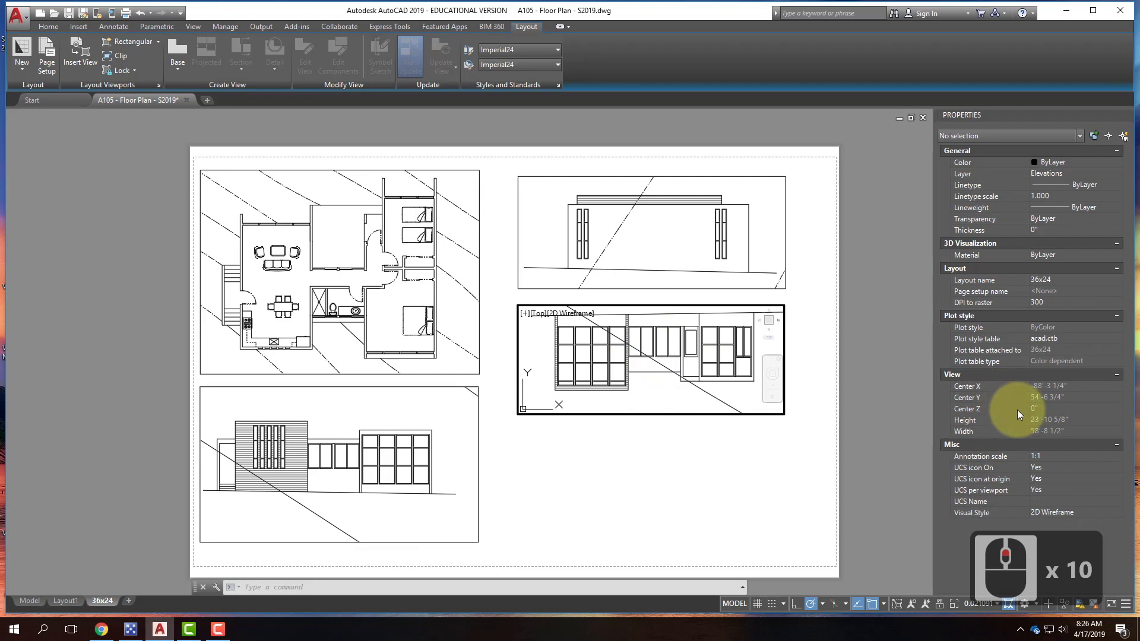
double_click(796, 338)
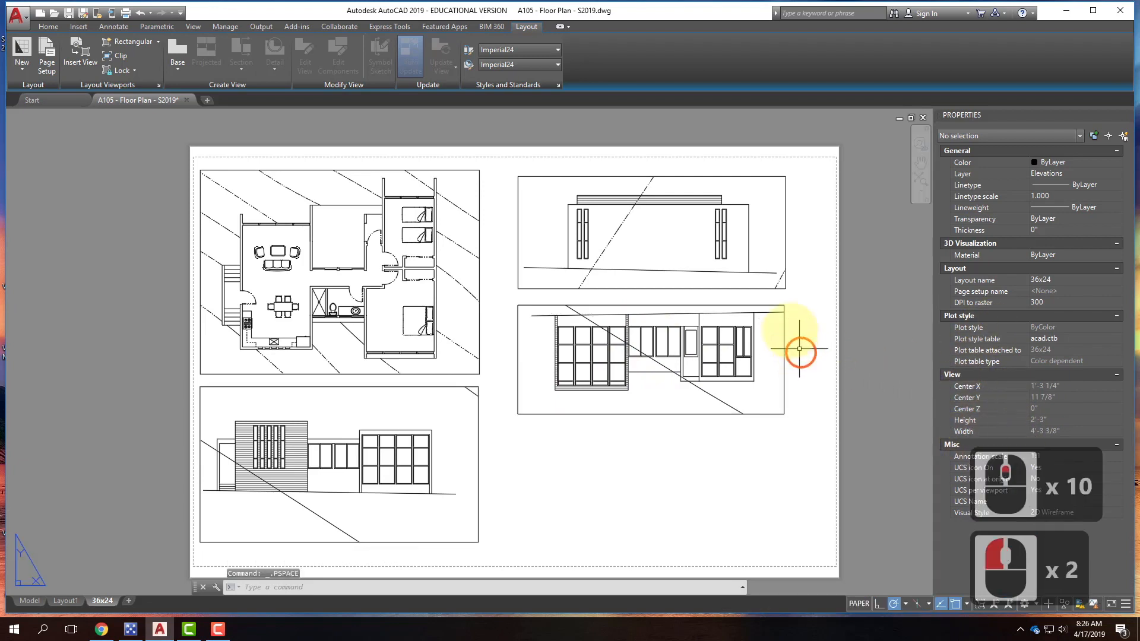
Step: Set the standard scale of the viewport below the side elevation to 1/4" = 1'-0"
click(785, 318)
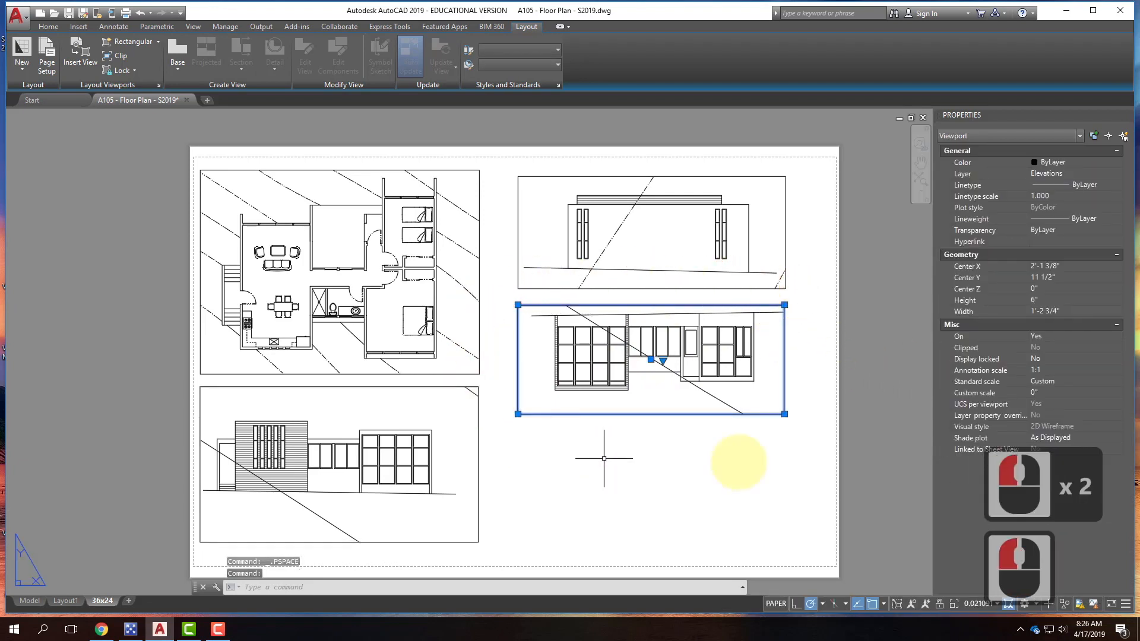
click(1066, 380)
click(1074, 384)
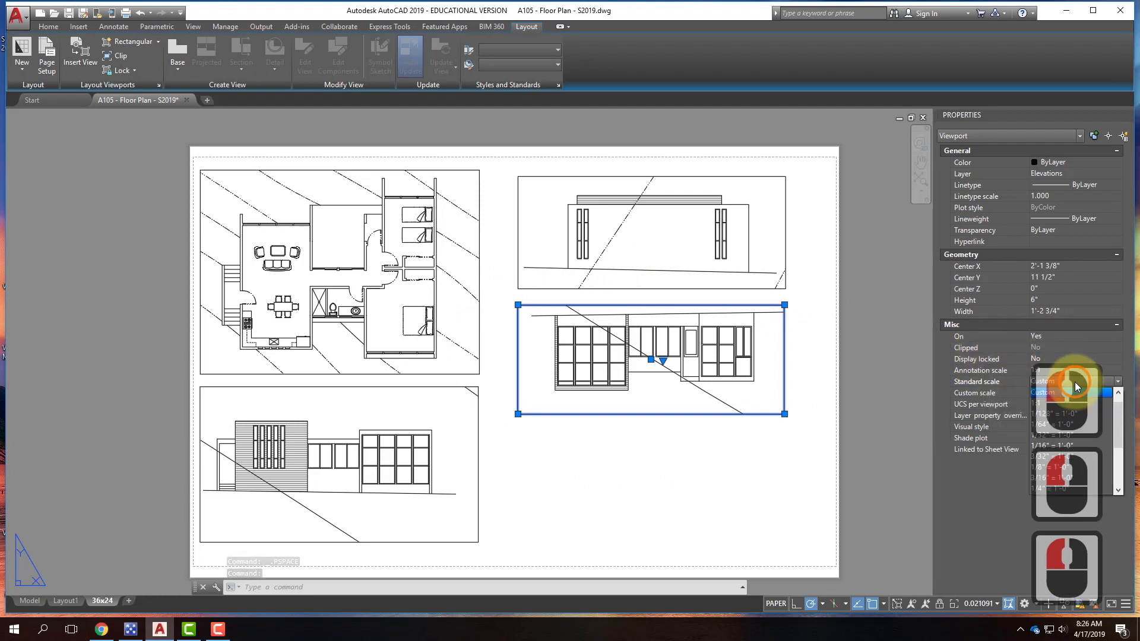
click(1083, 485)
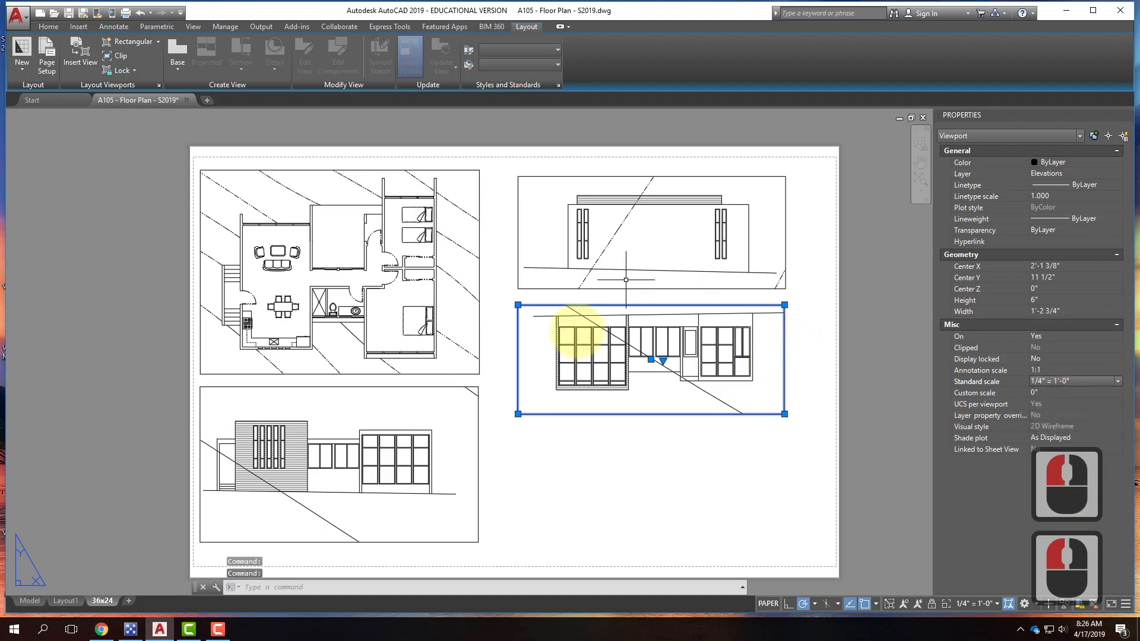
Step: Rotate the upside-down elevation's viewport 180 degrees about its lower-right corner
text(rotate)
key(Return)
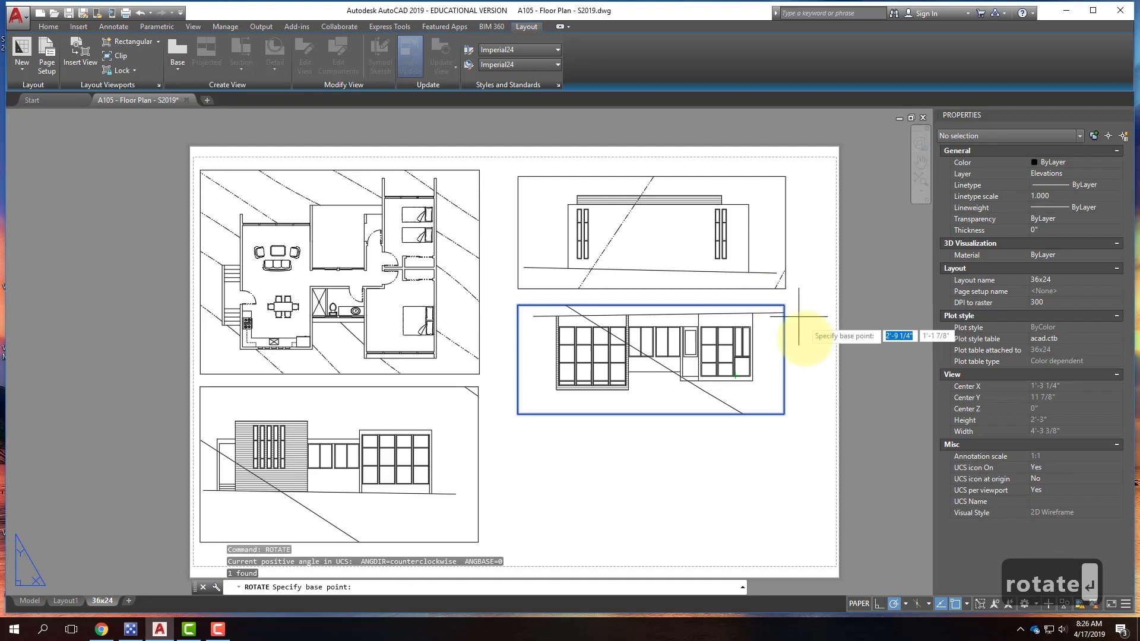
click(784, 413)
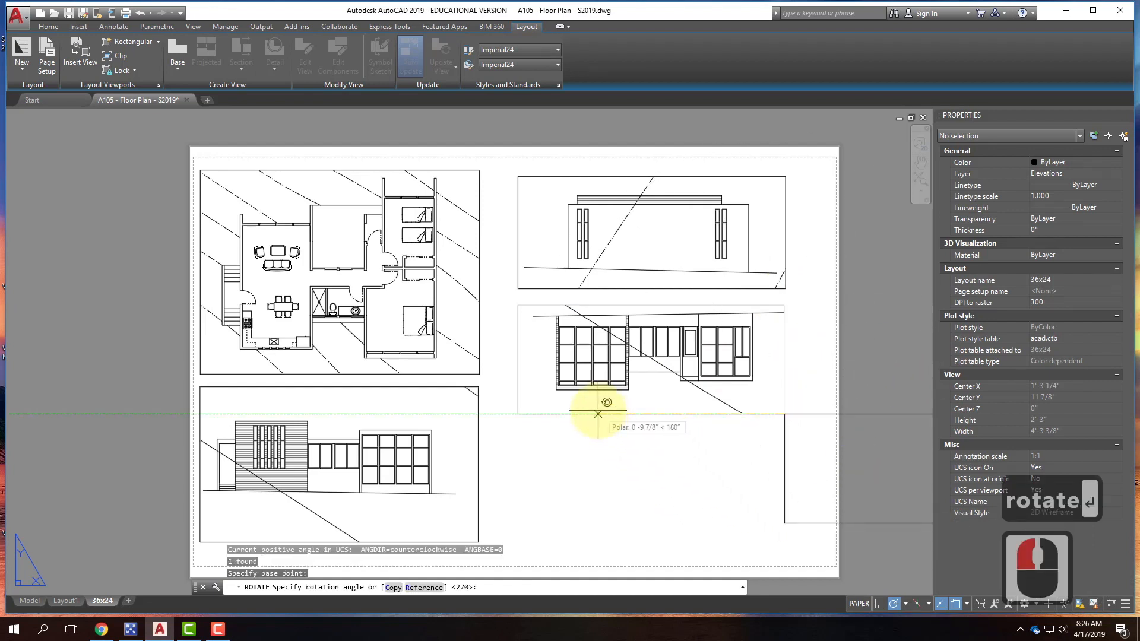
click(804, 523)
Step: Move the rotated viewport back onto the sheet, aligned beneath the side elevation viewport
click(797, 529)
click(716, 469)
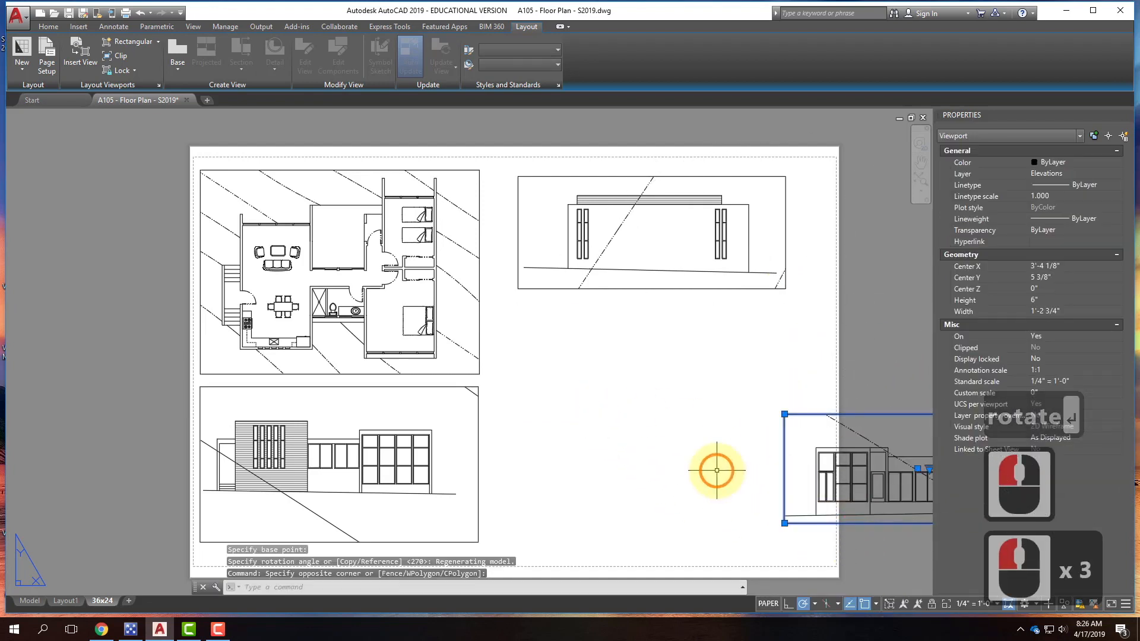
text(move)
key(Return)
click(742, 469)
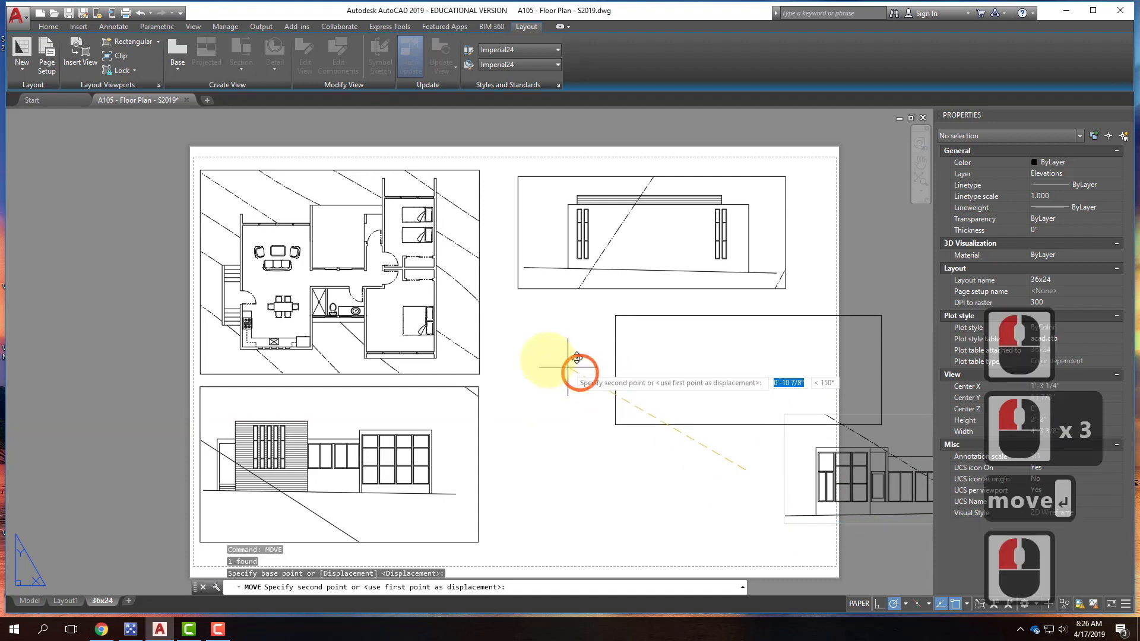
click(482, 355)
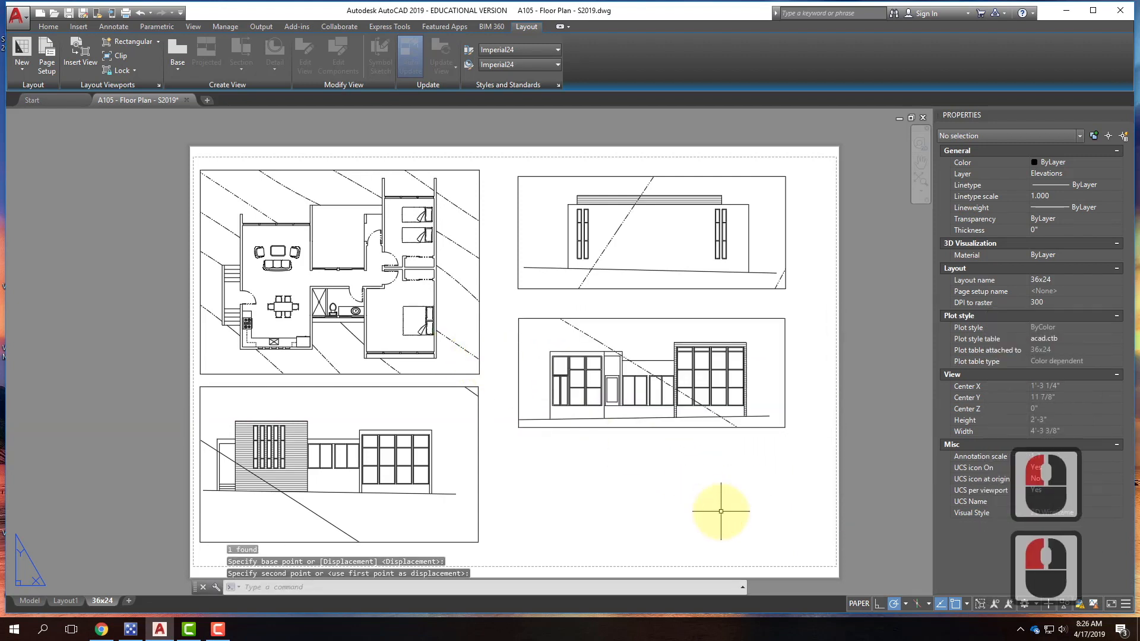
Step: Lock the display of the moved elevation viewport and clear the selection
click(761, 481)
click(673, 381)
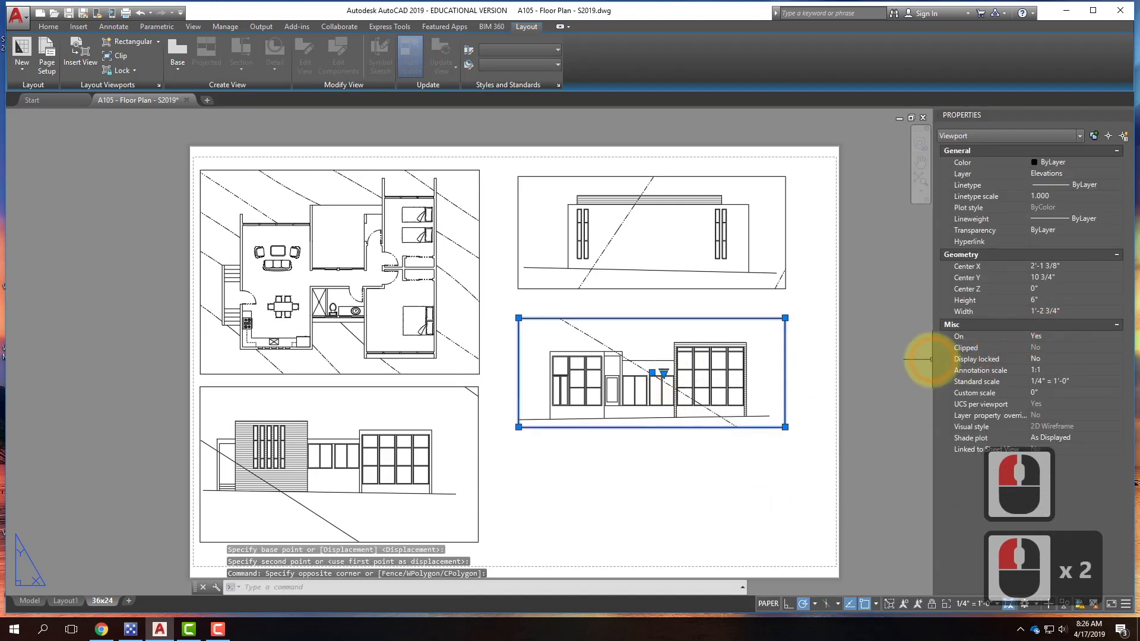
click(1057, 357)
click(1057, 358)
click(1056, 369)
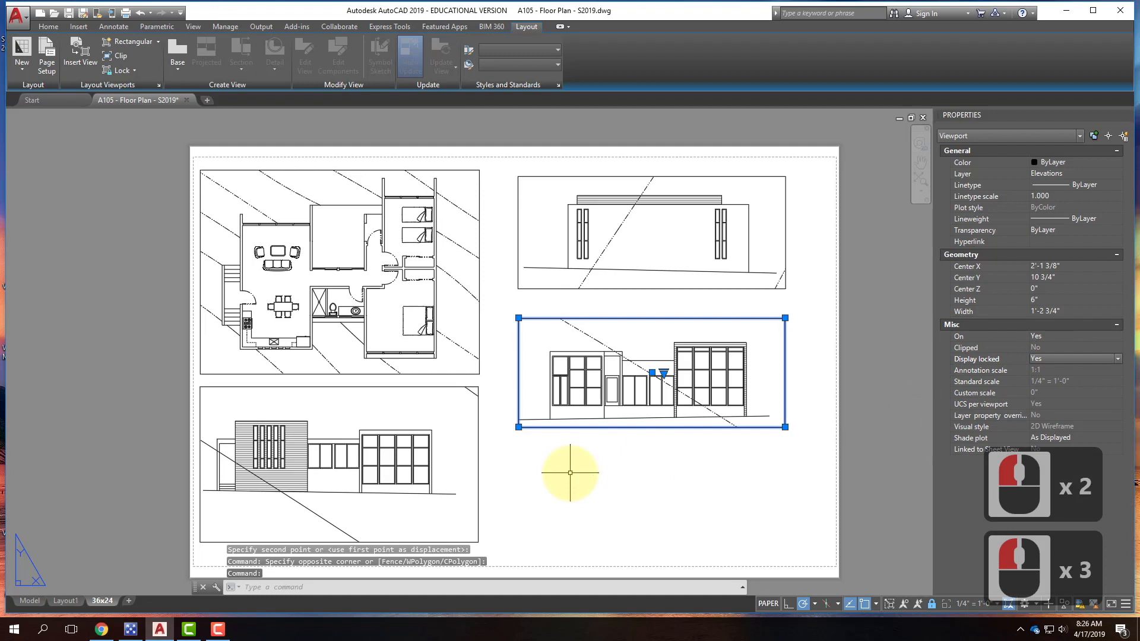
key(Escape)
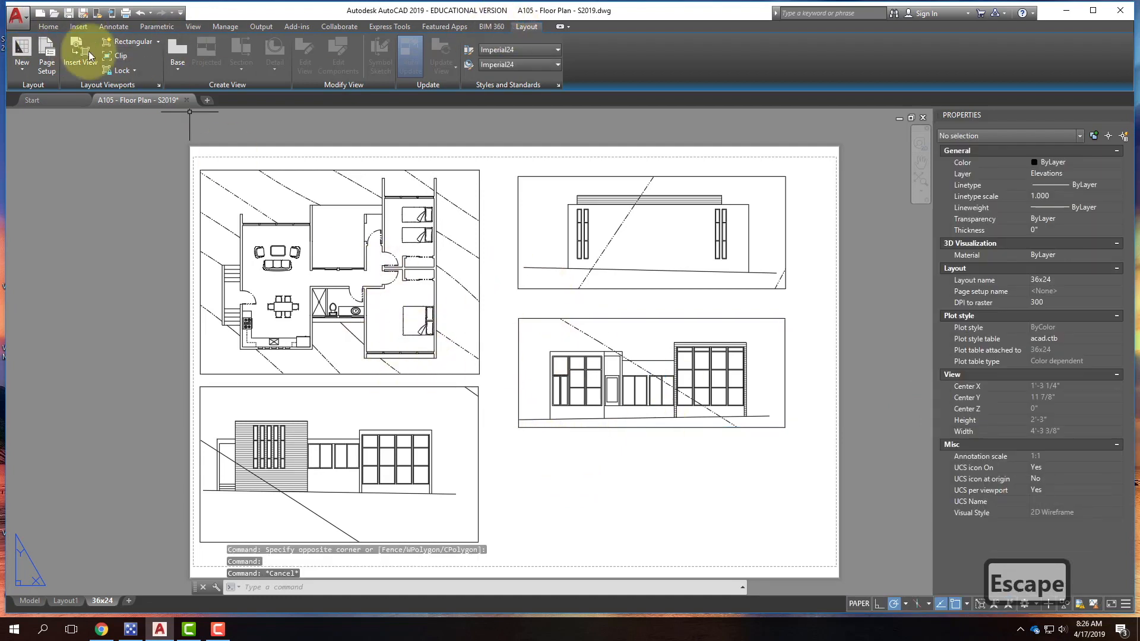
Step: Create another rectangular viewport about 1'-3 1/2" wide by 6 1/8" high, starting at the lower-left corner of the locked viewport above
click(133, 41)
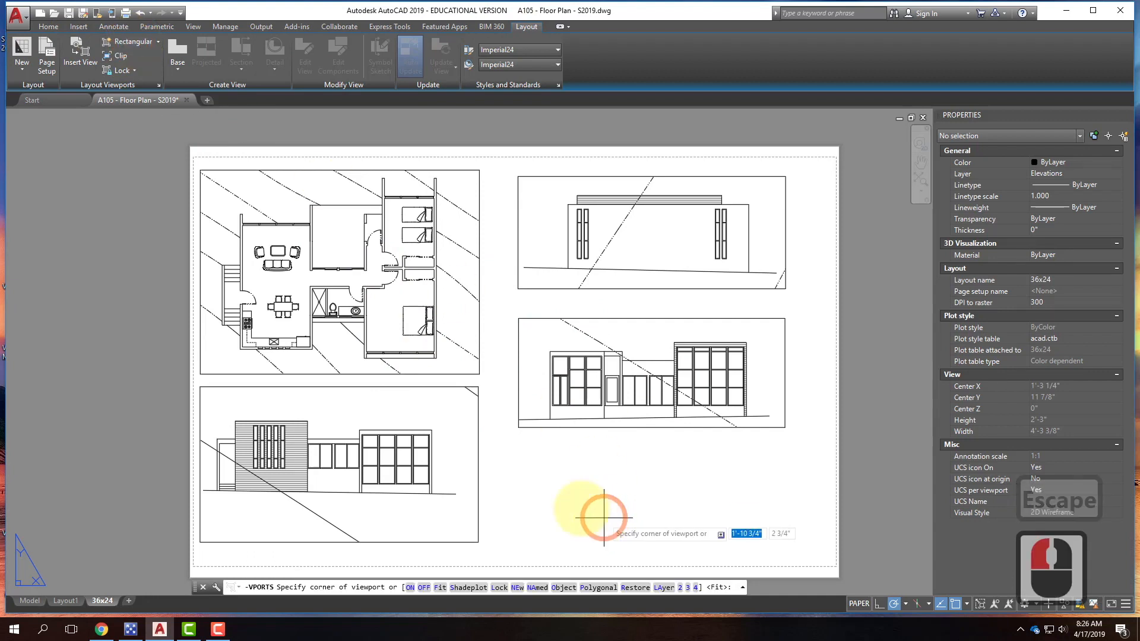
click(518, 427)
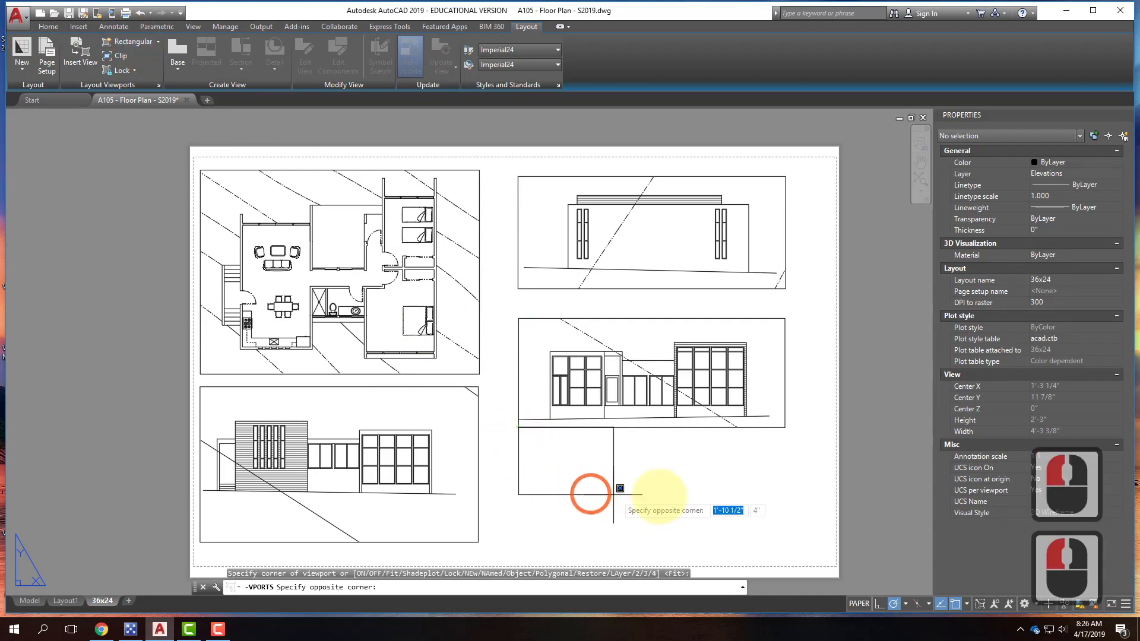
click(797, 538)
Step: Frame the remaining sideways elevation with the stepped outline inside the newest viewport and return to paper space
double_click(604, 511)
middle_click(597, 513)
middle_click(591, 517)
middle_click(590, 517)
scroll(659, 492, down, 3)
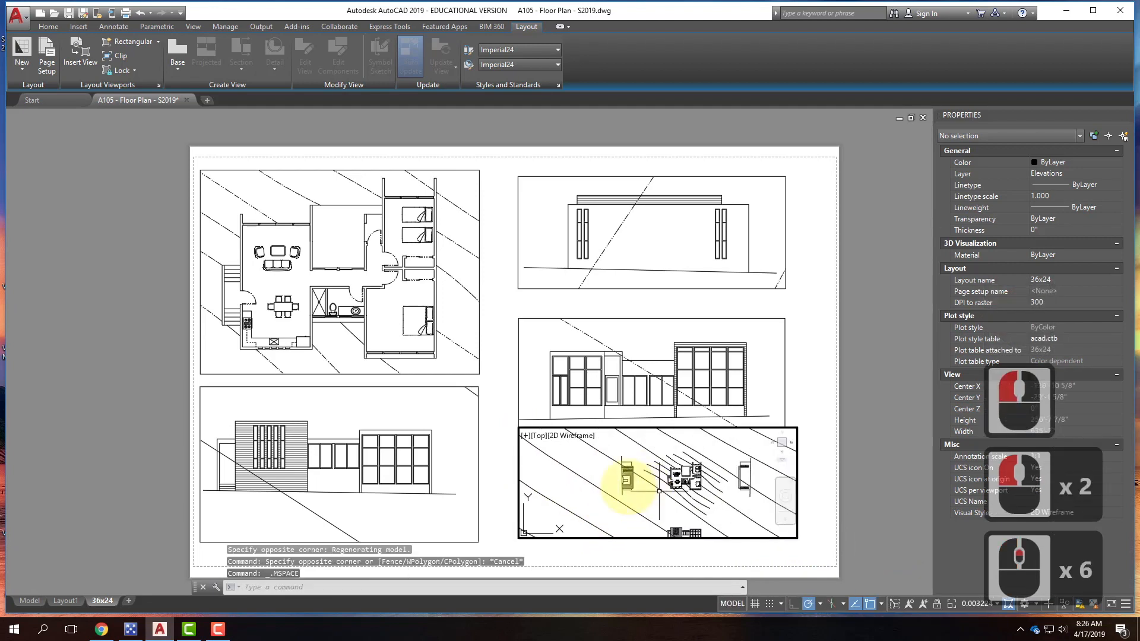
scroll(627, 478, up, 3)
middle_click(644, 499)
scroll(665, 501, up, 2)
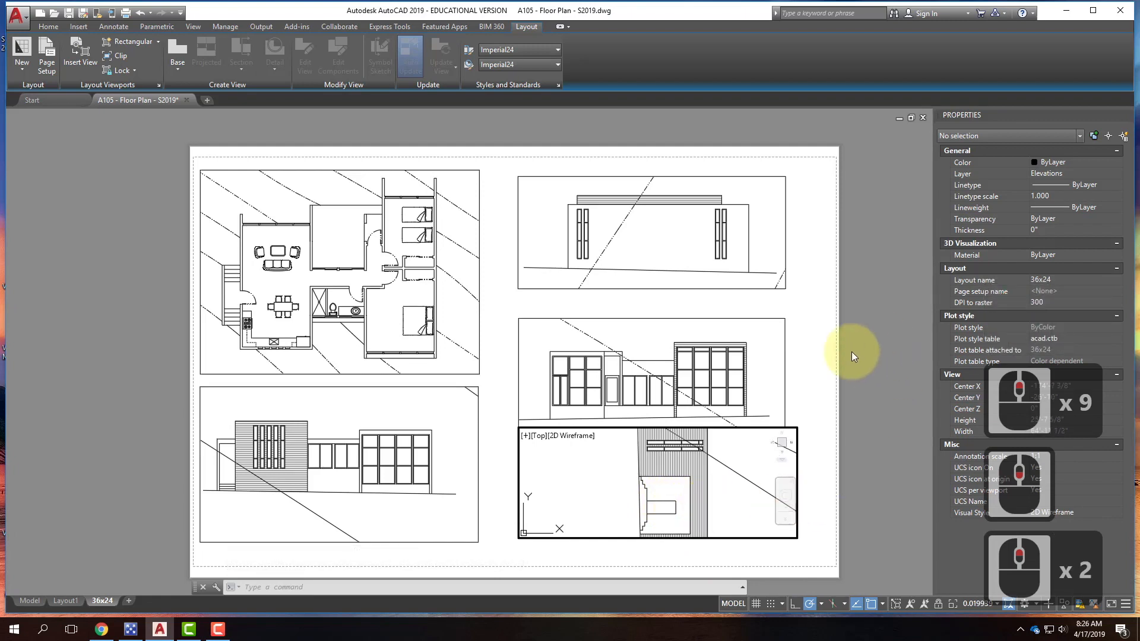
double_click(821, 426)
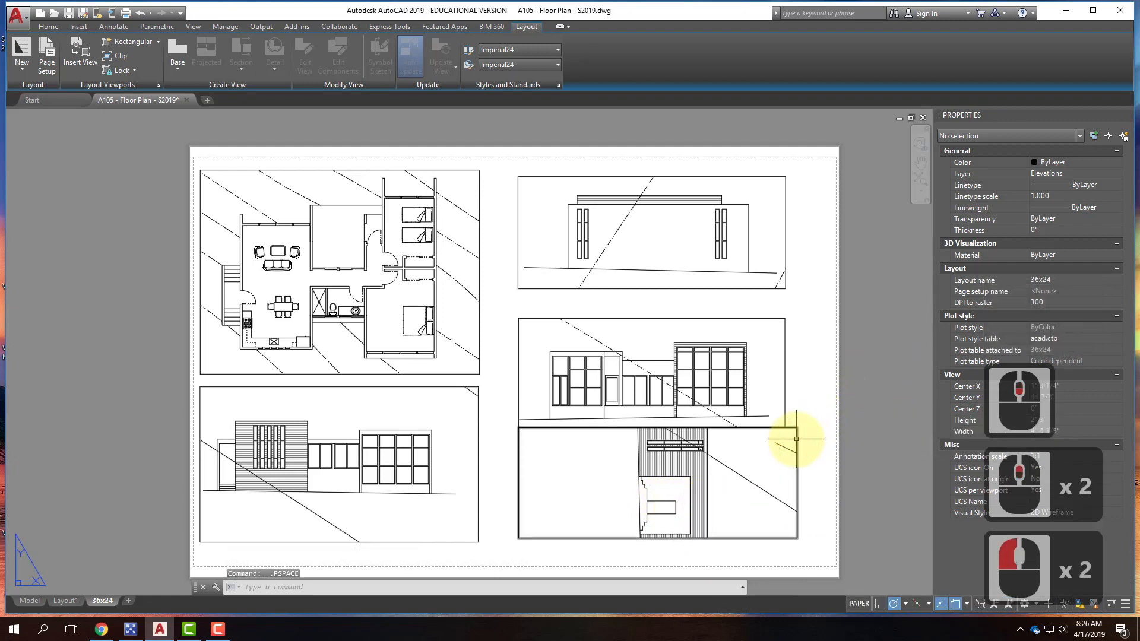
Step: Set the standard scale of the sideways elevation's viewport to 1/4" = 1'-0"
click(798, 438)
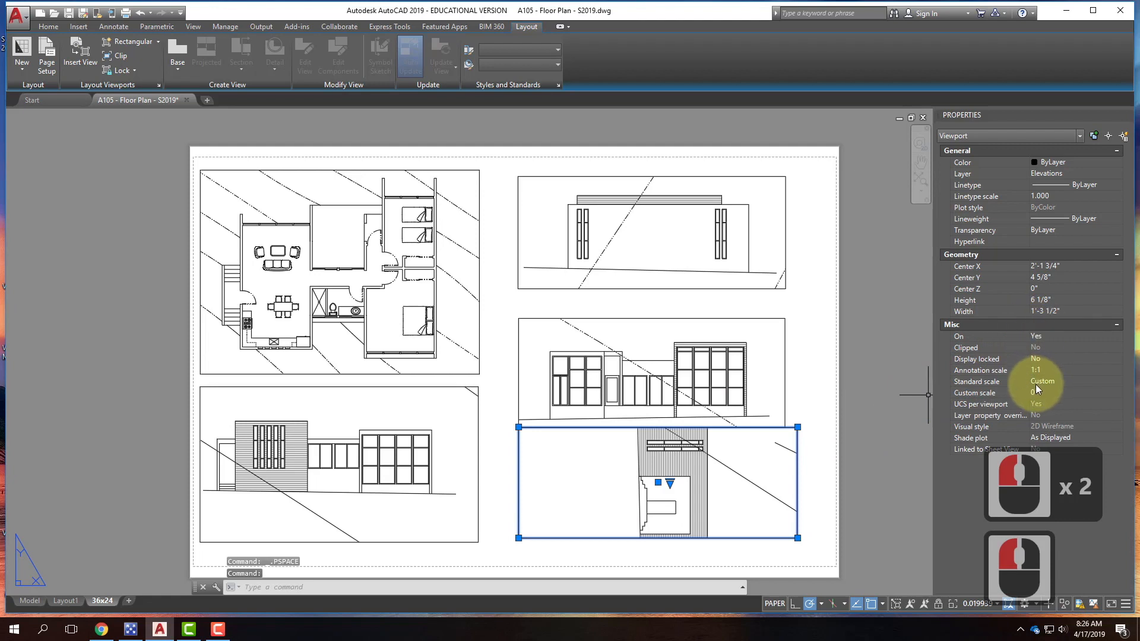
click(1071, 377)
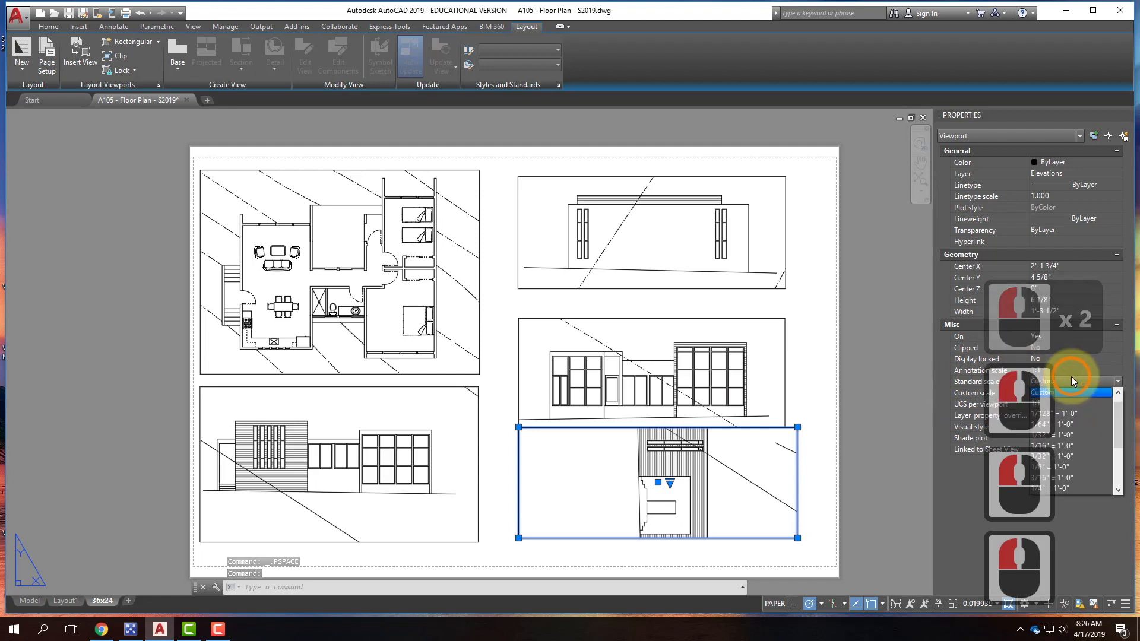
click(1064, 424)
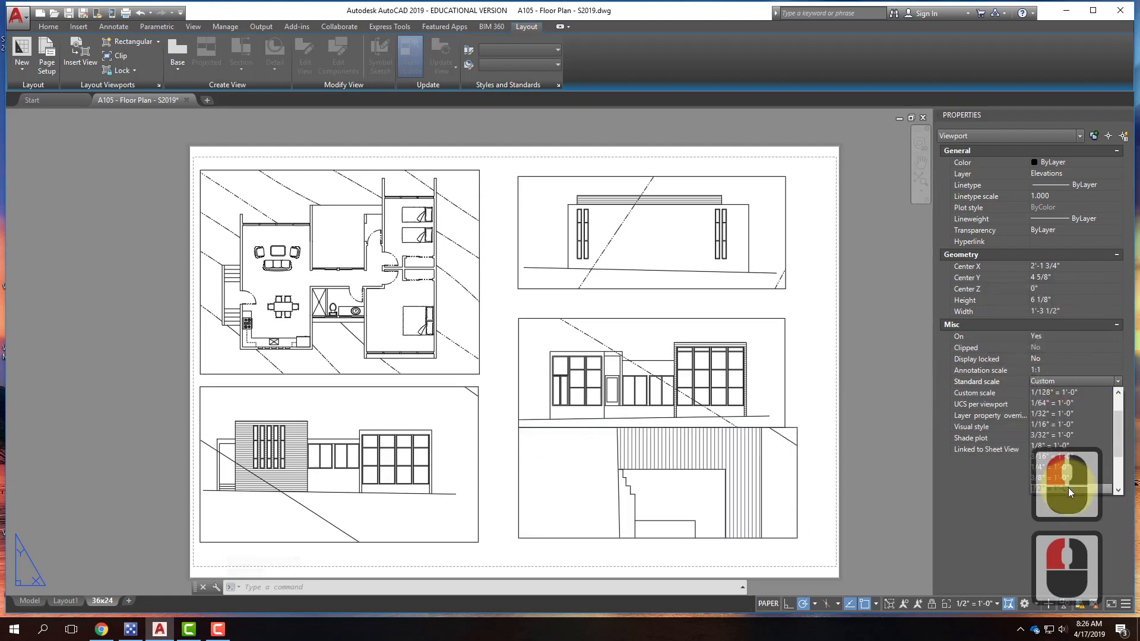
click(1067, 468)
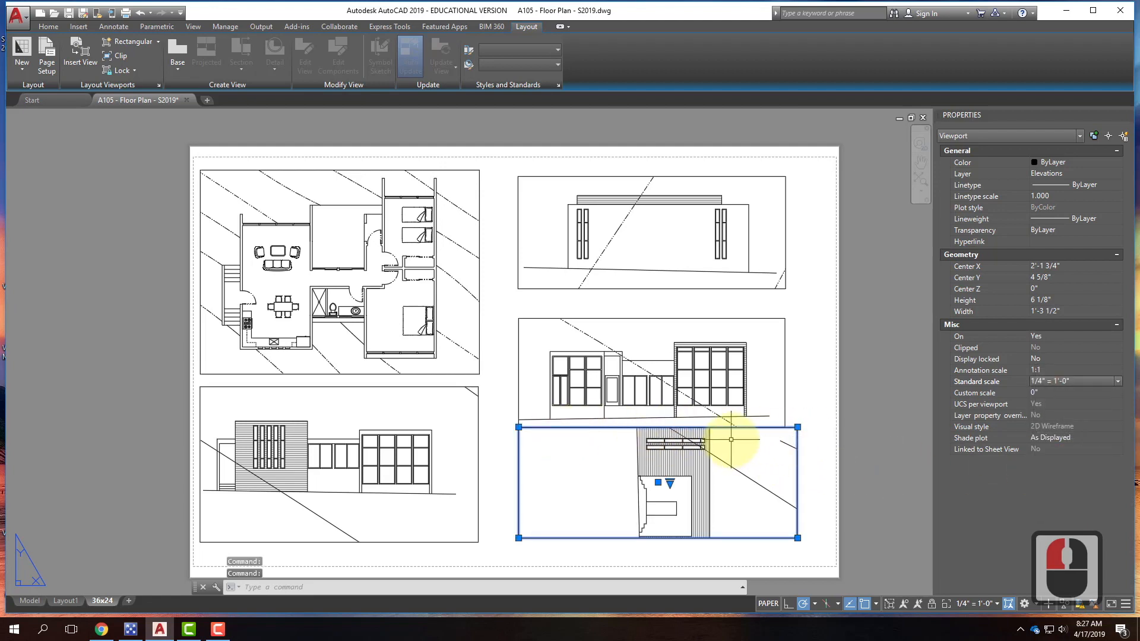
Step: Rotate the unlocked elevation viewport 90° about a point near its centre so the elevation stands upright
text(rotate)
key(Return)
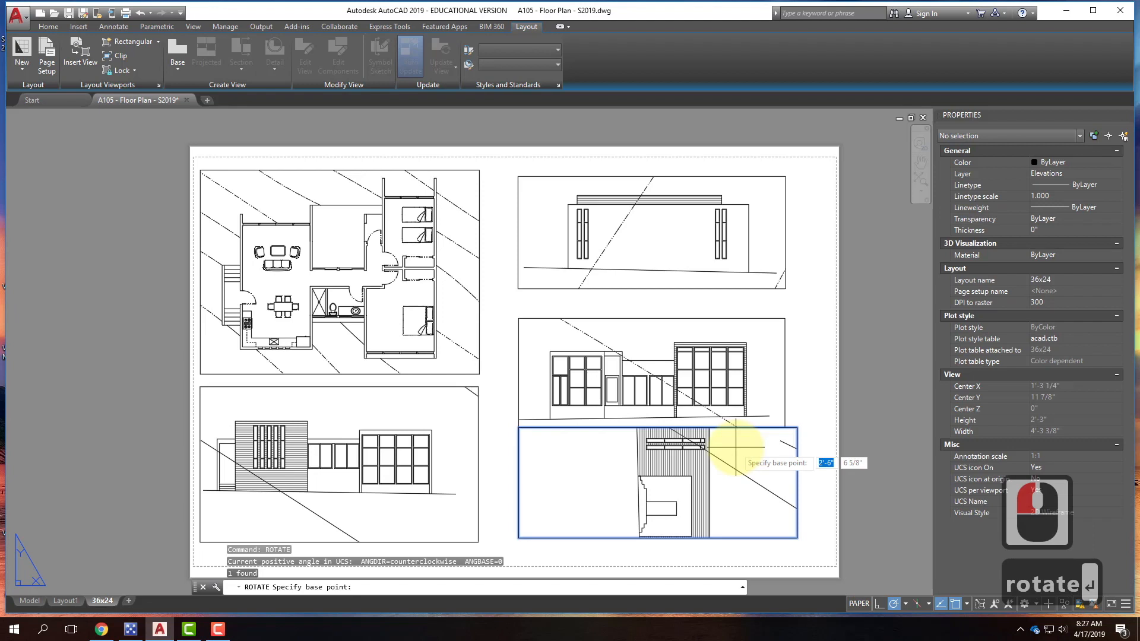
click(677, 501)
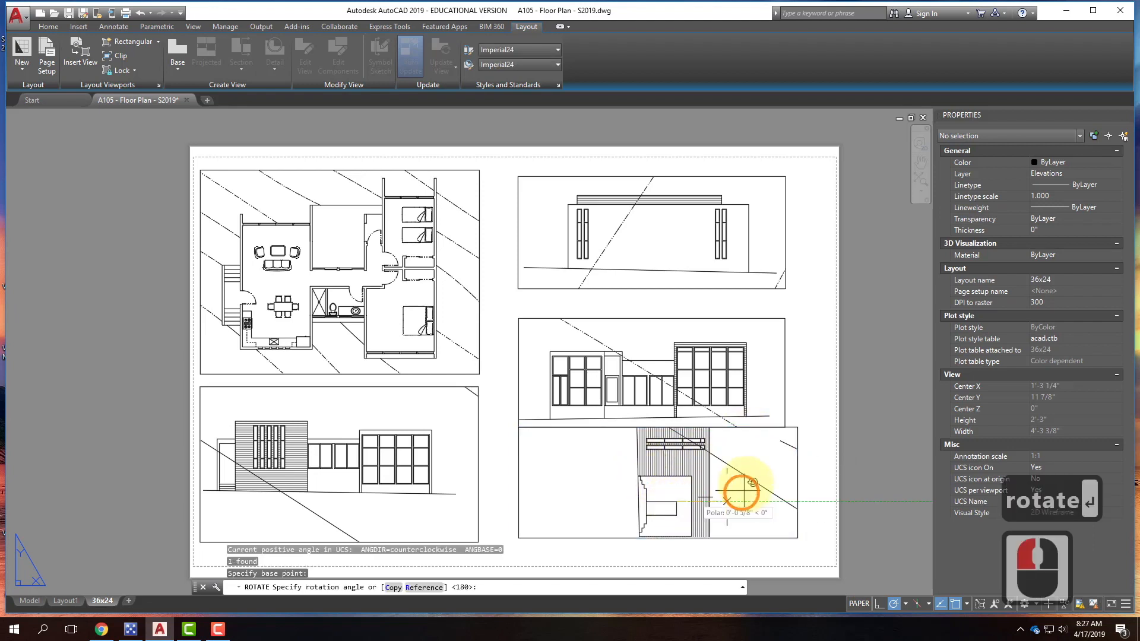
key(F8)
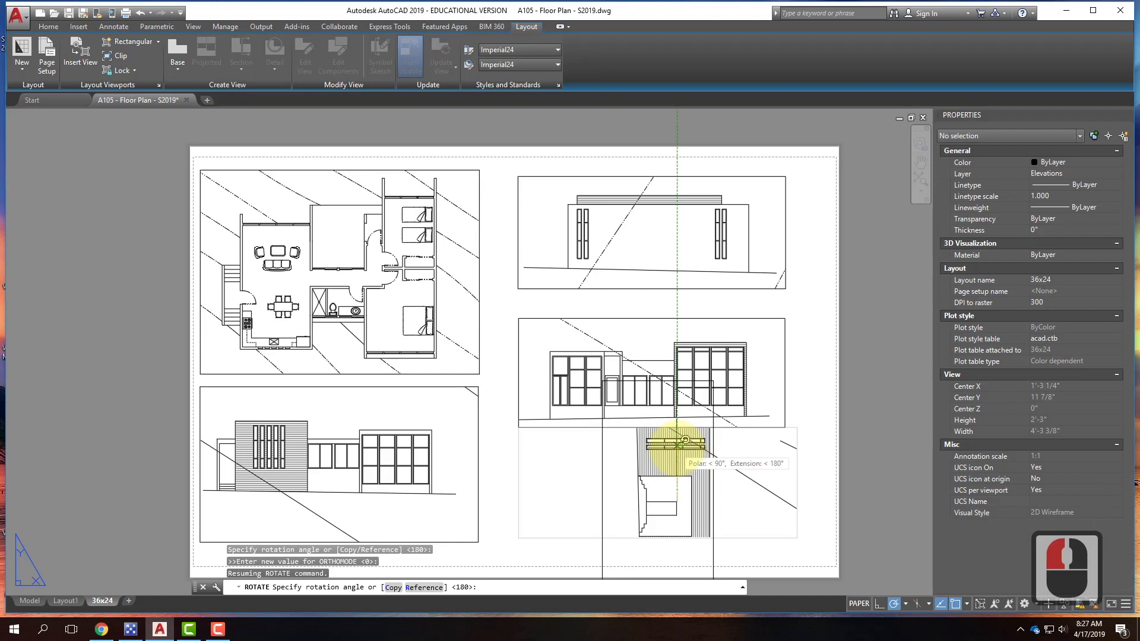
click(676, 447)
Step: Resize the rotated viewport to about 1'-2 1/4" wide by 6" high, fitting it around the elevation inside the printable area
click(713, 436)
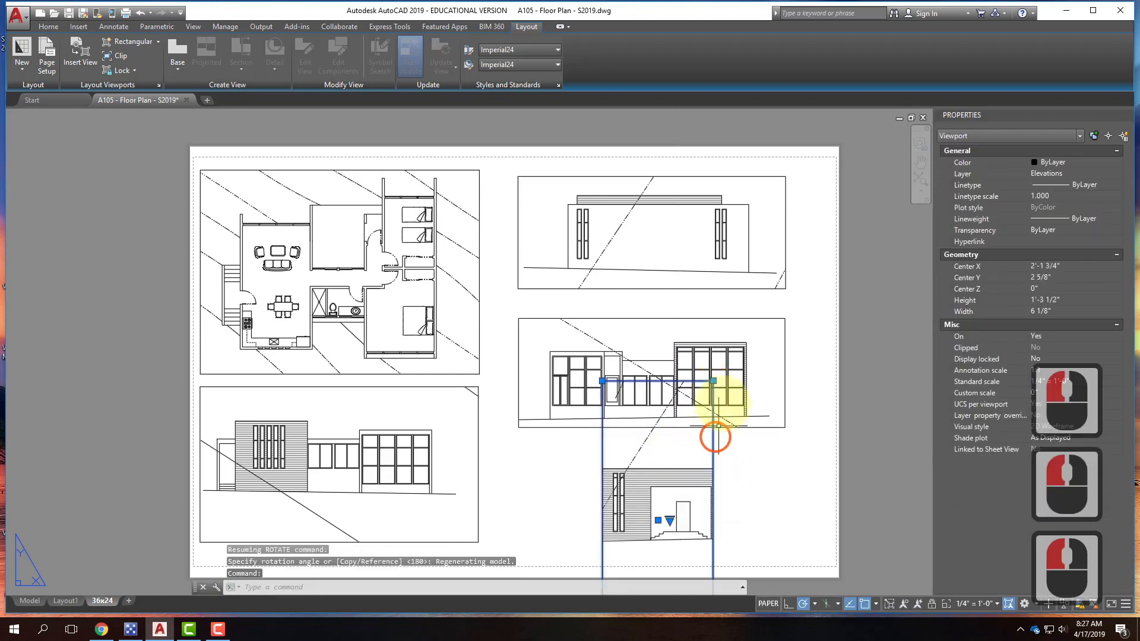
click(713, 380)
click(786, 447)
click(526, 445)
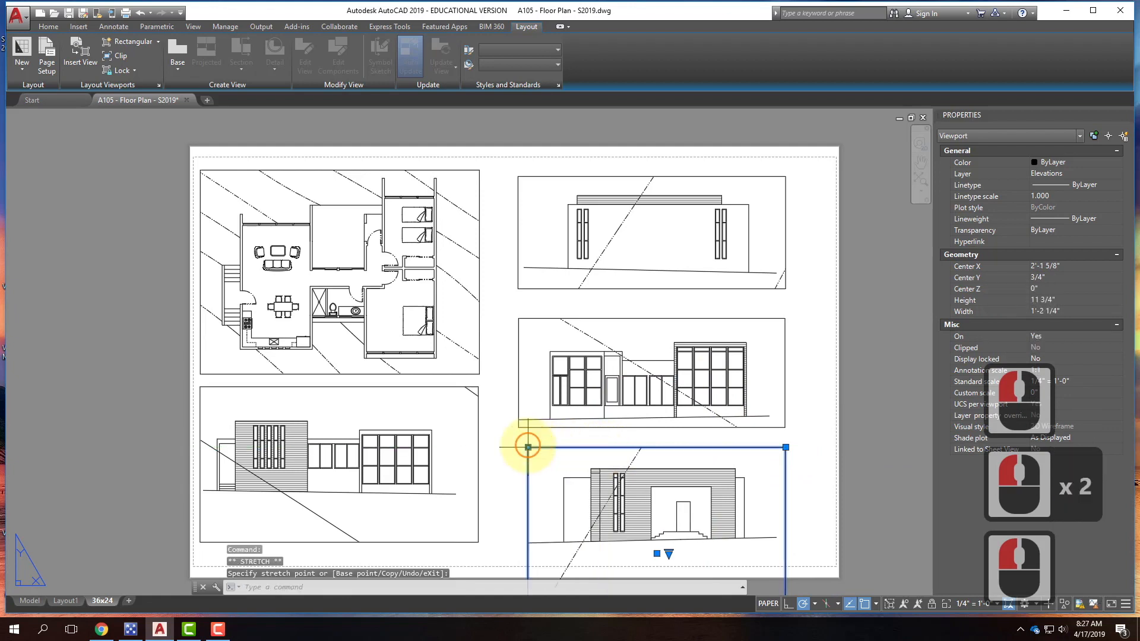
scroll(570, 386, down, 3)
click(655, 491)
scroll(659, 491, up, 4)
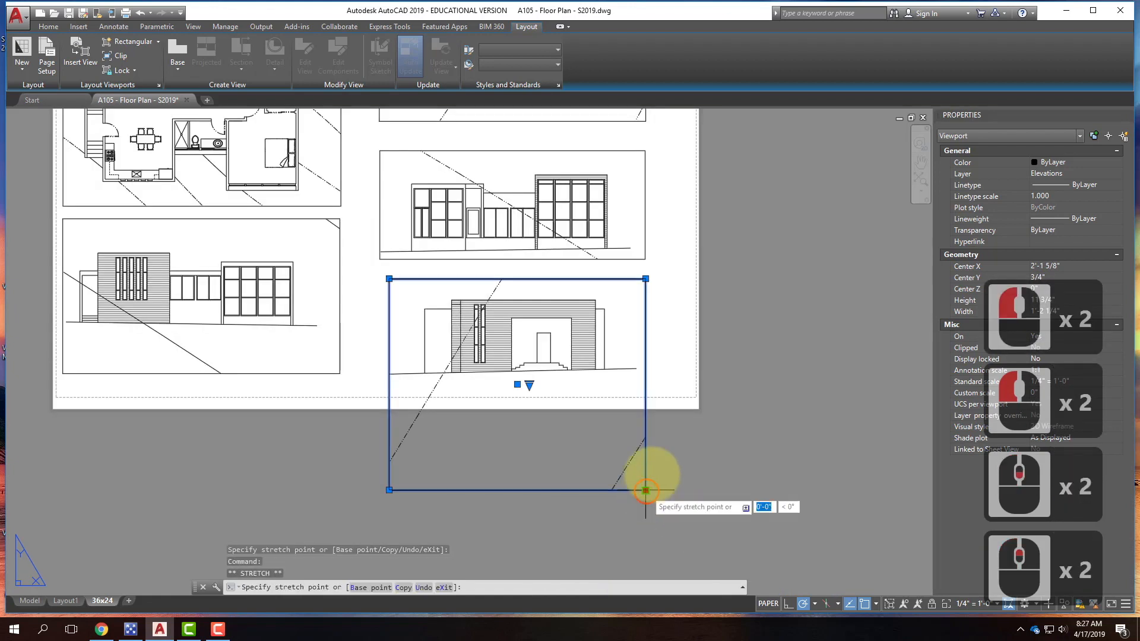
click(645, 387)
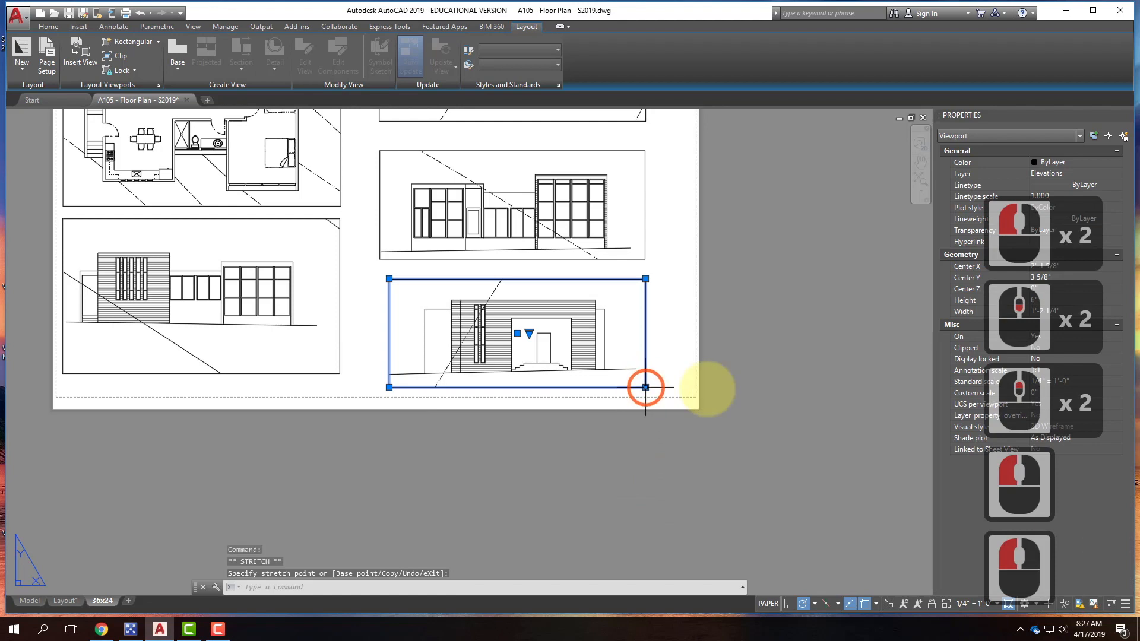
Step: Lock the display of the resized elevation viewport and clear the selection
click(965, 359)
click(1067, 362)
double_click(1070, 365)
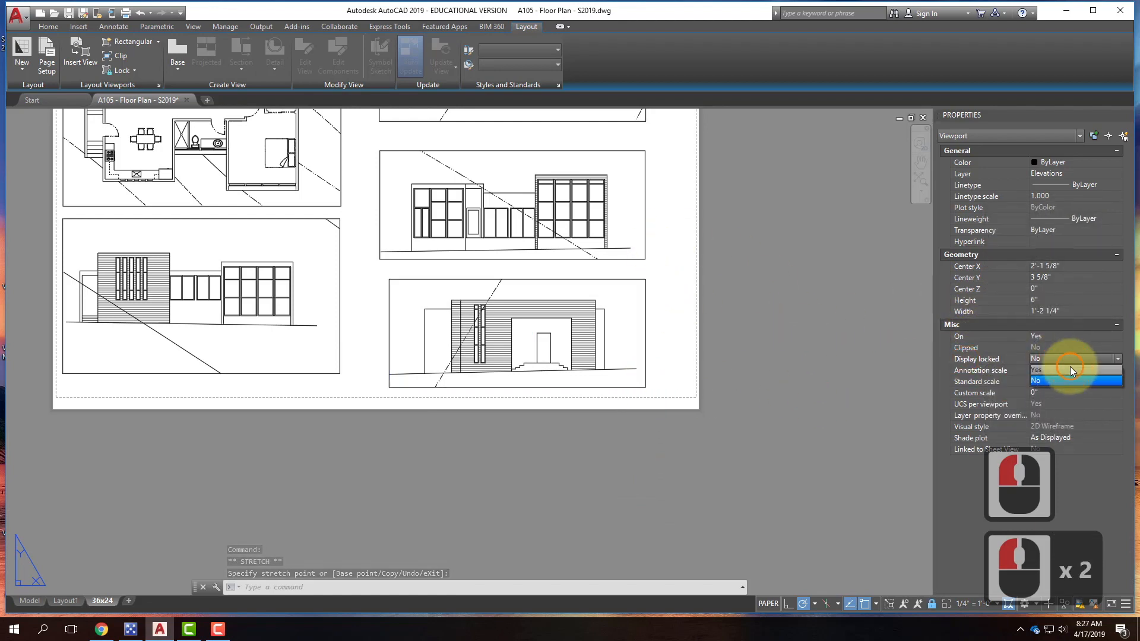
scroll(729, 383, down, 2)
key(Escape)
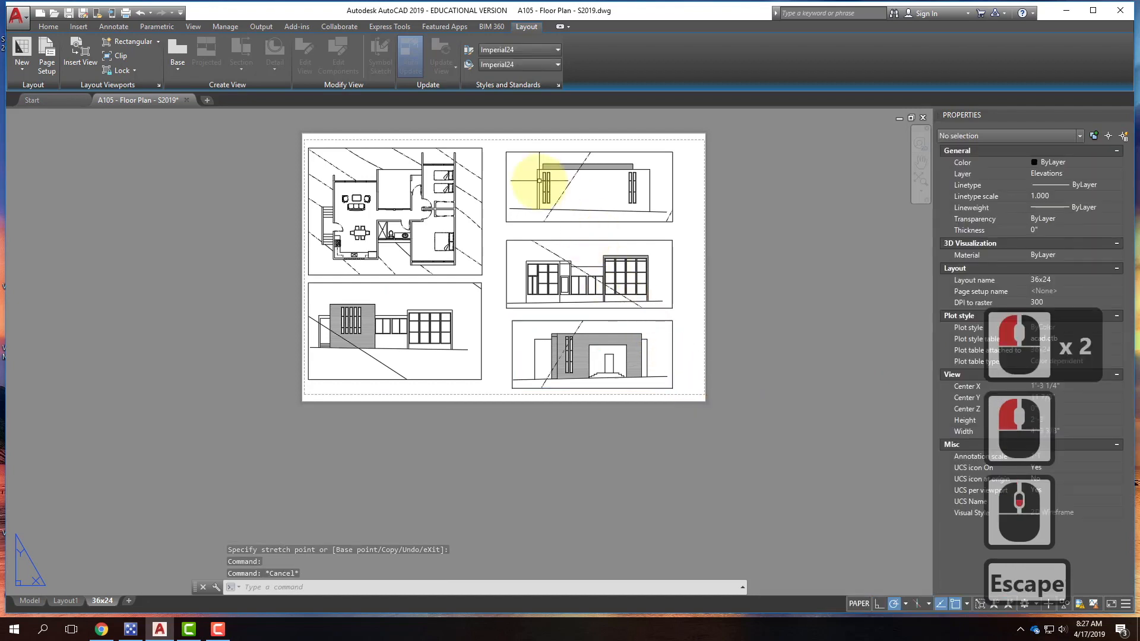
scroll(451, 285, down, 2)
scroll(491, 305, up, 3)
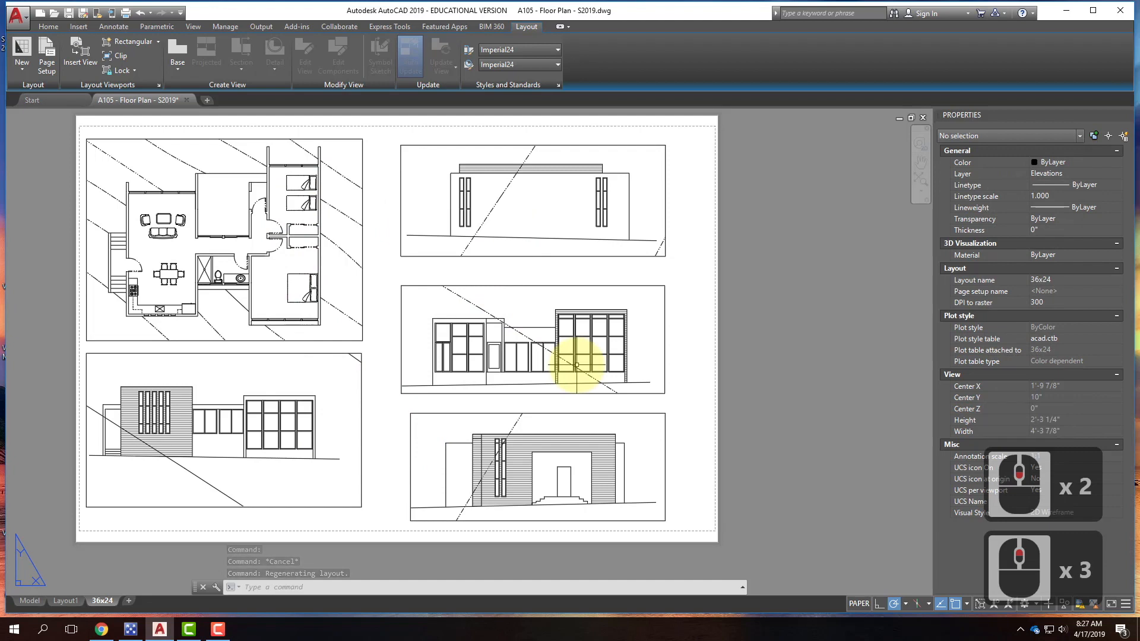
scroll(819, 407, down, 1)
scroll(510, 315, up, 1)
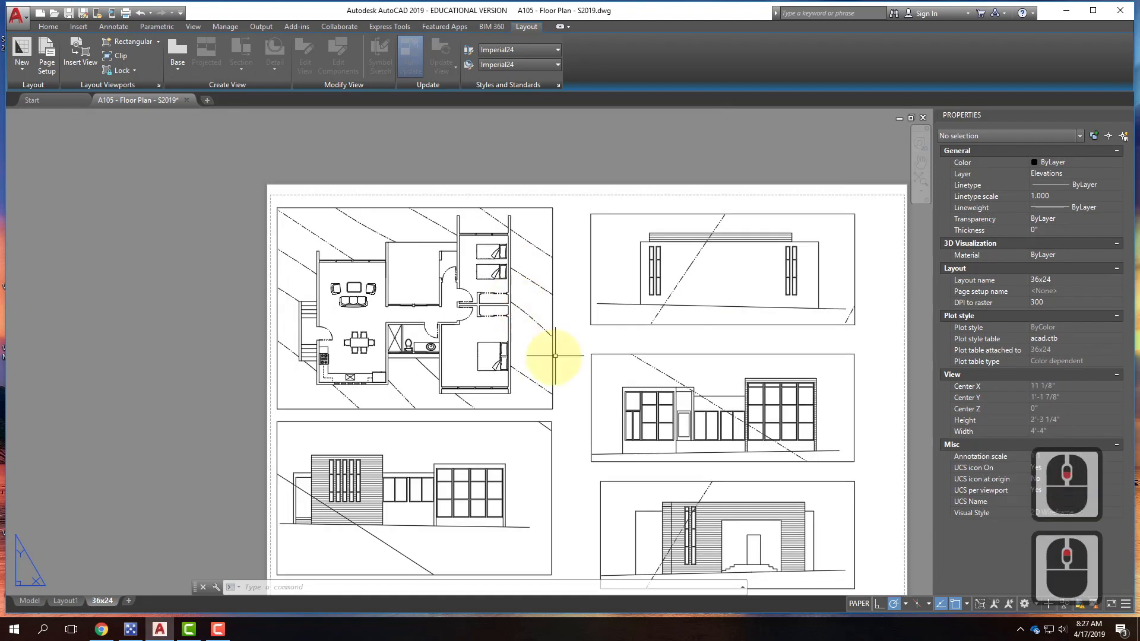
mouse_move(552, 356)
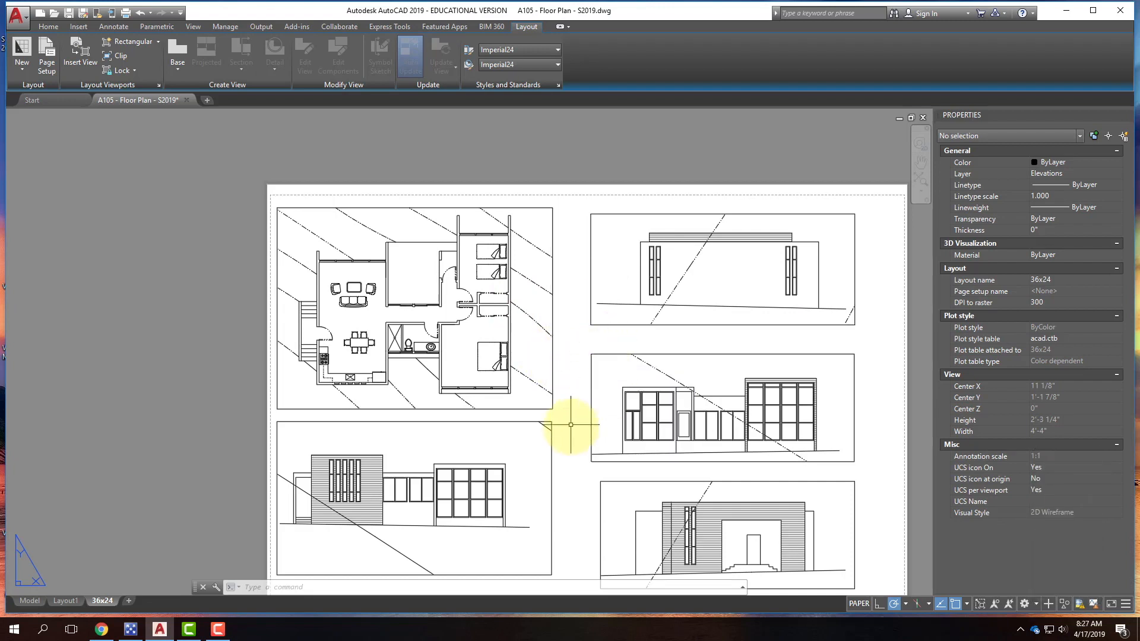
Step: Move the floor plan viewport slightly to the right, keeping it at the same height on the sheet
scroll(483, 305, down, 1)
scroll(509, 331, up, 1)
click(458, 295)
click(458, 300)
text(move)
key(Return)
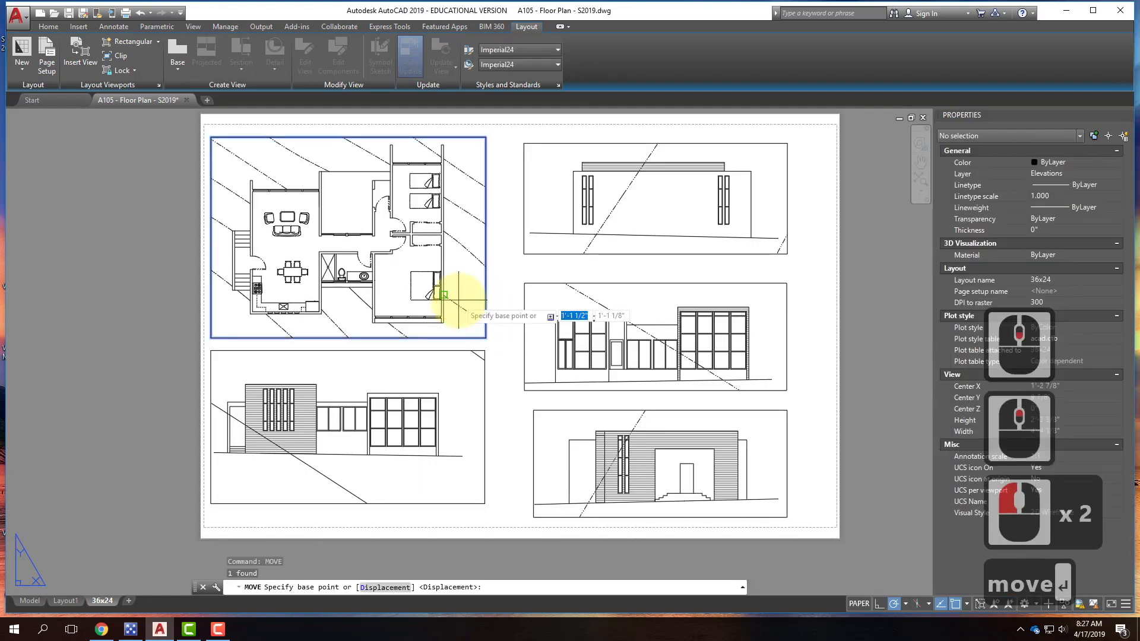
click(111, 232)
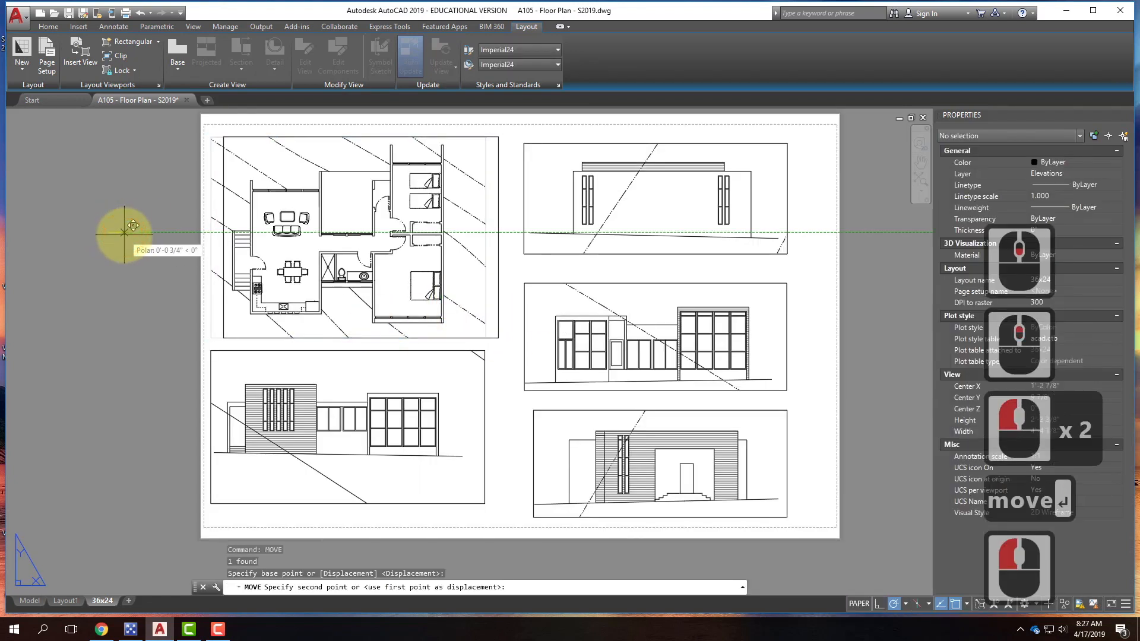
click(132, 232)
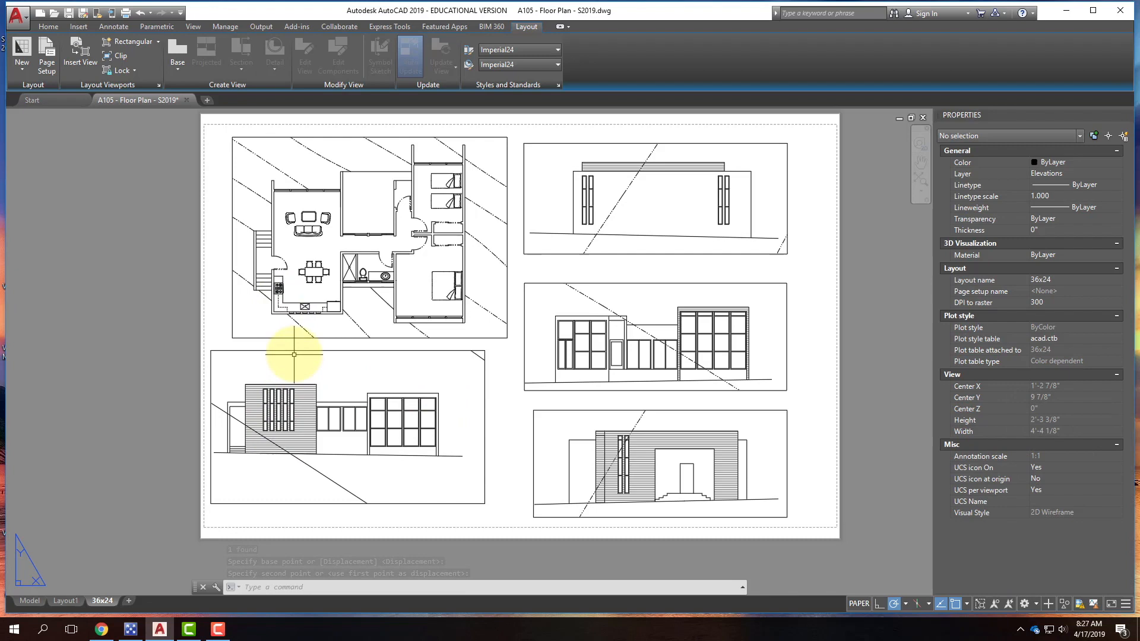
Step: Move the elevation viewport below the floor plan horizontally so the elevation's hatched wall aligns with the plan's left exterior wall
click(368, 350)
text(move)
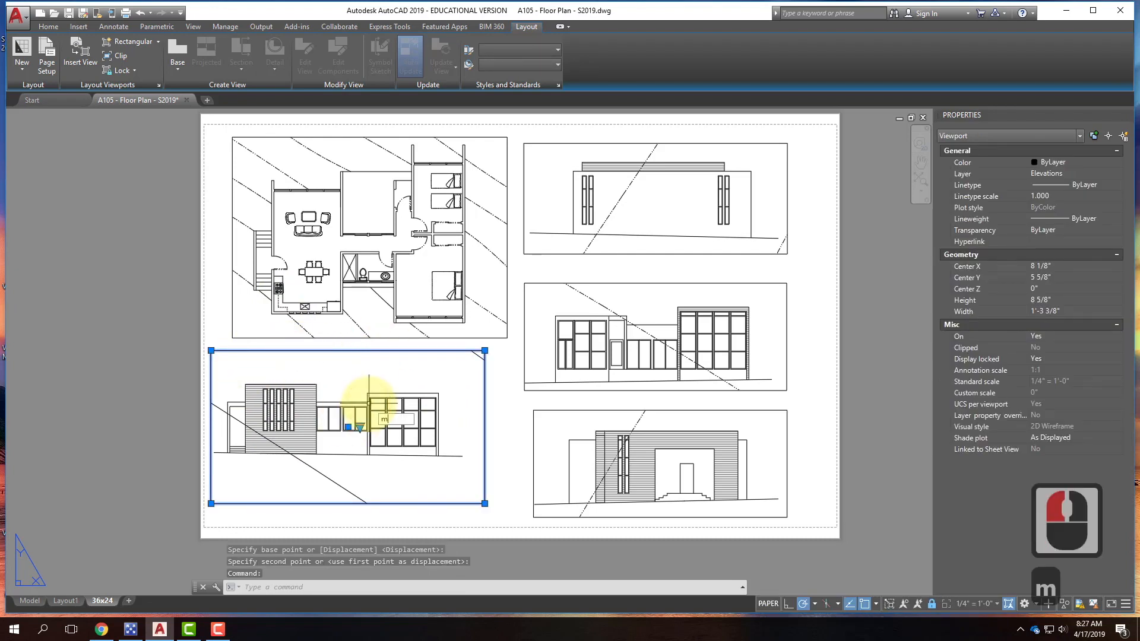
key(Return)
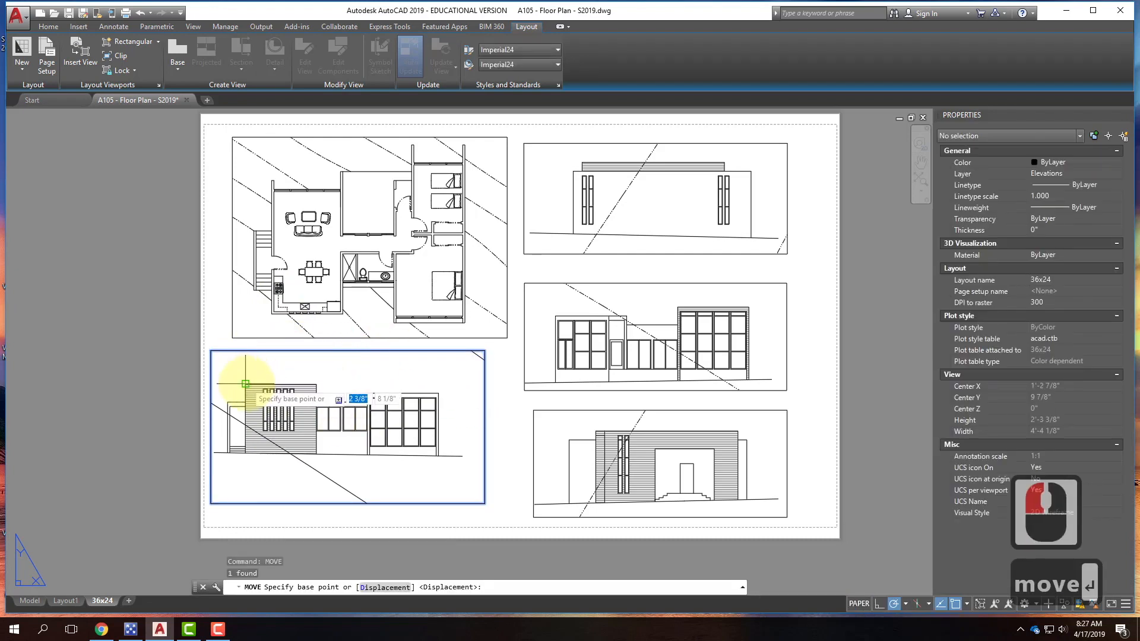
click(246, 383)
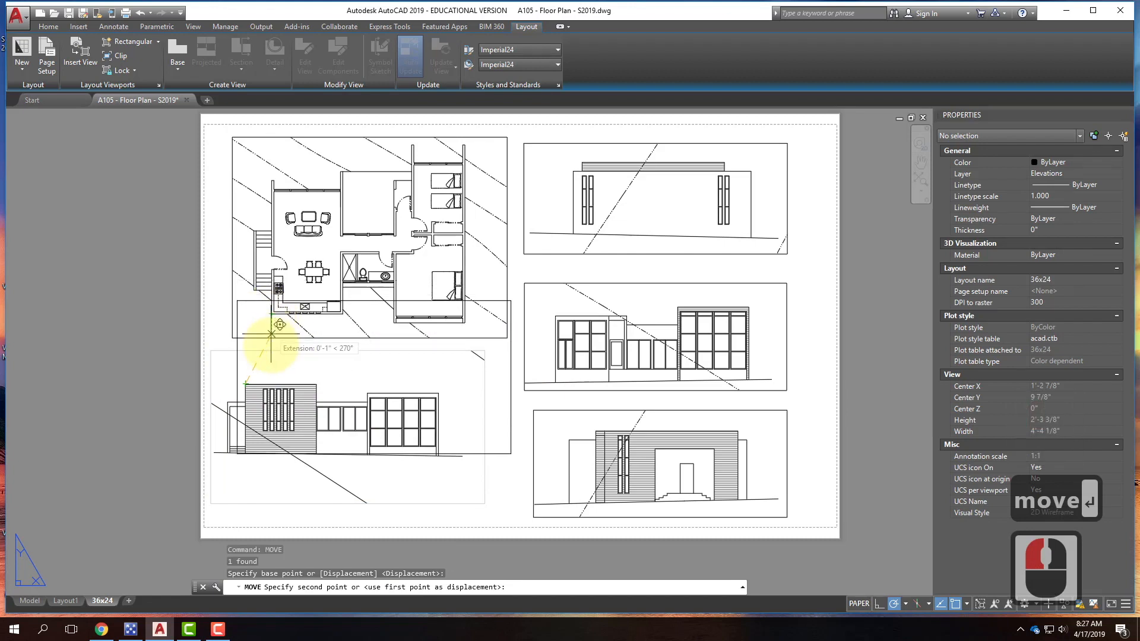
click(270, 358)
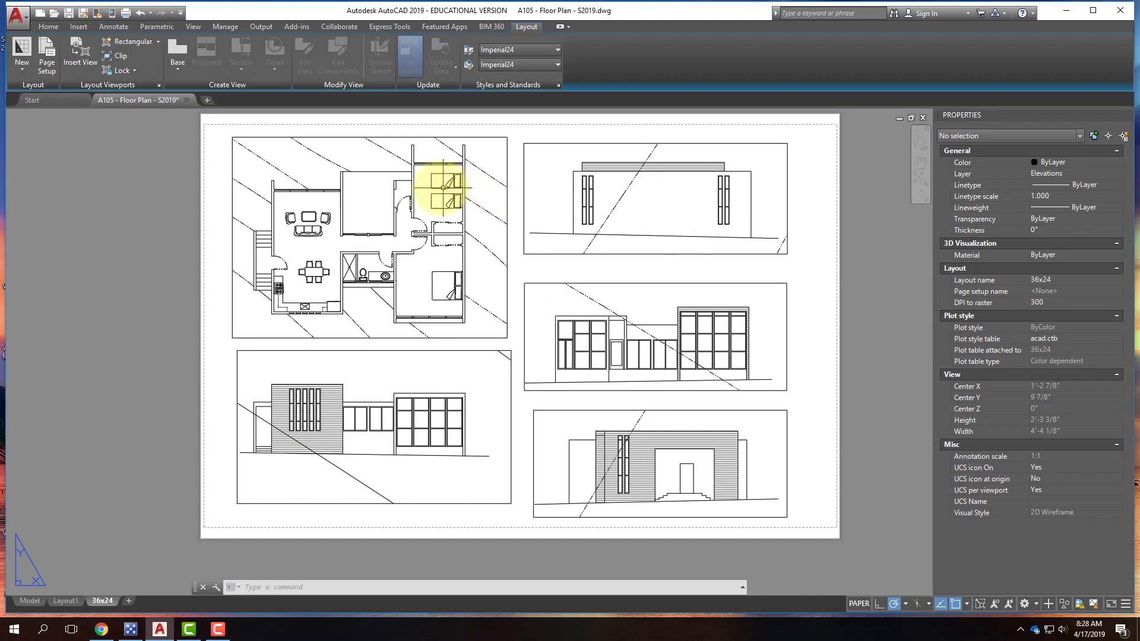
Step: Move the middle viewport of the right column slightly up and to the right, closer to the elevation above
click(814, 309)
click(739, 279)
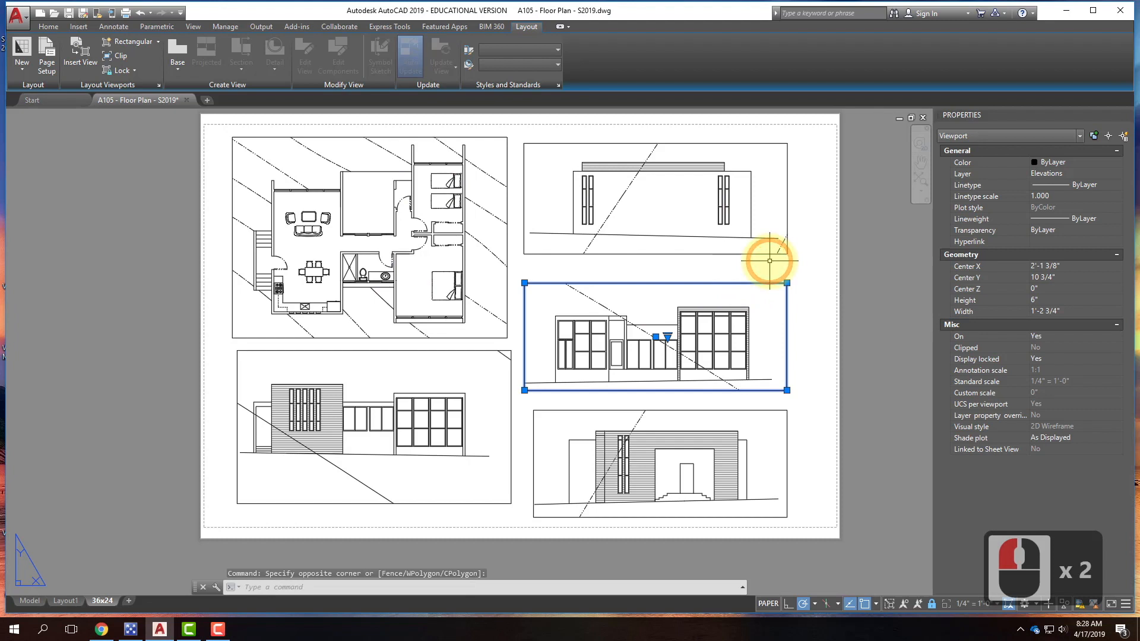
text(move)
key(Return)
click(829, 341)
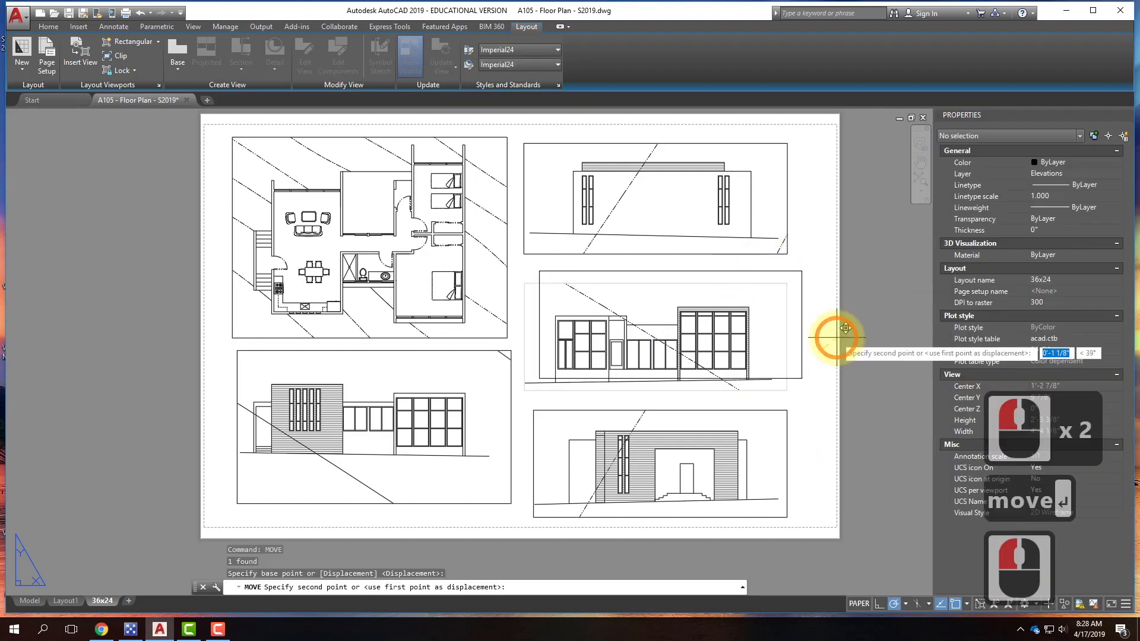
click(836, 338)
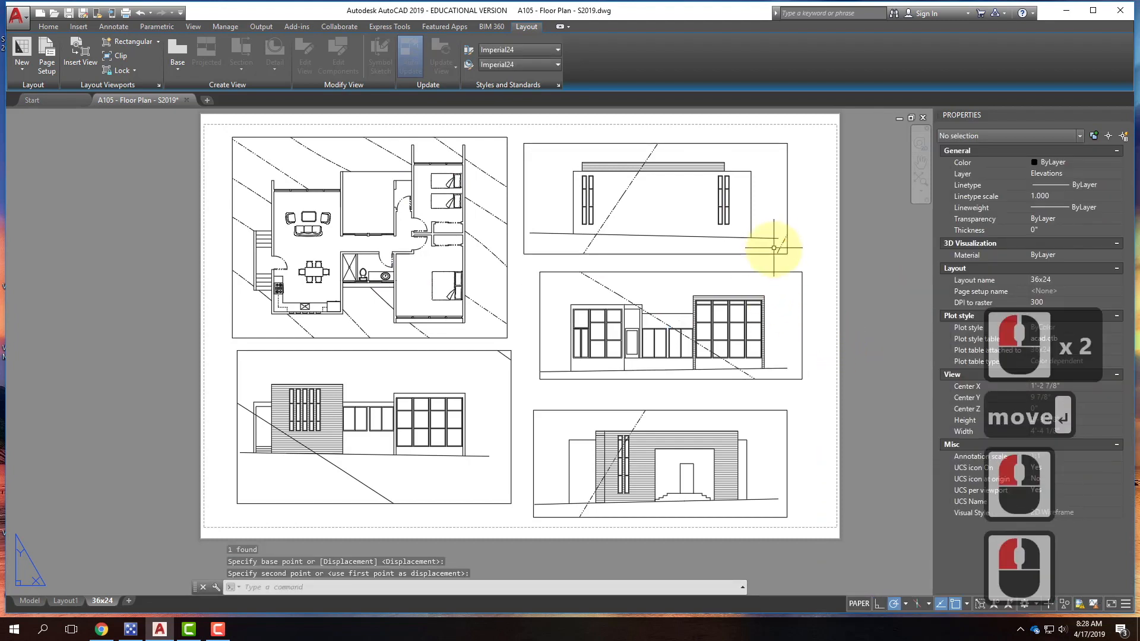
Step: Shift the middle right-column viewport slightly back to the left, keeping its height on the sheet
click(836, 356)
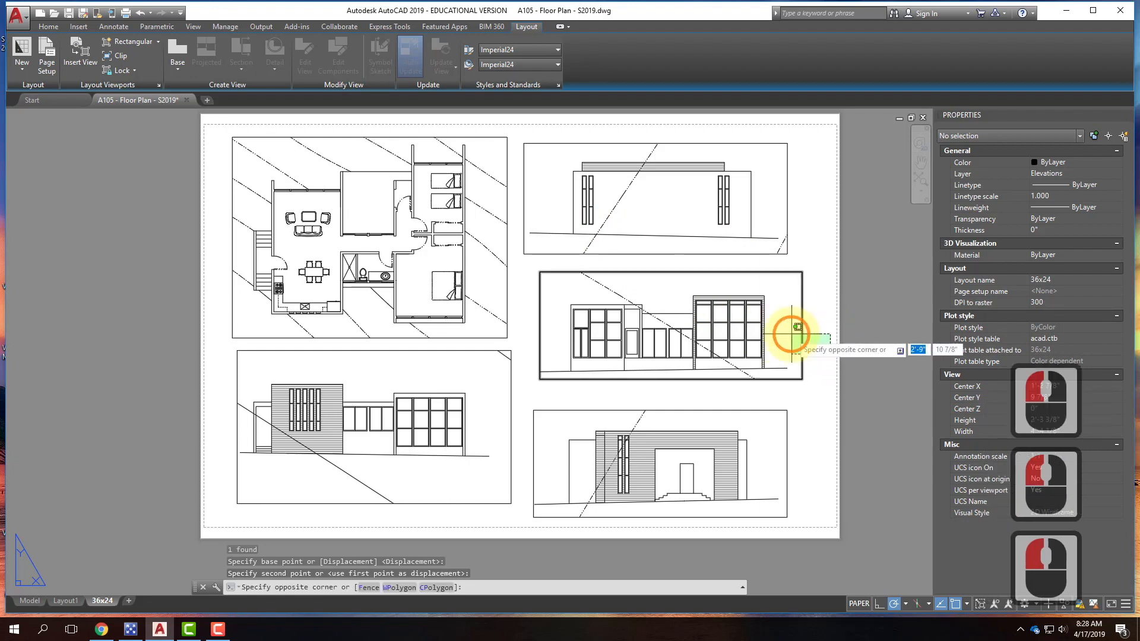
click(790, 326)
text(move)
key(Return)
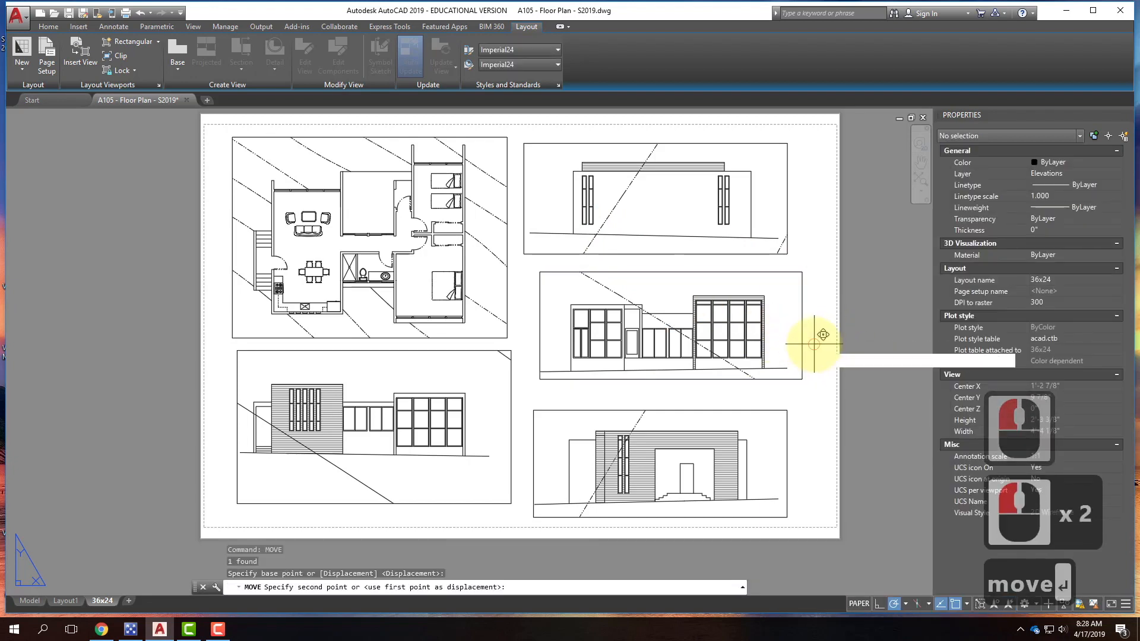
click(810, 341)
click(807, 343)
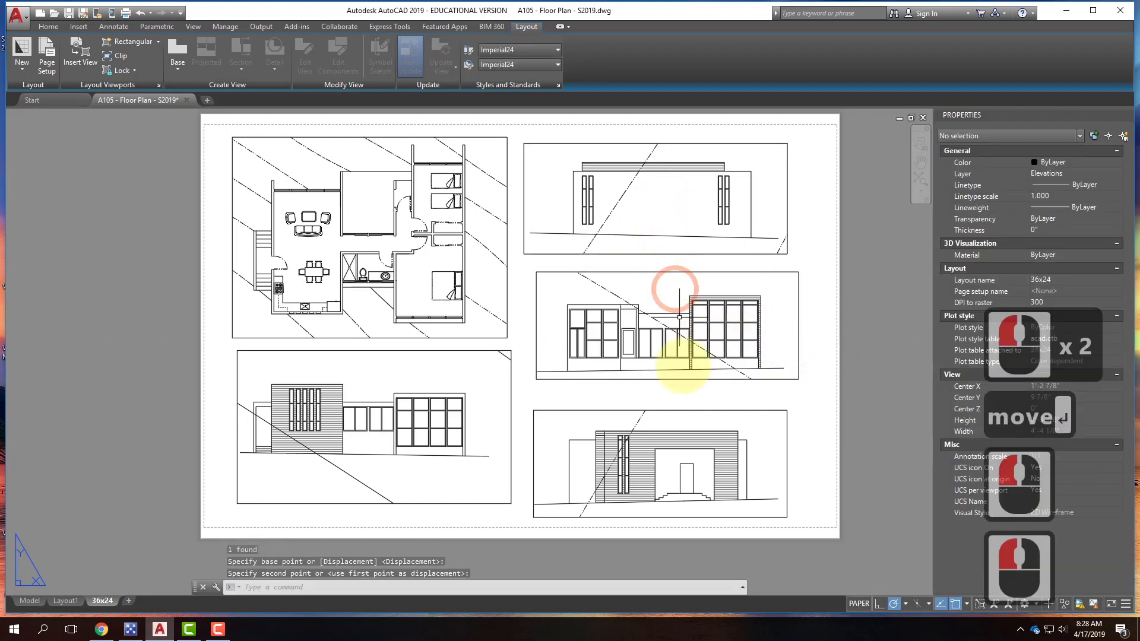
Step: Move the lowest right-column elevation viewport horizontally to the right, to a centre X of about 2'-2 1/8"
click(799, 434)
click(770, 404)
text(move)
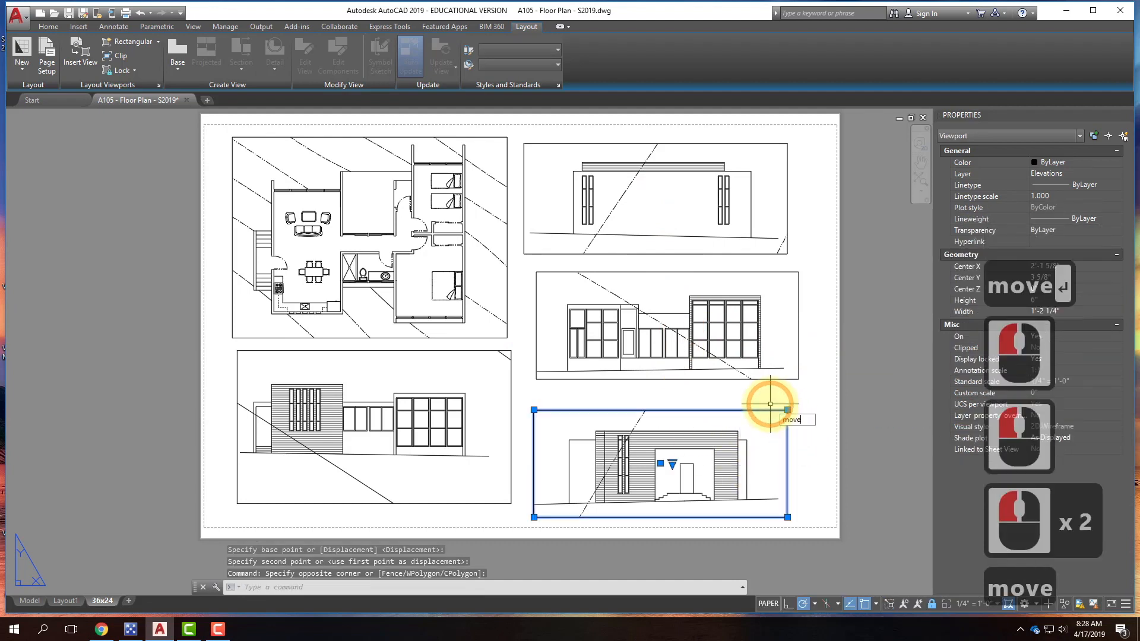
key(Return)
click(810, 460)
click(817, 460)
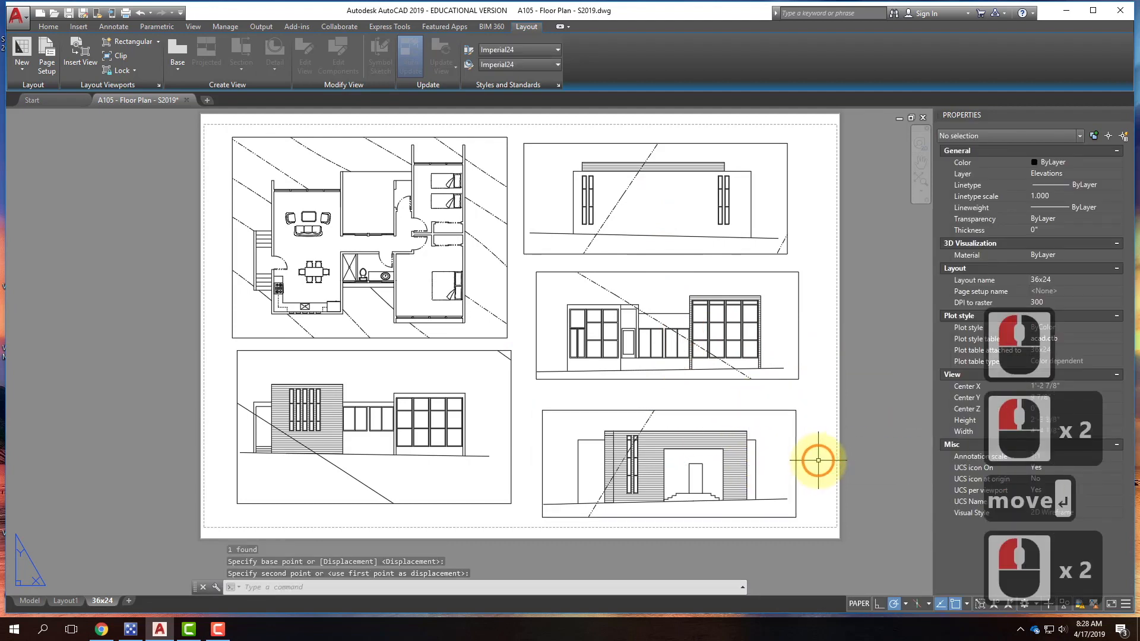
Step: Move the lowest right-column elevation viewport straight up slightly, closer to the middle elevation
click(812, 508)
click(791, 442)
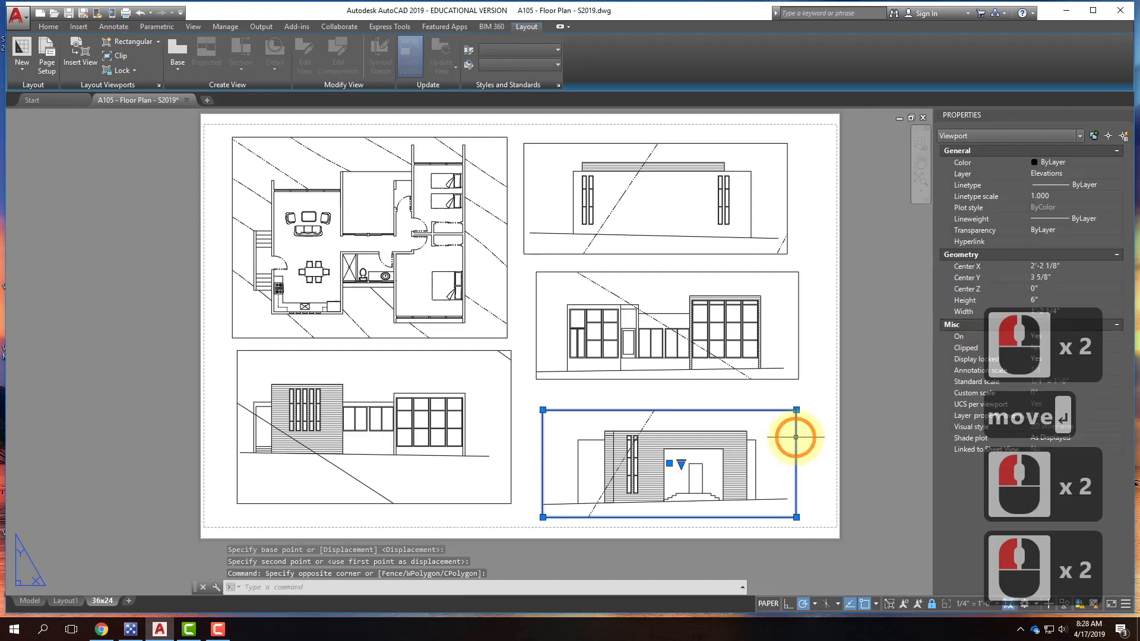
text(move)
key(Return)
click(863, 419)
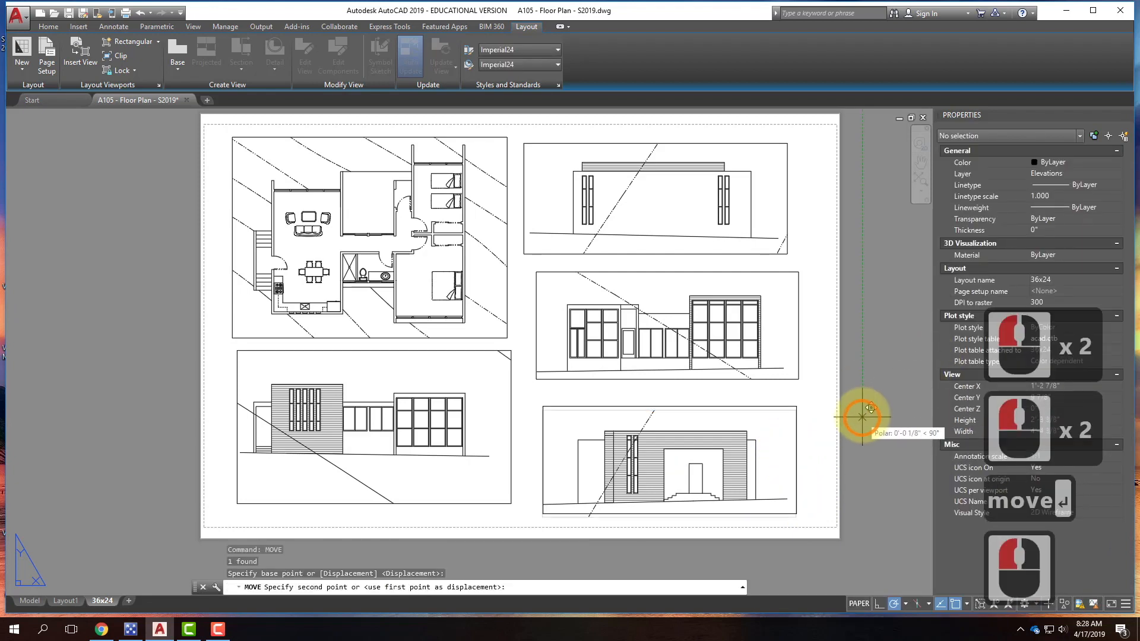
click(862, 410)
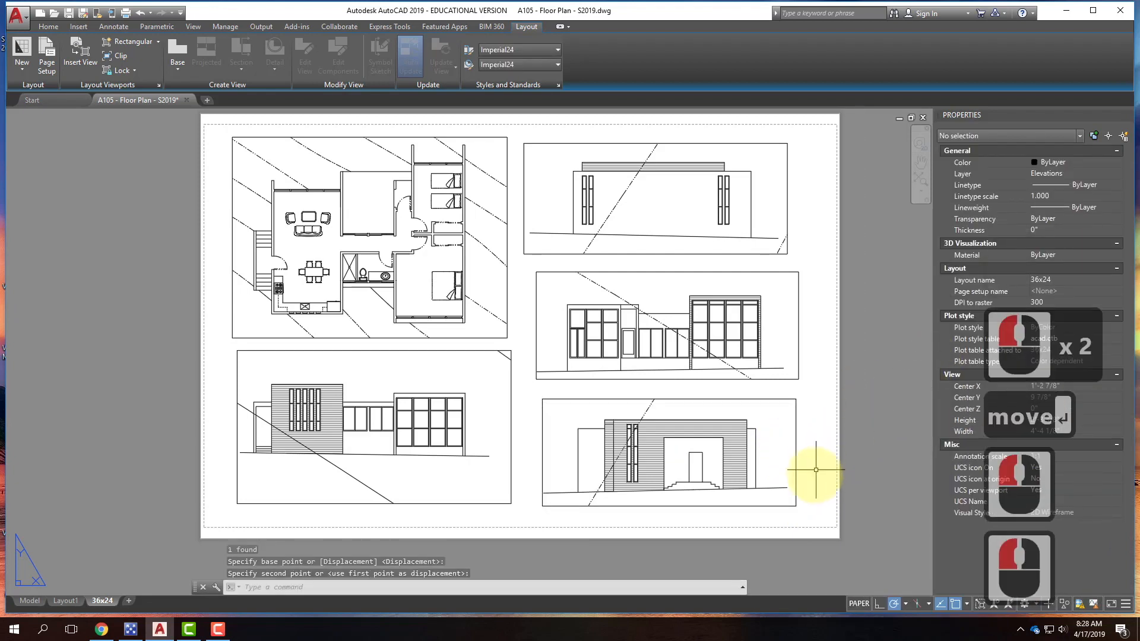
Step: Move all three right-column elevation viewports together slightly down, bringing the uppermost one to a centre Y of about 1'-6 1/4"
click(814, 506)
click(753, 215)
text(move)
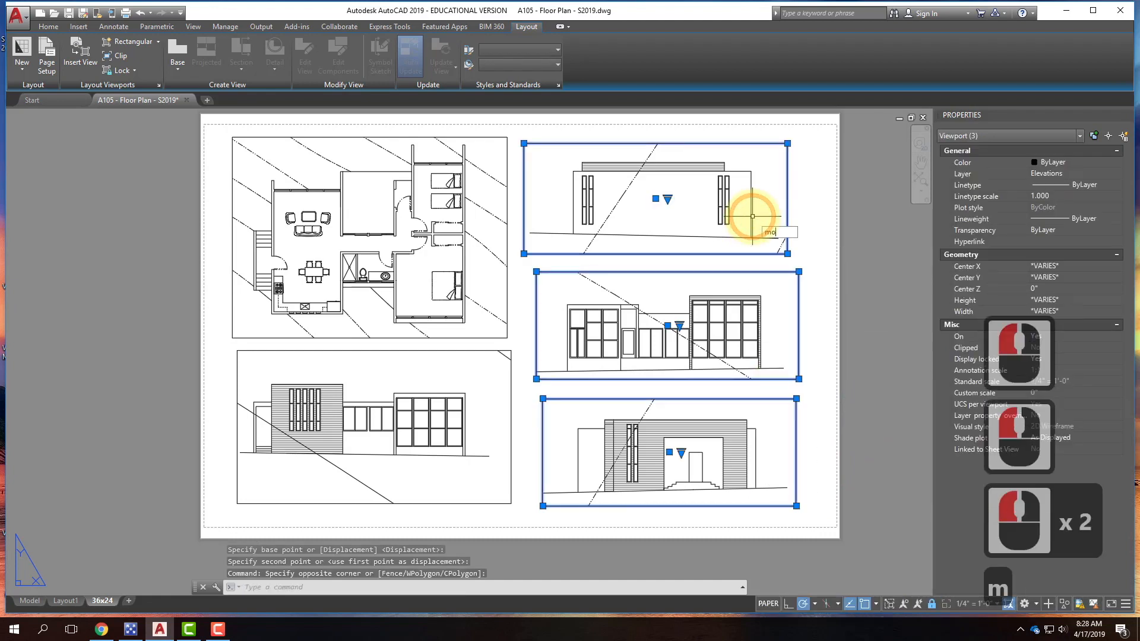
key(Return)
click(823, 234)
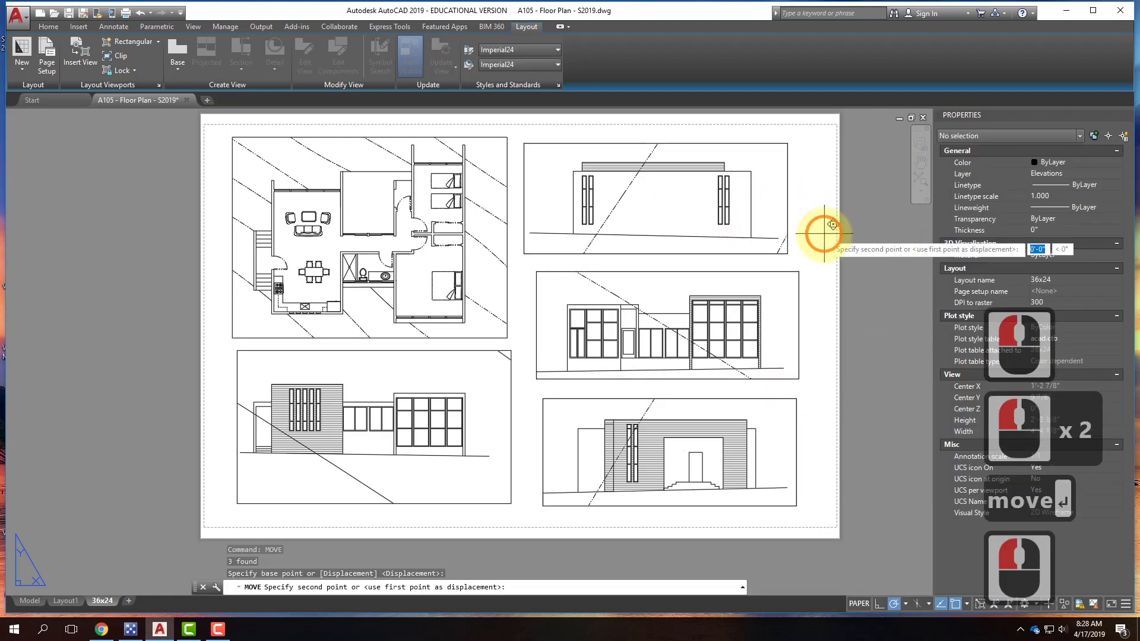
click(821, 237)
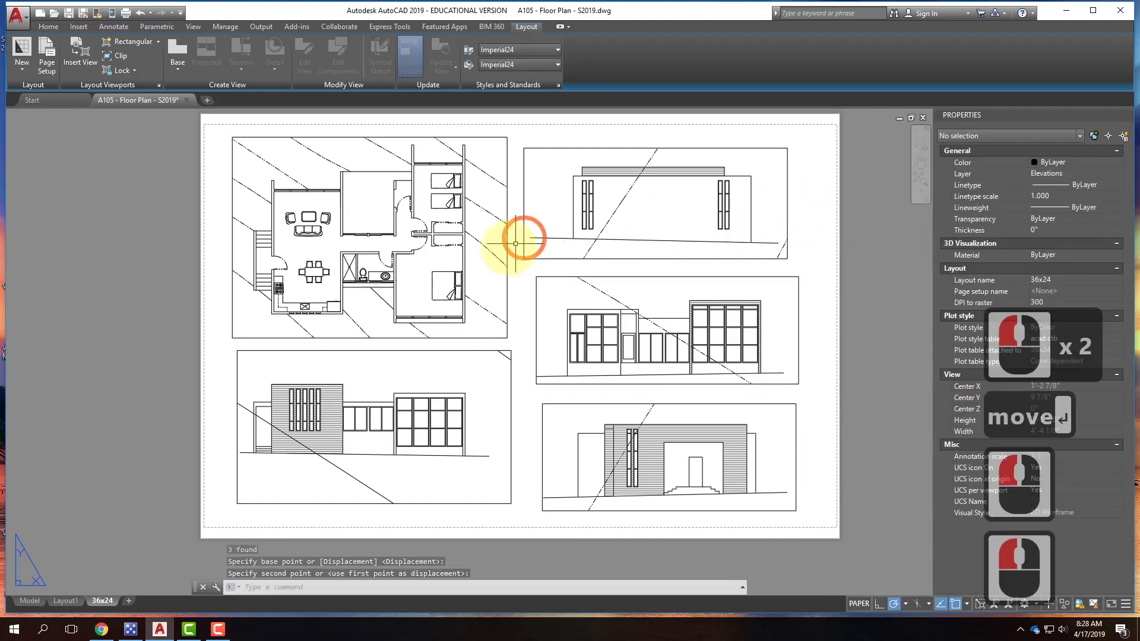
Step: Stretch the left edge of the uppermost right-column viewport inward to a width of about 1'-2 1/4", in line with the viewport below
click(526, 274)
click(521, 257)
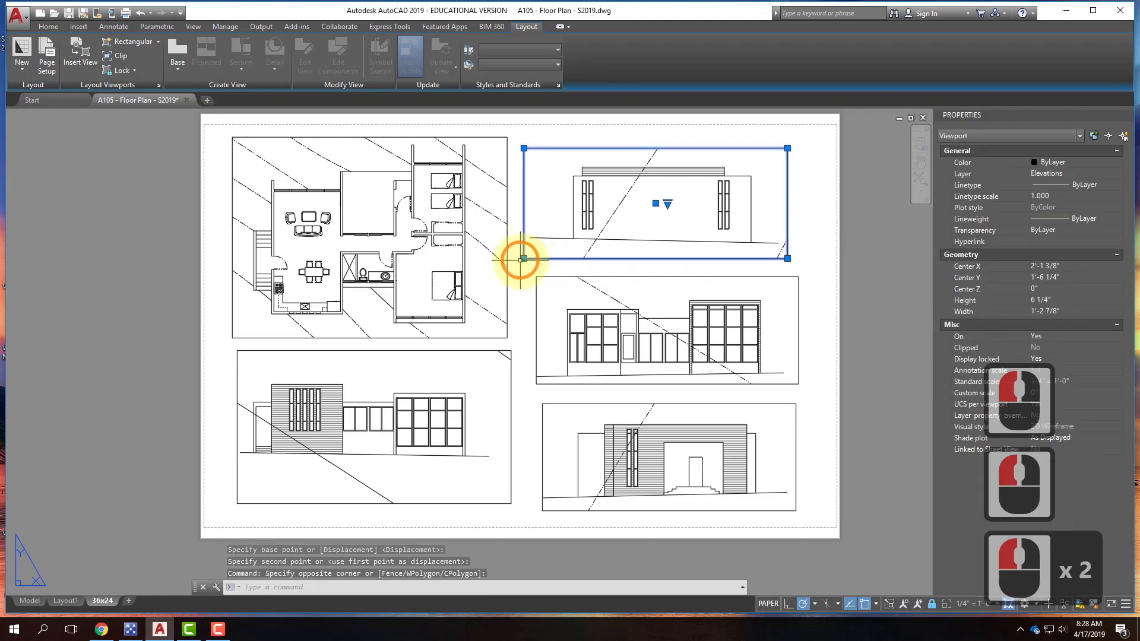
click(523, 259)
click(535, 259)
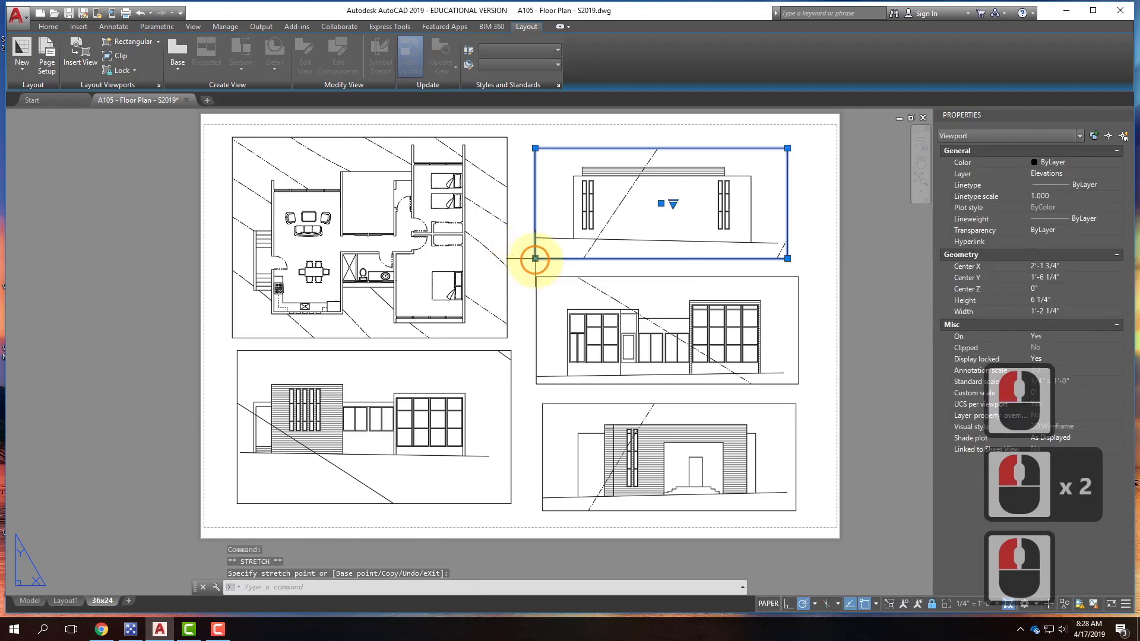
Step: Plot the 36x24 layout to PDF, saving it on the Desktop as A105 - Floor Plan - S2019-36x24.pdf
click(676, 335)
key(Escape)
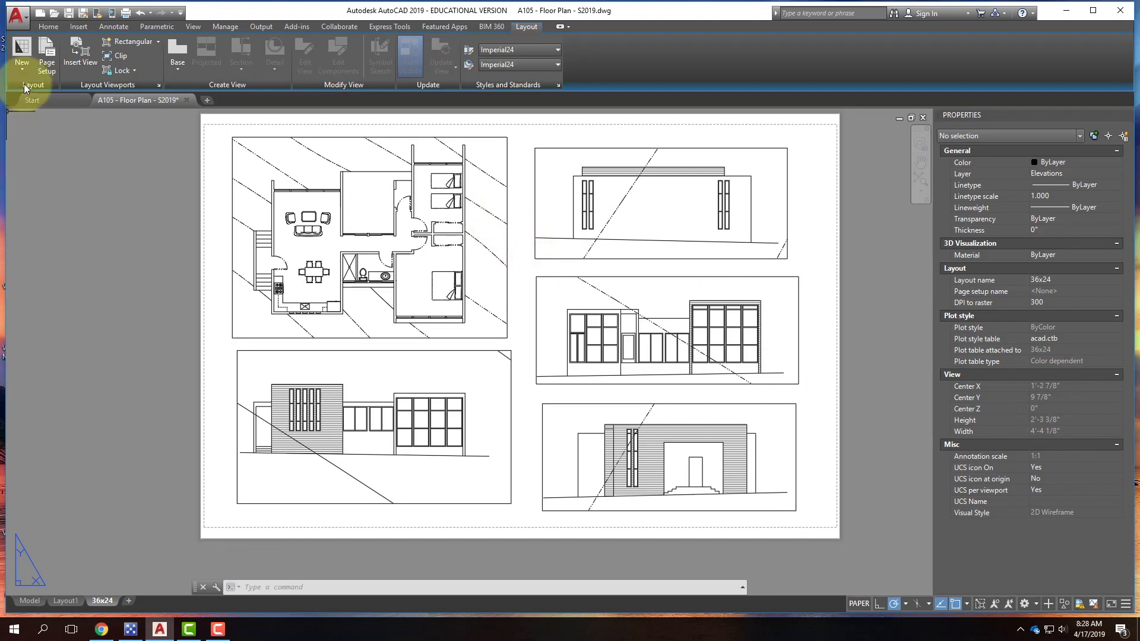
click(50, 26)
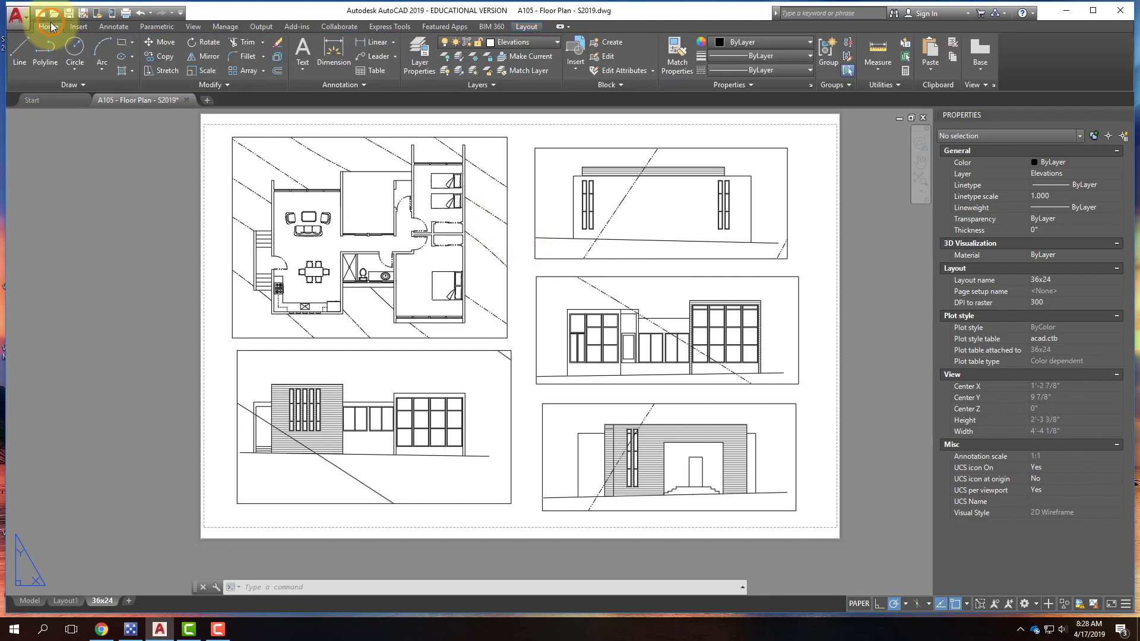
click(127, 13)
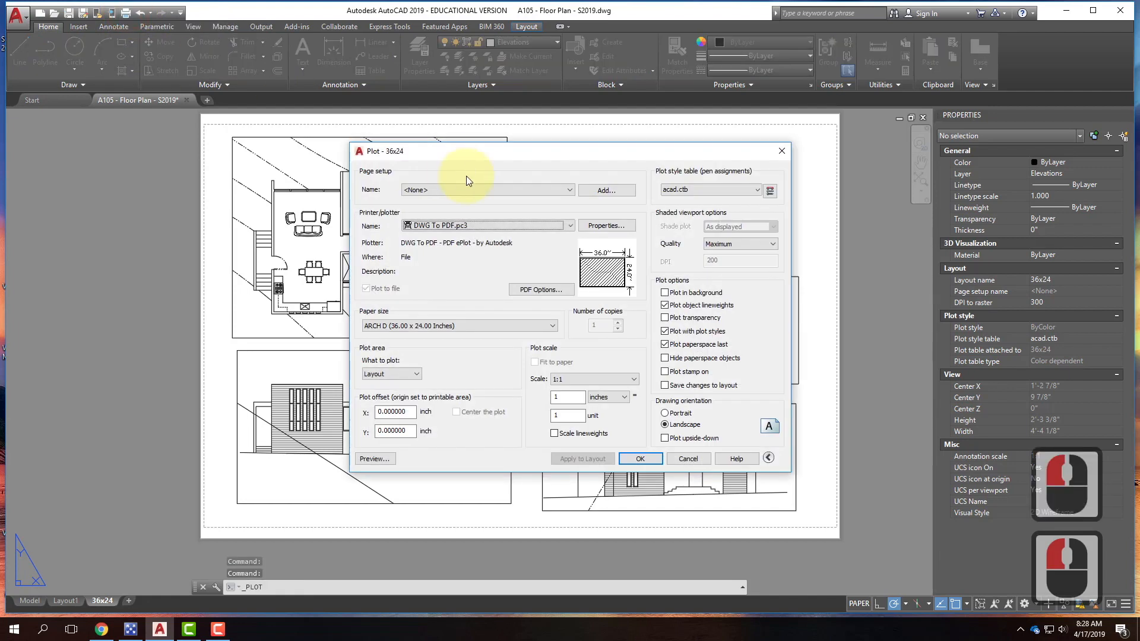
drag(461, 154, 403, 152)
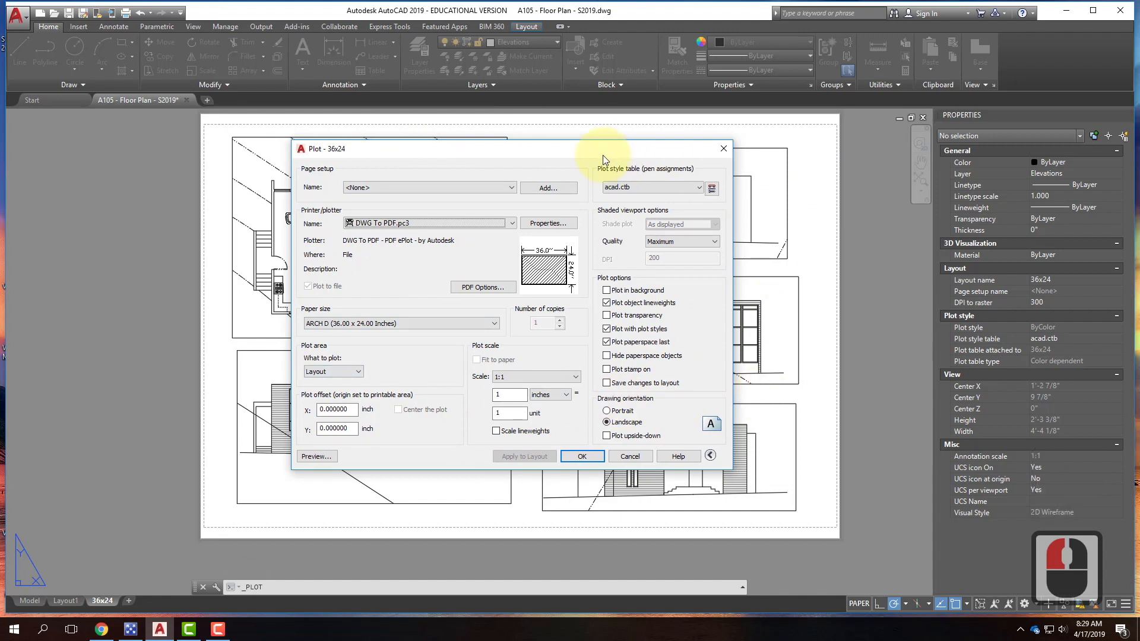
click(582, 457)
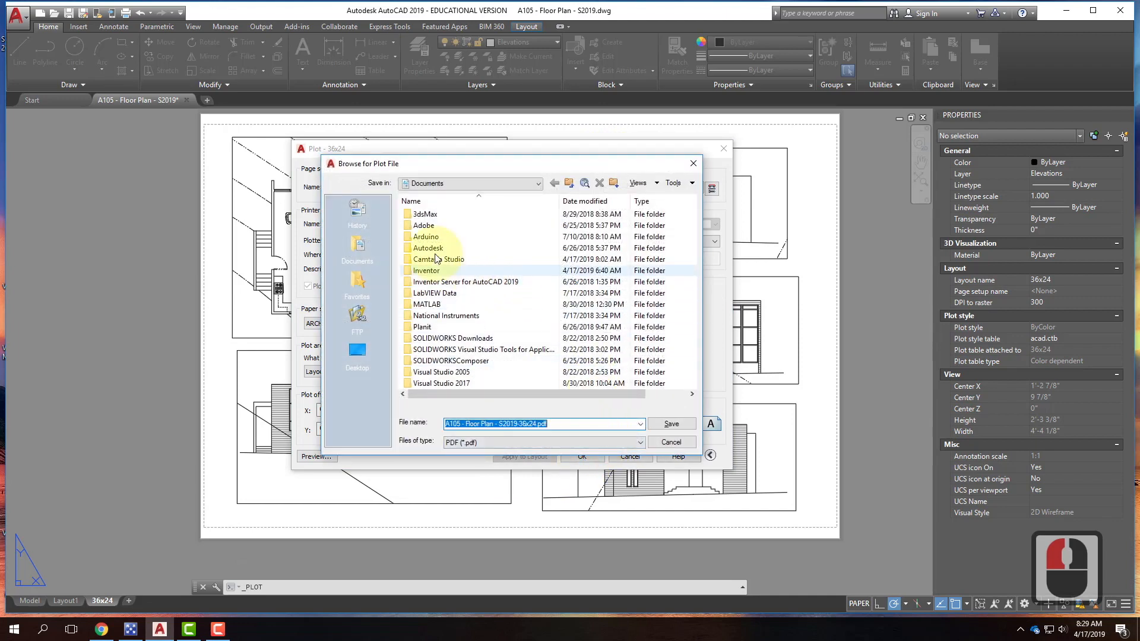
click(357, 351)
click(532, 424)
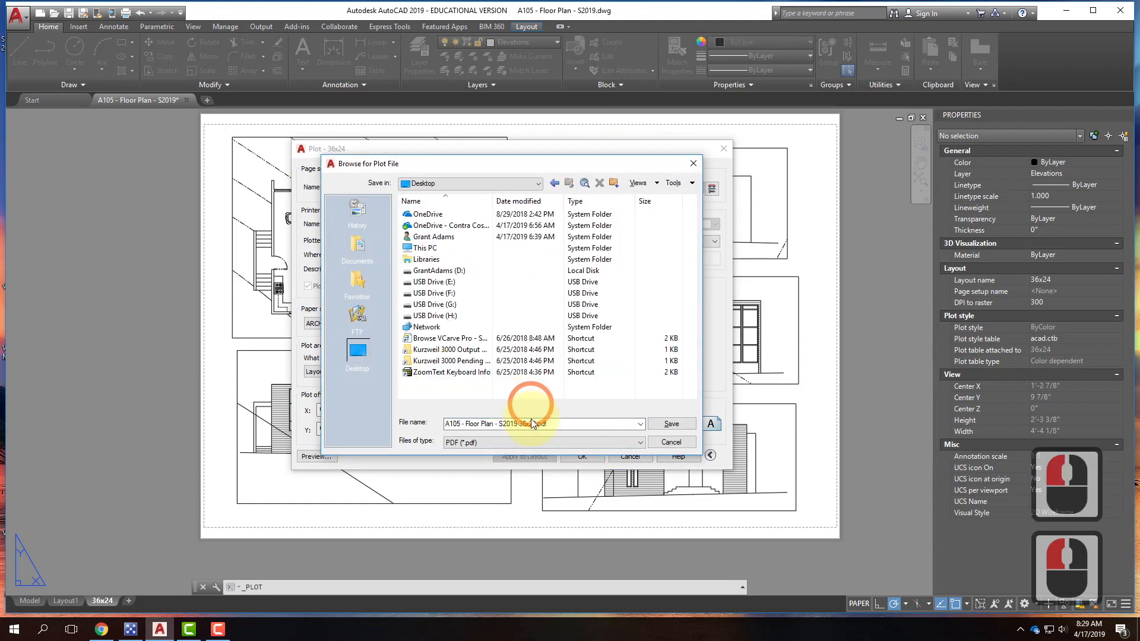
click(672, 424)
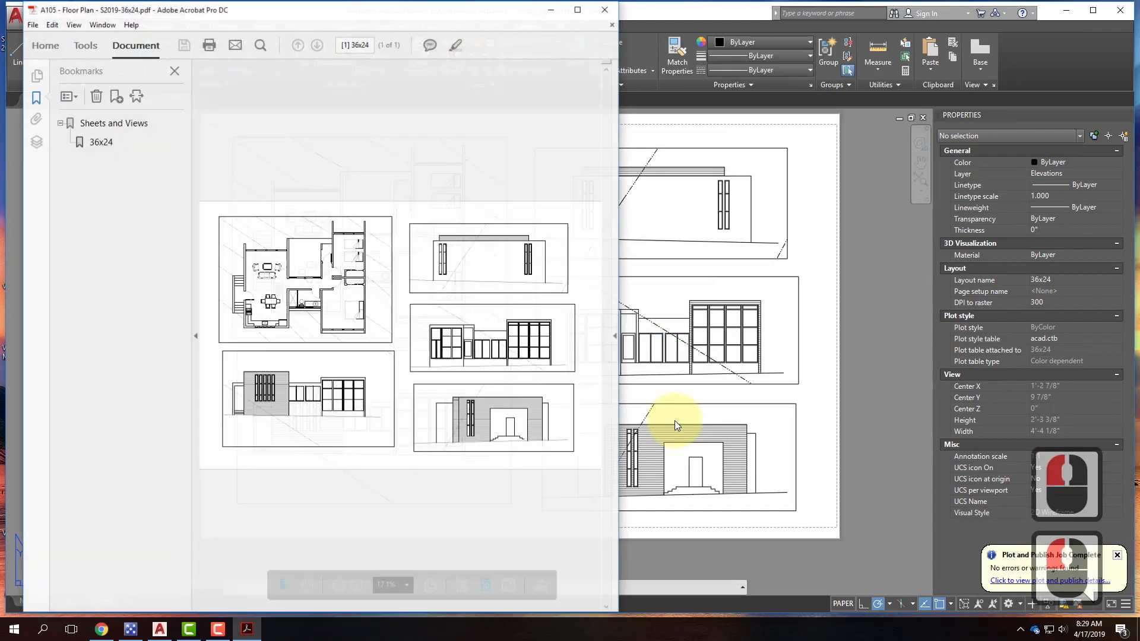
Step: Enlarge the plotted PDF's window, examine the floor plan and elevations on the sheet, and return to the AutoCAD layout
drag(620, 457, 1033, 440)
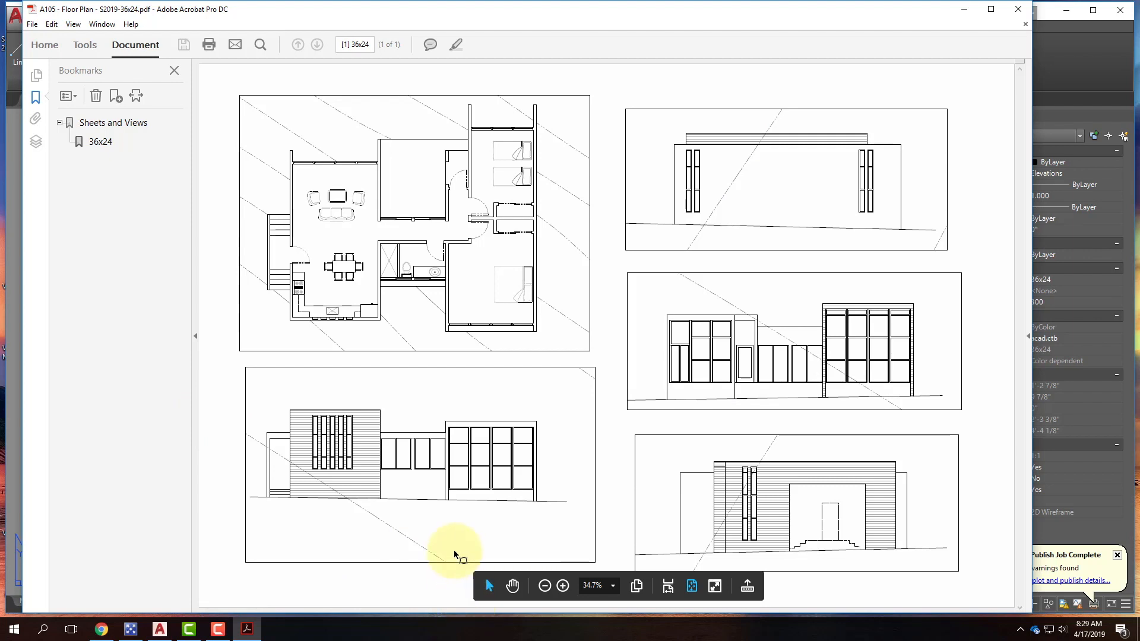
click(967, 10)
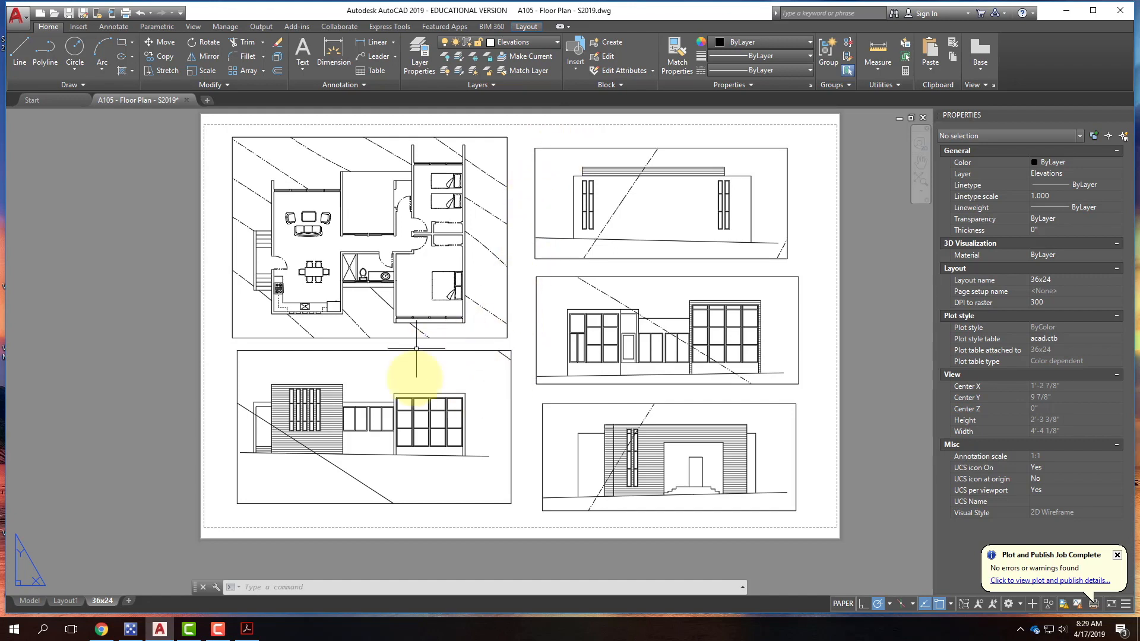
Step: Activate the elevation viewport below the floor plan and freeze the Topography layer in that viewport only
double_click(447, 371)
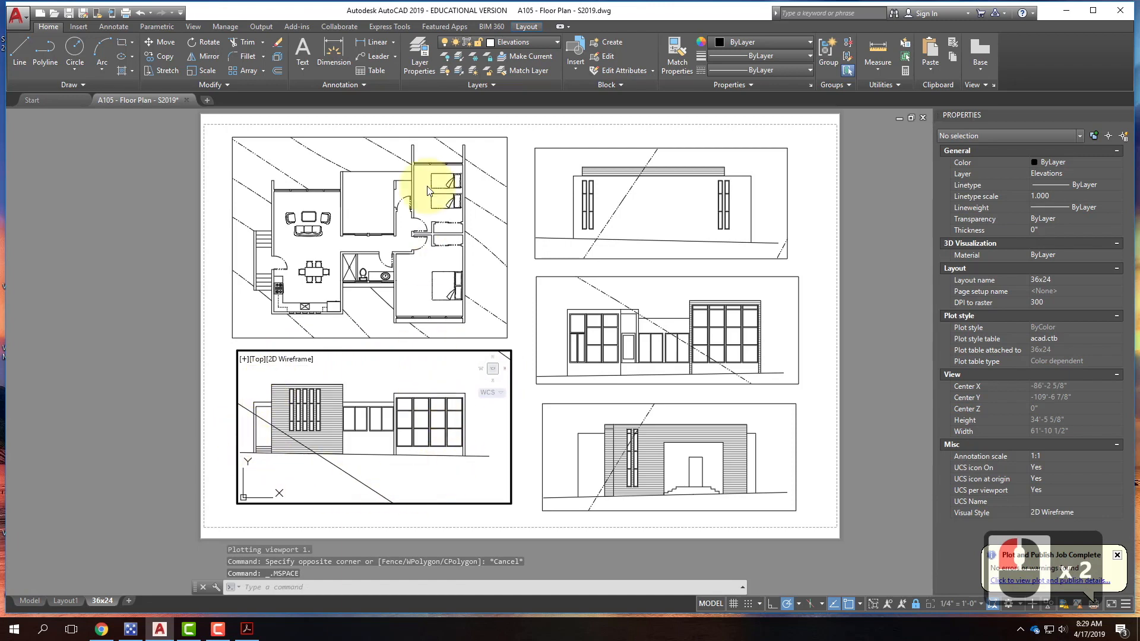
click(419, 56)
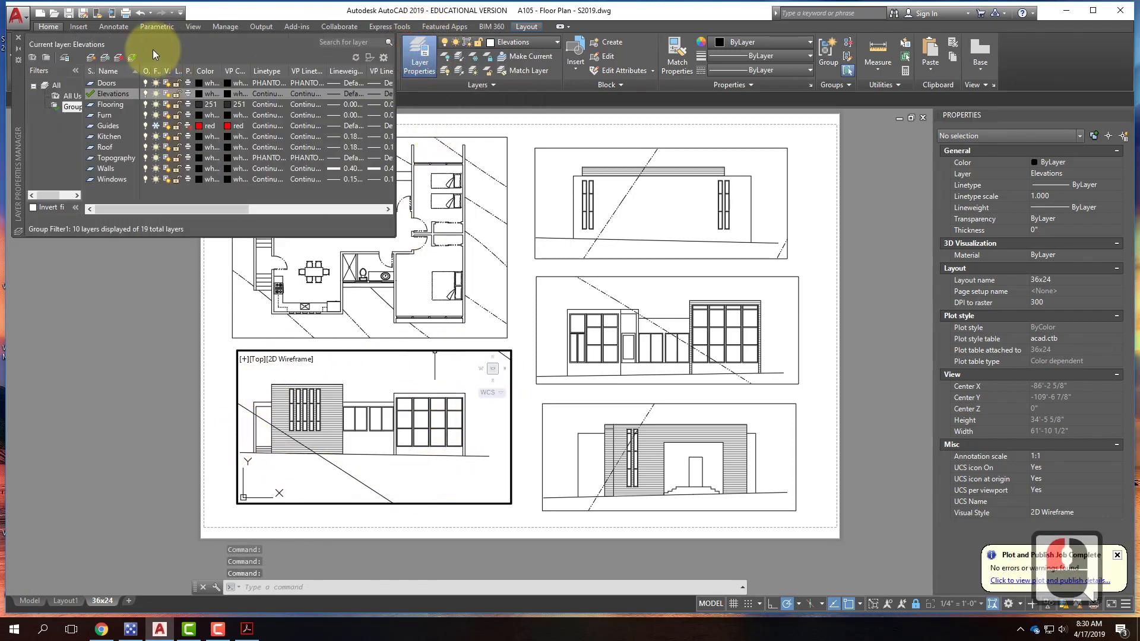
drag(18, 84, 113, 251)
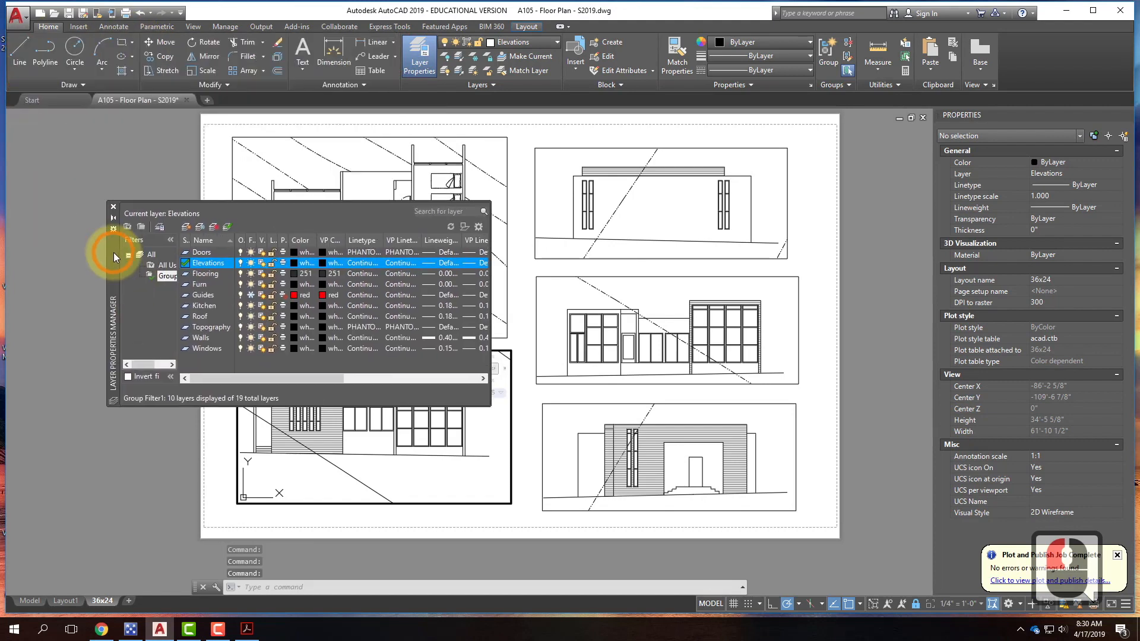
click(267, 239)
drag(272, 239, 304, 239)
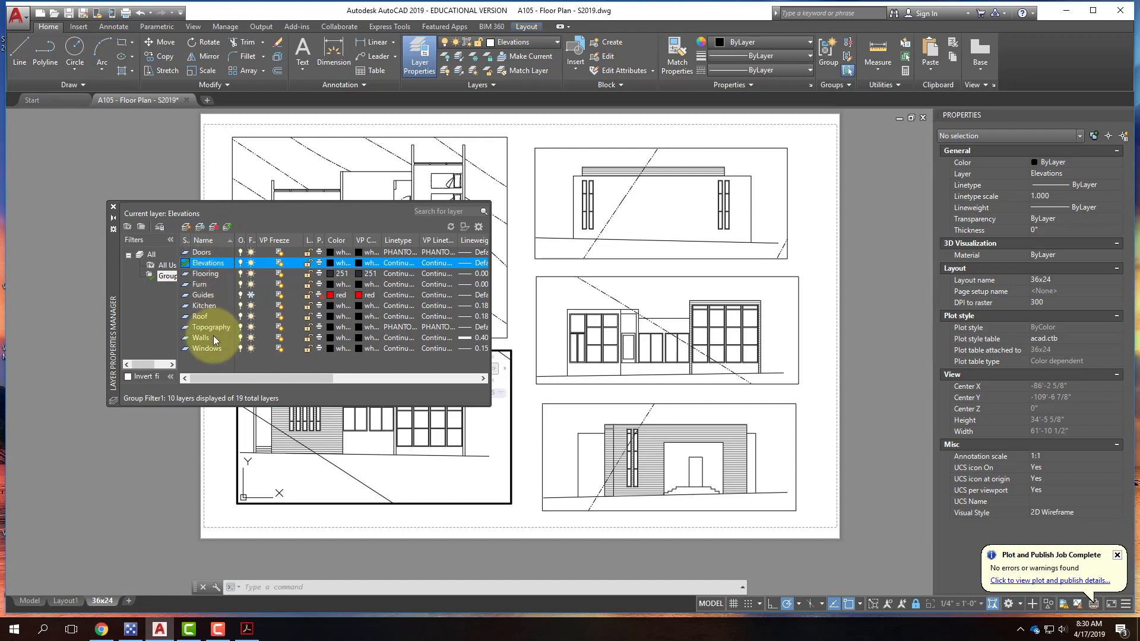
click(280, 327)
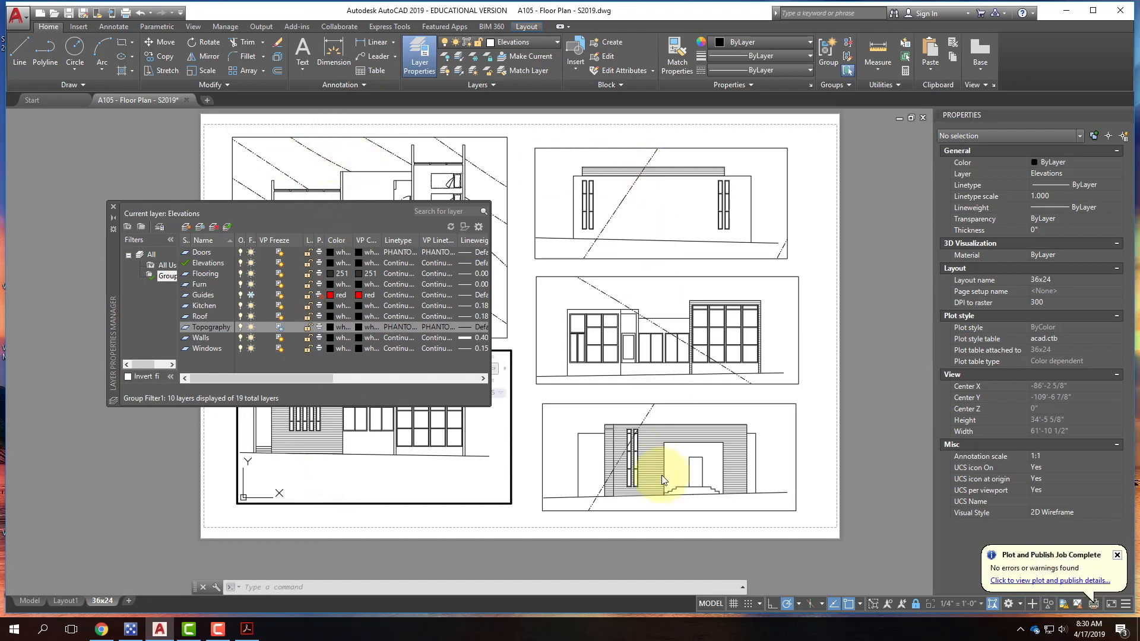
Step: Freeze the Topography layer individually in each of the three right-column elevation viewports, and close the layer manager
click(769, 181)
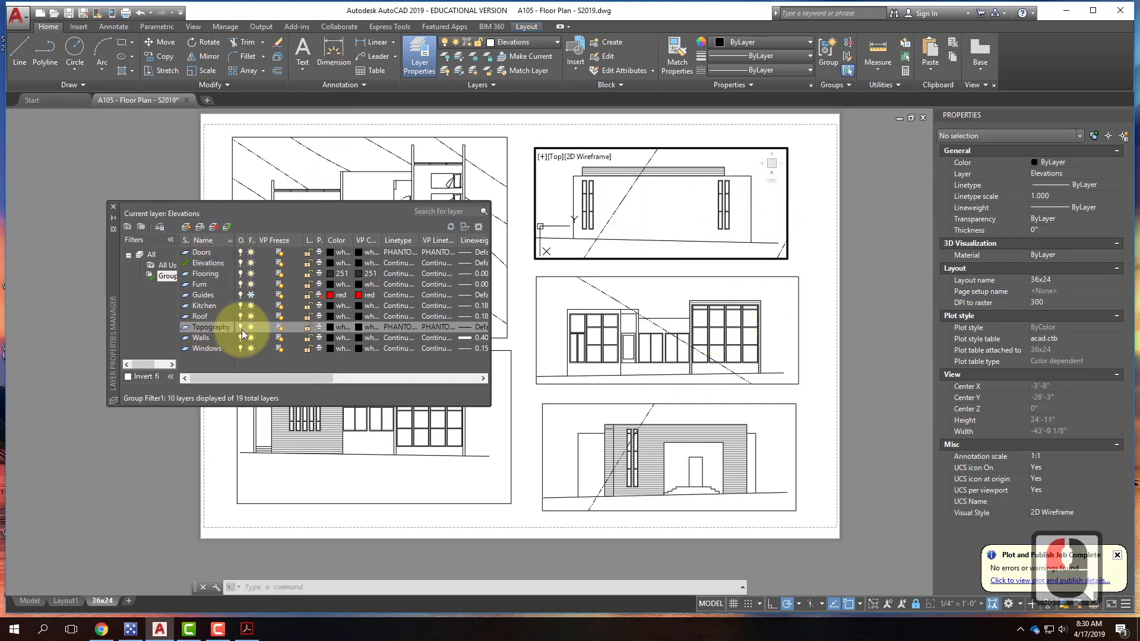
click(280, 329)
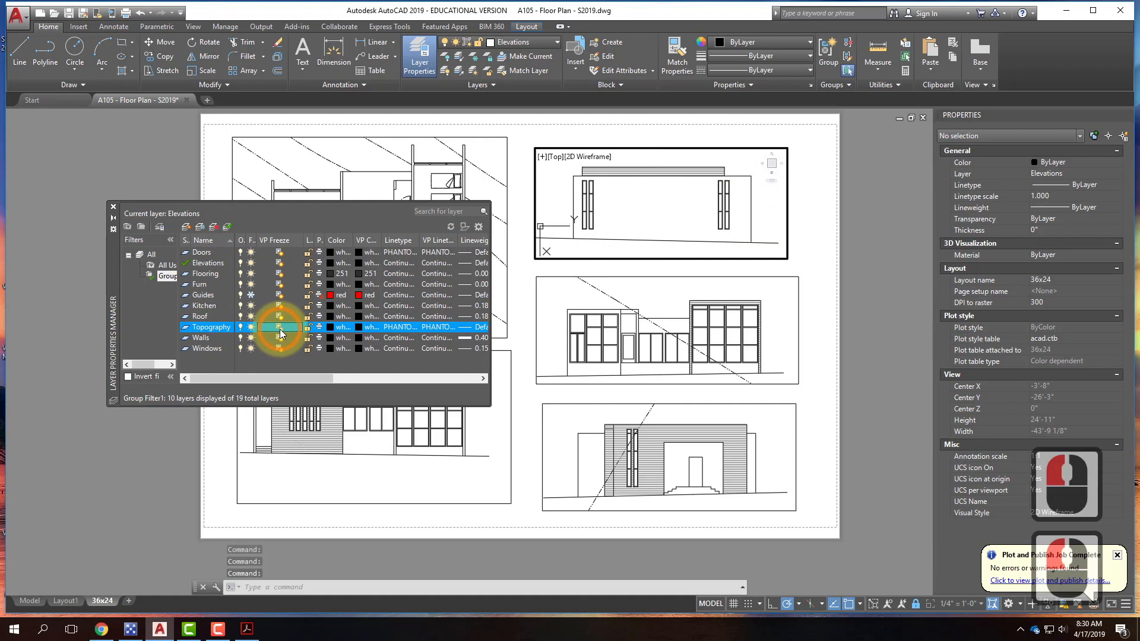
click(678, 296)
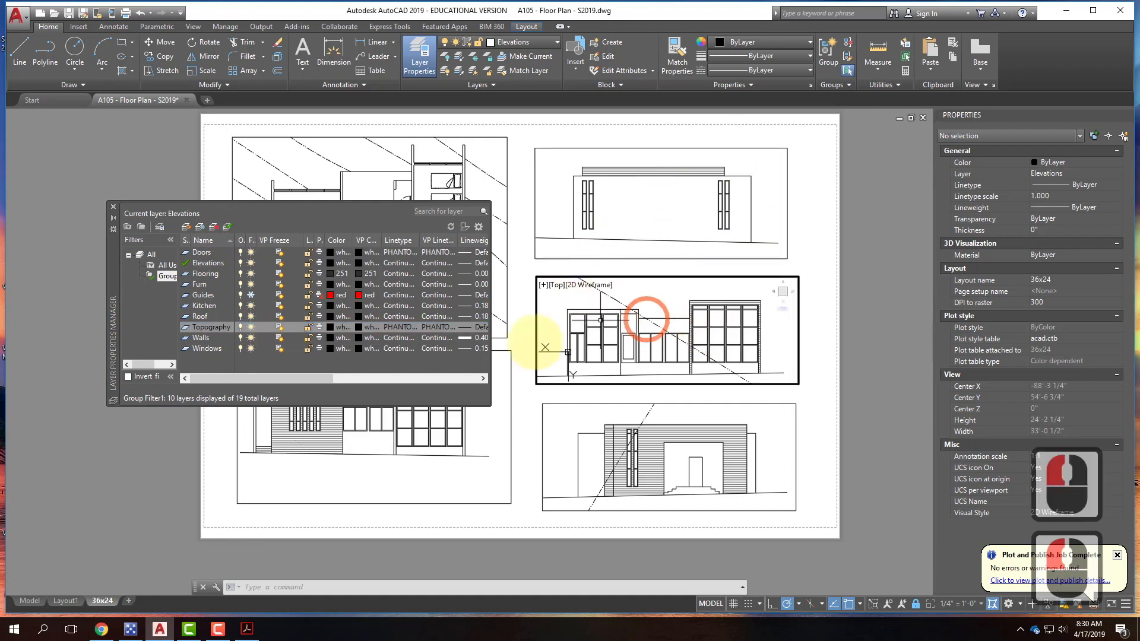
click(280, 329)
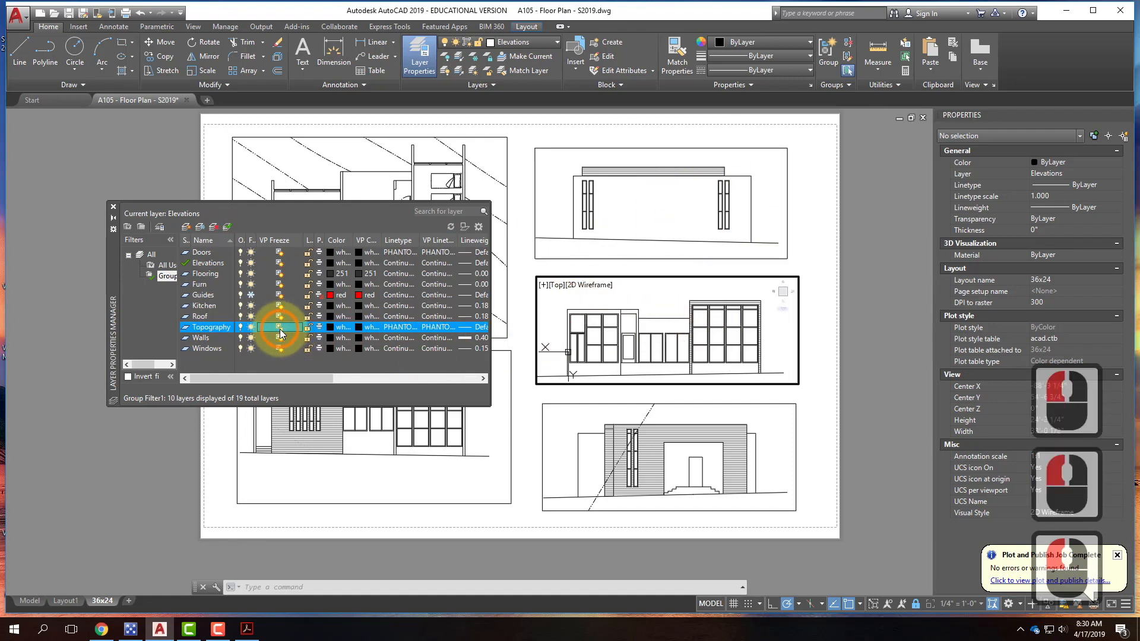
click(569, 437)
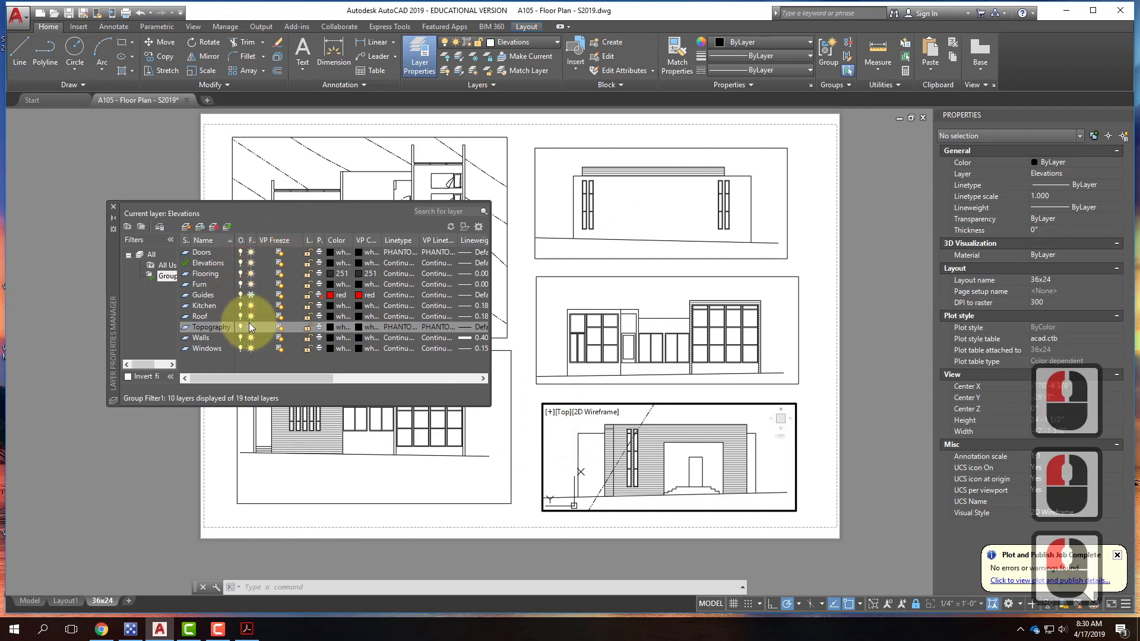
click(280, 327)
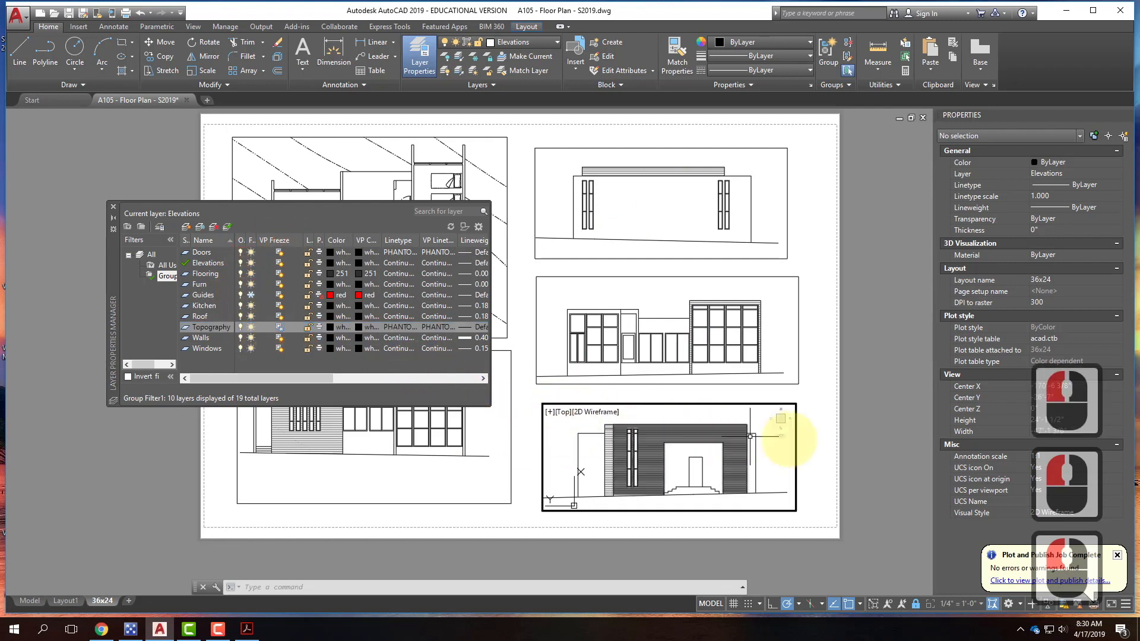
click(113, 207)
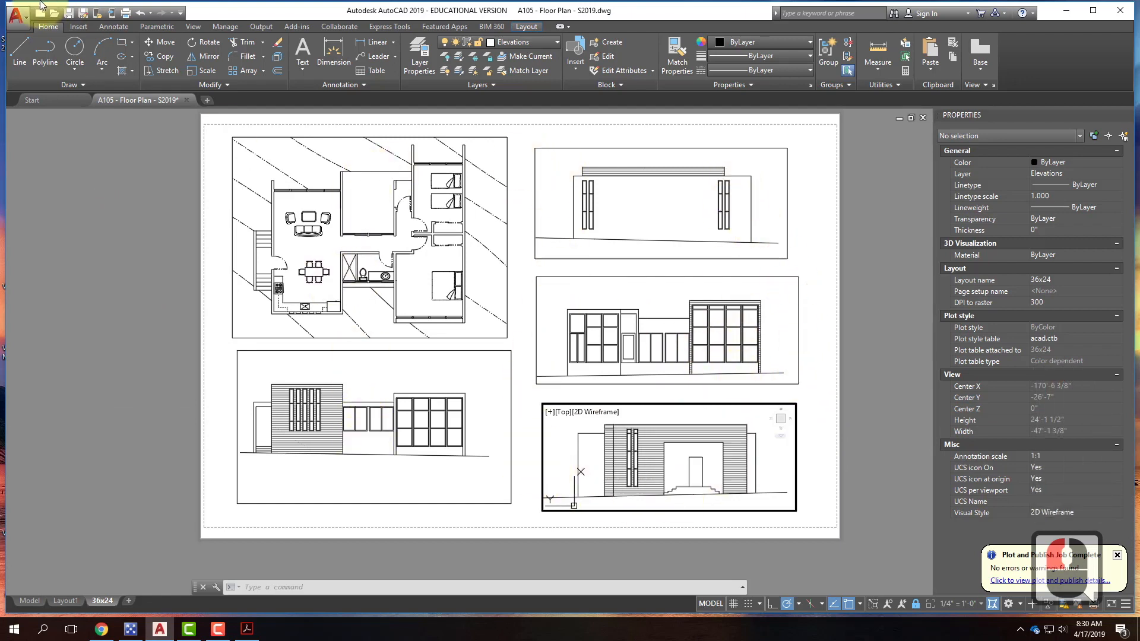
Step: Close the earlier PDF and replot the layout, overwriting A105 - Floor Plan - S2019-36x24.pdf on the Desktop
click(127, 12)
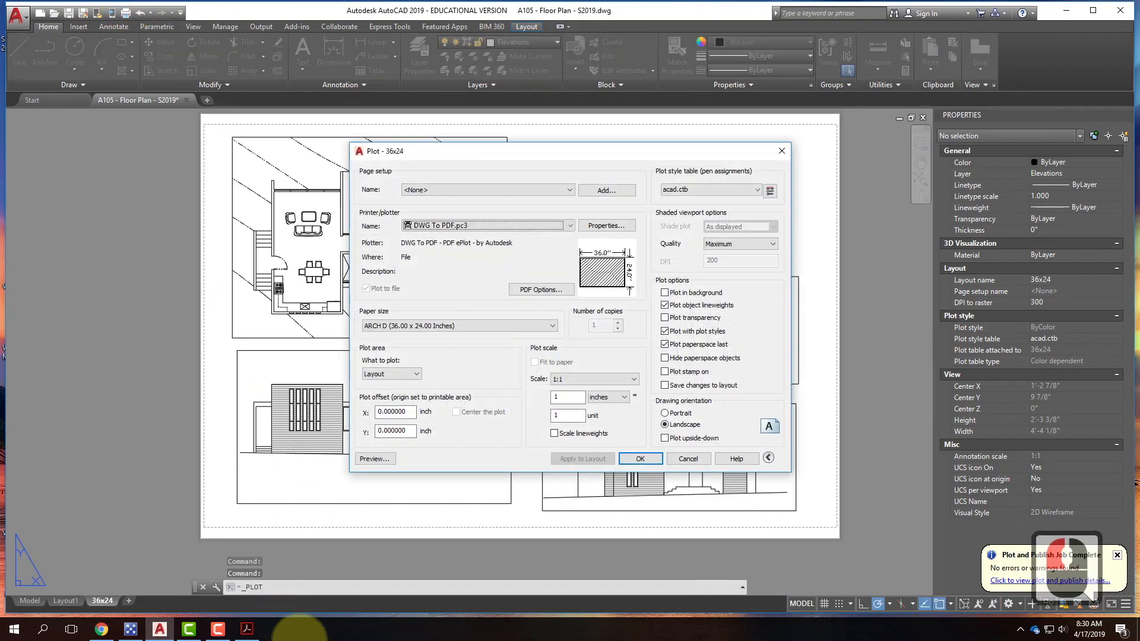
click(247, 629)
click(1017, 11)
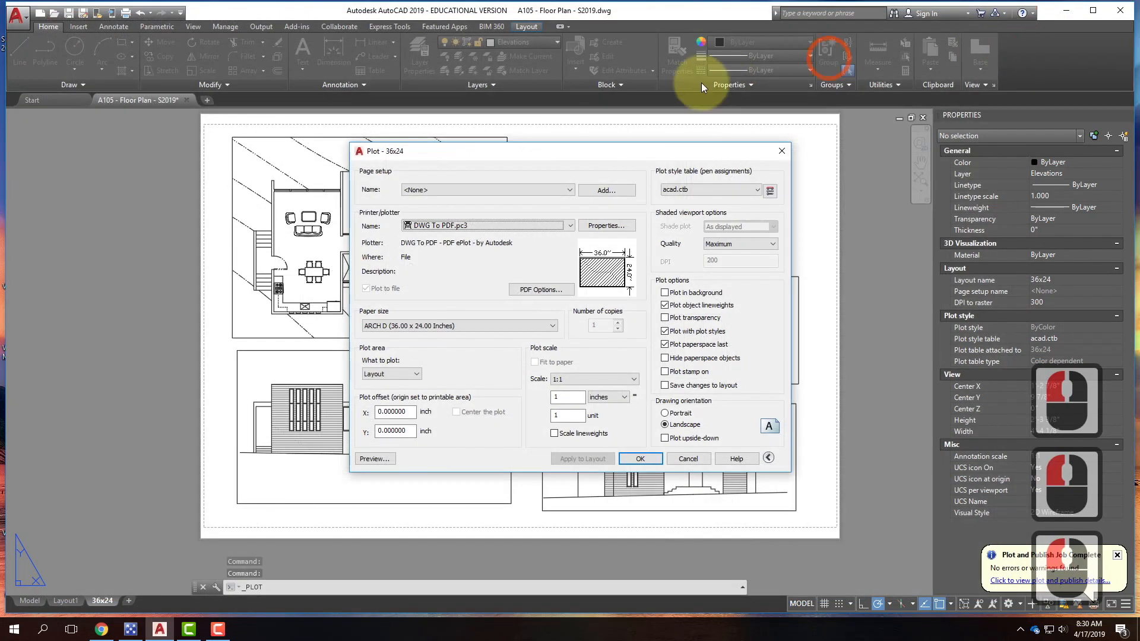
click(649, 461)
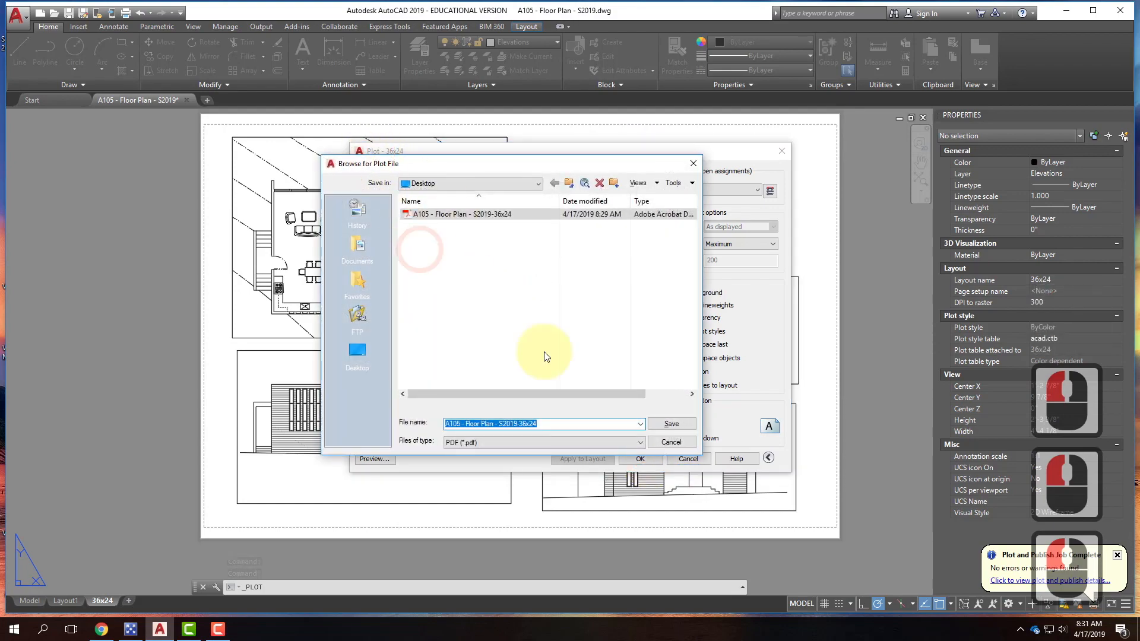
click(674, 424)
click(594, 323)
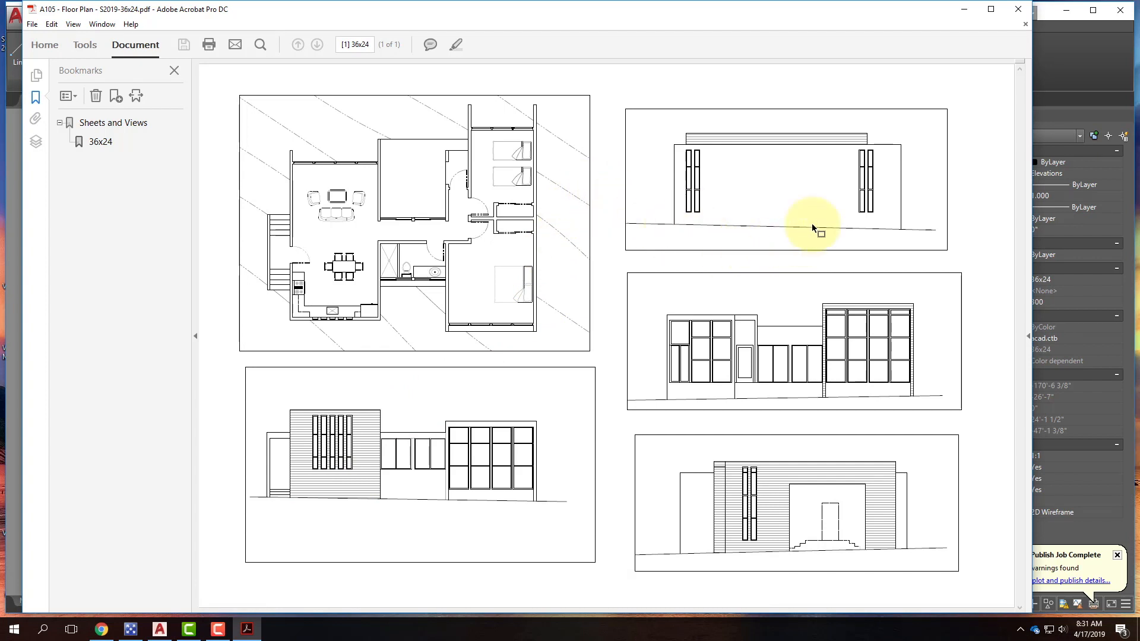
Step: Examine the replotted PDF up close, checking the linework of the floor plan and the uppermost right-column elevation, and close it
scroll(890, 122, up, 1)
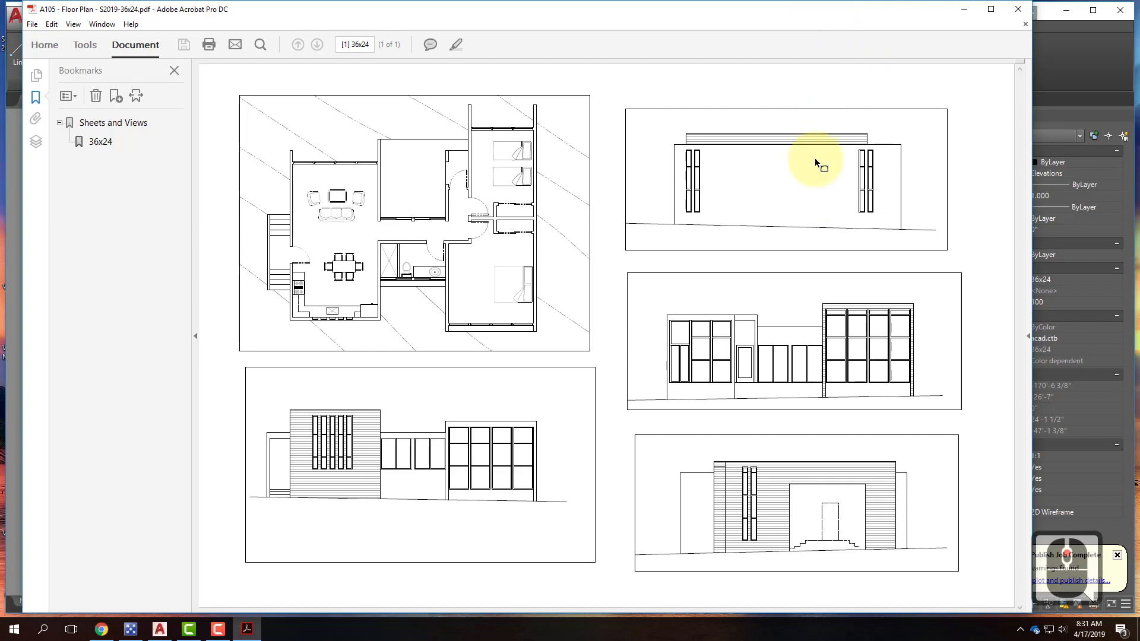
ctrl+scroll(817, 162, up, 4)
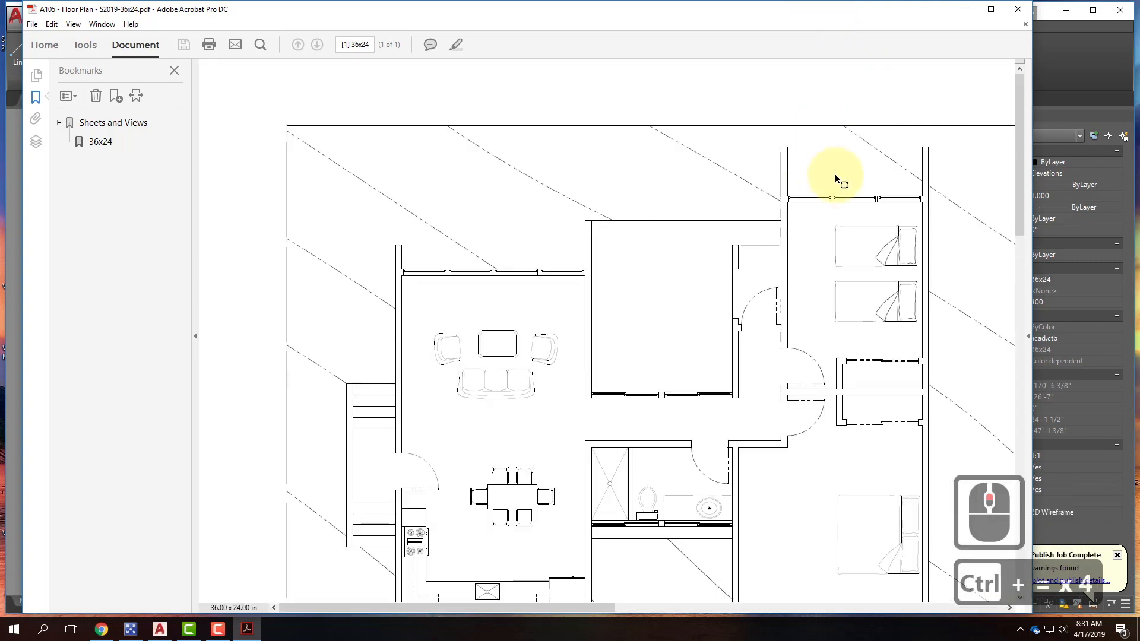
drag(882, 209, 205, 213)
drag(830, 203, 381, 211)
drag(756, 276, 521, 231)
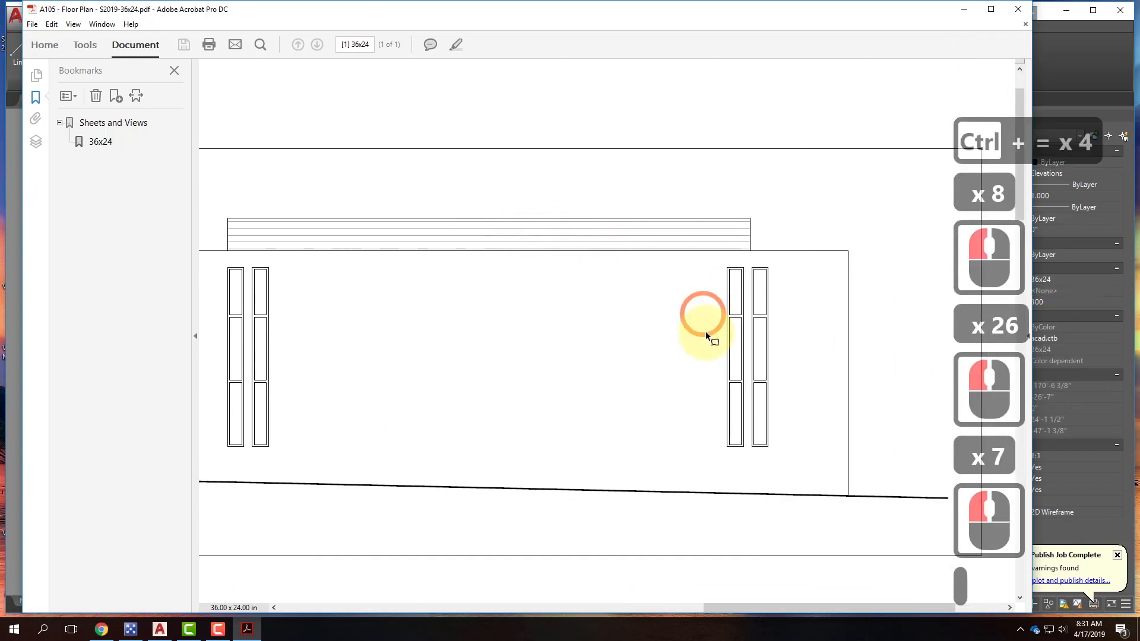
scroll(663, 347, down, 2)
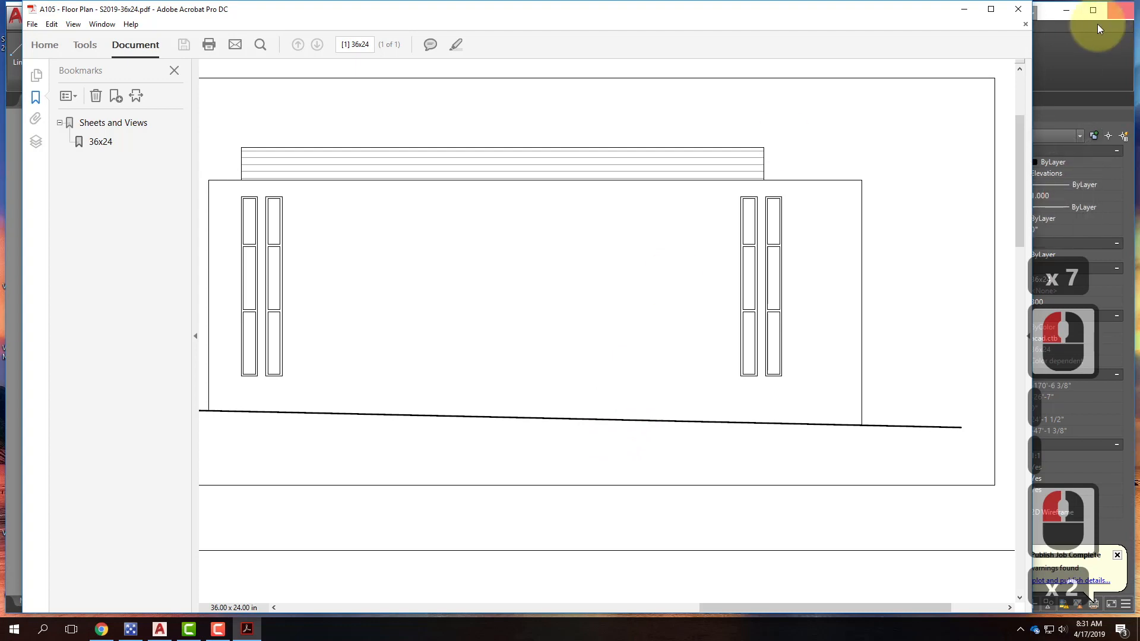
click(1014, 16)
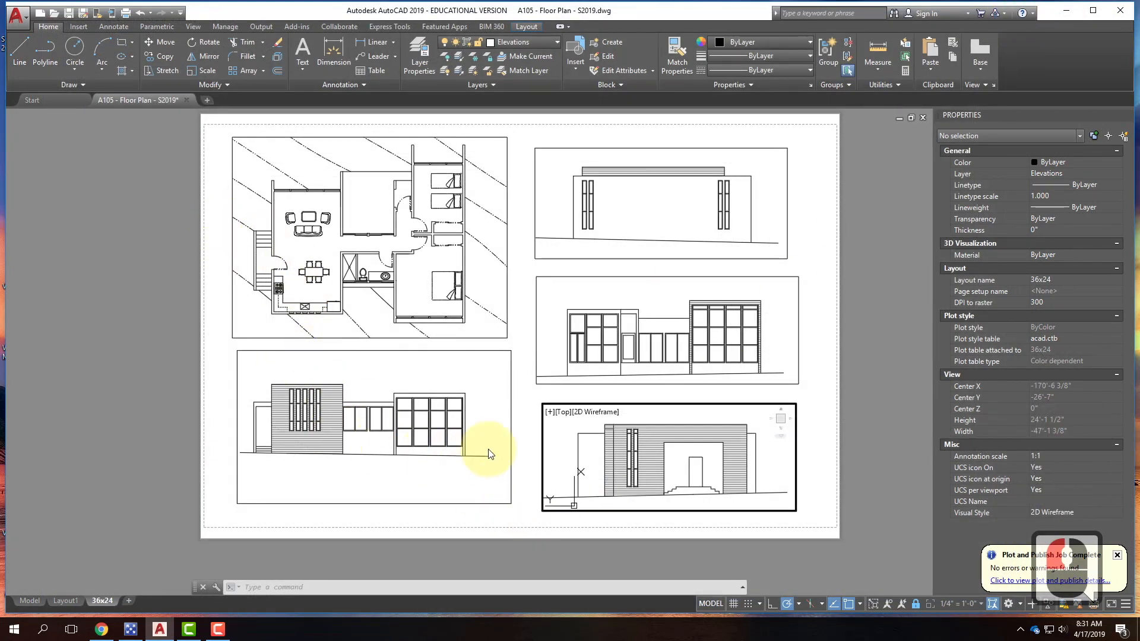
Step: Return to paper space and create a new layer named NoPrint
double_click(521, 415)
double_click(516, 285)
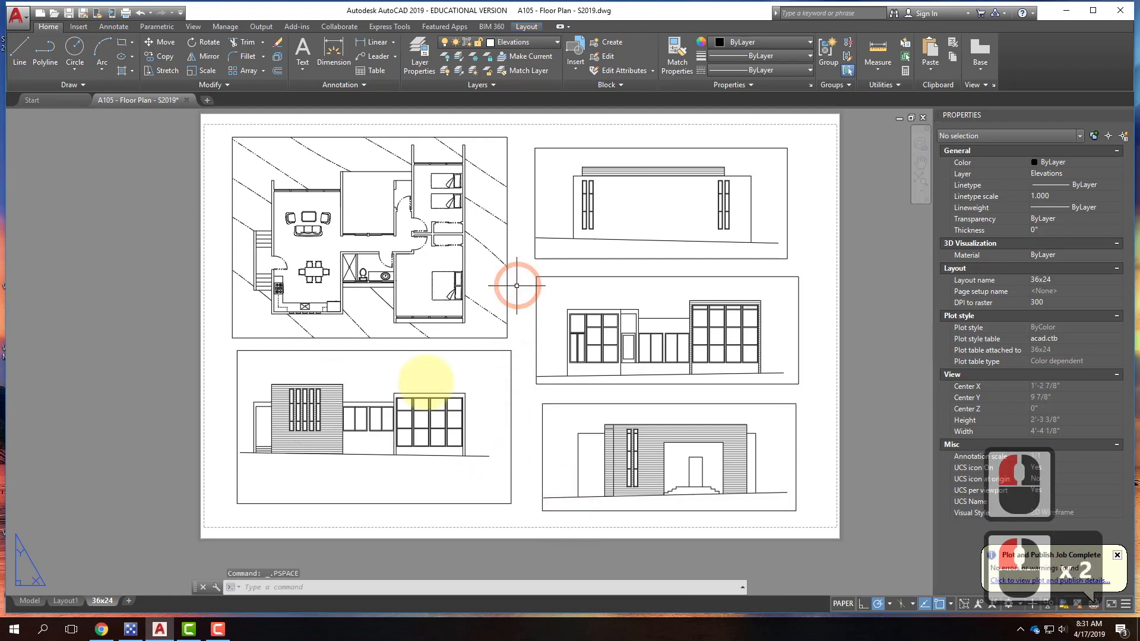
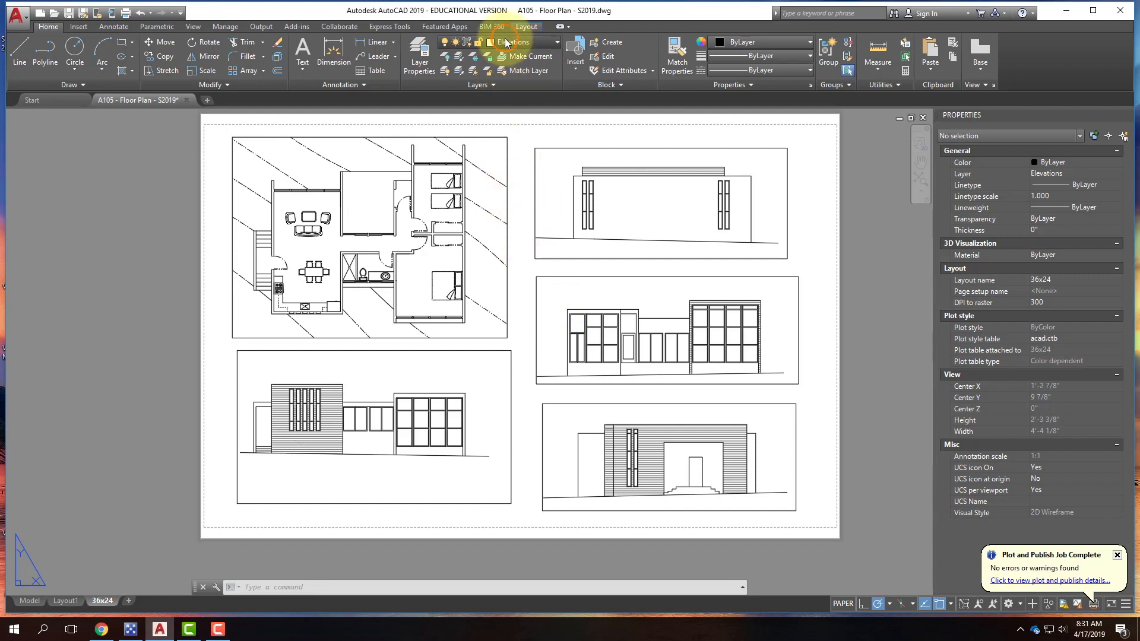
click(507, 43)
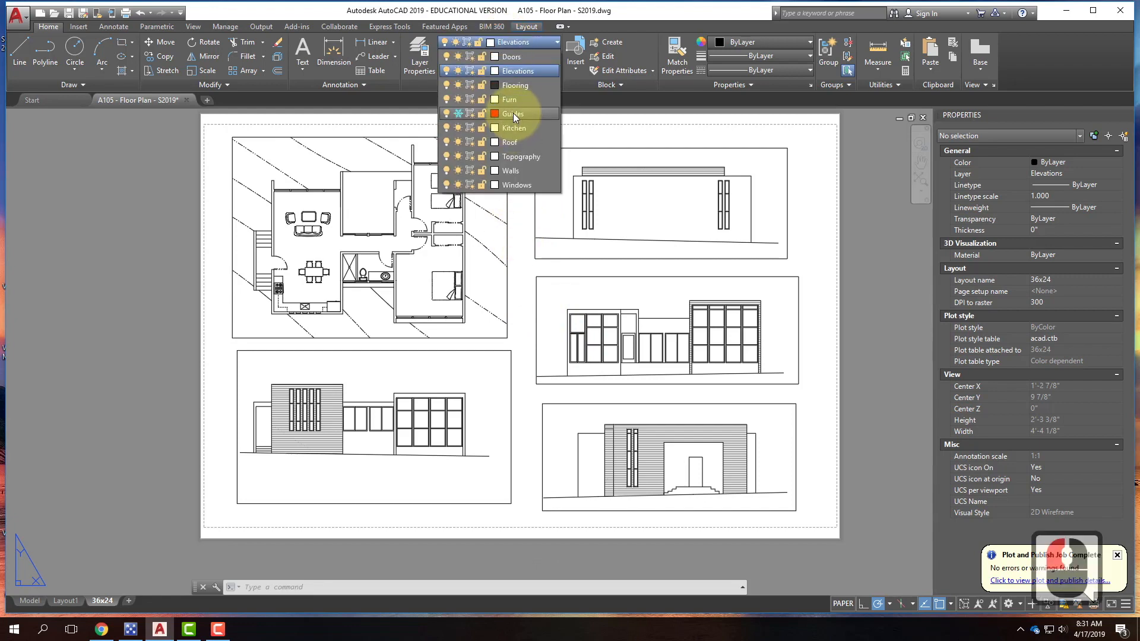
click(419, 50)
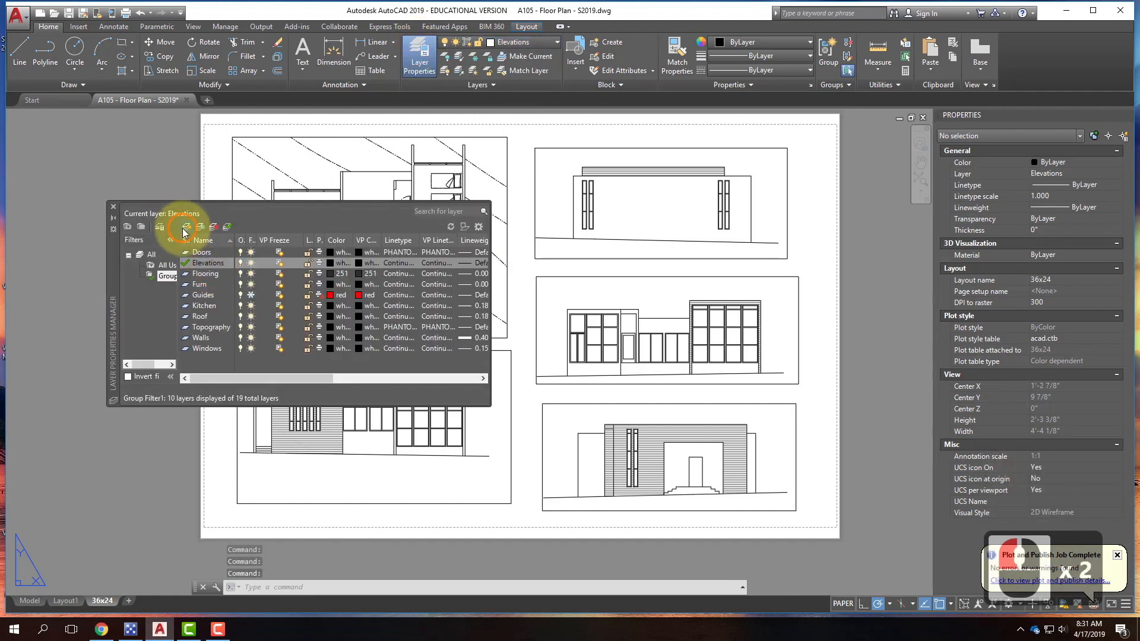
click(185, 227)
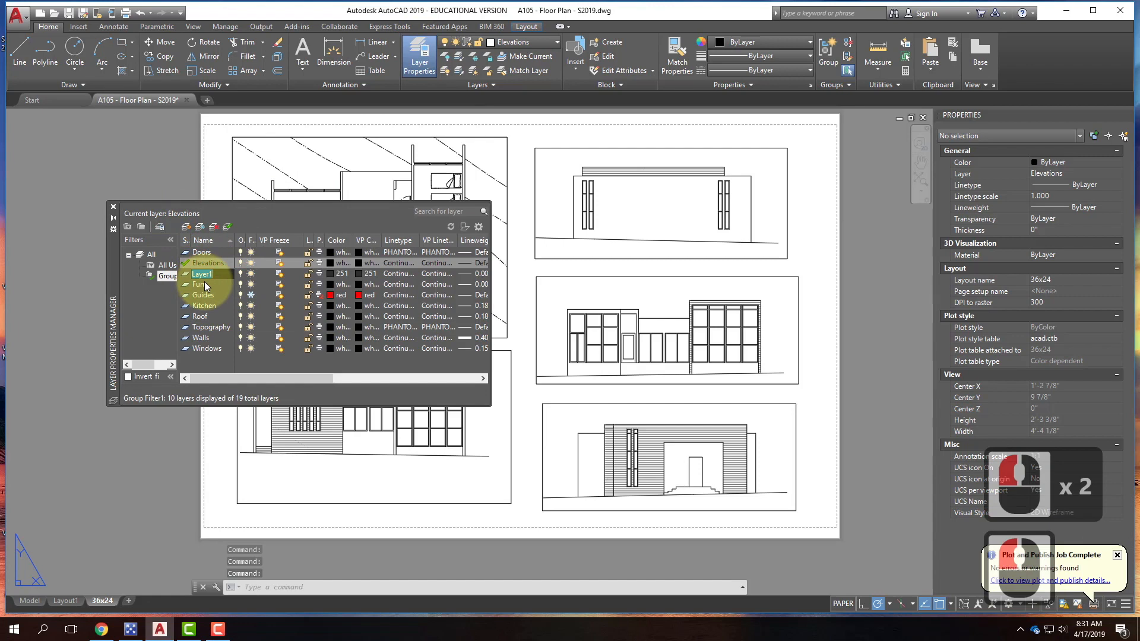
text(NoPrint)
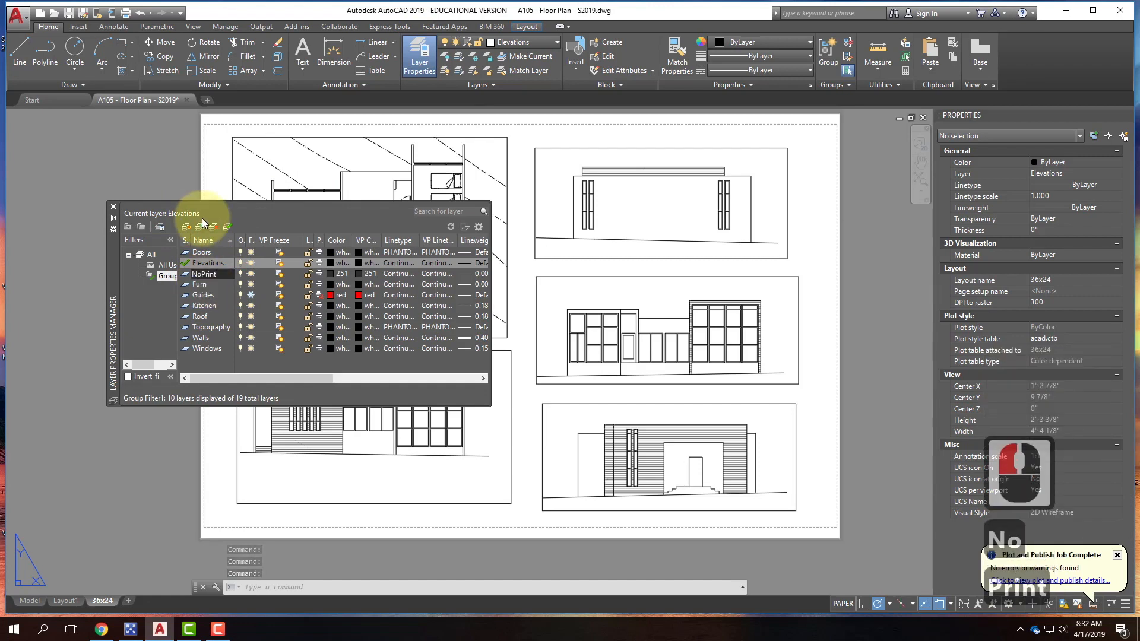
Step: Set the NoPrint layer's colour to green, make the layer non-plotting, and close the layer manager
click(185, 274)
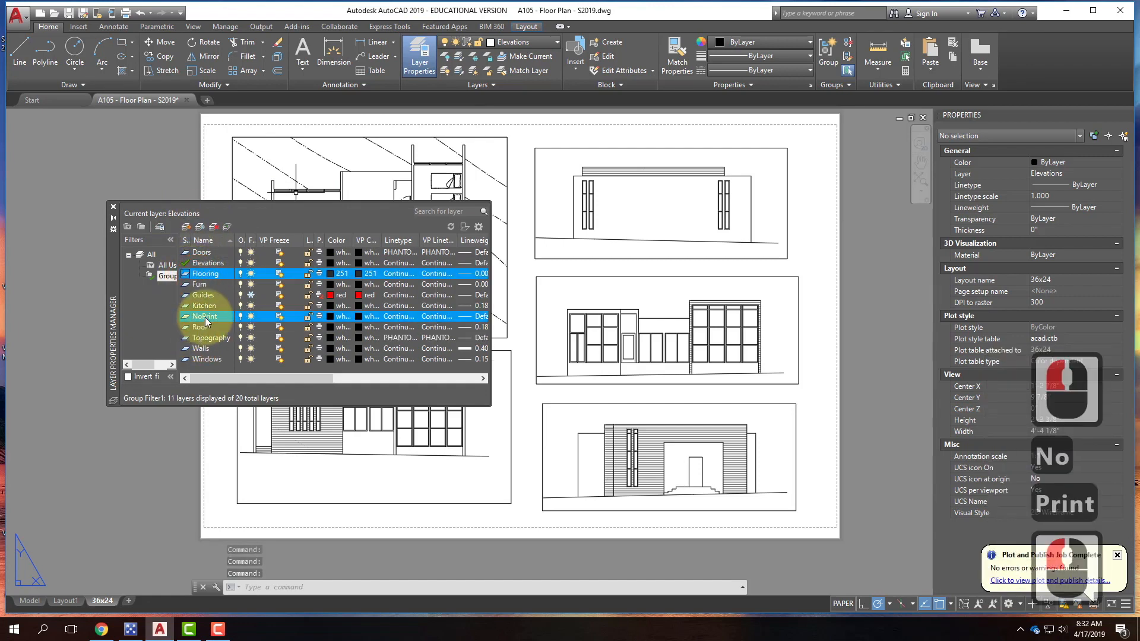
click(206, 320)
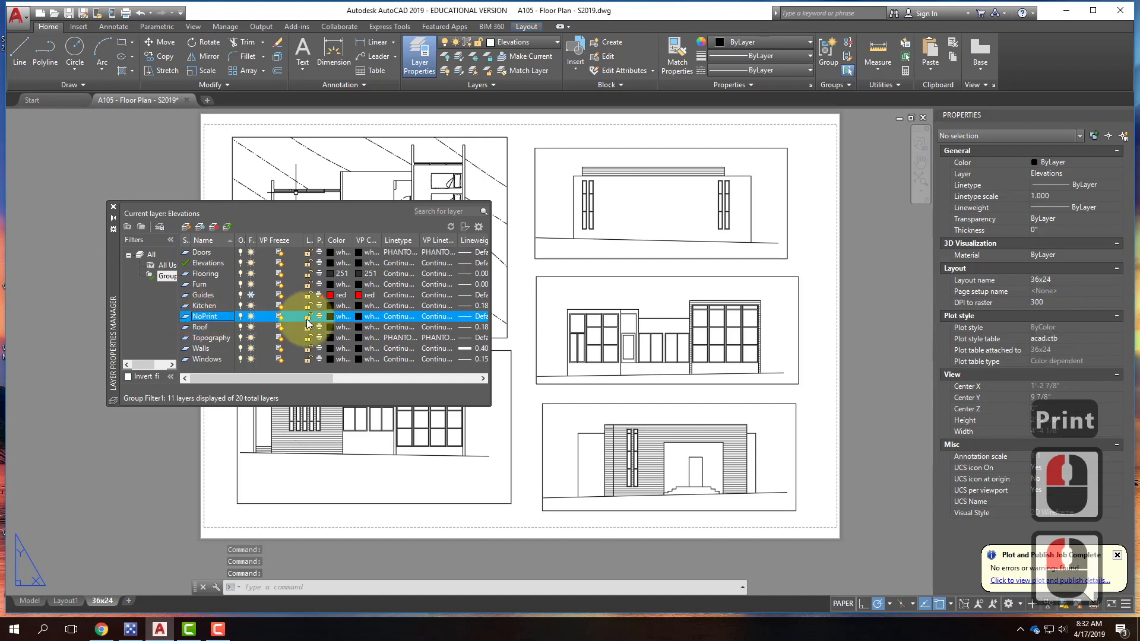
click(330, 316)
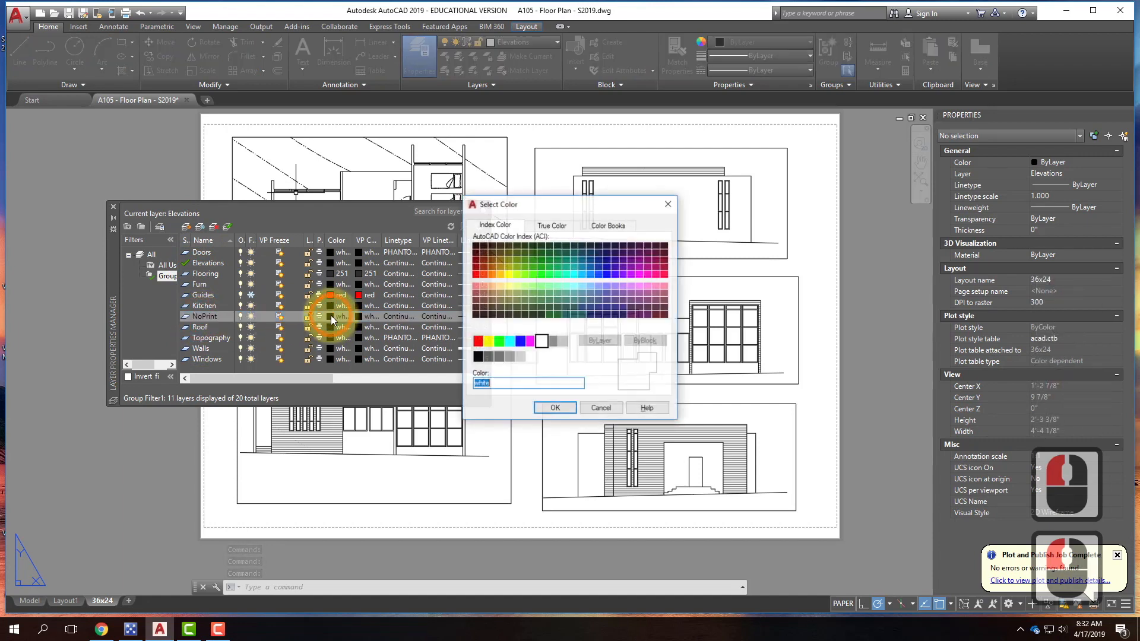
click(500, 342)
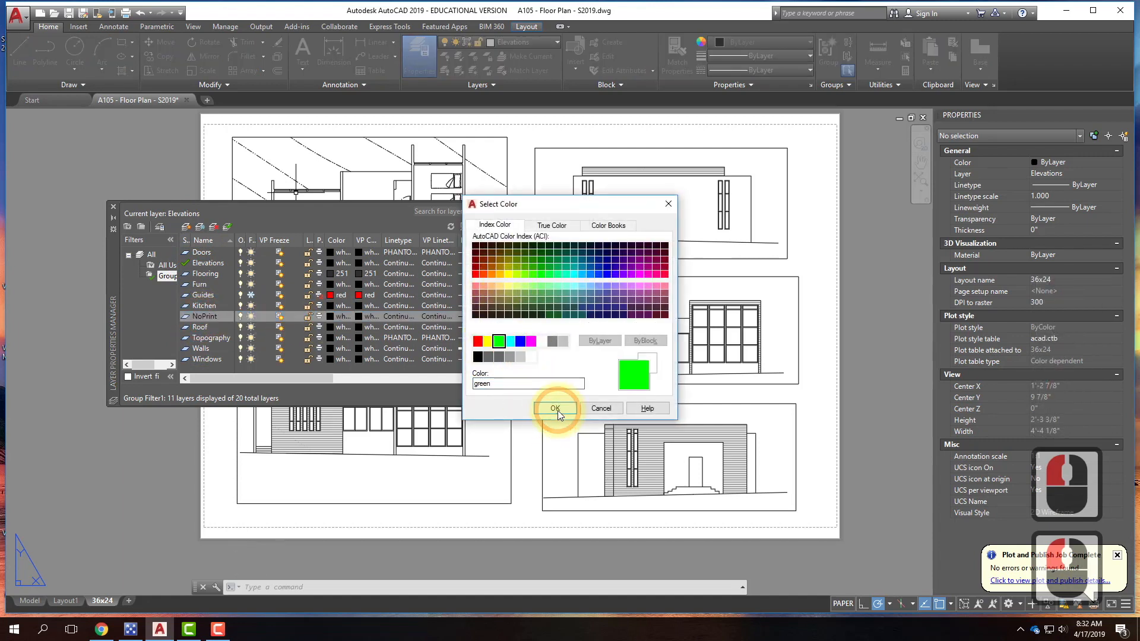
click(554, 408)
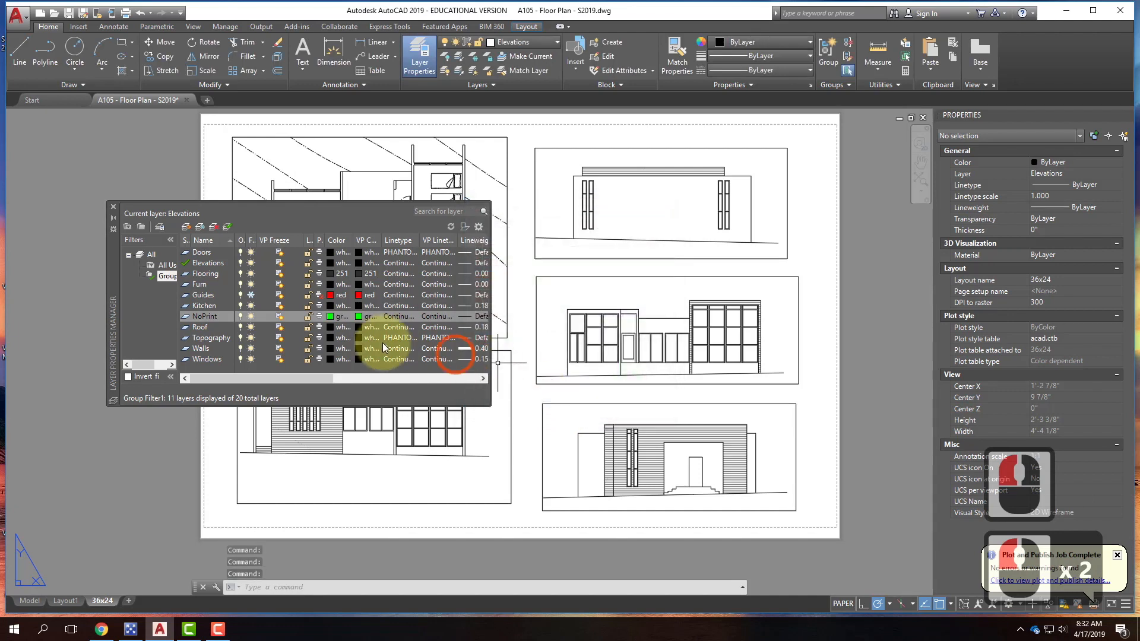
click(318, 317)
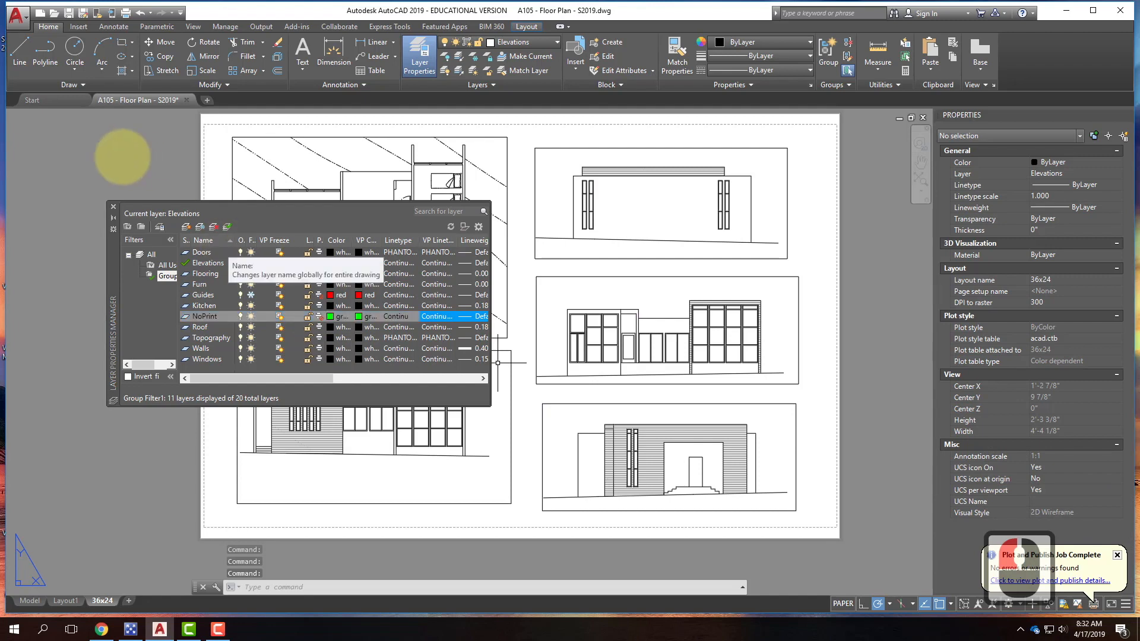
click(113, 208)
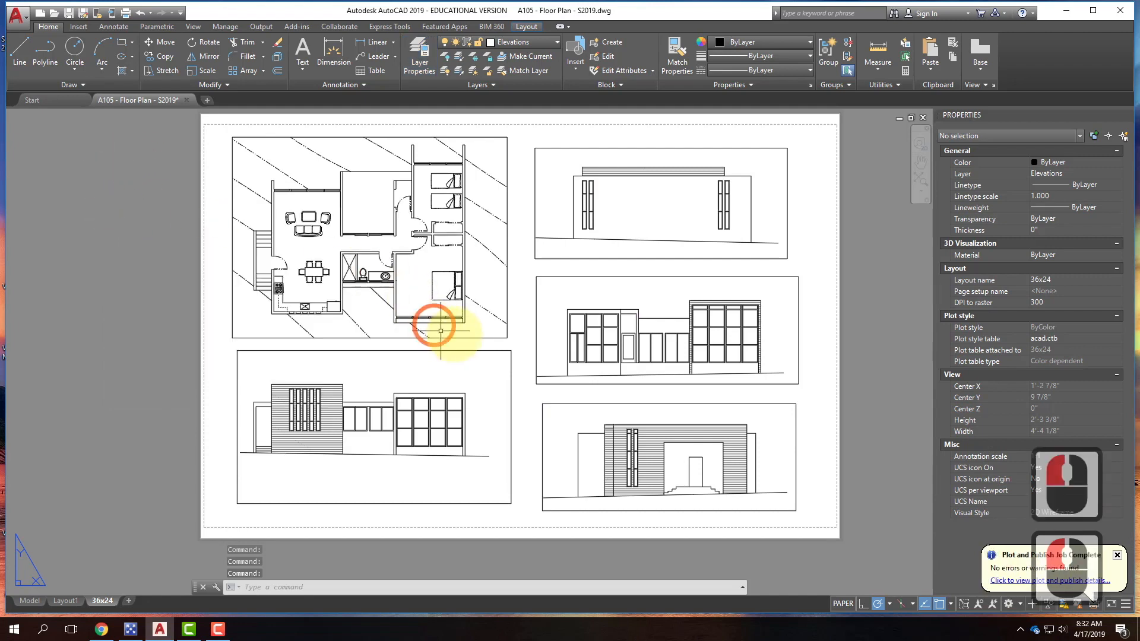
Step: Move all five layout viewports onto the NoPrint layer and clear the selection
click(552, 416)
click(504, 216)
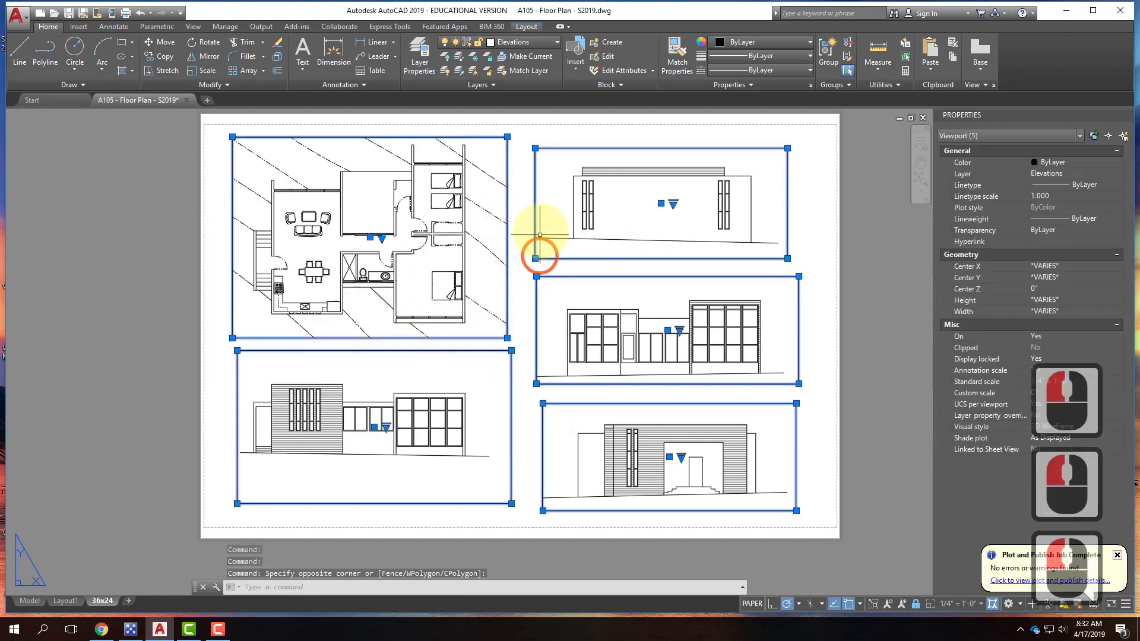
click(539, 45)
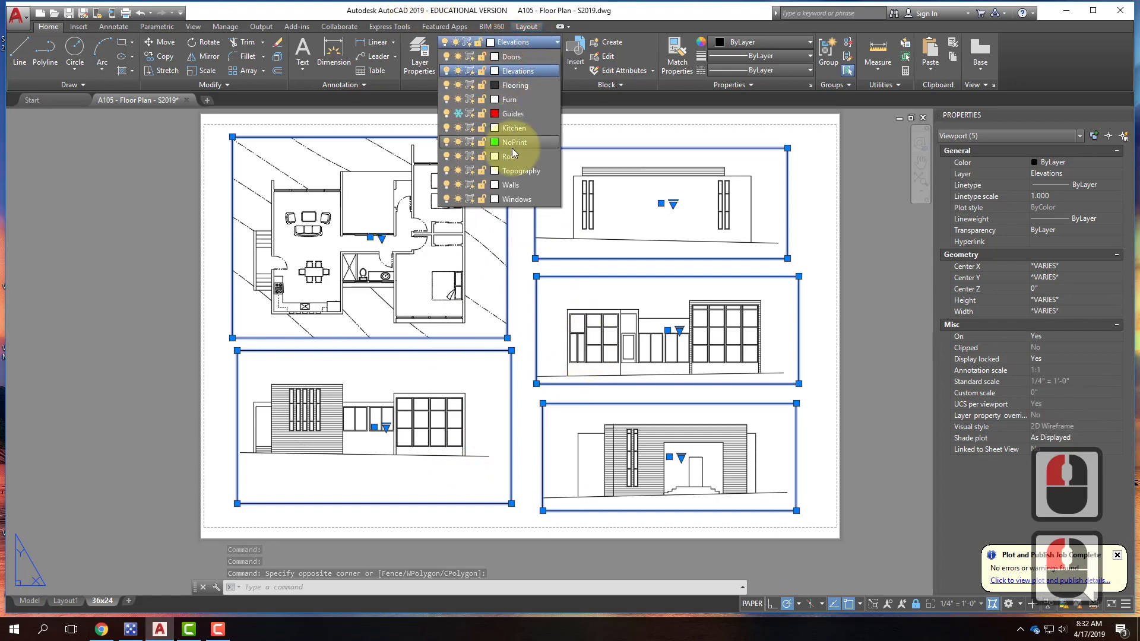
click(517, 143)
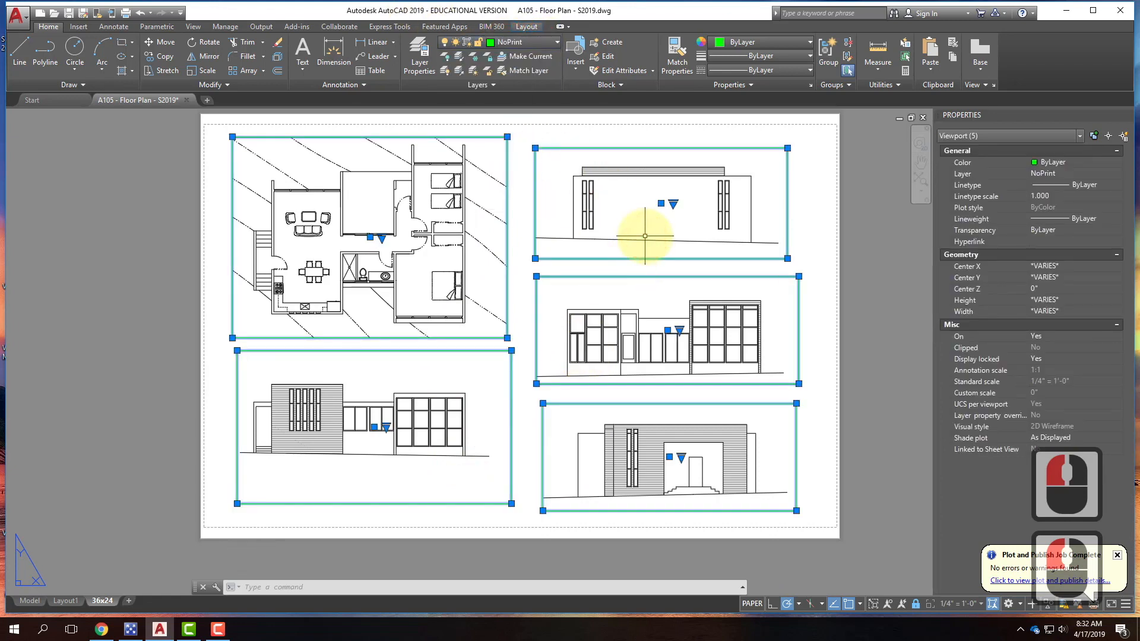
key(Escape)
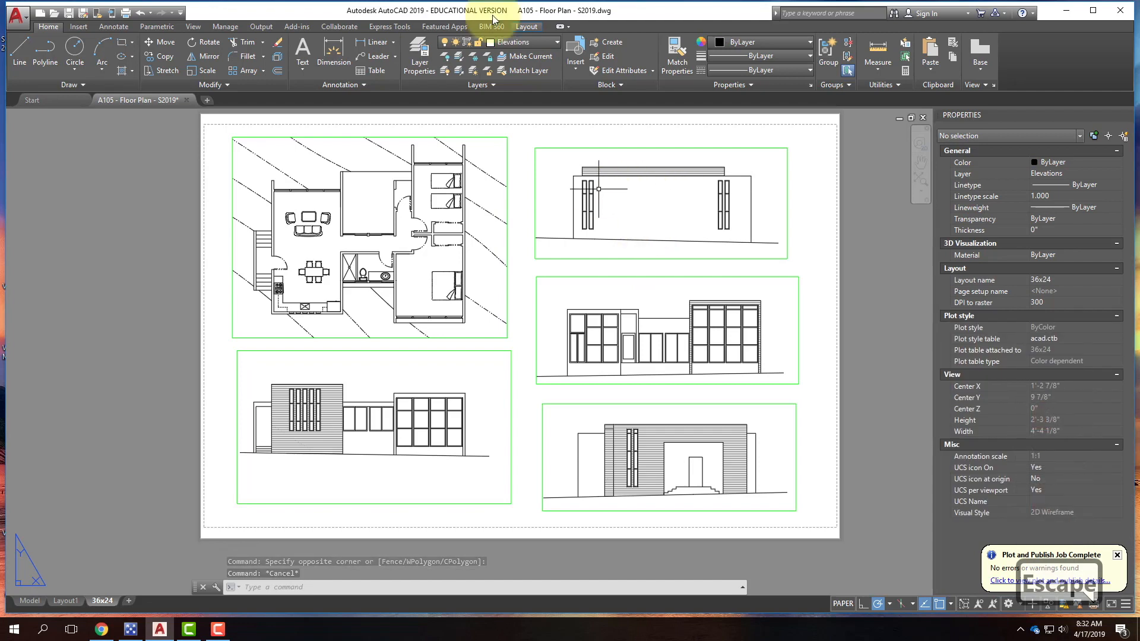
Step: Plot the 36x24 layout with DWG To PDF.pc3, overwriting A105 - Floor Plan - S2019-36x24.pdf on the Desktop
click(126, 14)
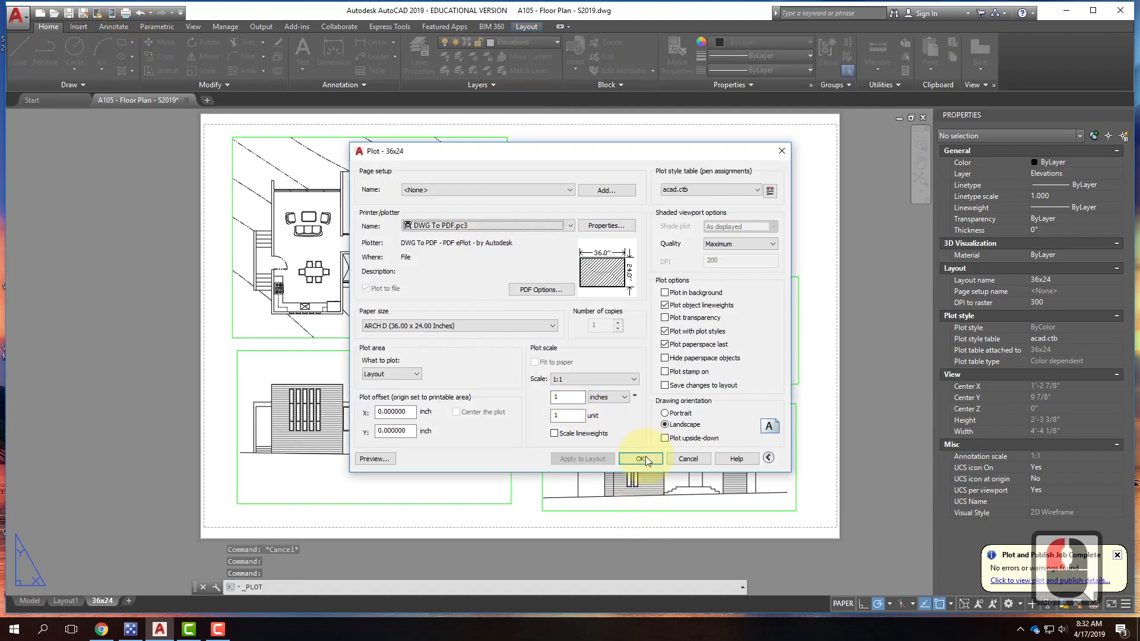
click(641, 459)
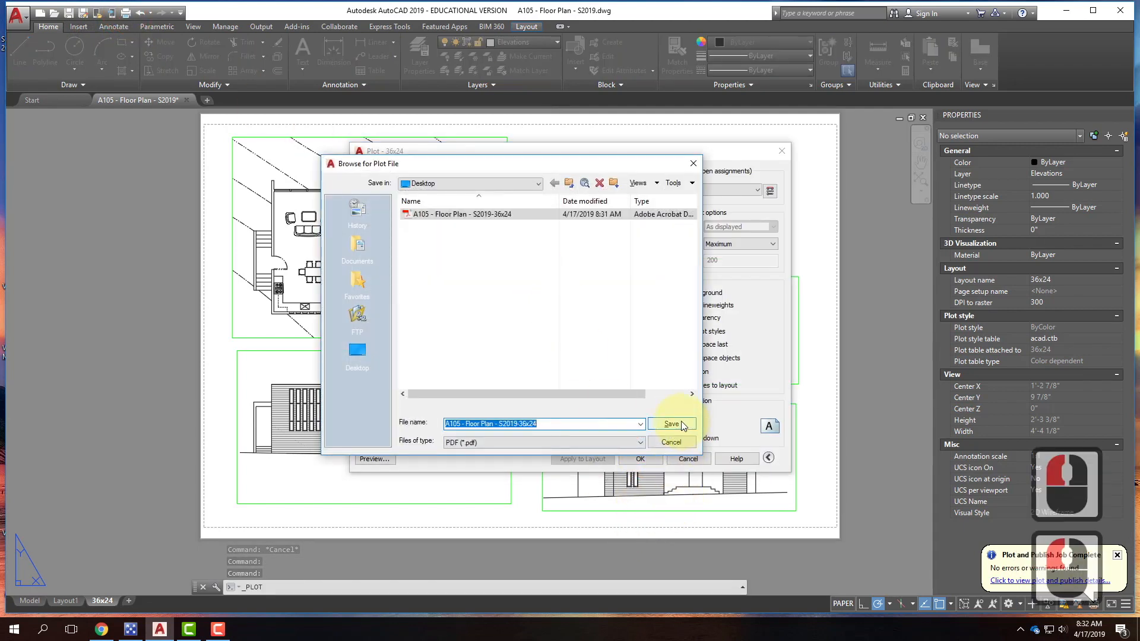
click(680, 425)
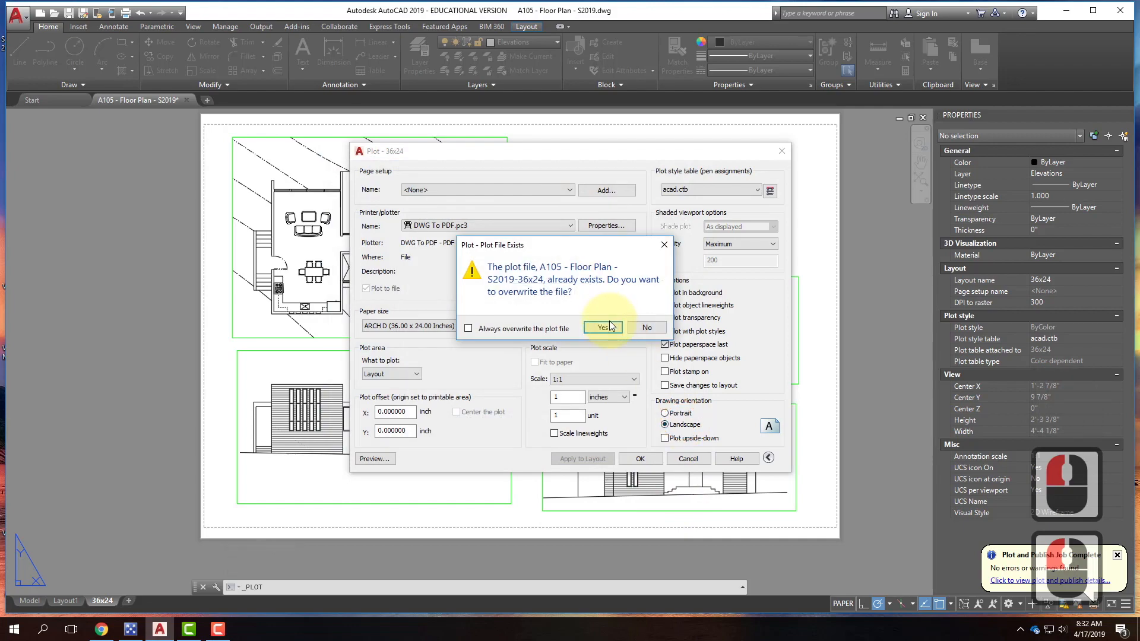
click(611, 323)
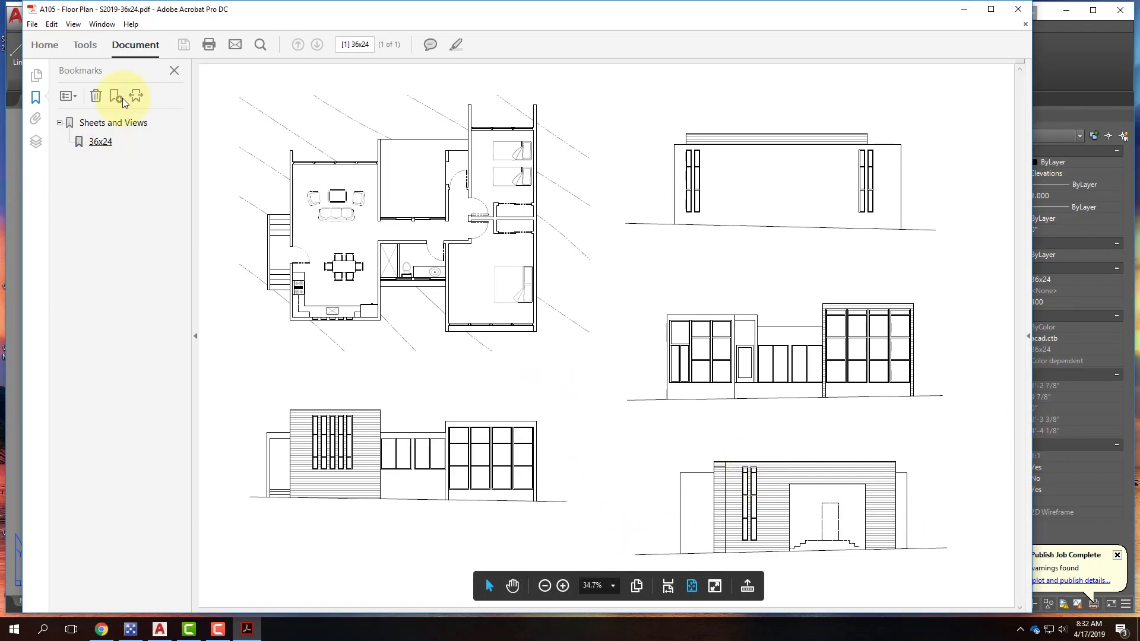
Step: Compare the layout's viewport borders with the new PDF and examine the plotted floor plan's linework up close
click(962, 7)
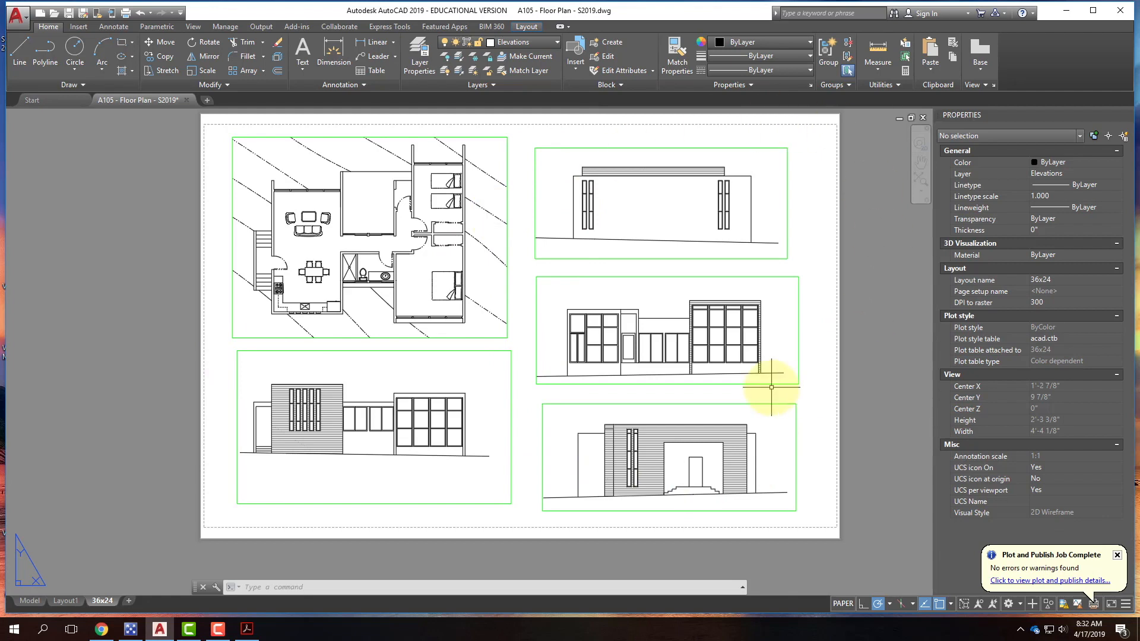
click(248, 634)
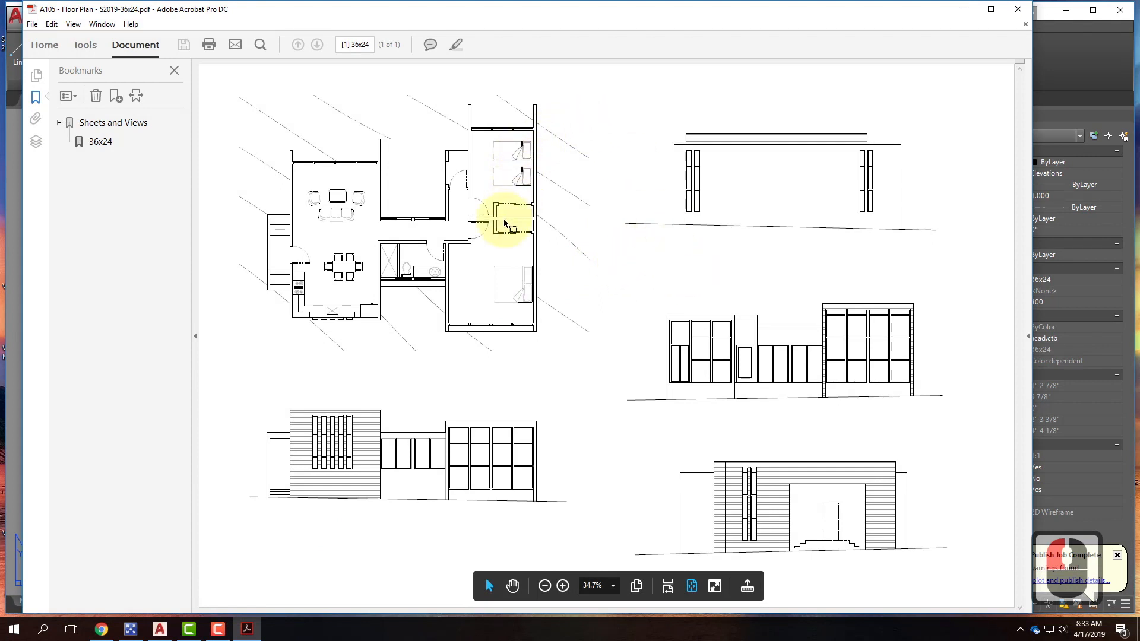
middle_click(466, 186)
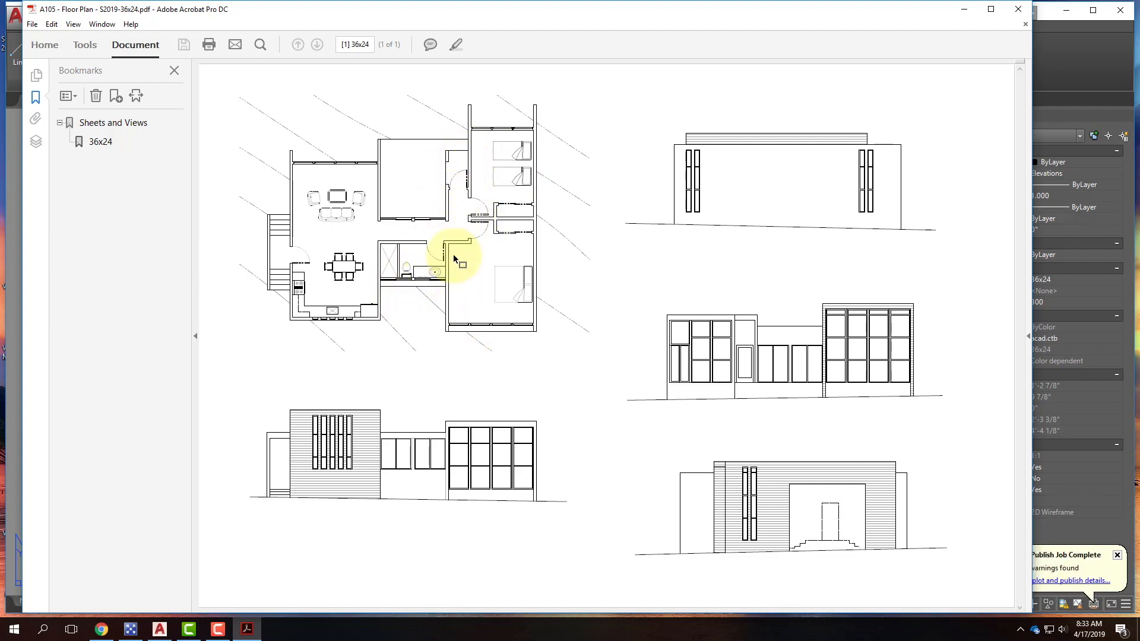
ctrl+scroll(509, 261, up, 4)
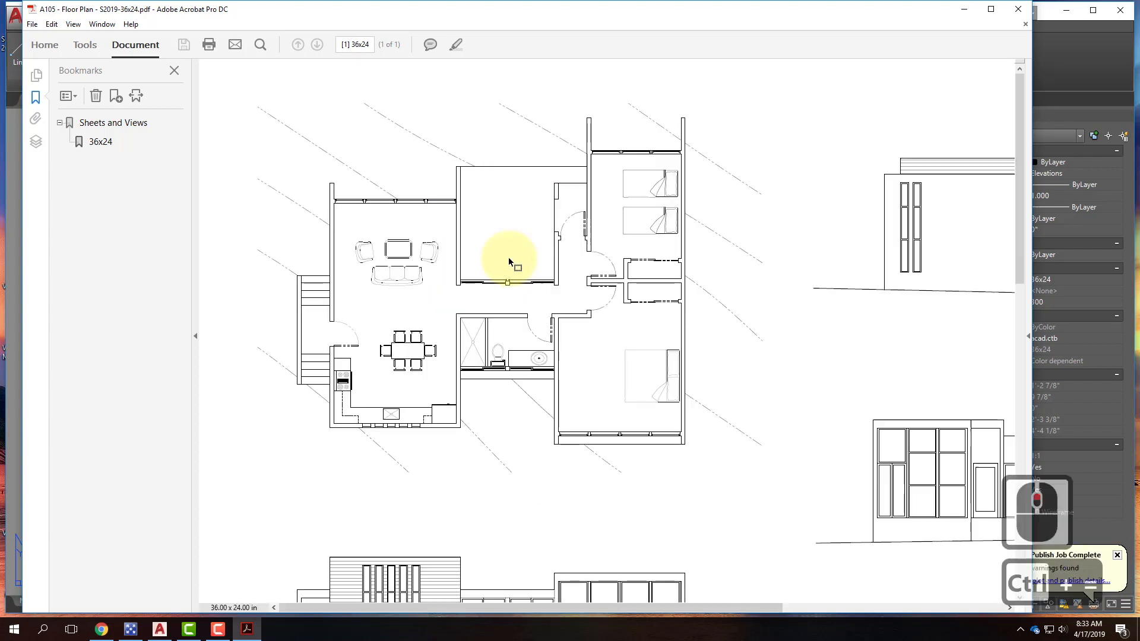
scroll(647, 453, down, 12)
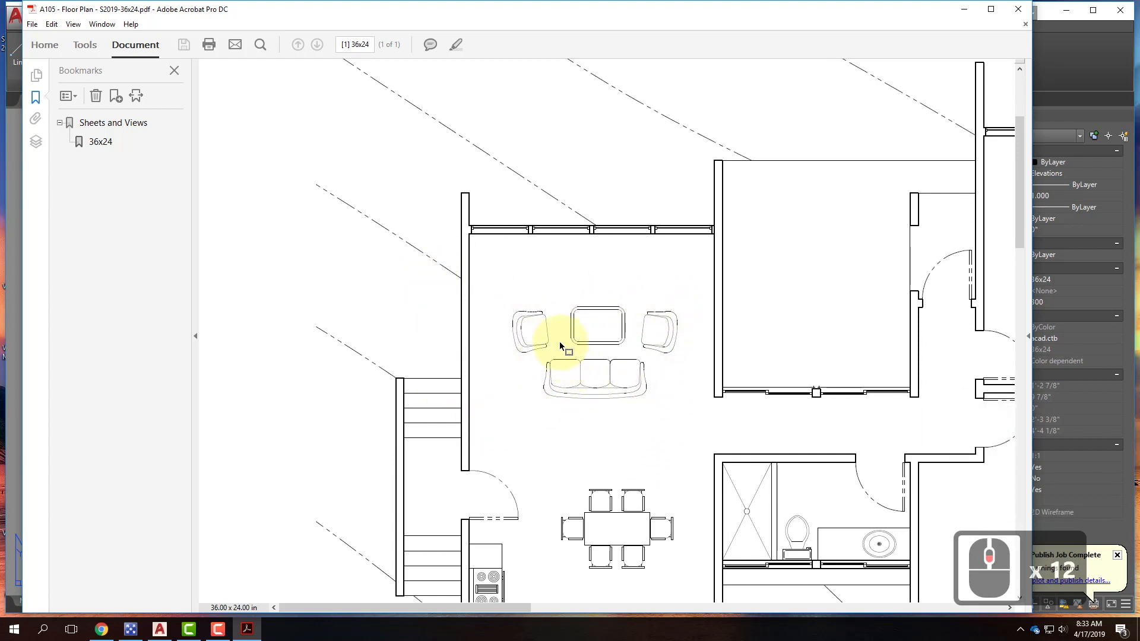
scroll(561, 342, down, 12)
scroll(559, 343, down, 17)
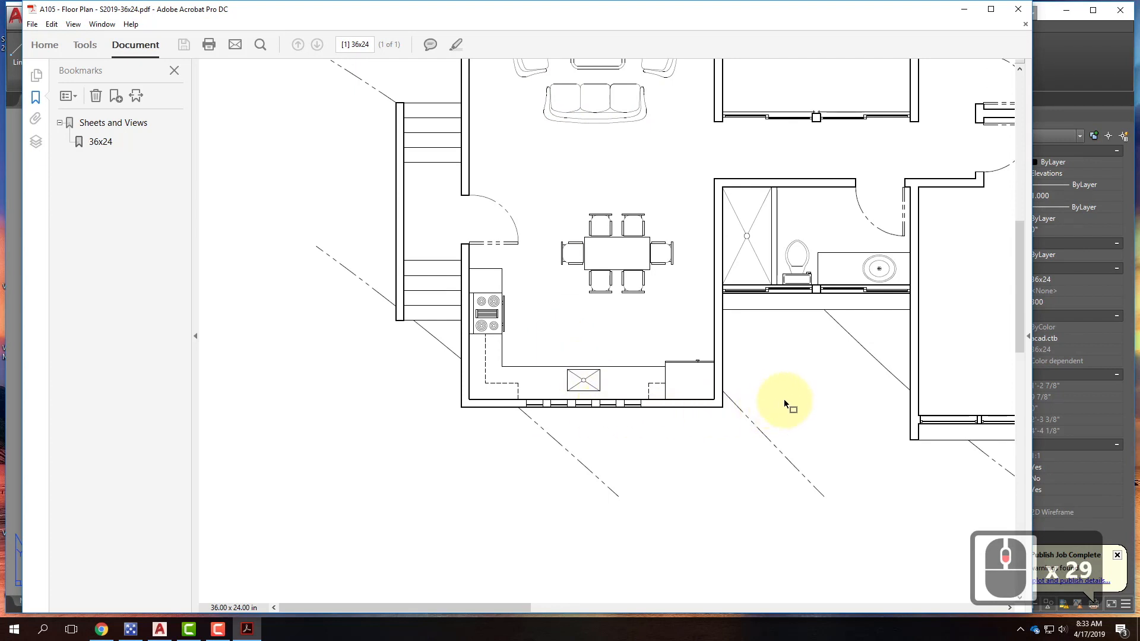
Step: Inspect the linework of the elevation below the floor plan and the middle right-column elevation in the PDF, and close it
key(space)
mouse_move(858, 366)
mouse_down()
mouse_move(768, 322)
mouse_move(374, 186)
mouse_up()
drag(580, 466, 586, 342)
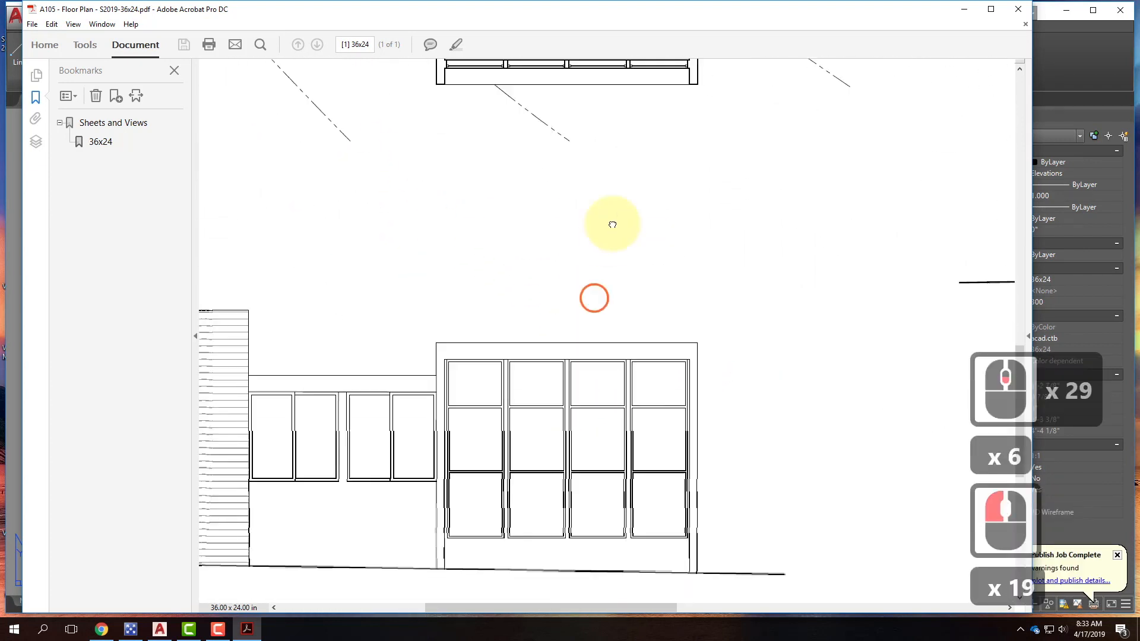
drag(589, 390, 616, 276)
mouse_move(445, 337)
mouse_down()
mouse_move(776, 315)
mouse_move(781, 326)
mouse_up()
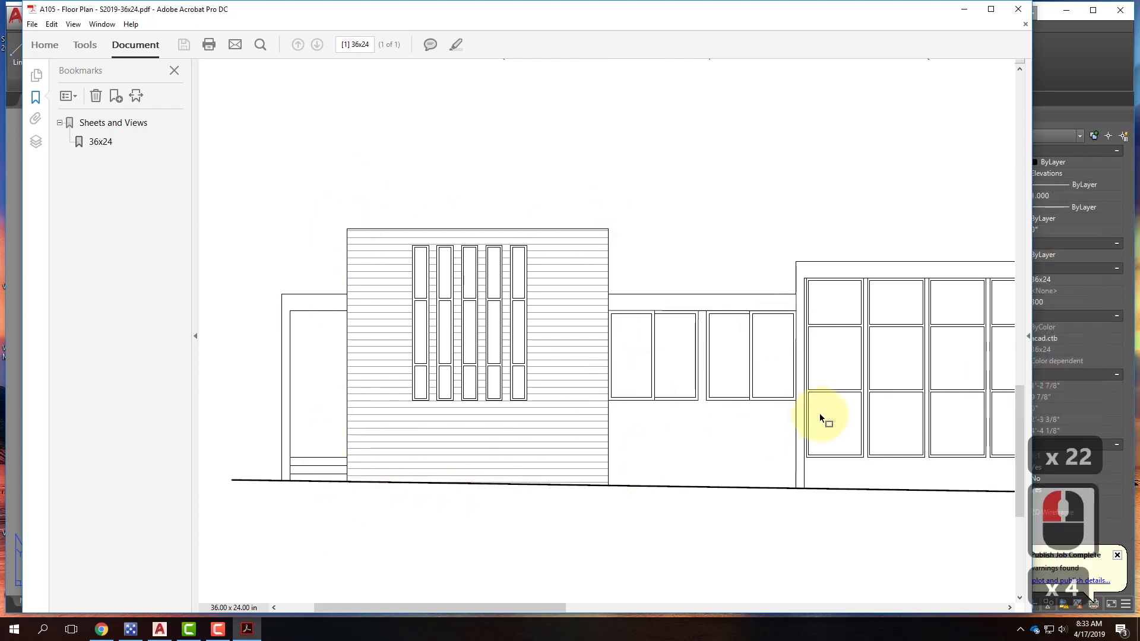
drag(823, 321, 496, 293)
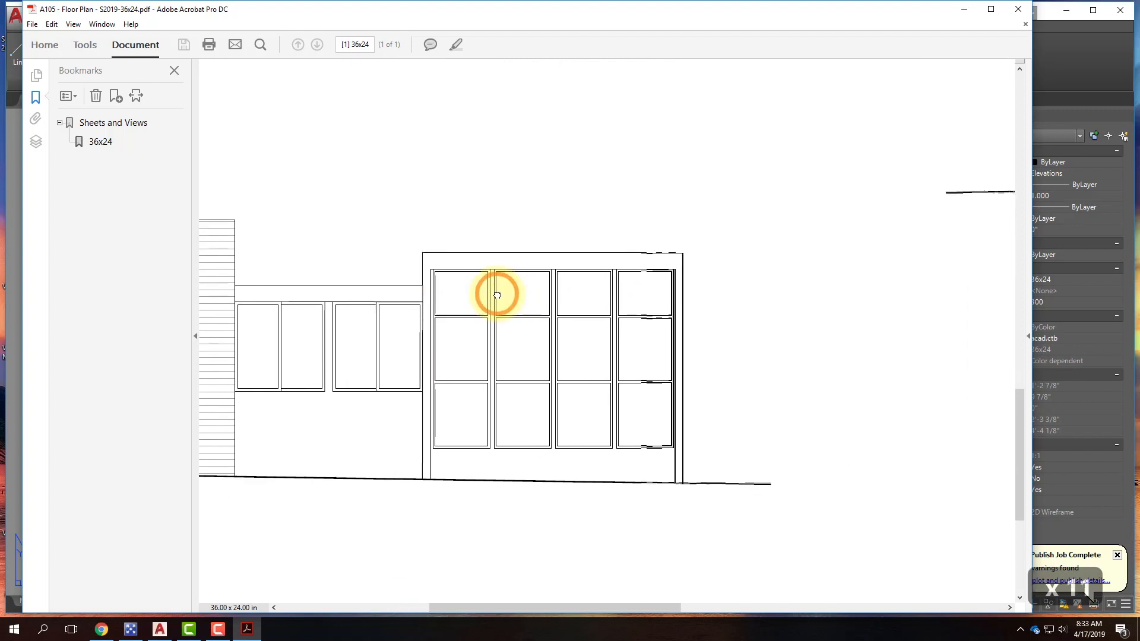
drag(740, 301, 286, 453)
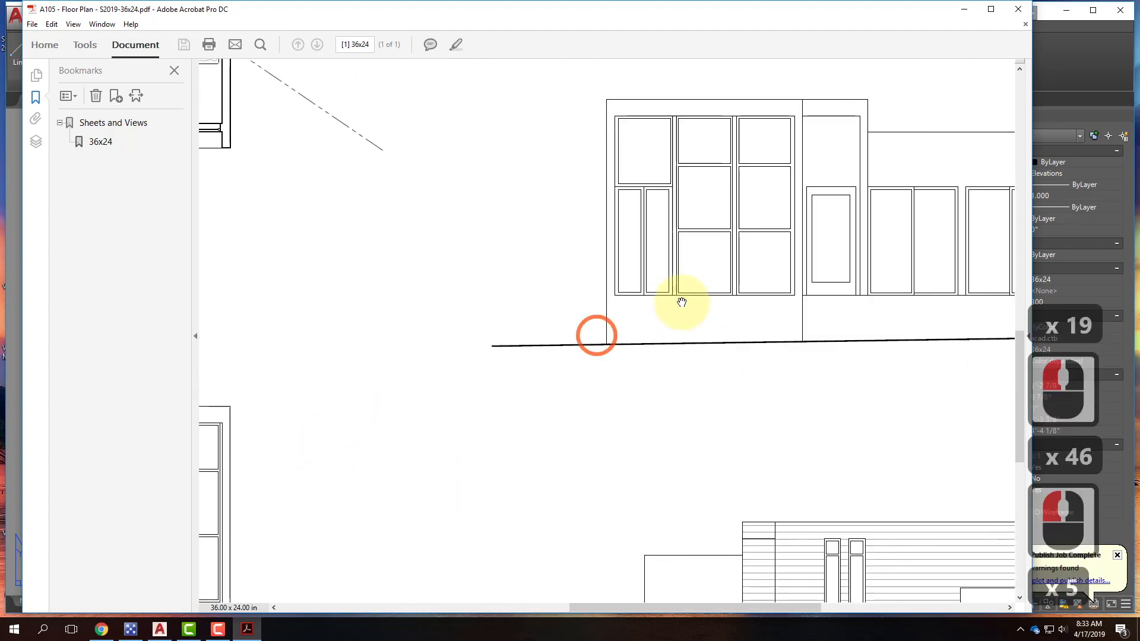
drag(659, 304, 380, 340)
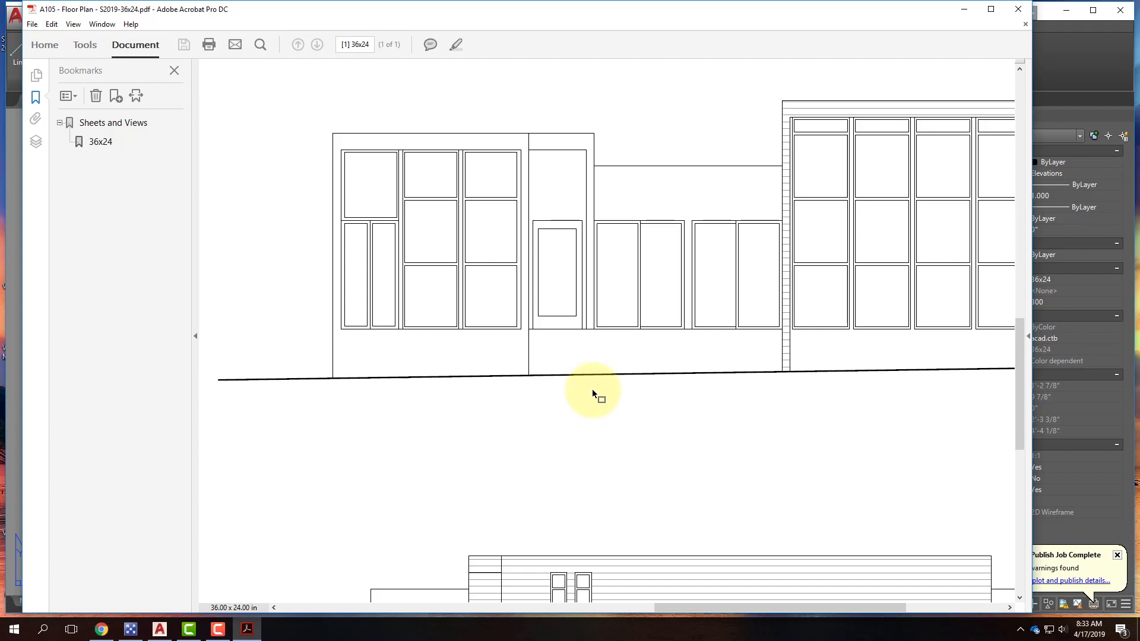
click(1025, 12)
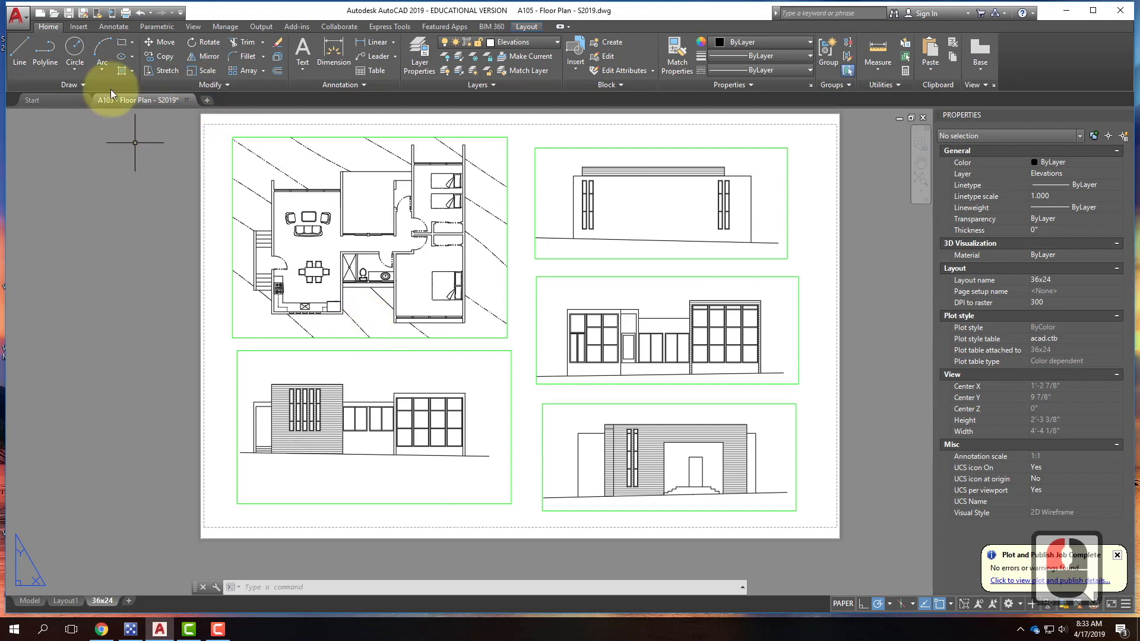
Step: Switch to model space and set the Doors layer's linetype to Continuous in the layer properties
click(30, 600)
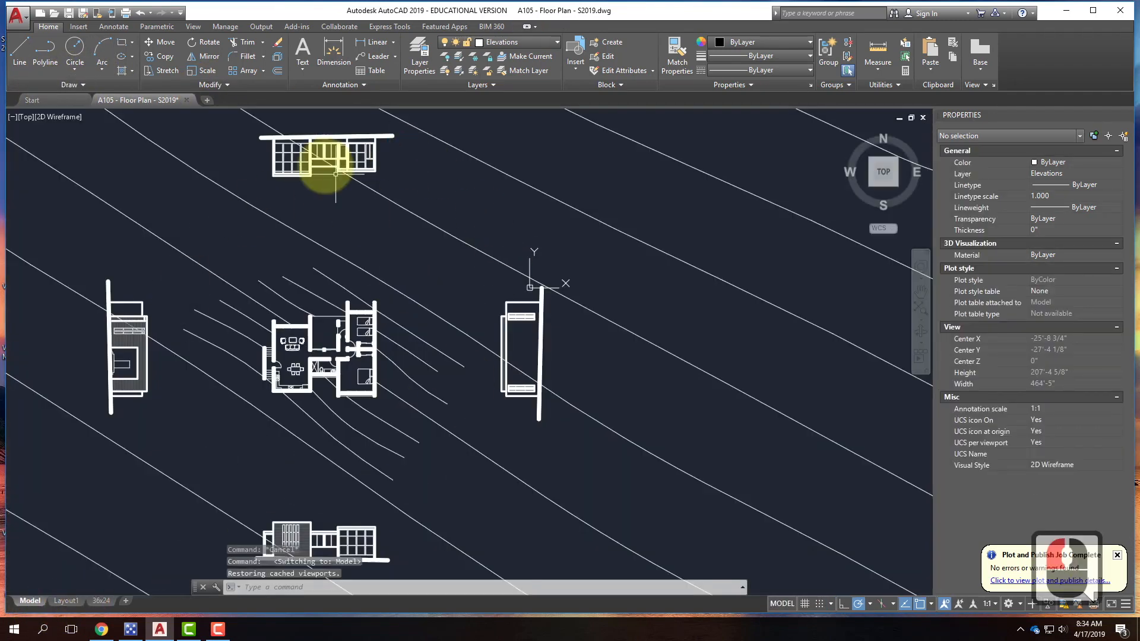
click(419, 56)
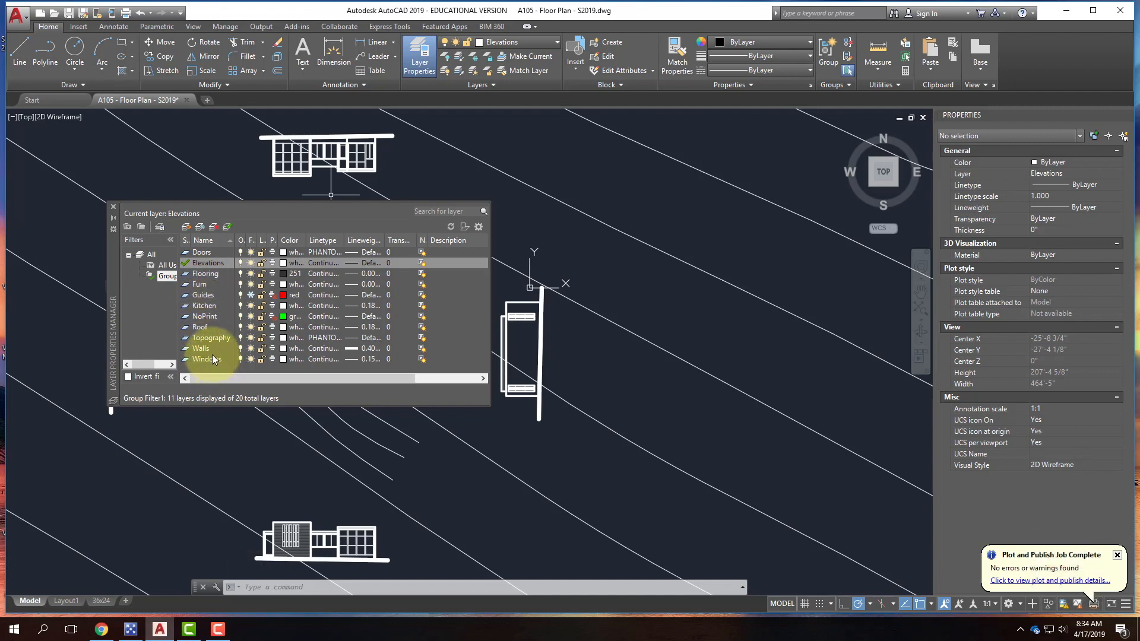
click(205, 253)
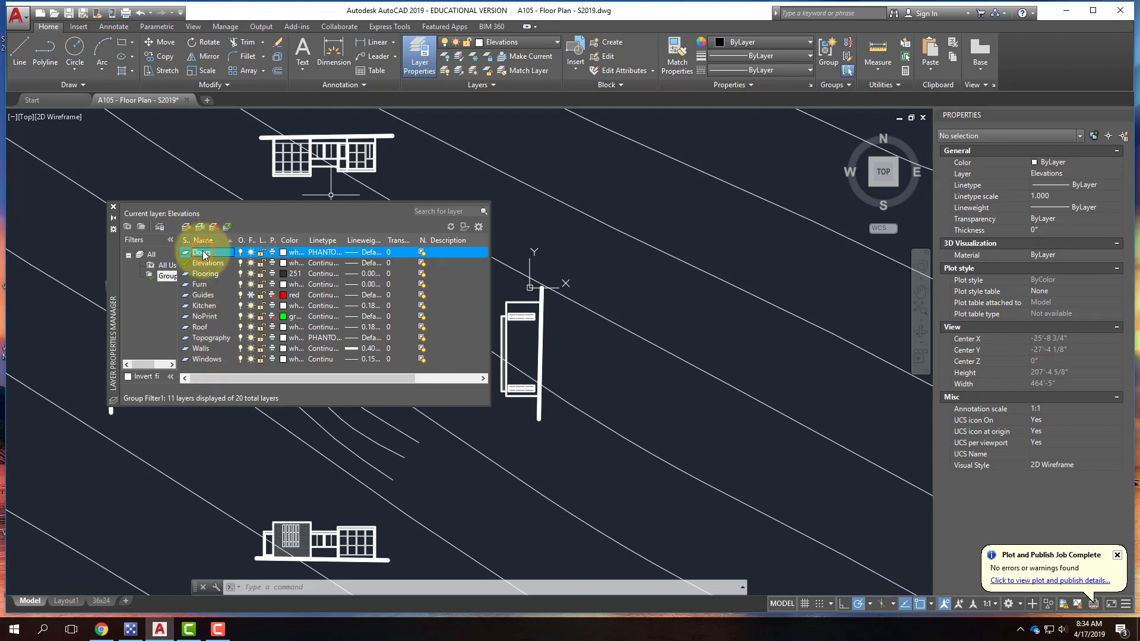
click(324, 254)
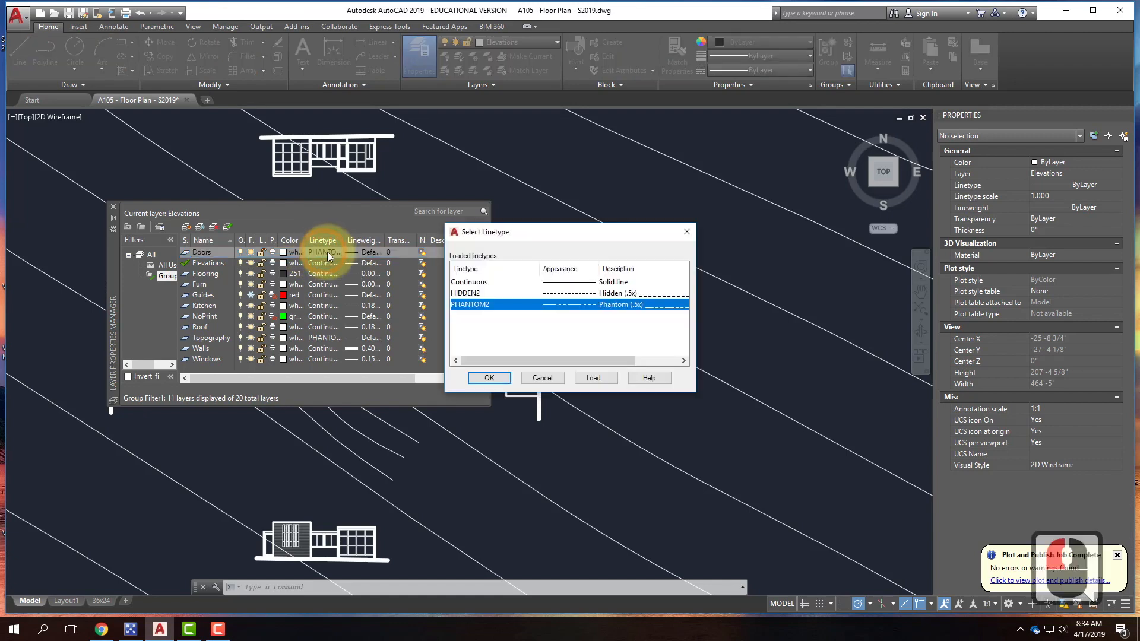
click(472, 283)
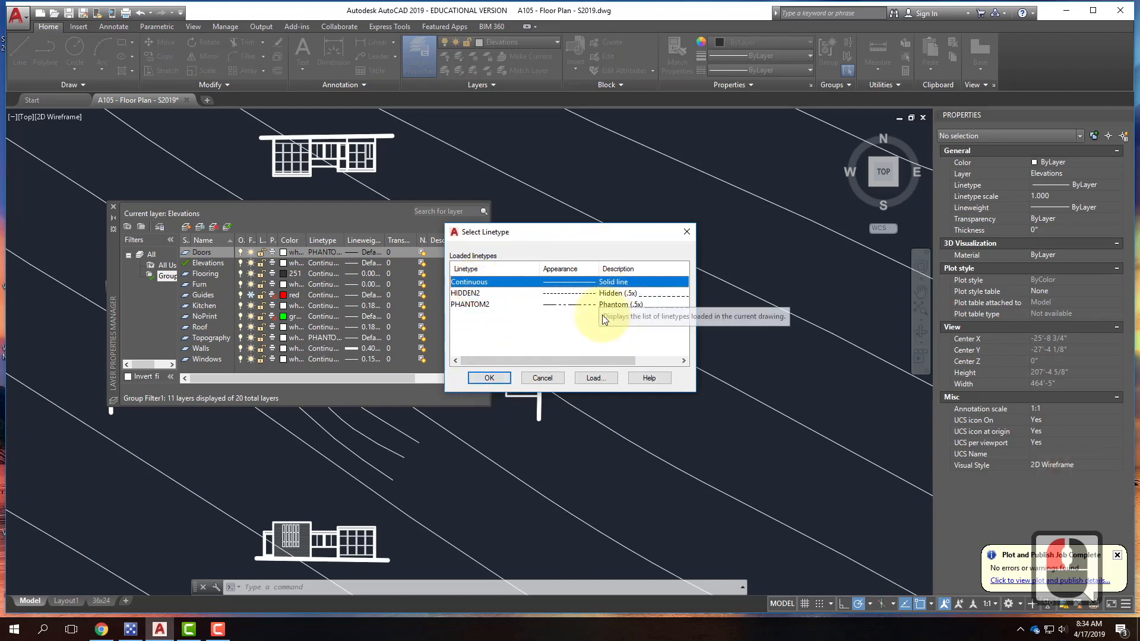
click(494, 379)
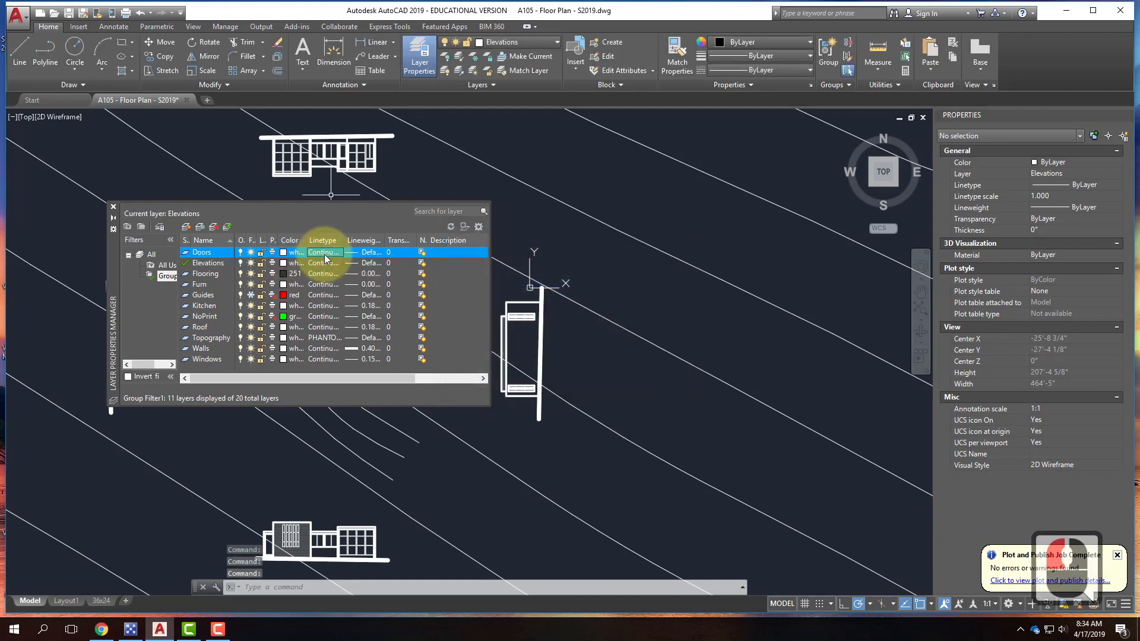
Step: Open the loadable linetypes from the Doors layer's linetype setting and browse the acad.lin list down to the Phantom linetypes
click(323, 252)
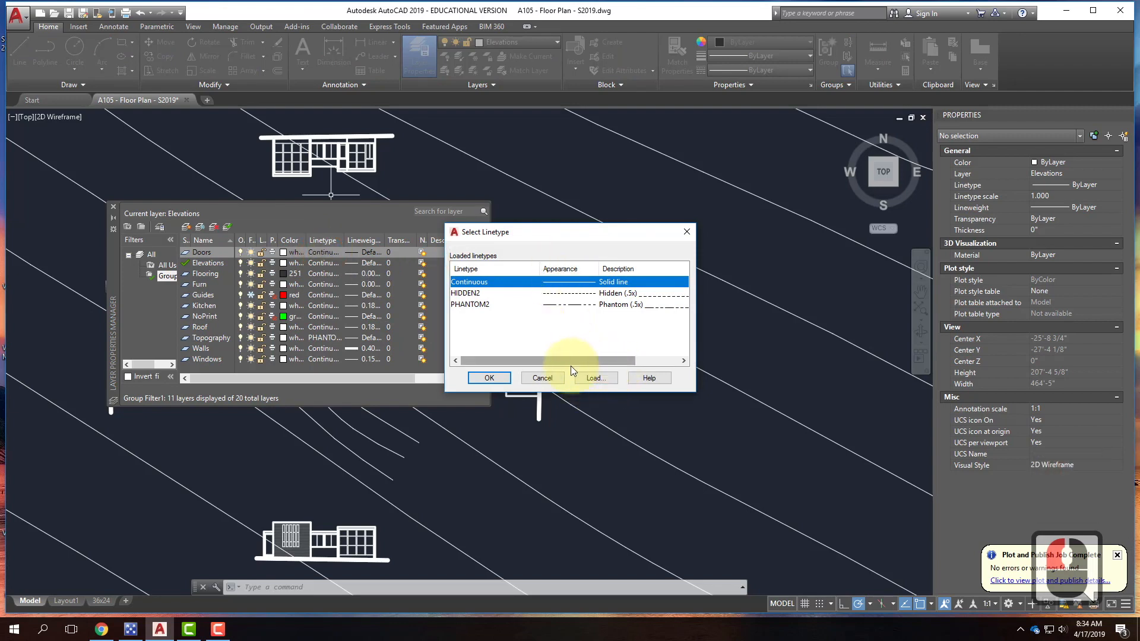
click(604, 378)
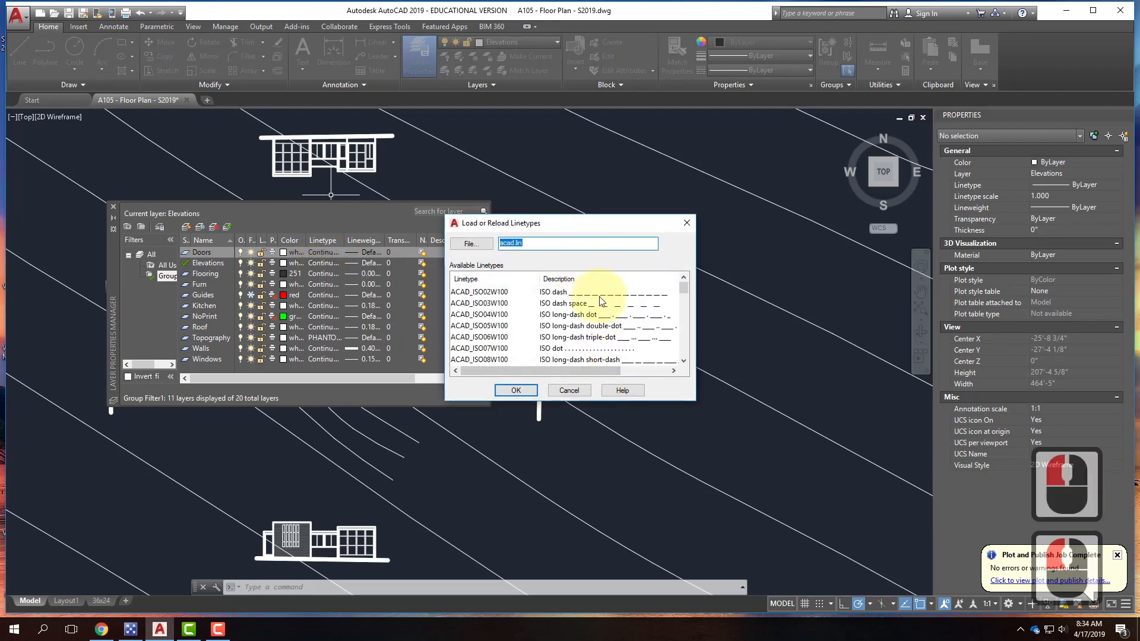
scroll(631, 334, down, 9)
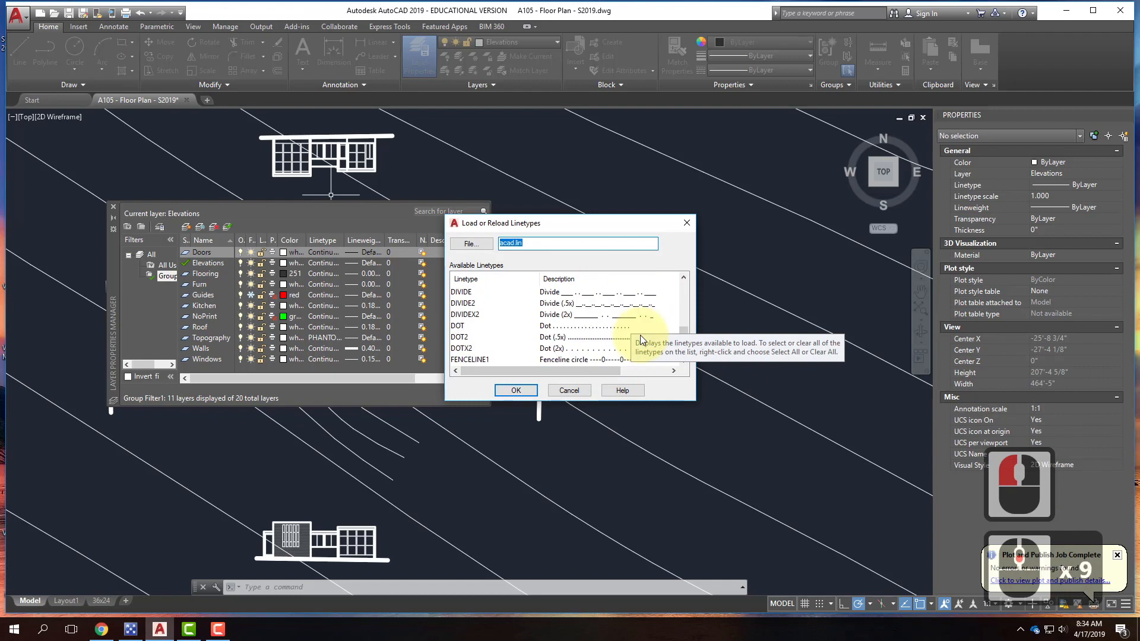
scroll(640, 334, down, 8)
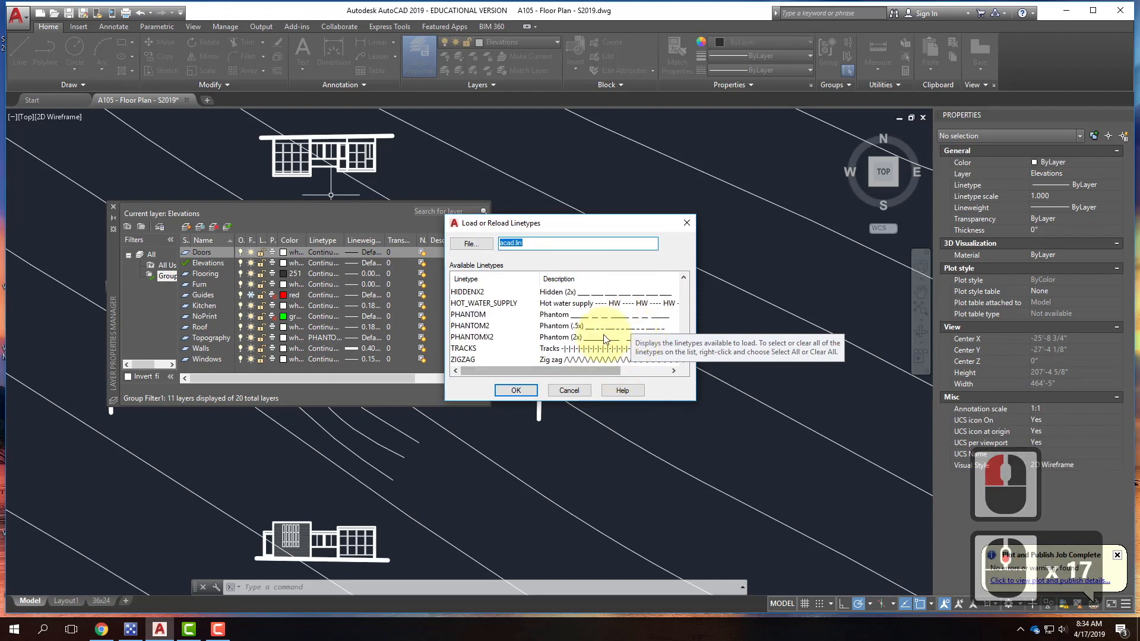
Step: Reload the HIDDEN2 linetype from acad.lin, dismiss the linetype selection, and close the layer manager
scroll(605, 339, up, 2)
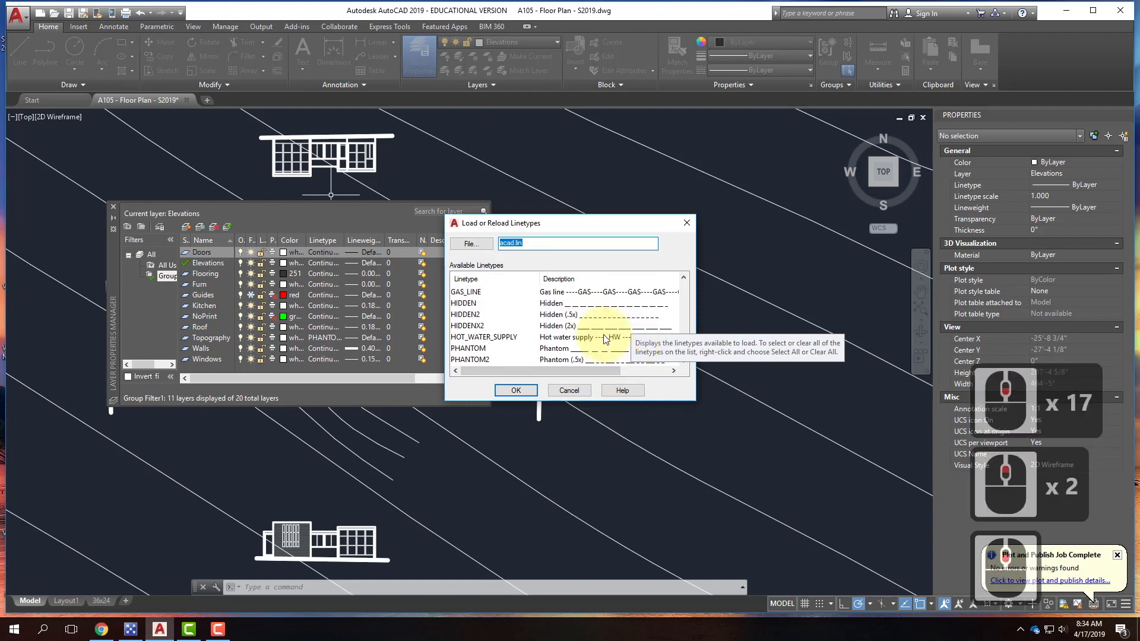
click(559, 316)
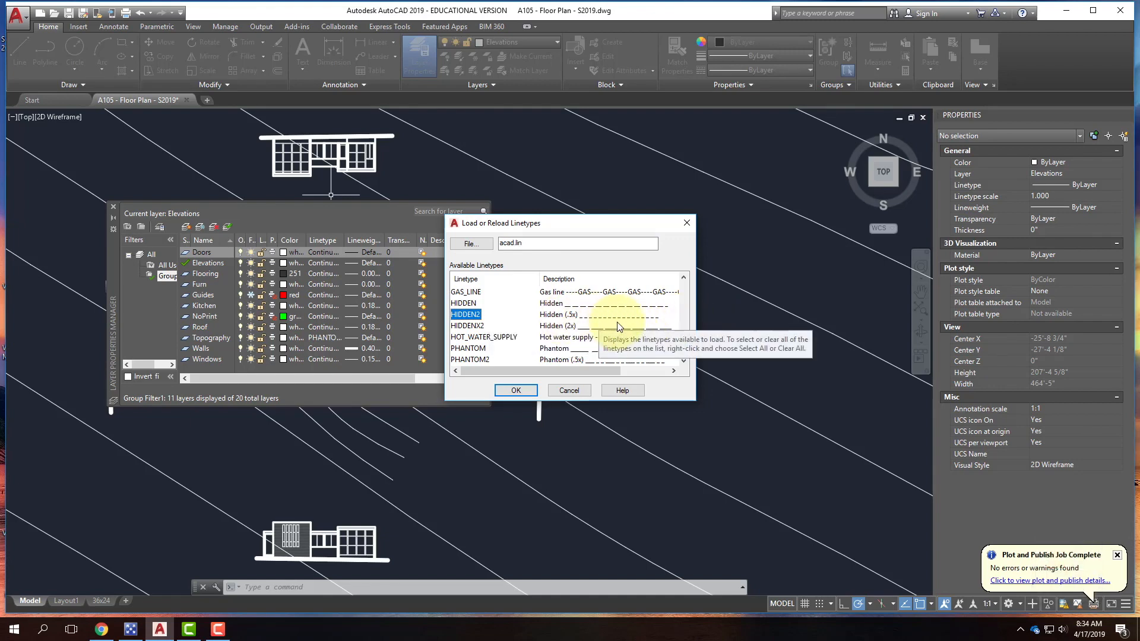
scroll(617, 326, up, 10)
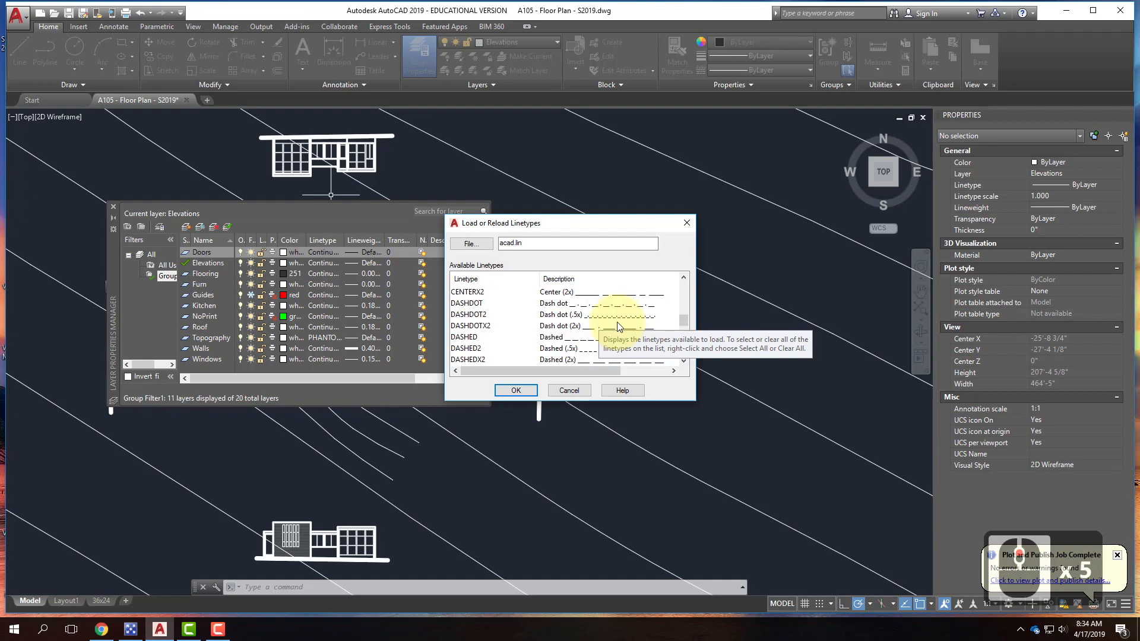
scroll(619, 327, up, 2)
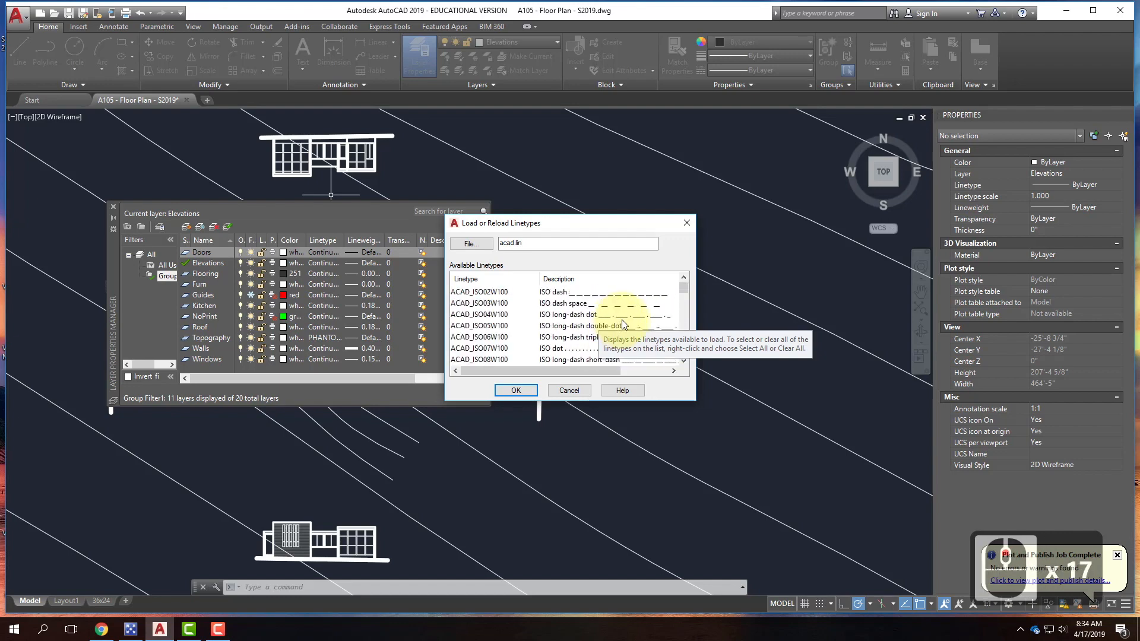
click(515, 390)
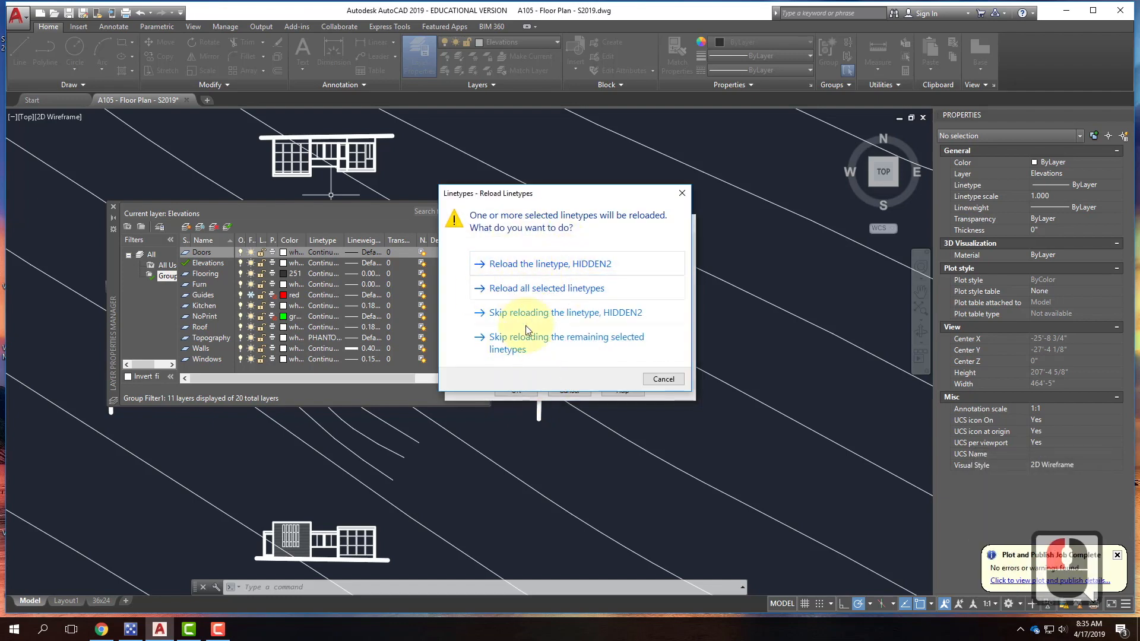
click(536, 267)
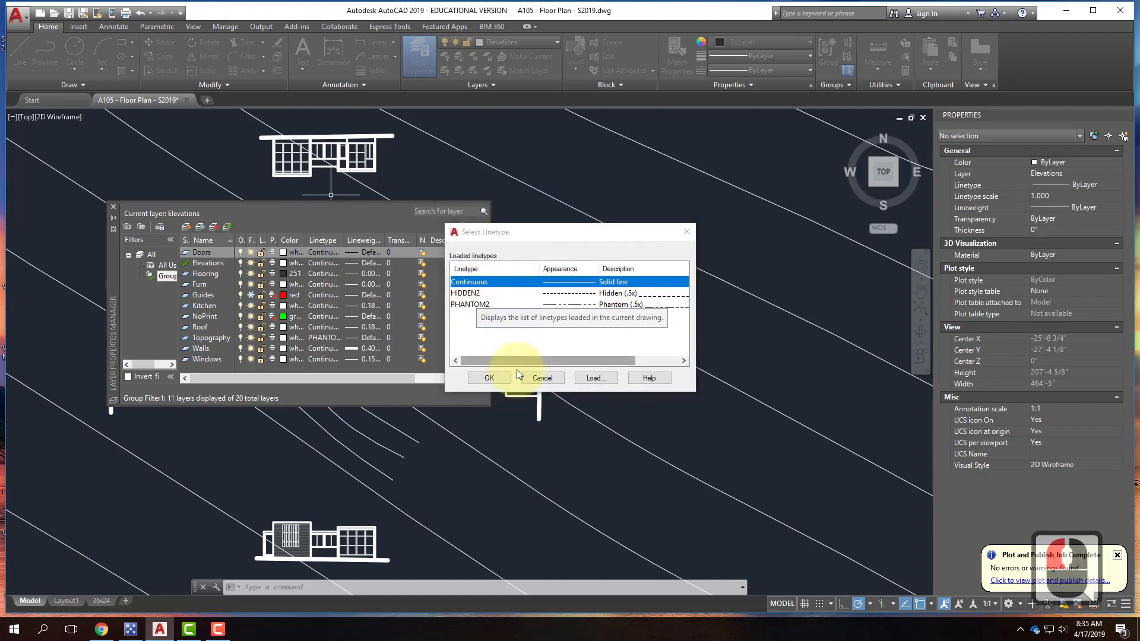
click(542, 377)
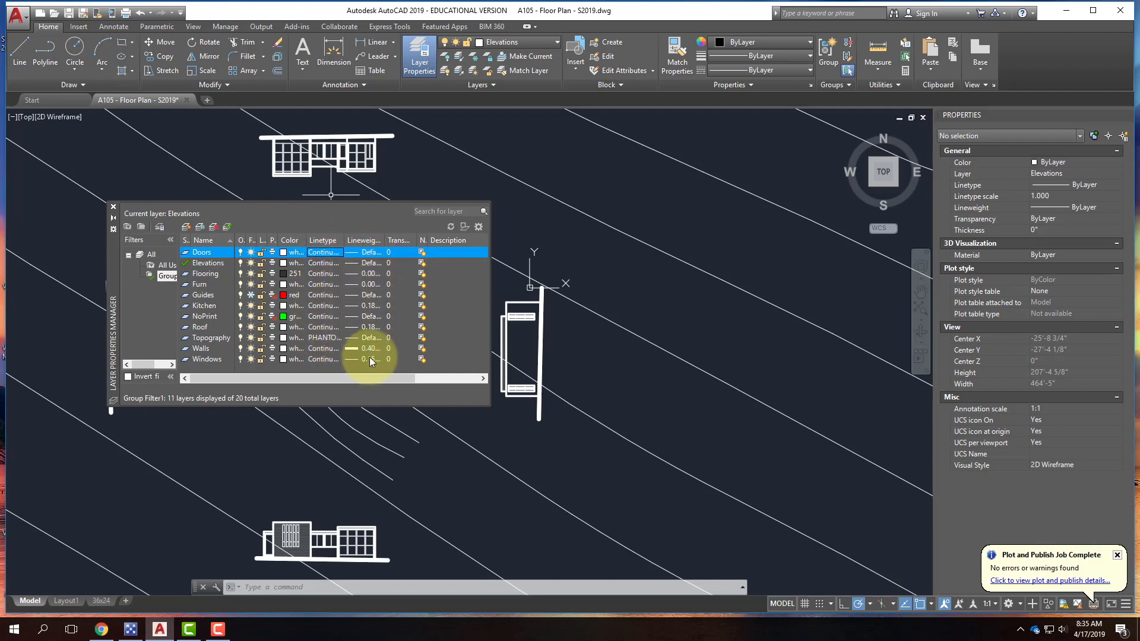
click(113, 209)
Step: Select the living room chairs, coffee table and sofa to inspect their properties, and clear the selection
scroll(290, 321, up, 4)
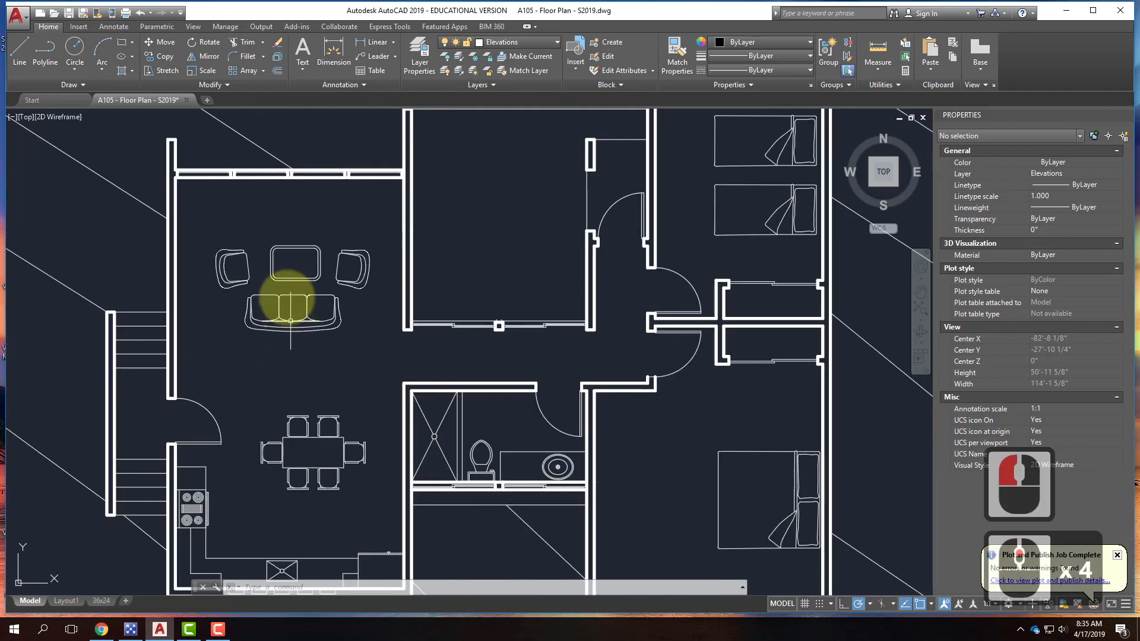
scroll(290, 320, up, 4)
scroll(168, 216, down, 2)
click(168, 213)
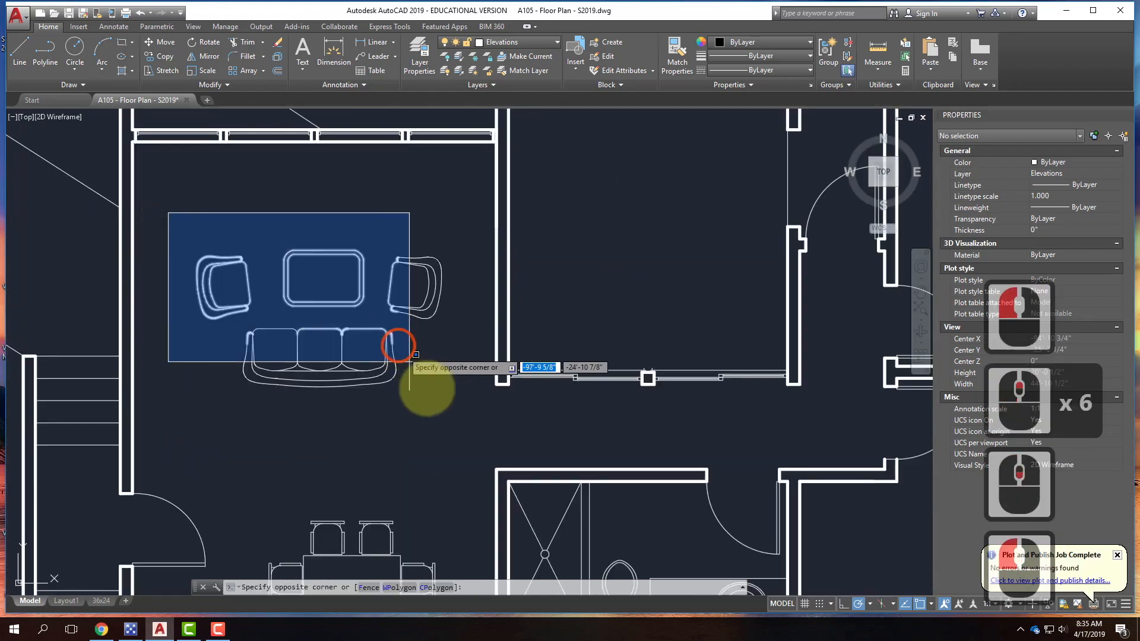
click(409, 361)
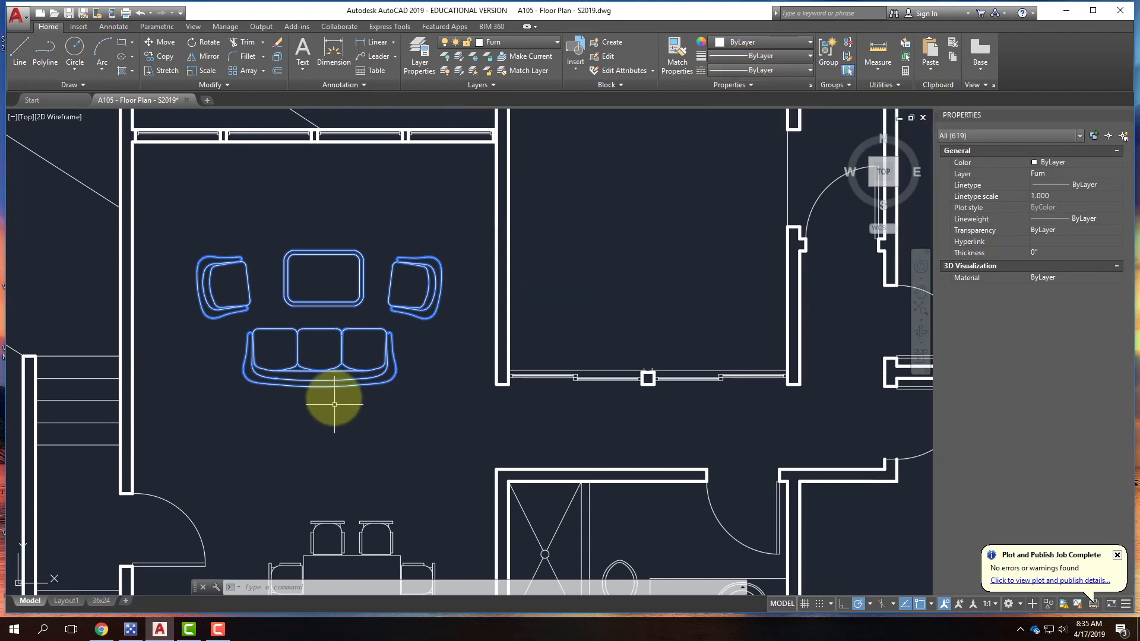
key(Escape)
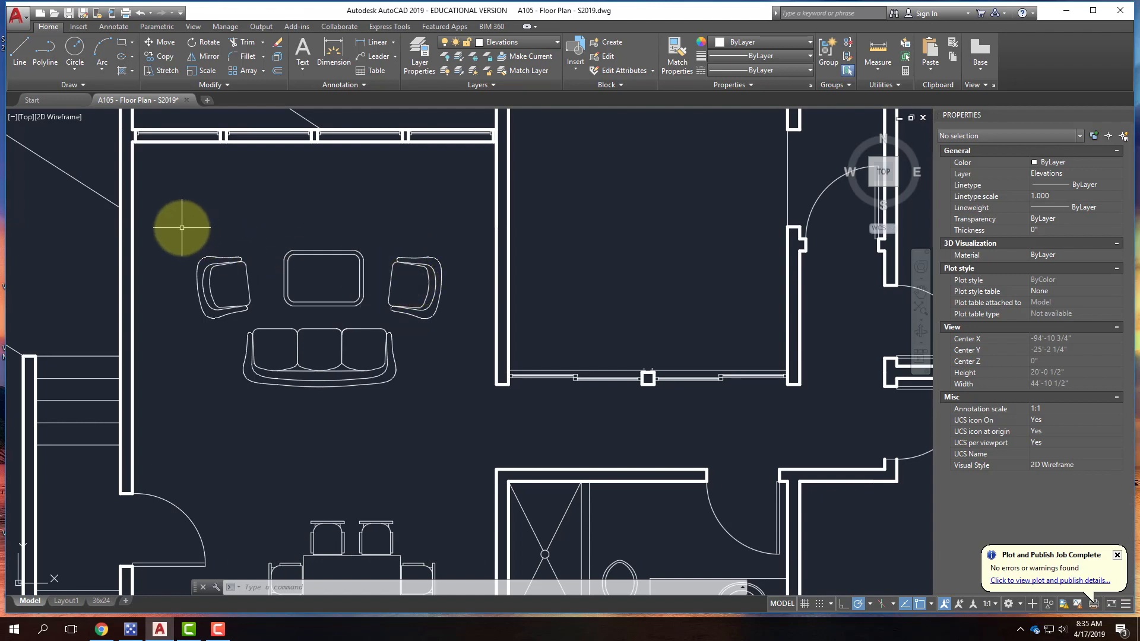
Step: Run Overkill on all objects in the drawing with a comparison tolerance of 0.000001
text(verkill)
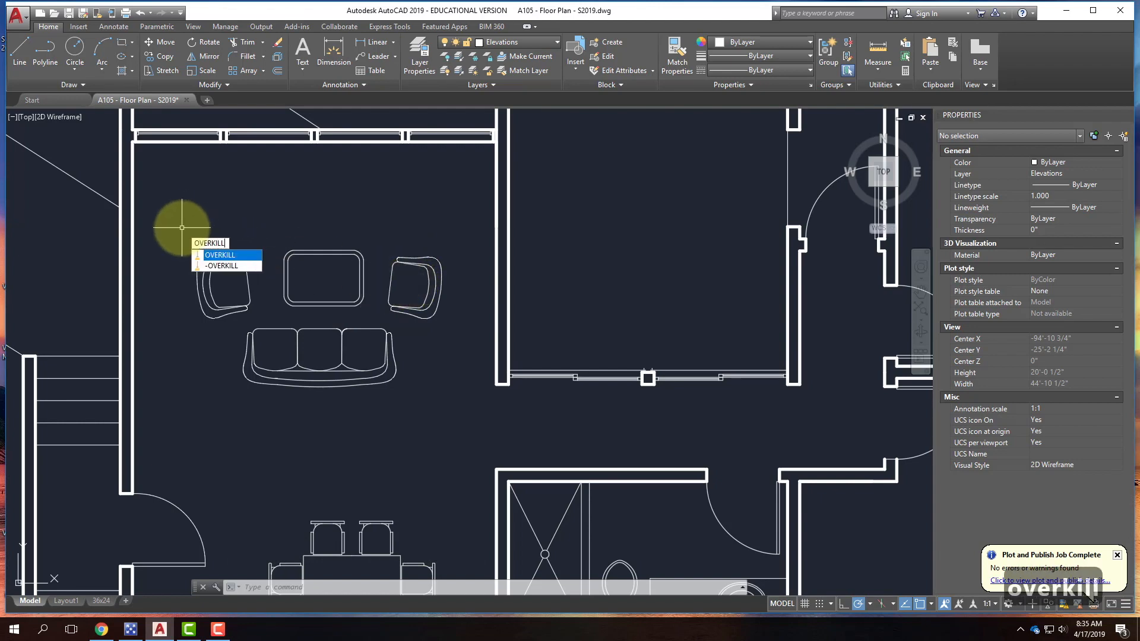
key(Return)
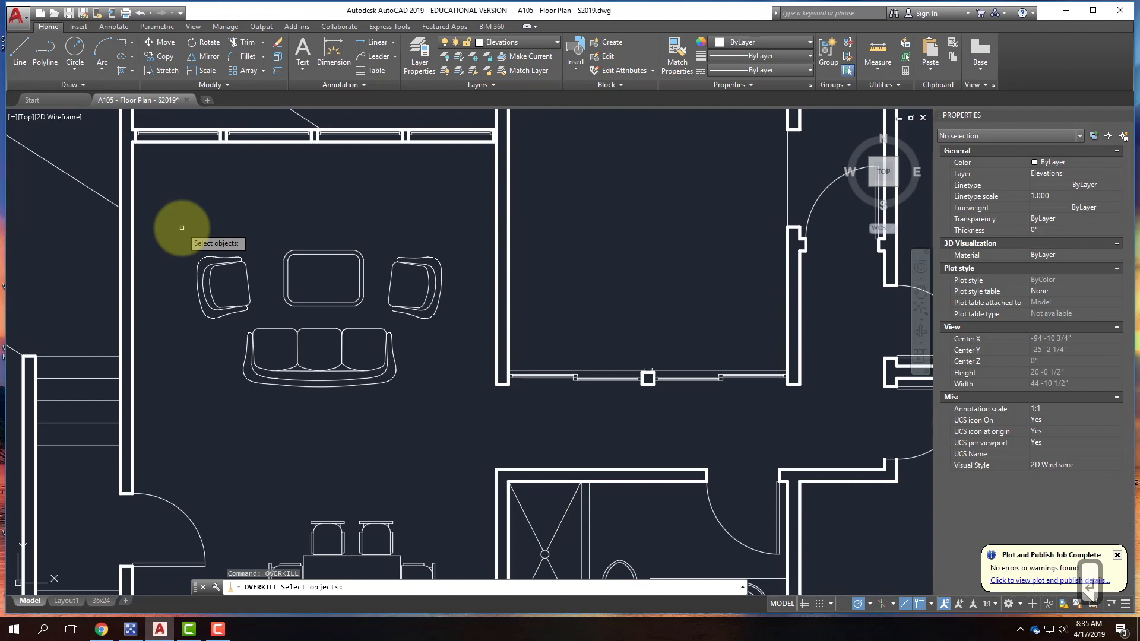
key(Return)
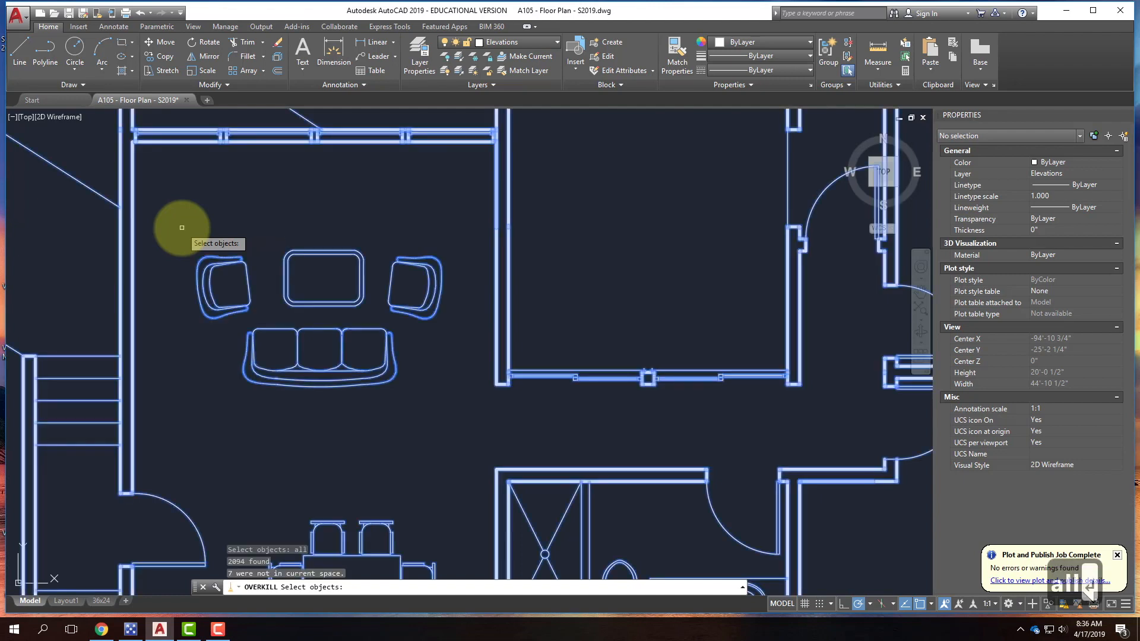
key(Return)
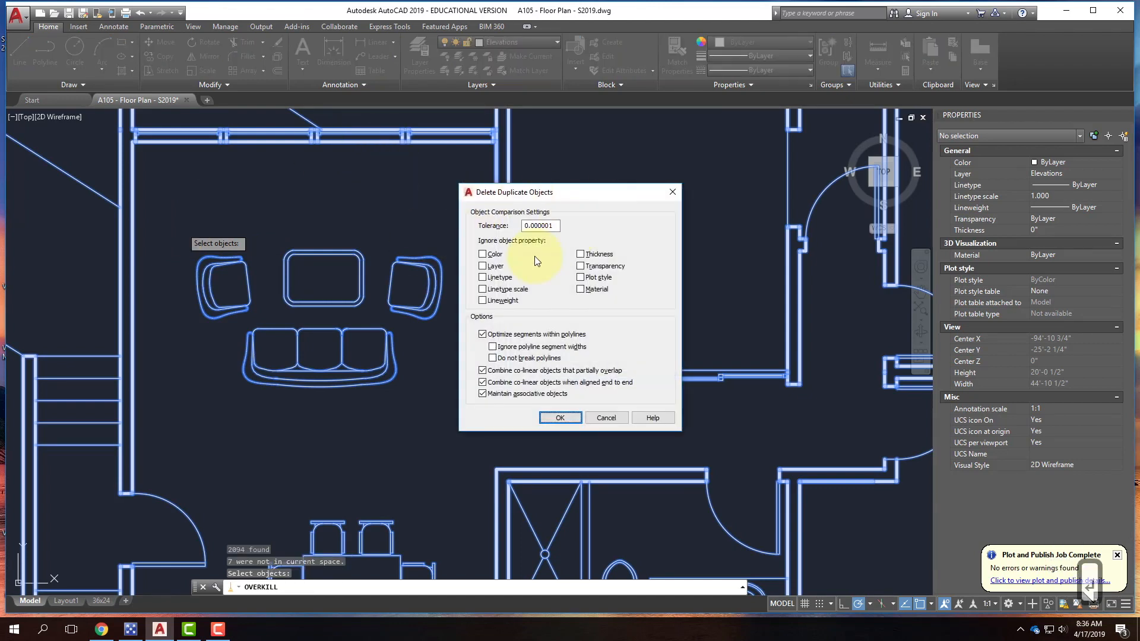
click(561, 418)
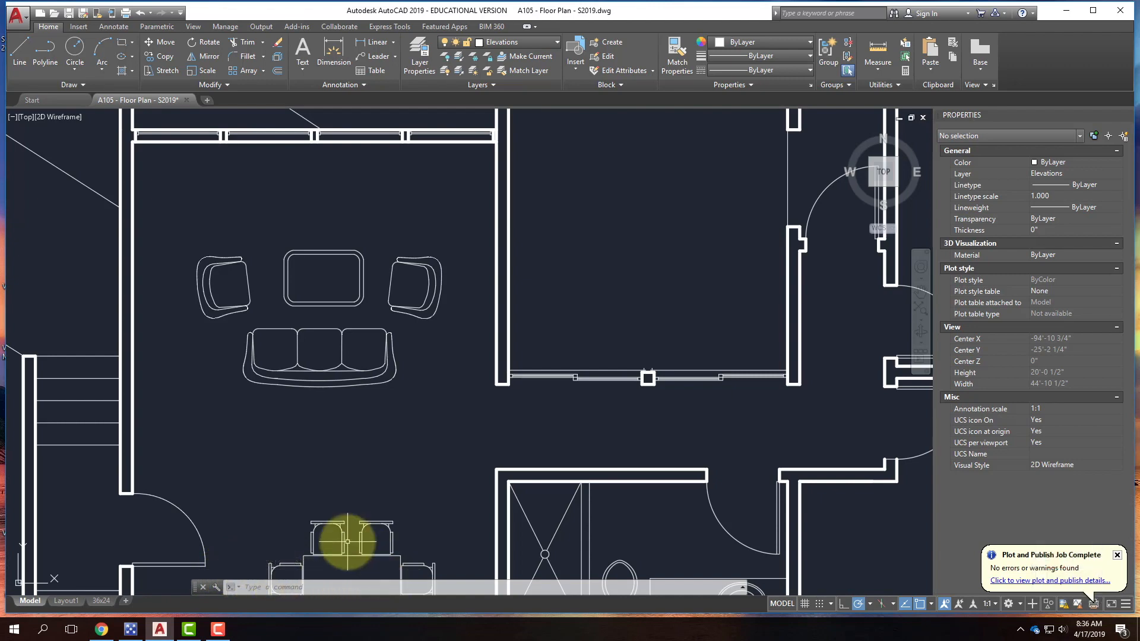
Step: Set the Windows layer's lineweight to 0.00 mm and close the layer manager
scroll(267, 374, down, 3)
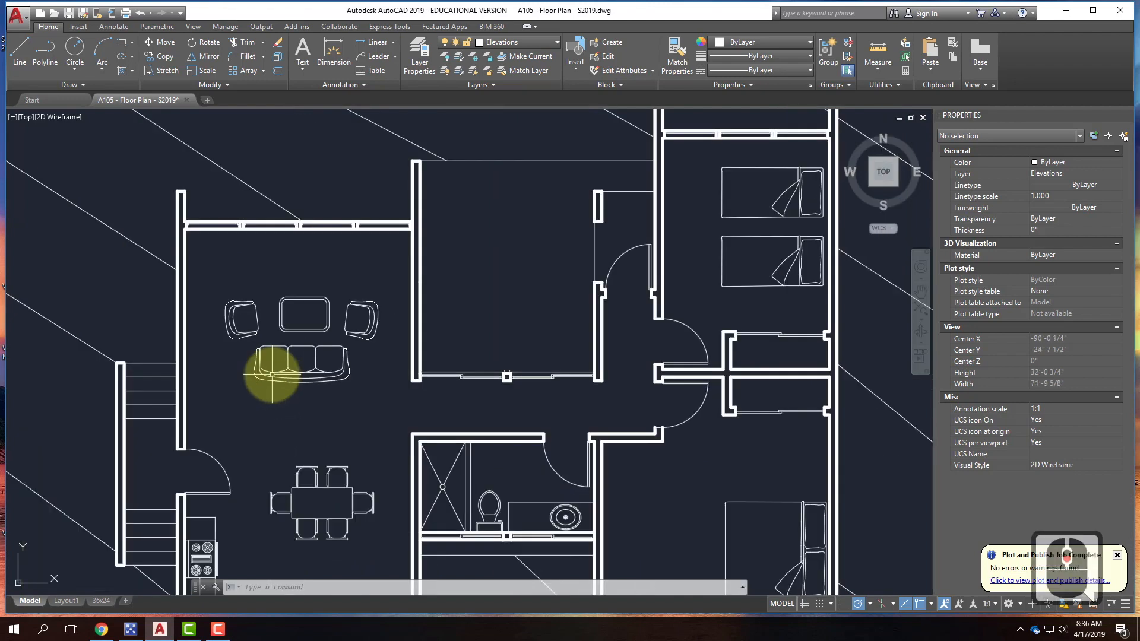
click(420, 58)
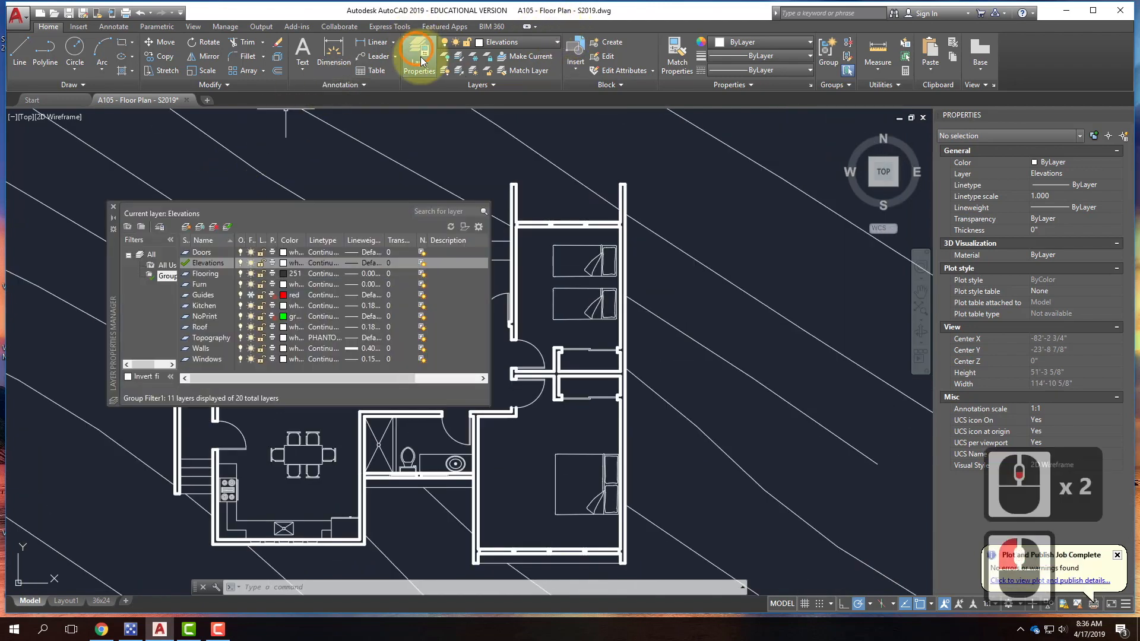
click(200, 361)
click(371, 359)
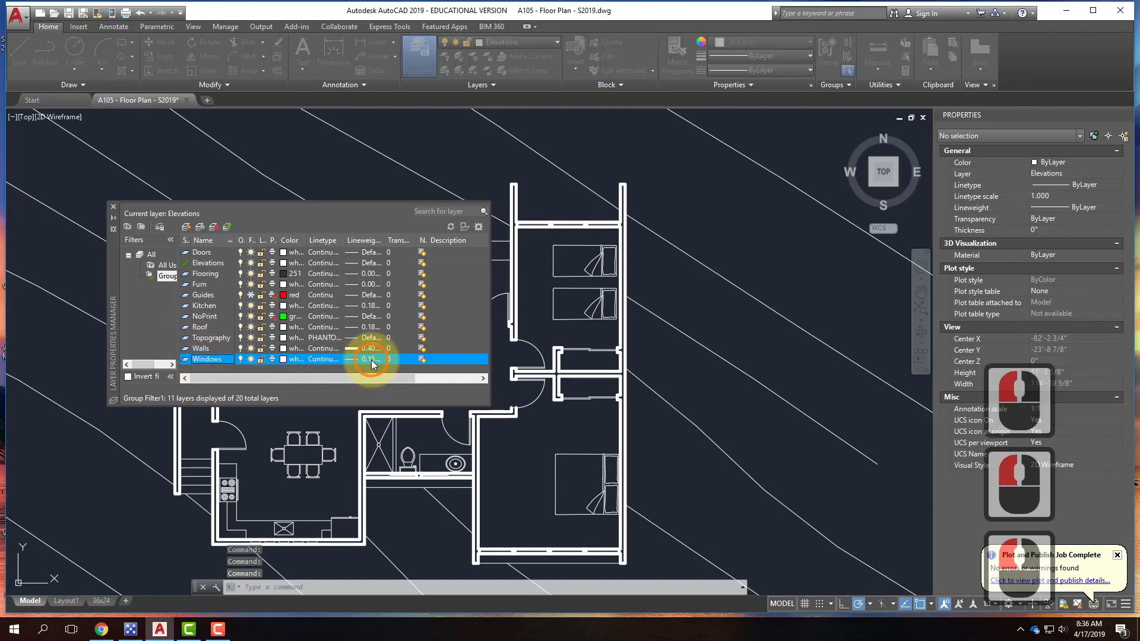
click(561, 254)
click(527, 397)
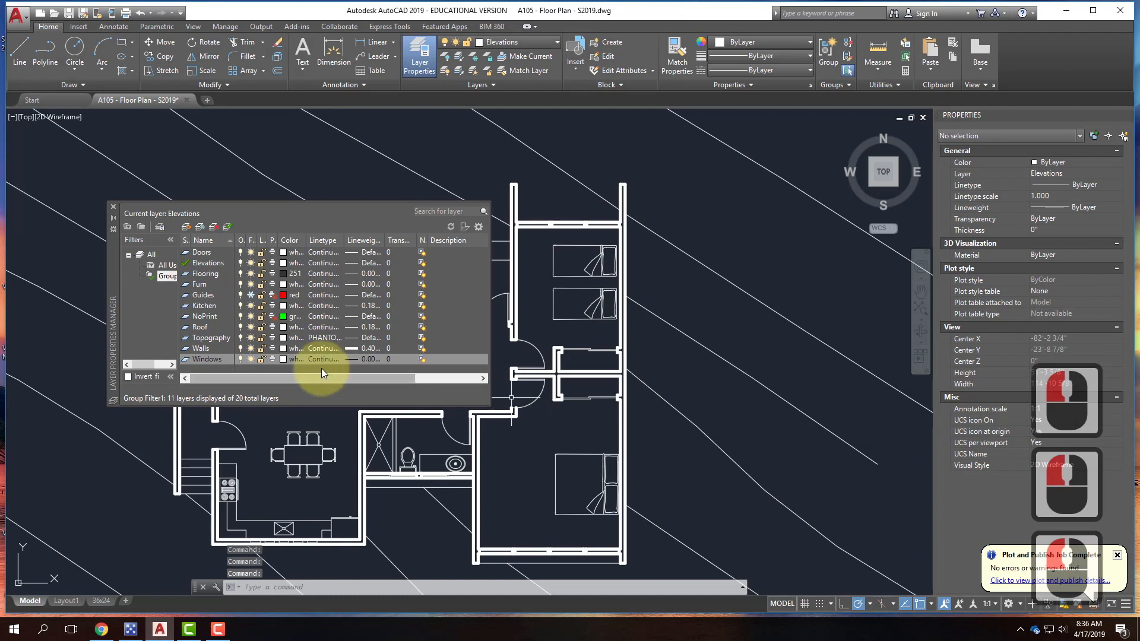
click(113, 207)
Step: Plot the 36x24 layout to PDF on the desktop as A105 - Floor Plan - S2019-36x24, overwriting the existing file
click(101, 601)
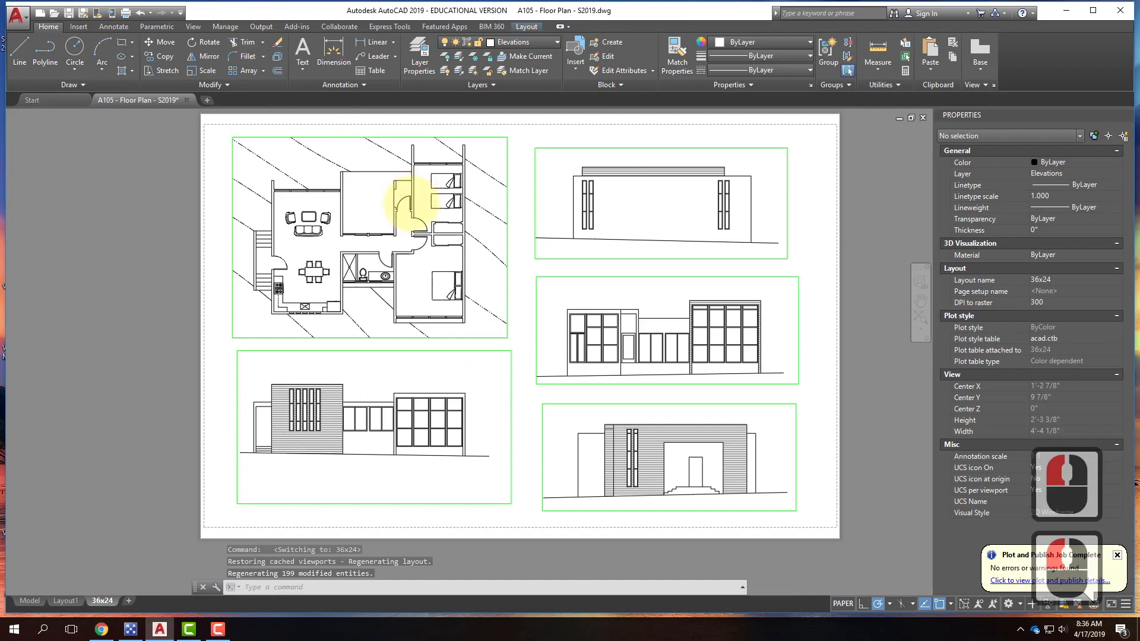
scroll(410, 205, up, 6)
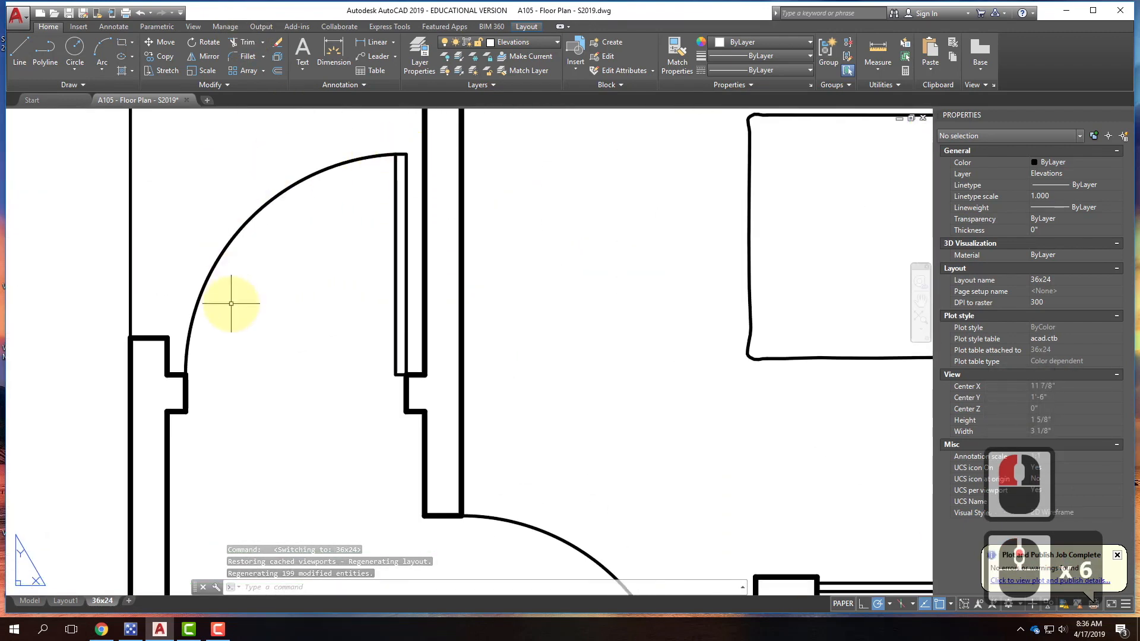
scroll(350, 255, down, 5)
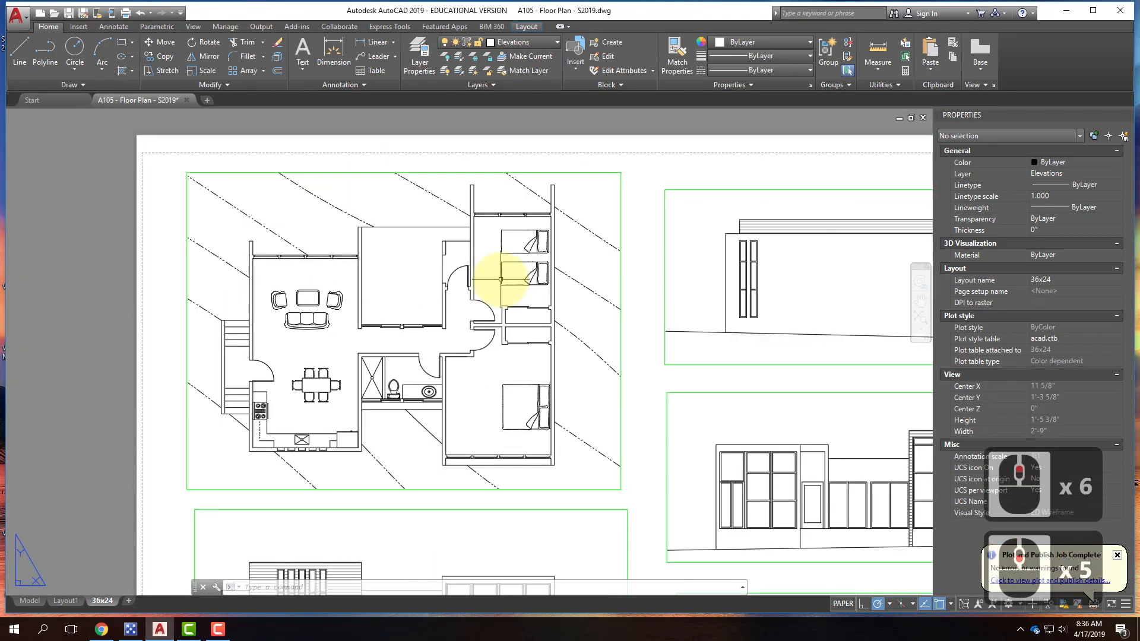
scroll(453, 284, up, 2)
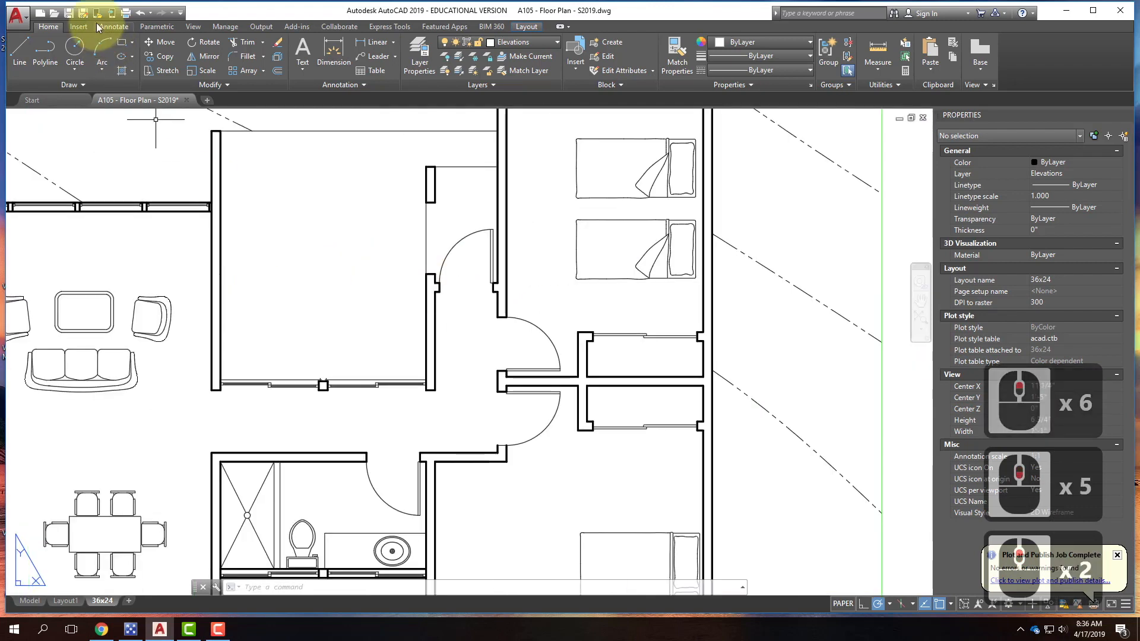
click(125, 12)
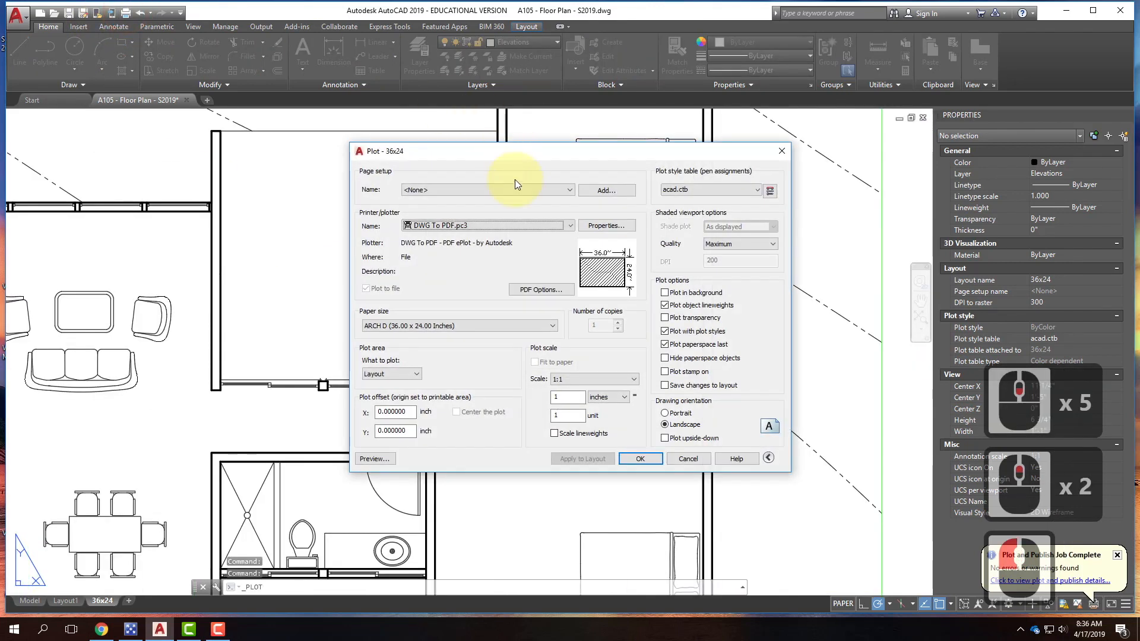
click(641, 459)
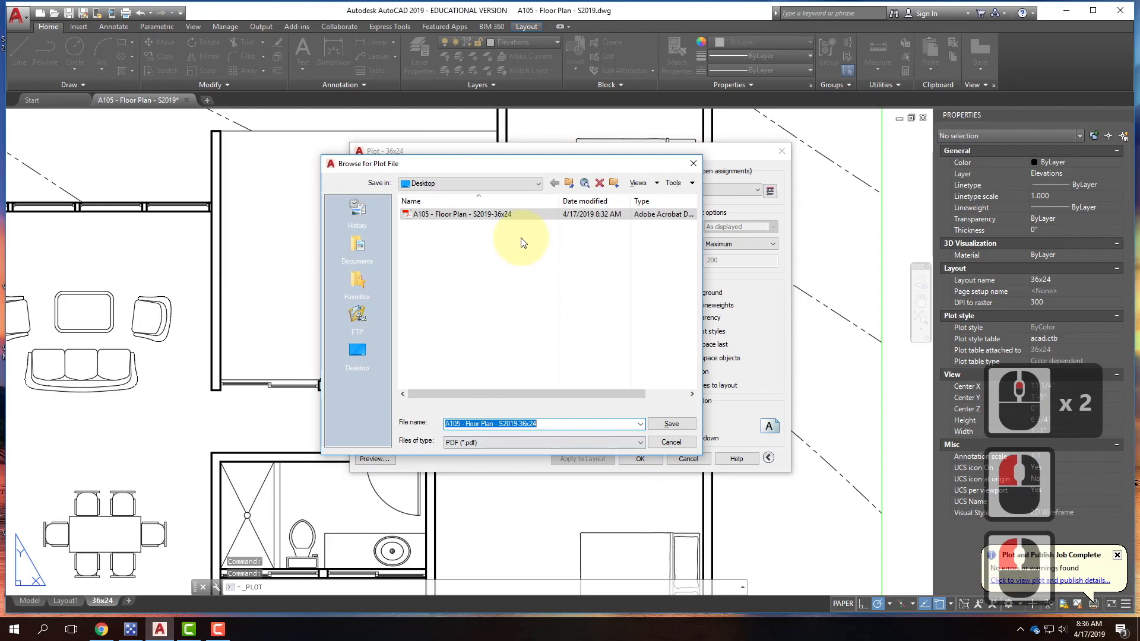
click(681, 430)
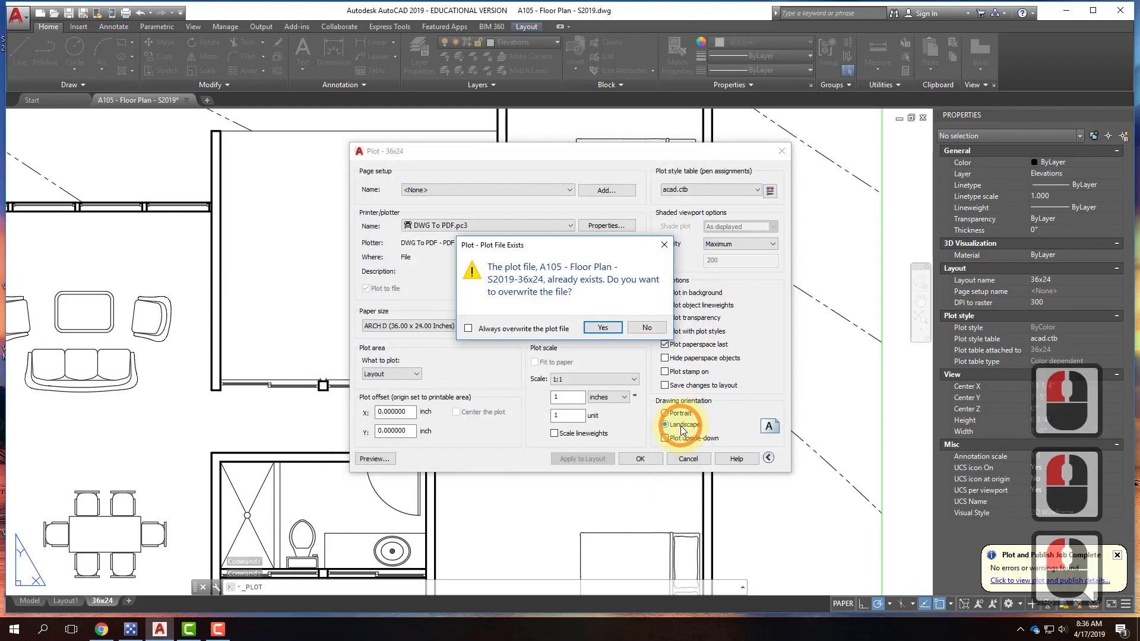
click(611, 330)
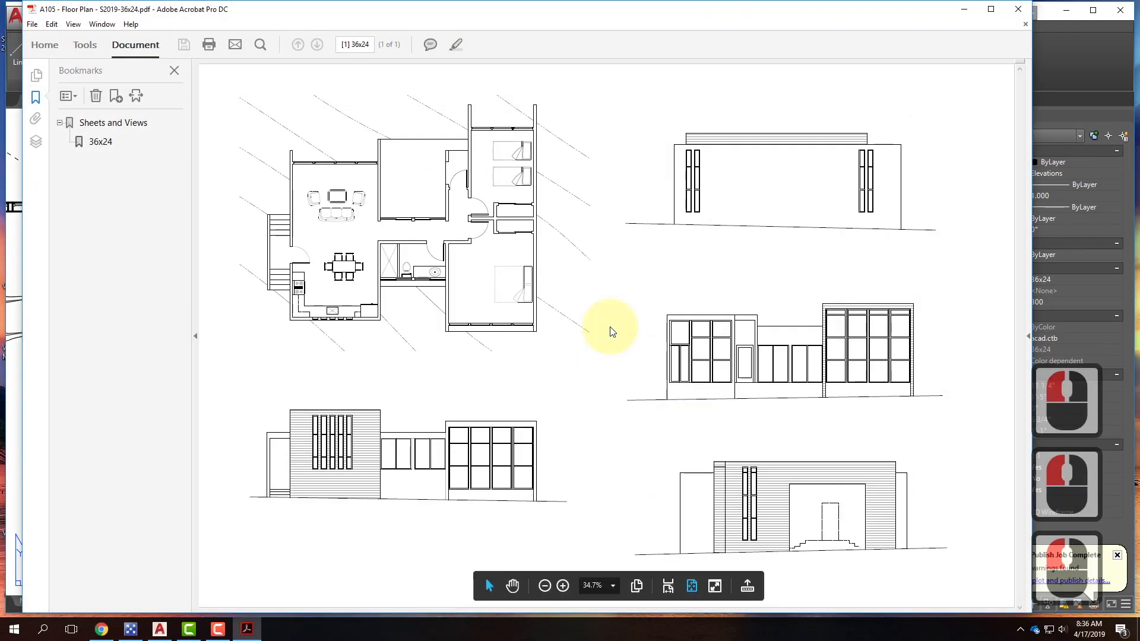
Step: Examine the plotted floor plan's line weights up close in the PDF, covering the living area, bathroom and bedrooms
scroll(518, 157, up, 3)
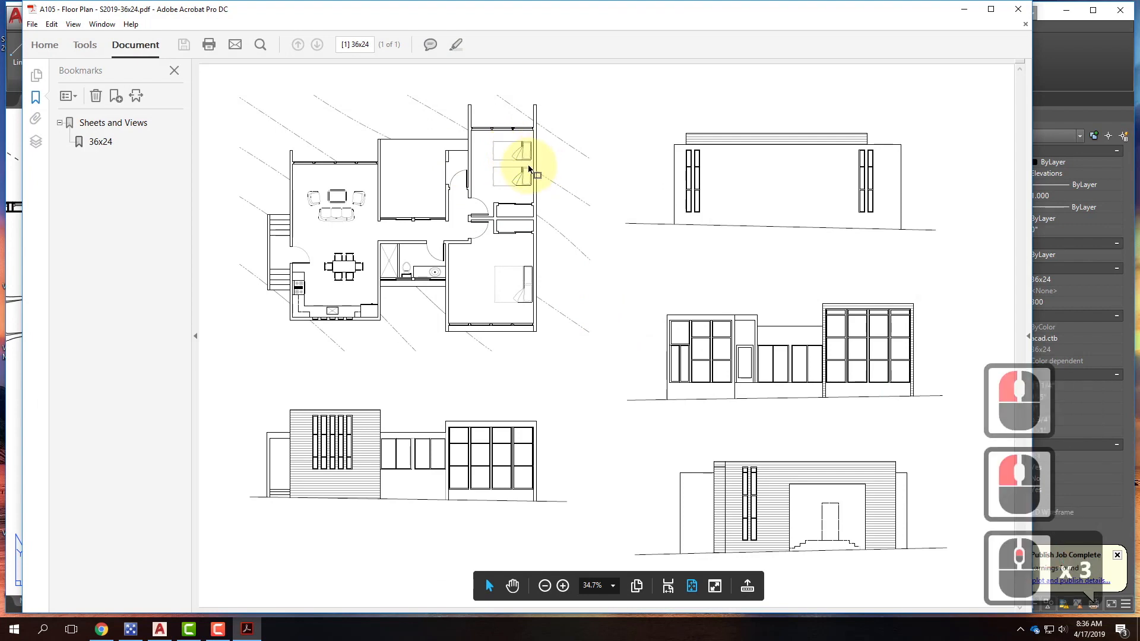
click(337, 206)
scroll(337, 205, up, 3)
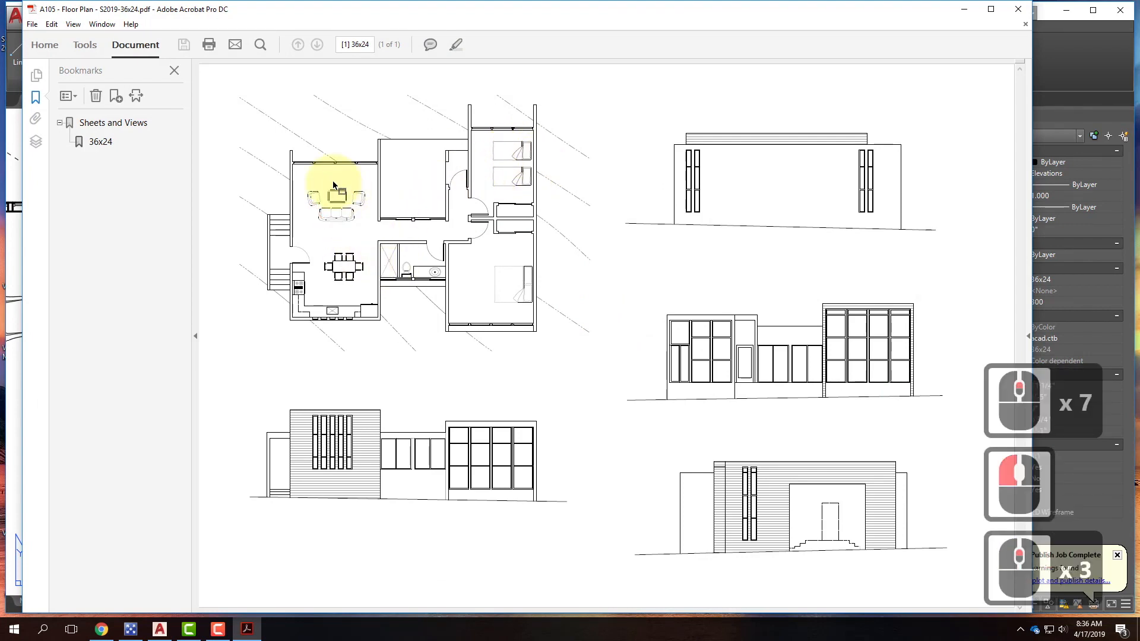
key(ctrl+equal)
key(ctrl+equal)
key(ctrl+equal)
key(ctrl+equal)
key(ctrl+equal)
key(ctrl+equal)
key(space)
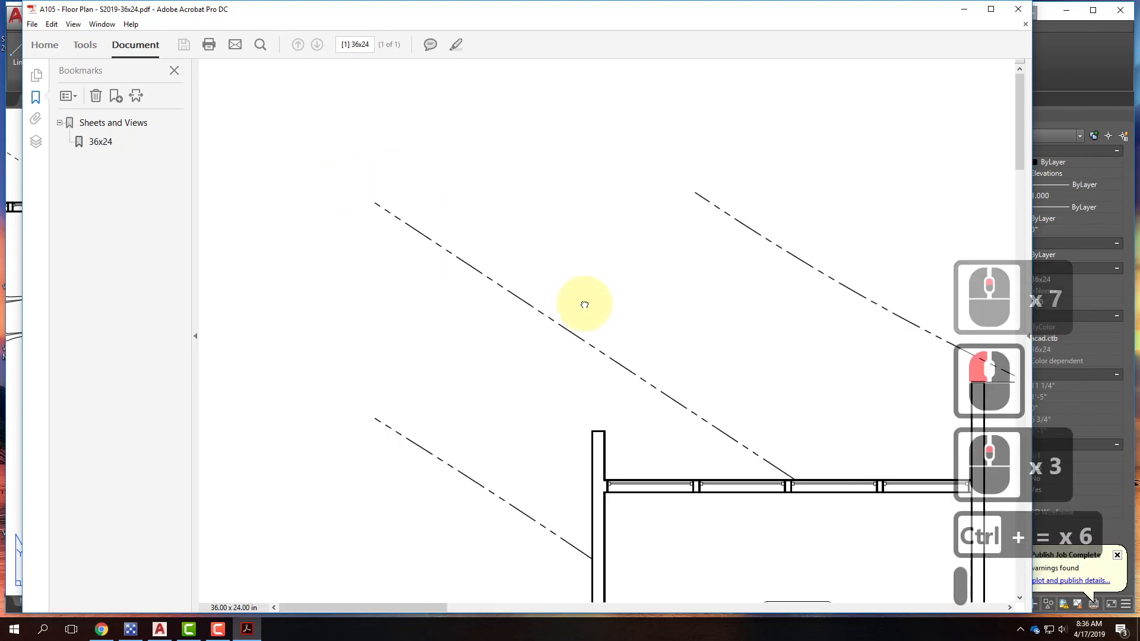
drag(648, 435, 493, 194)
drag(606, 488, 519, 274)
key(space)
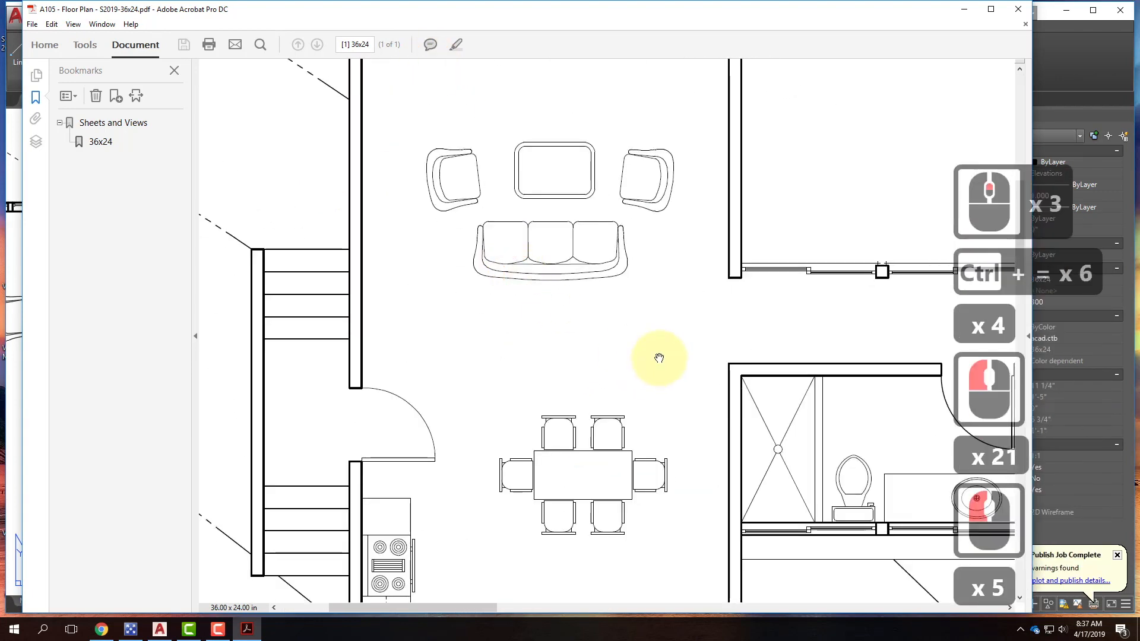
drag(656, 351, 522, 198)
drag(666, 234, 481, 191)
drag(690, 196, 420, 400)
drag(509, 243, 535, 252)
drag(526, 479, 532, 265)
drag(545, 404, 648, 307)
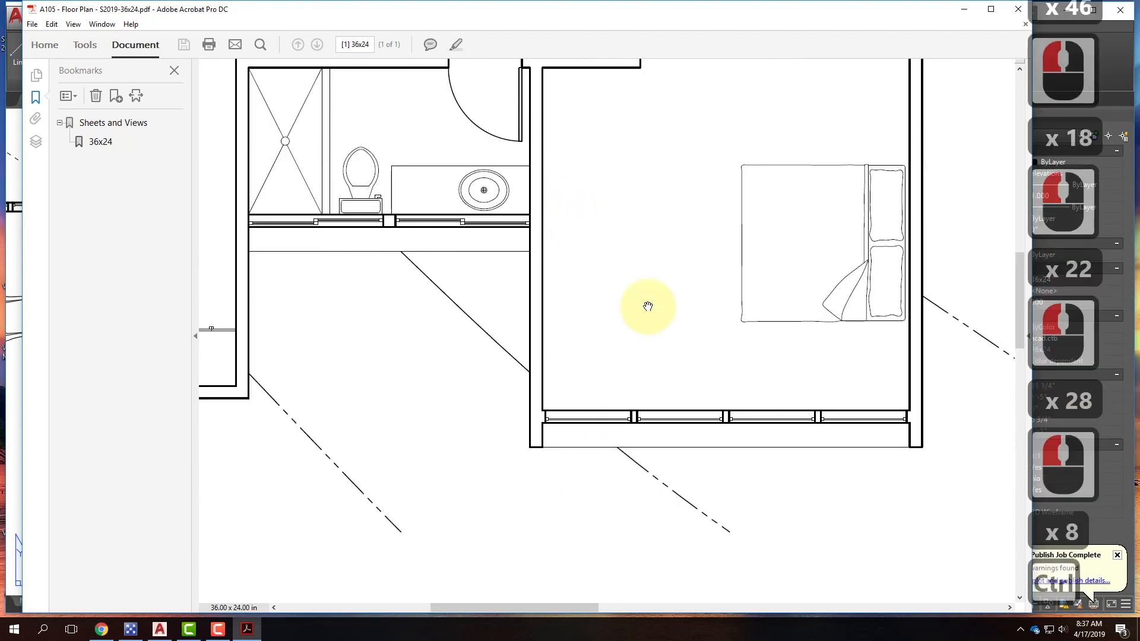
Step: Close the plotted PDF and minimize AutoCAD to reveal the desktop
key(ctrl+0)
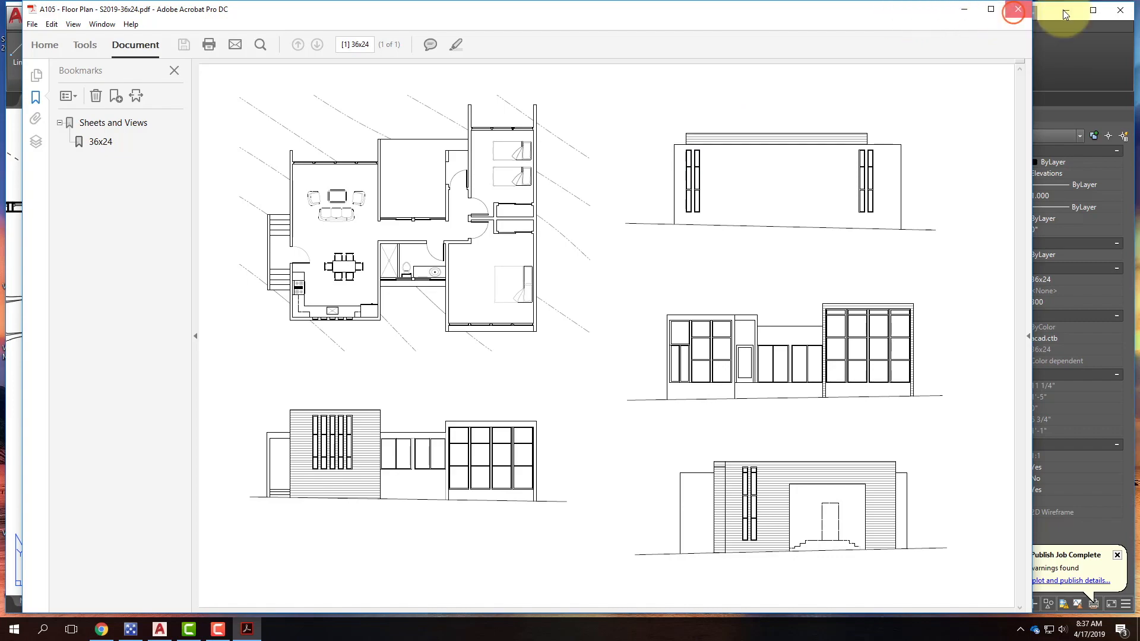
click(1017, 10)
click(1066, 10)
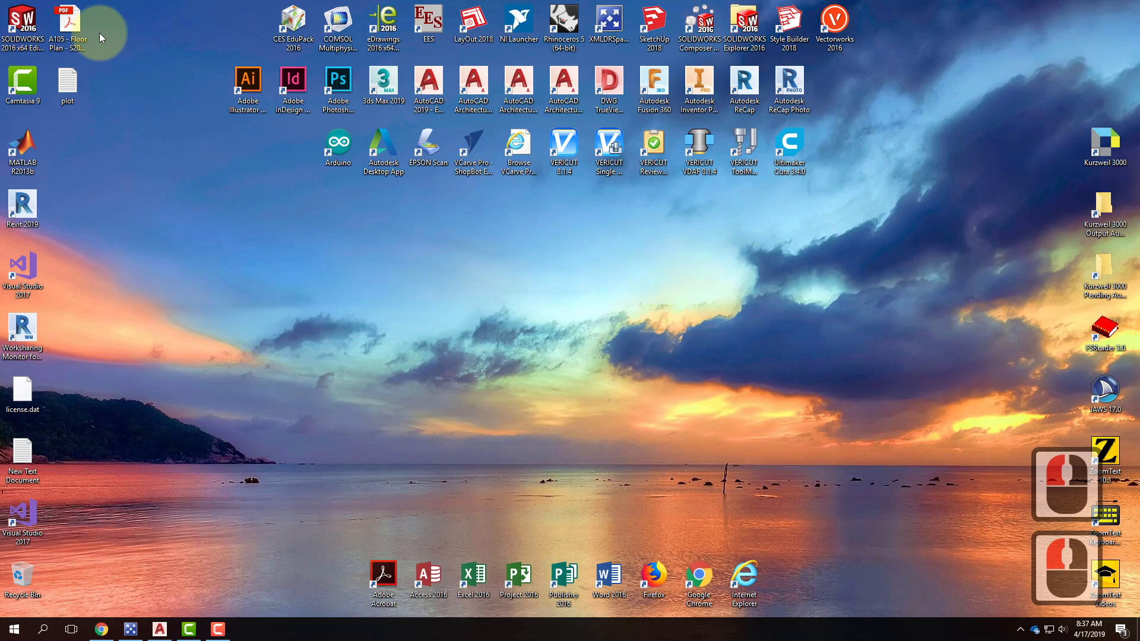
Step: Switch to Adobe Illustrator, open the A105 - Floor Plan - S2019-36x24 PDF from the desktop and dismiss the welcome tour
click(68, 27)
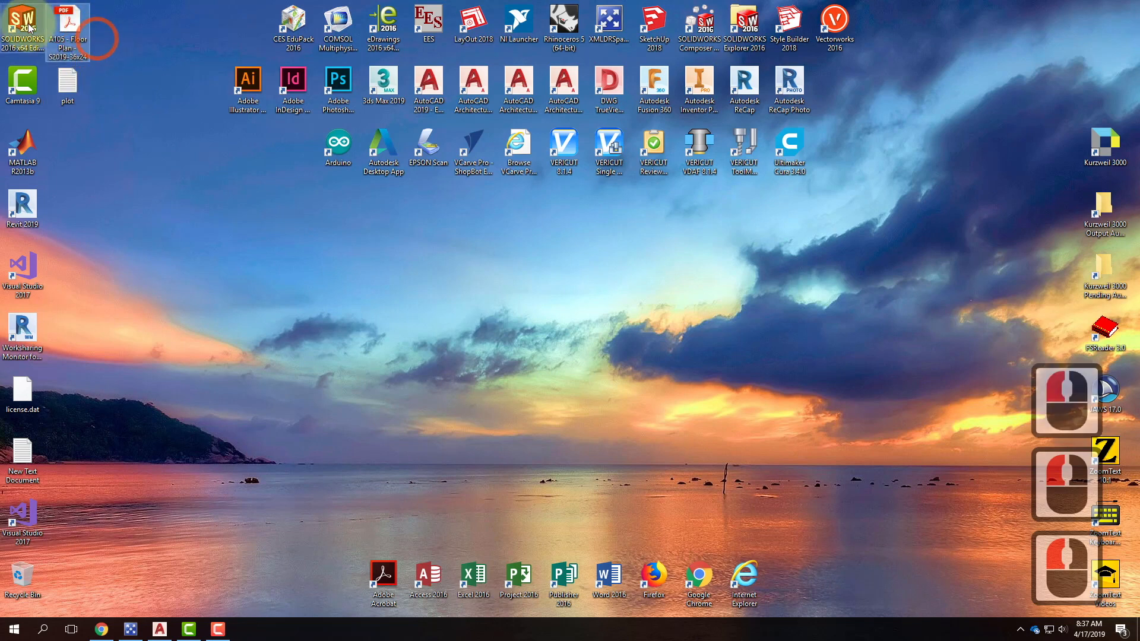
double_click(248, 80)
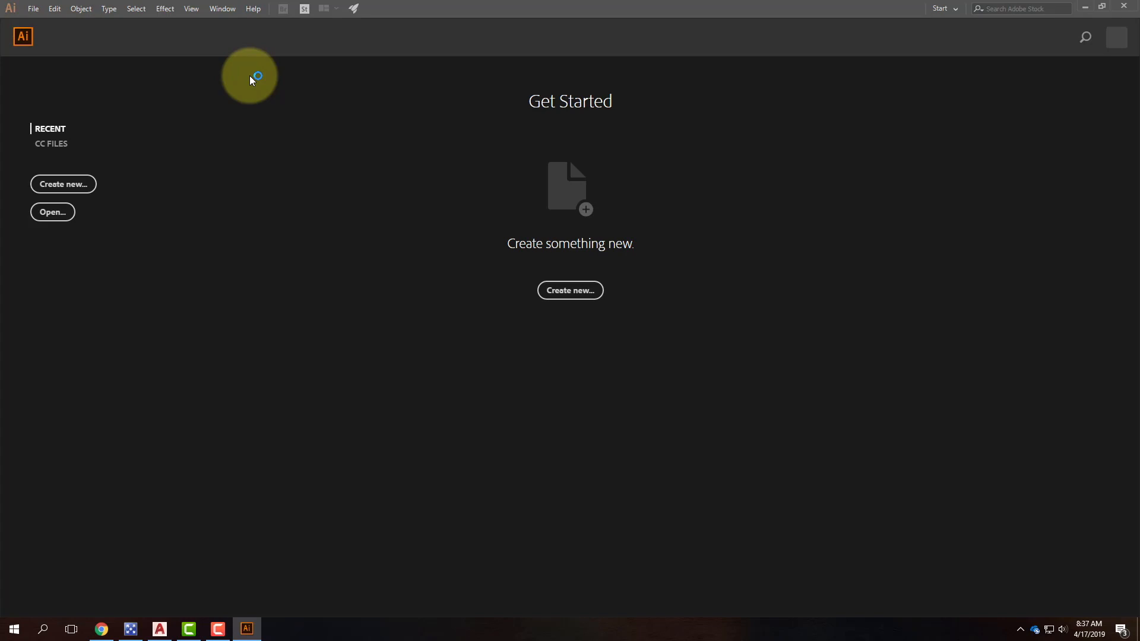
click(52, 212)
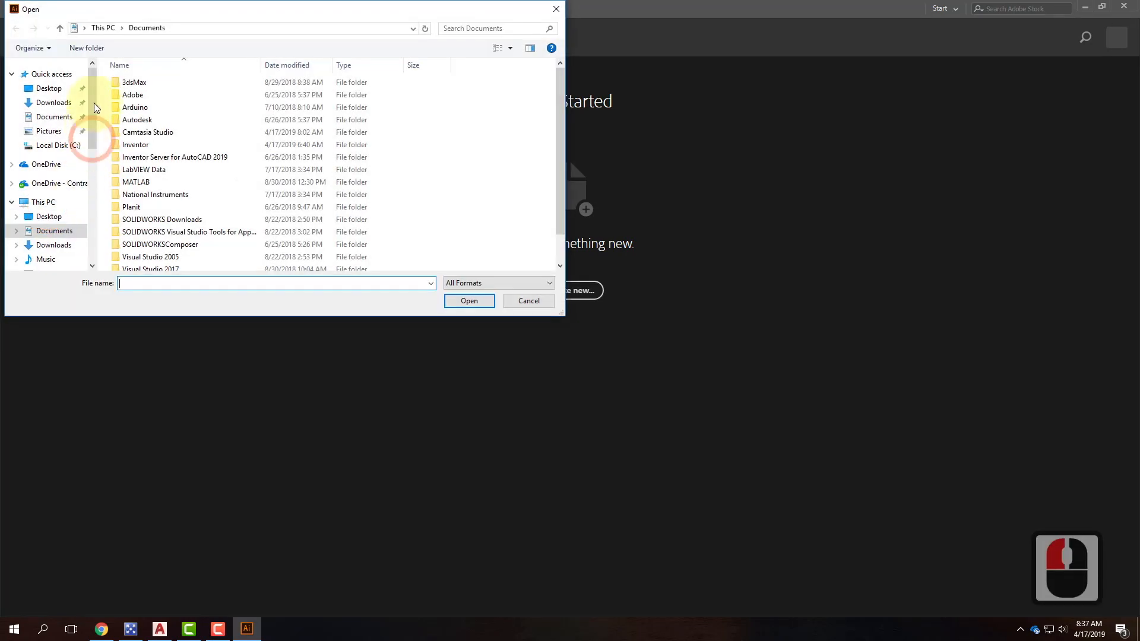
click(49, 88)
double_click(141, 83)
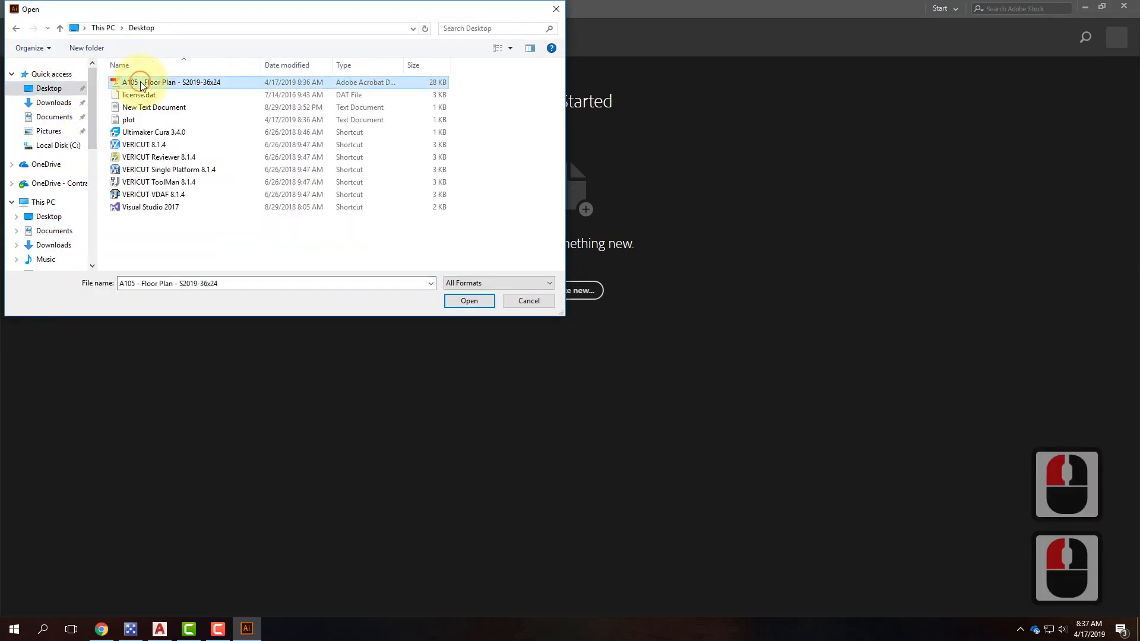
click(465, 302)
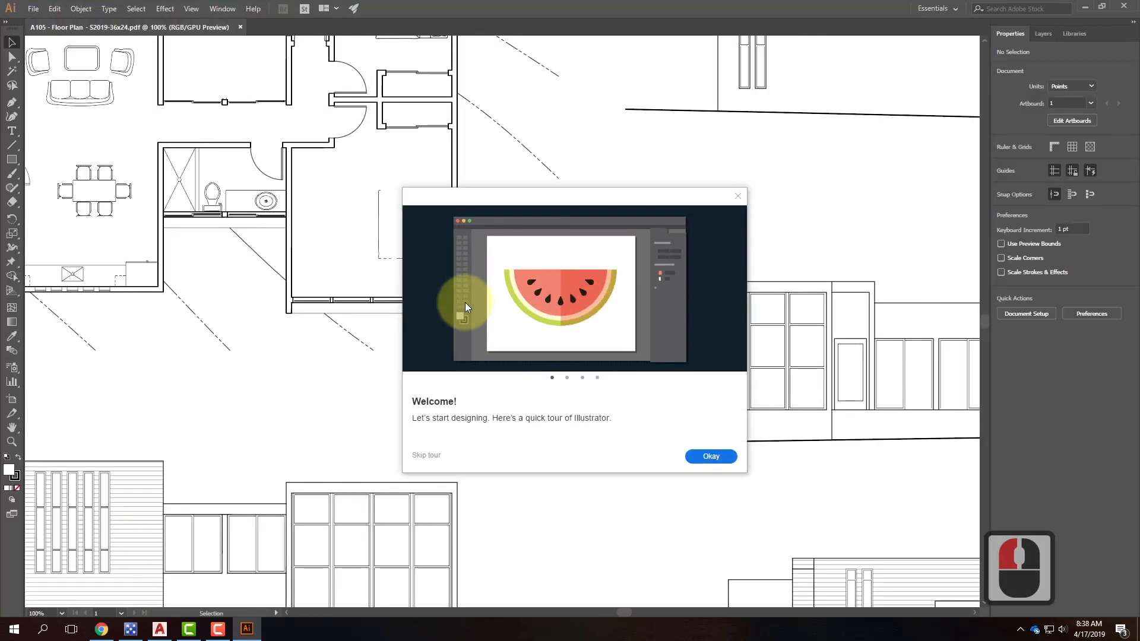
key(ctrl+0)
click(737, 196)
key(ctrl+0)
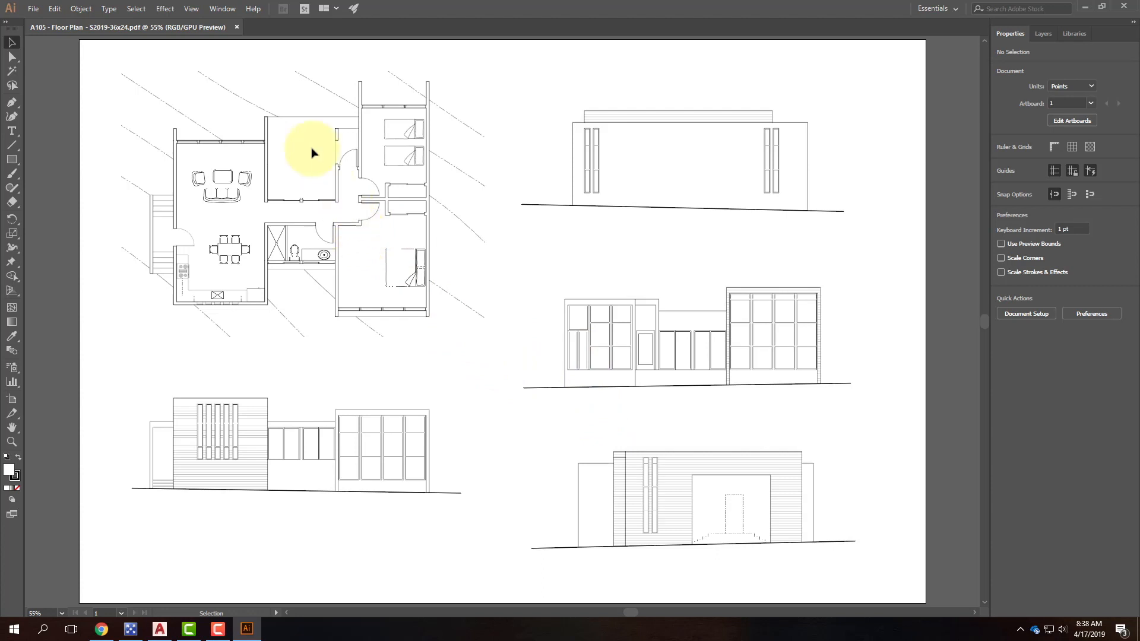
Step: Export the sheet to the desktop as the JPEG A105 - Floor Plan - S2019-36x24, using all artboards
click(33, 9)
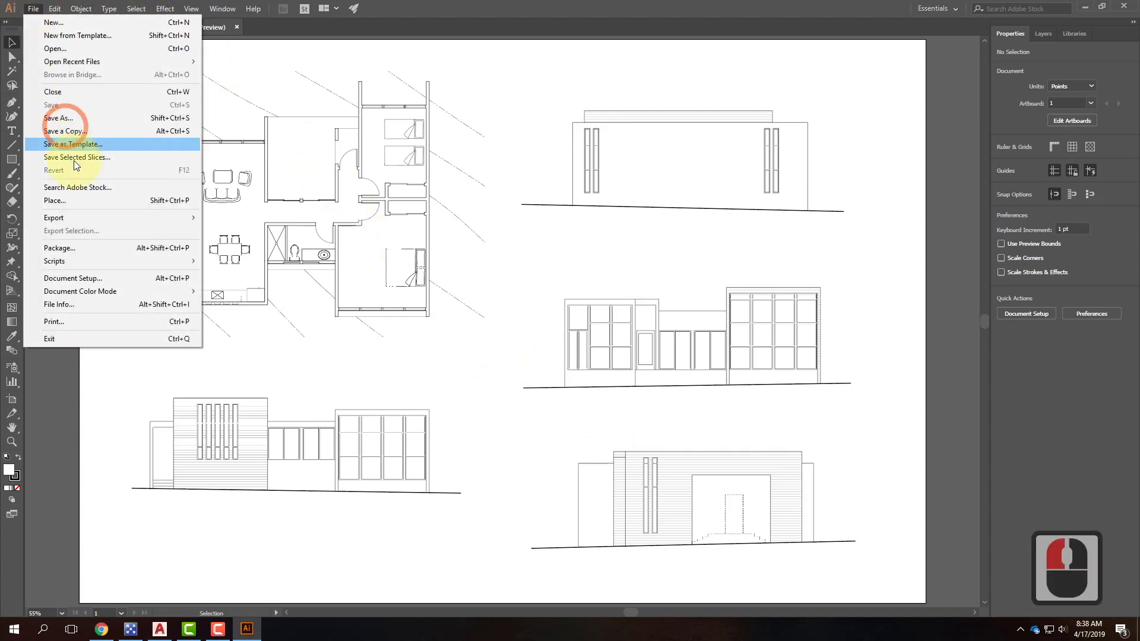
mouse_move(80, 219)
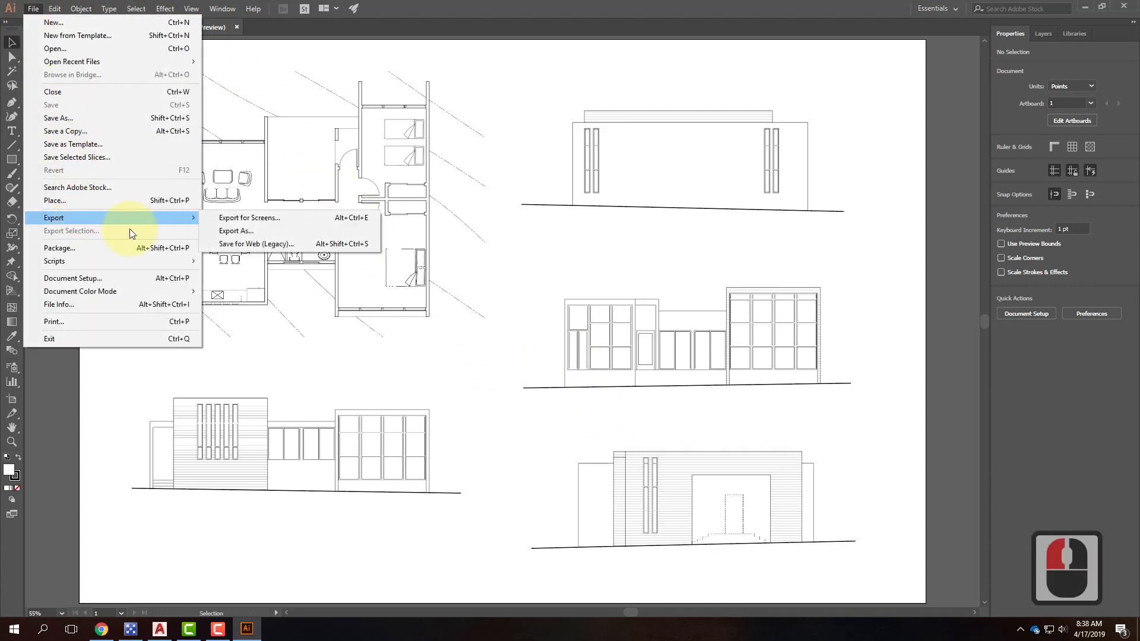
click(289, 231)
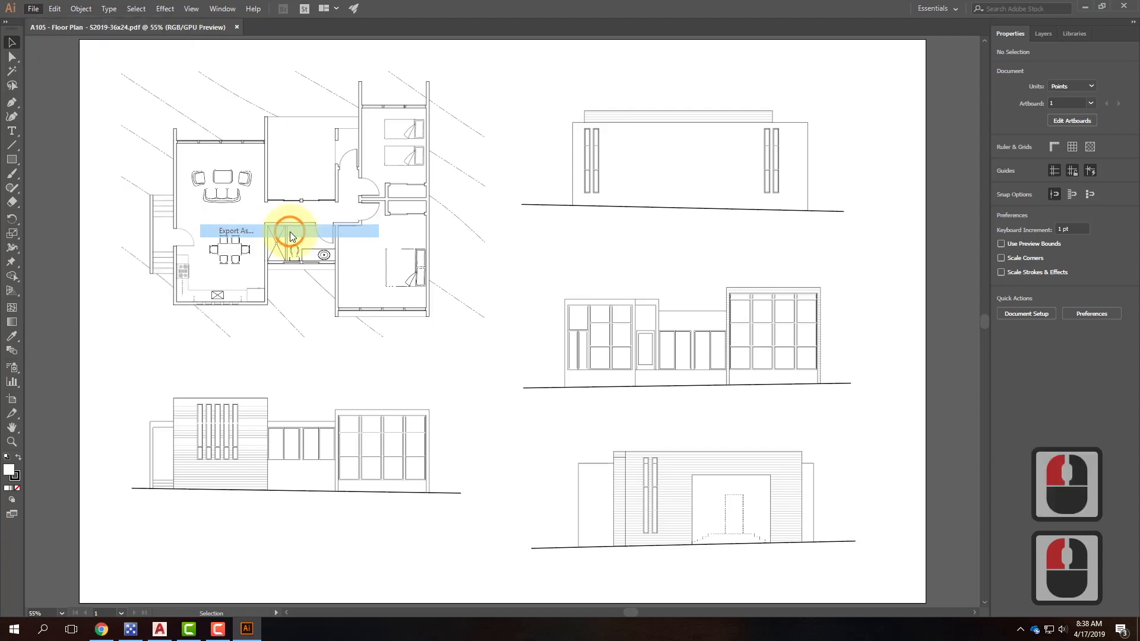
click(127, 274)
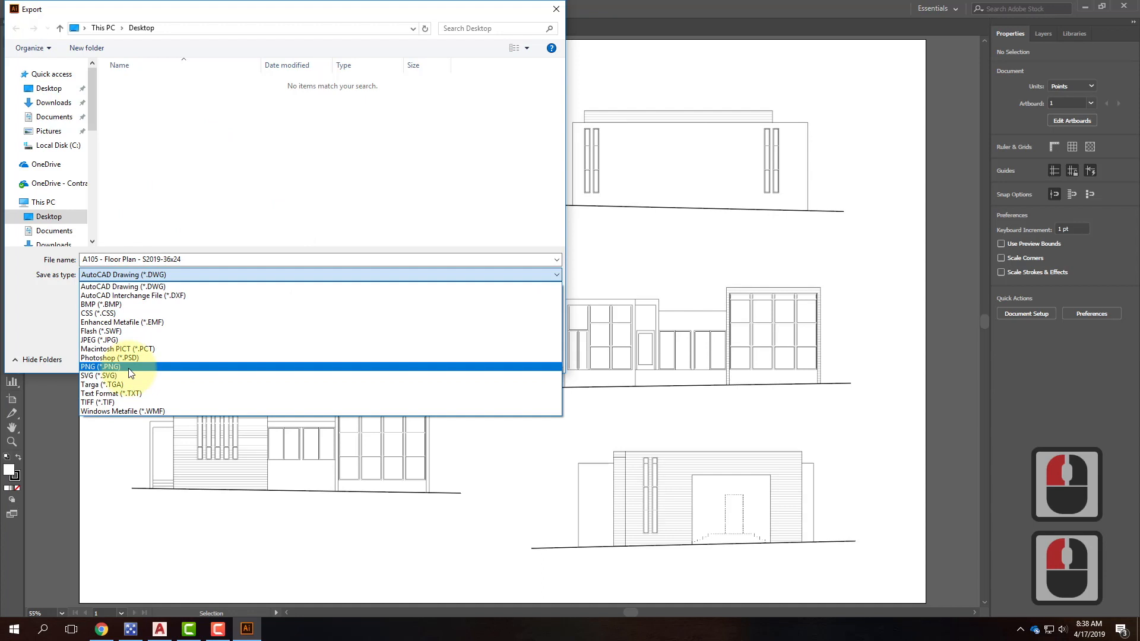
click(127, 339)
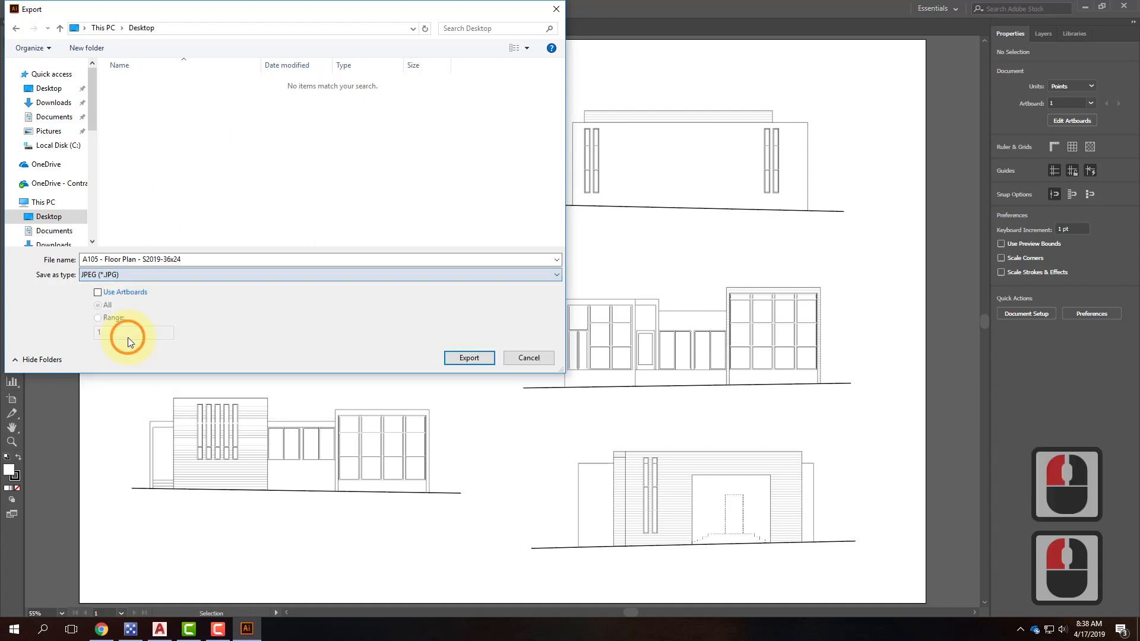
click(98, 294)
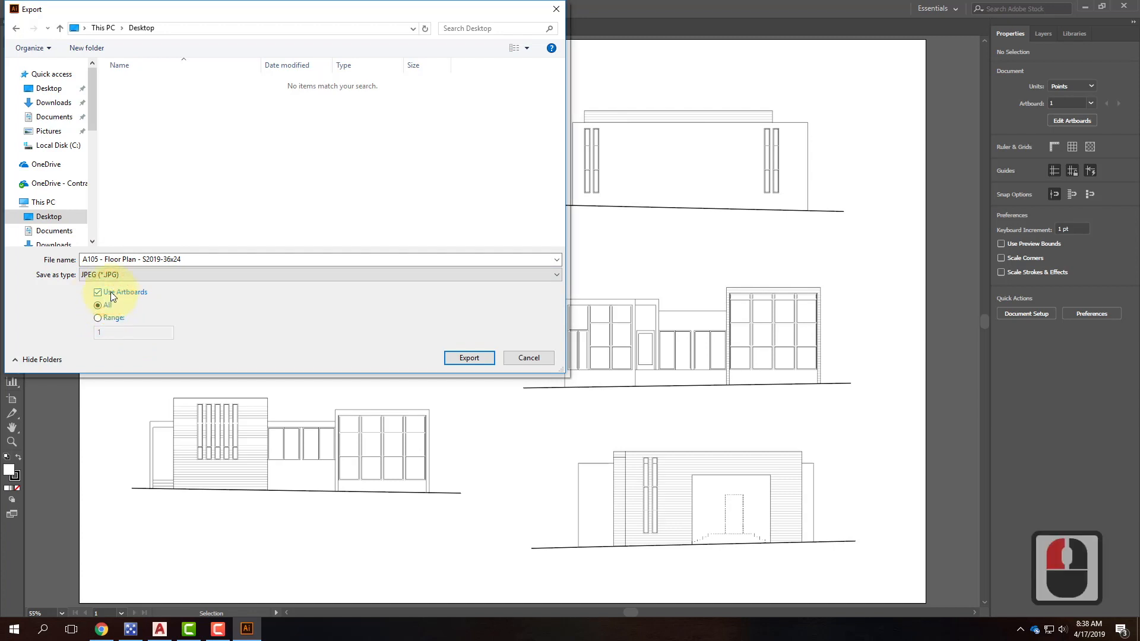
click(469, 357)
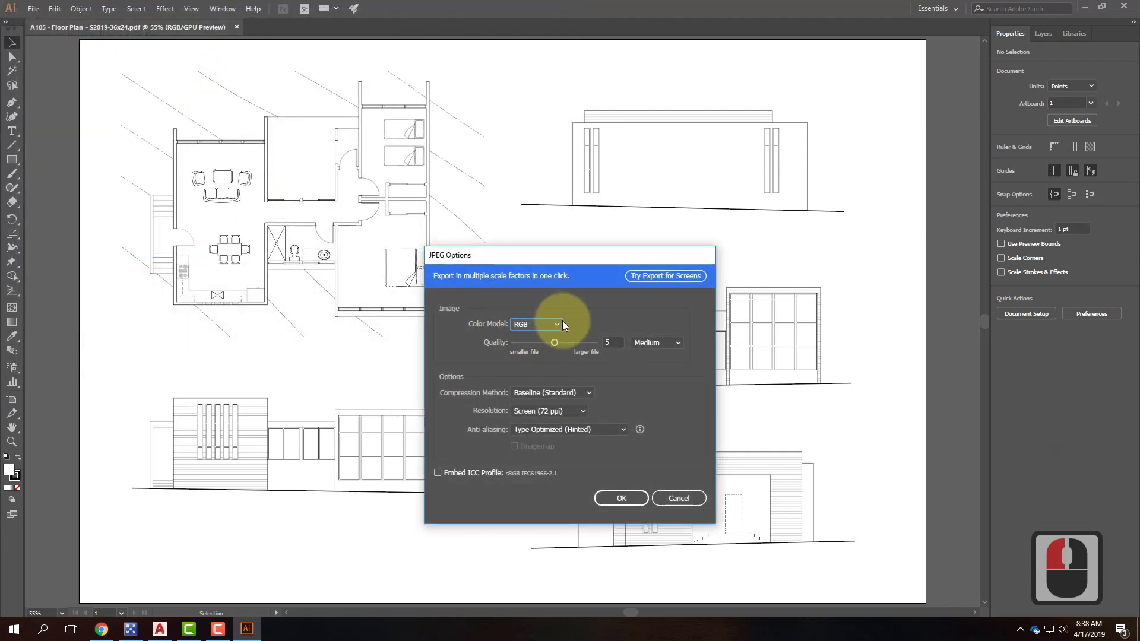
Step: Set the JPEG quality to 10 (Maximum) and the resolution to High (300 ppi), keeping the RGB color model, and complete the export
click(559, 323)
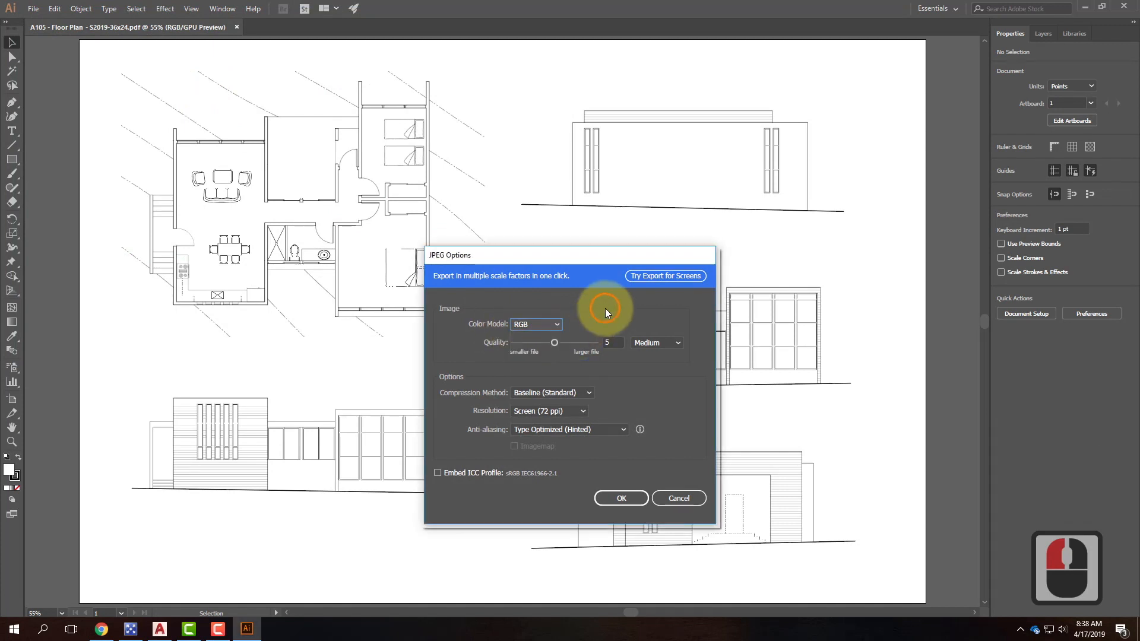
click(578, 344)
drag(554, 343, 638, 343)
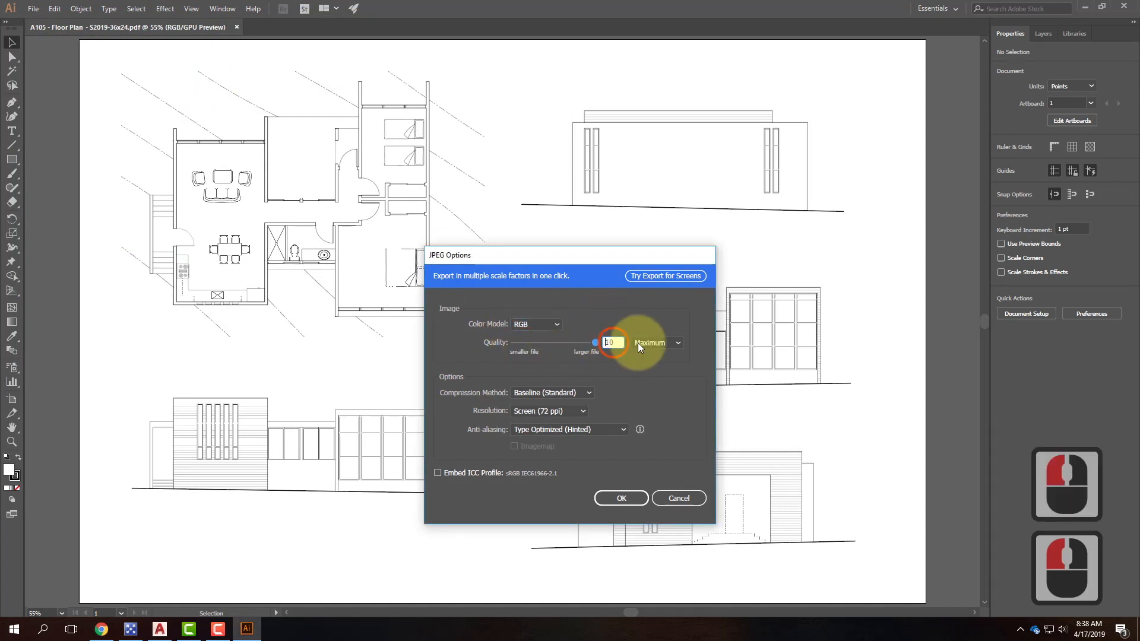
click(611, 342)
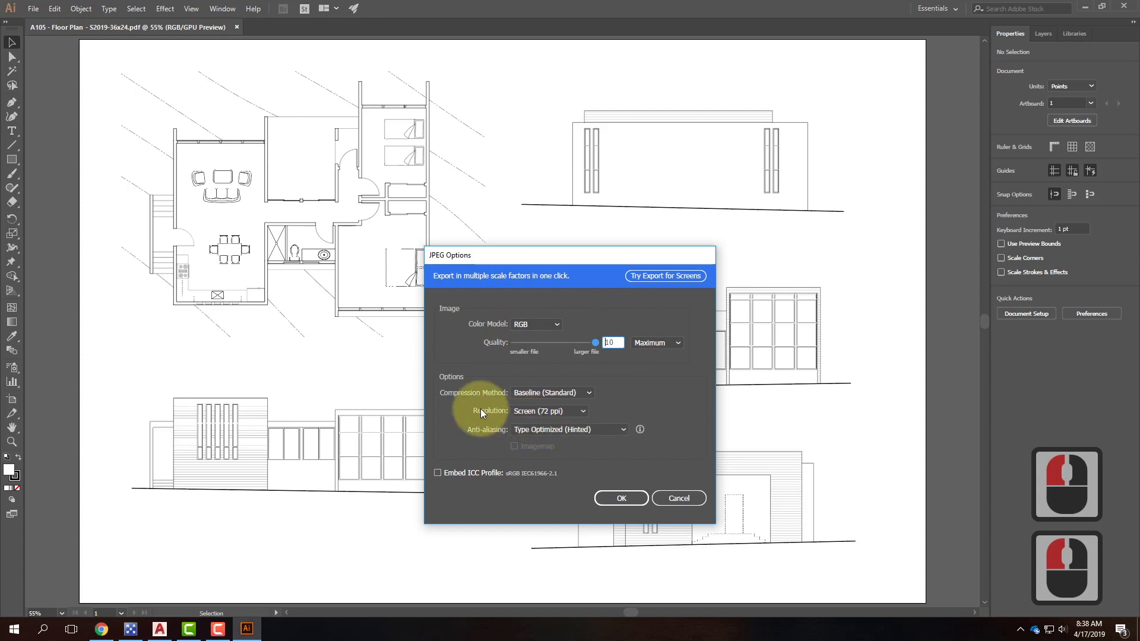
click(540, 410)
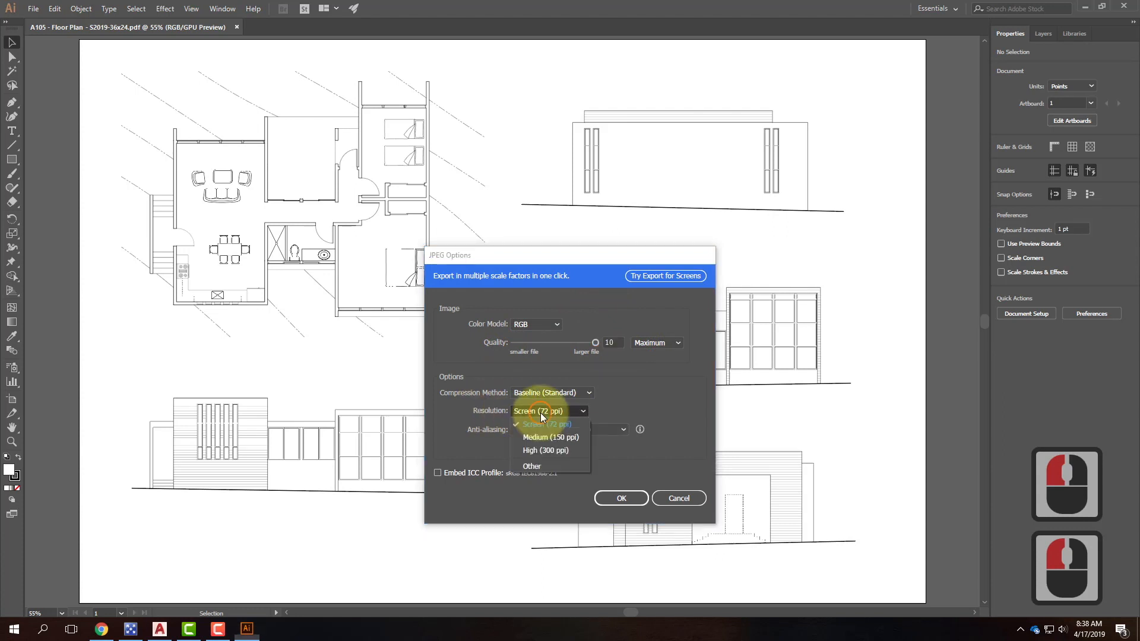
click(544, 450)
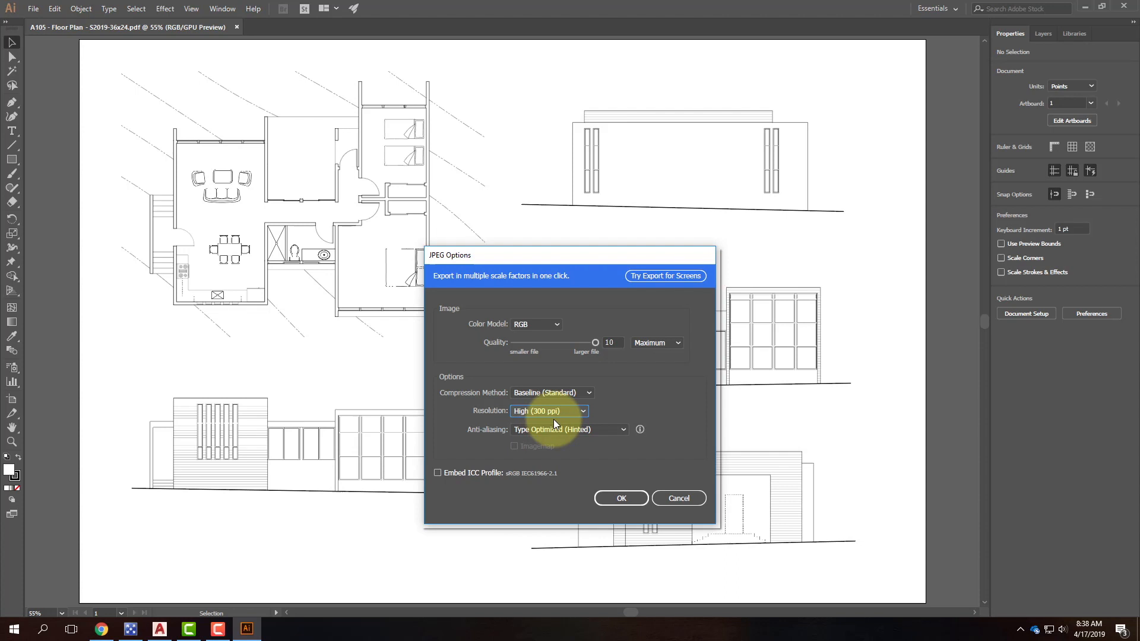
click(633, 499)
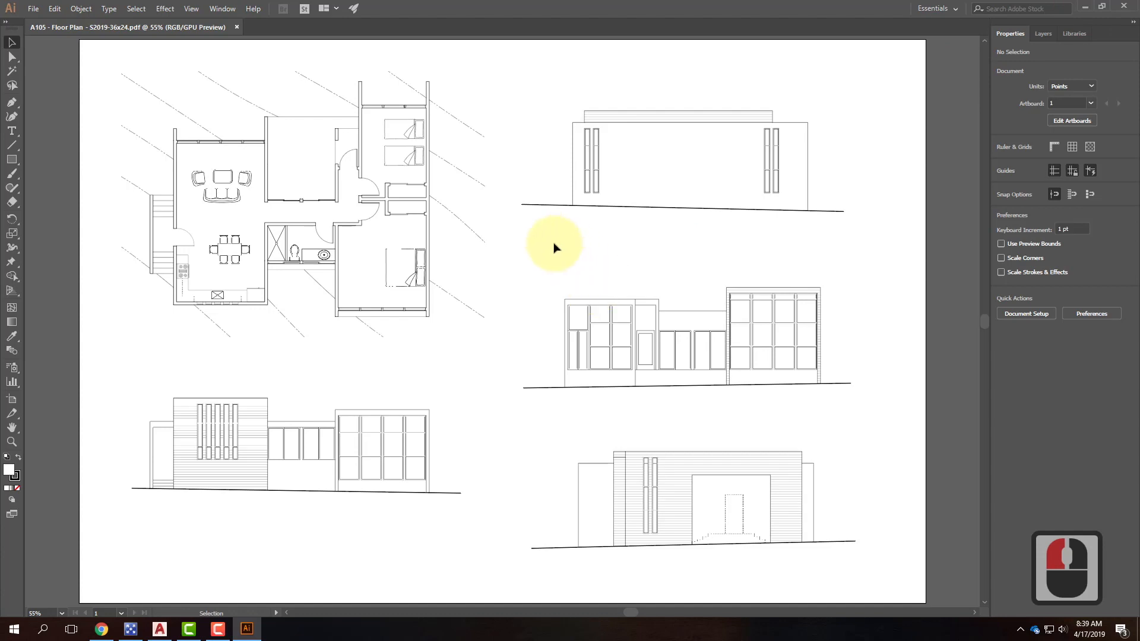
Step: Open the exported JPEG from the desktop in Paint and examine the line quality around the entry stairs and kitchen
click(1085, 6)
double_click(66, 144)
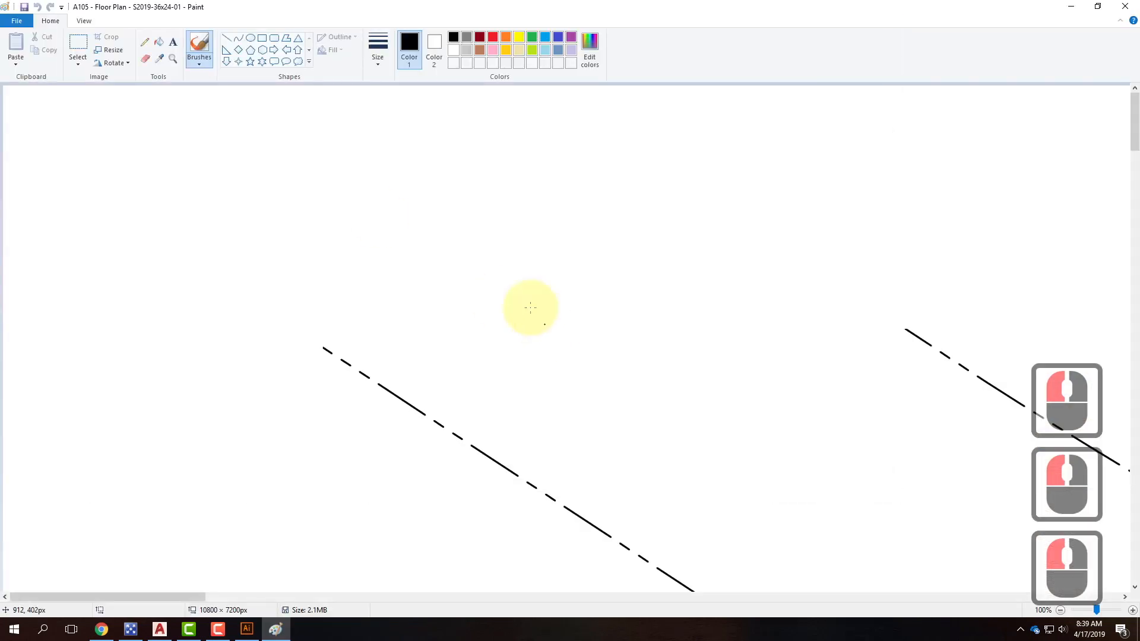
scroll(510, 281, down, 10)
scroll(511, 283, up, 3)
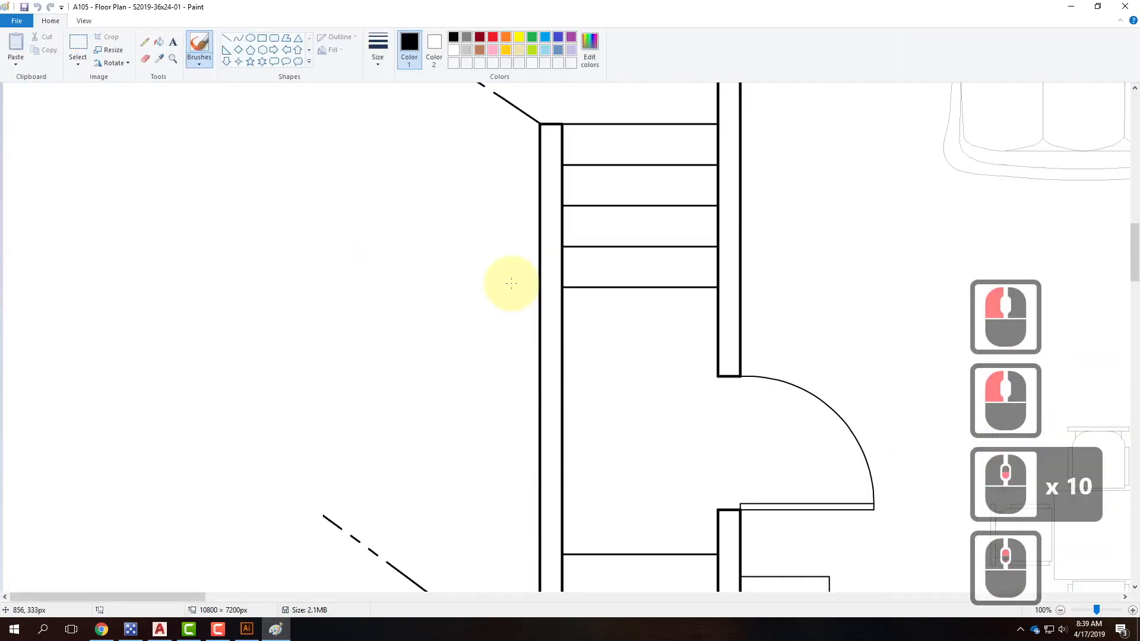
scroll(509, 280, up, 2)
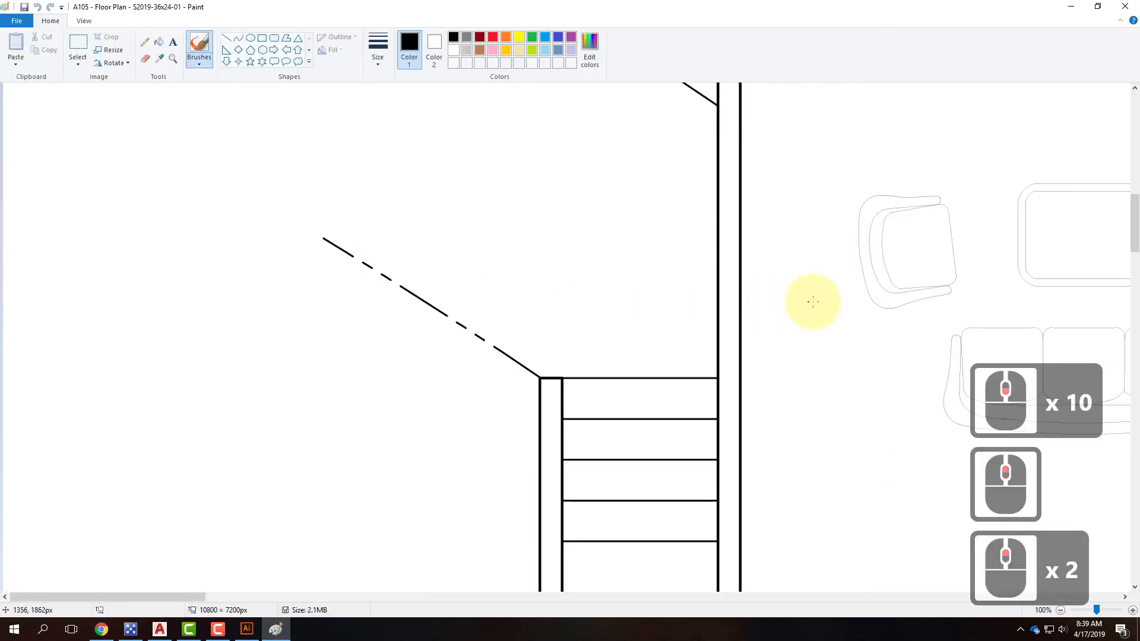
scroll(875, 290, down, 4)
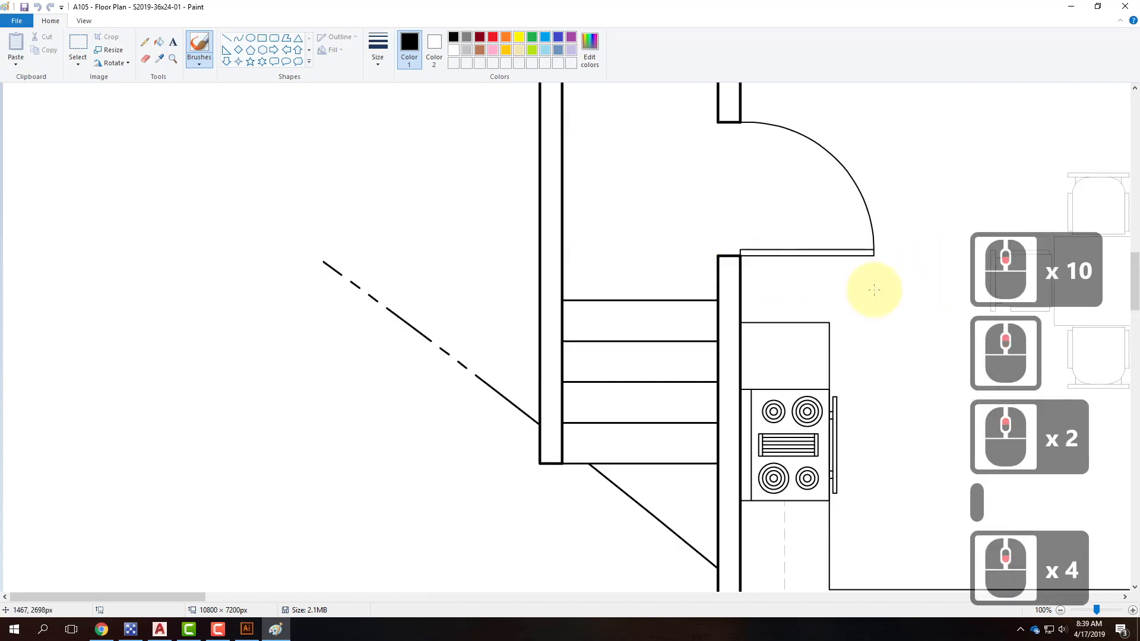
click(1071, 6)
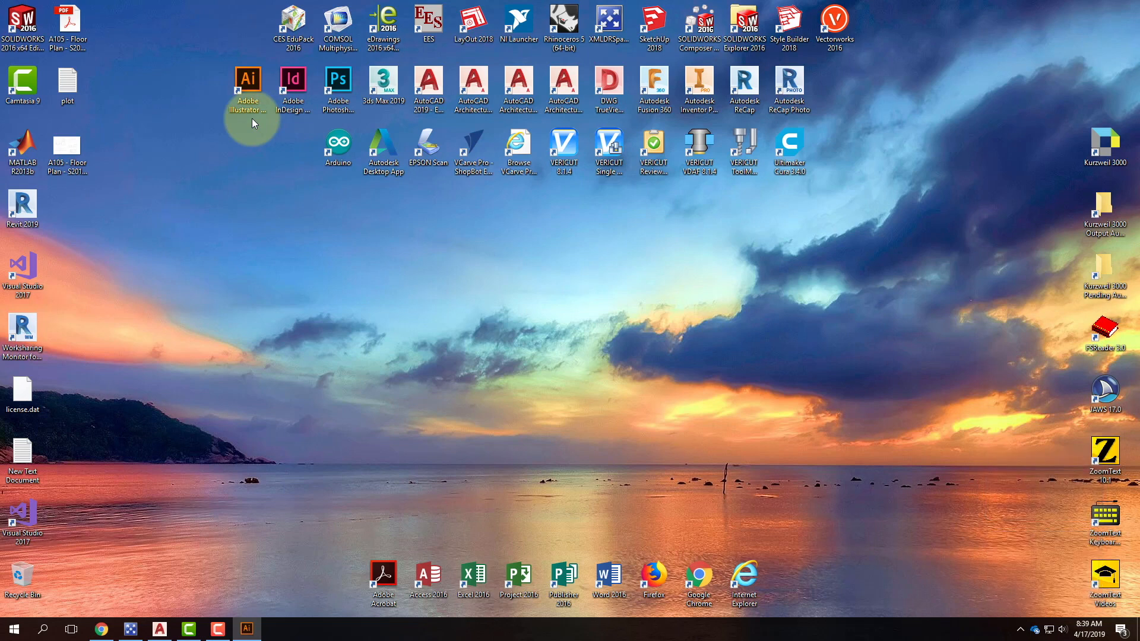
Step: Switch back to AutoCAD and save the A105 - Floor Plan - S2019 drawing
click(160, 631)
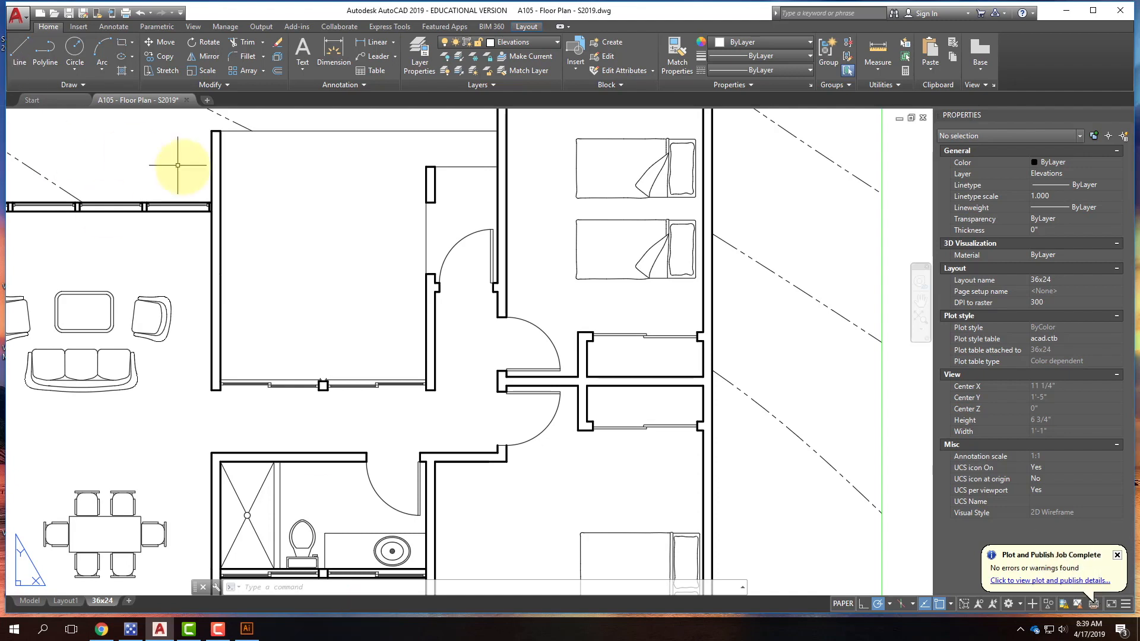
click(70, 16)
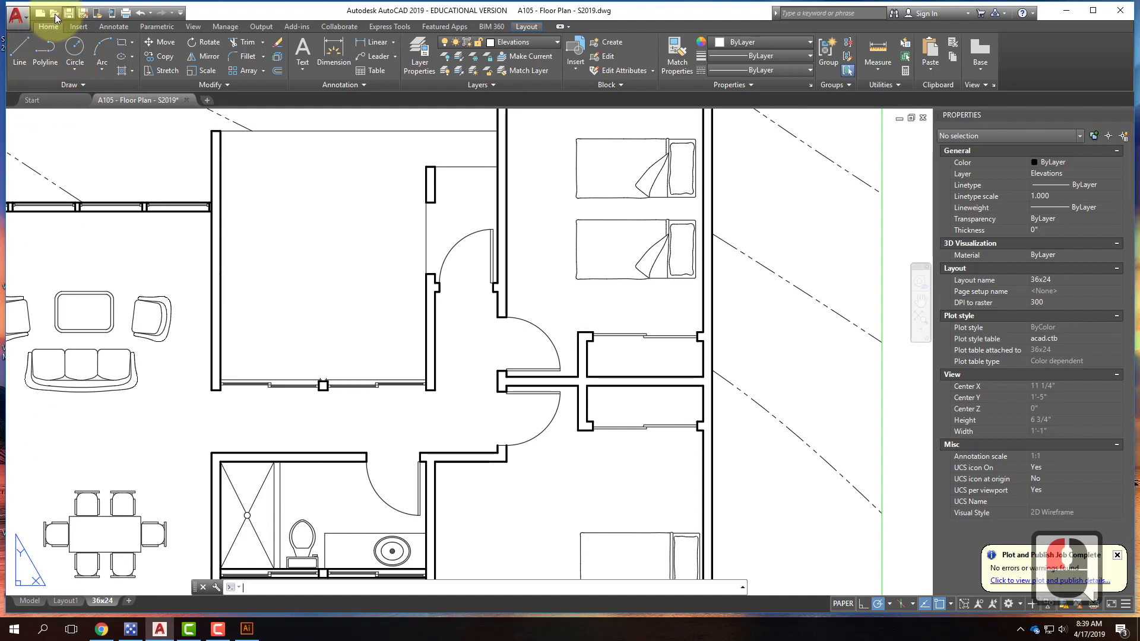
click(69, 13)
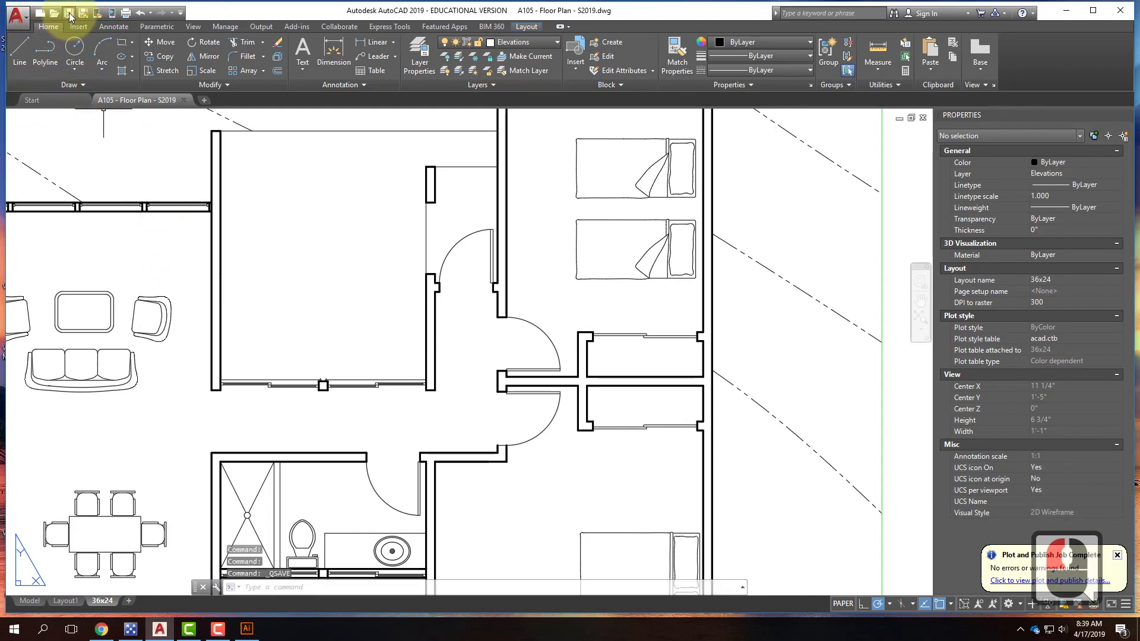
Step: Browse from the Ex121 folder to Ex120 - Elevations in AutoCAD in Live - A135 Exercises and look through its drawings for one to open
click(54, 13)
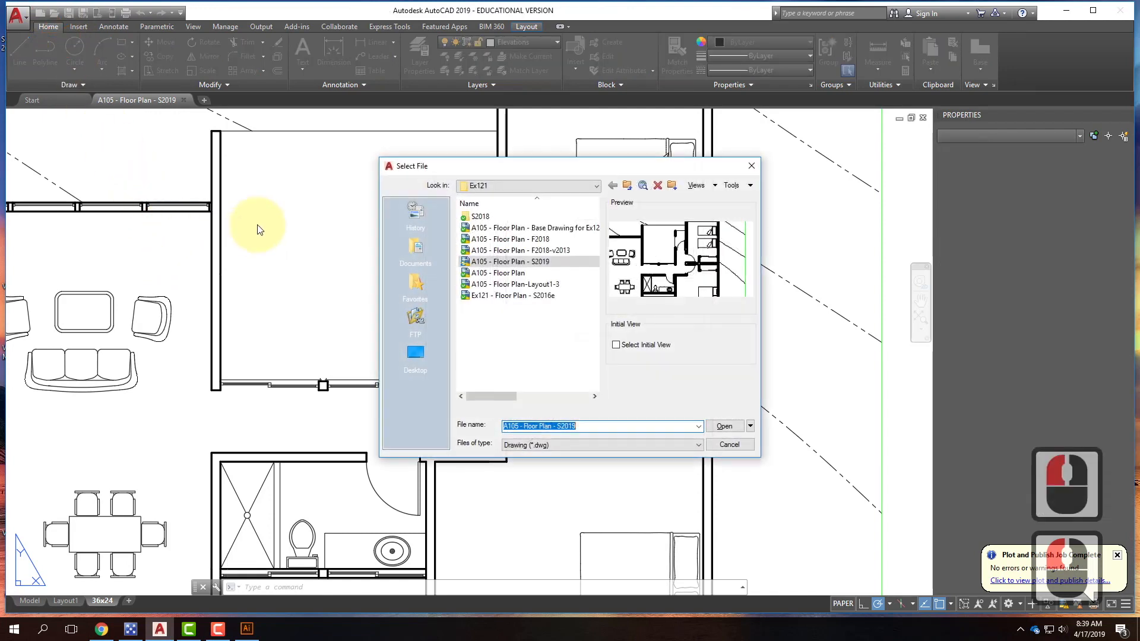
click(516, 185)
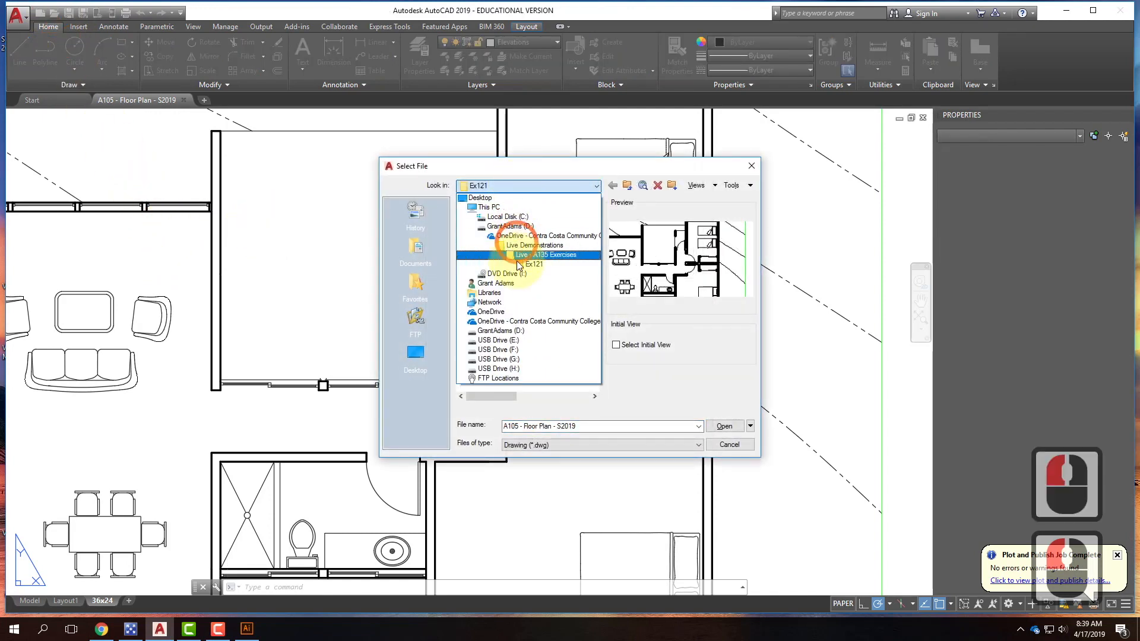
click(530, 256)
scroll(509, 312, down, 2)
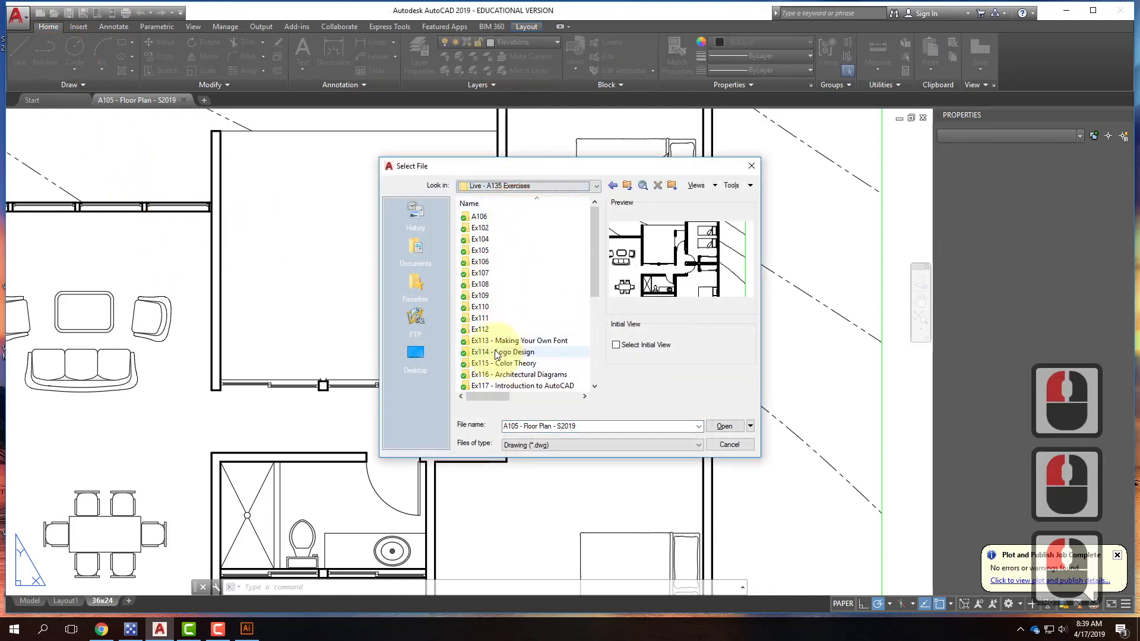
double_click(518, 352)
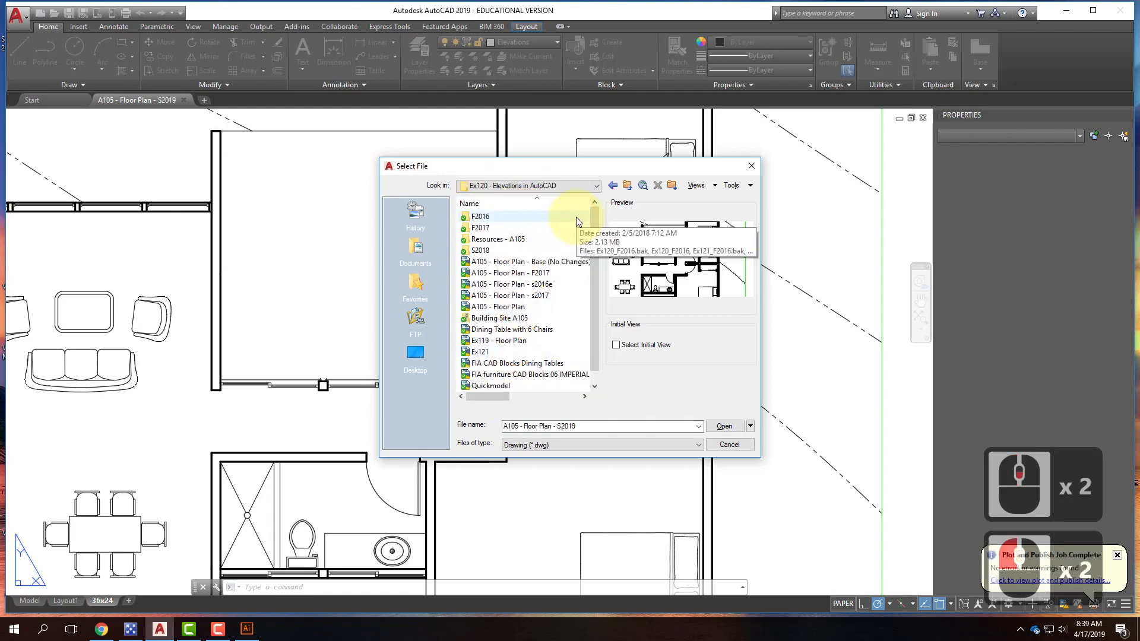
scroll(576, 261, down, 1)
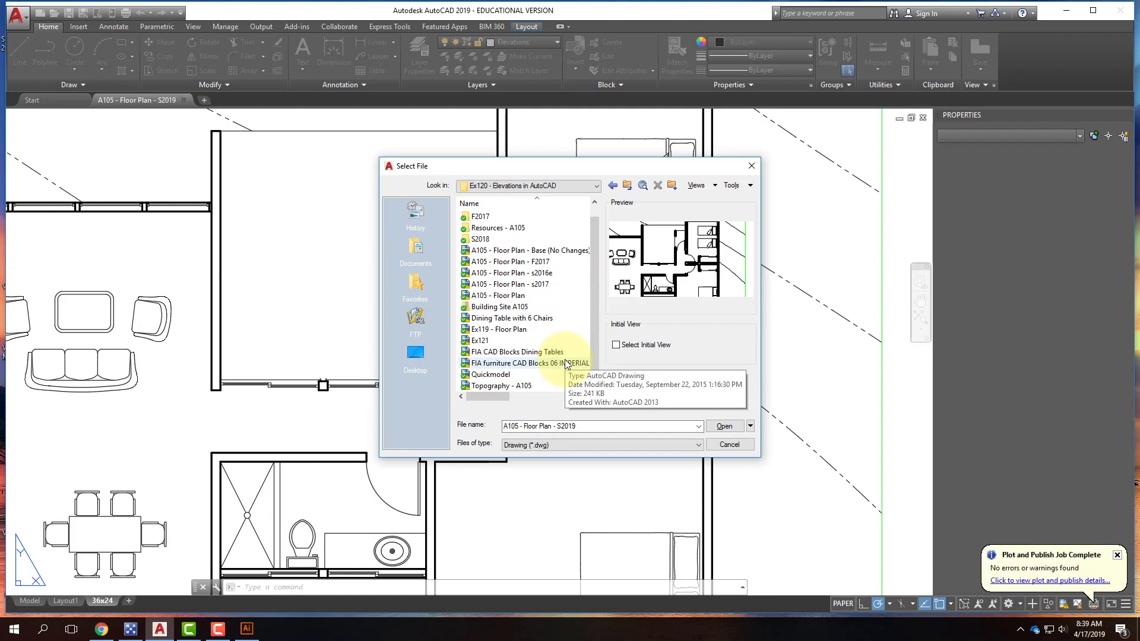
scroll(570, 331, up, 3)
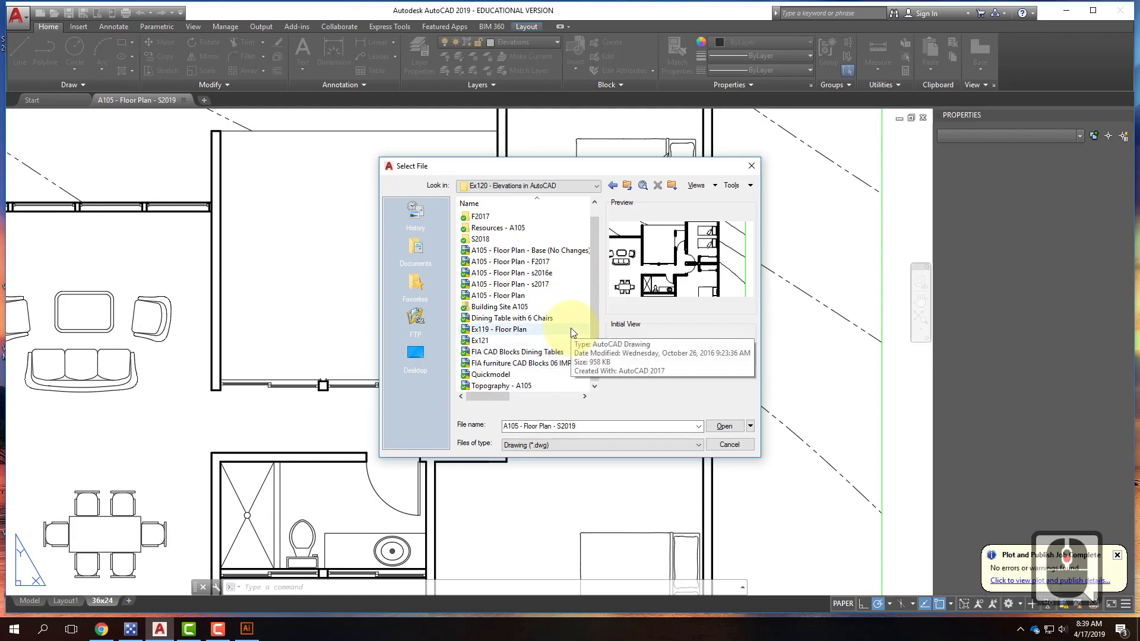
scroll(571, 328, up, 1)
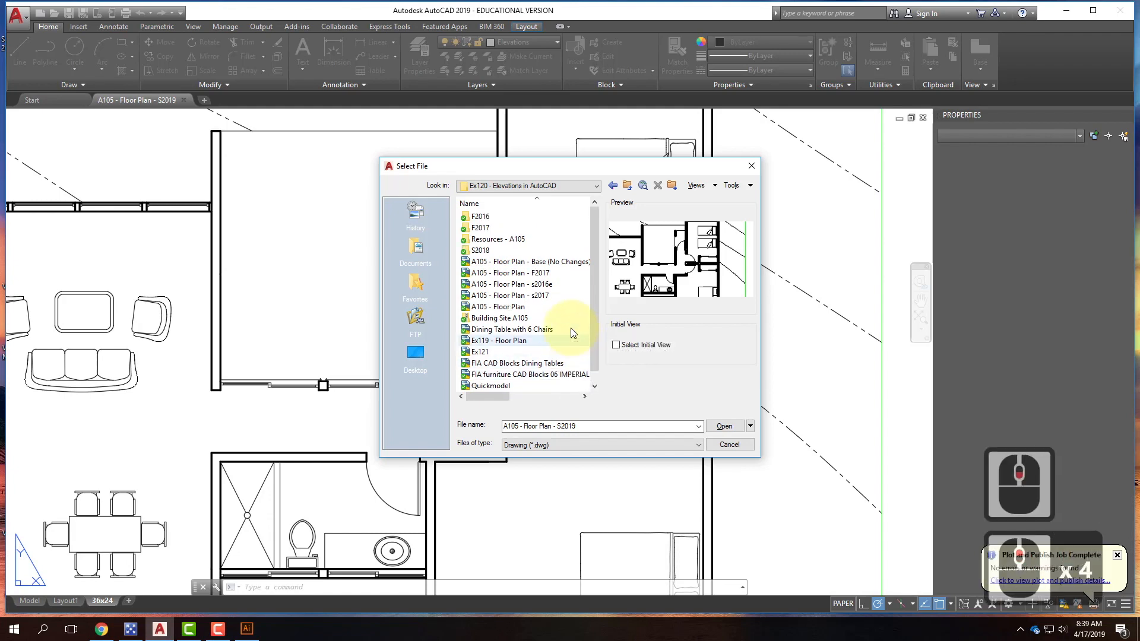
Step: Open A105 - Floor Plan - S2019 from the Ex119 - Blocks Hatches and Line-Weights folder, choosing to continue opening the foreign DWG file
click(628, 187)
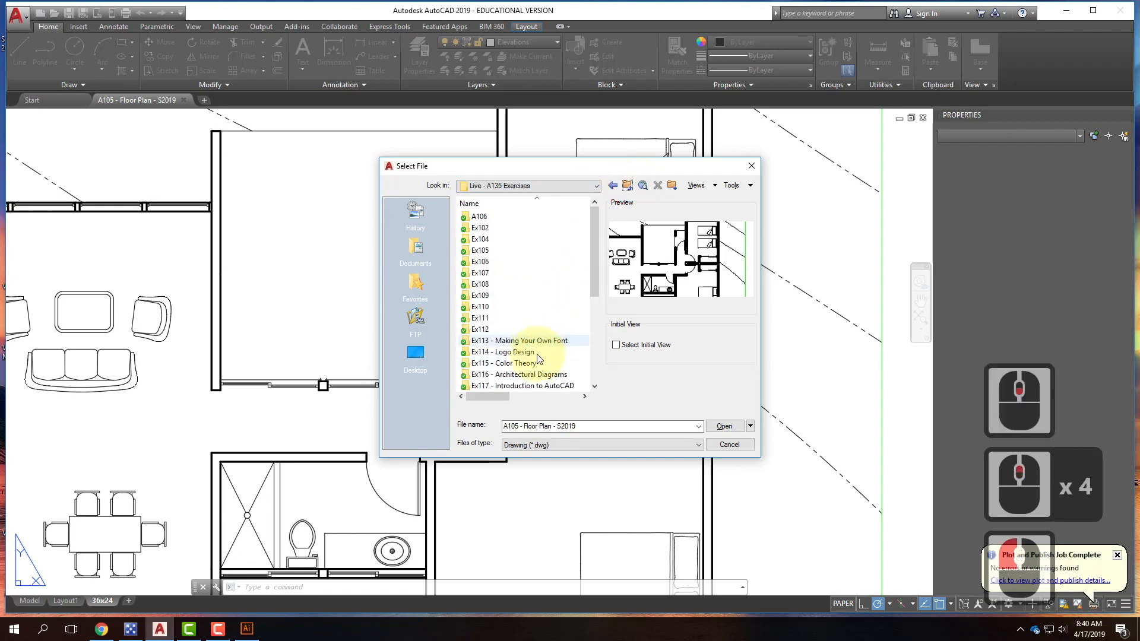
scroll(543, 334, down, 4)
double_click(544, 340)
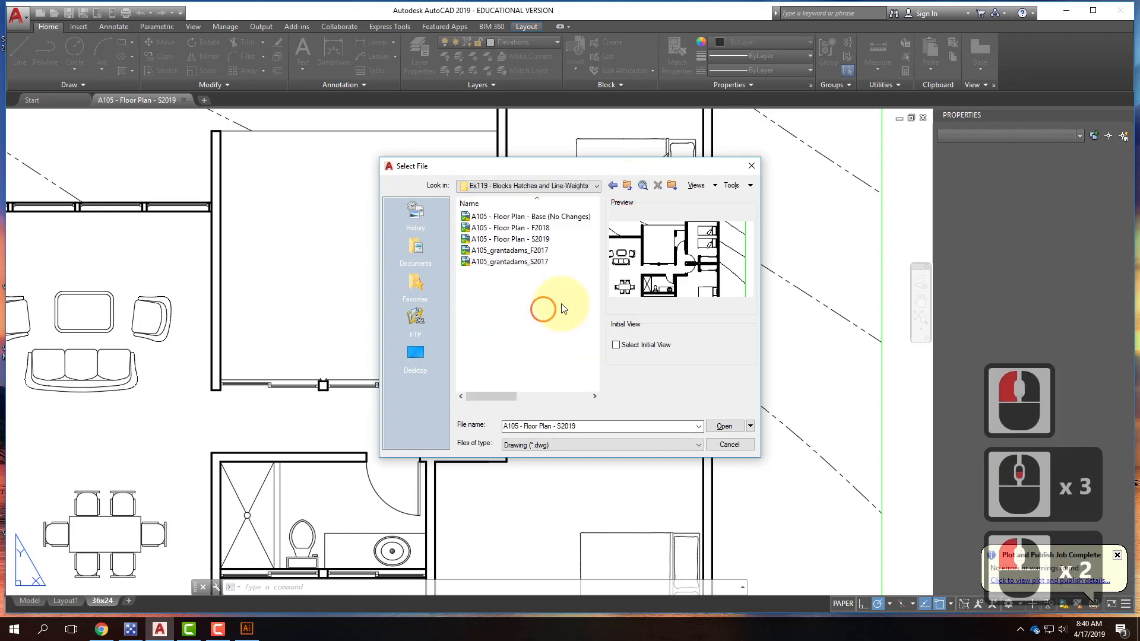
click(542, 240)
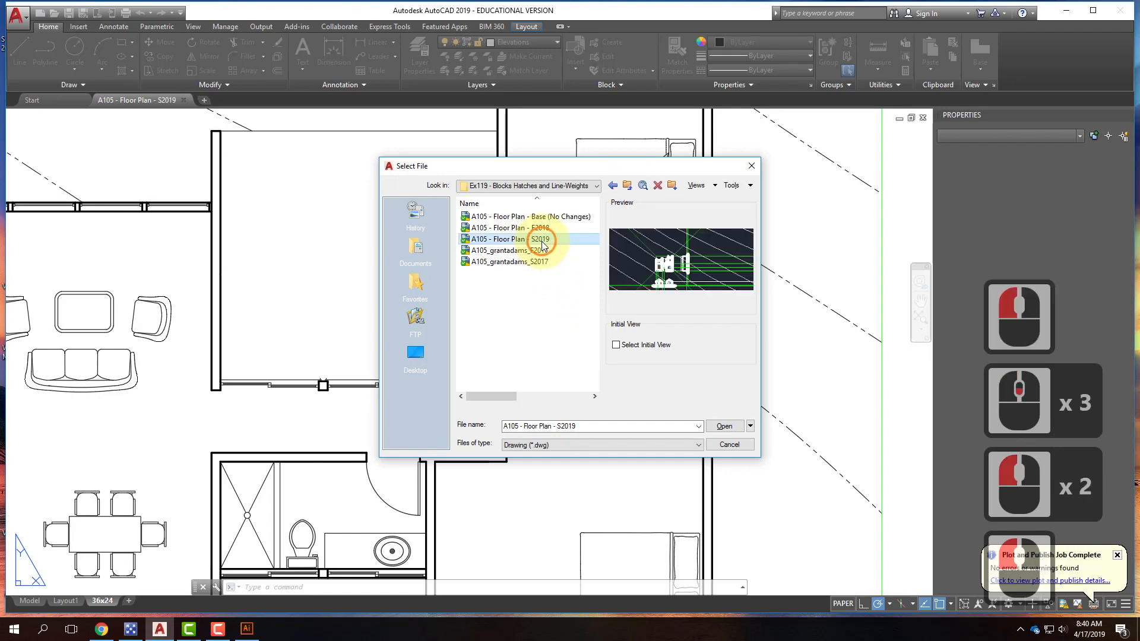
click(725, 425)
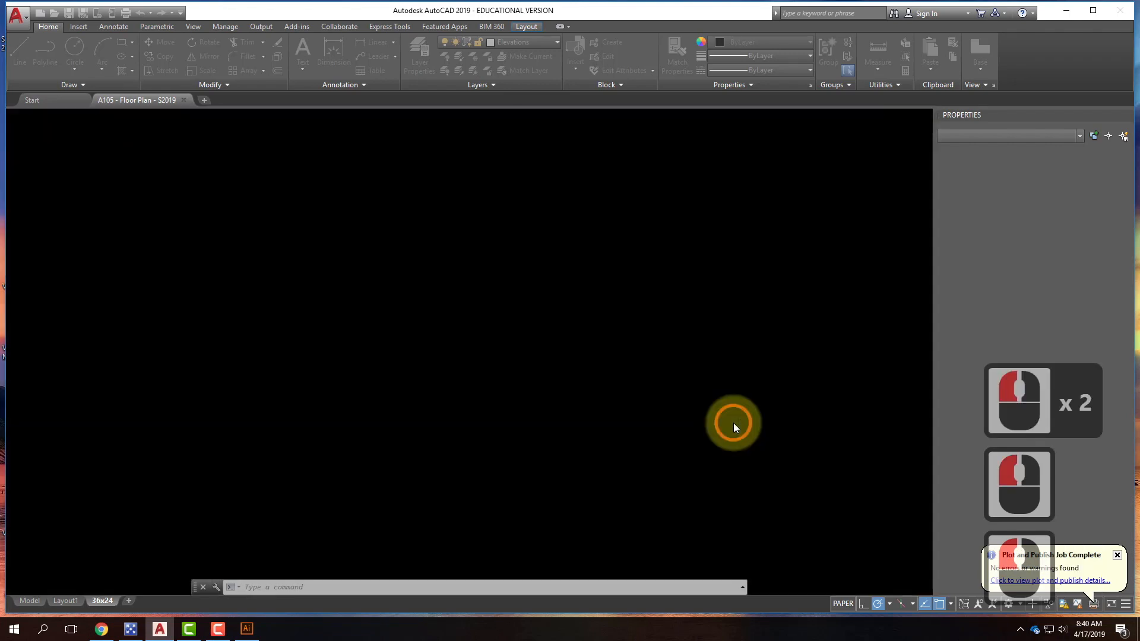
click(586, 291)
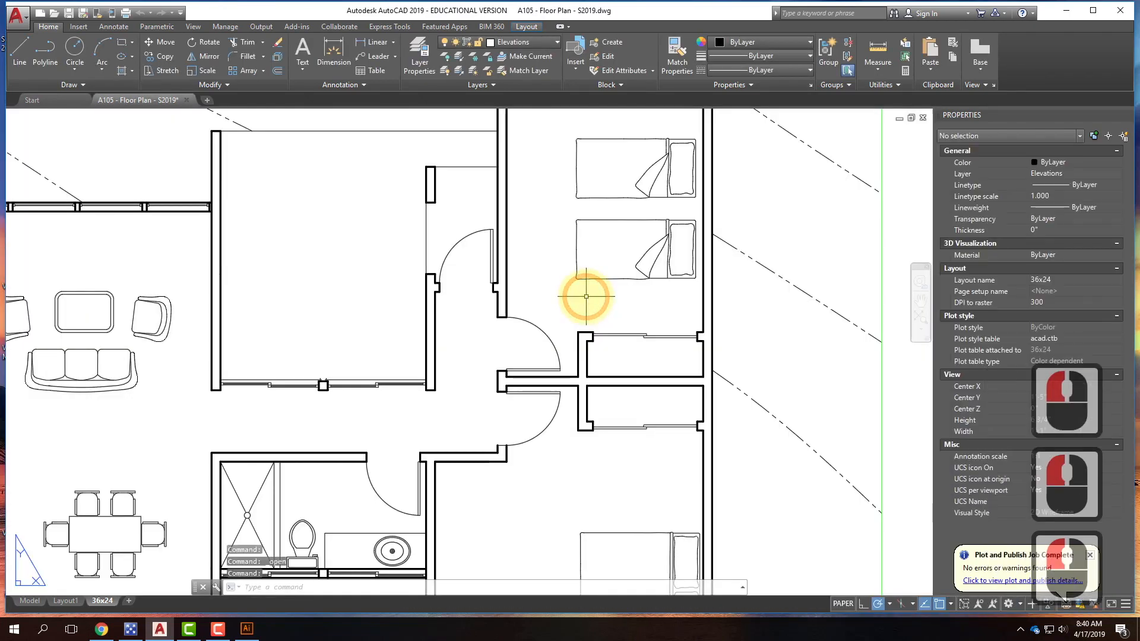
click(52, 17)
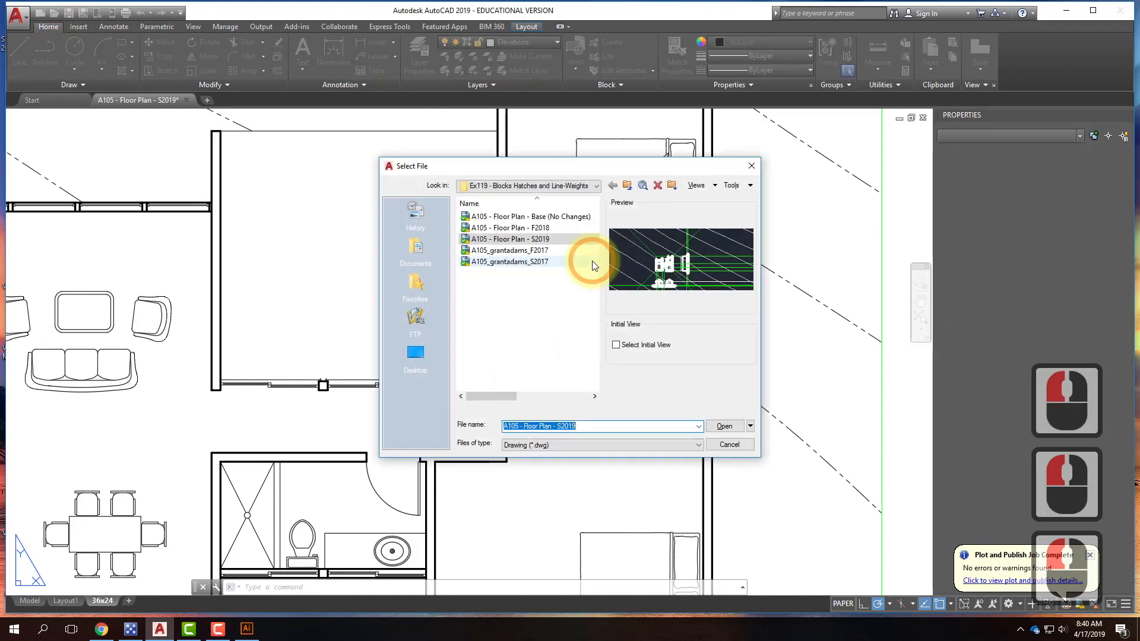
click(724, 426)
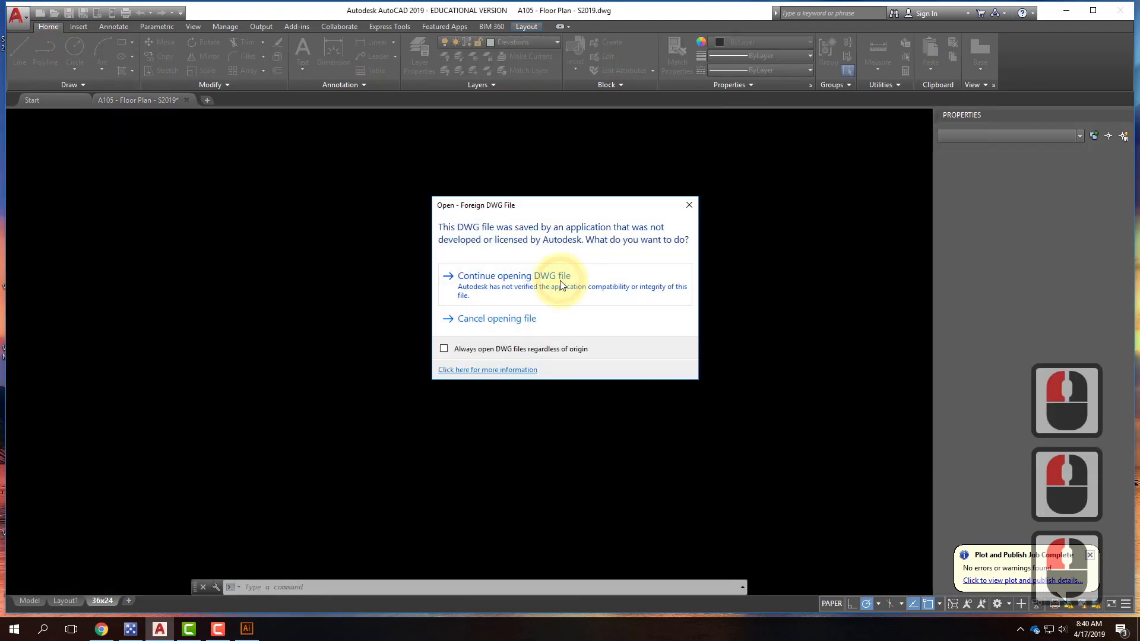
click(562, 280)
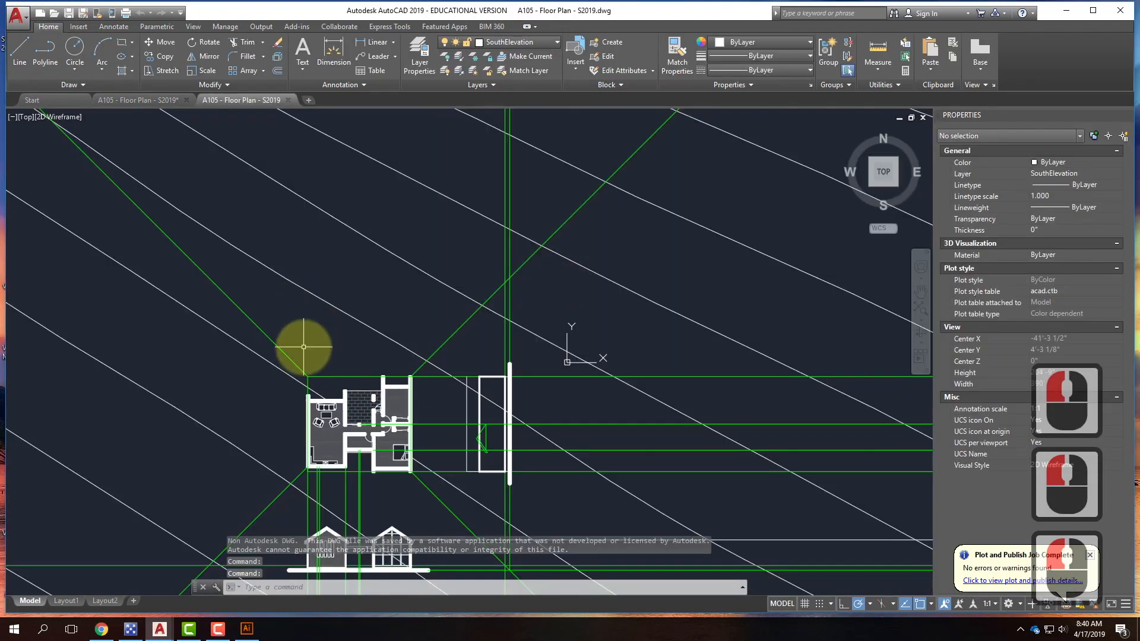
Step: Inspect the floor plan and its elevations in model space, and freeze the Guides layer
scroll(354, 297, down, 1)
scroll(350, 471, up, 4)
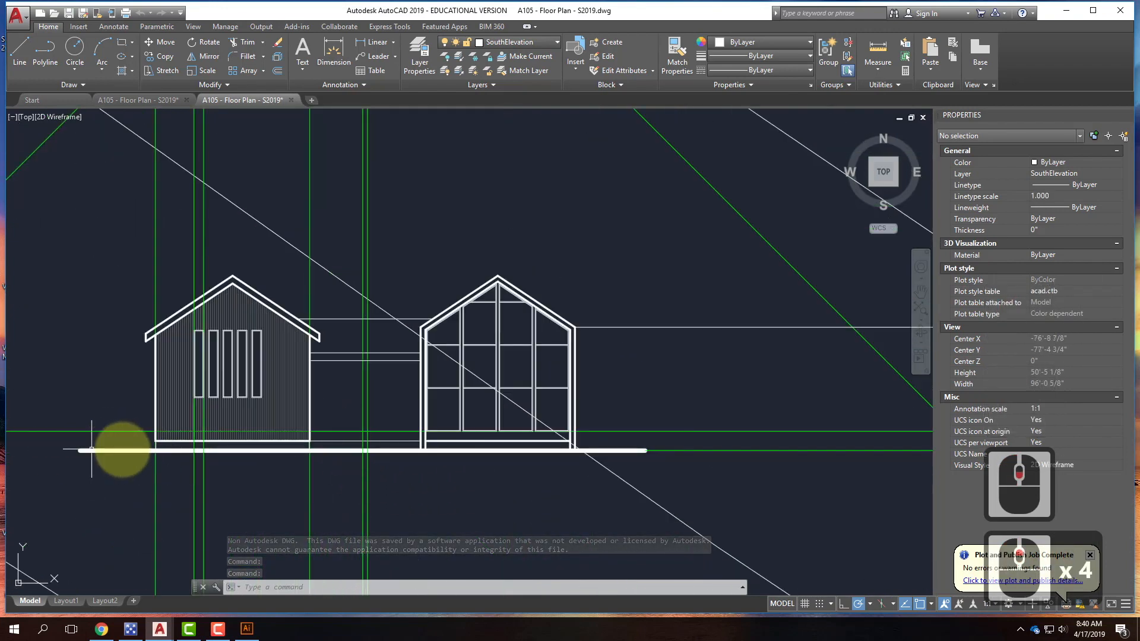
scroll(599, 209, down, 3)
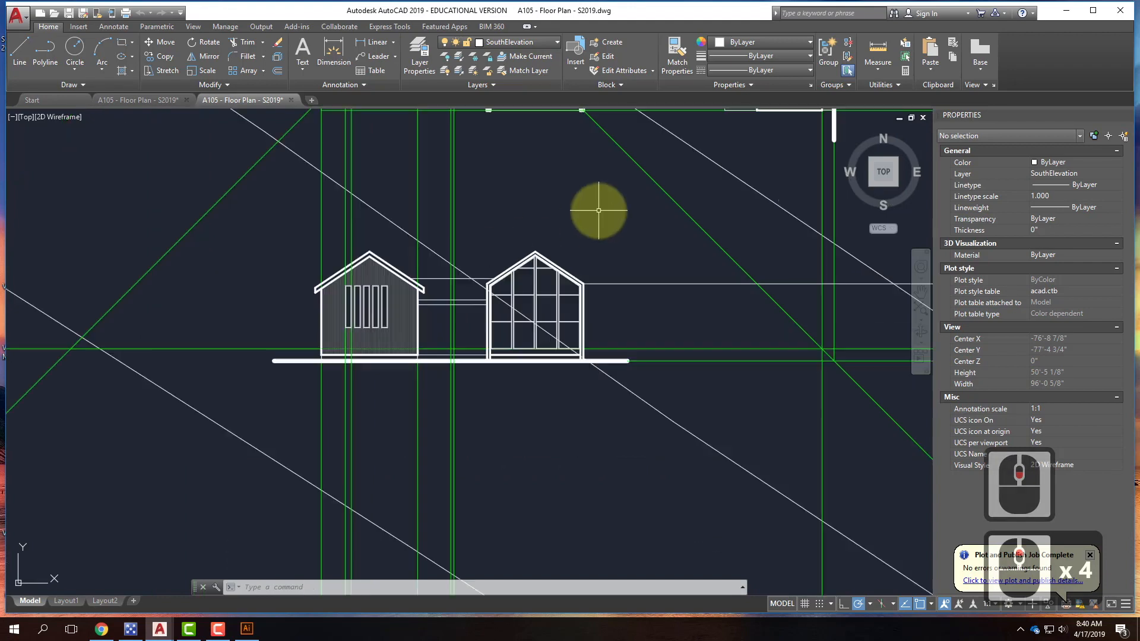
scroll(267, 326, down, 1)
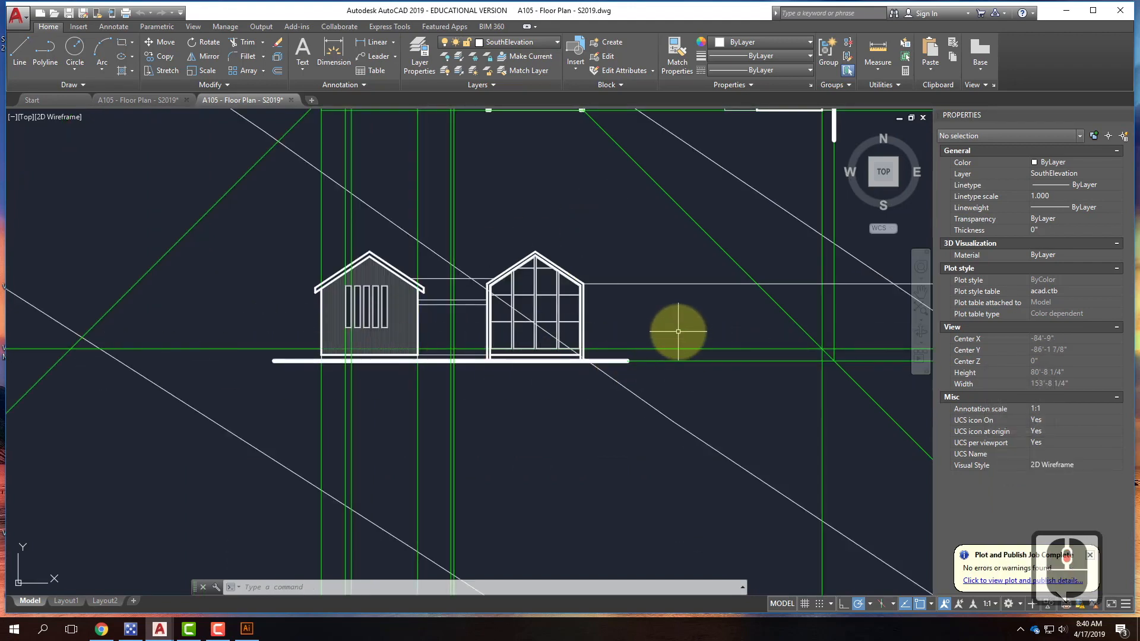
scroll(424, 370, down, 2)
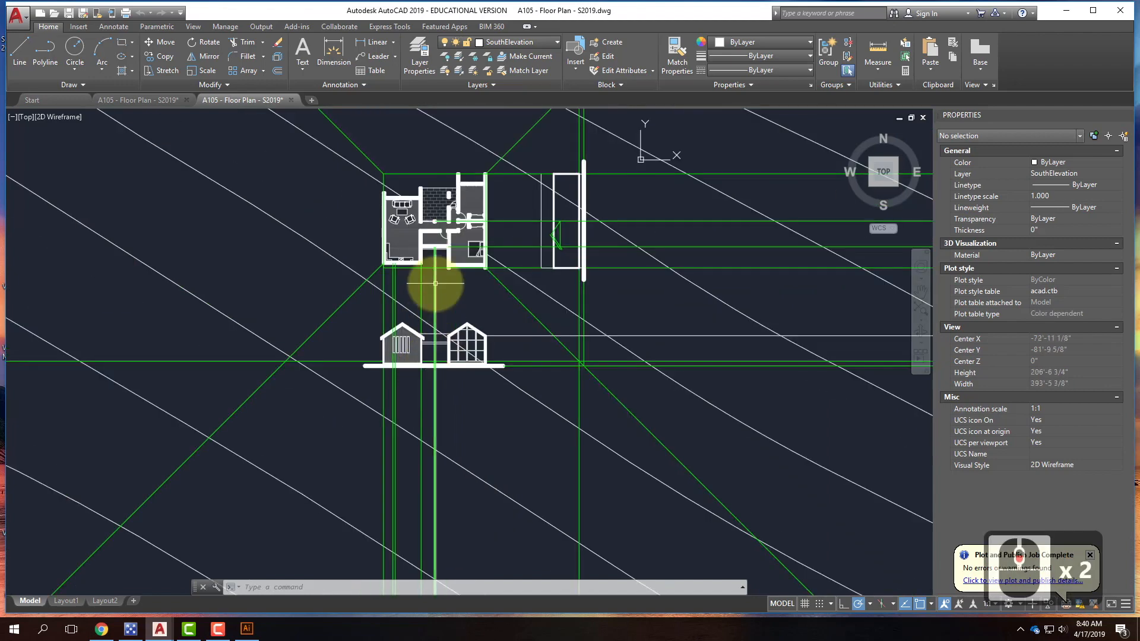
click(504, 41)
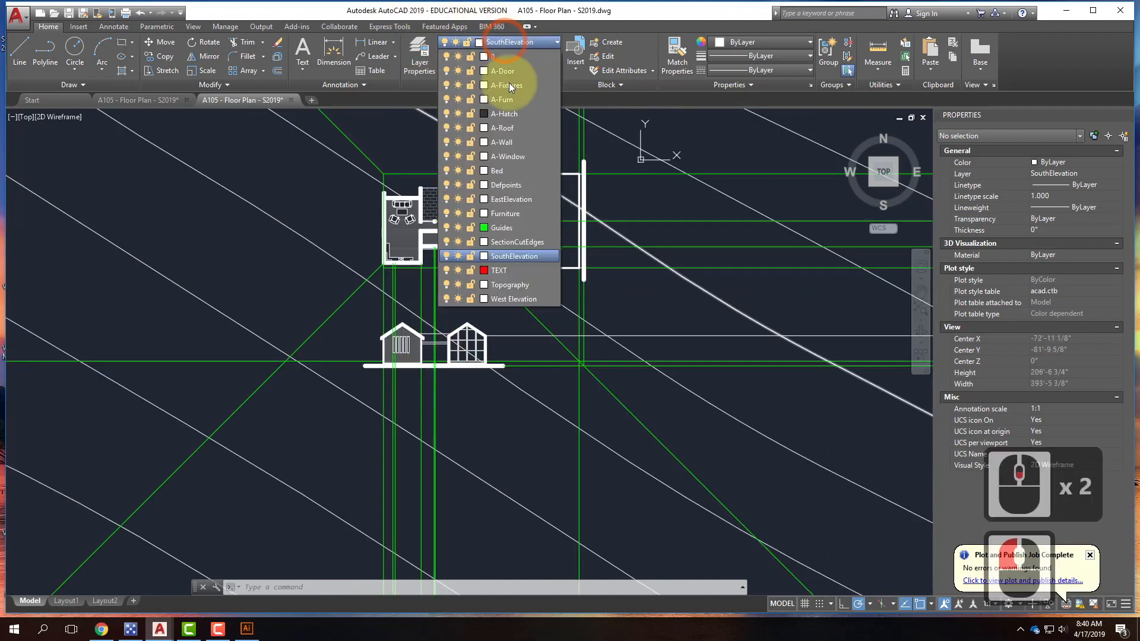
click(456, 226)
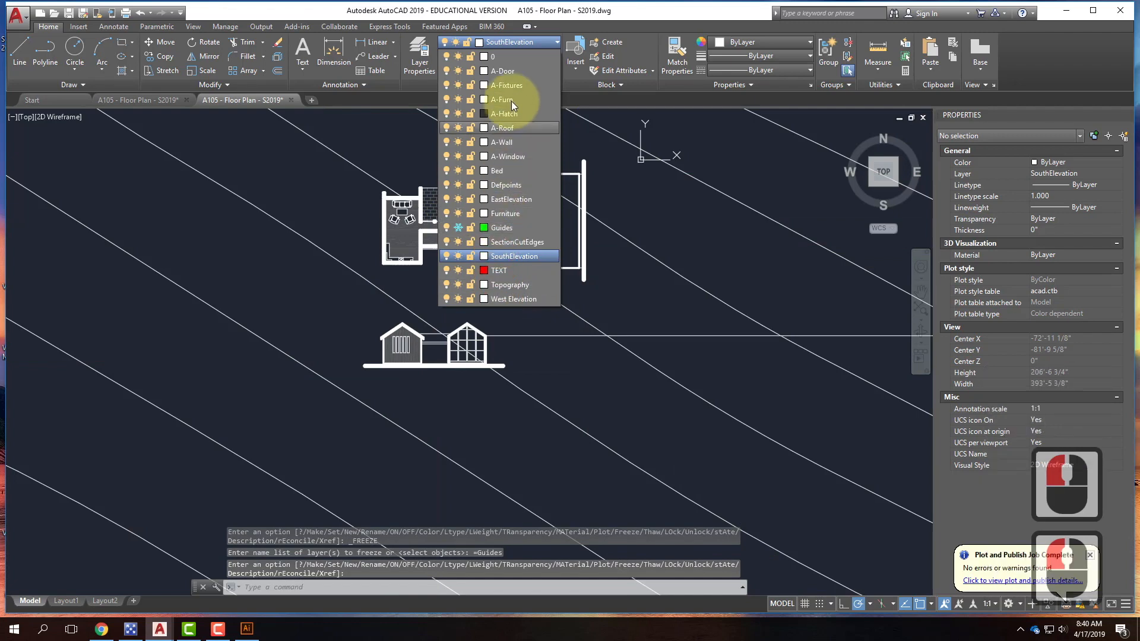
Step: Create a new layer named TopoGuides in the Layer Properties Manager
click(404, 52)
click(418, 52)
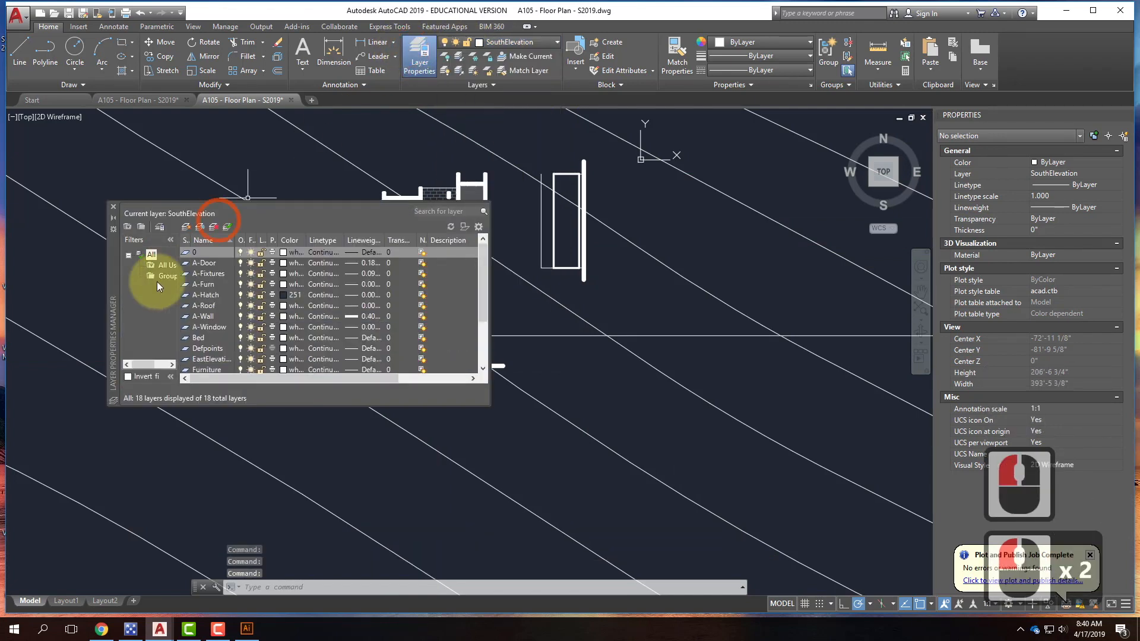
click(187, 229)
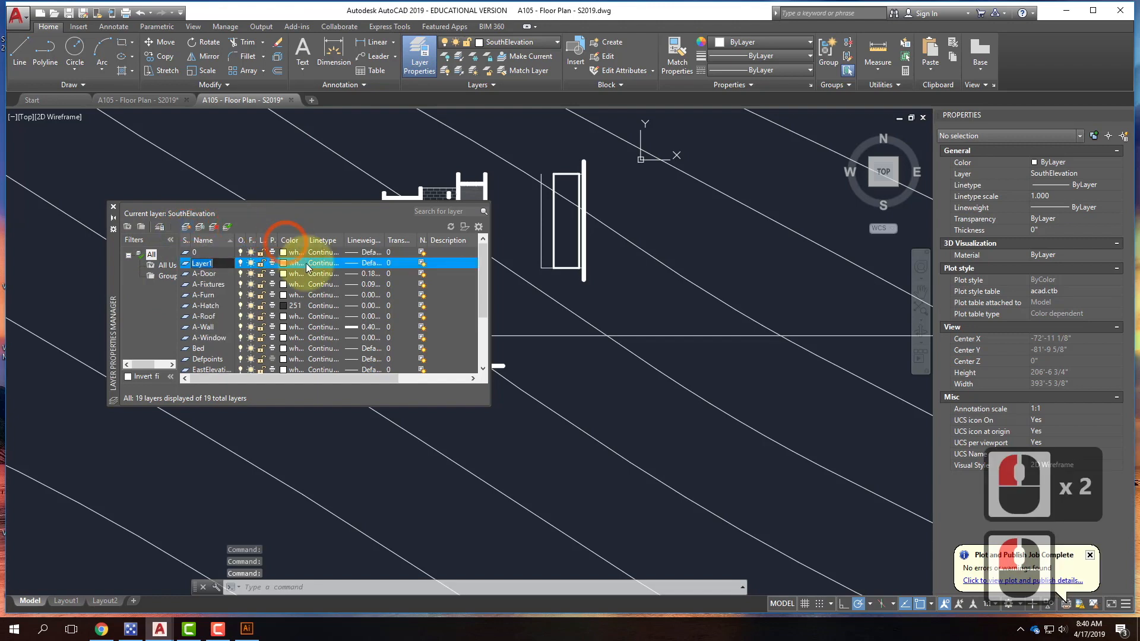
text(T)
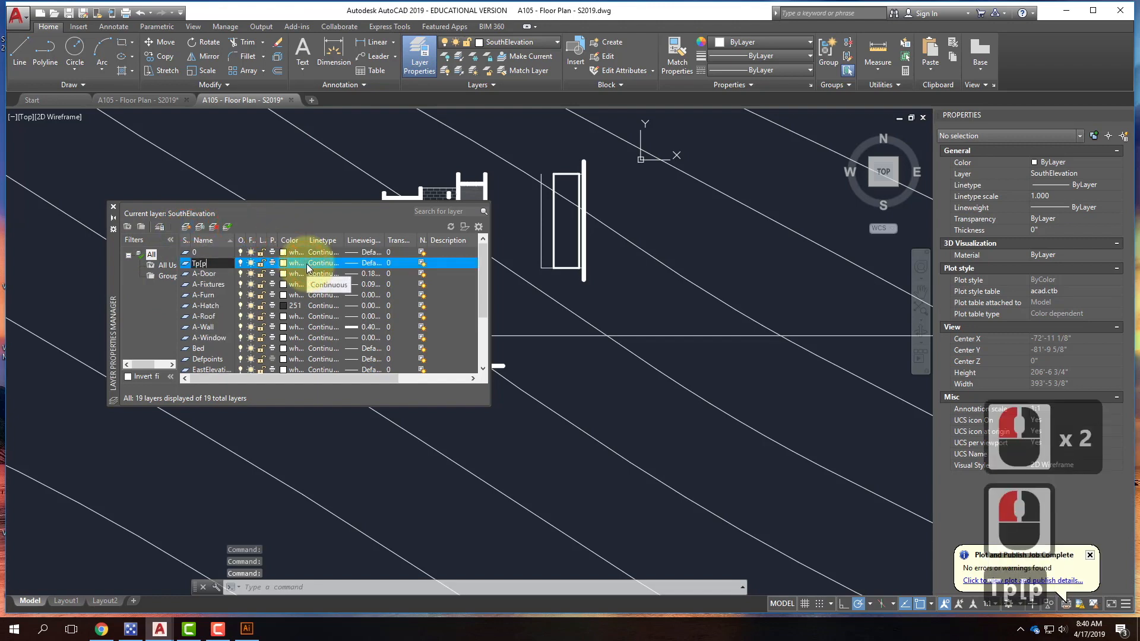
text(p[p)
key(BackSpace)
key(BackSpace)
key(BackSpace)
key(BackSpace)
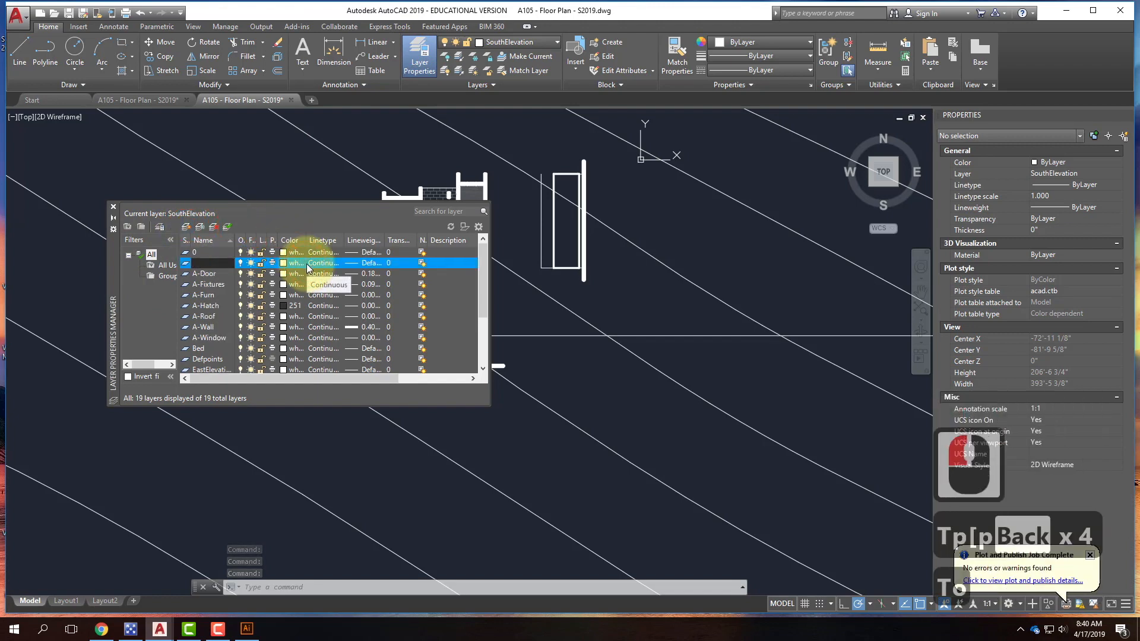
text(TopoGui)
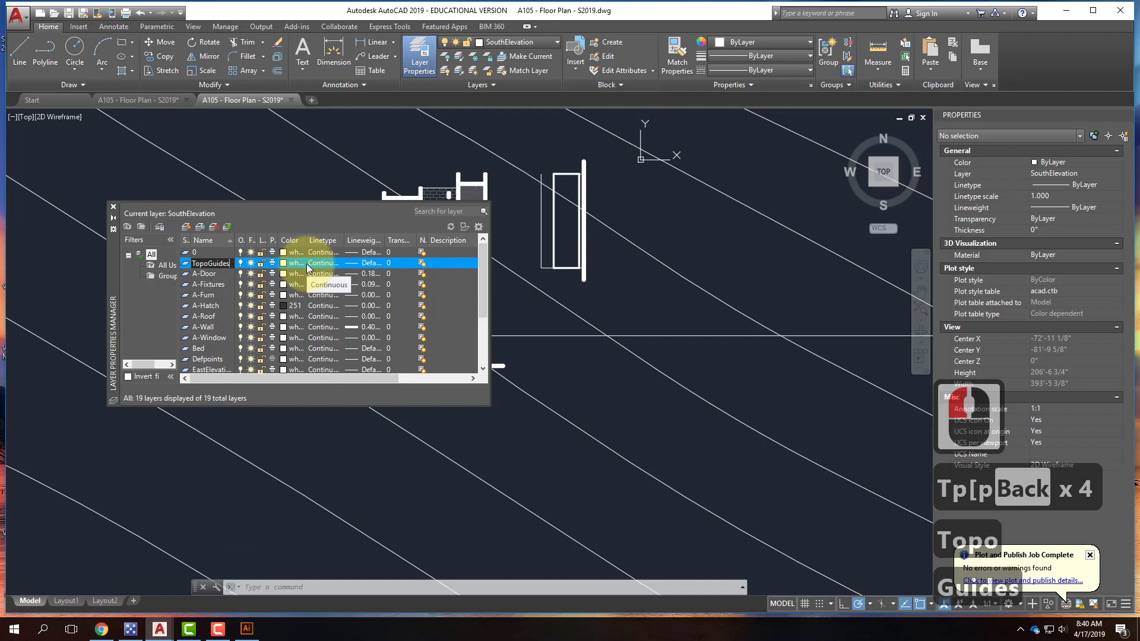
text(des)
key(Return)
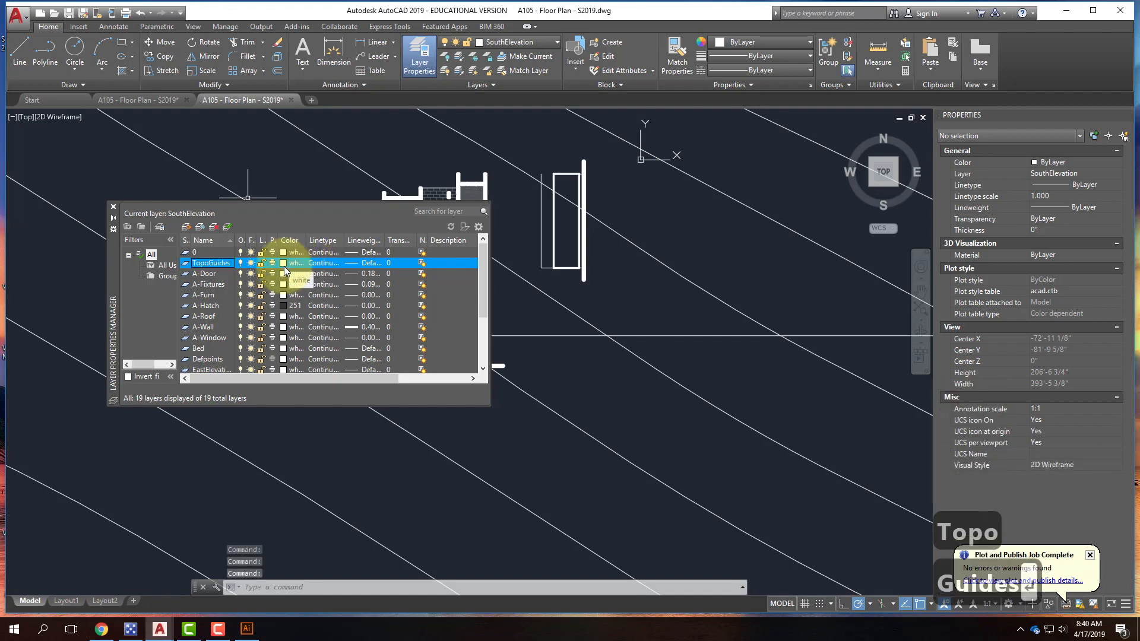
Step: Set the TopoGuides layer's color to red and make the layer non-plotting
click(283, 264)
click(478, 341)
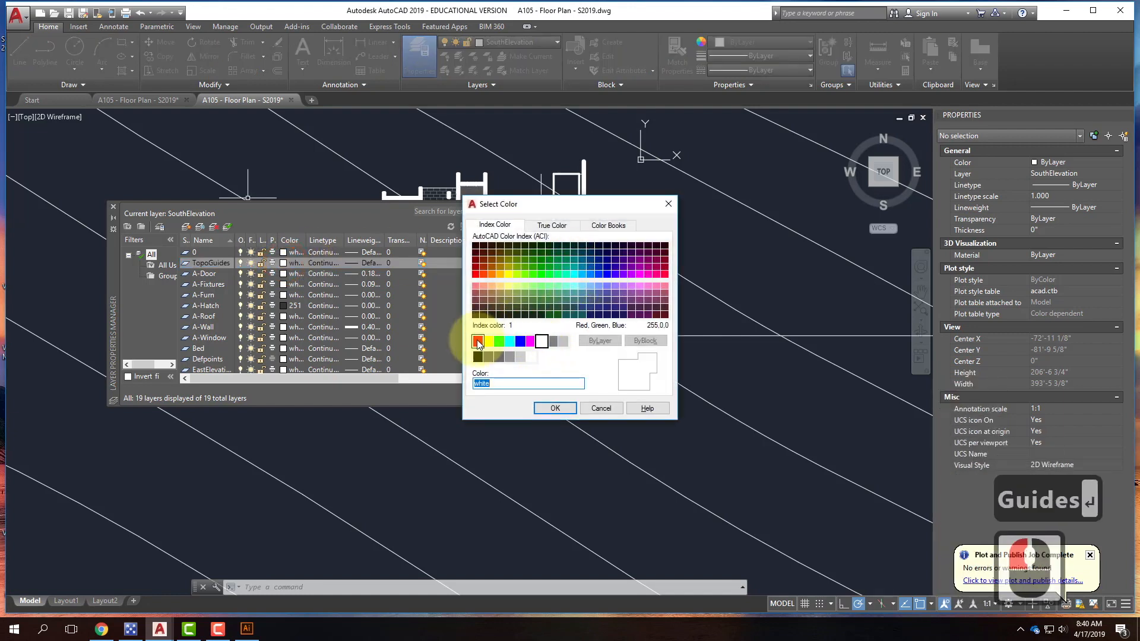
click(554, 408)
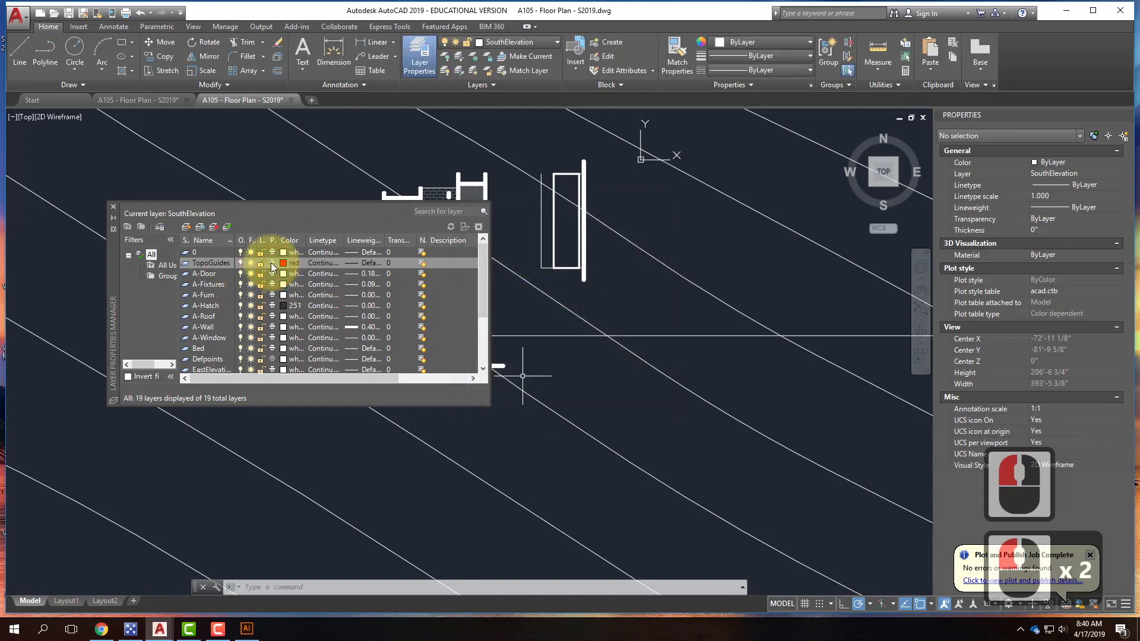
click(271, 262)
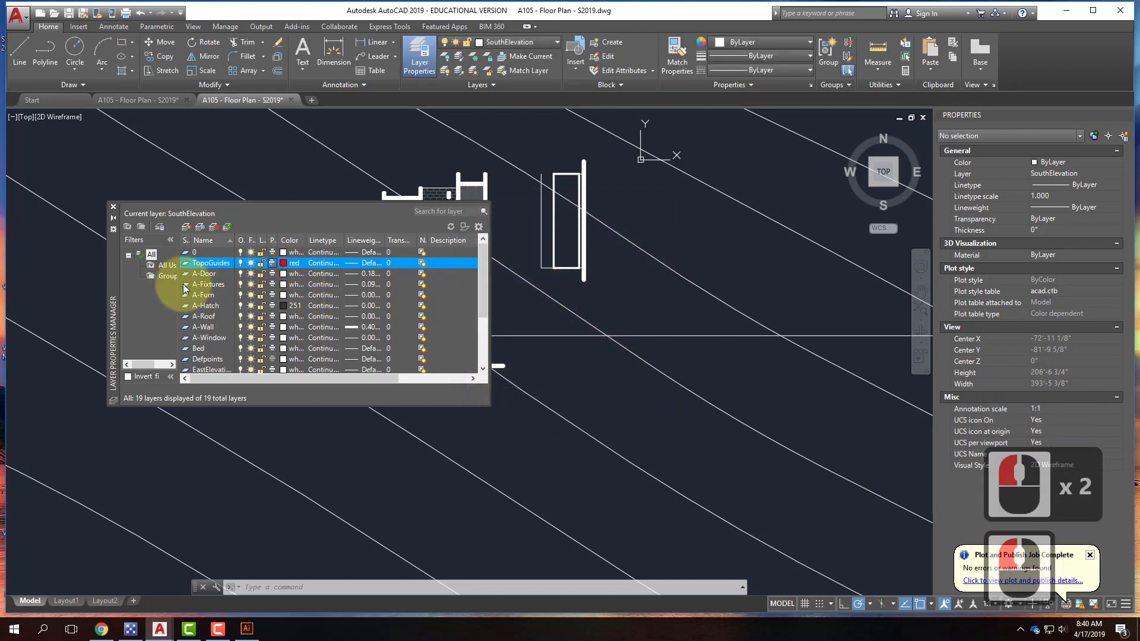
Step: Make TopoGuides the current layer and close the Layer Properties Manager
click(185, 262)
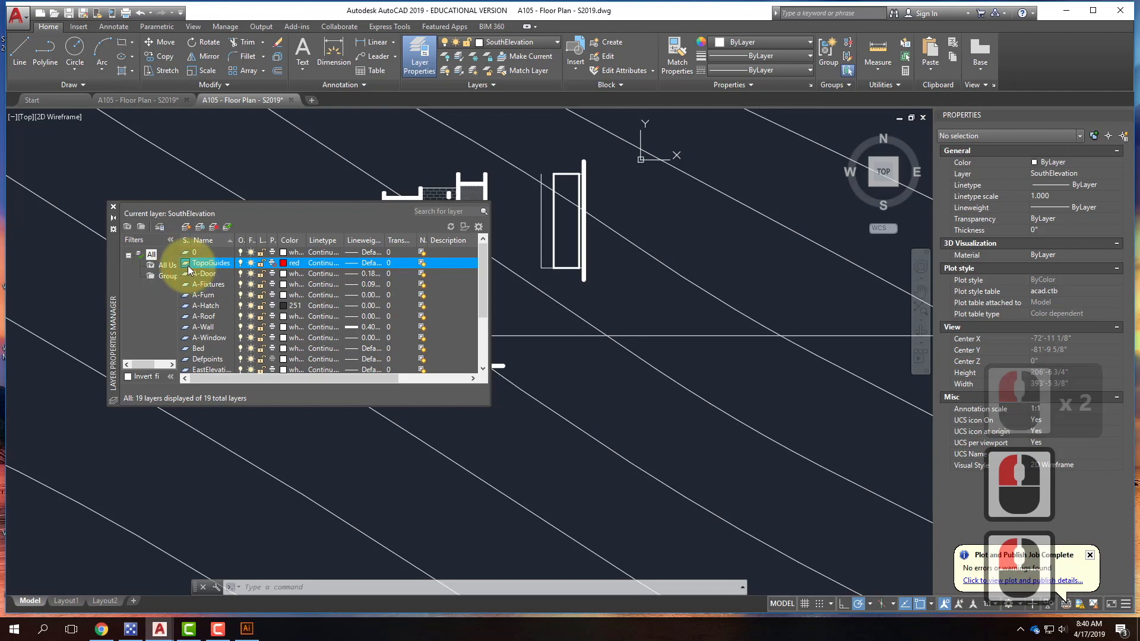
double_click(186, 263)
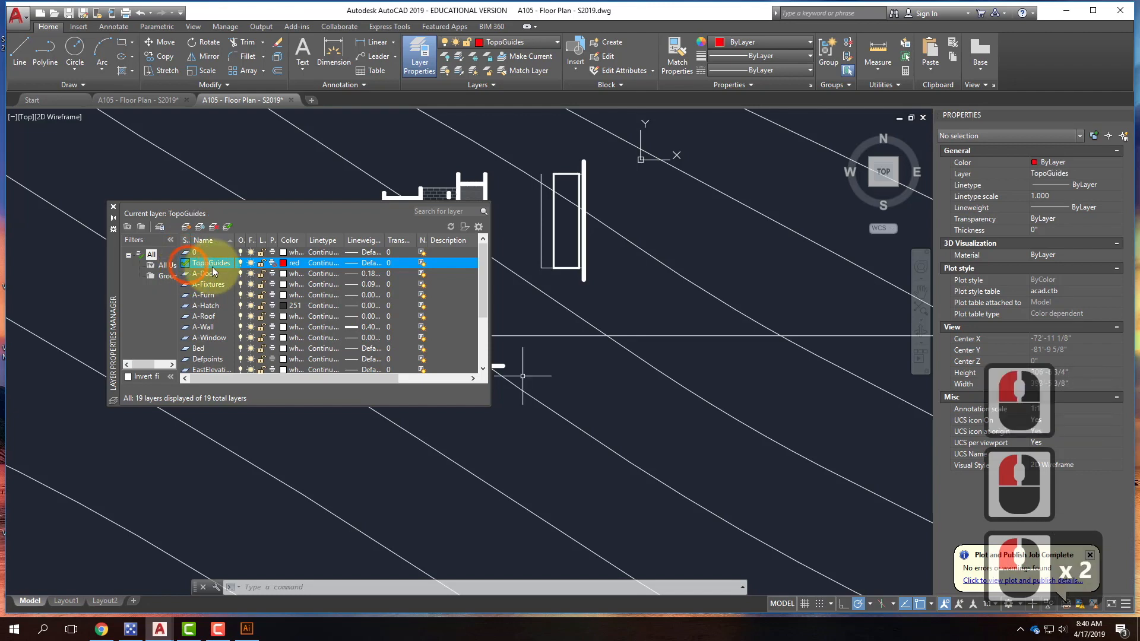
click(112, 208)
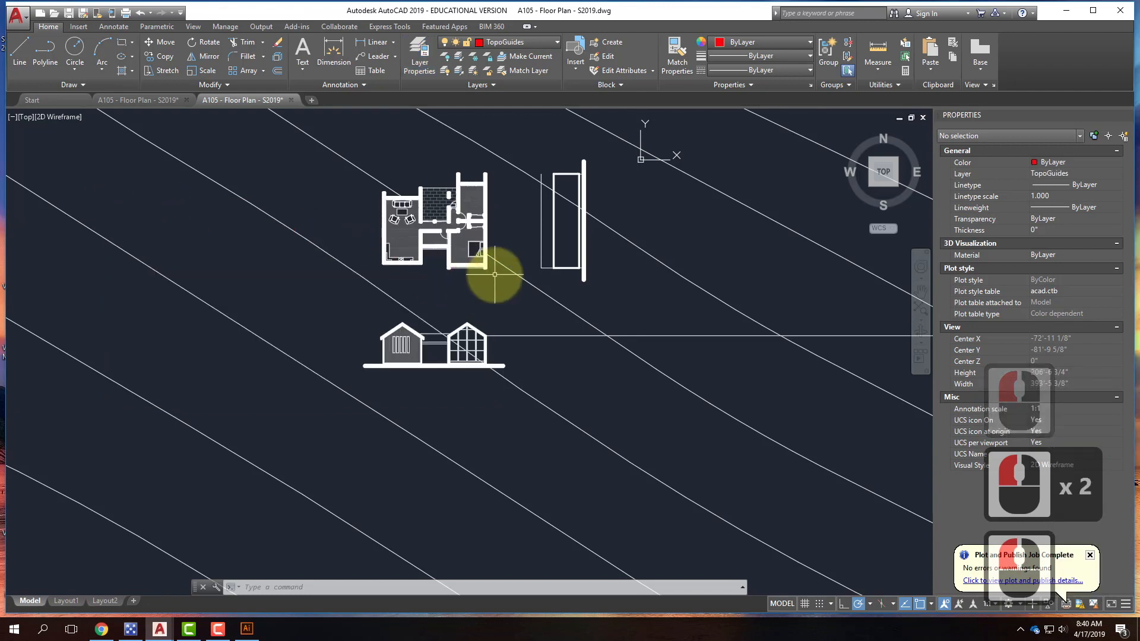
scroll(486, 273, up, 2)
scroll(471, 247, down, 2)
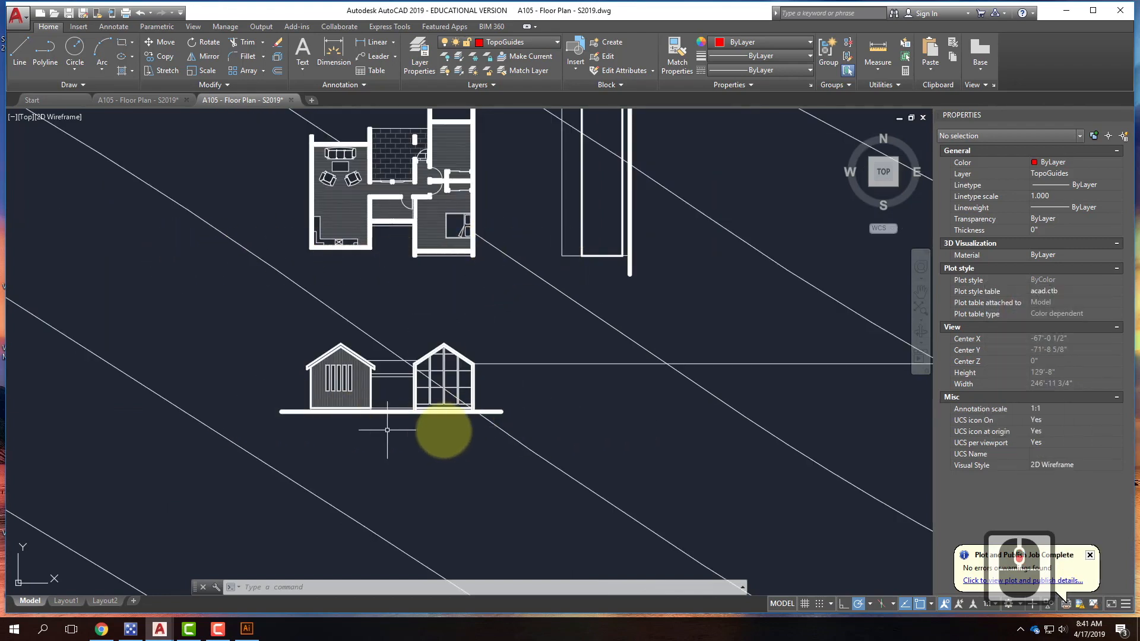
scroll(425, 261, up, 2)
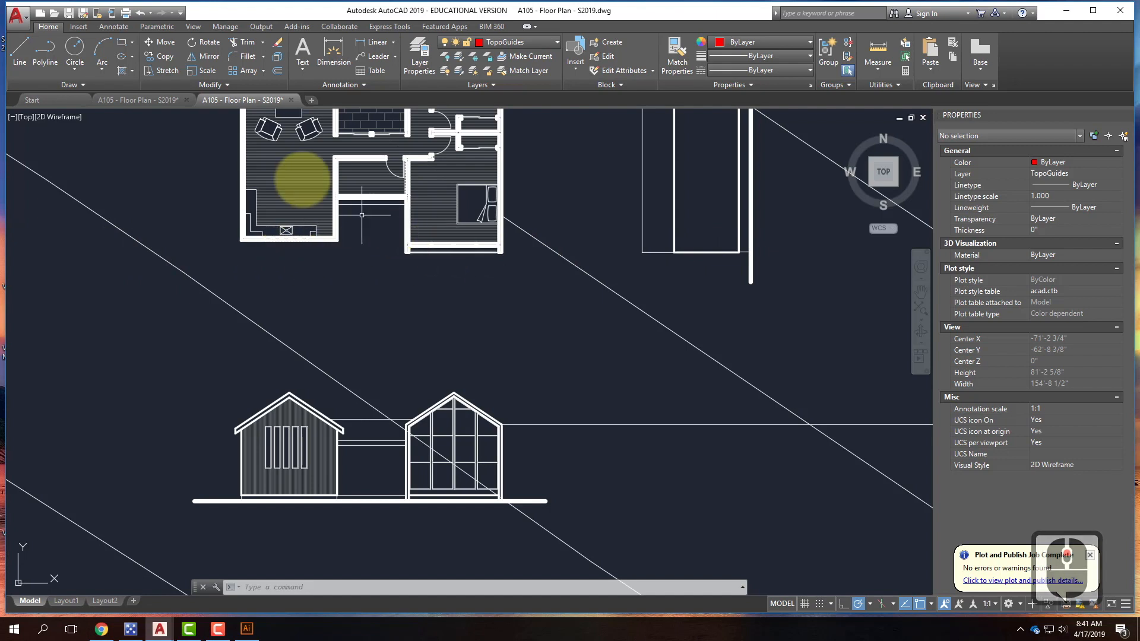
Step: Draw a horizontal construction line through the lower-left corner of the floor plan's bedroom wing
click(93, 84)
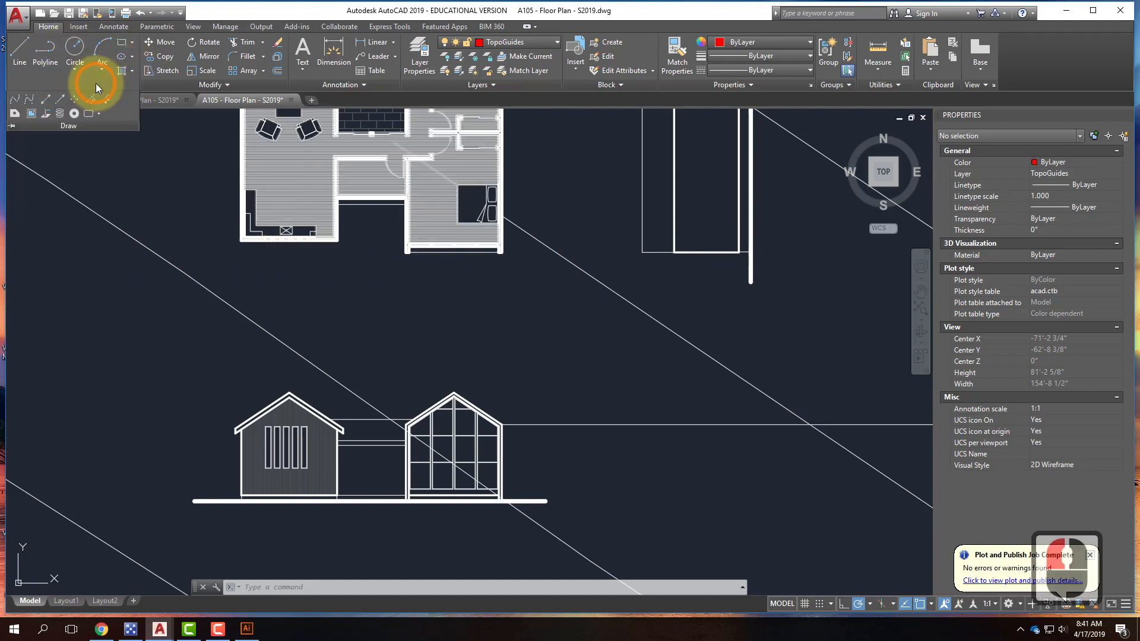
click(46, 104)
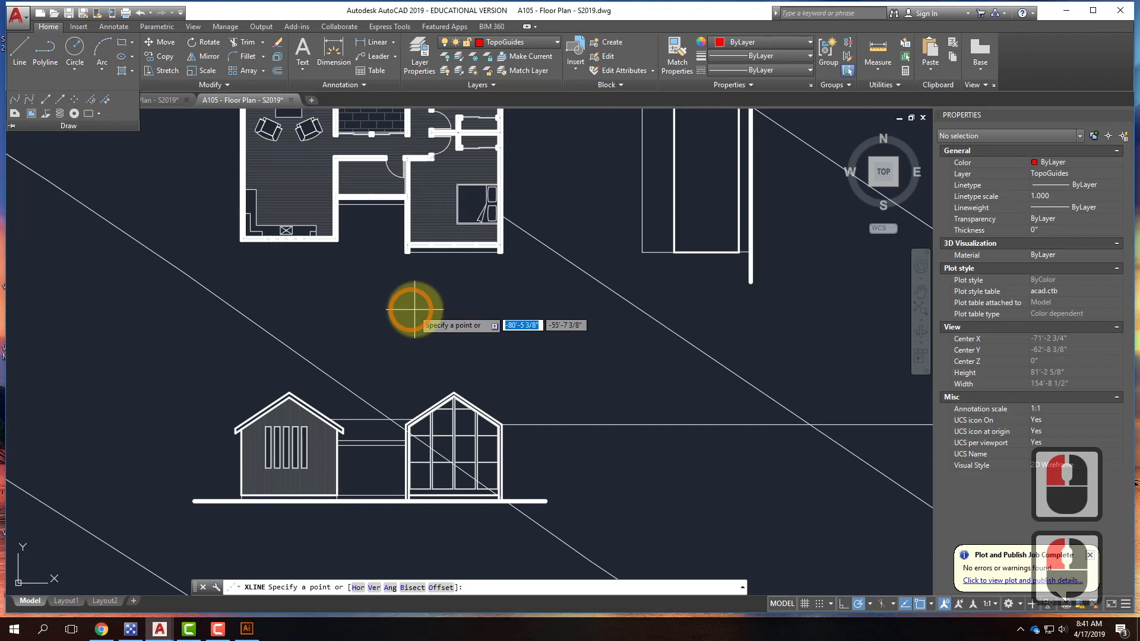
click(407, 252)
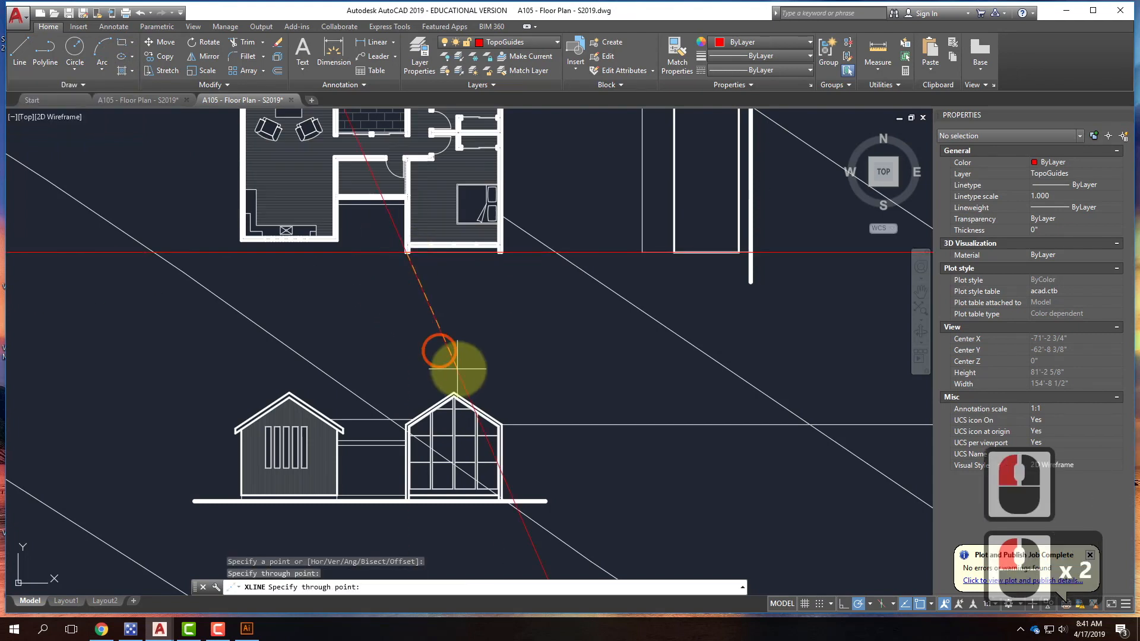
key(Return)
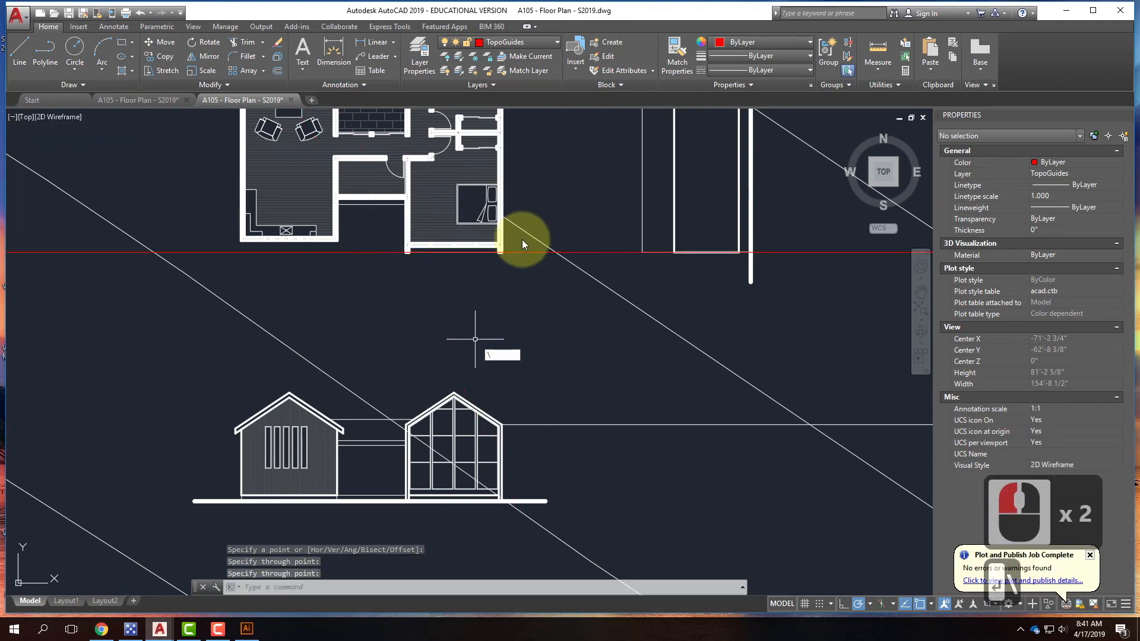
Step: Examine where the horizontal construction line crosses the topography contours on both sides of the floor plan
scroll(522, 240, up, 4)
scroll(853, 257, down, 2)
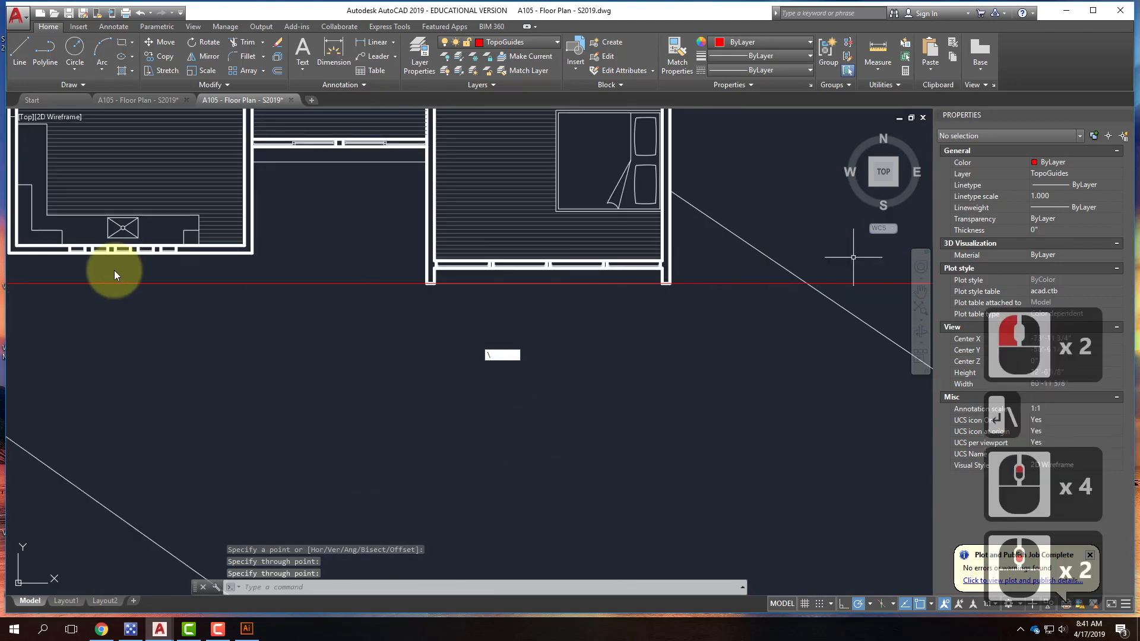
scroll(420, 274, down, 5)
scroll(452, 295, up, 3)
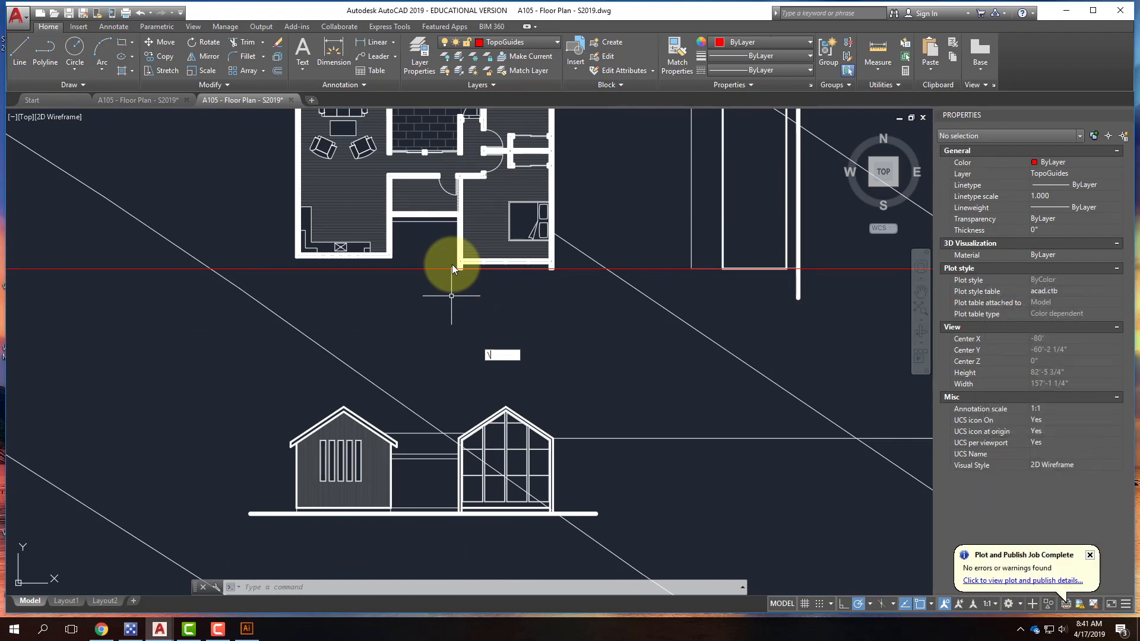
scroll(480, 241, down, 5)
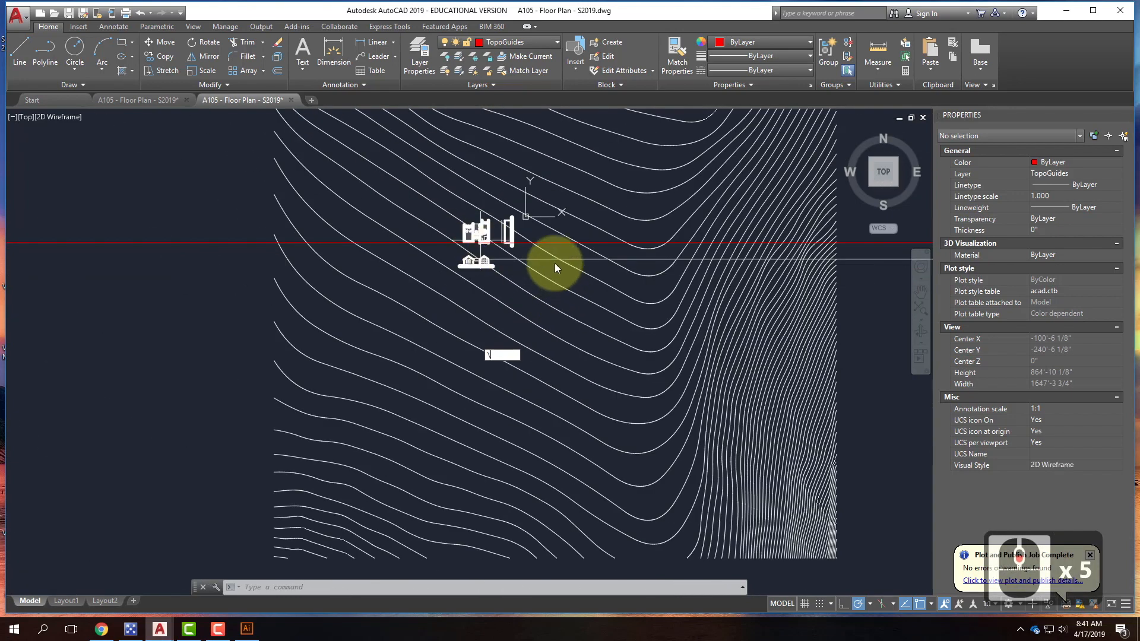
scroll(509, 247, up, 4)
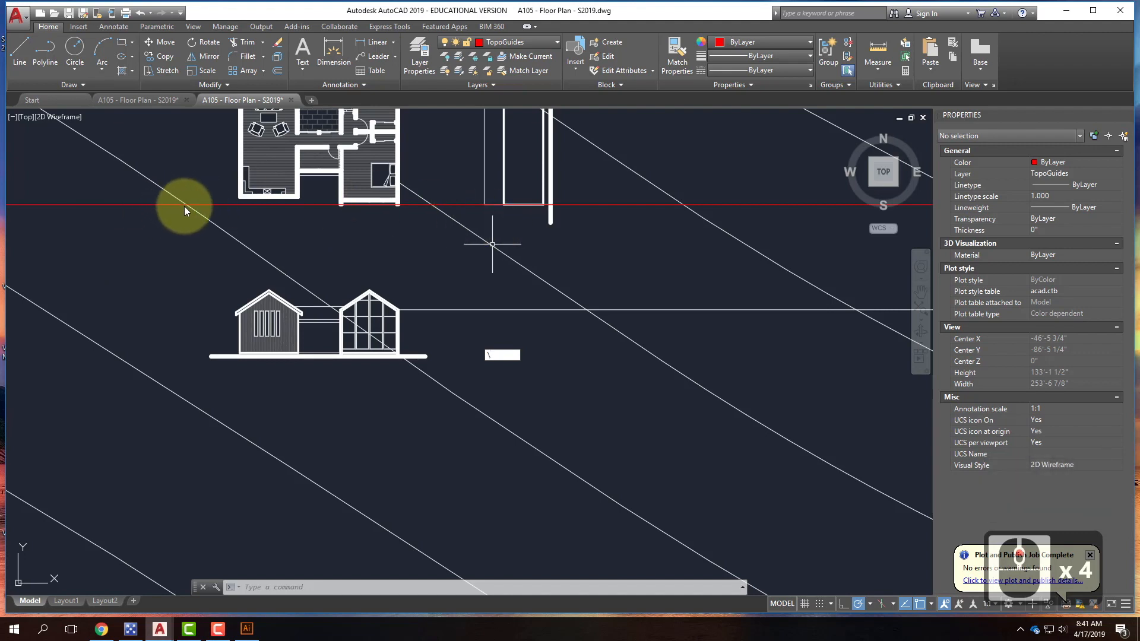
click(227, 205)
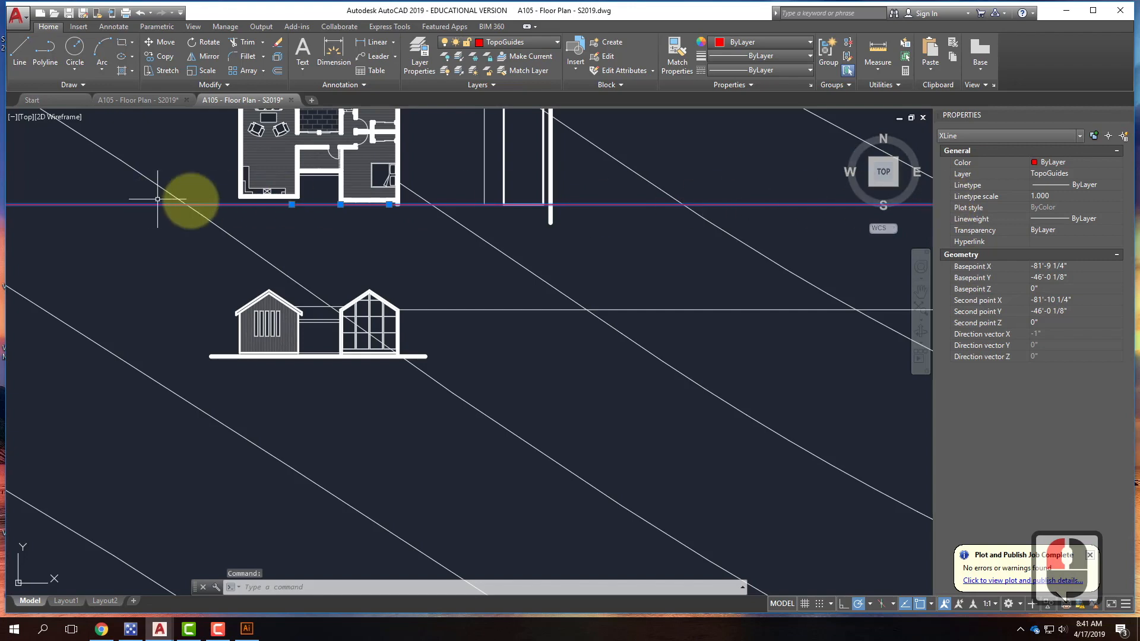
scroll(484, 245, down, 2)
scroll(402, 230, up, 2)
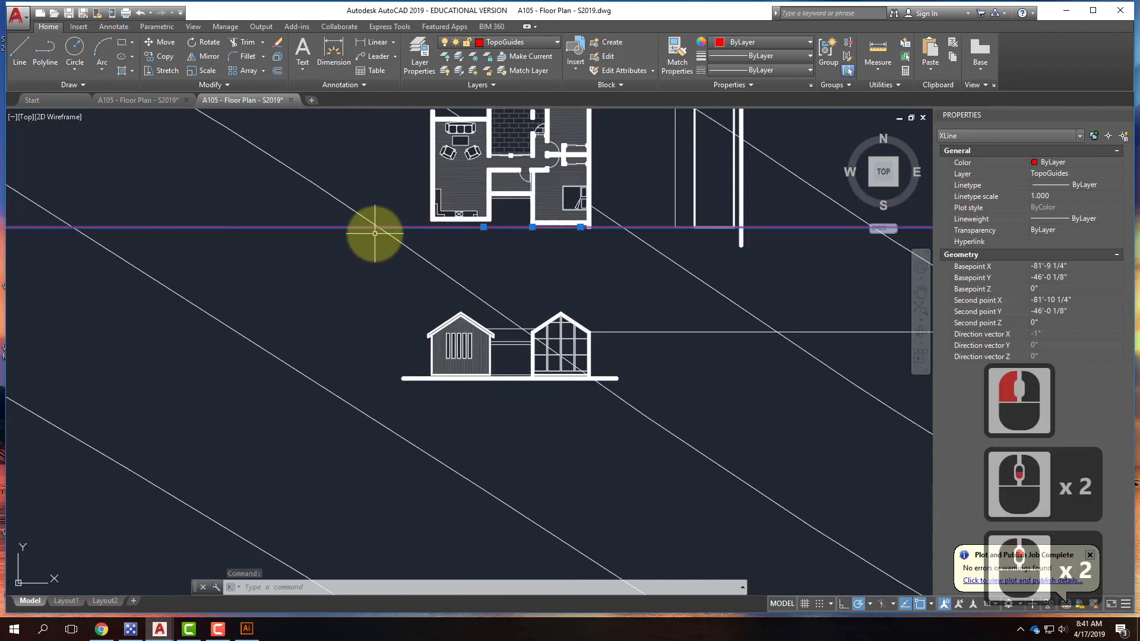
scroll(496, 248, down, 2)
scroll(273, 273, down, 2)
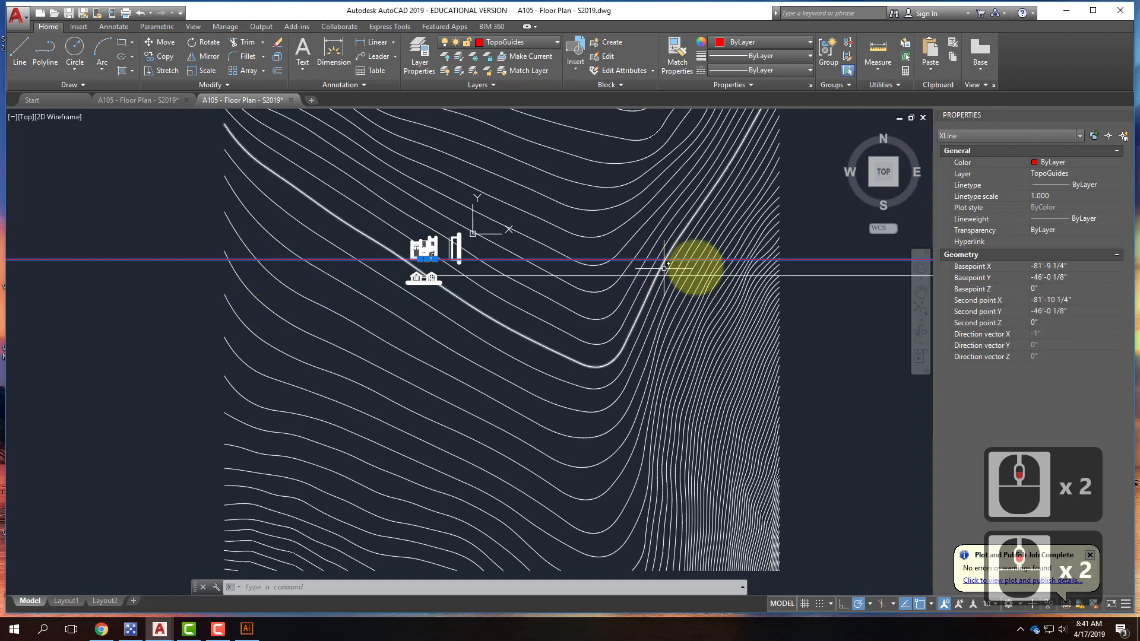
scroll(478, 258, up, 3)
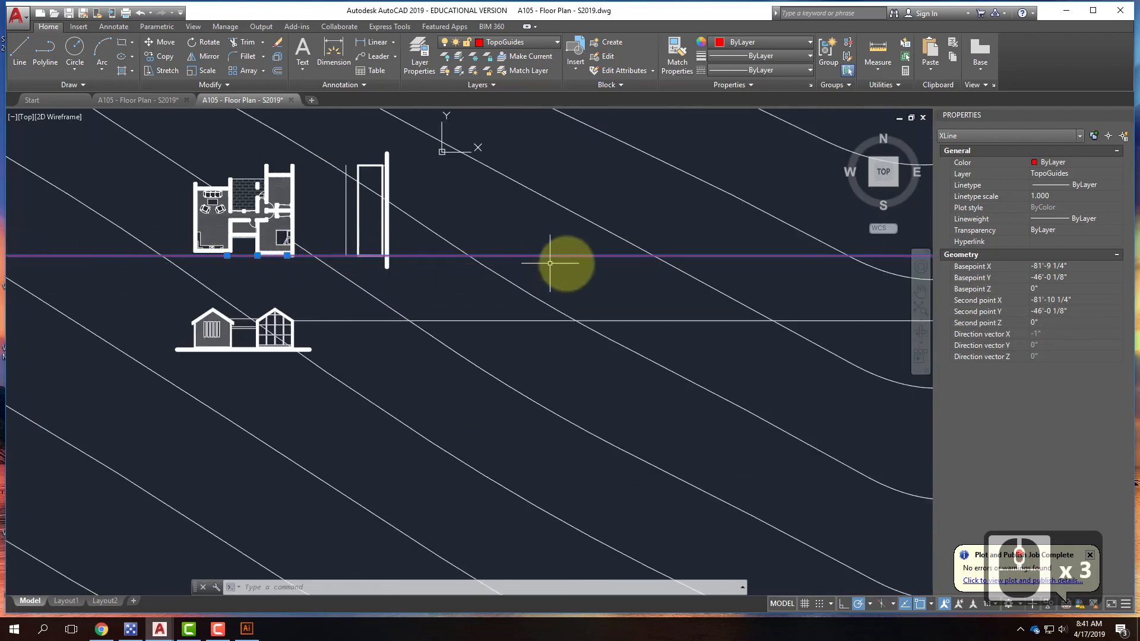
Step: Draw a vertical ray downward from the construction line's intersection with the second contour to the left of the floor plan
scroll(702, 258, down, 3)
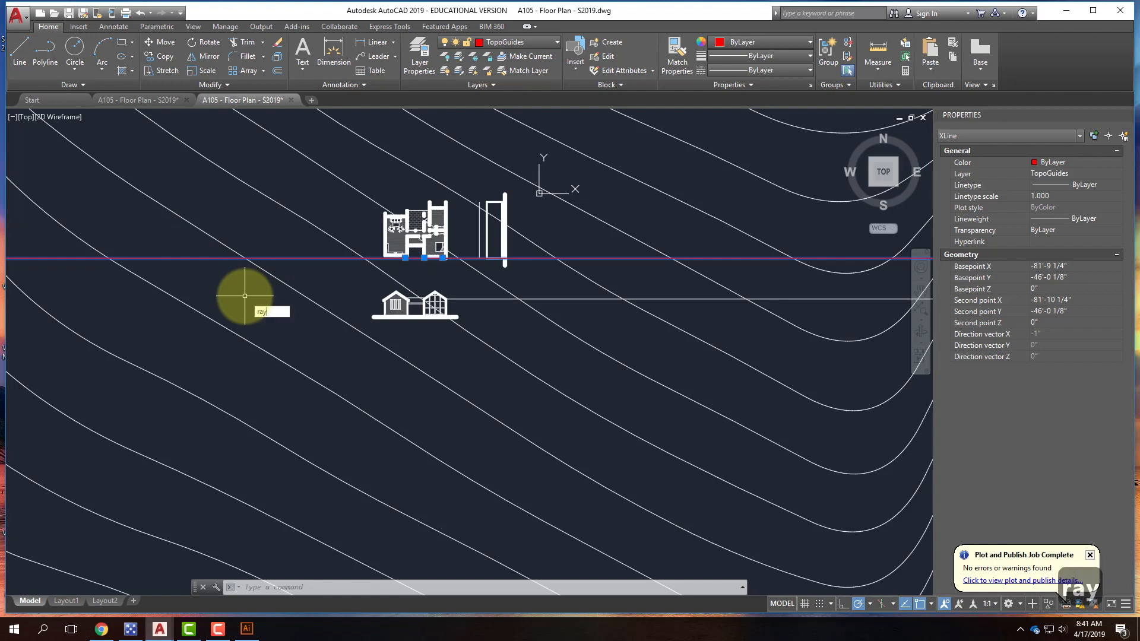
key(Return)
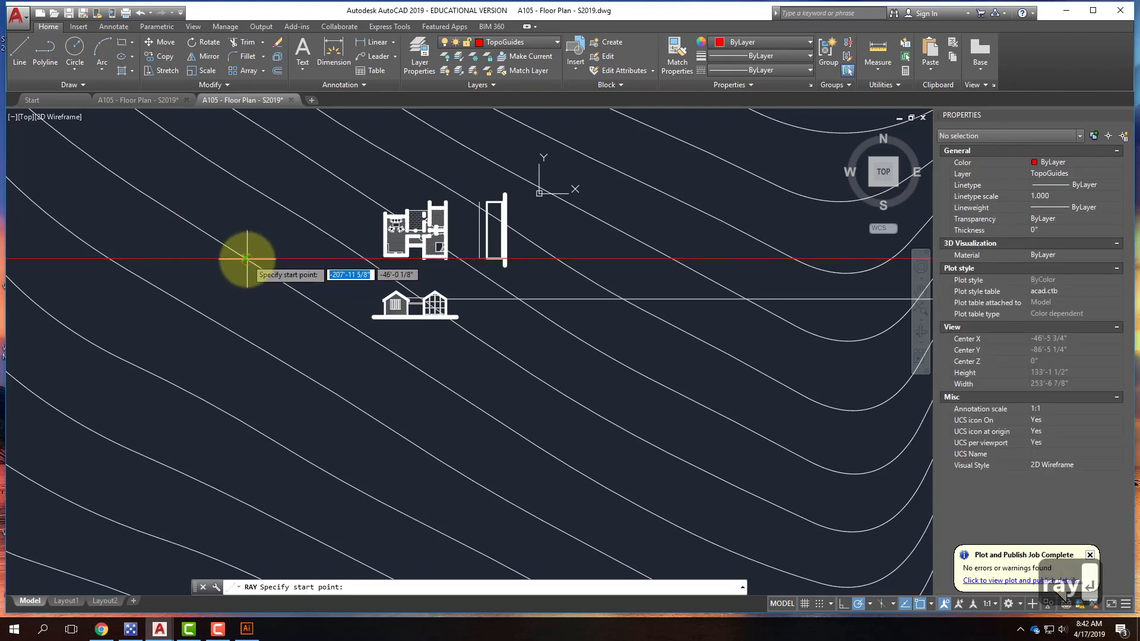
click(247, 258)
click(246, 277)
key(Return)
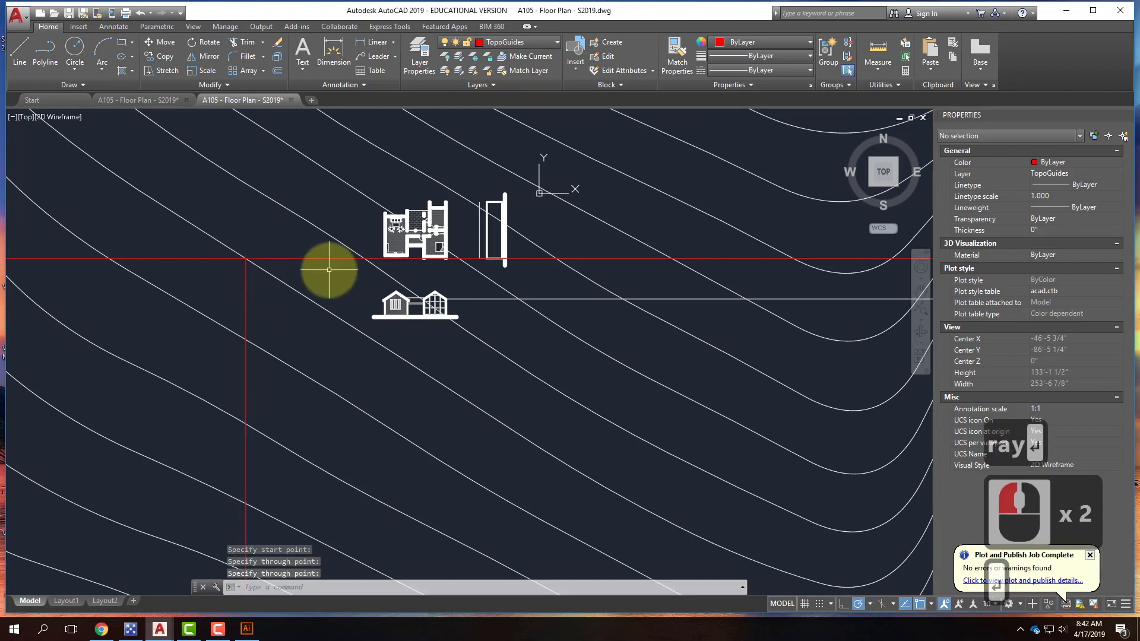
Step: Draw a vertical ray downward from the construction line's contour intersection immediately left of the floor plan
right_click(359, 271)
click(380, 279)
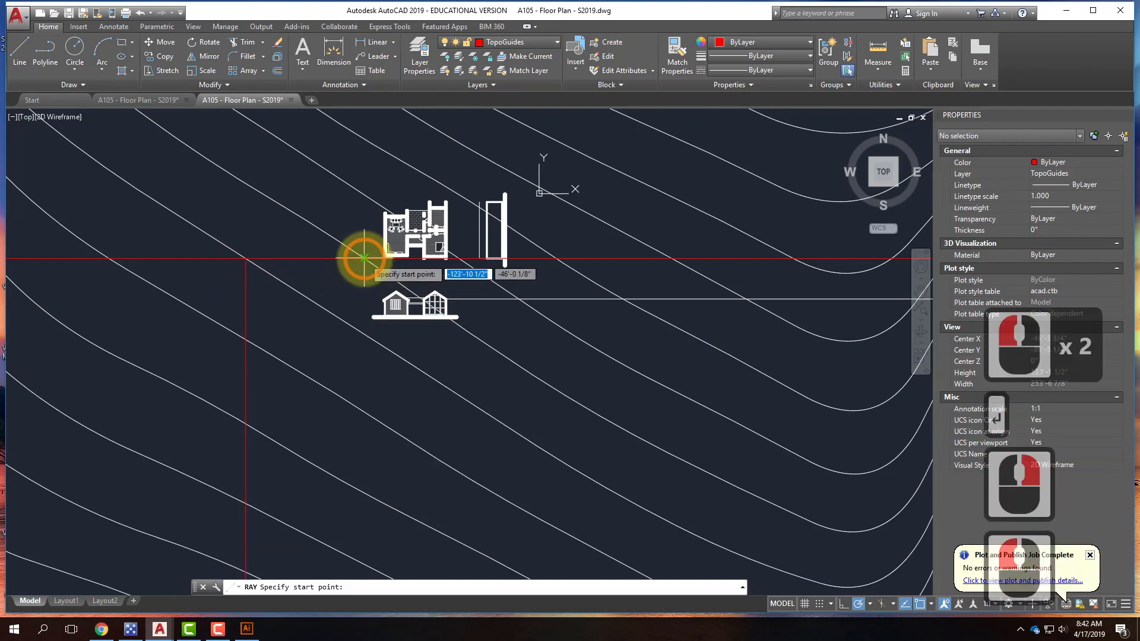
click(365, 268)
click(364, 272)
key(Return)
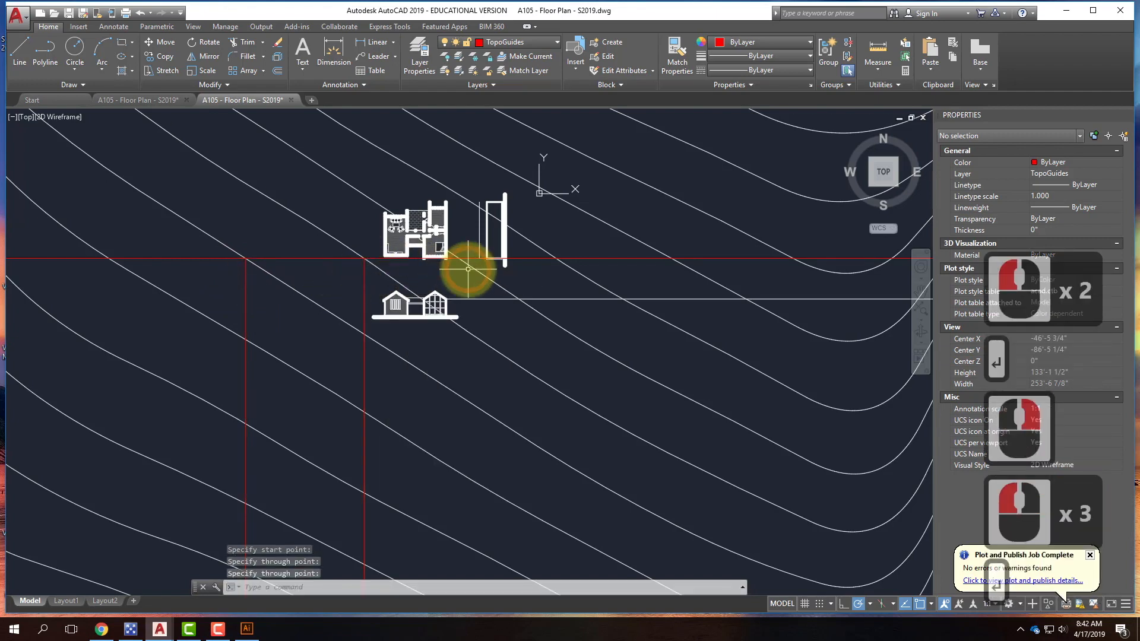
Step: Draw a vertical ray downward from the construction line's contour intersection immediately right of the floor plan
right_click(468, 272)
click(504, 278)
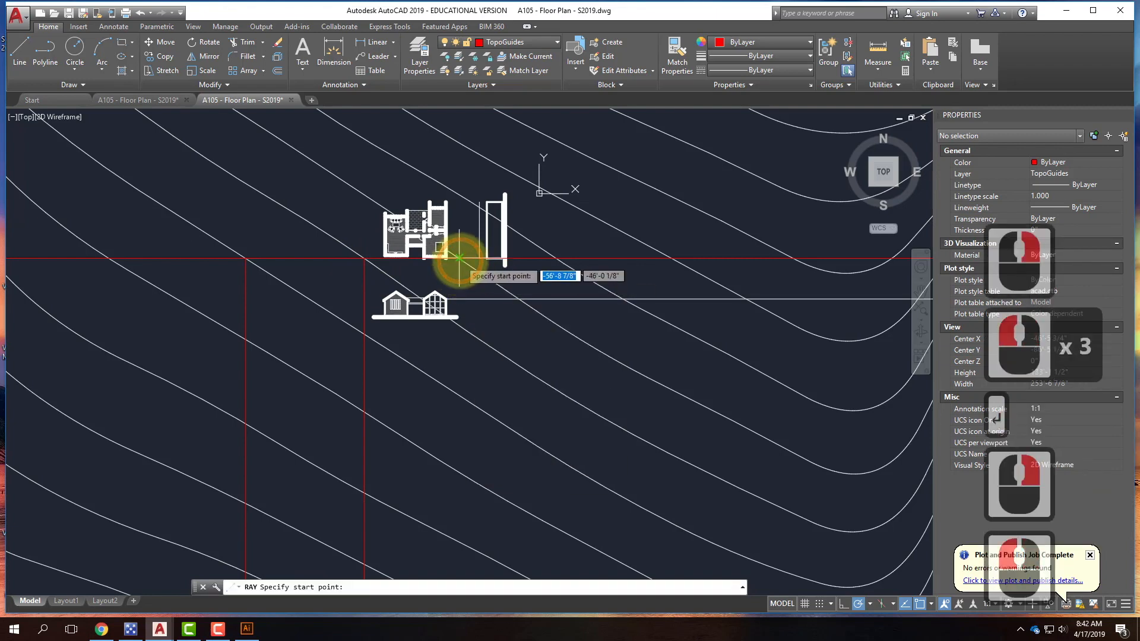
click(459, 257)
click(458, 267)
key(Return)
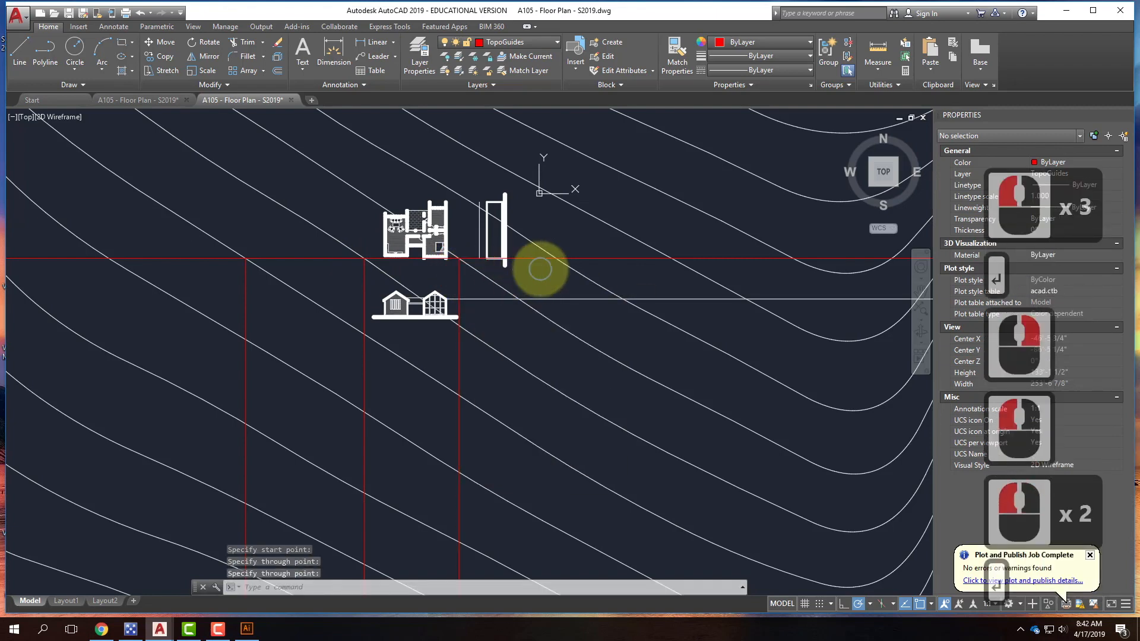
Step: Draw a vertical ray downward from the contour intersection just right of the side elevation
right_click(540, 269)
click(560, 258)
click(556, 259)
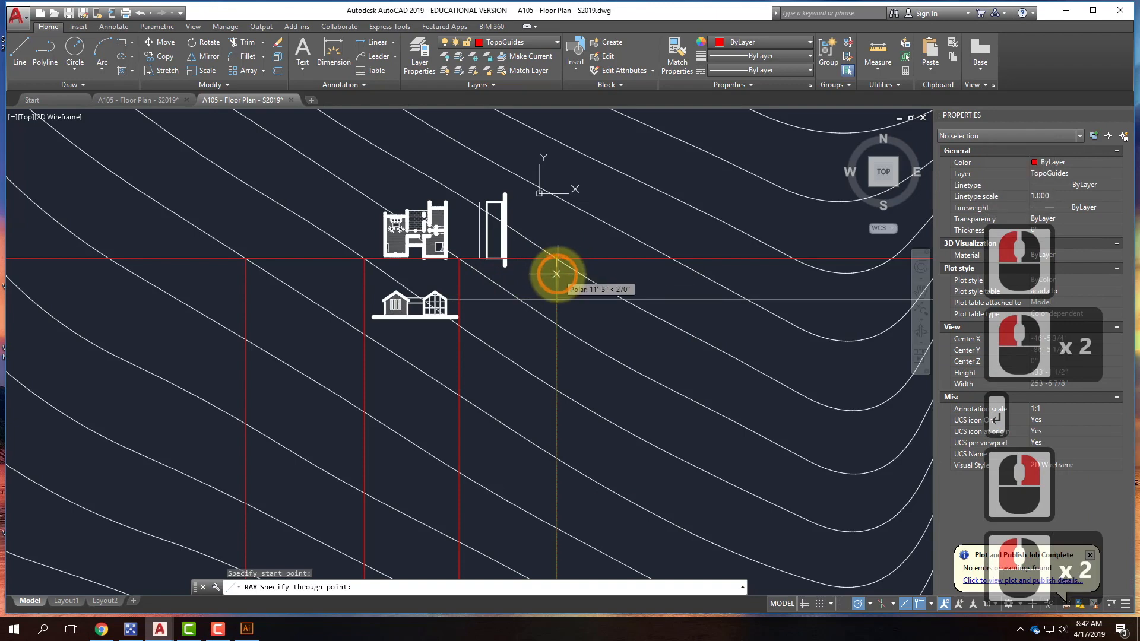
click(573, 282)
key(Return)
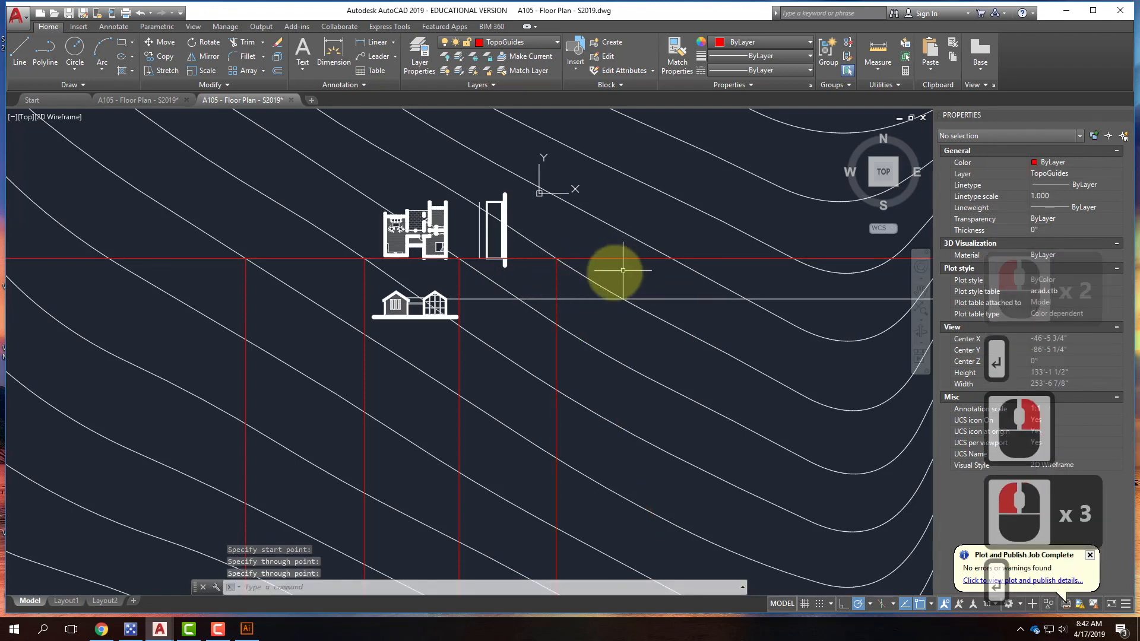
Step: Draw a fifth vertical ray downward from the next contour intersection farther right along the construction line
right_click(671, 279)
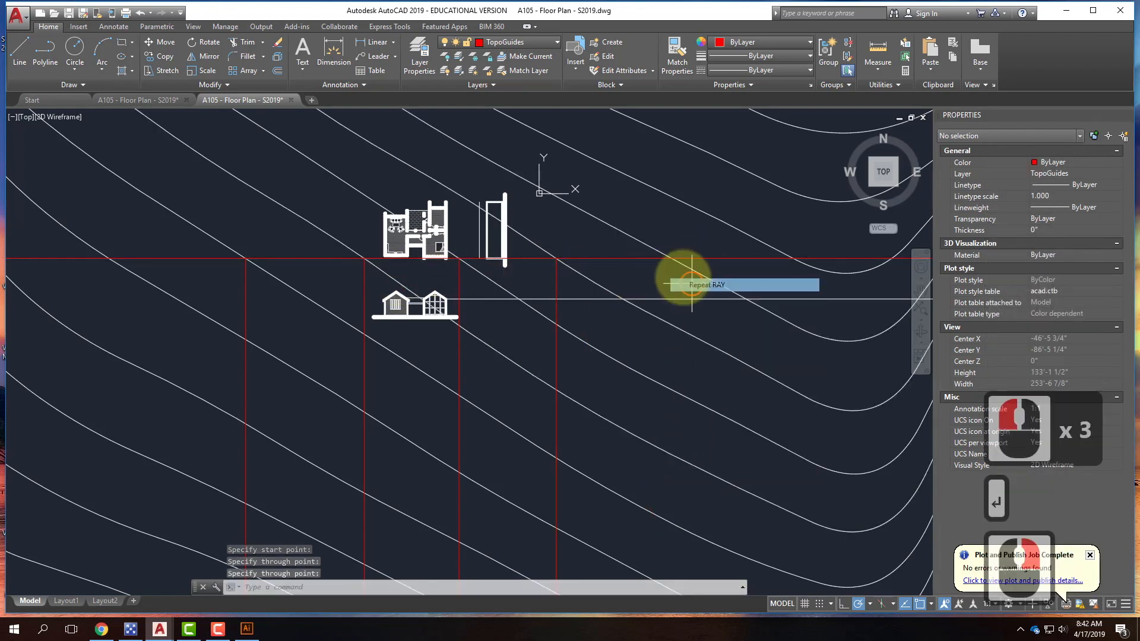
click(676, 285)
click(670, 257)
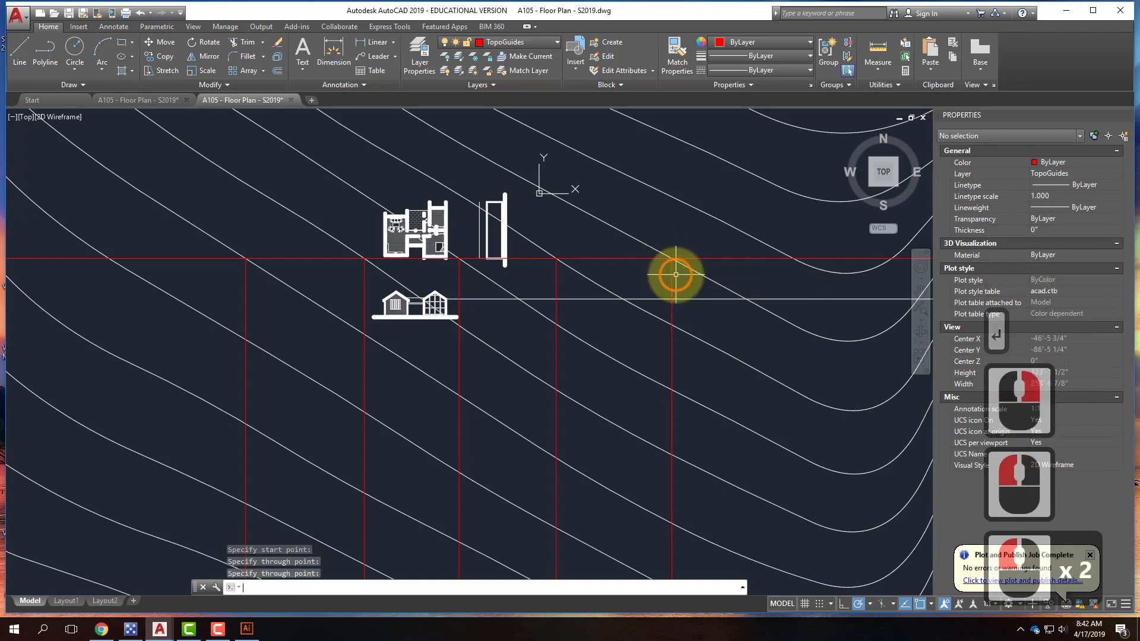
click(667, 356)
key(Return)
Step: Draw a second horizontal construction line across the vertical rays, below the front elevation
scroll(335, 324, down, 2)
scroll(335, 325, down, 1)
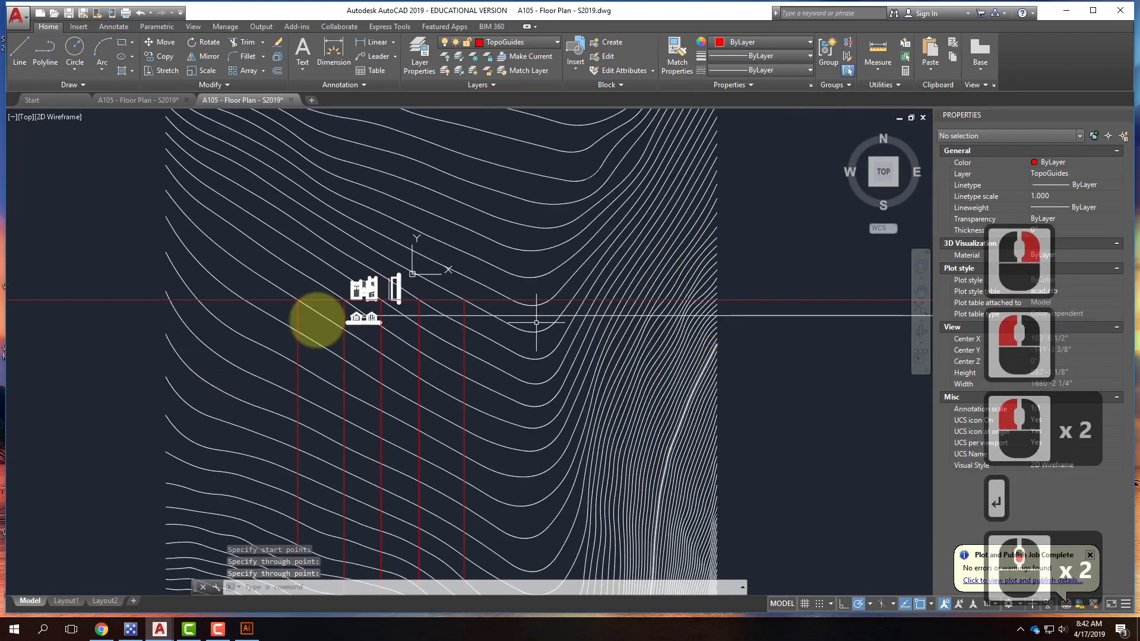
scroll(273, 313, up, 3)
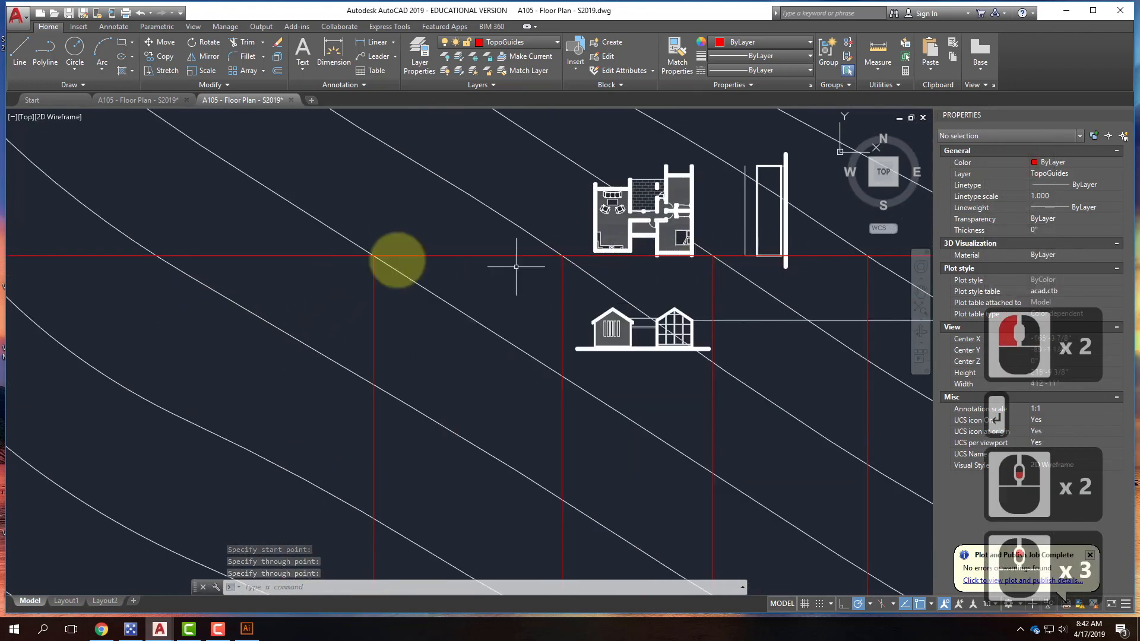
scroll(240, 258, down, 2)
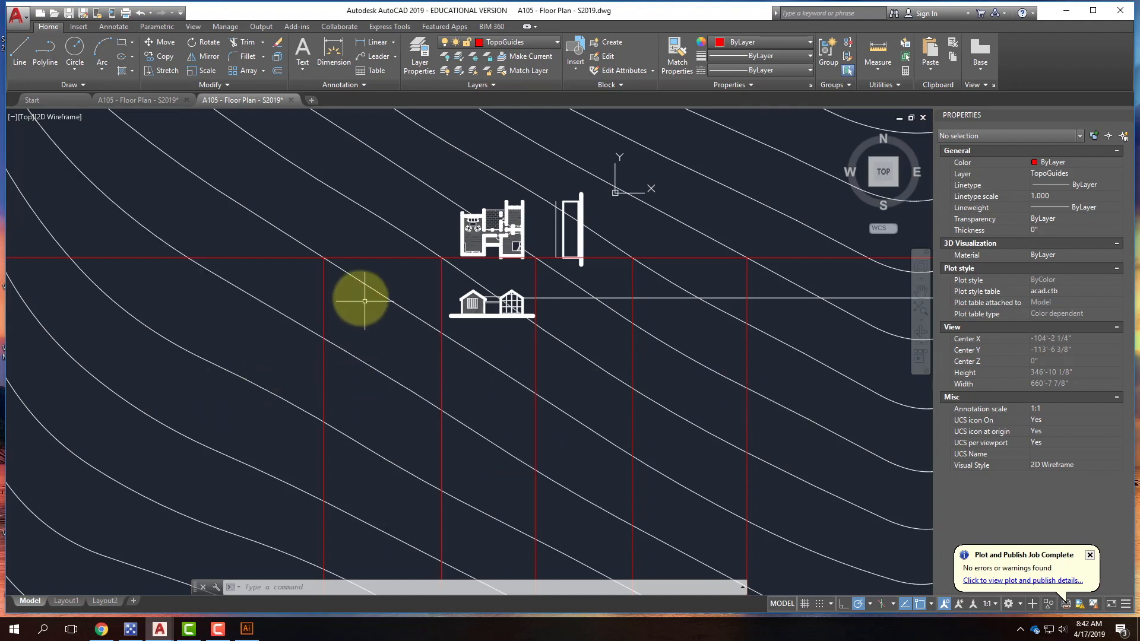
text(line)
key(Return)
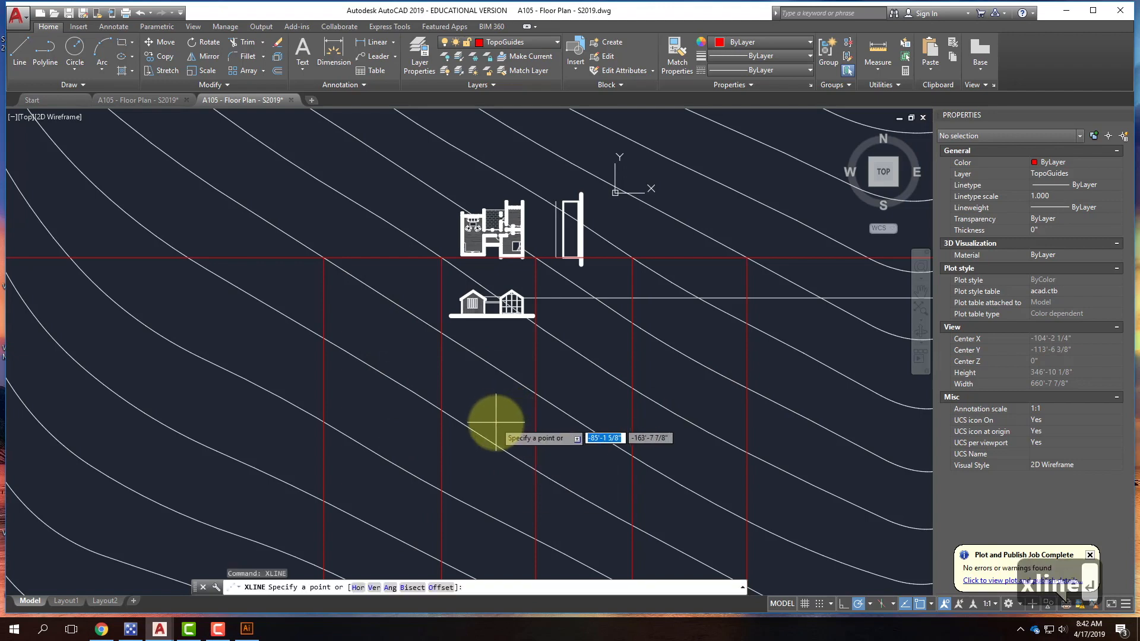
click(483, 408)
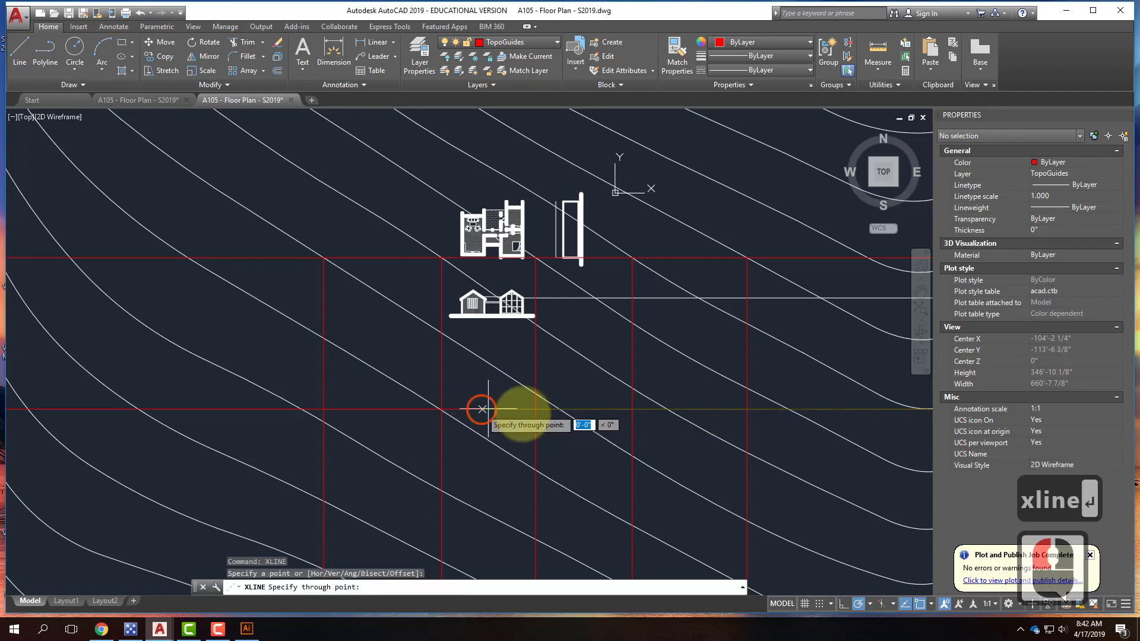
click(535, 408)
key(Return)
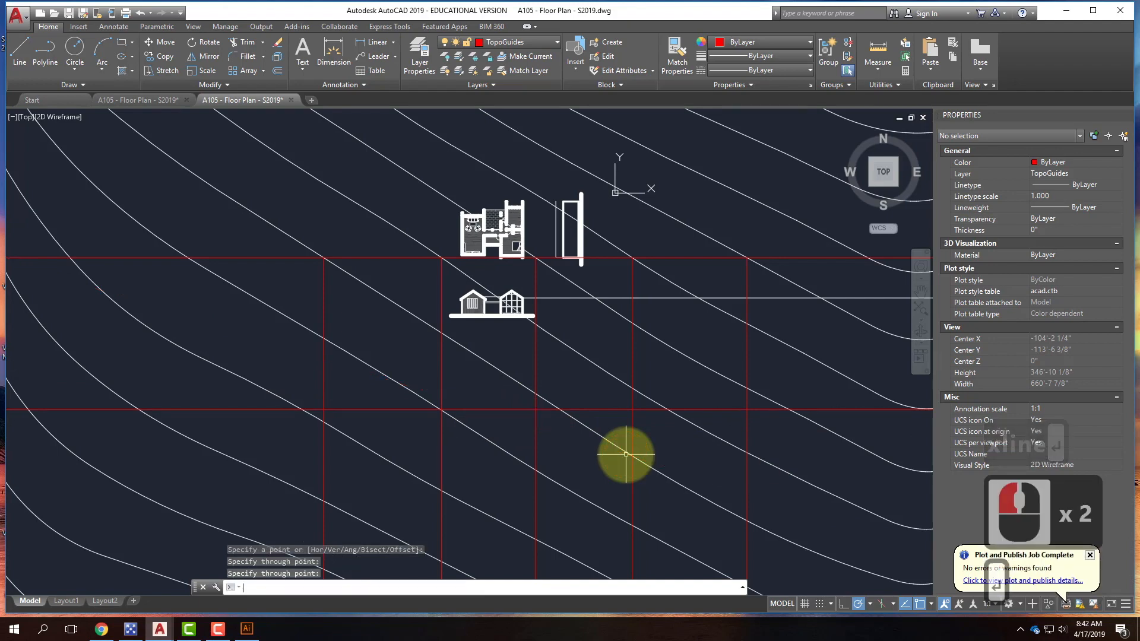
Step: Copy the lower horizontal construction line straight up at 1', 2', 3' and 4' from the original
click(447, 408)
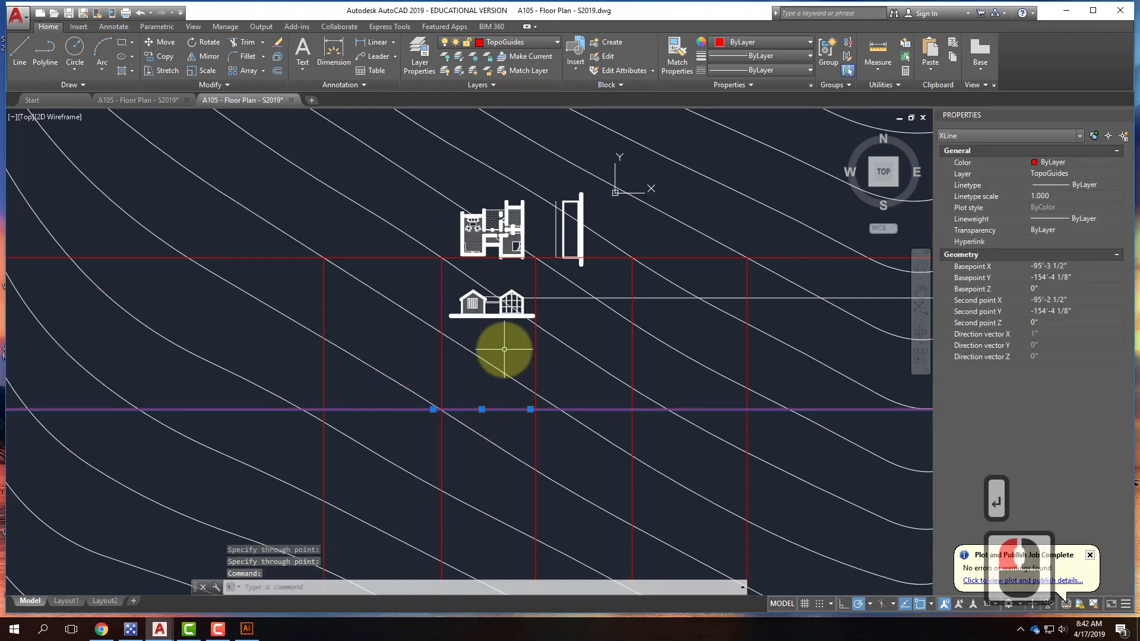
text(copy)
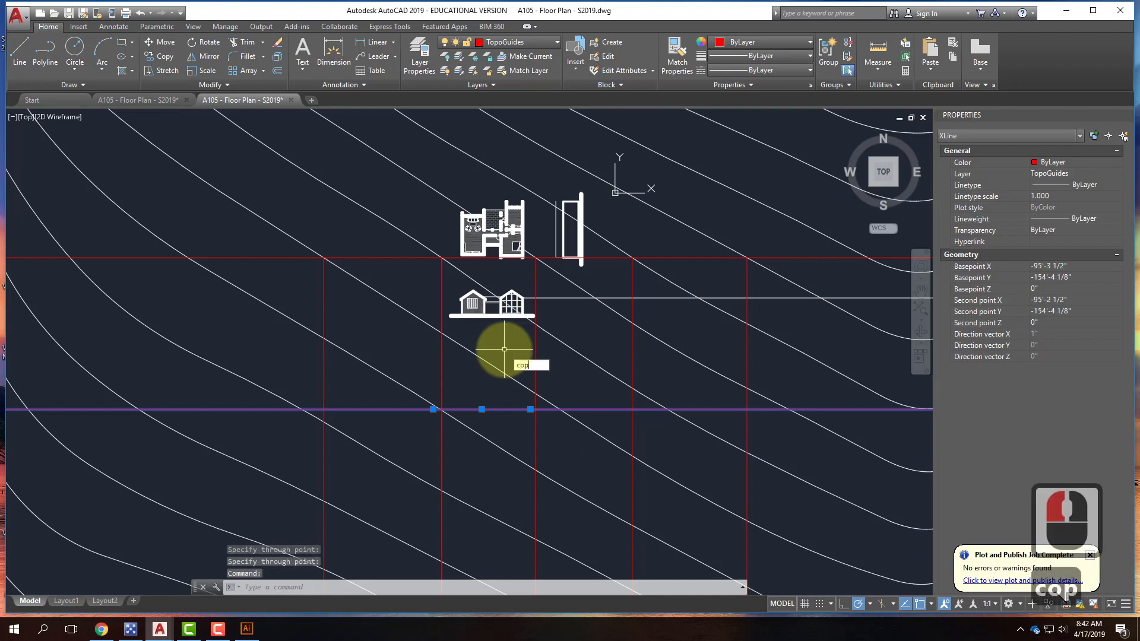
key(Return)
click(539, 409)
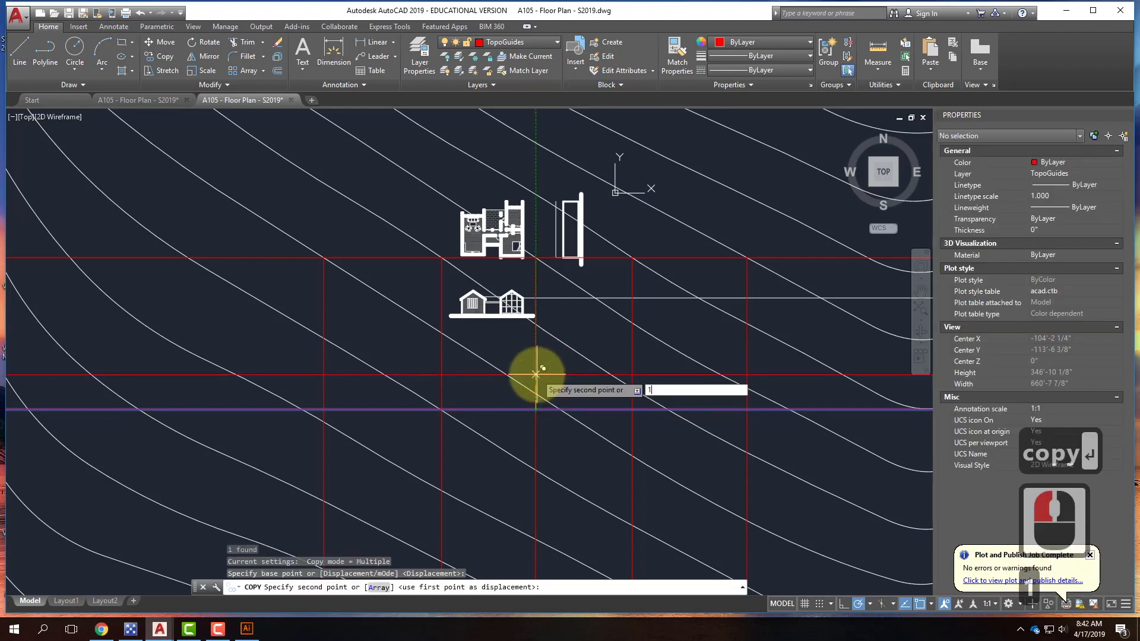
text(1')
key(Return)
scroll(536, 375, up, 3)
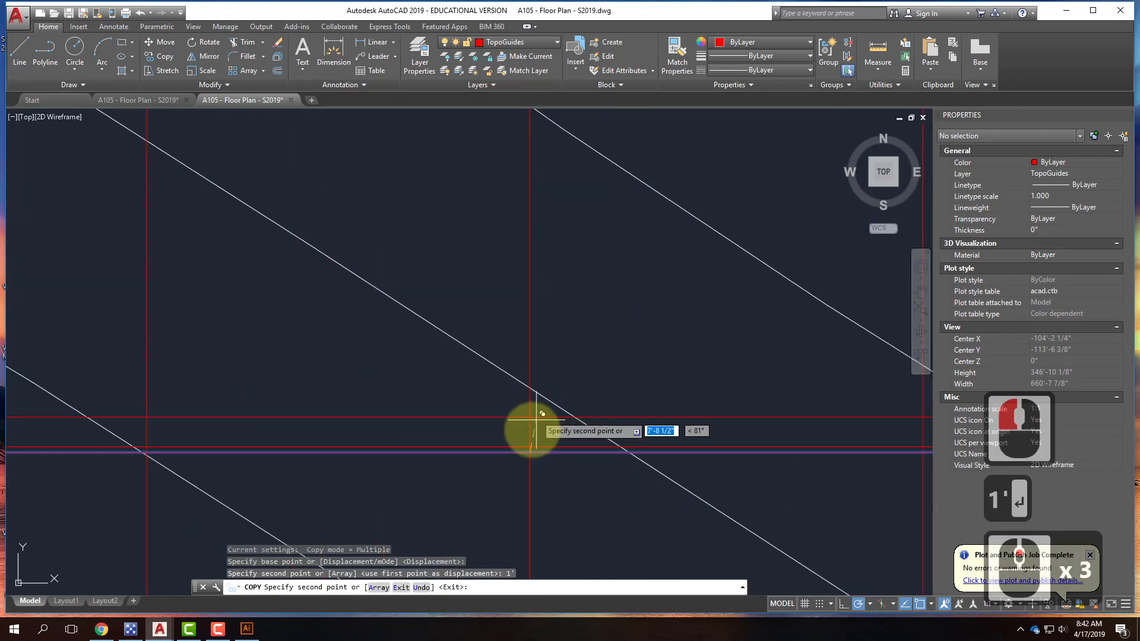
text(2')
key(Return)
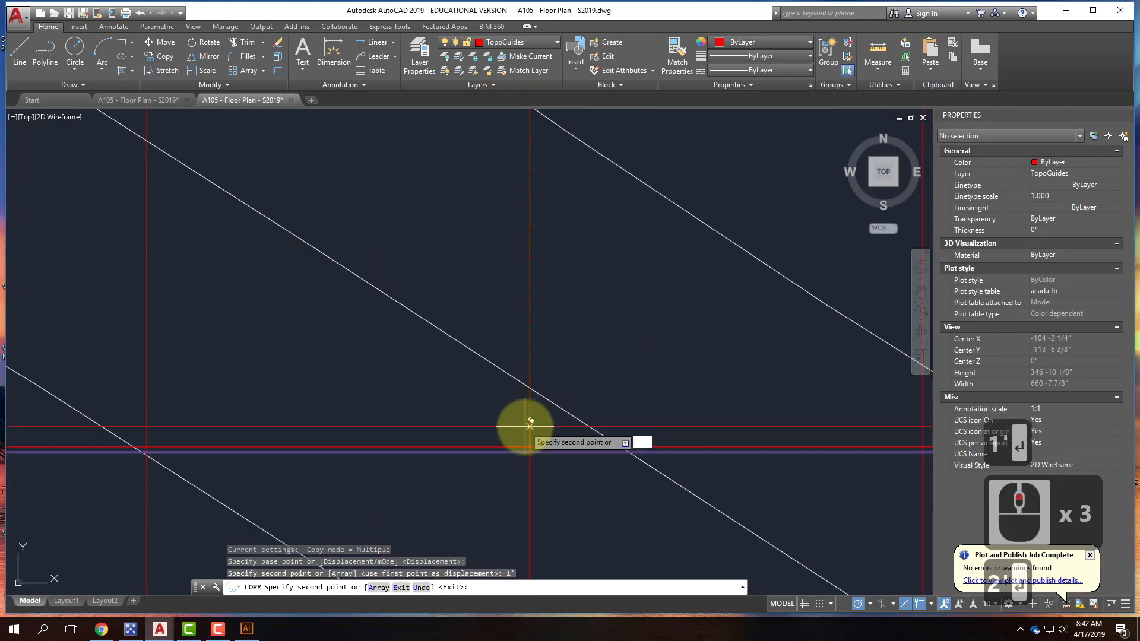
text(3')
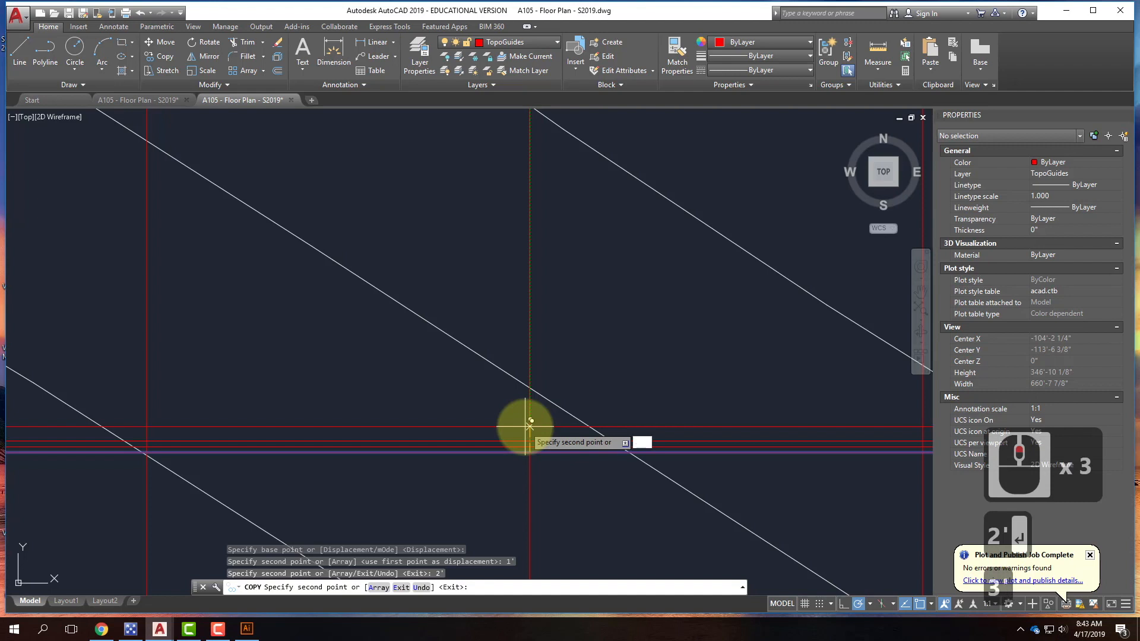
key(Return)
text(4')
key(Return)
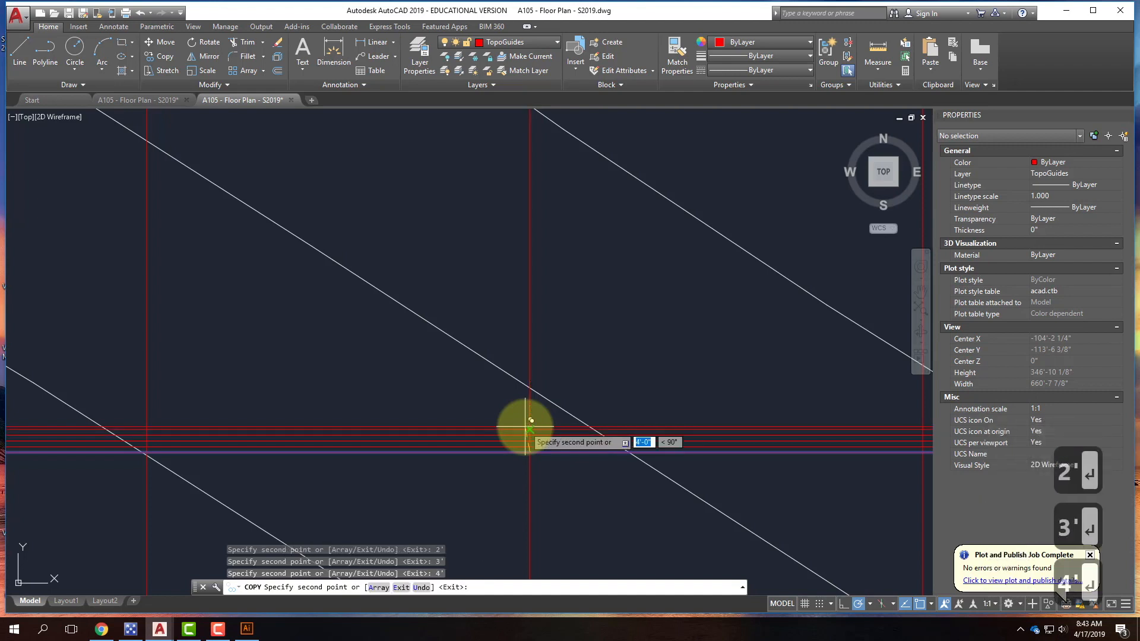
key(Return)
scroll(369, 433, down, 2)
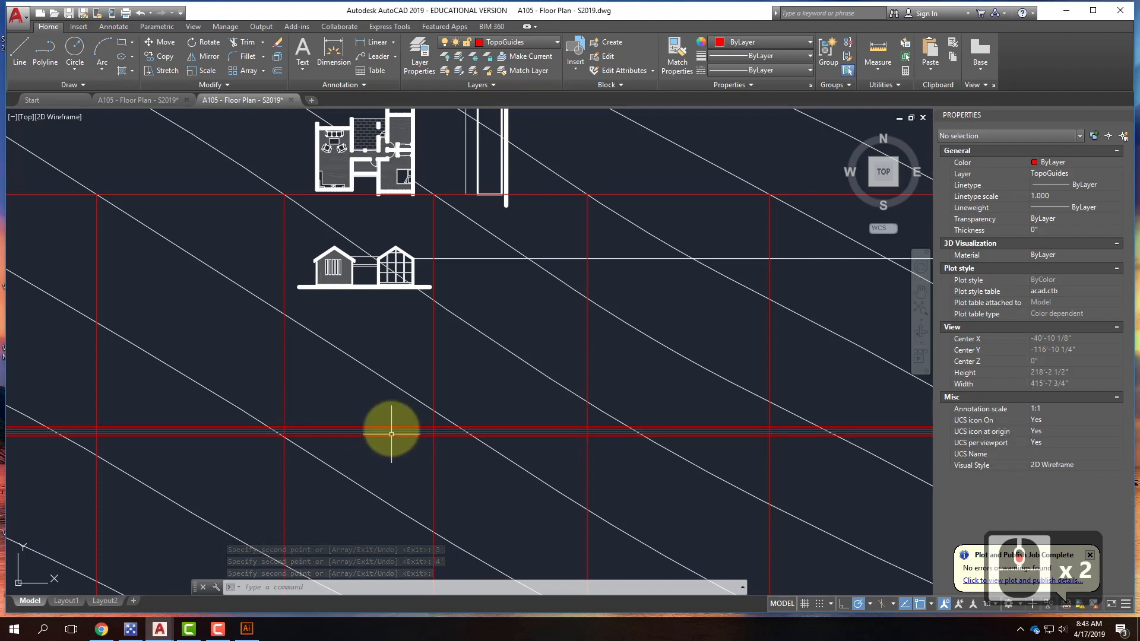
scroll(364, 393, down, 4)
scroll(452, 362, up, 2)
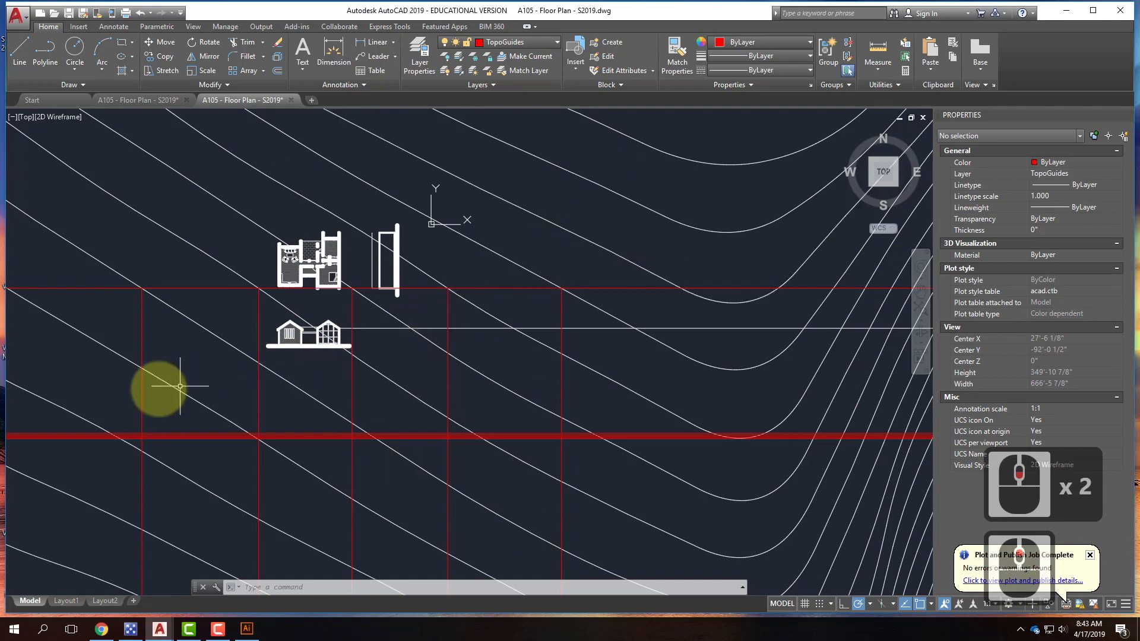
scroll(560, 450, up, 5)
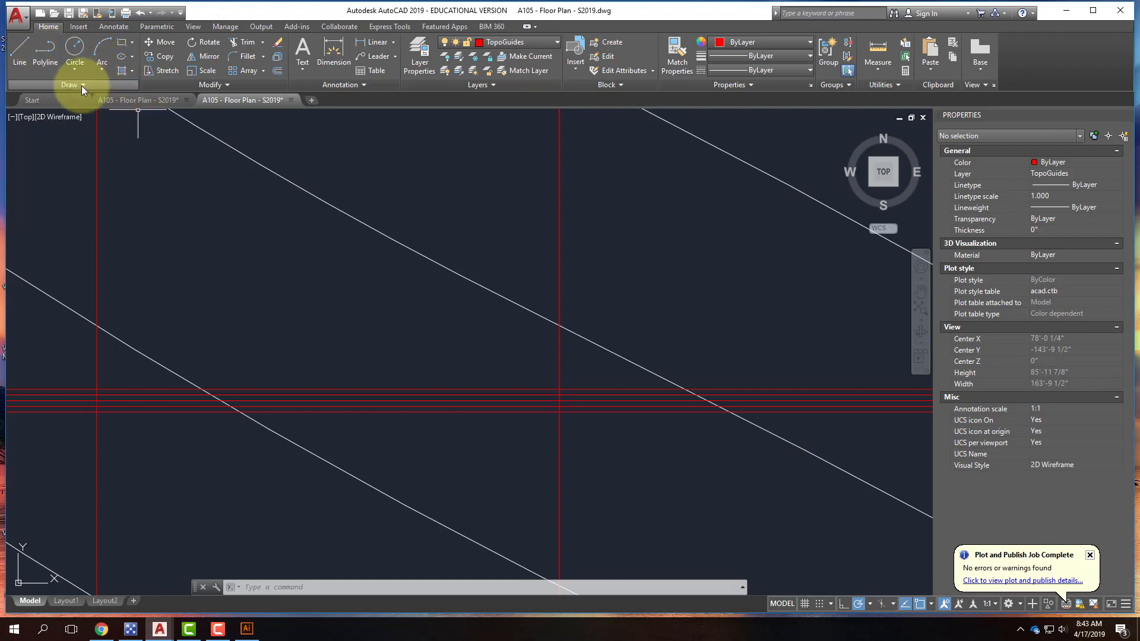
click(81, 86)
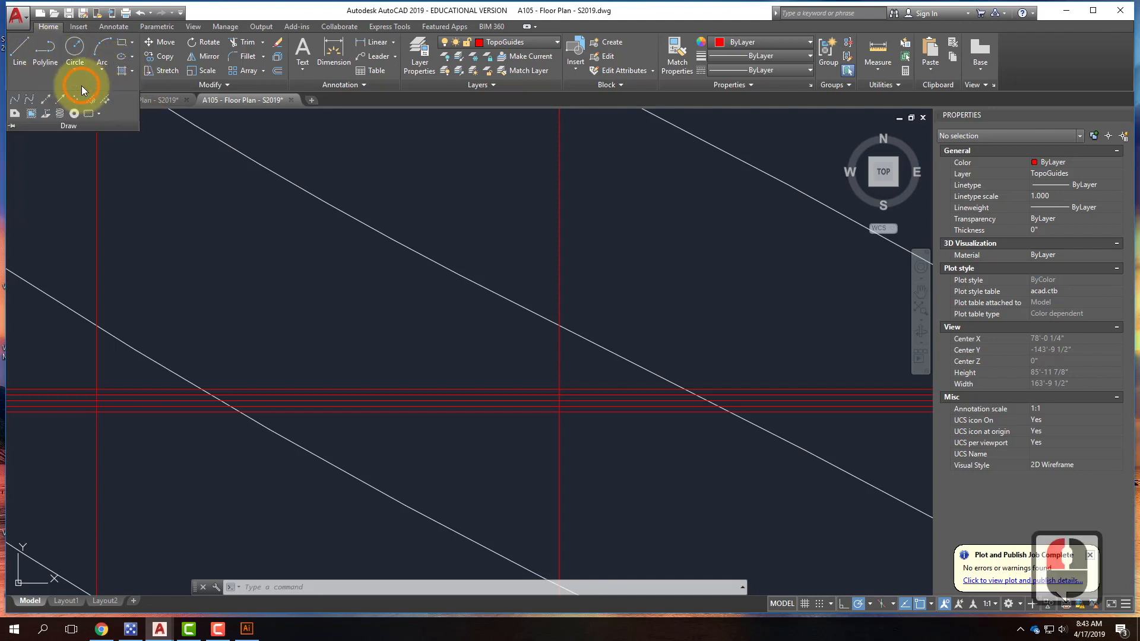
click(15, 100)
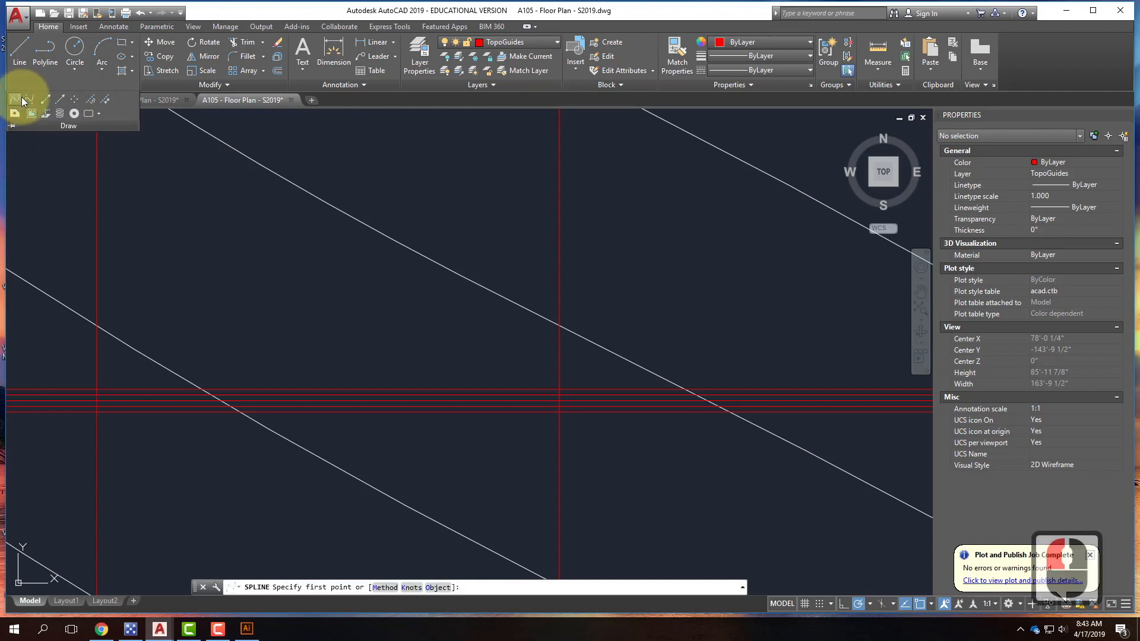
key(Escape)
key(Escape)
Step: Make SouthElevation the current layer and begin a fit-point spline where the rightmost vertical ray crosses the lowest elevation line
click(543, 38)
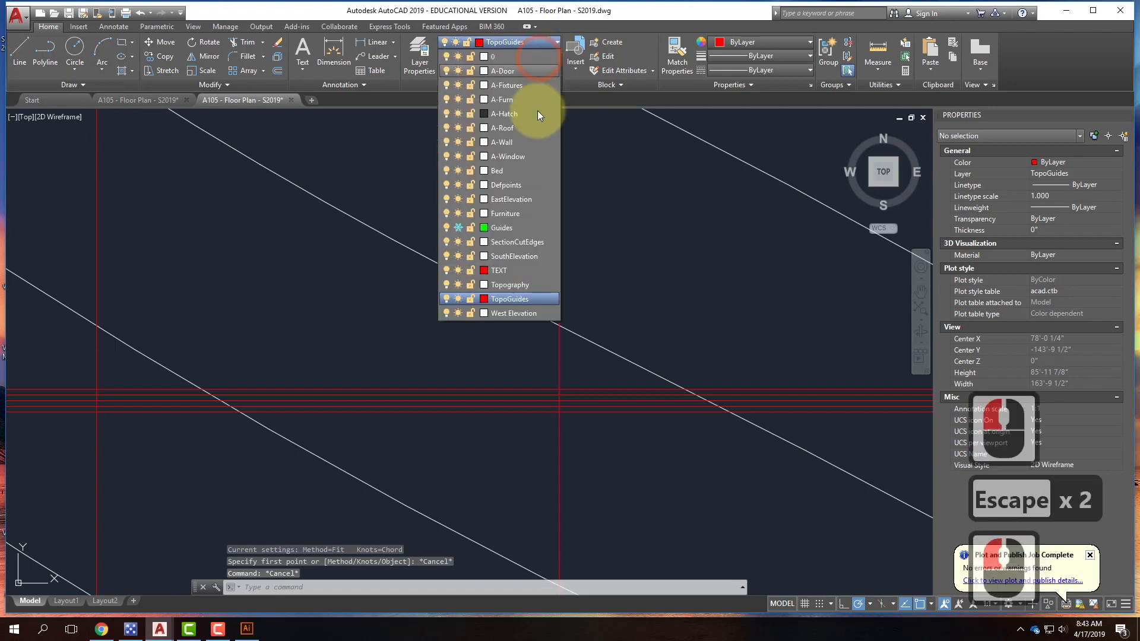
click(519, 255)
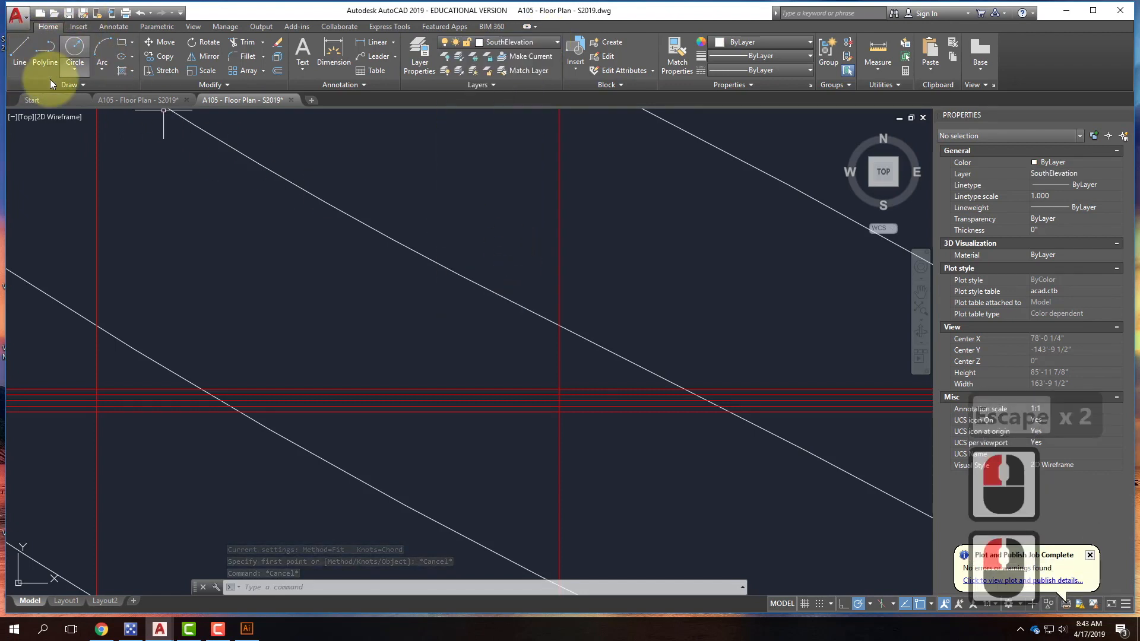
click(79, 87)
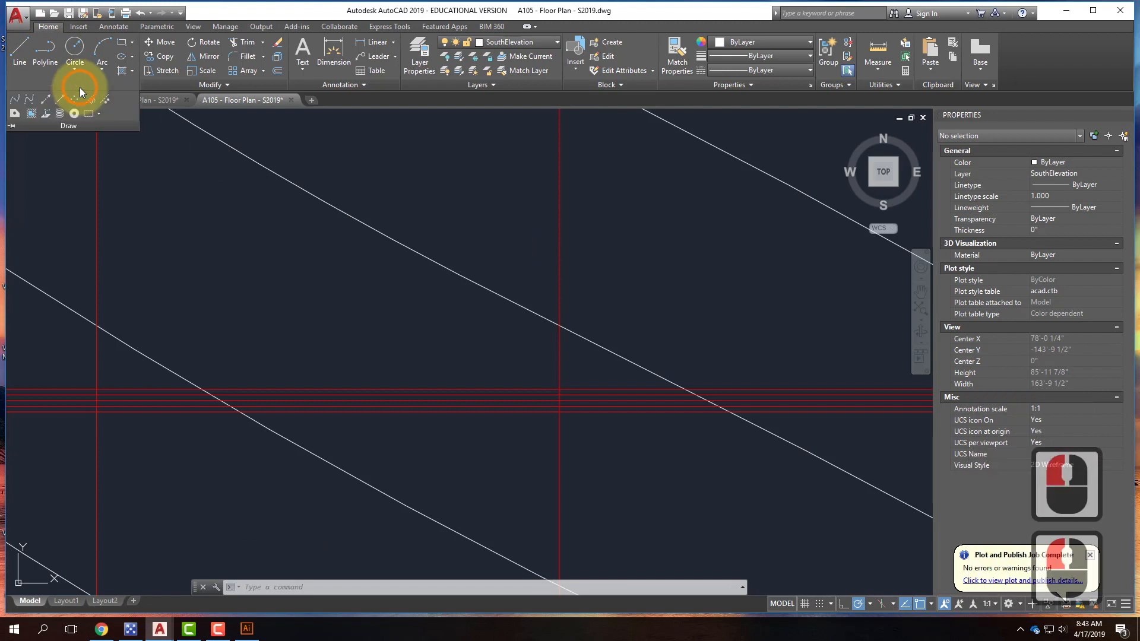
click(16, 99)
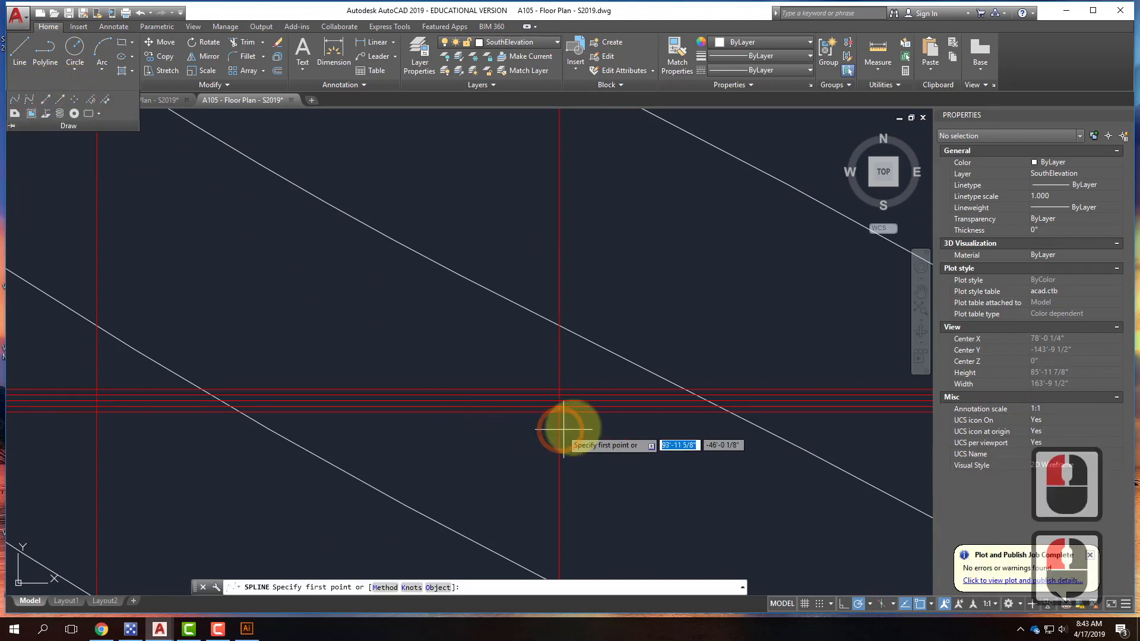
scroll(563, 429, up, 2)
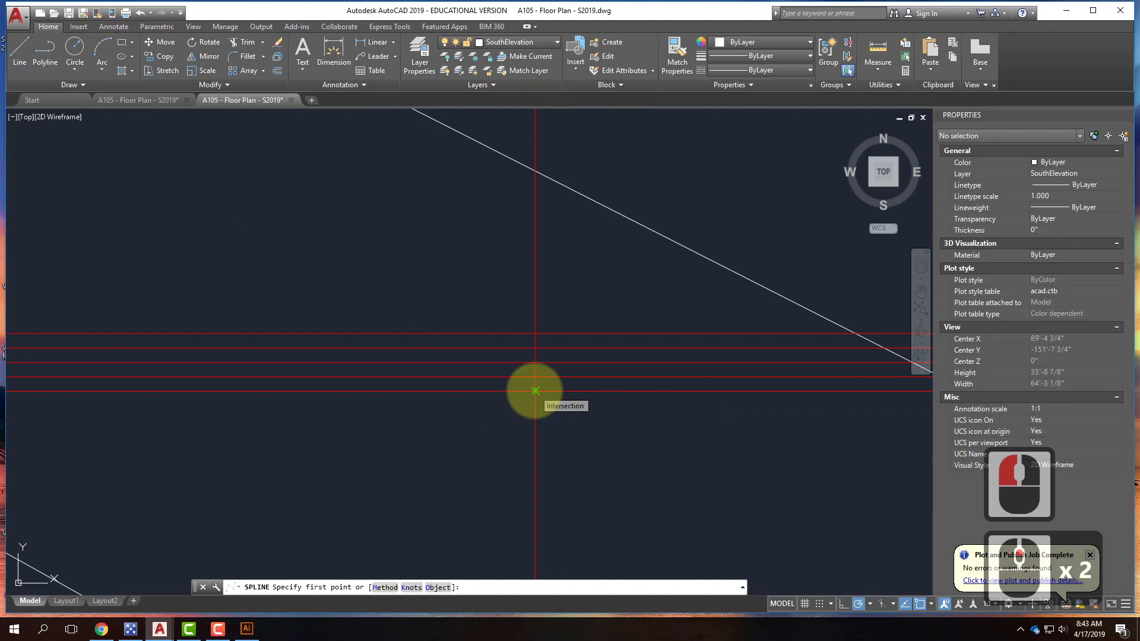
click(535, 390)
scroll(656, 415, down, 5)
scroll(310, 412, up, 3)
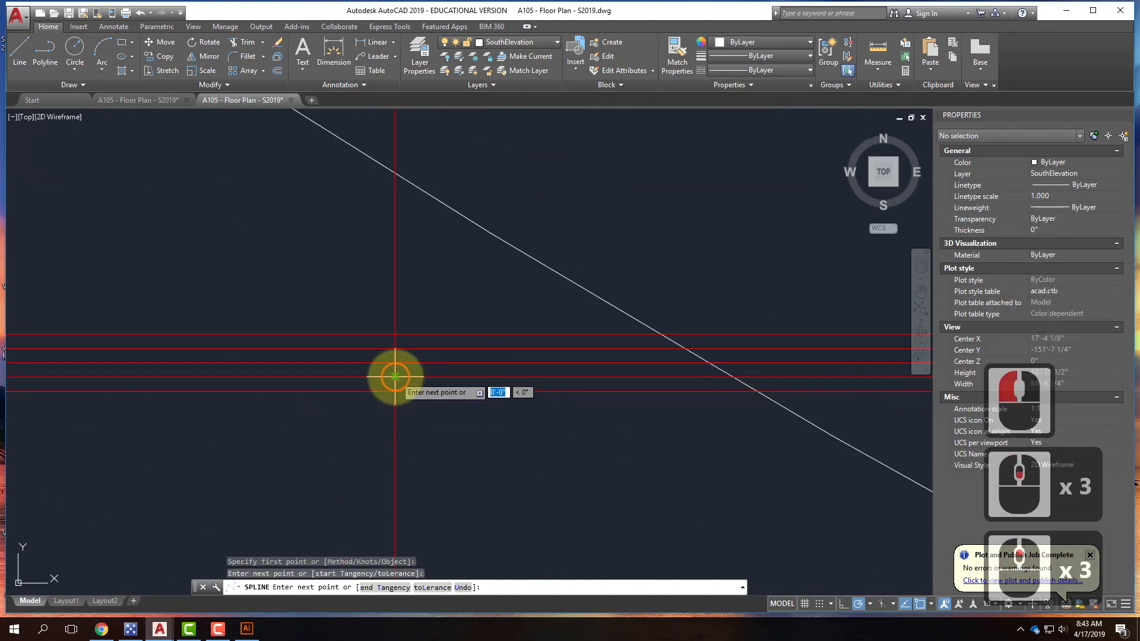
Step: Continue the spline leftward, rising one elevation line at each vertical ray, and end it on the highest line at the leftmost ray
scroll(727, 392, down, 3)
scroll(501, 390, up, 4)
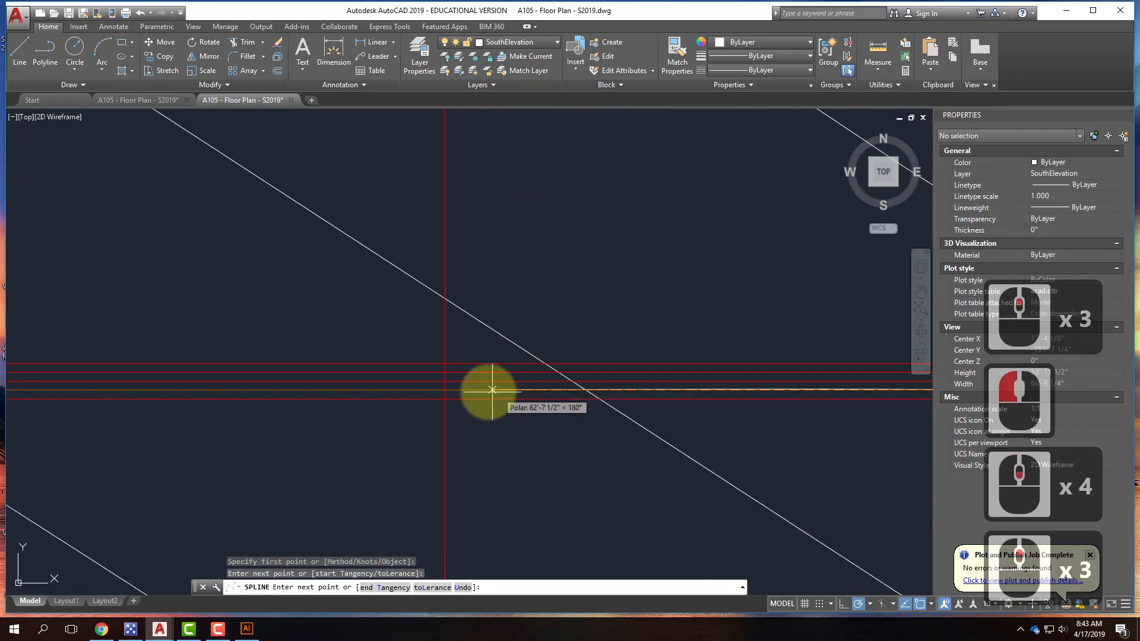
click(444, 380)
scroll(648, 387, down, 3)
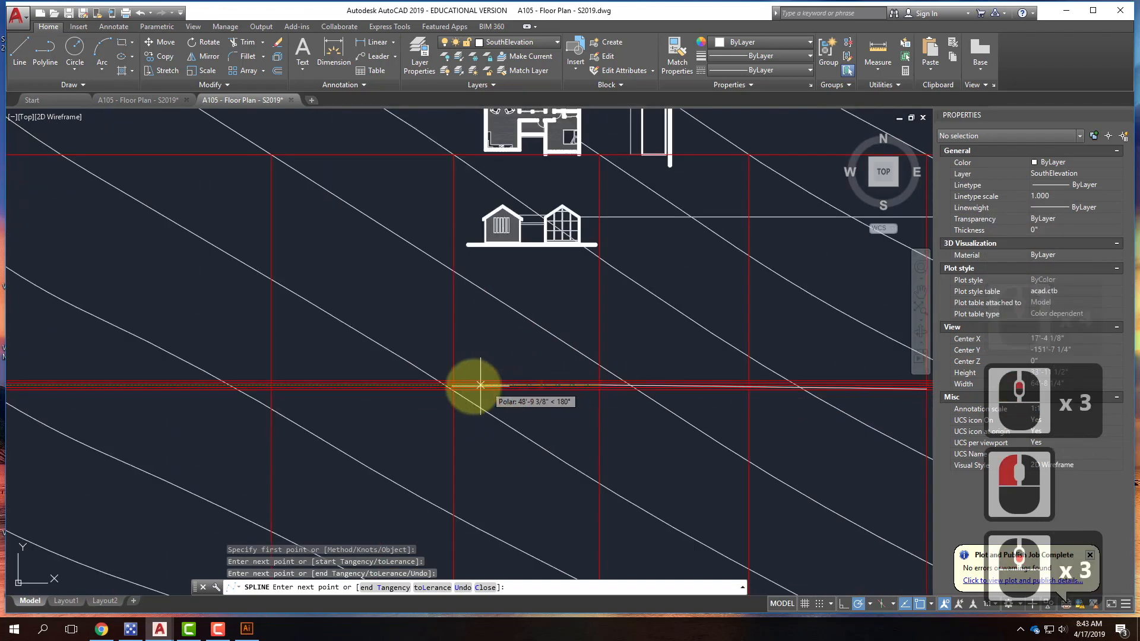
scroll(451, 391, up, 3)
click(475, 363)
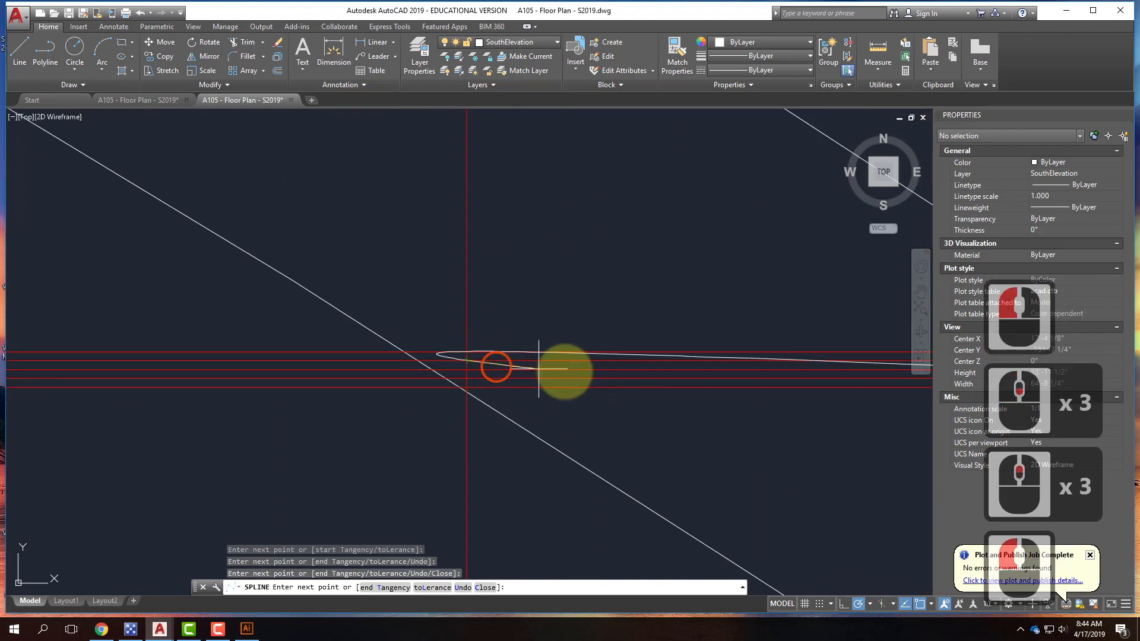
scroll(623, 386, down, 2)
scroll(283, 366, up, 2)
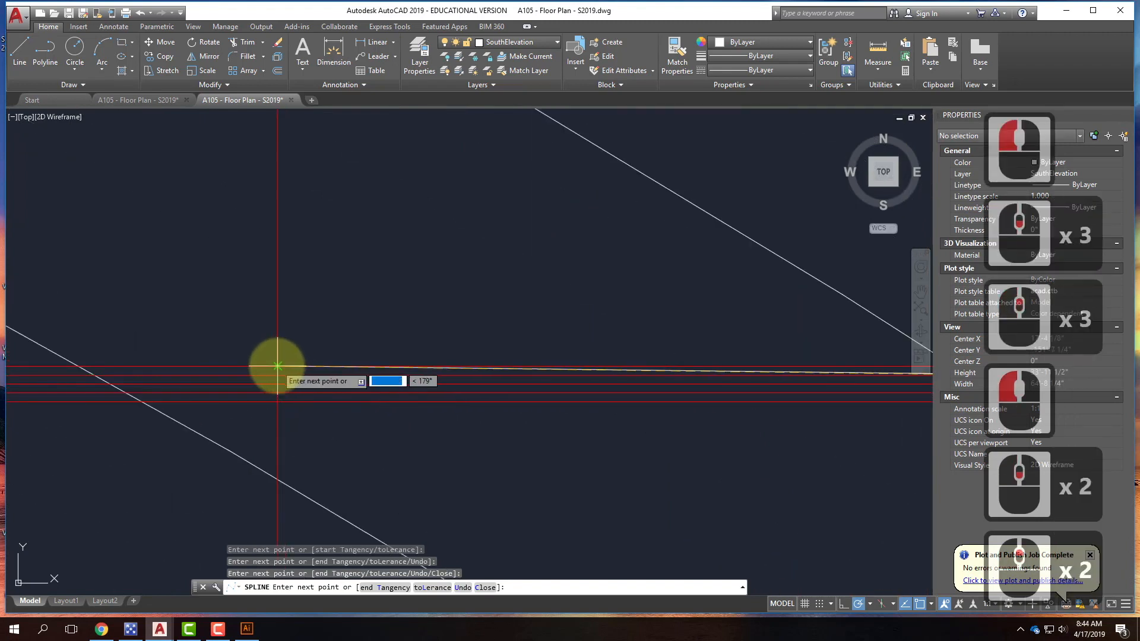
click(277, 366)
key(Return)
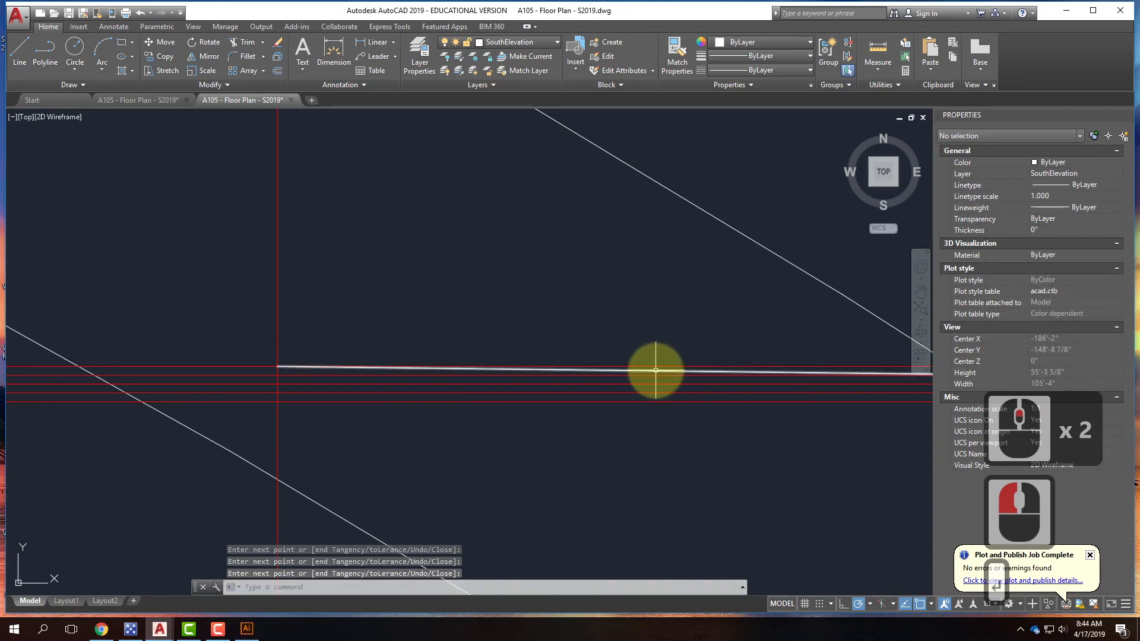
Step: Set the lineweight of the ground profile spline to 0.70 mm
click(443, 368)
scroll(280, 369, down, 4)
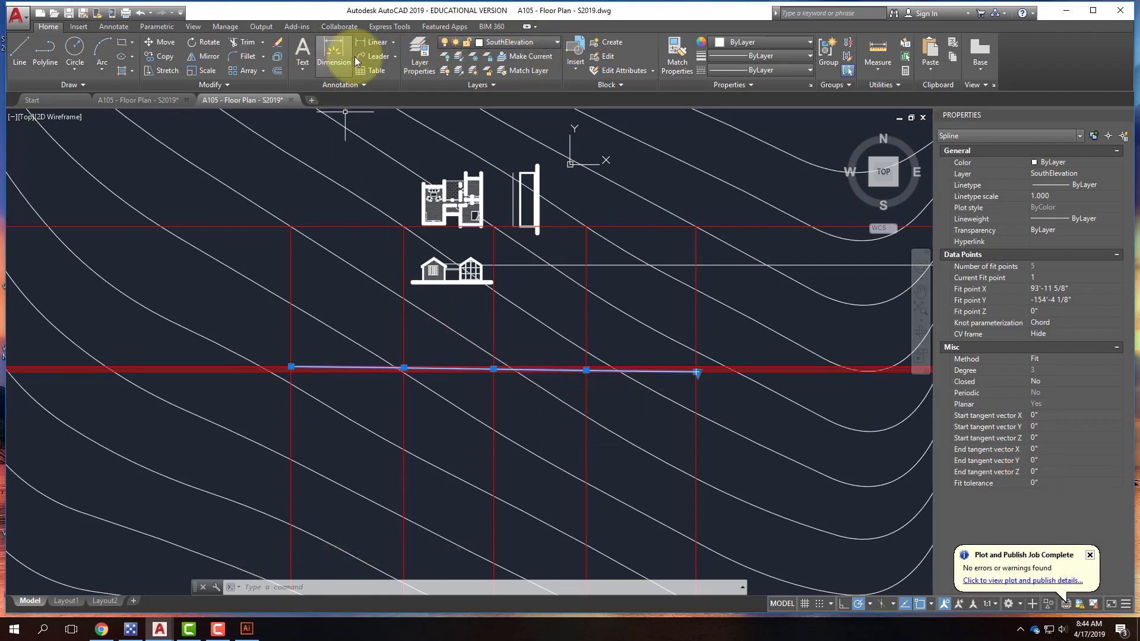
click(775, 58)
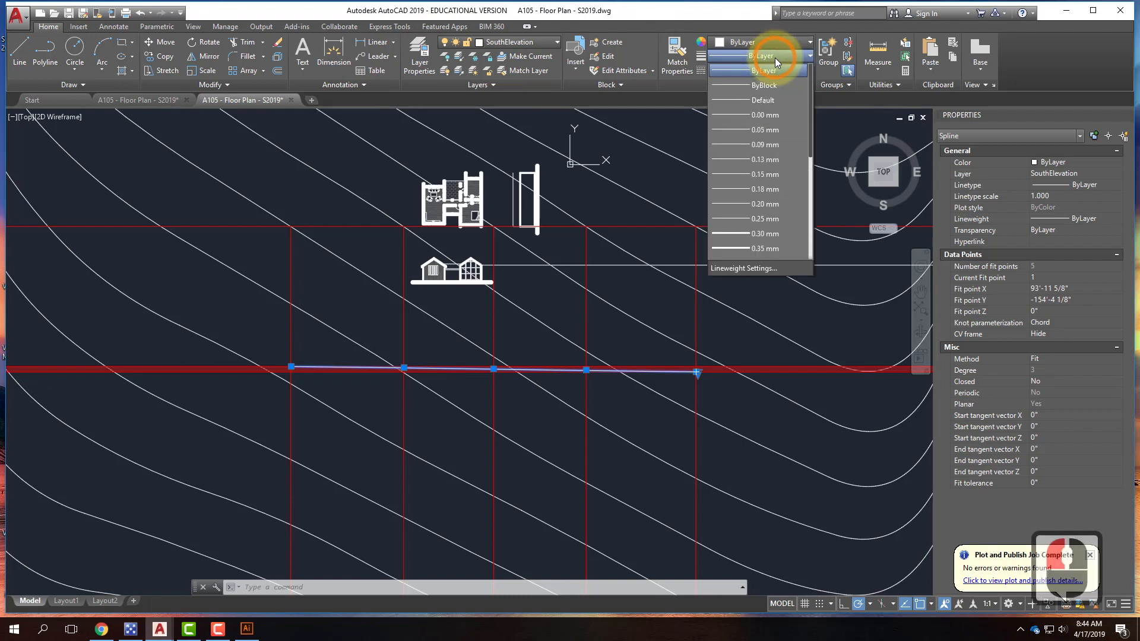
scroll(778, 234, down, 2)
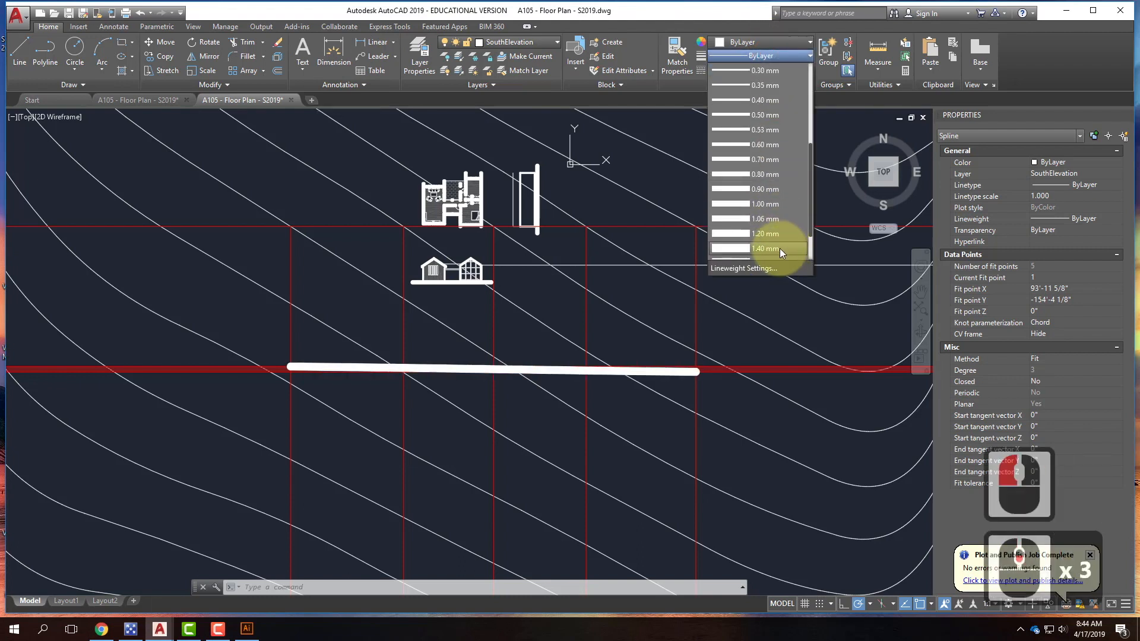
click(768, 155)
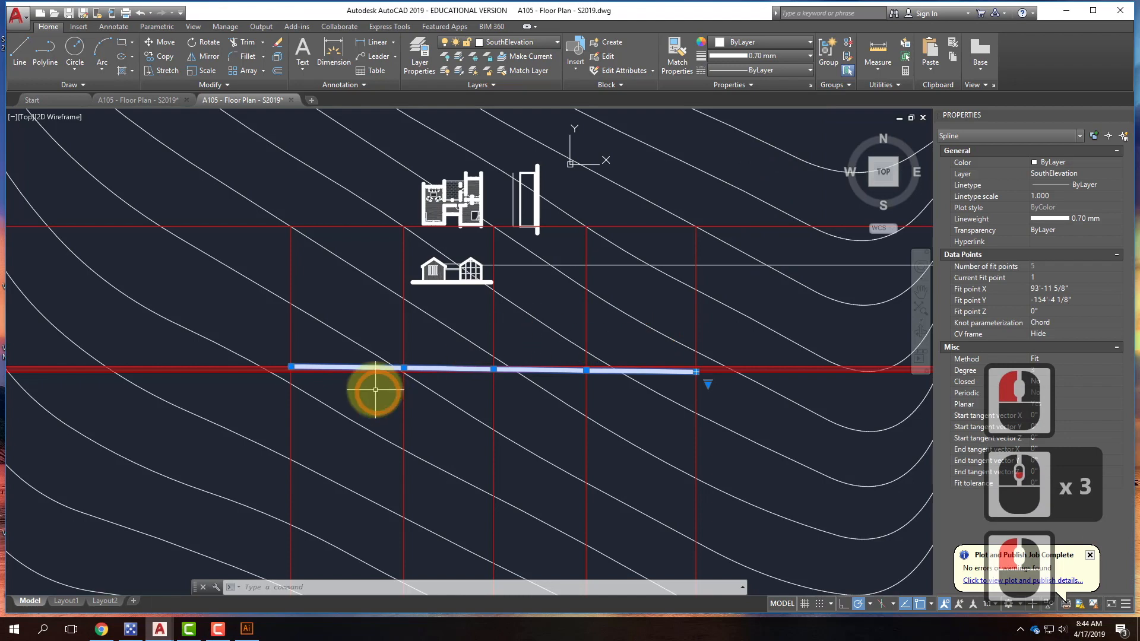
scroll(377, 381, up, 3)
scroll(261, 343, down, 3)
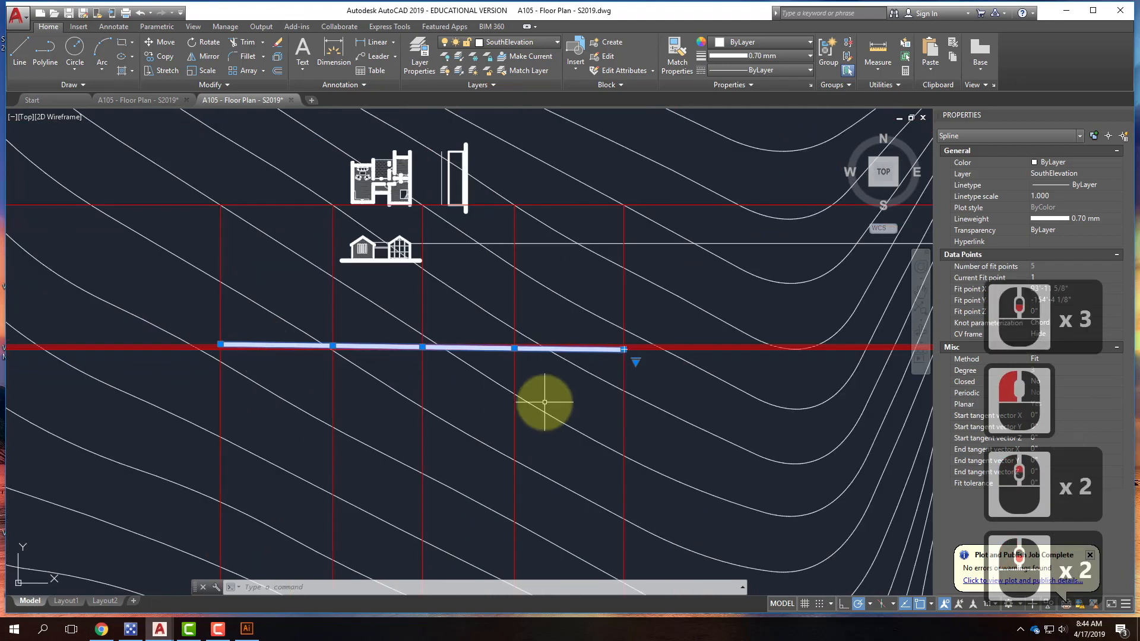
scroll(345, 337, up, 2)
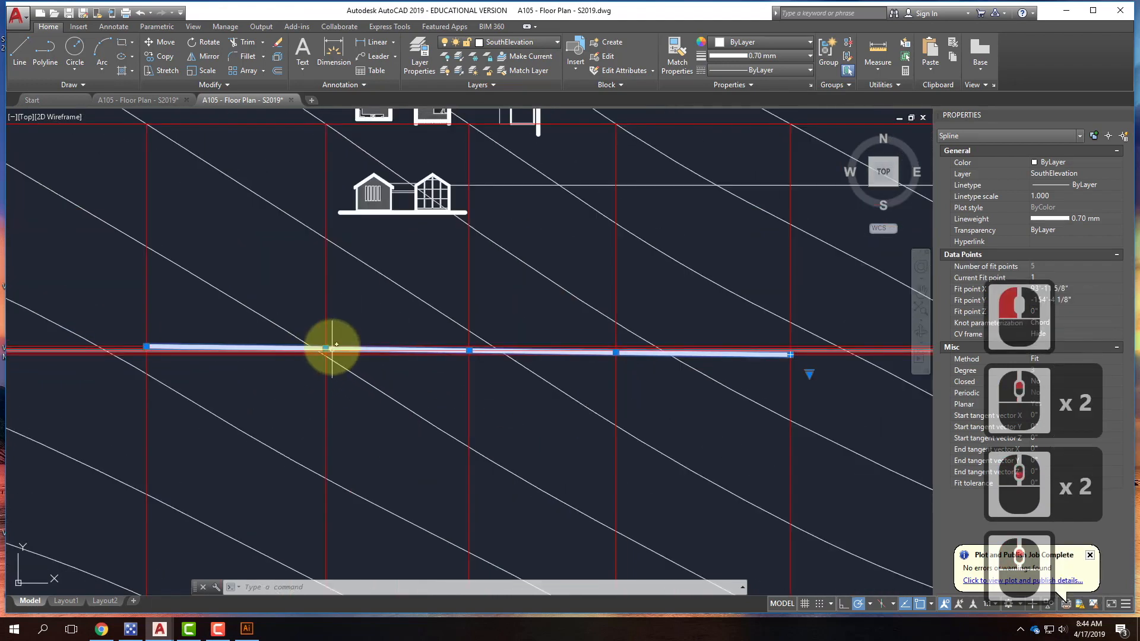
scroll(356, 212, up, 4)
scroll(329, 255, down, 2)
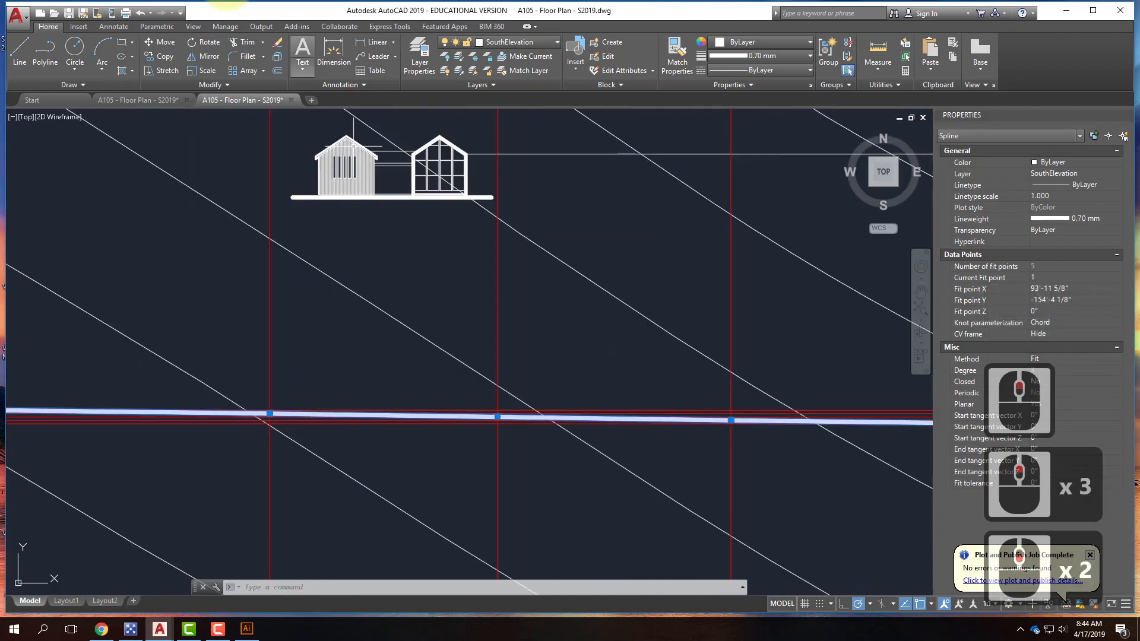
key(Escape)
Step: Draw a vertical ray downward from the base of the front elevation's left exterior wall at the ground line
scroll(301, 204, up, 6)
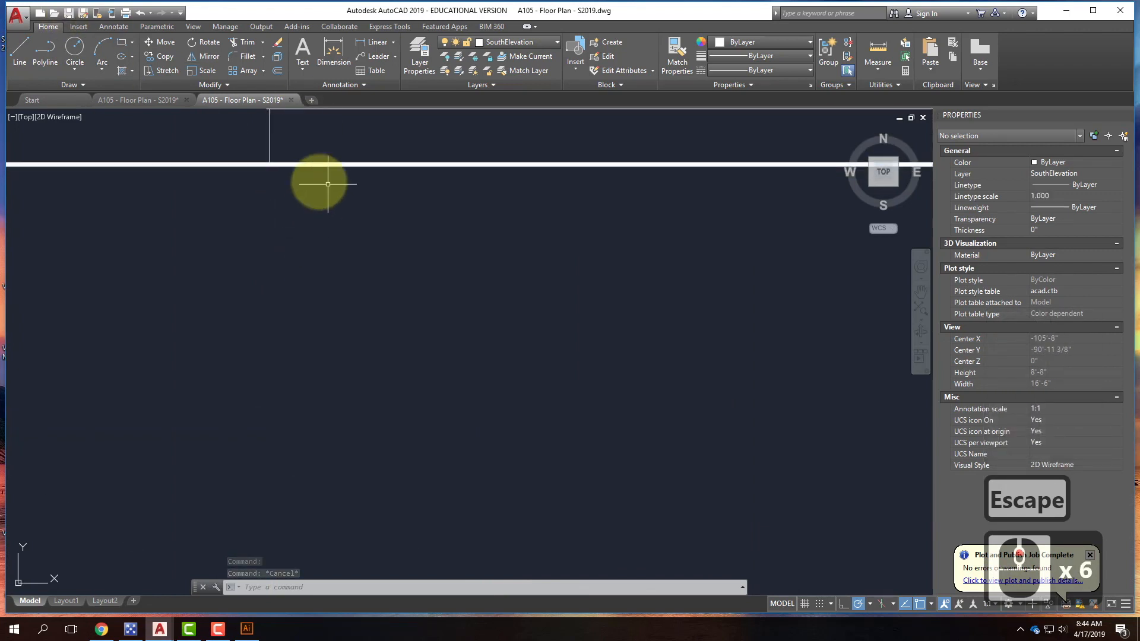
text(ray)
key(Return)
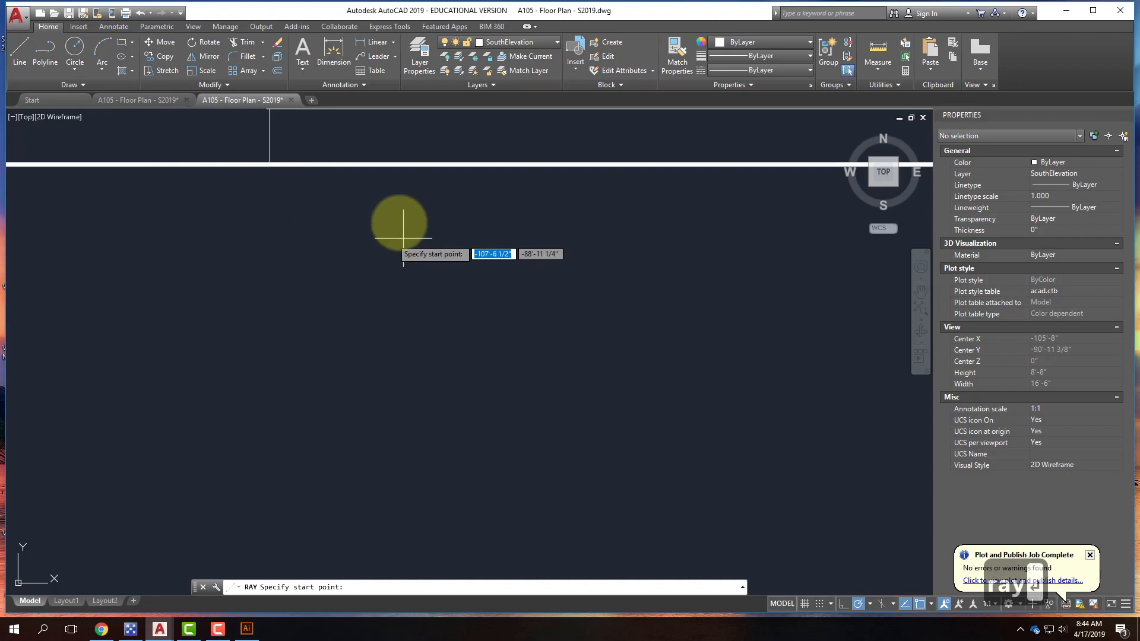
click(270, 164)
click(272, 237)
key(Return)
Step: Move the ground profile spline from its crossing with the left wall's vertical ray up to the wall's base on the front elevation's ground line
scroll(310, 202, down, 4)
scroll(318, 313, down, 3)
scroll(298, 380, up, 7)
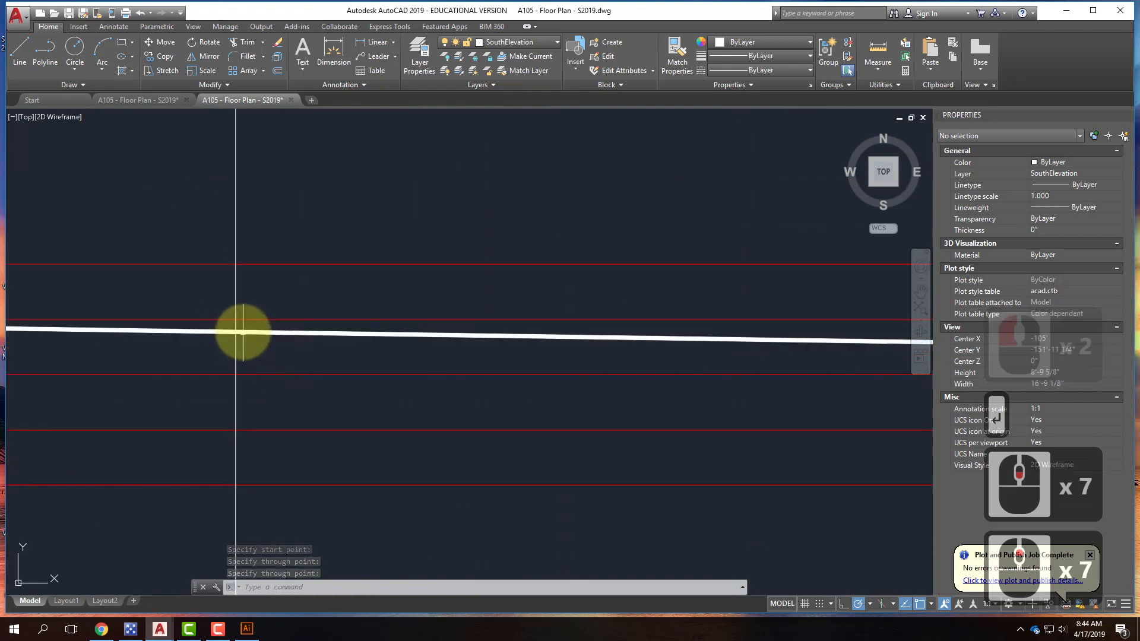
click(243, 331)
text(move)
key(Return)
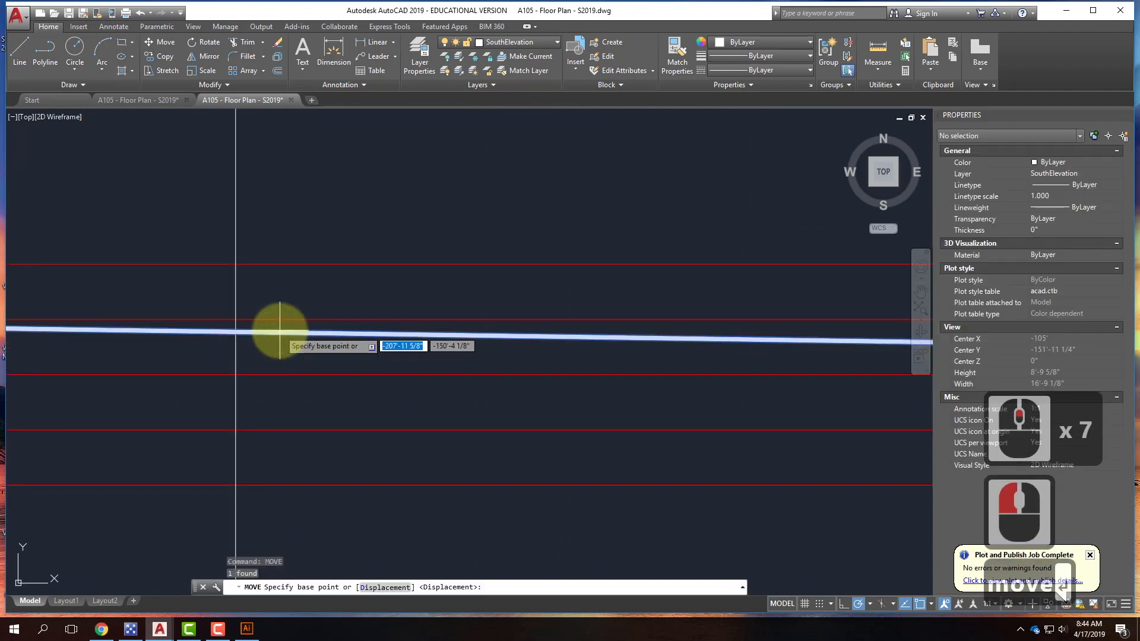
scroll(241, 328, up, 3)
click(248, 324)
scroll(267, 416, down, 10)
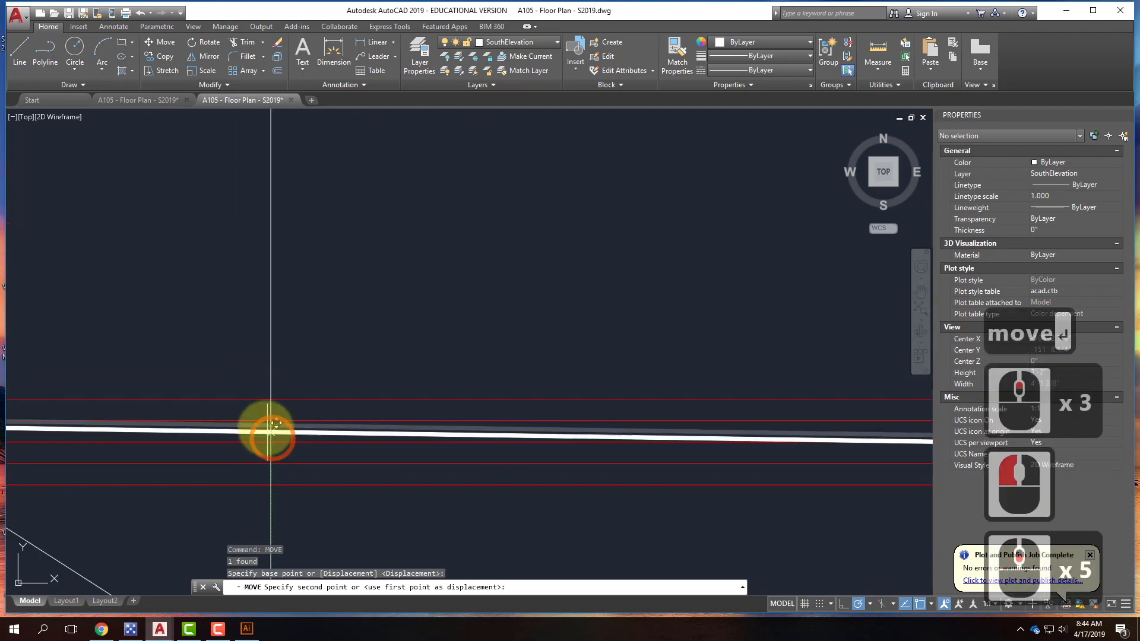
scroll(268, 261, up, 5)
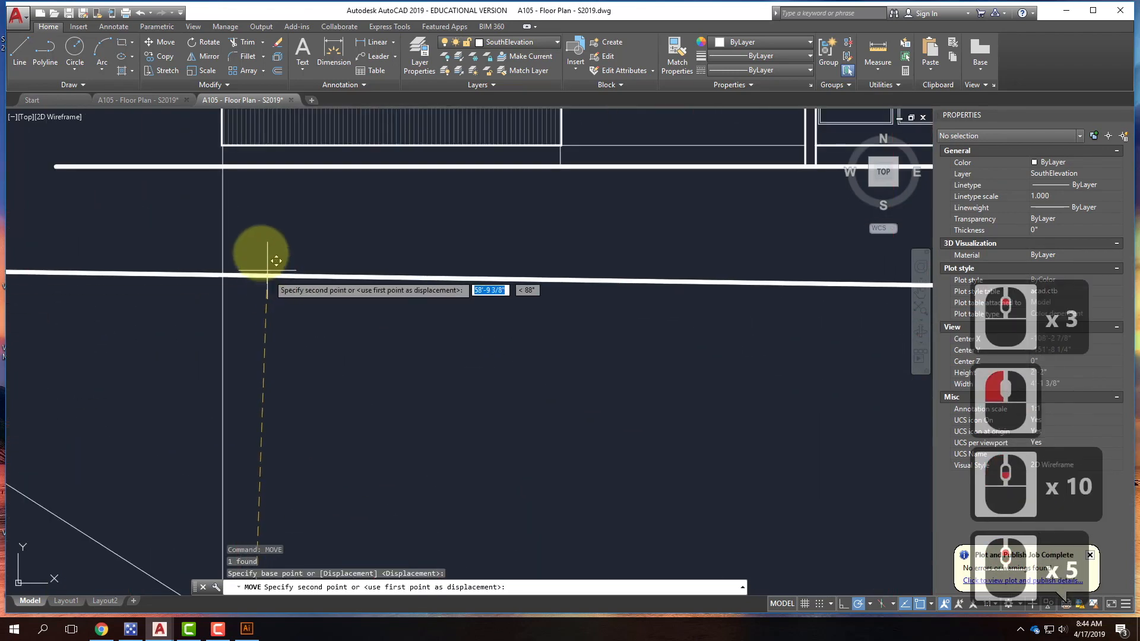
click(223, 166)
key(Escape)
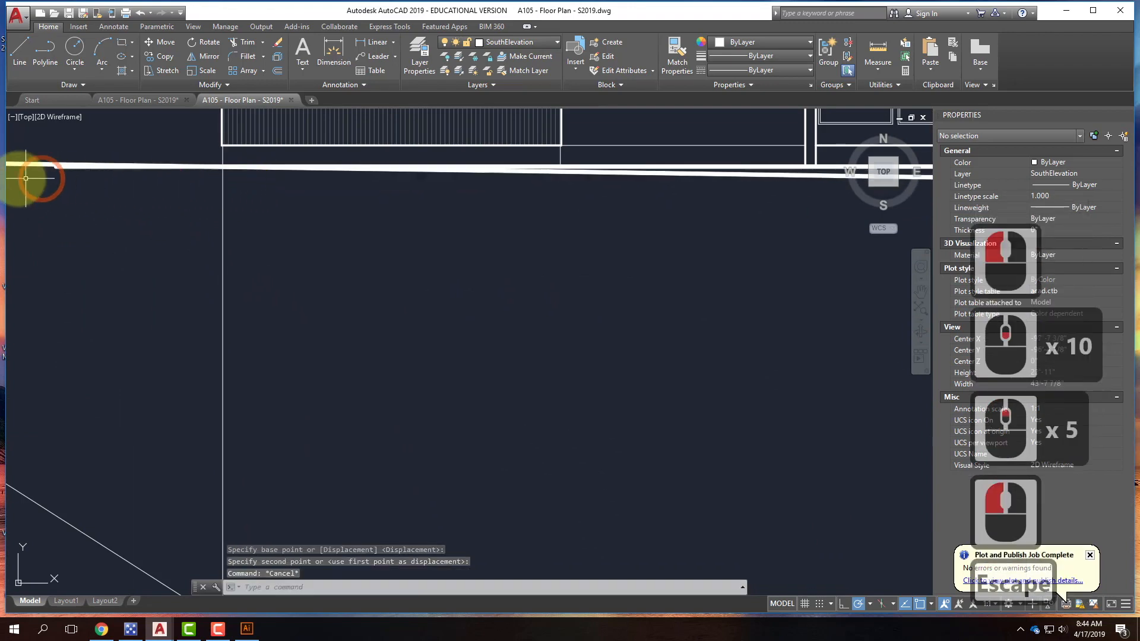
Step: Erase the old flat ground line beneath the front elevation
scroll(73, 165, up, 2)
click(71, 163)
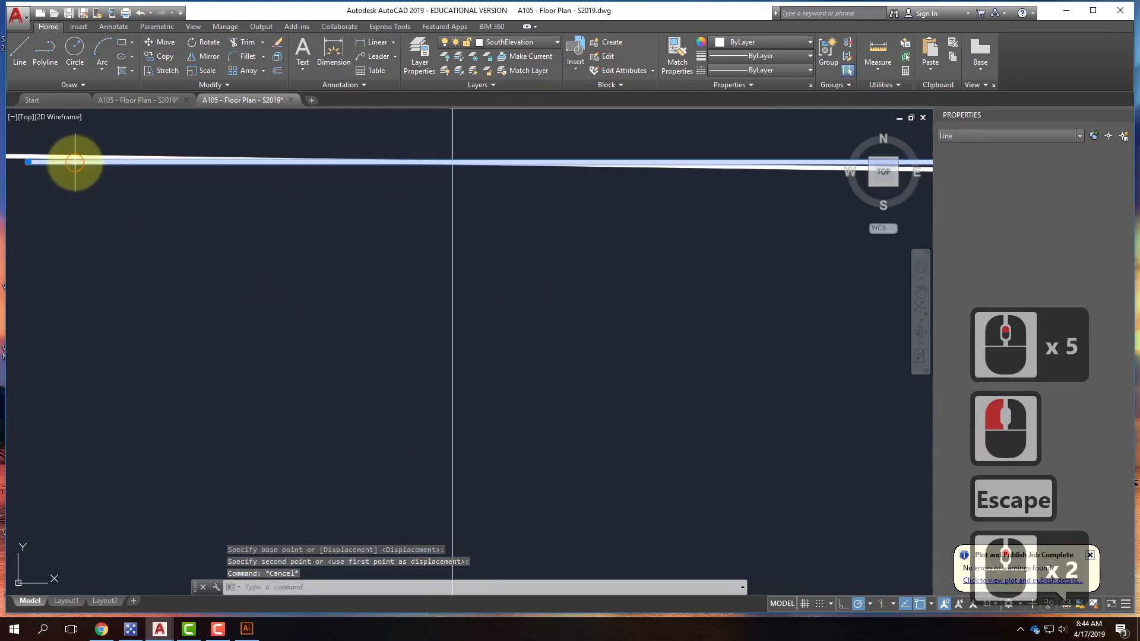
text(erase)
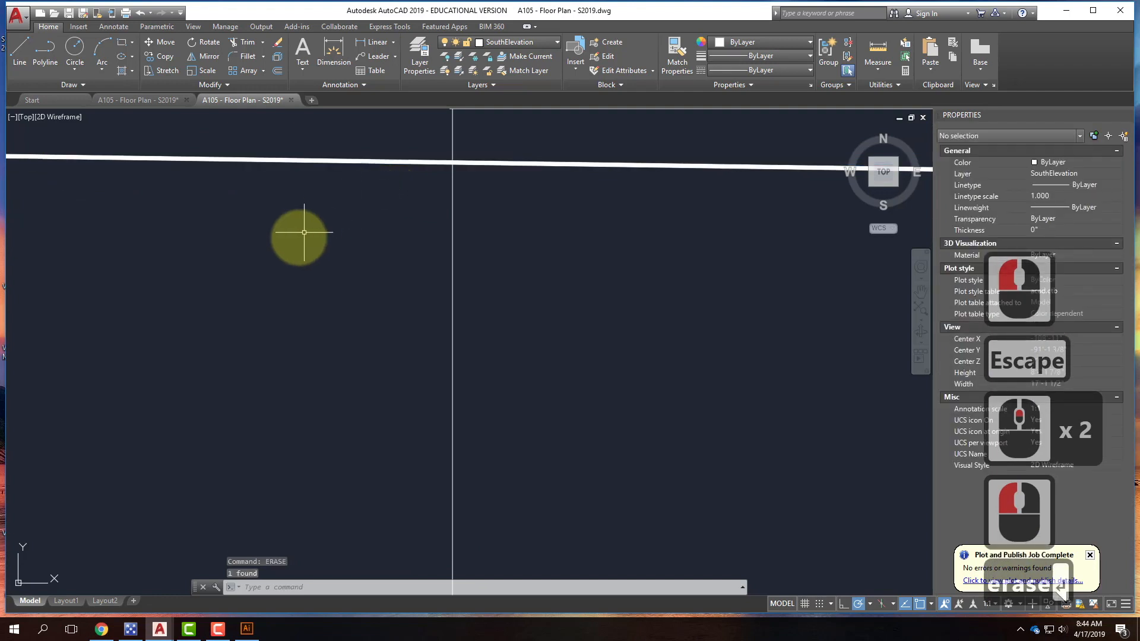
Step: Extend the glazed gable's wall lines and the hatched volume's right base line down to the sloping ground profile, using all objects as boundaries
scroll(239, 281, down, 4)
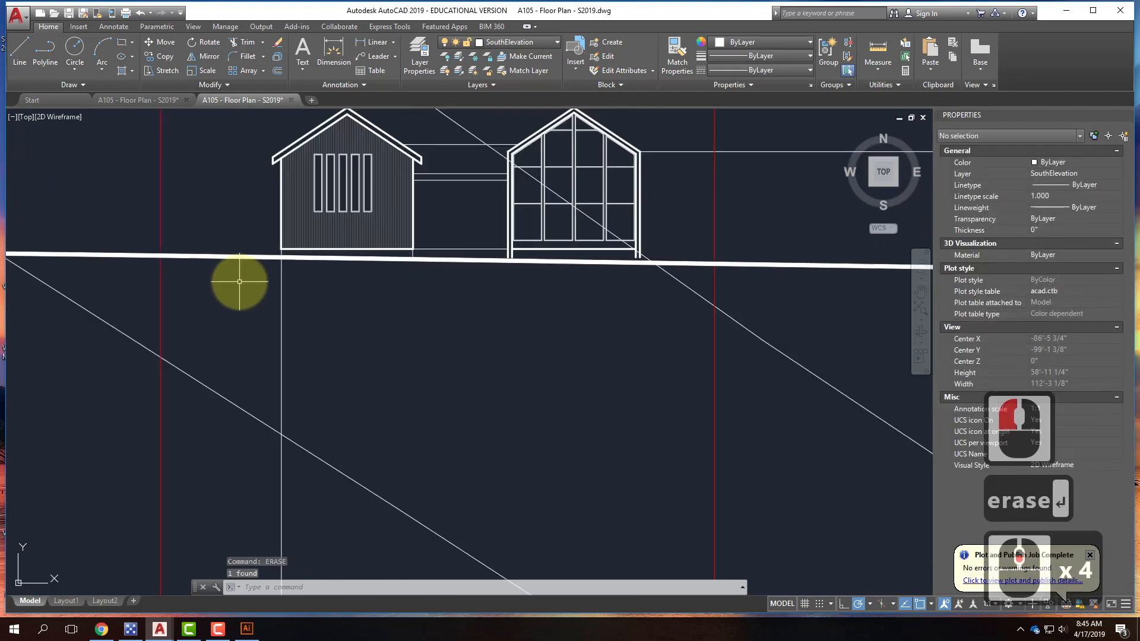
scroll(665, 256, up, 2)
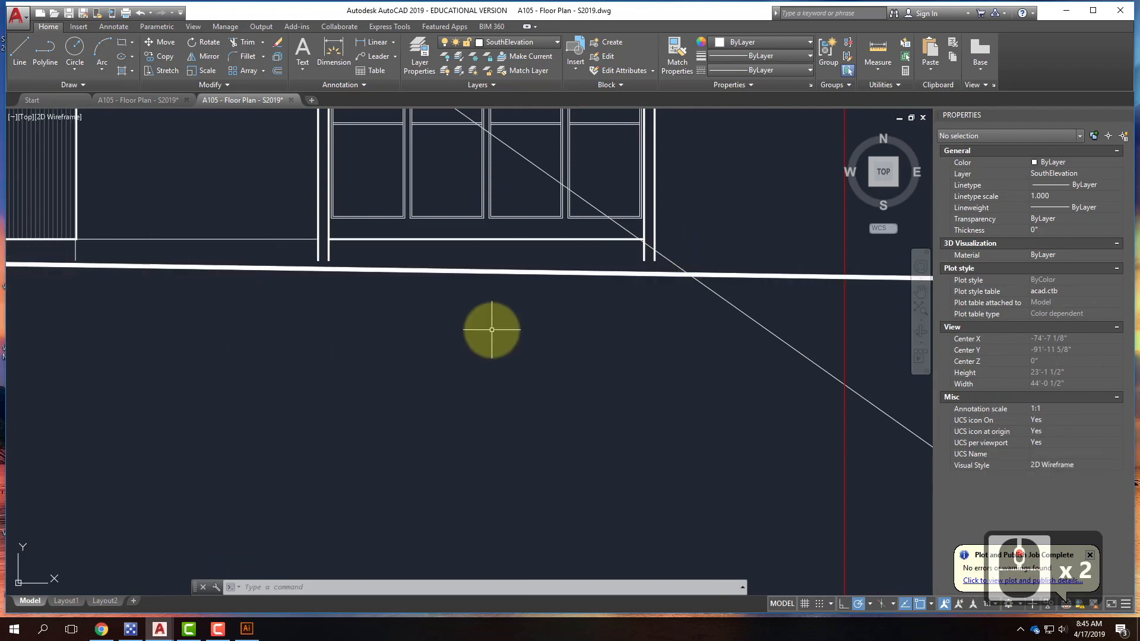
text(extend)
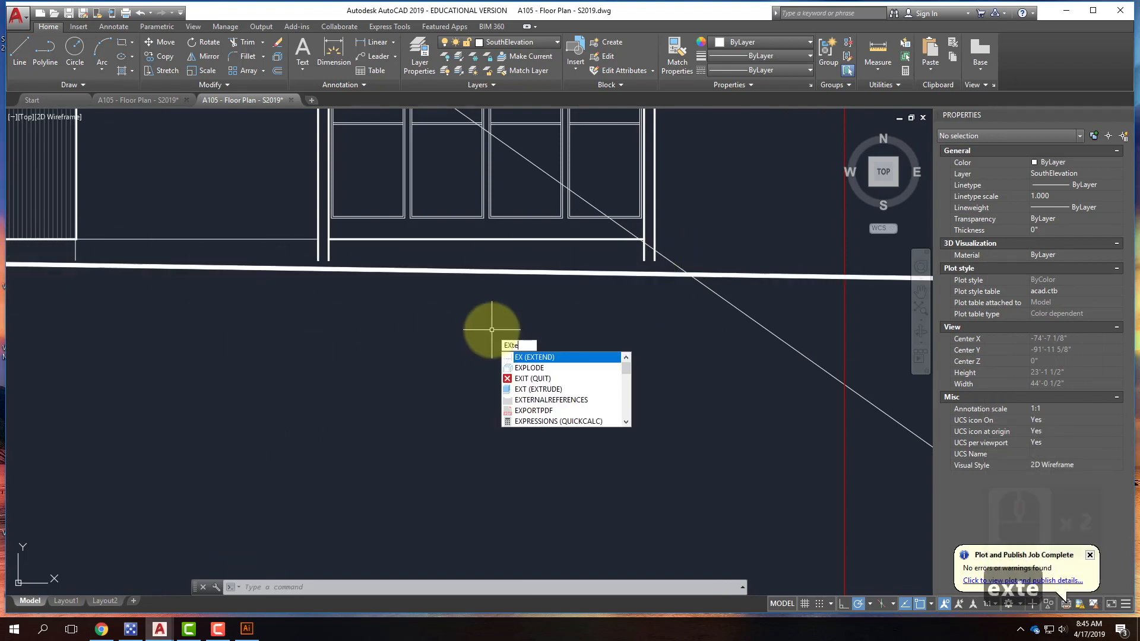
key(Return)
text(all)
key(Return)
key(Return)
click(330, 257)
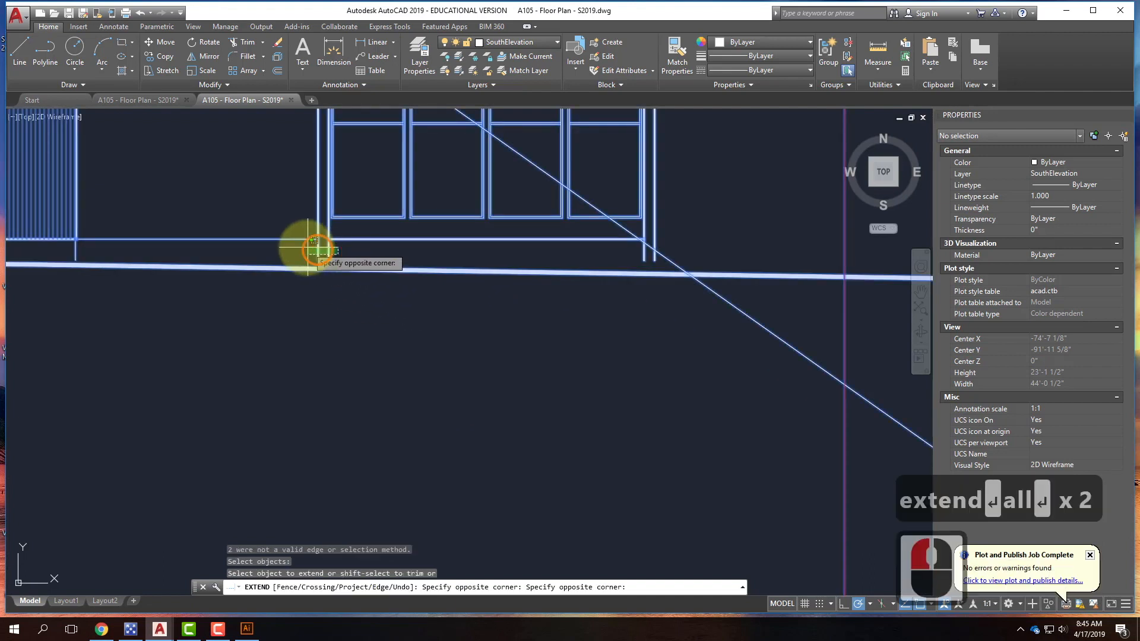
click(305, 247)
click(76, 253)
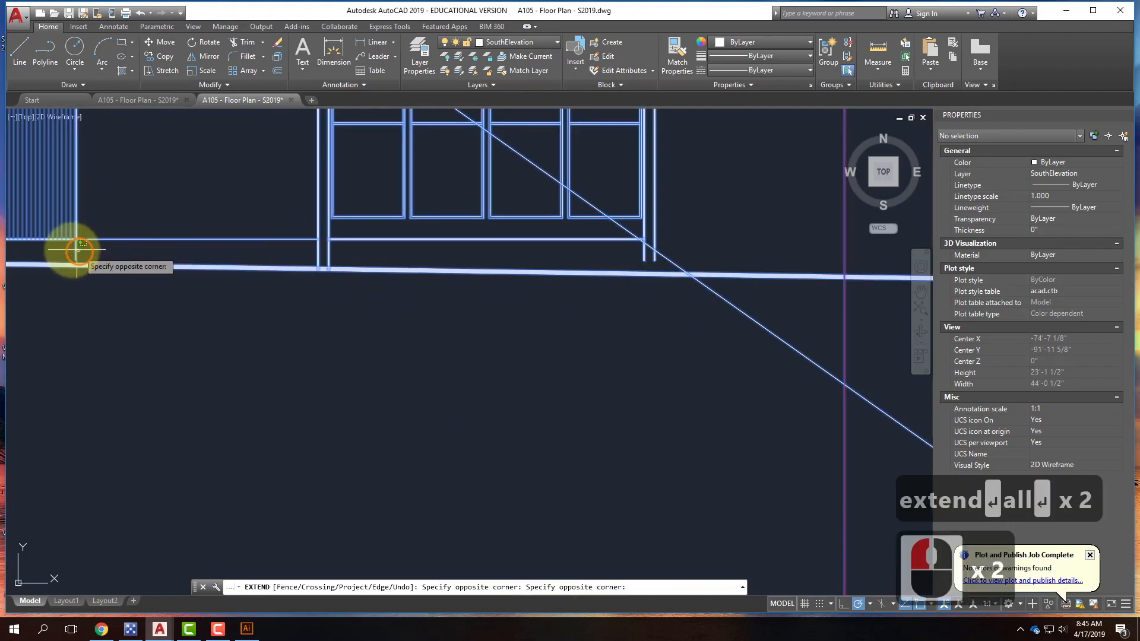
click(75, 252)
click(641, 257)
click(674, 280)
key(Escape)
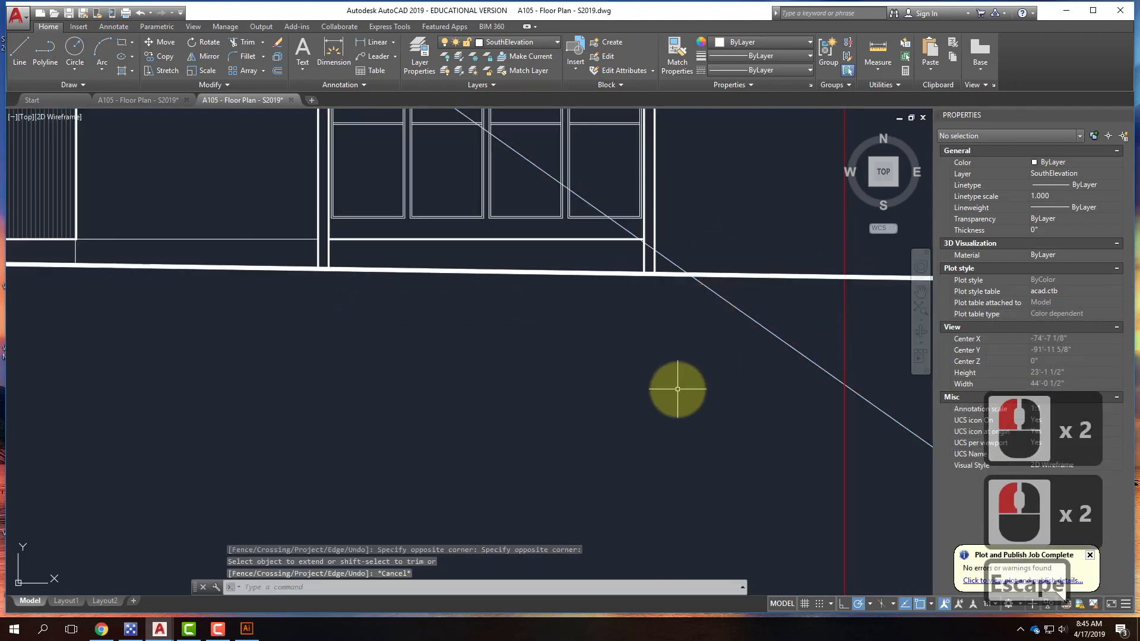
Step: Erase the red TopoGuides lines: the horizontal elevation lines, the line along the floor plan, and the five vertical contour rays
scroll(677, 389, down, 2)
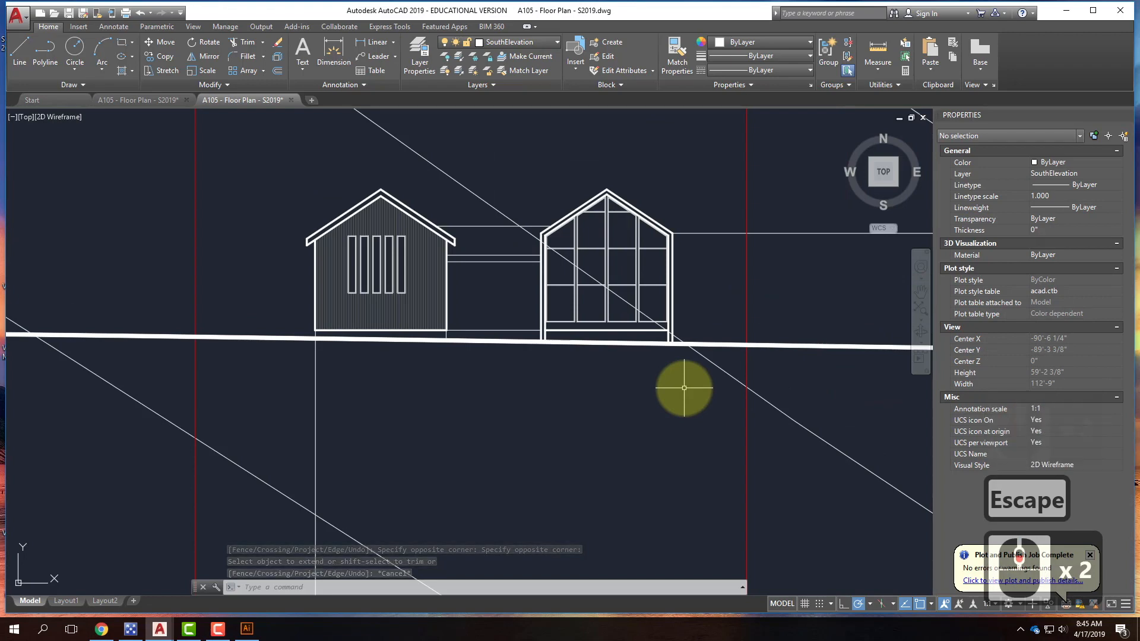
scroll(555, 351, down, 2)
scroll(730, 161, down, 2)
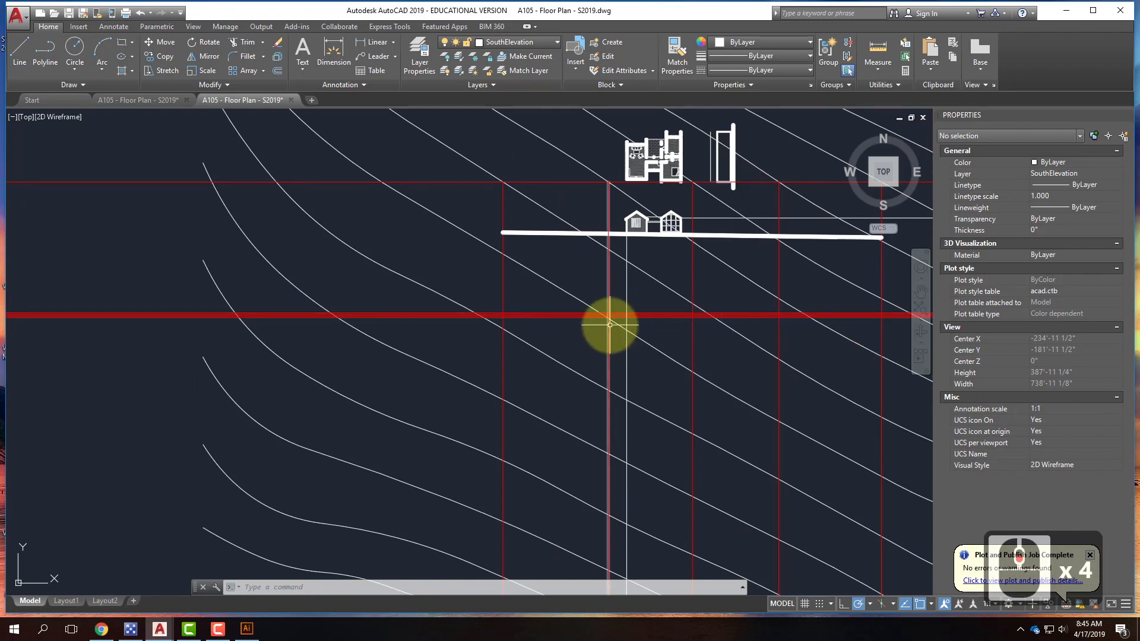
mouse_move(610, 325)
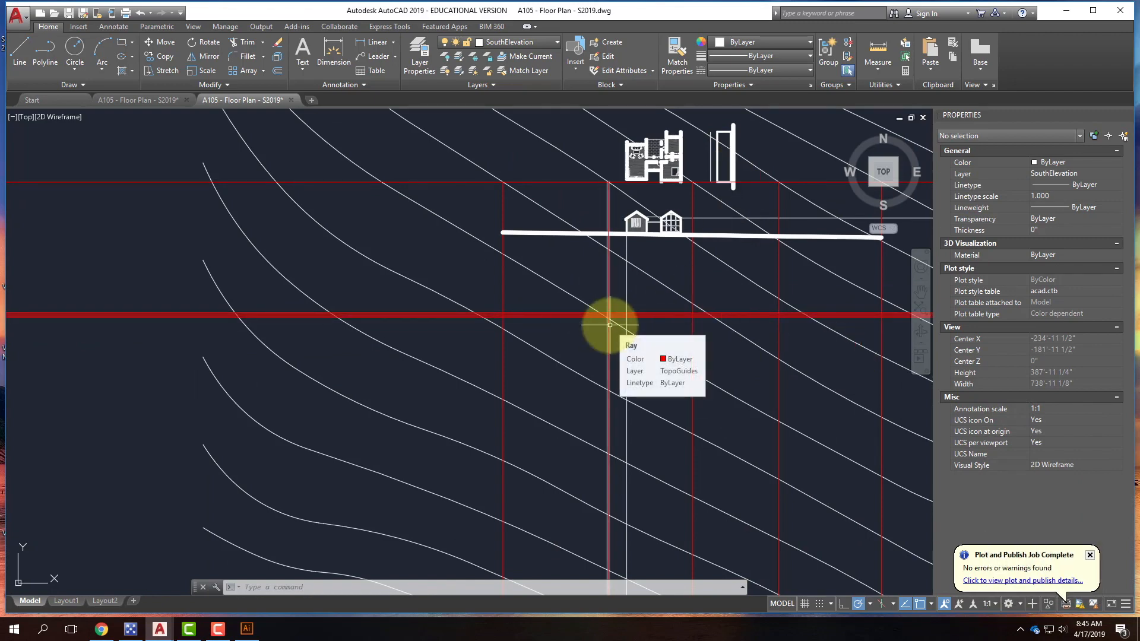
scroll(725, 301, down, 2)
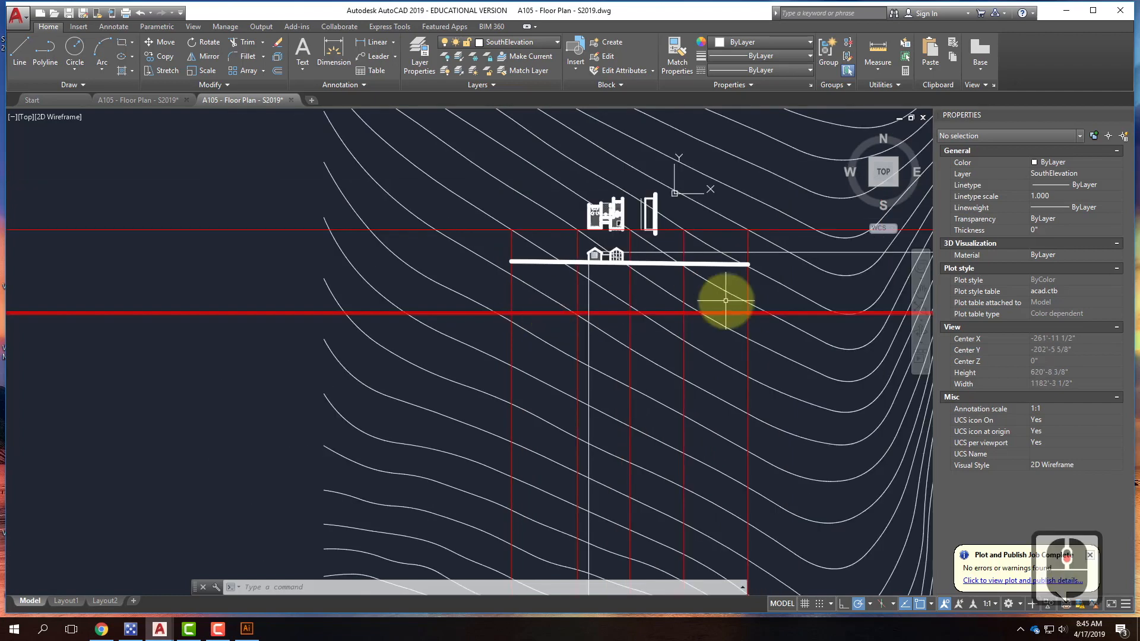
scroll(725, 300, up, 2)
click(668, 340)
click(644, 313)
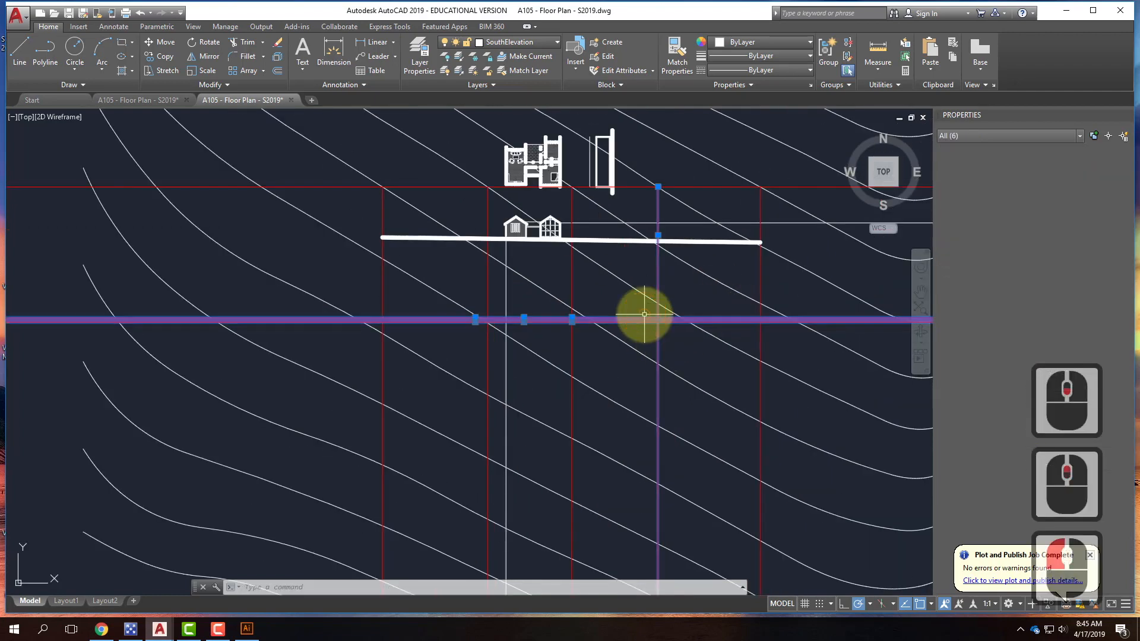
click(763, 241)
click(781, 287)
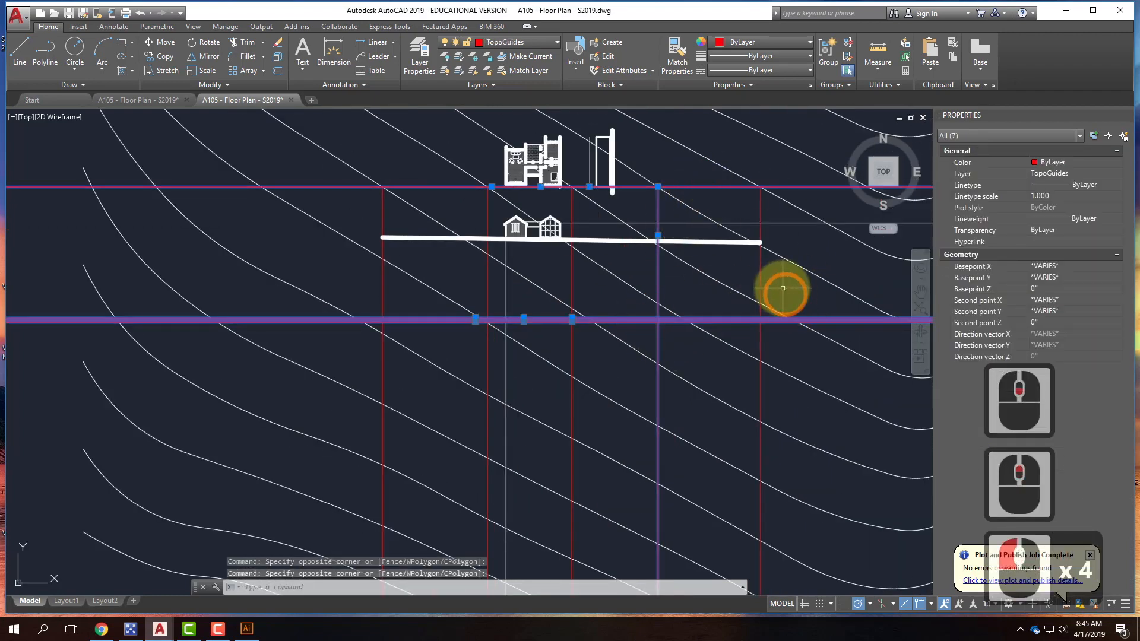
click(587, 285)
click(496, 274)
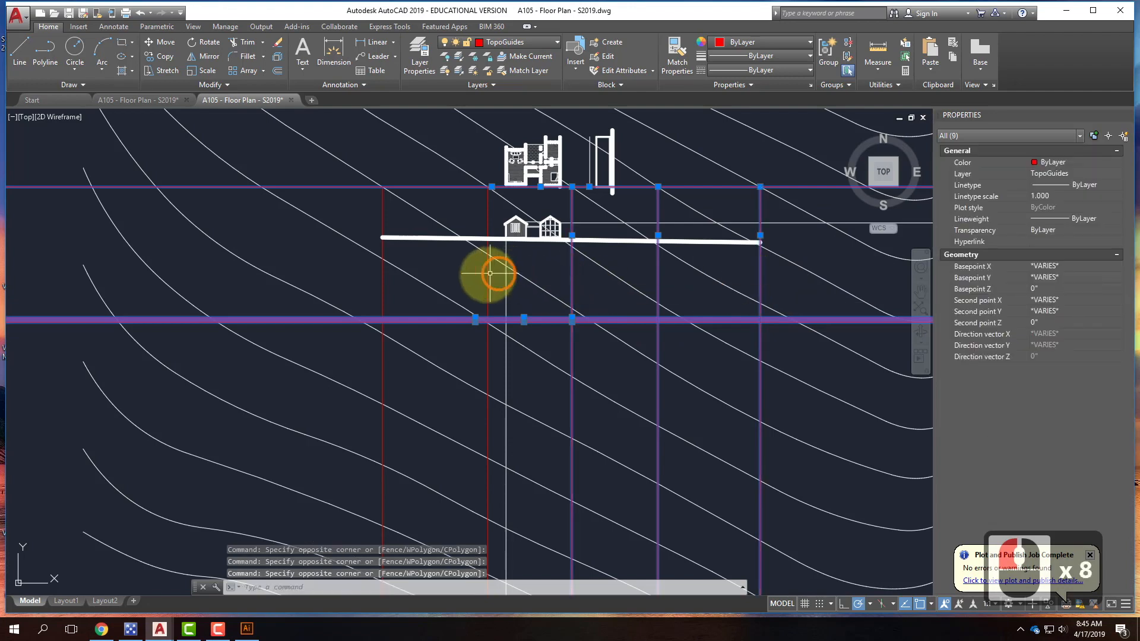
click(471, 273)
click(394, 283)
key(Return)
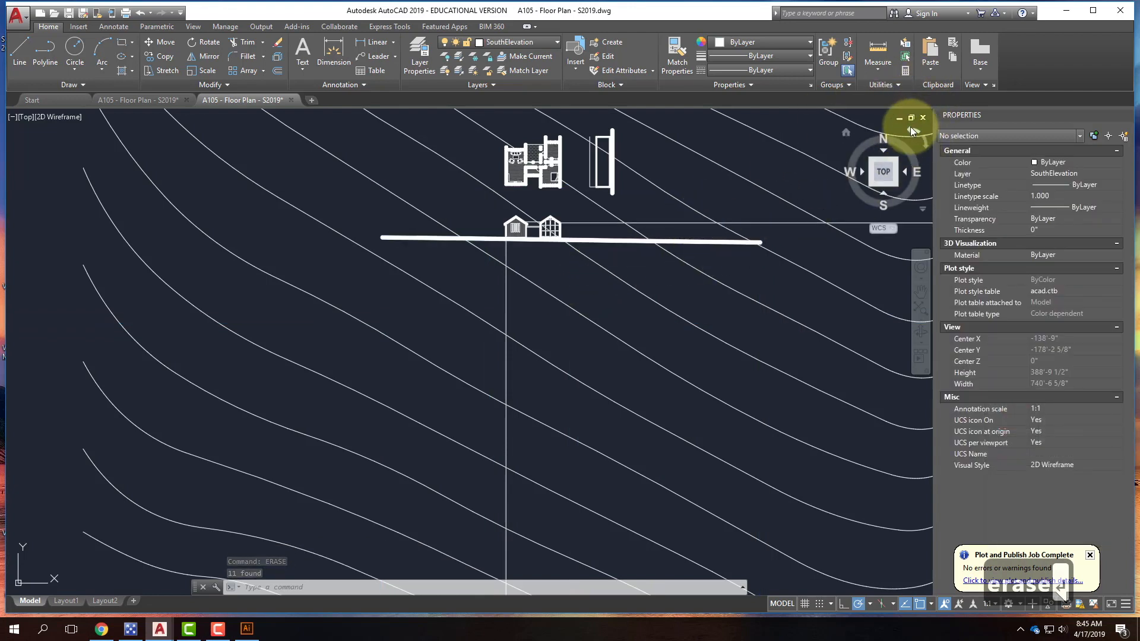
Step: Rotate the top view 90 degrees so west faces up, and make TopoGuides the current layer
click(925, 149)
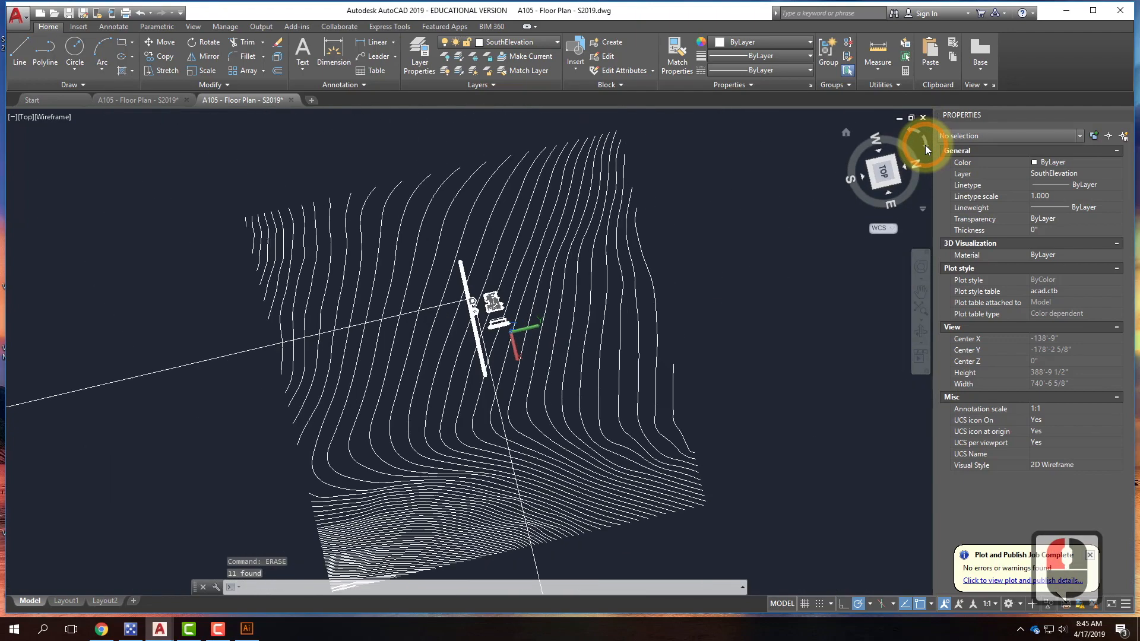
scroll(498, 336, up, 5)
scroll(545, 275, down, 3)
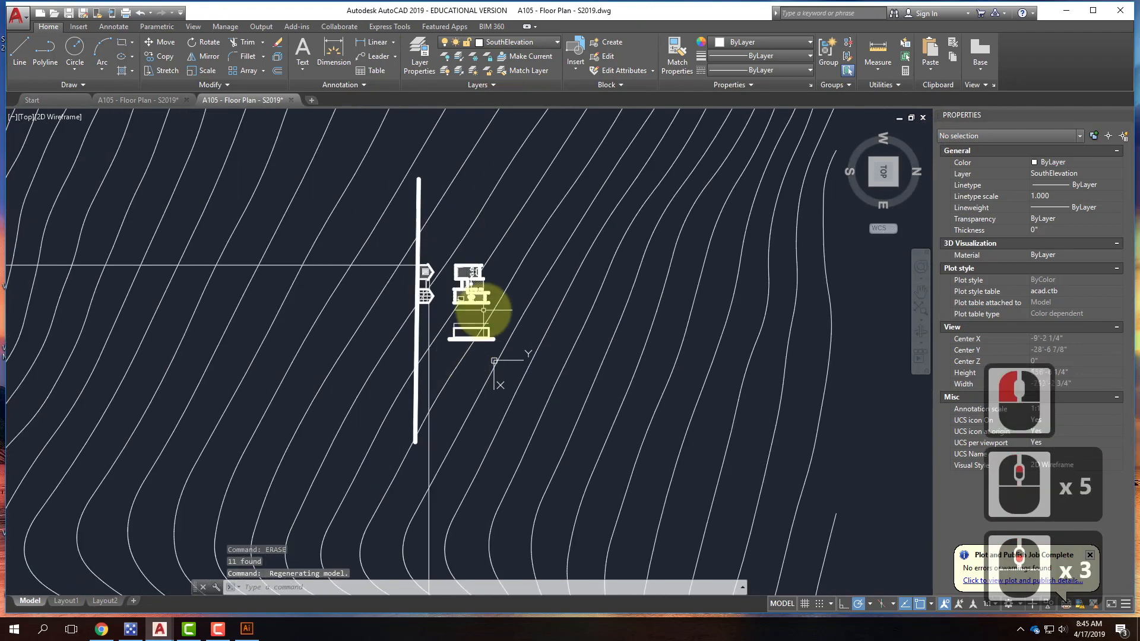
scroll(476, 323, up, 4)
scroll(500, 351, down, 2)
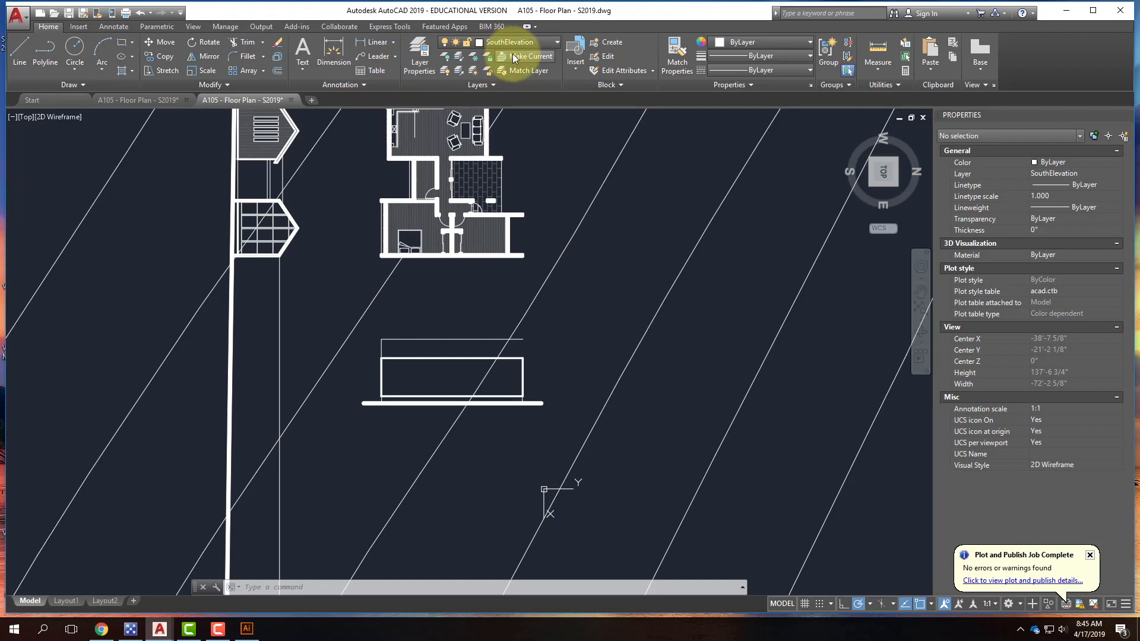
click(529, 43)
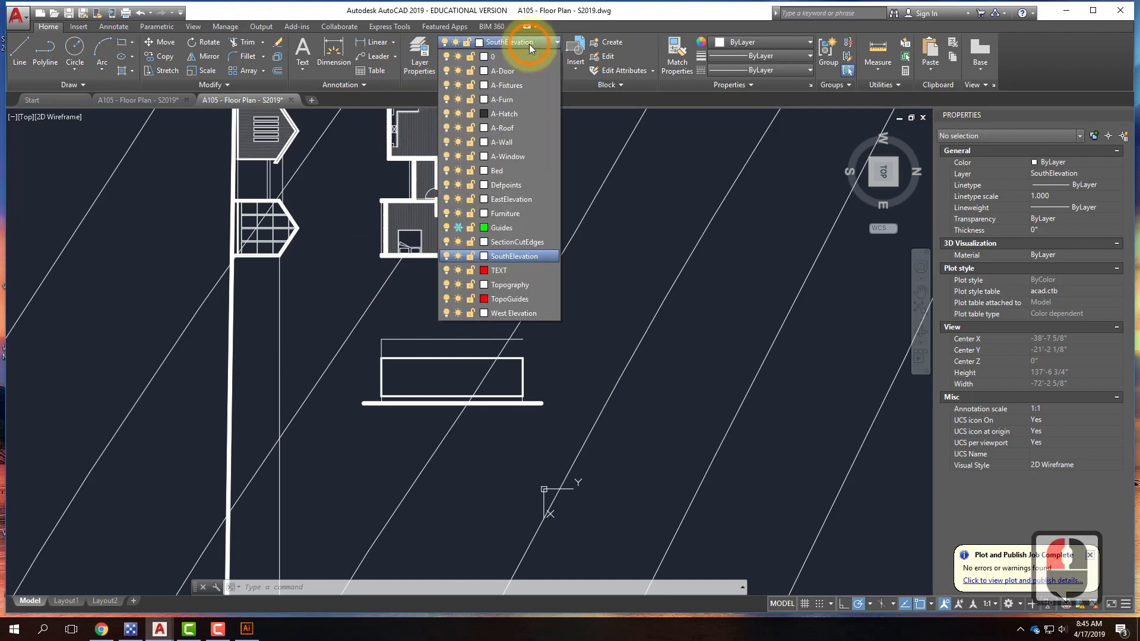
click(501, 301)
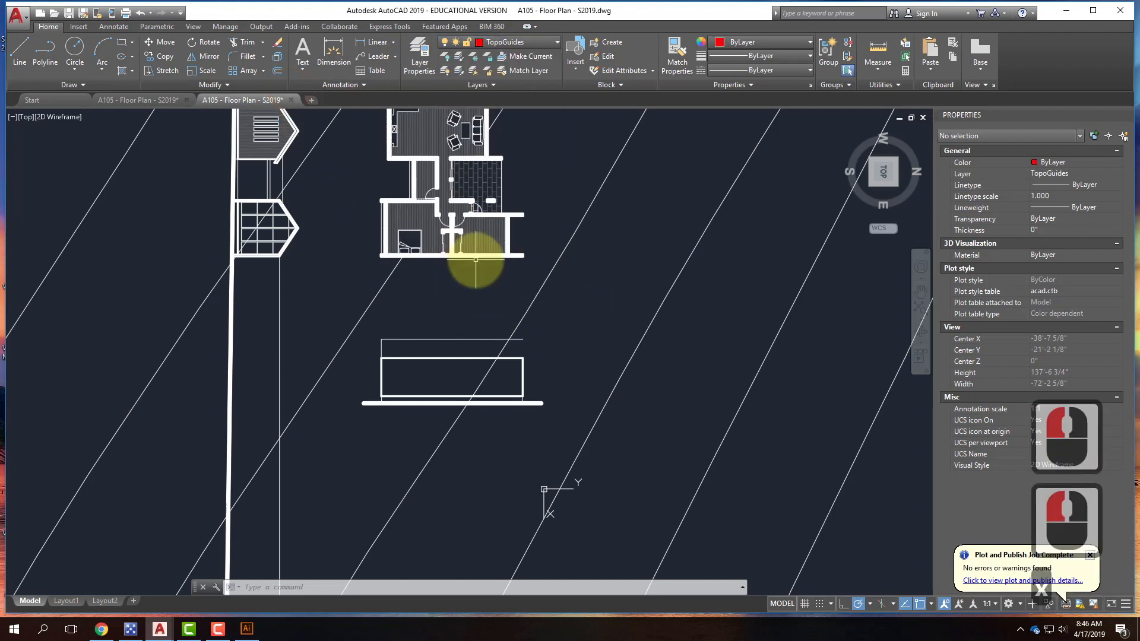
Step: Draw a horizontal construction line (XLINE) along the outer face of the floor plan's east exterior wall
key(Return)
scroll(505, 240, up, 2)
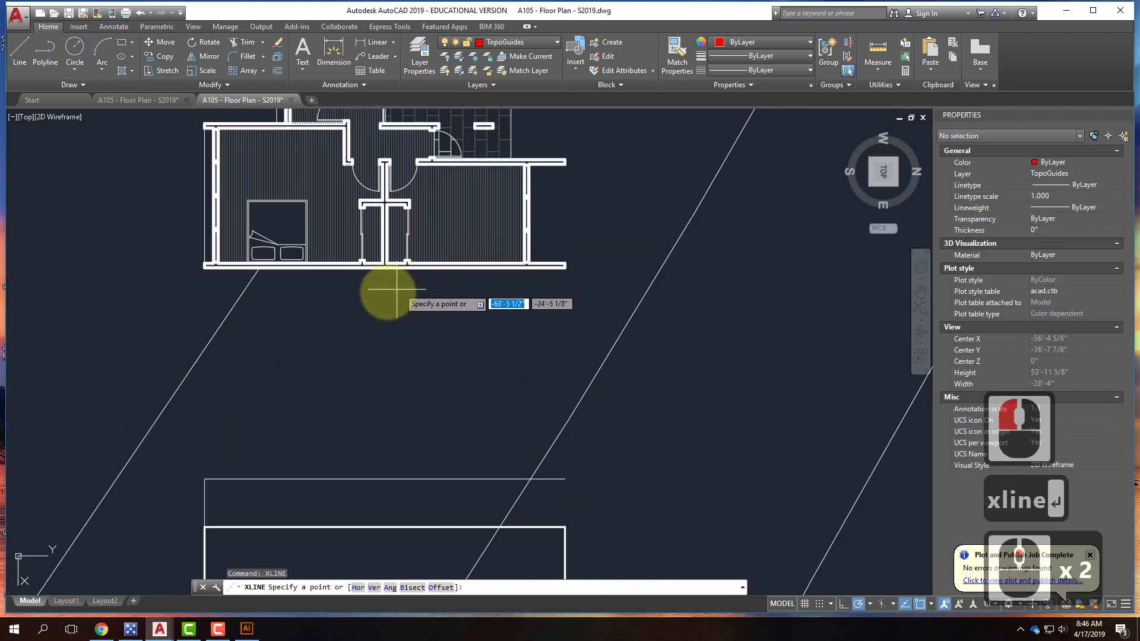
click(565, 266)
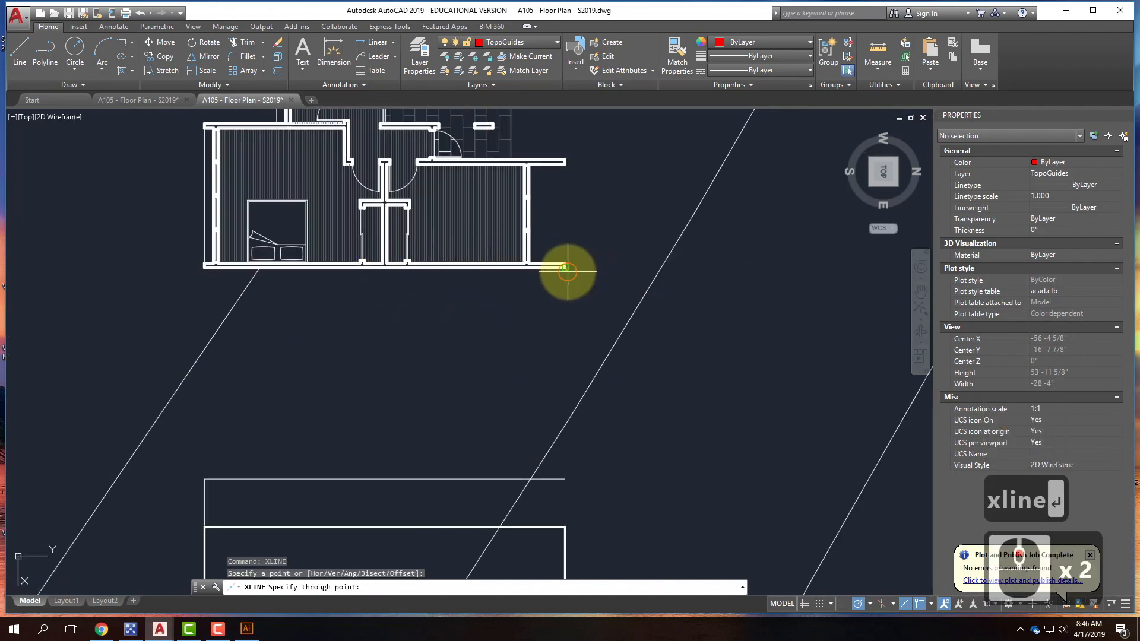
click(602, 267)
key(Return)
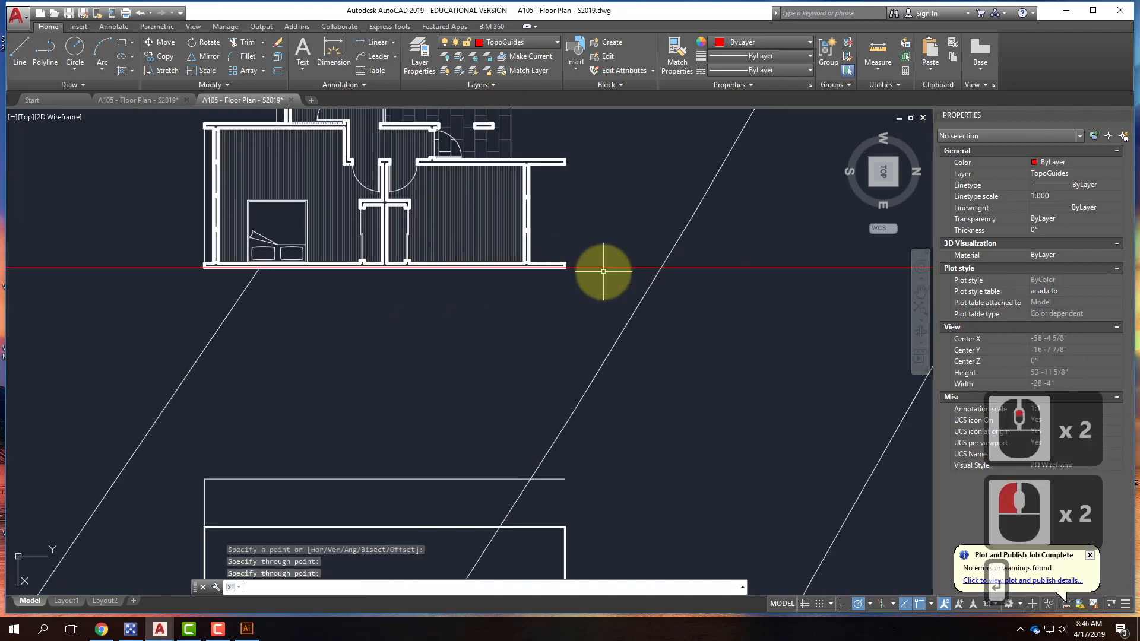
scroll(332, 246, up, 2)
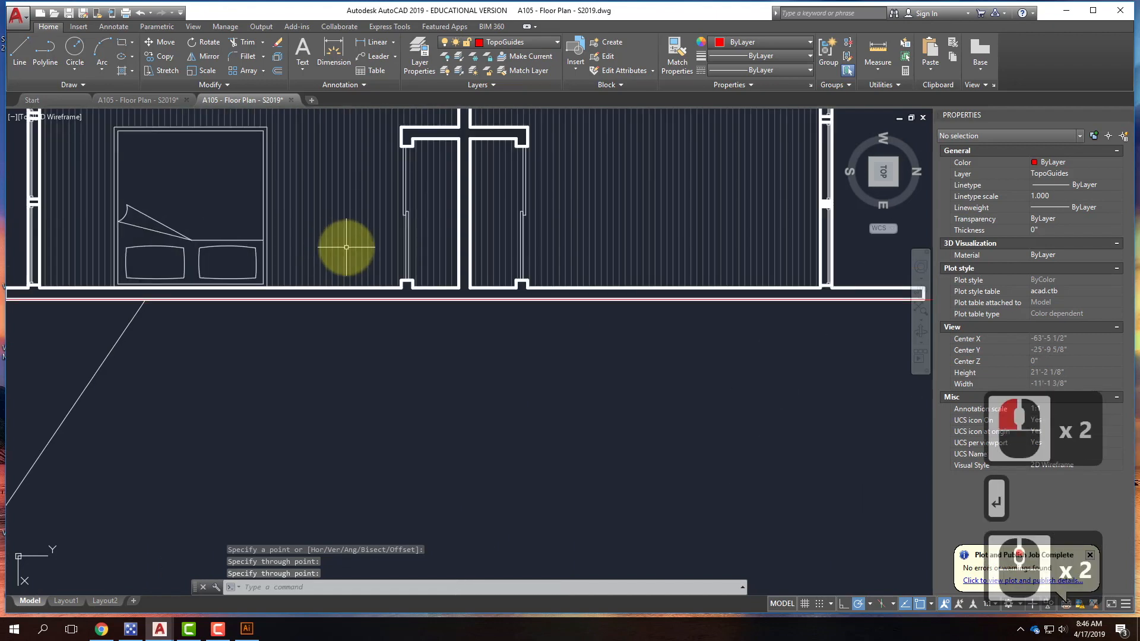
Step: Cast rays straight down from the two contour crossings on the red construction line just north of the floor plan
scroll(368, 241, down, 4)
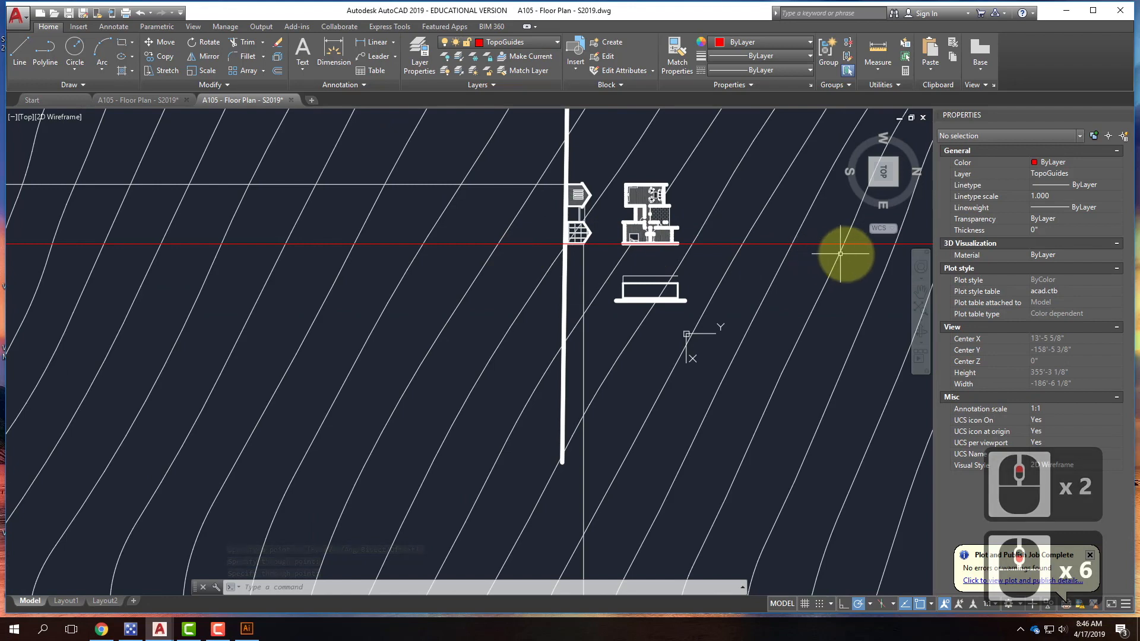
text(ray)
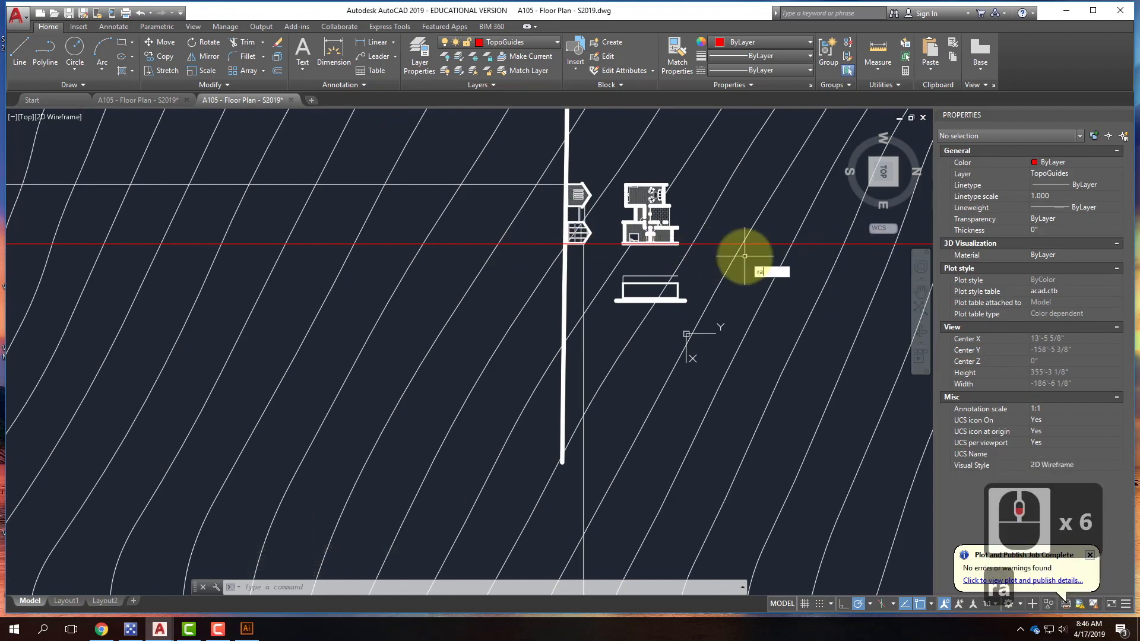
key(Return)
scroll(741, 279, up, 2)
scroll(739, 286, up, 1)
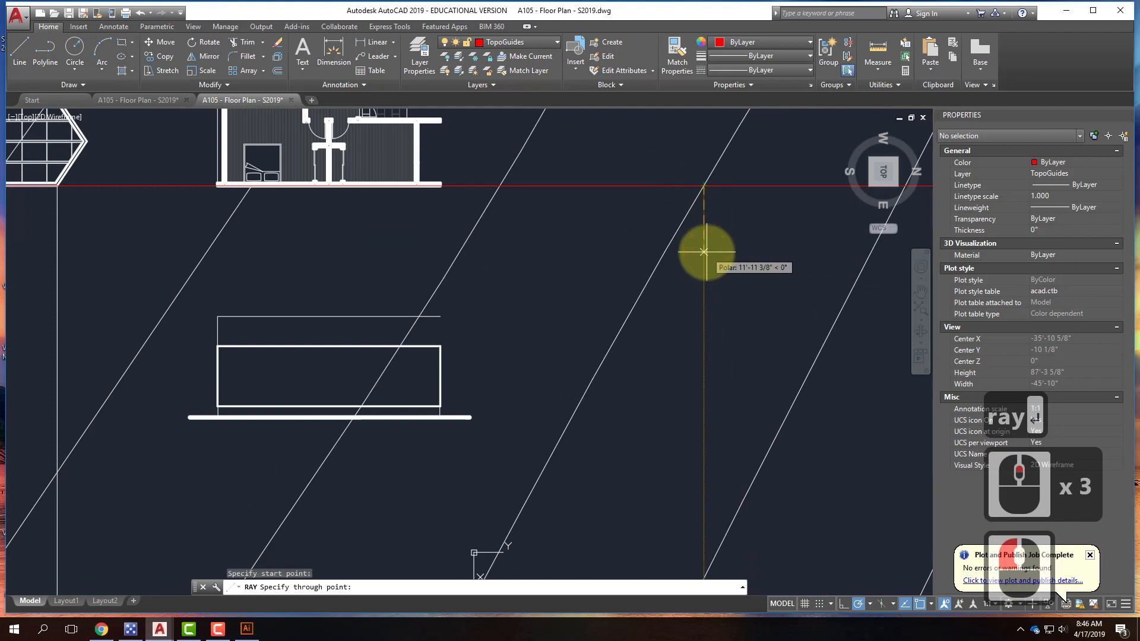
click(703, 252)
key(Return)
right_click(526, 207)
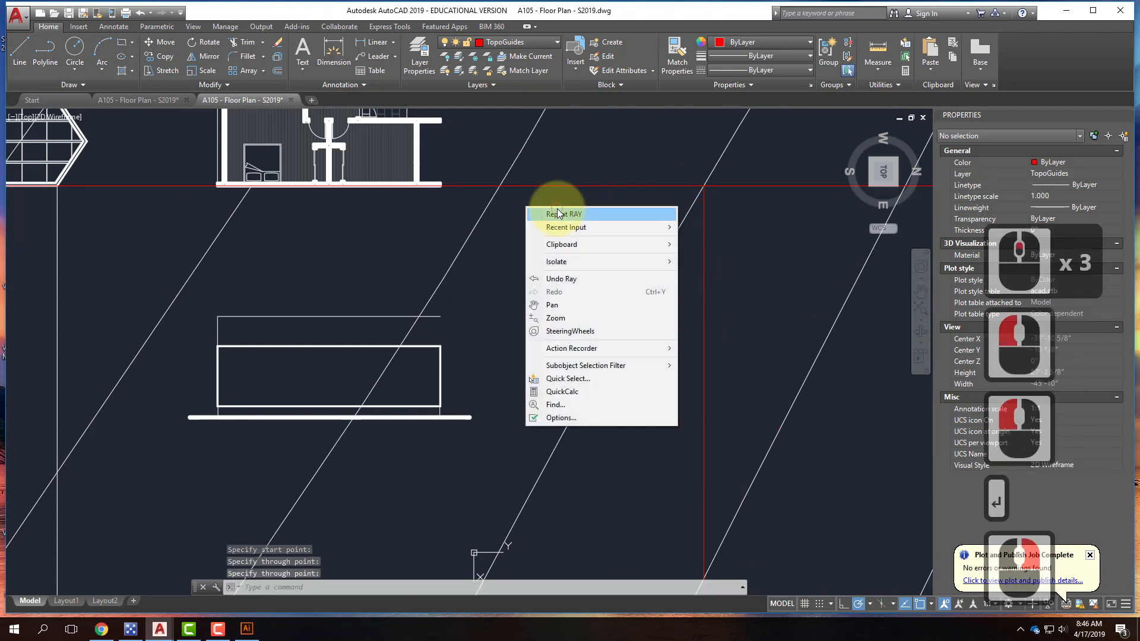
click(558, 213)
click(500, 186)
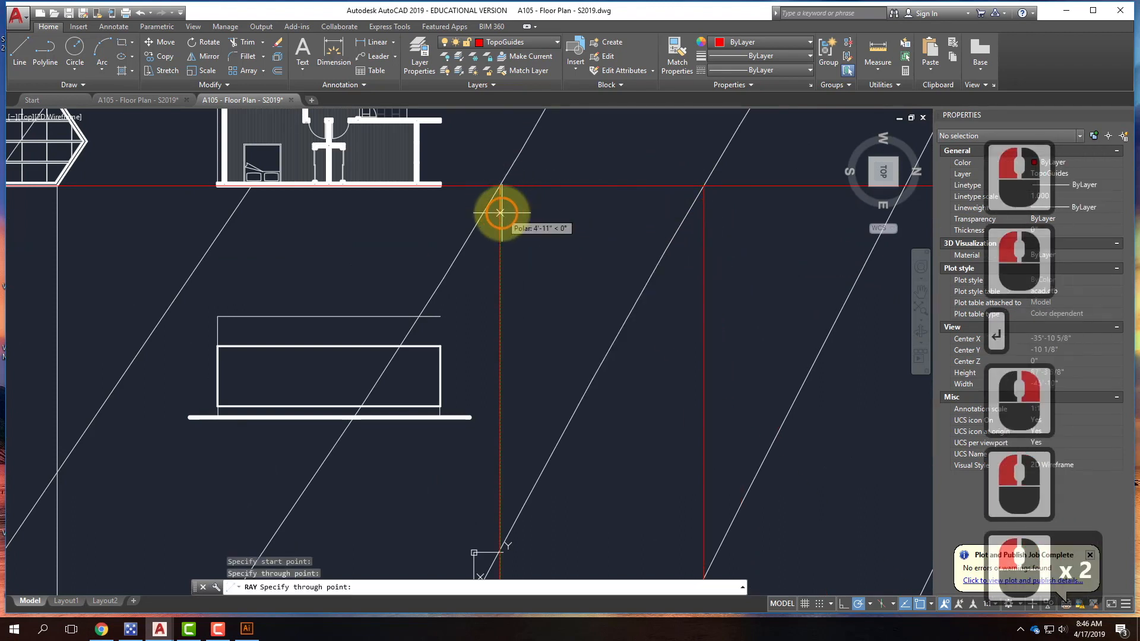
key(Return)
Step: Cast a third ray straight down from the contour crossing on the floor plan's east exterior wall face
scroll(255, 205, up, 3)
right_click(243, 171)
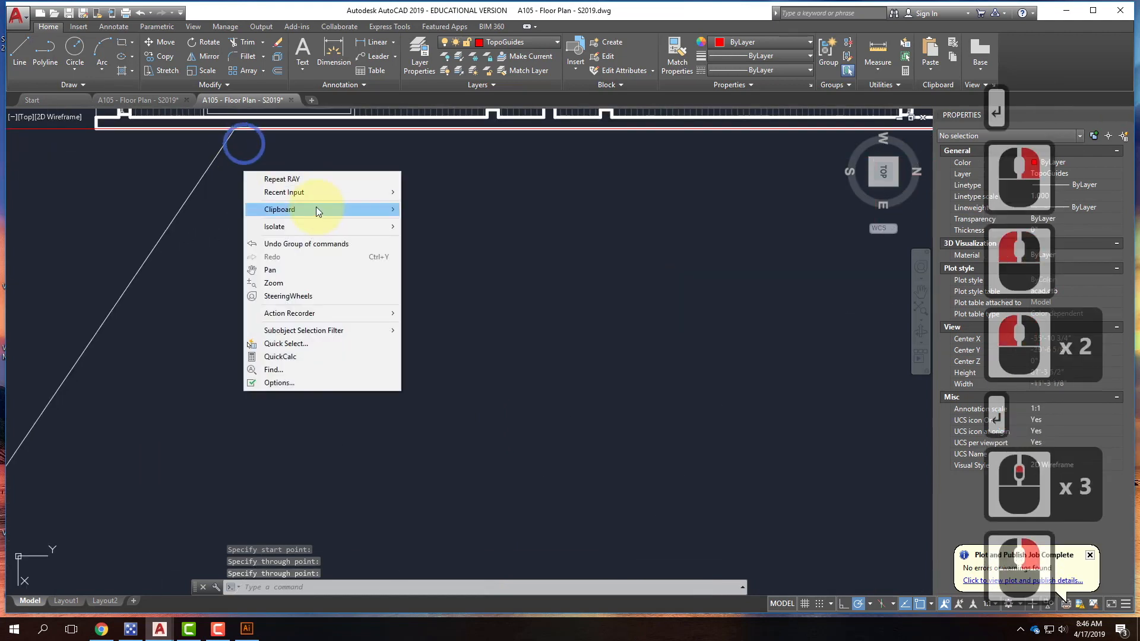
click(304, 178)
click(235, 129)
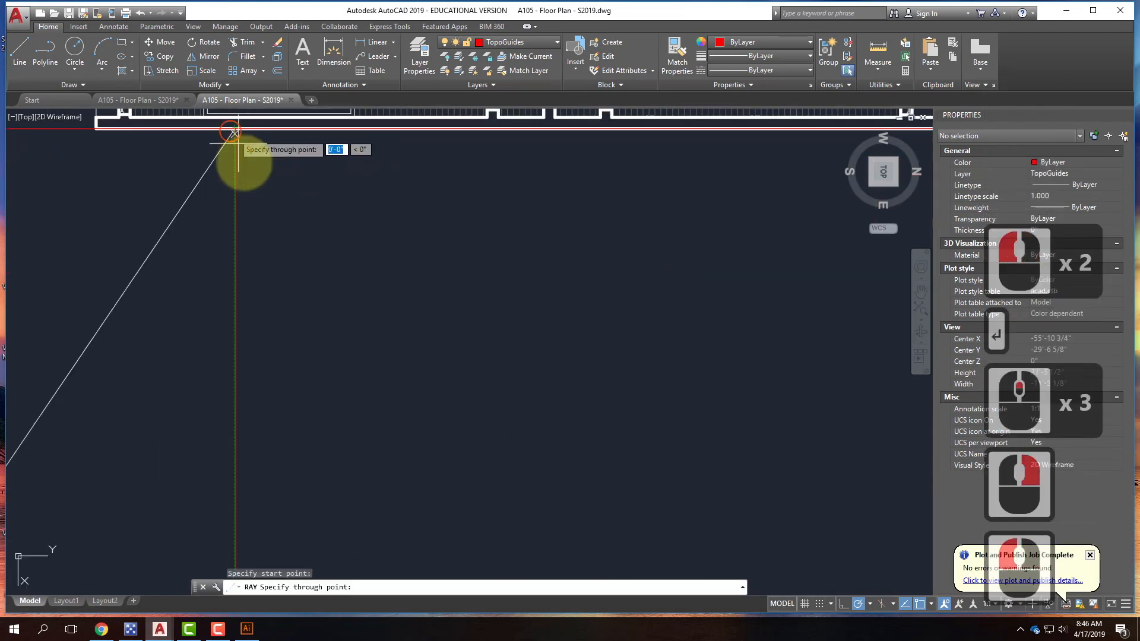
click(235, 179)
key(Return)
Step: Cast a fourth ray straight down from the contour crossing on the red construction line at the south elevation's glazed gable
scroll(529, 234, down, 3)
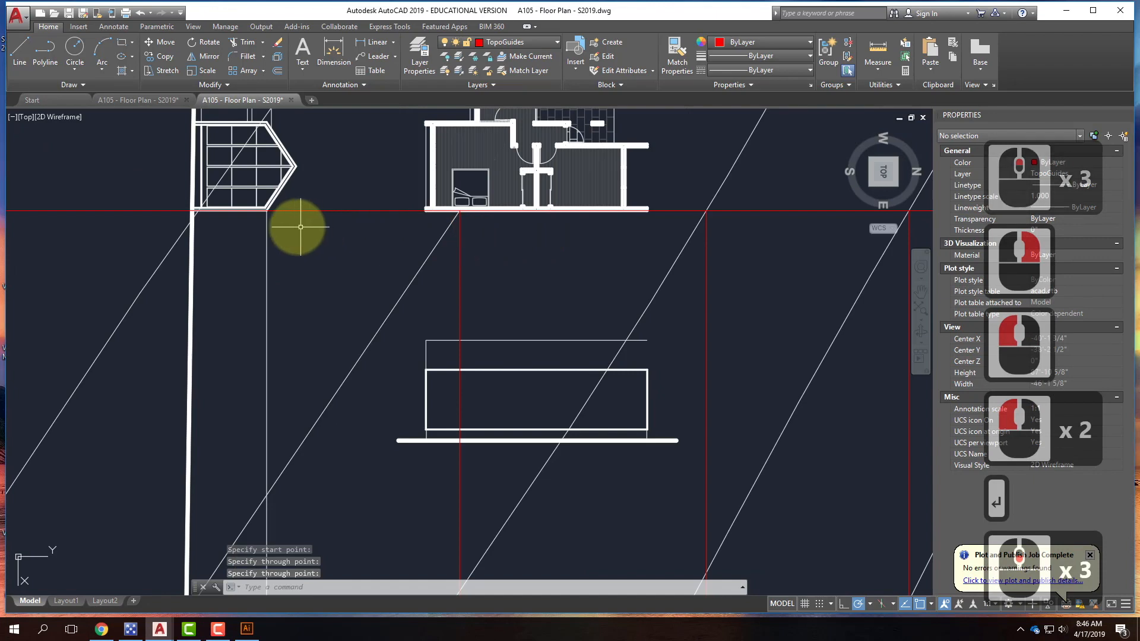
scroll(147, 203, up, 4)
right_click(171, 197)
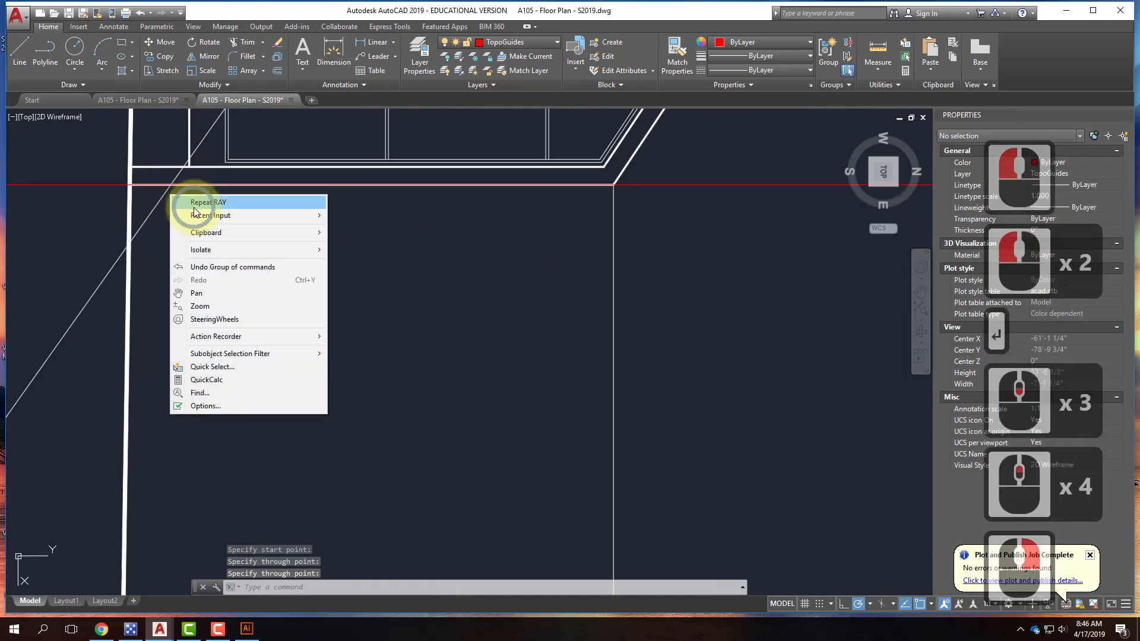
click(182, 203)
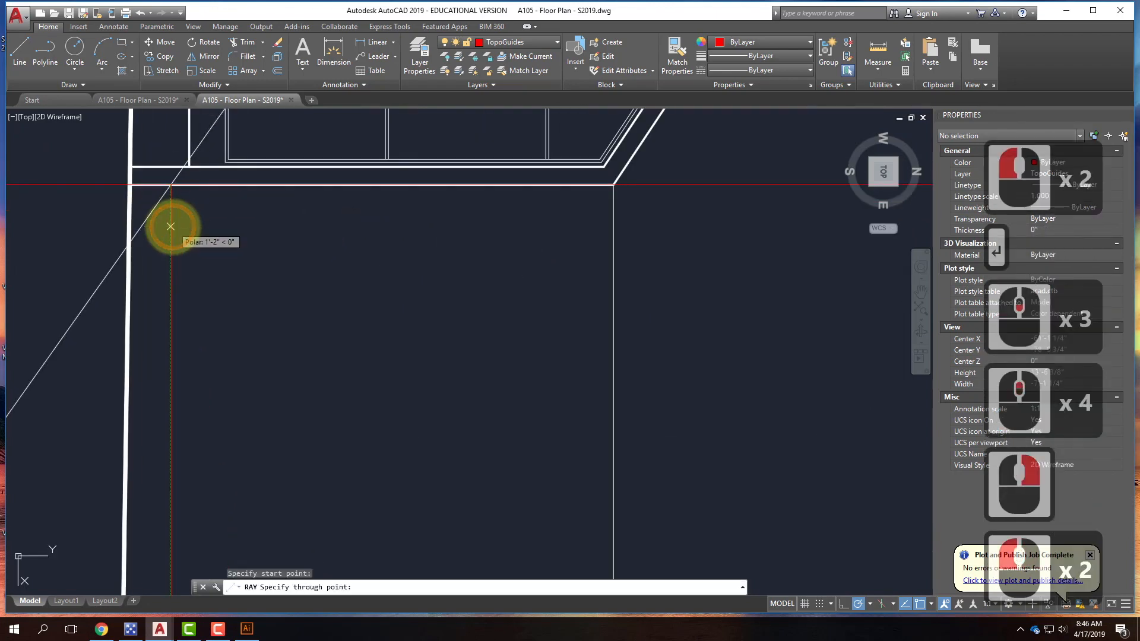
click(172, 220)
key(Return)
Step: Draw a horizontal construction line (XLINE) across the four rays, in the open area below the east elevation
scroll(331, 293, down, 8)
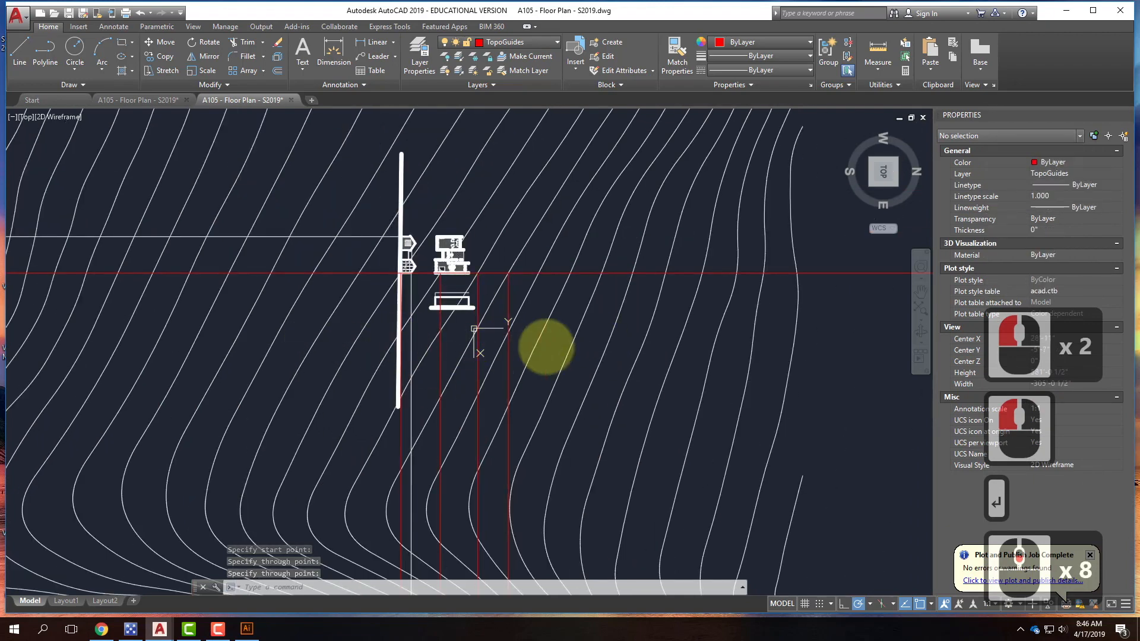
text(xline)
key(Return)
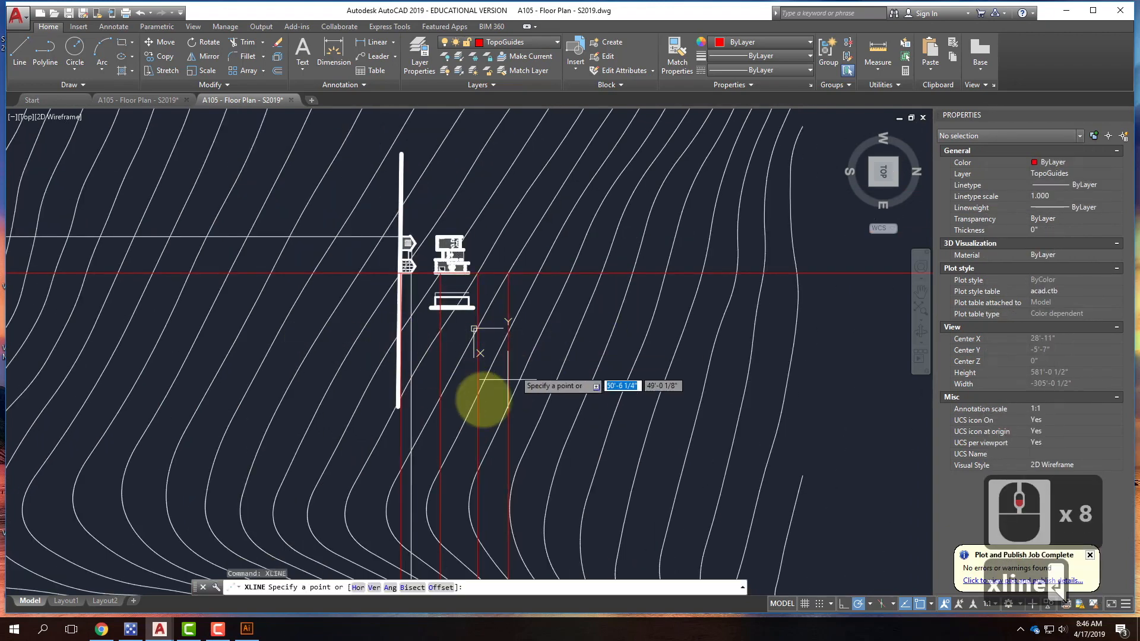
scroll(482, 397, up, 3)
click(496, 323)
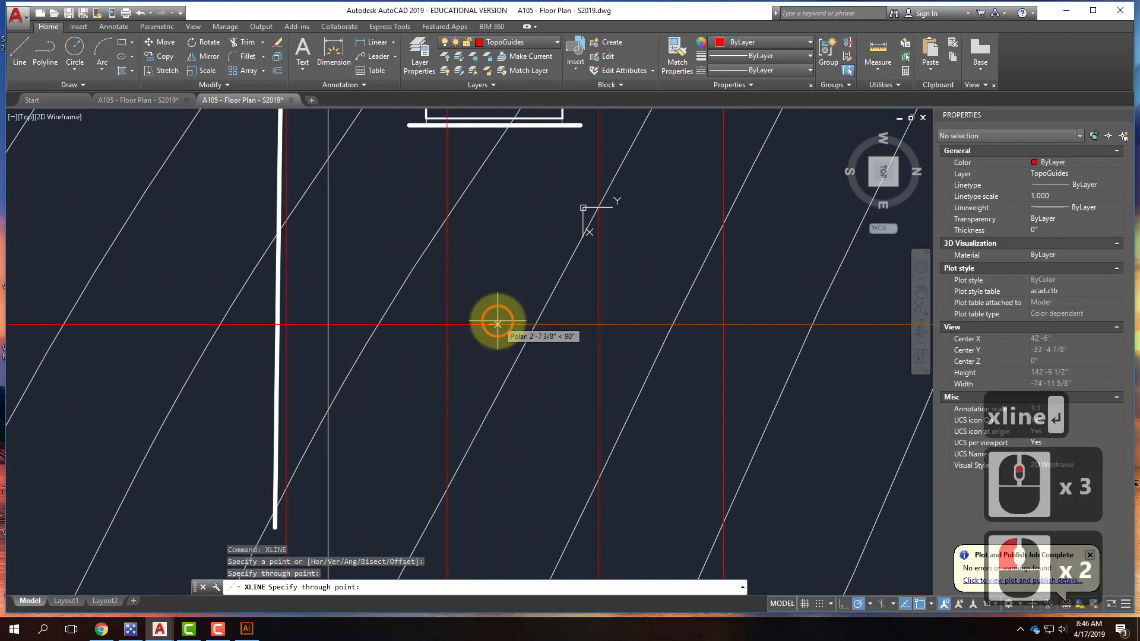
click(497, 324)
key(Return)
Step: Copy the new horizontal construction line upward at distances of 1', 2', 3' and 4' from the original
click(490, 324)
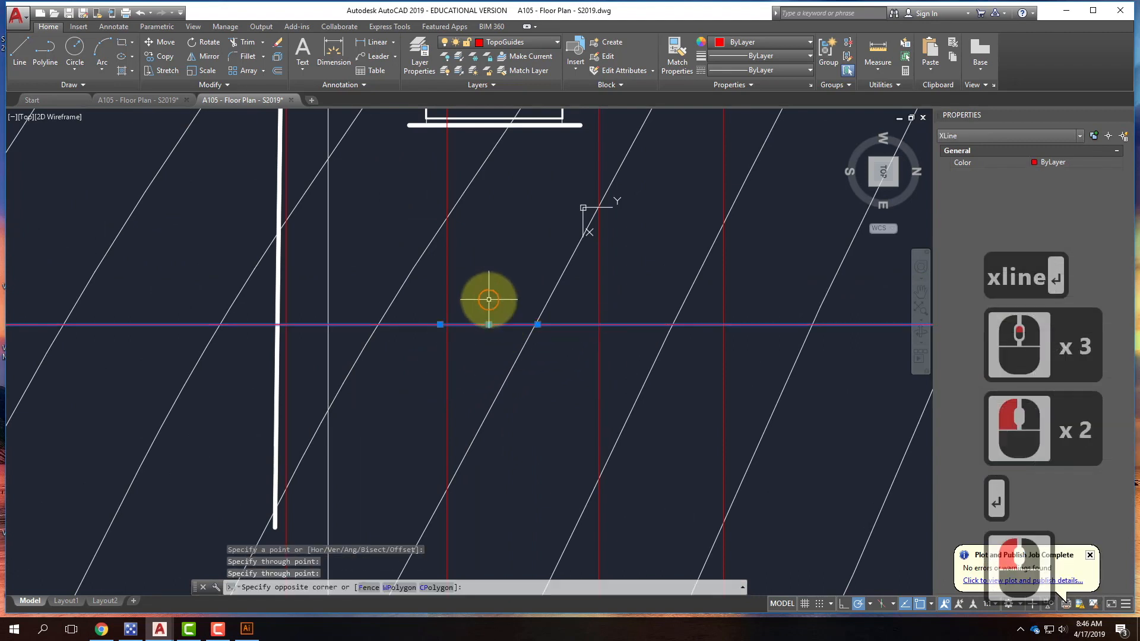
text(copy)
key(Return)
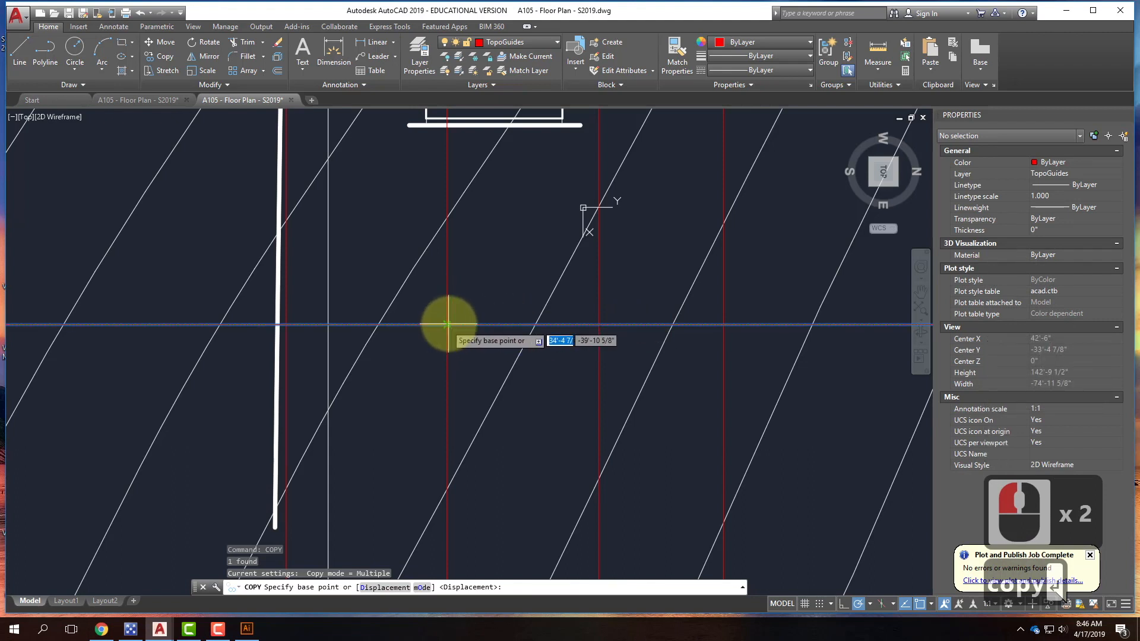
click(448, 324)
text(1')
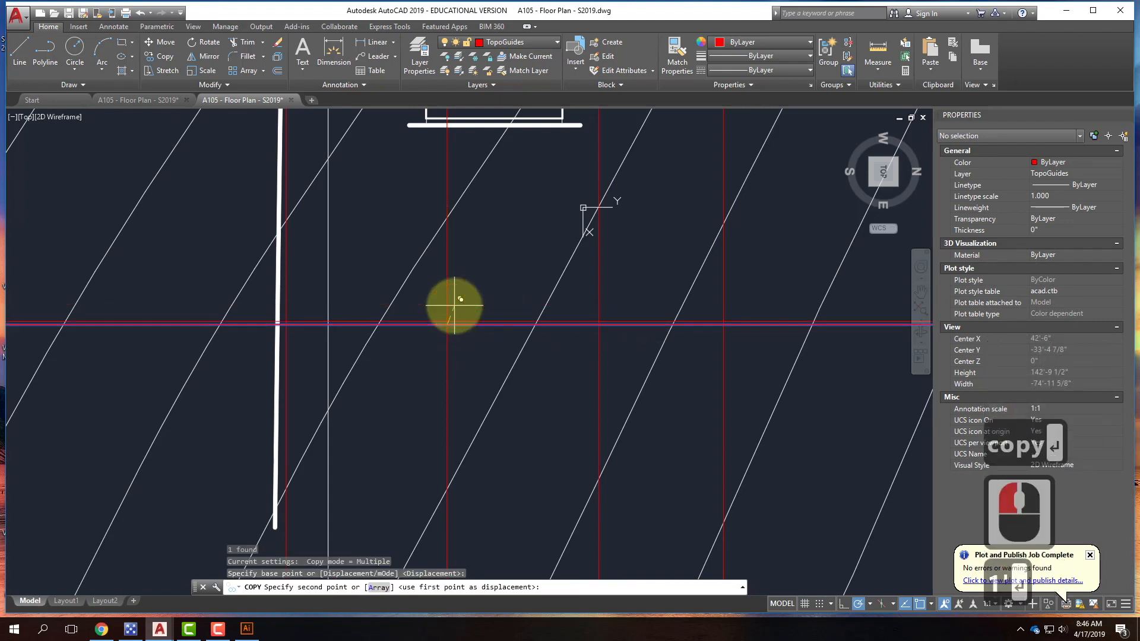
key(Return)
text(2')
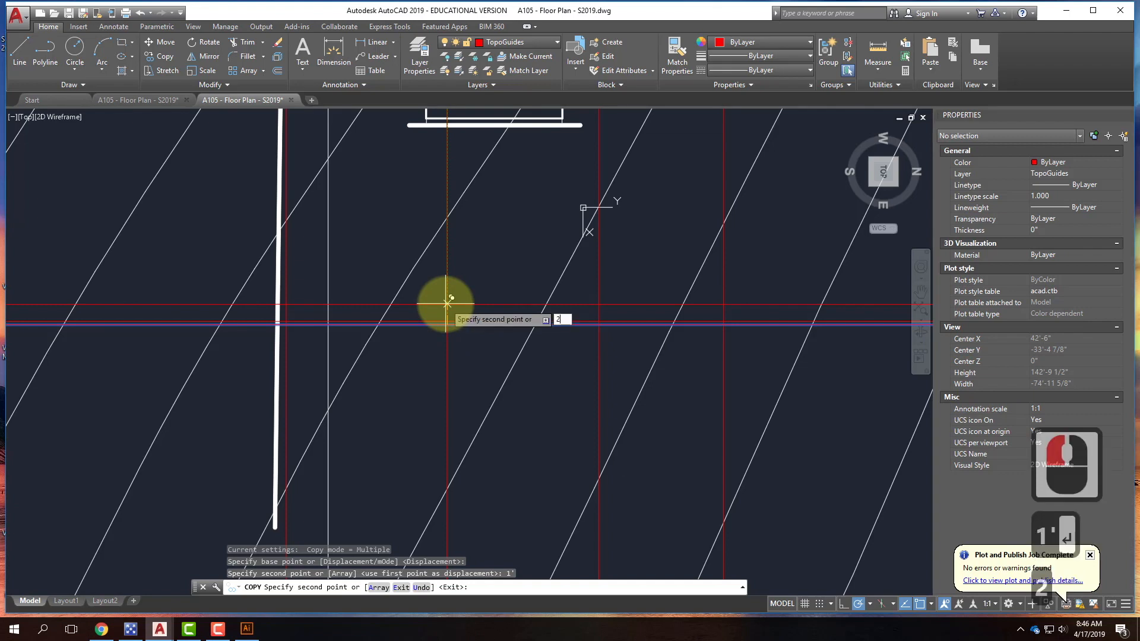
key(Return)
text(3')
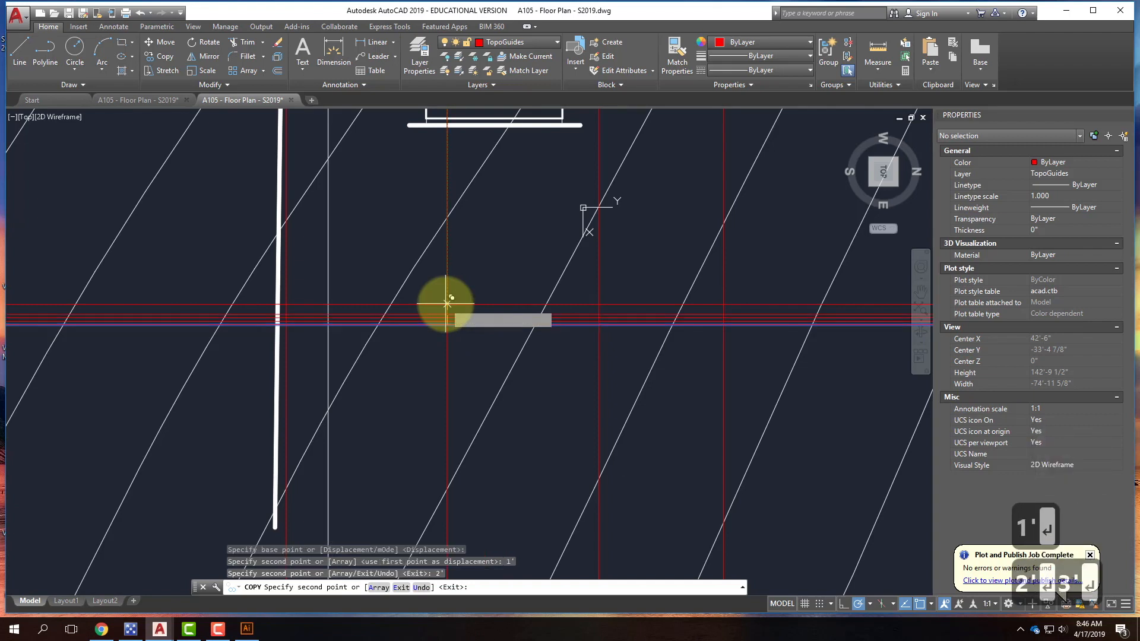
text(4)
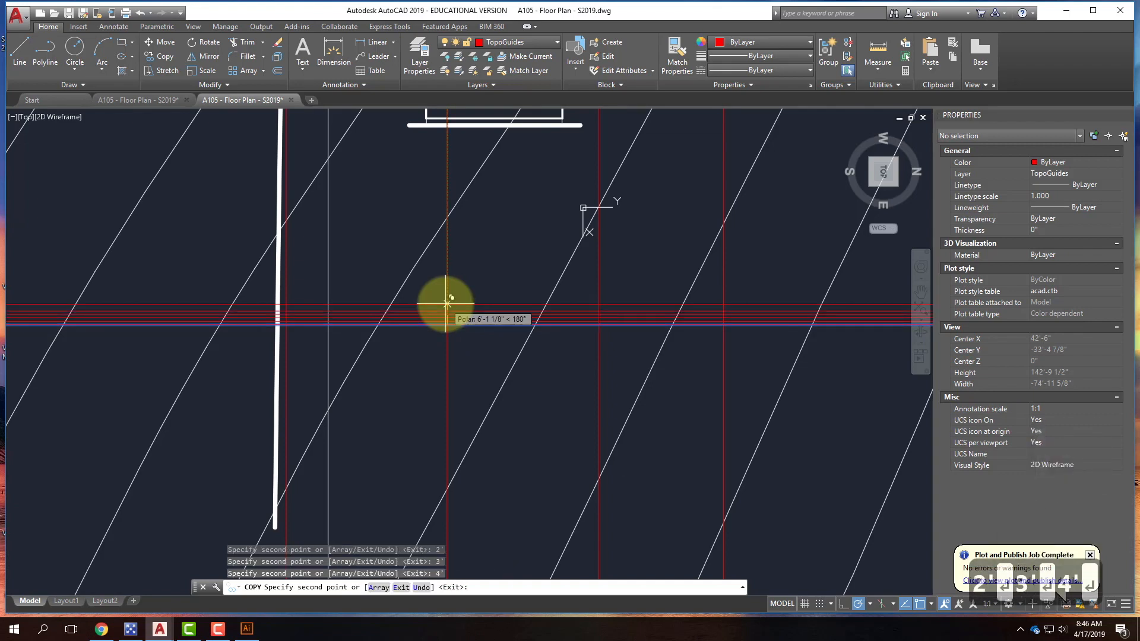
key(Return)
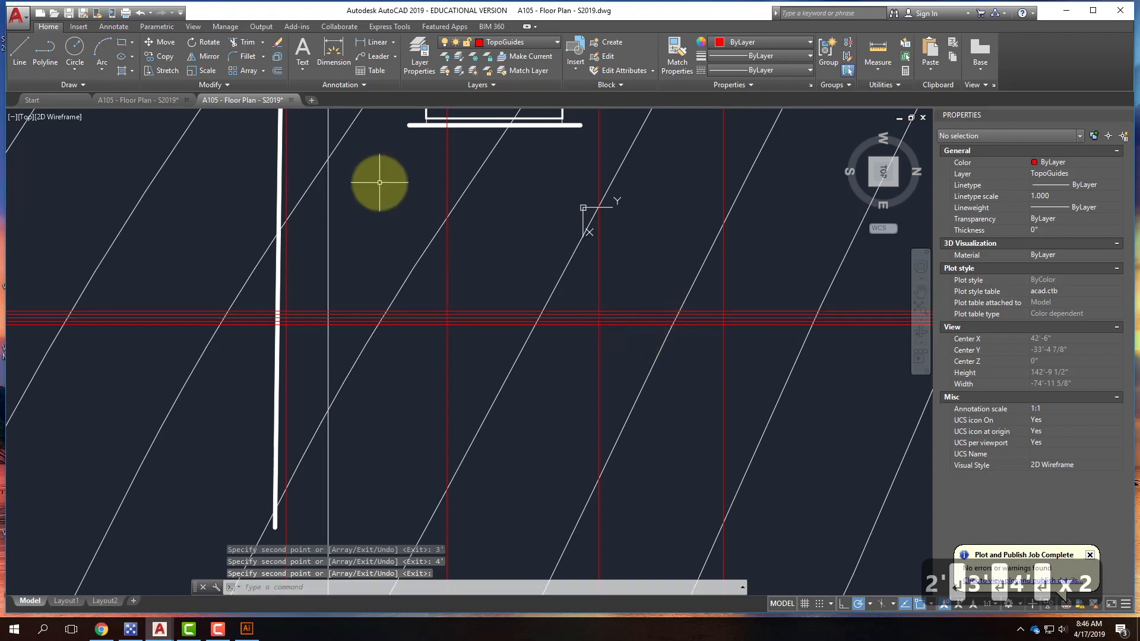
Step: On the EastElevation layer, draw a fit-point spline through the four rays, from the northernmost on the lowest line up one line per ray southward
click(519, 40)
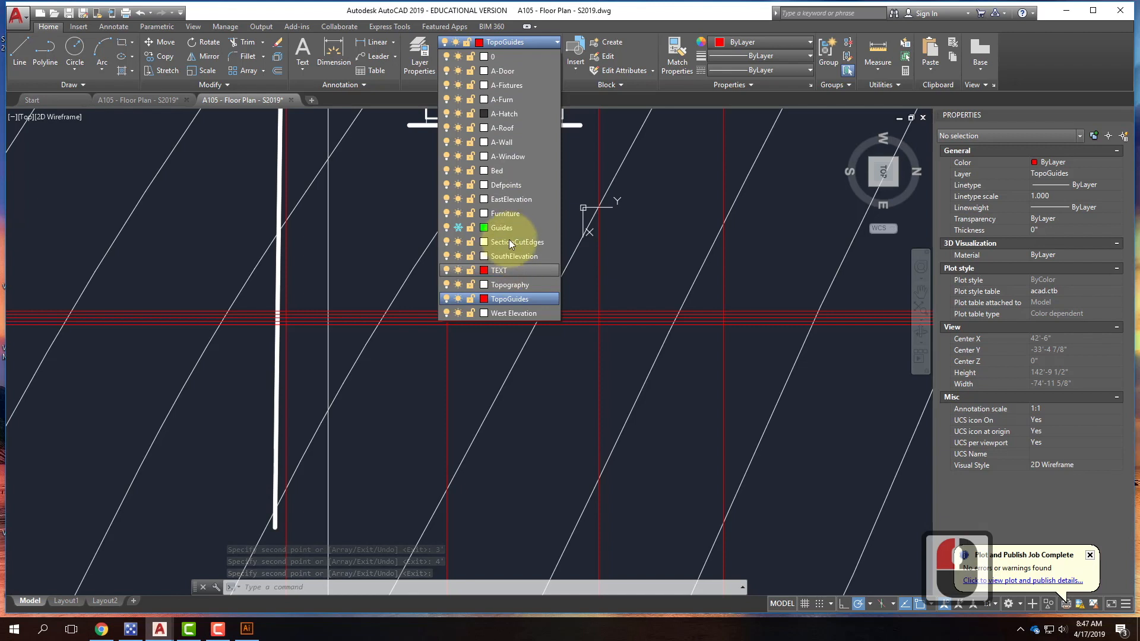
click(511, 198)
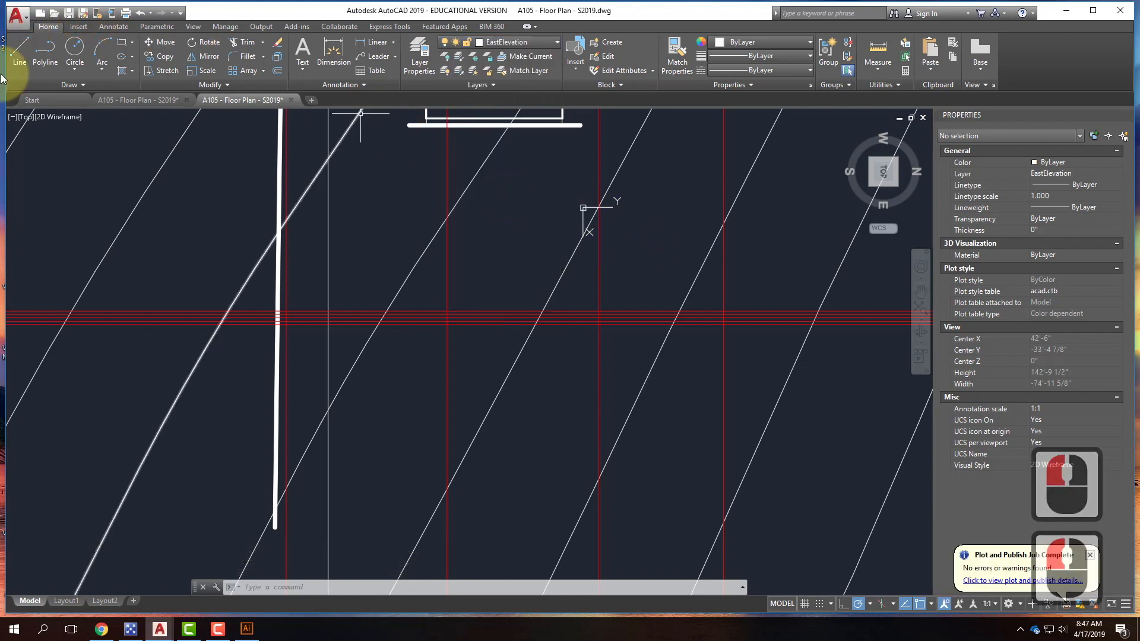
click(69, 86)
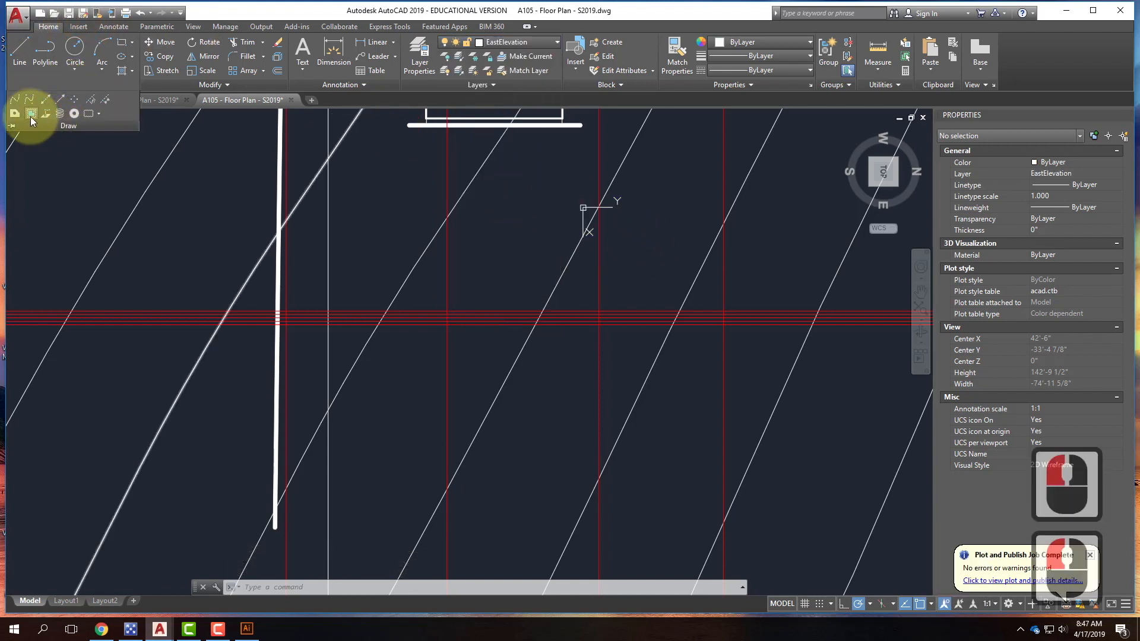
click(16, 105)
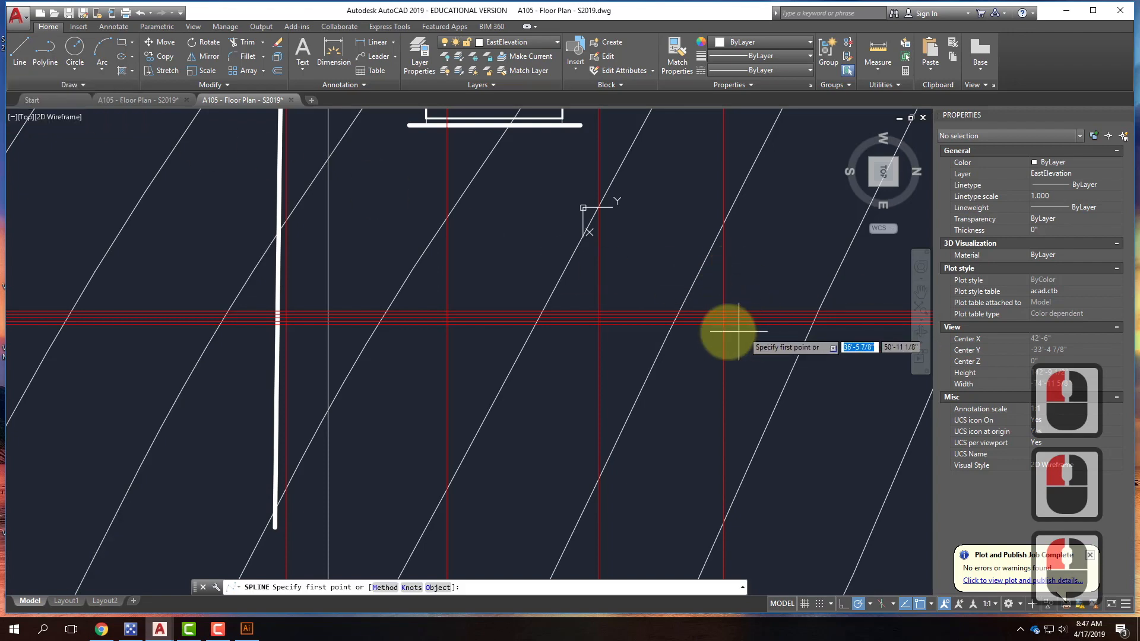
scroll(712, 314, up, 2)
scroll(712, 313, down, 4)
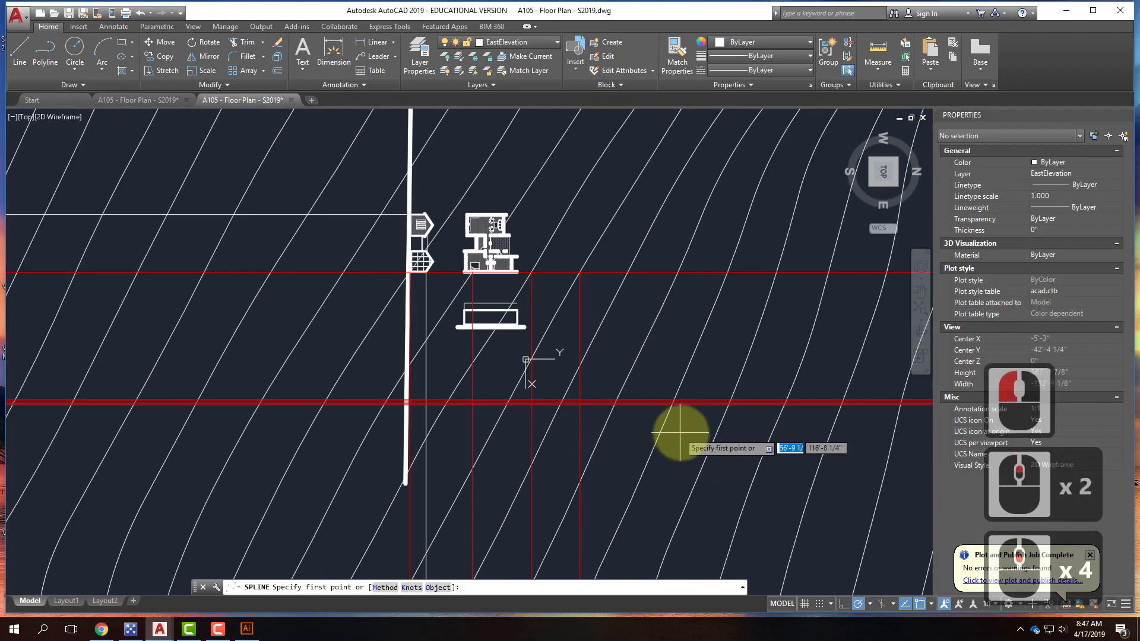
scroll(593, 415, up, 4)
scroll(538, 407, up, 2)
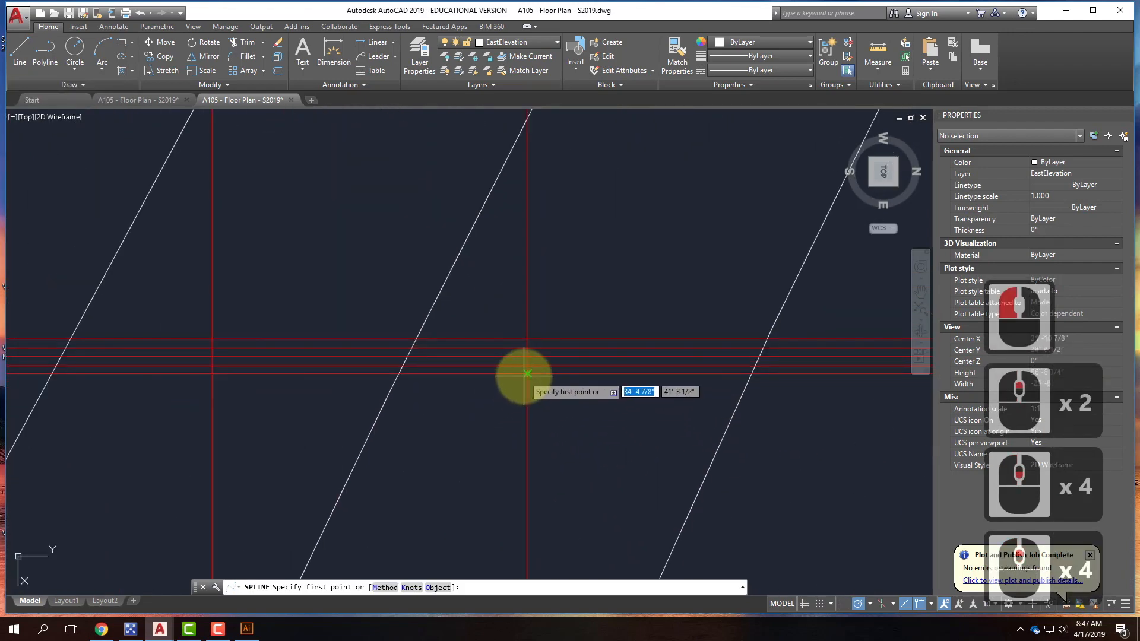
click(527, 373)
click(212, 364)
scroll(631, 412, down, 4)
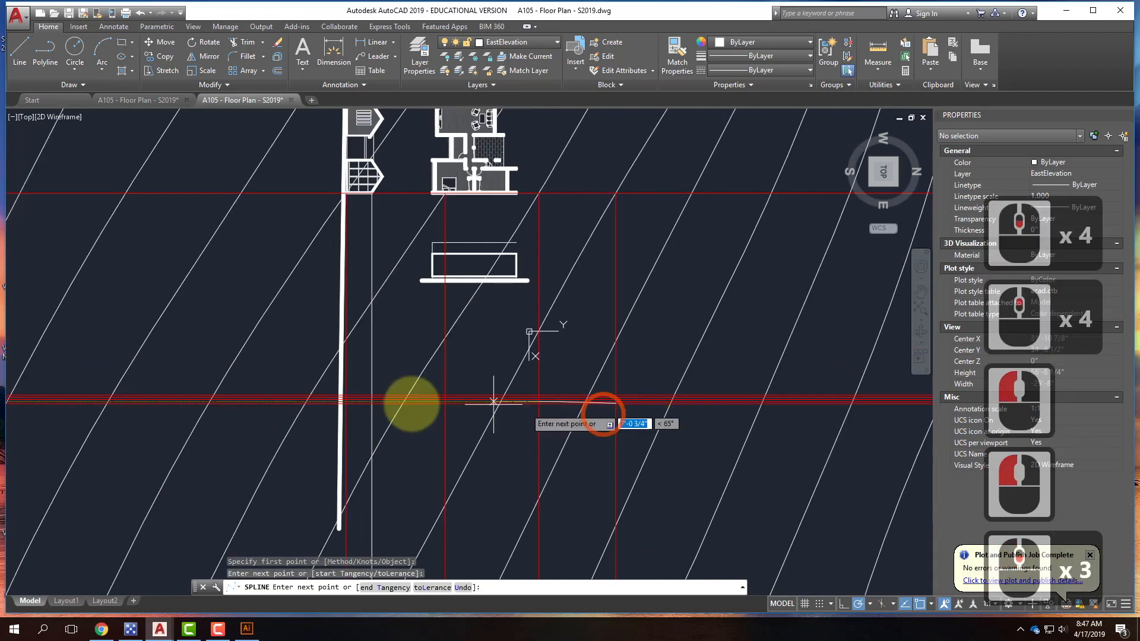
scroll(455, 399, up, 3)
scroll(408, 398, up, 3)
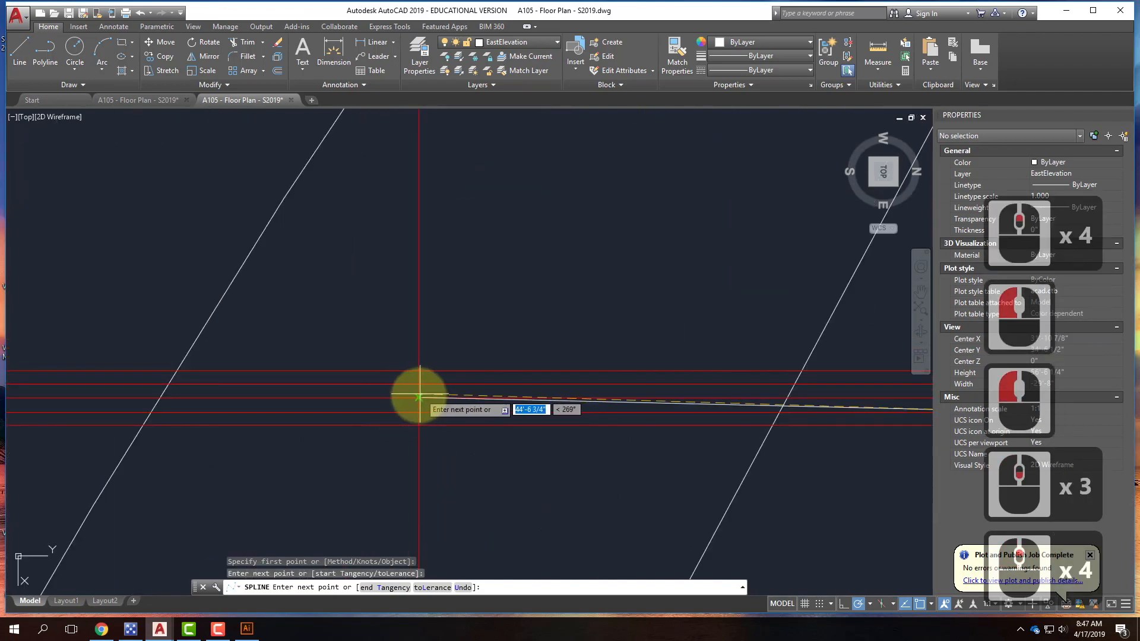
click(415, 398)
scroll(541, 404, down, 3)
scroll(305, 402, up, 2)
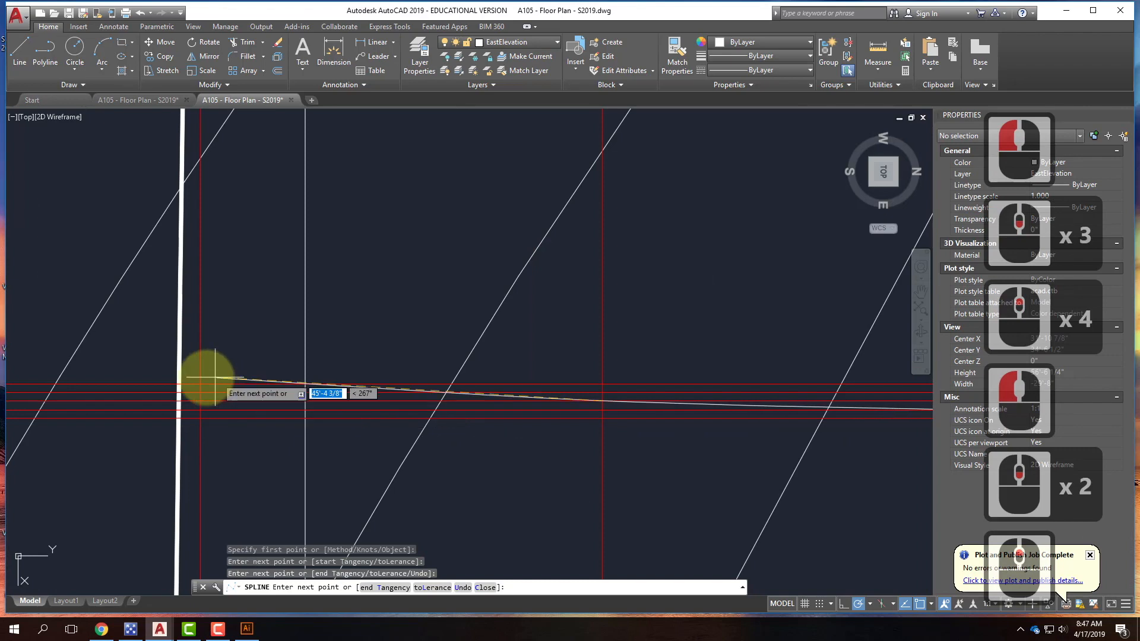
click(203, 392)
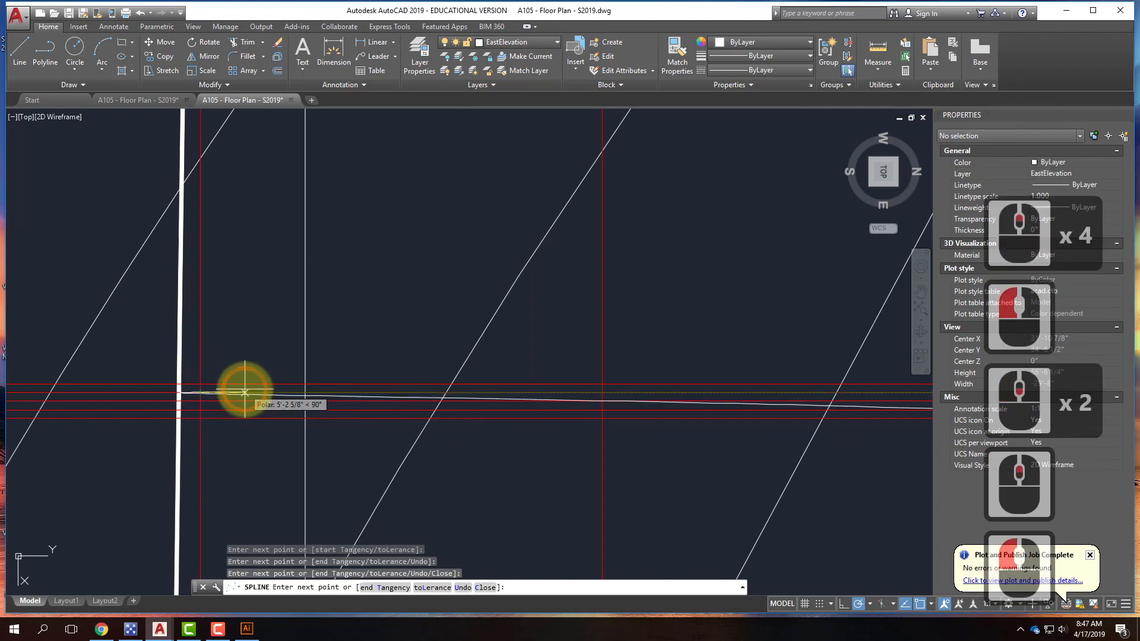
key(Return)
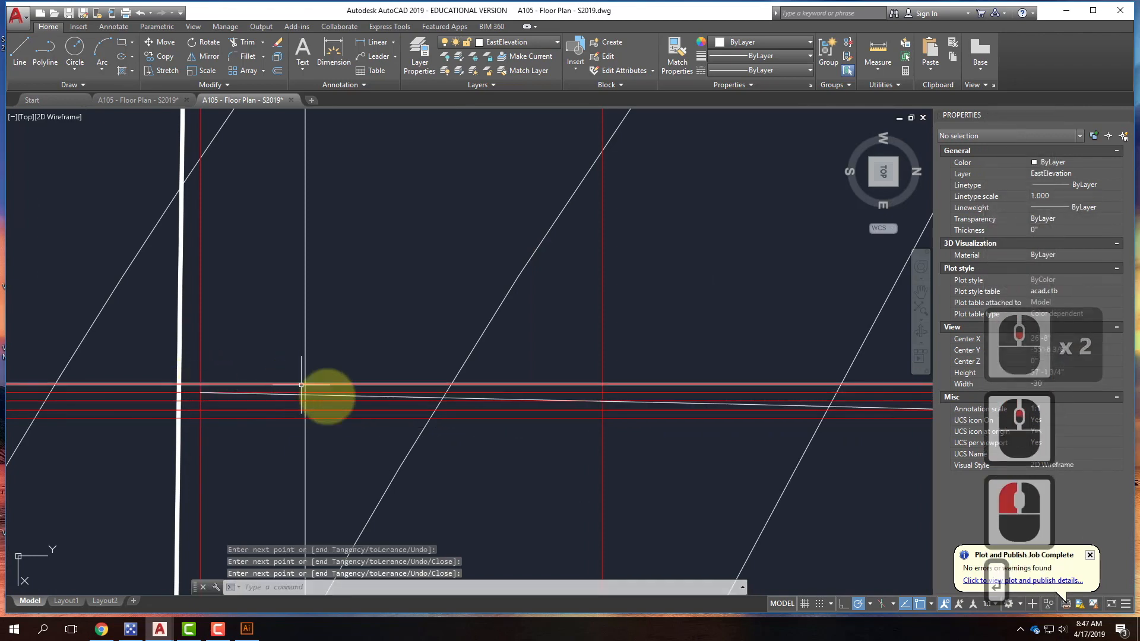
Step: Set the sloping ground spline's lineweight to 0.70 mm and clear the selection
click(330, 397)
click(330, 395)
scroll(258, 427, down, 2)
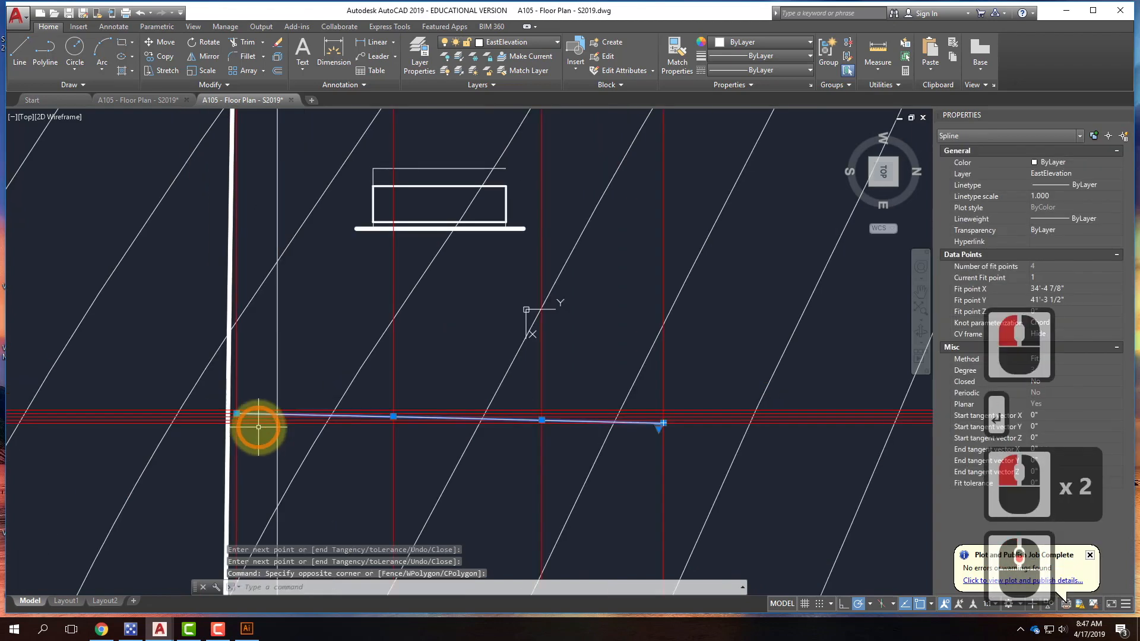
click(759, 56)
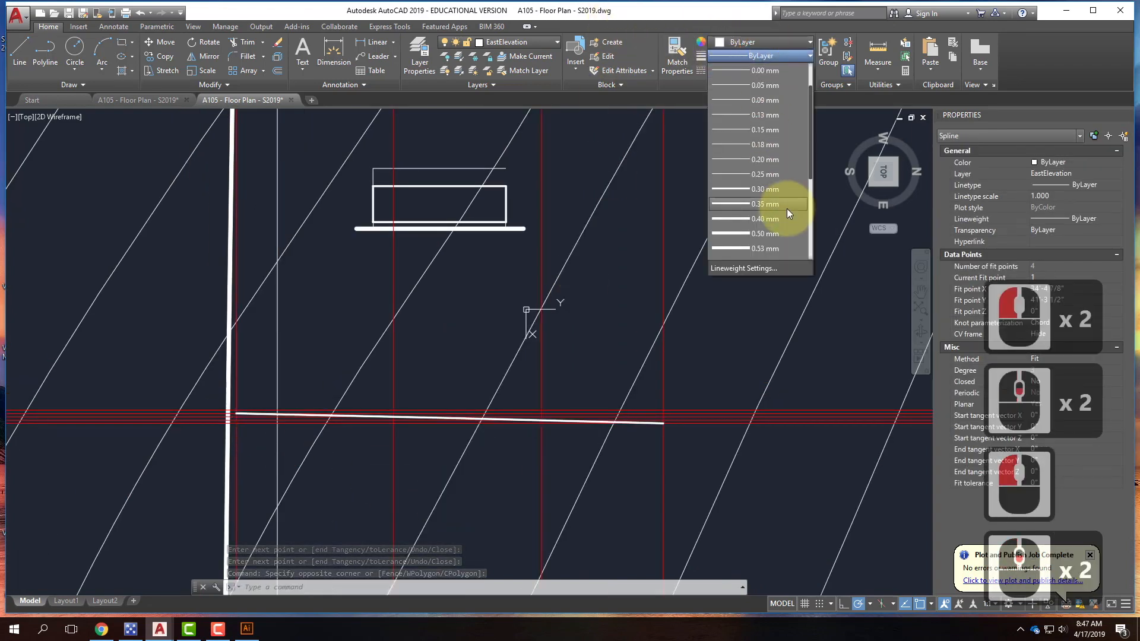
scroll(783, 230, down, 2)
click(783, 232)
key(Escape)
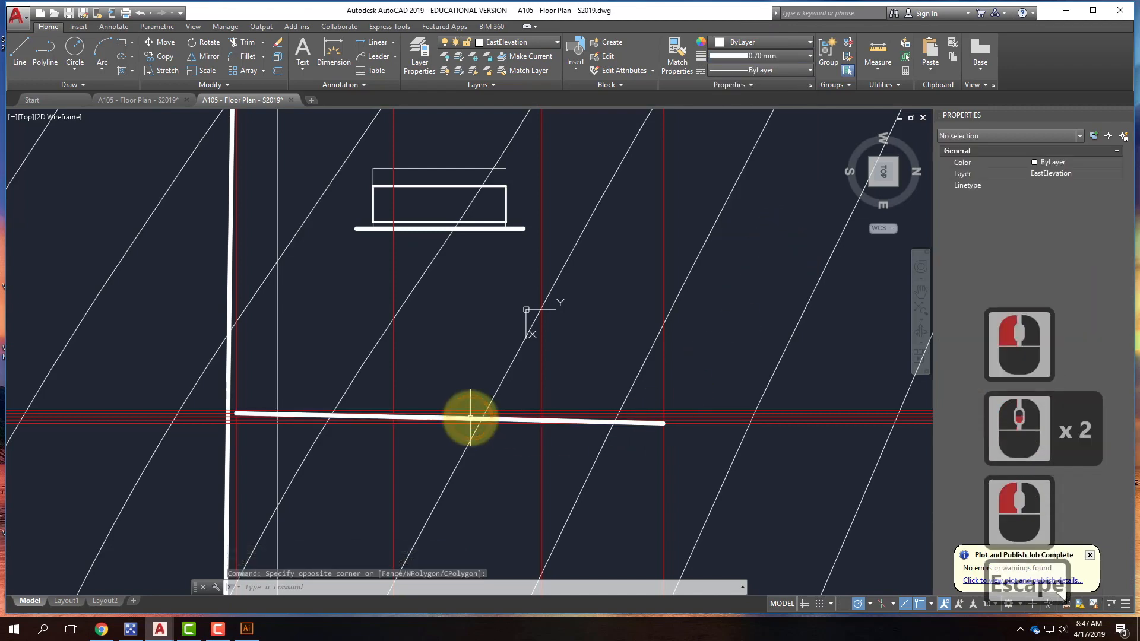
key(Escape)
scroll(443, 472, up, 2)
scroll(441, 475, down, 4)
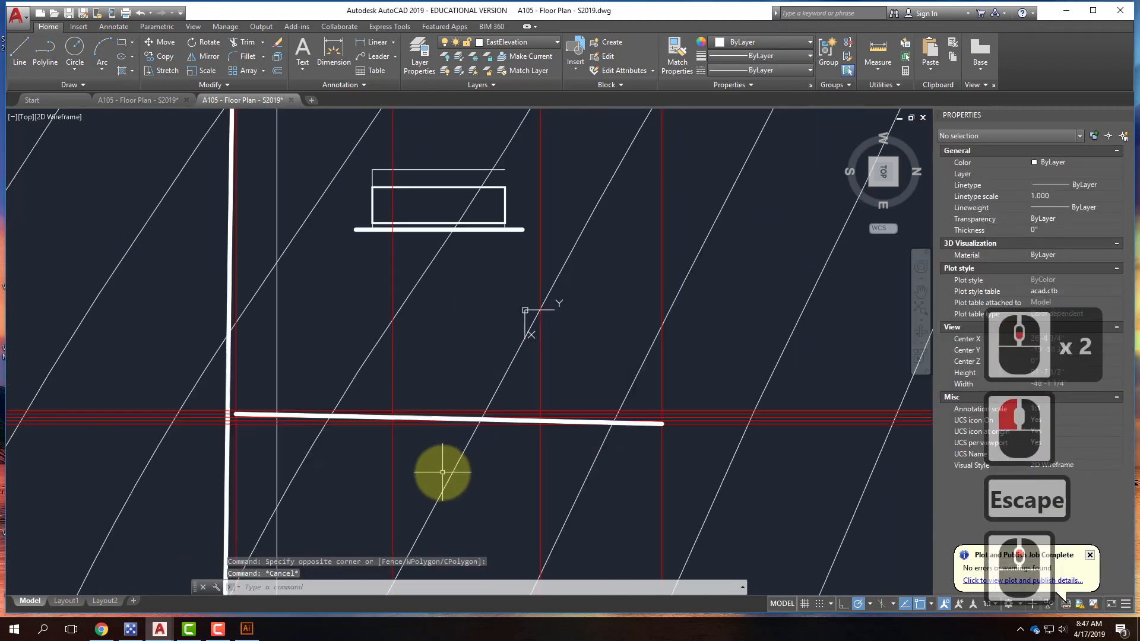
Step: Thaw the Guides layer to bring back the green projection lines around the east elevation
scroll(394, 321, up, 5)
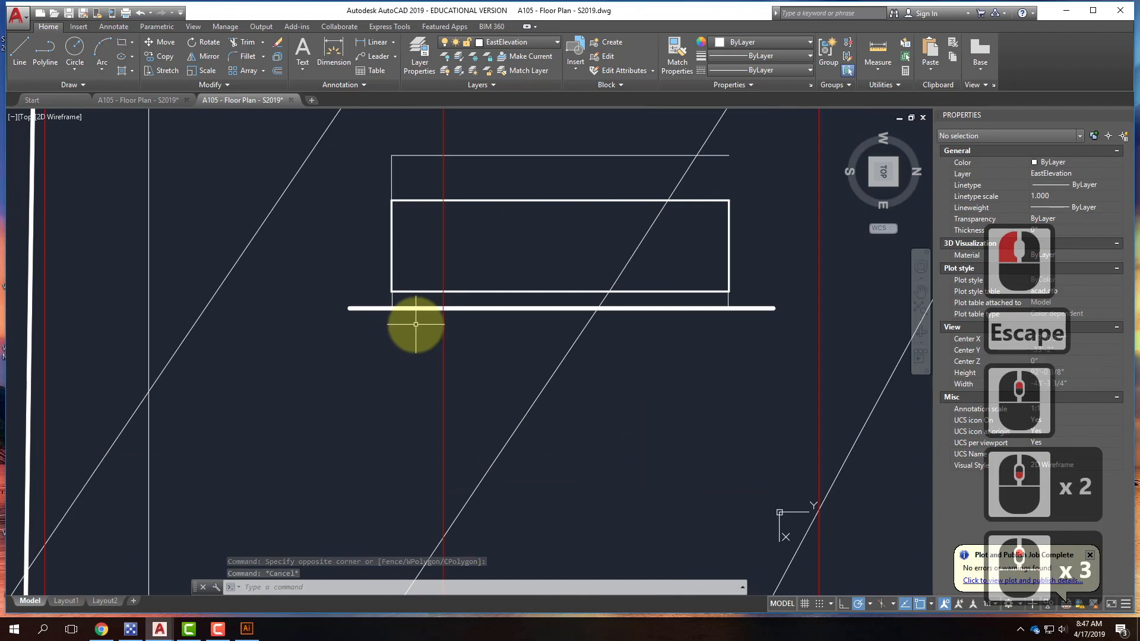
scroll(401, 304, down, 3)
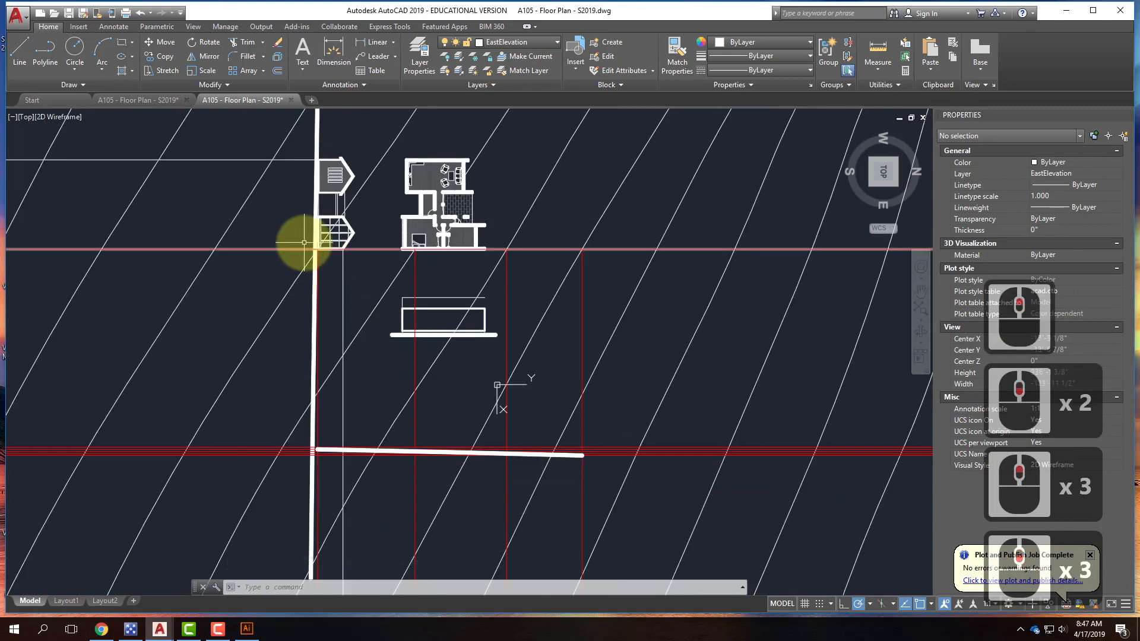
scroll(356, 262, up, 7)
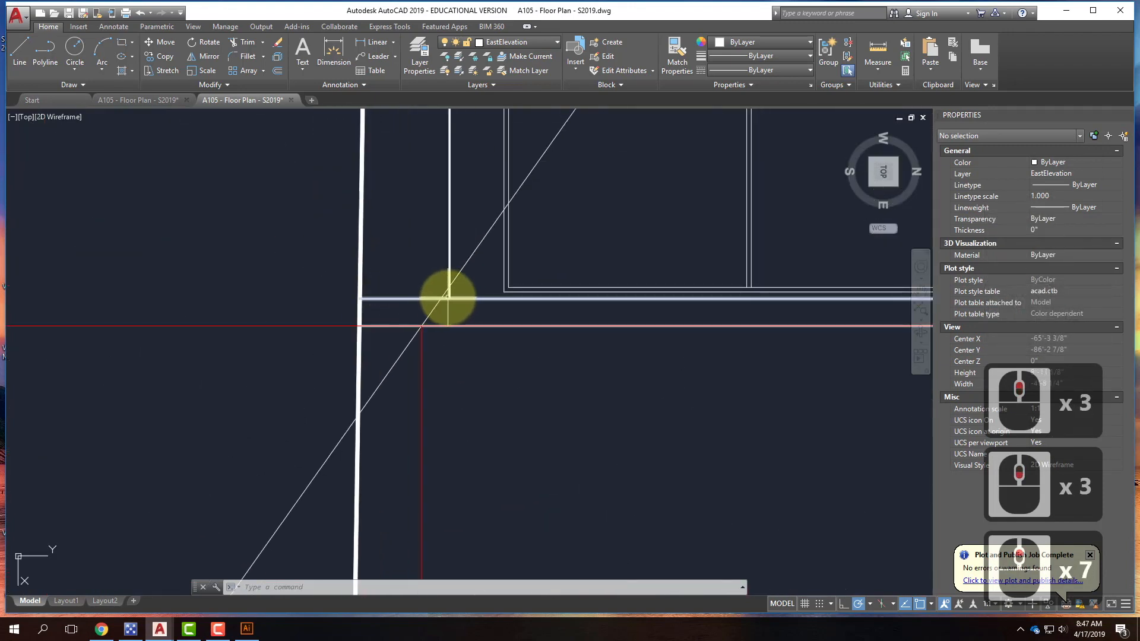
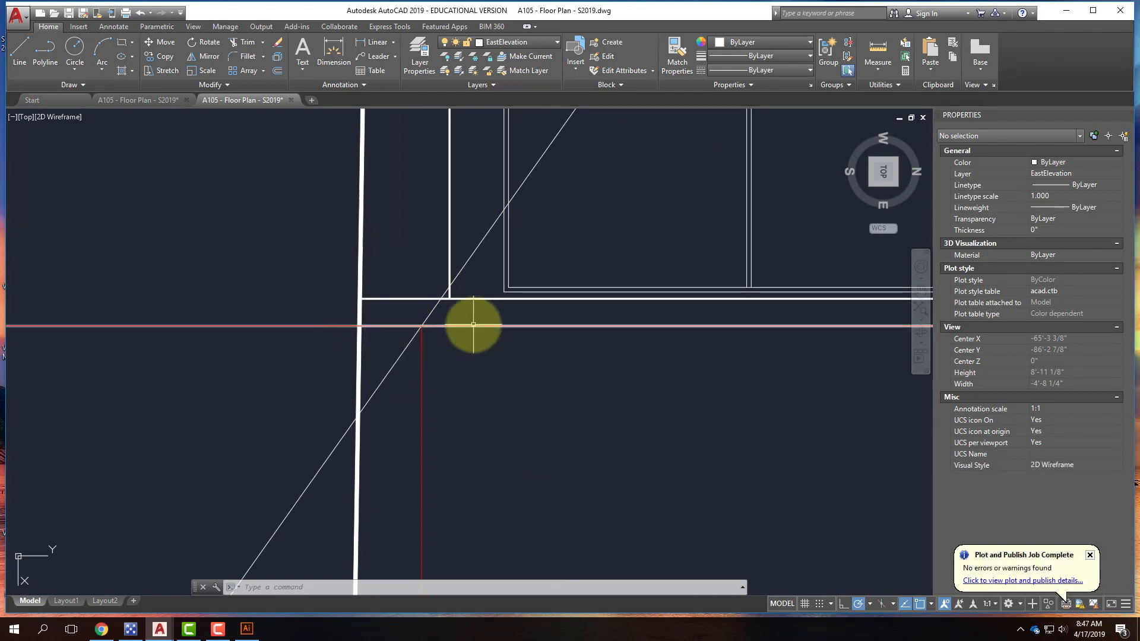
scroll(386, 289, down, 7)
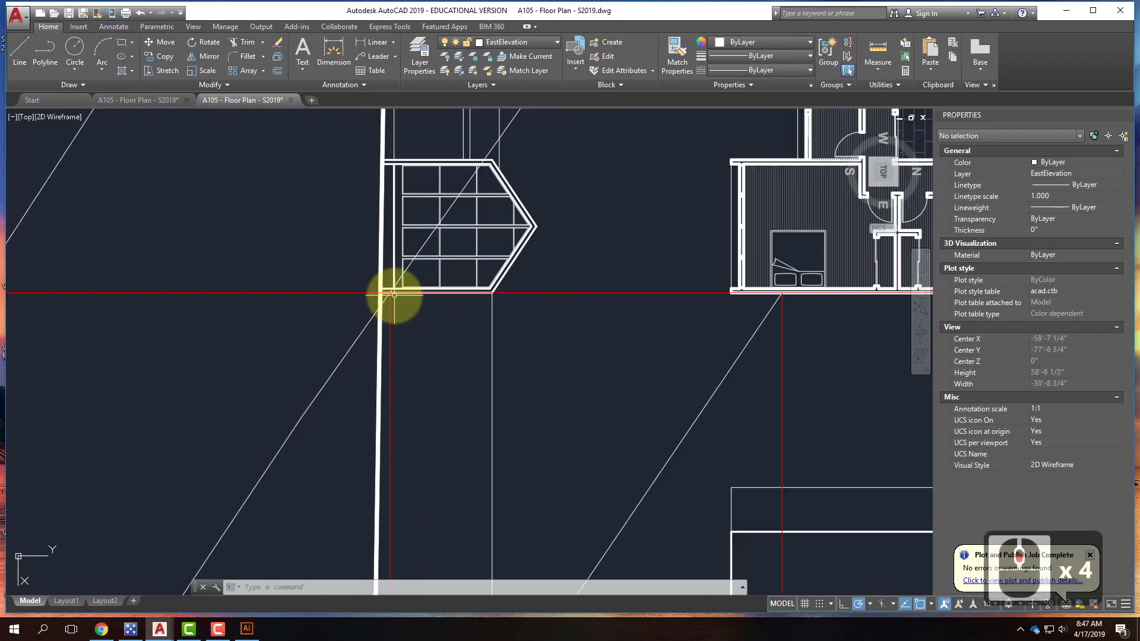
scroll(479, 364, up, 4)
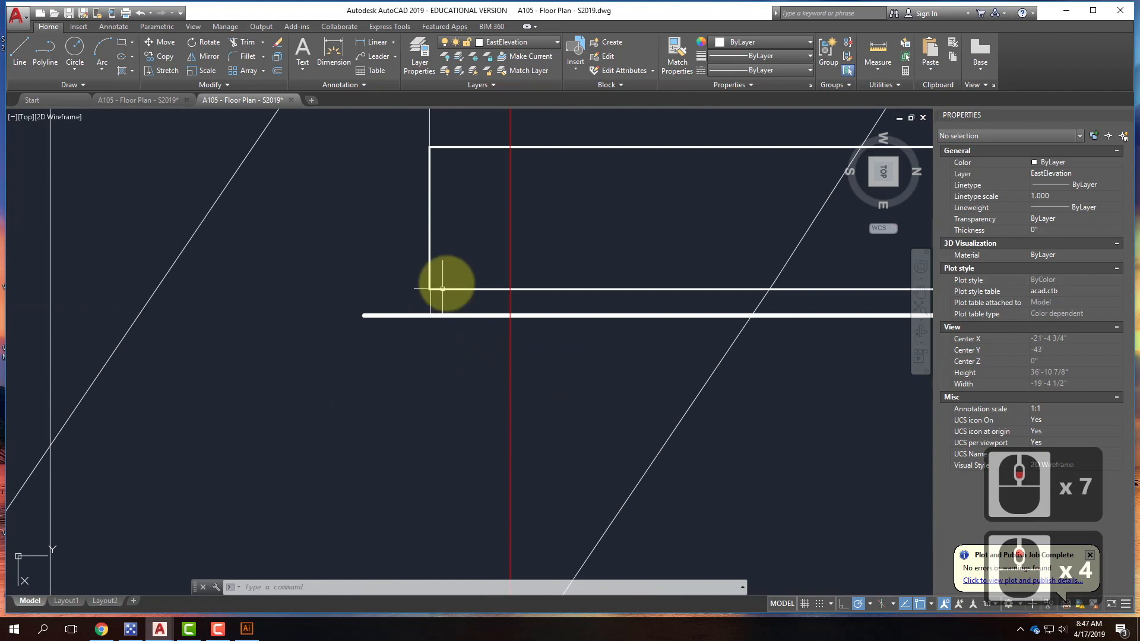
scroll(488, 275, down, 3)
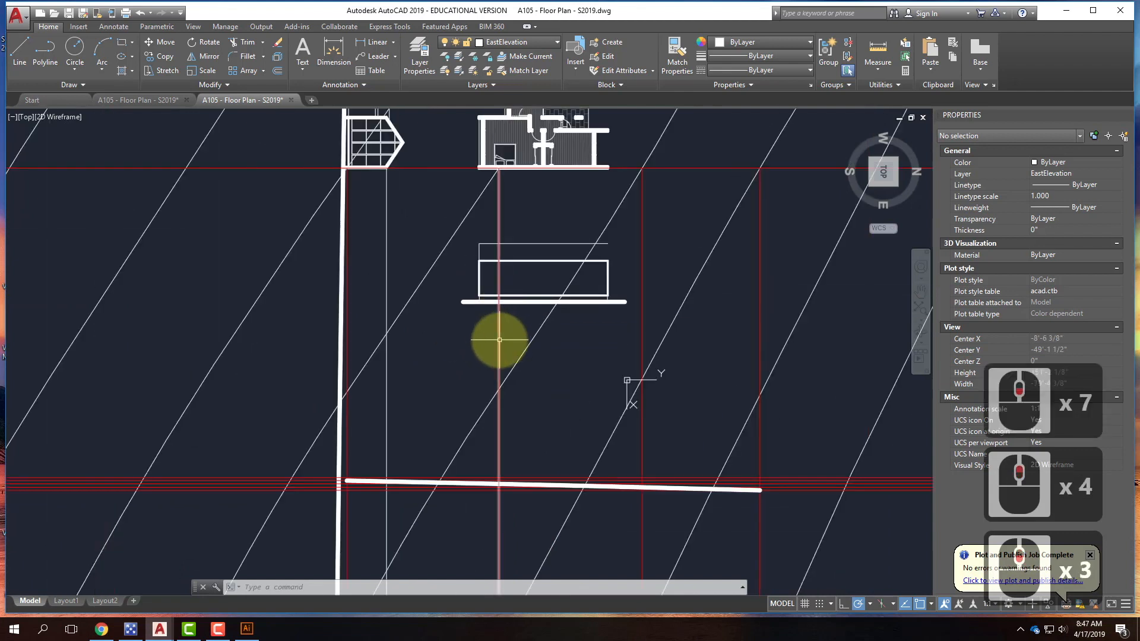
click(512, 42)
click(457, 228)
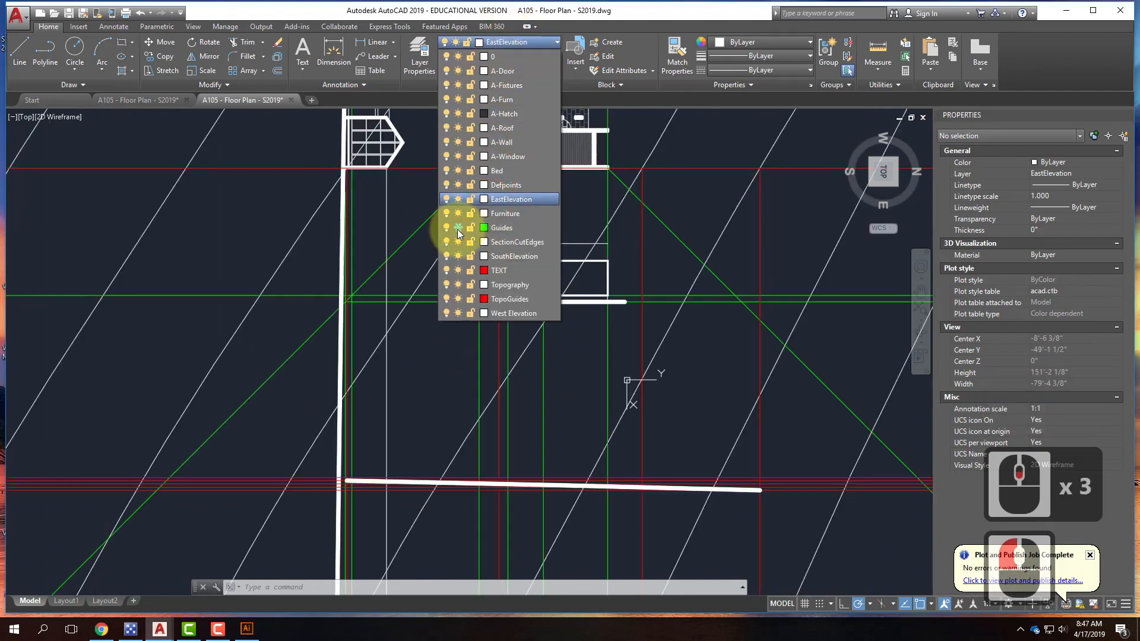
click(429, 347)
Step: On the TopoGuides layer, draw a downward vertical ray from where the south elevation's sloping ground meets its east wall face
scroll(345, 180, up, 5)
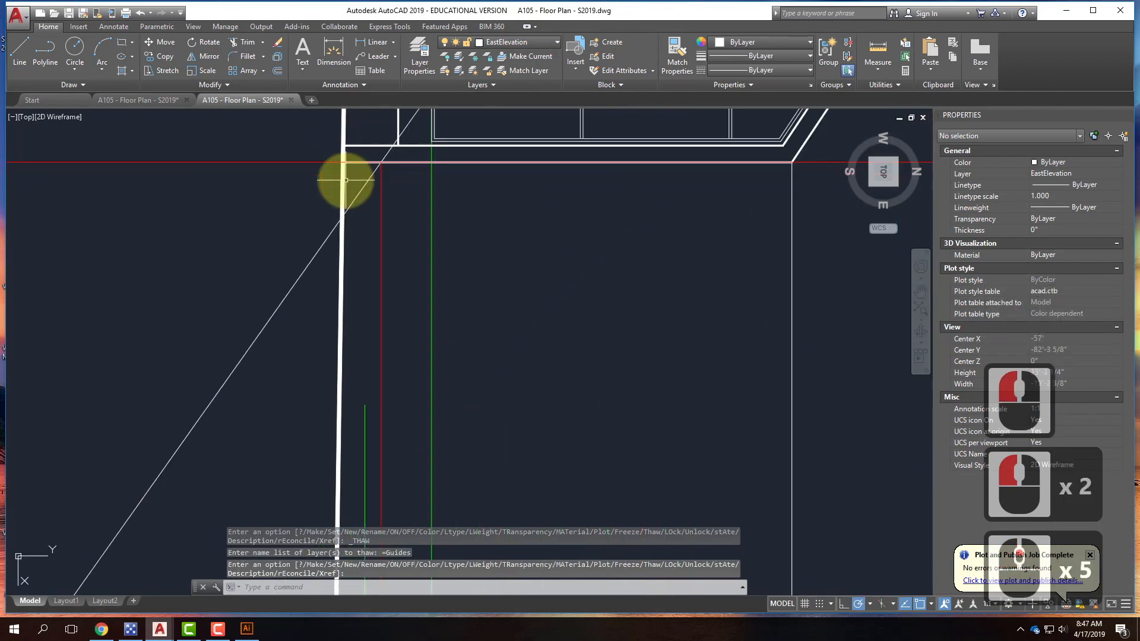
scroll(345, 165, up, 1)
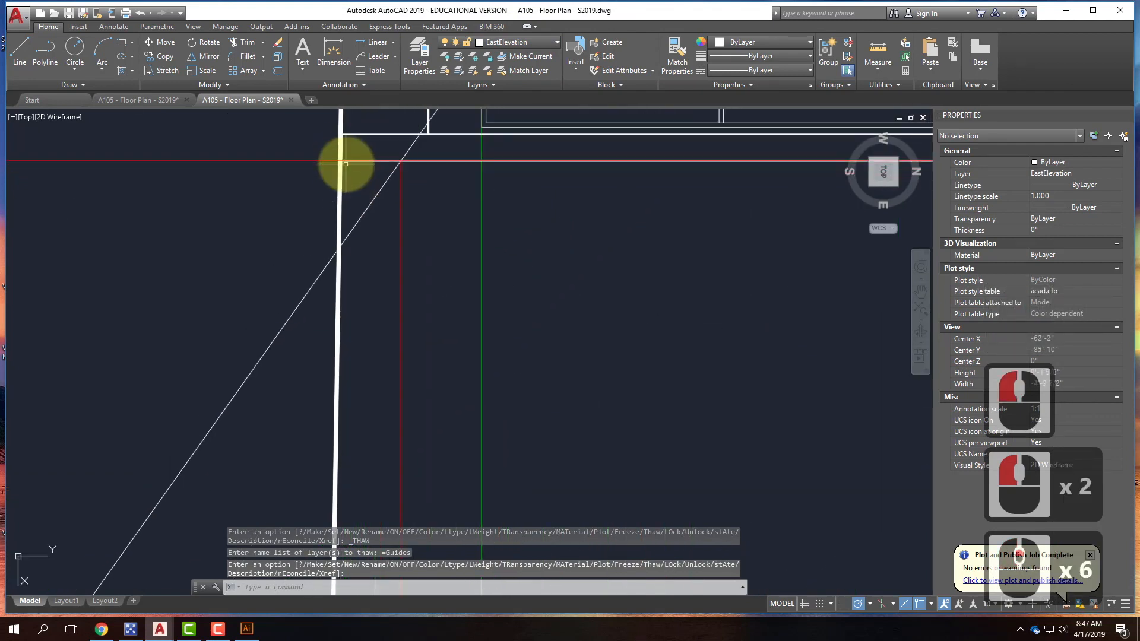
key(Escape)
key(Escape)
click(517, 39)
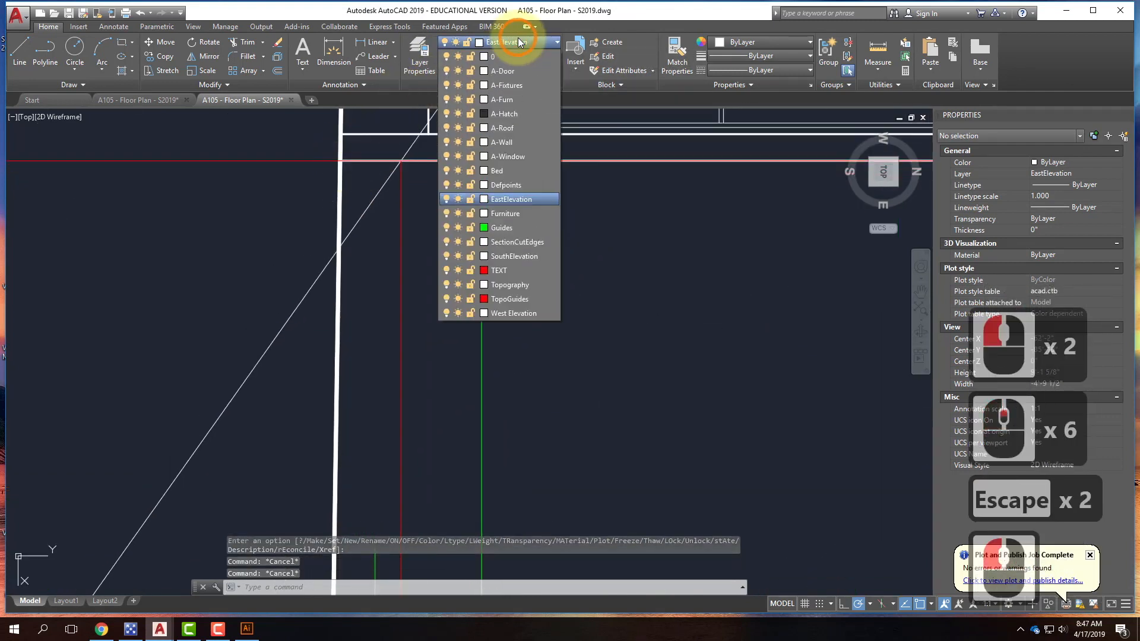
click(516, 298)
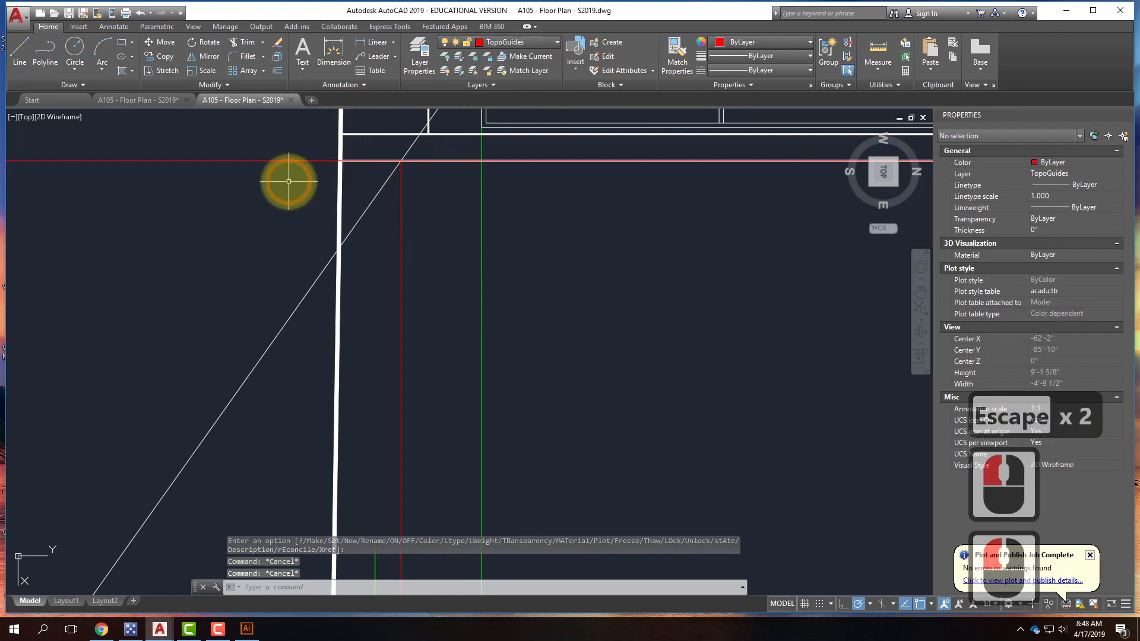
key(Escape)
text(ray)
key(Return)
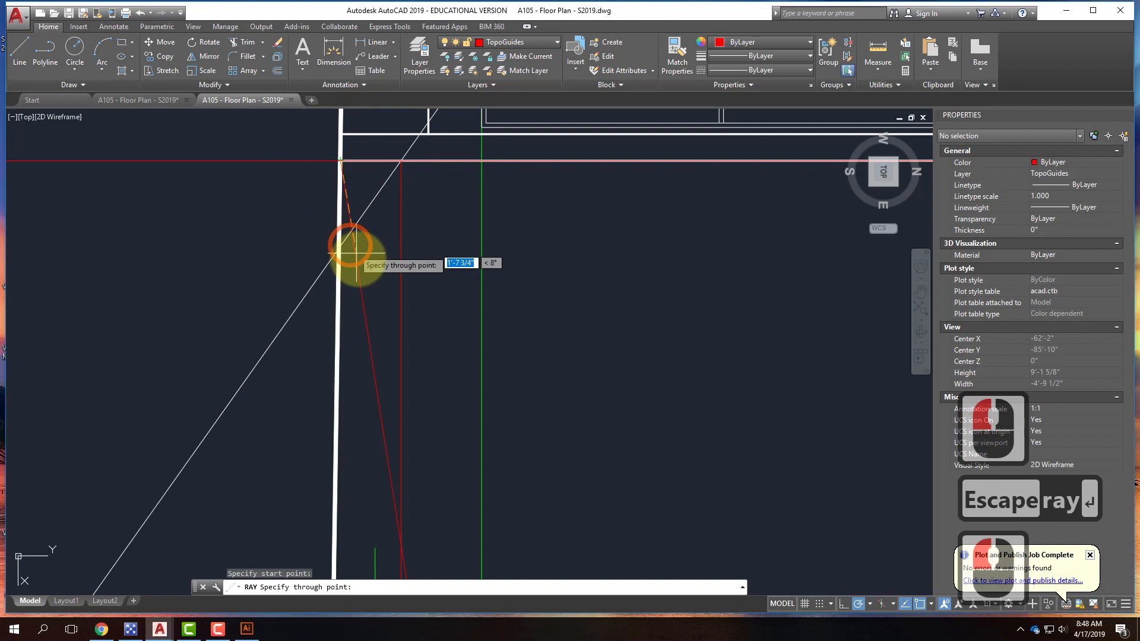
click(340, 264)
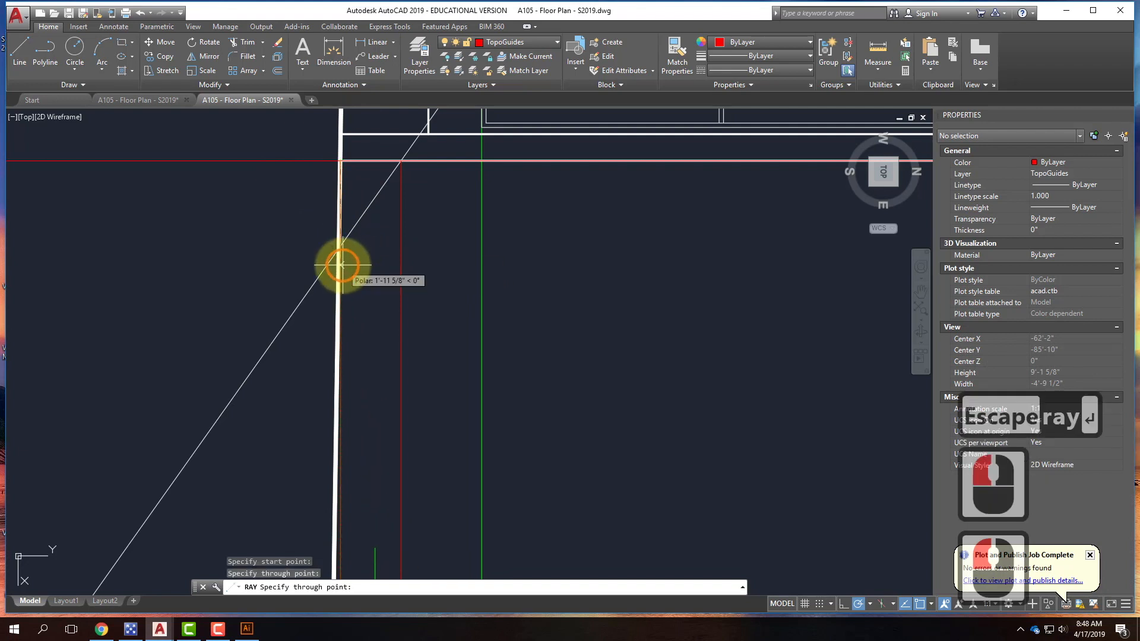
key(Return)
Step: Draw a horizontal ray northward from where the new vertical ray crosses the 45-degree guide line
scroll(338, 158, down, 4)
scroll(344, 456, up, 4)
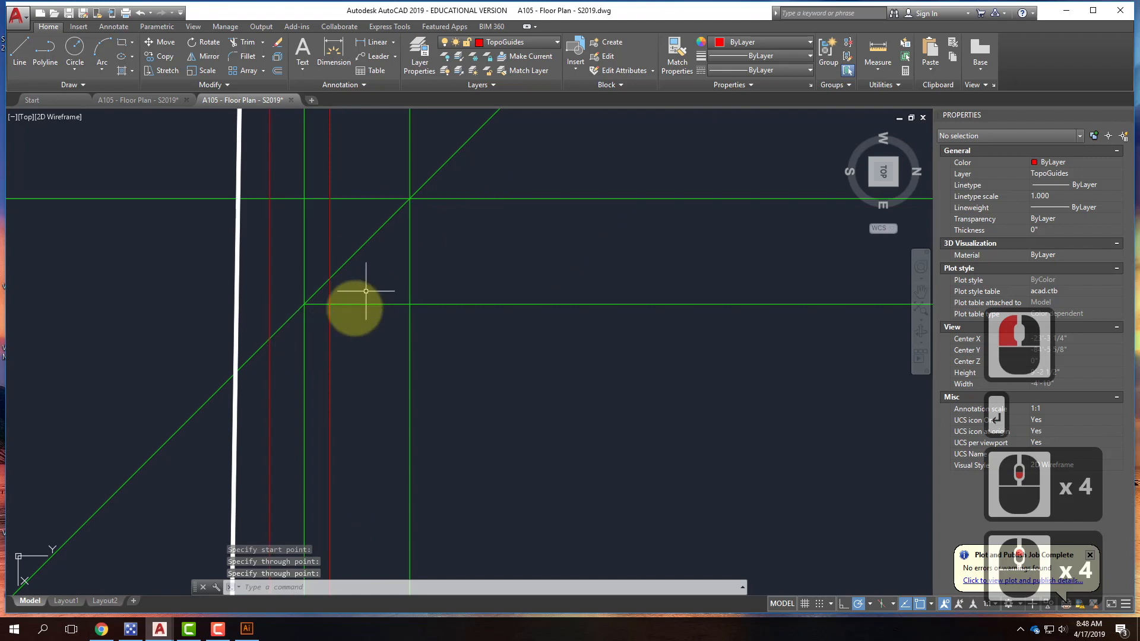
right_click(289, 347)
click(312, 354)
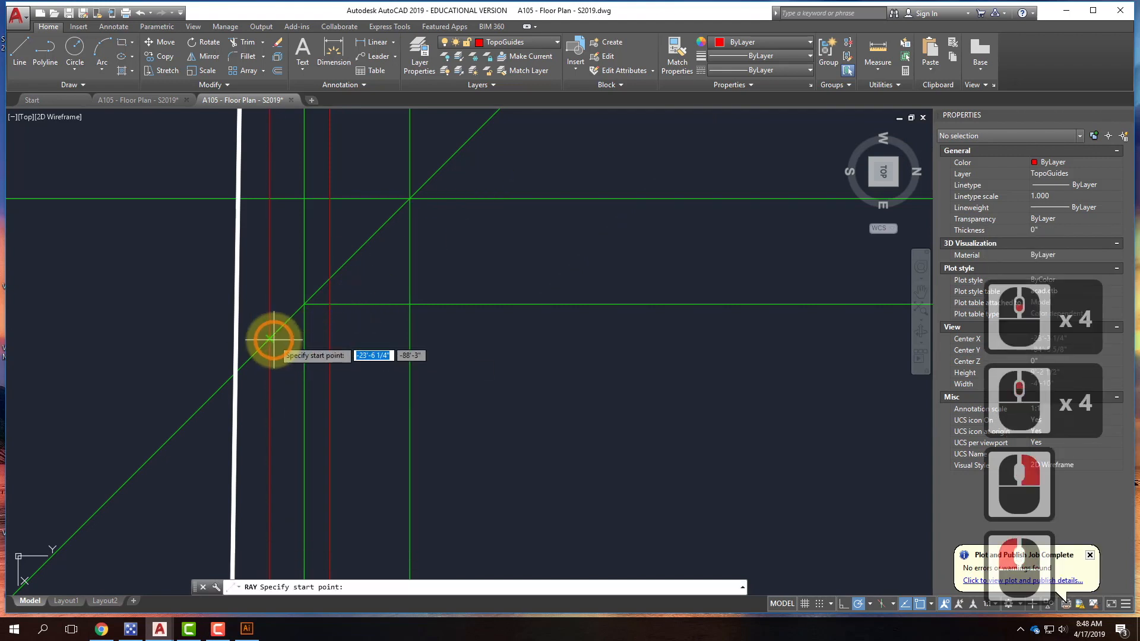
click(274, 338)
click(499, 339)
key(Return)
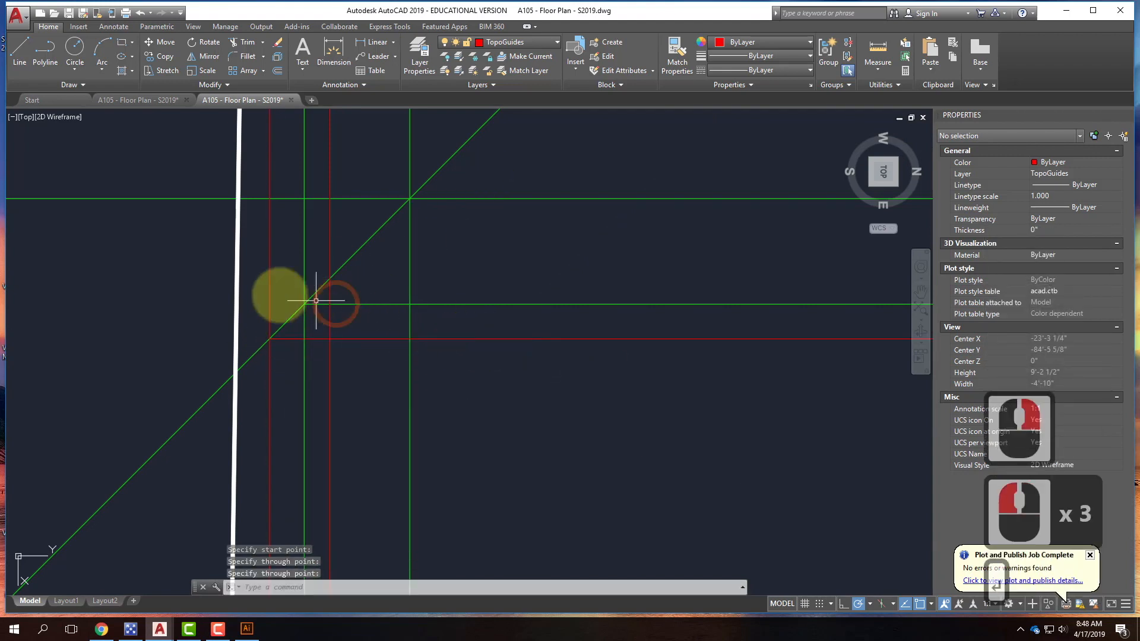
Step: Move the sloping ground spline up to the east elevation, from its crossing with the south wall guide to the horizontal ray there
scroll(469, 301, down, 5)
scroll(458, 300, up, 4)
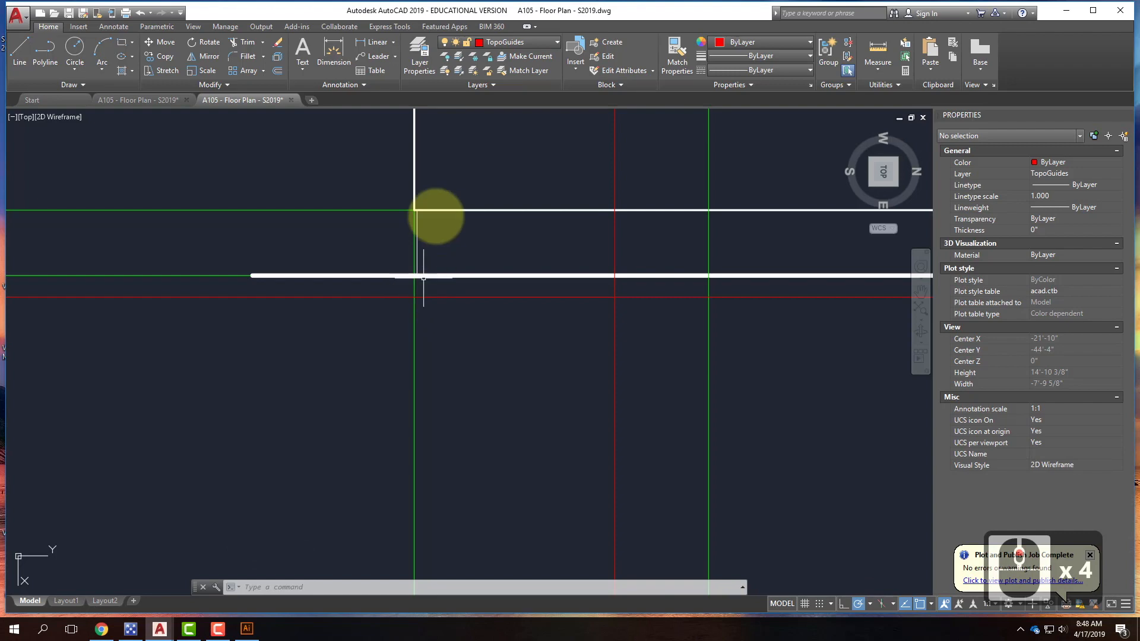
scroll(435, 231, down, 6)
scroll(433, 326, up, 3)
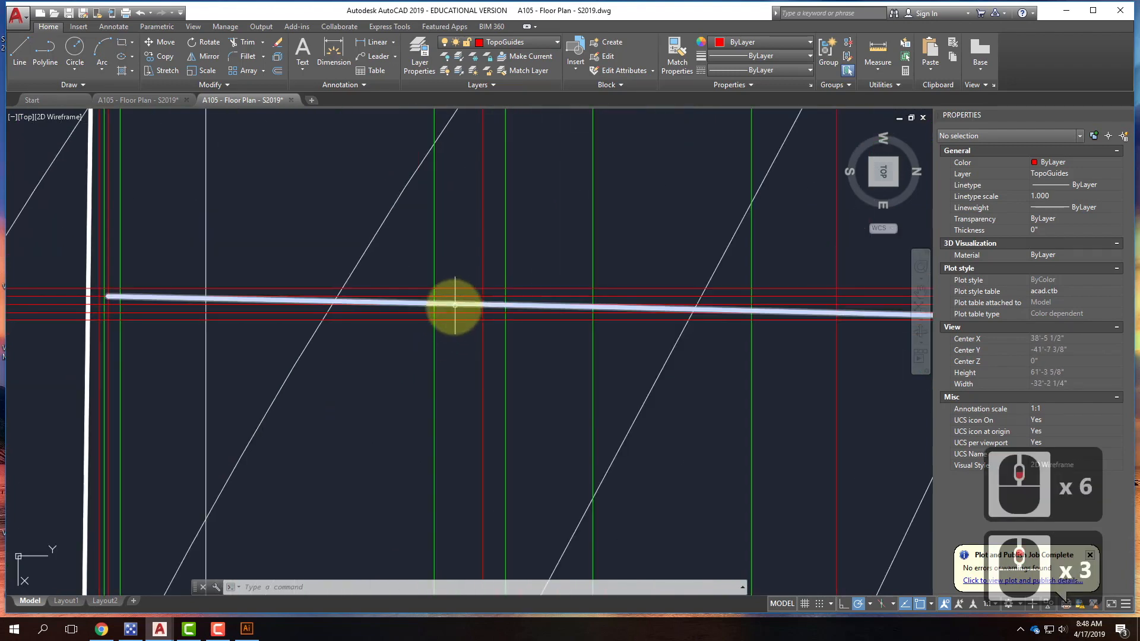
click(453, 306)
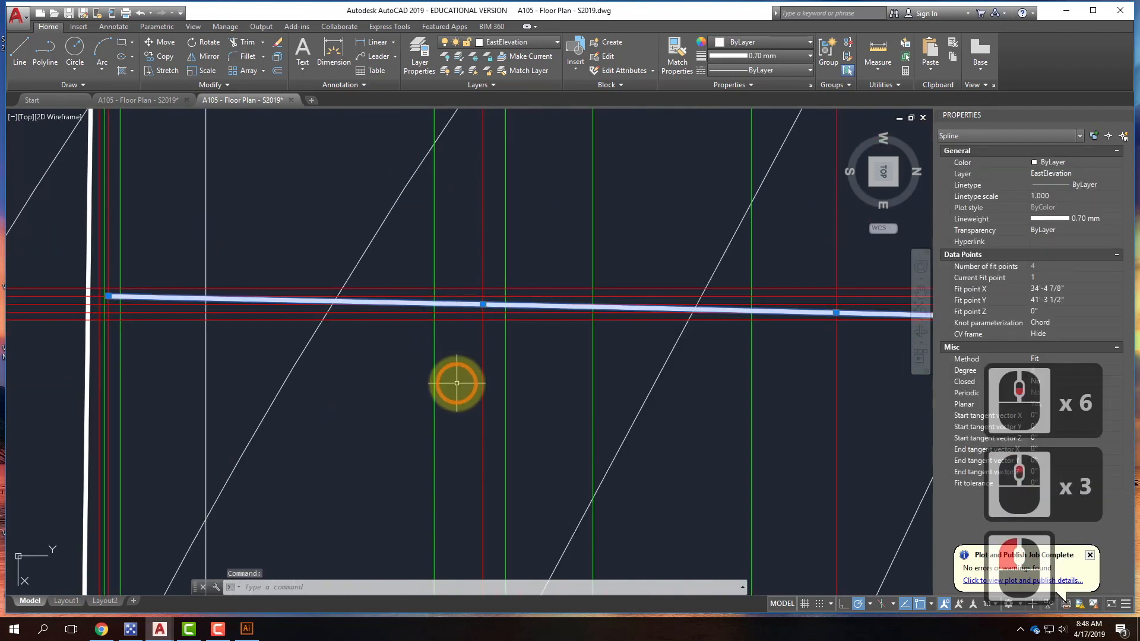
text(move)
key(Return)
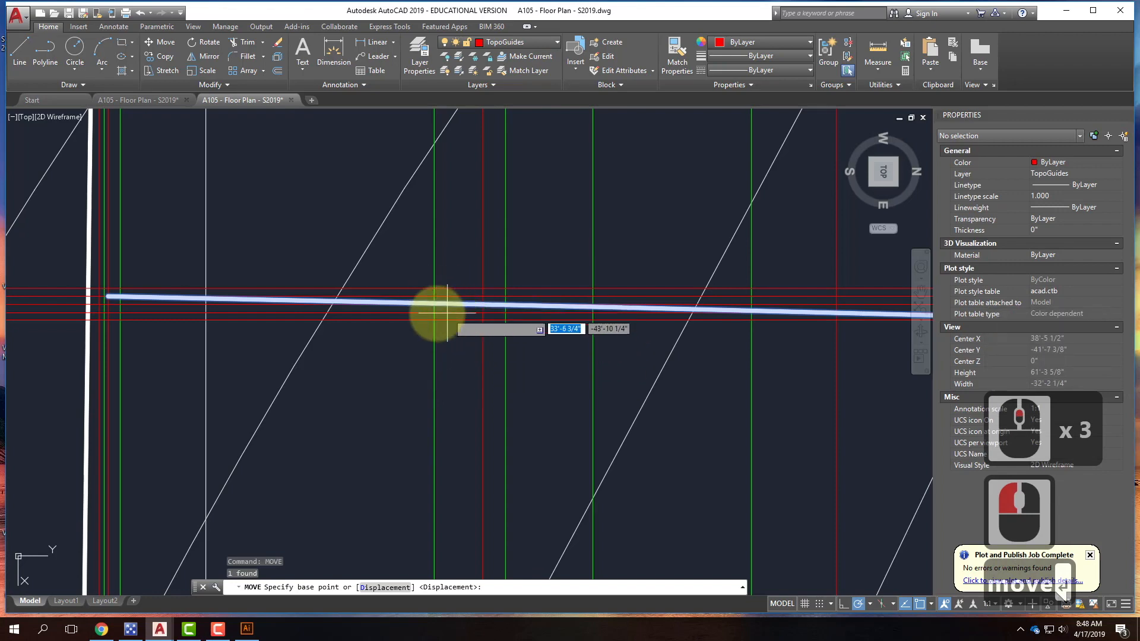
click(433, 306)
scroll(436, 359, down, 3)
scroll(445, 377, up, 7)
scroll(446, 427, up, 1)
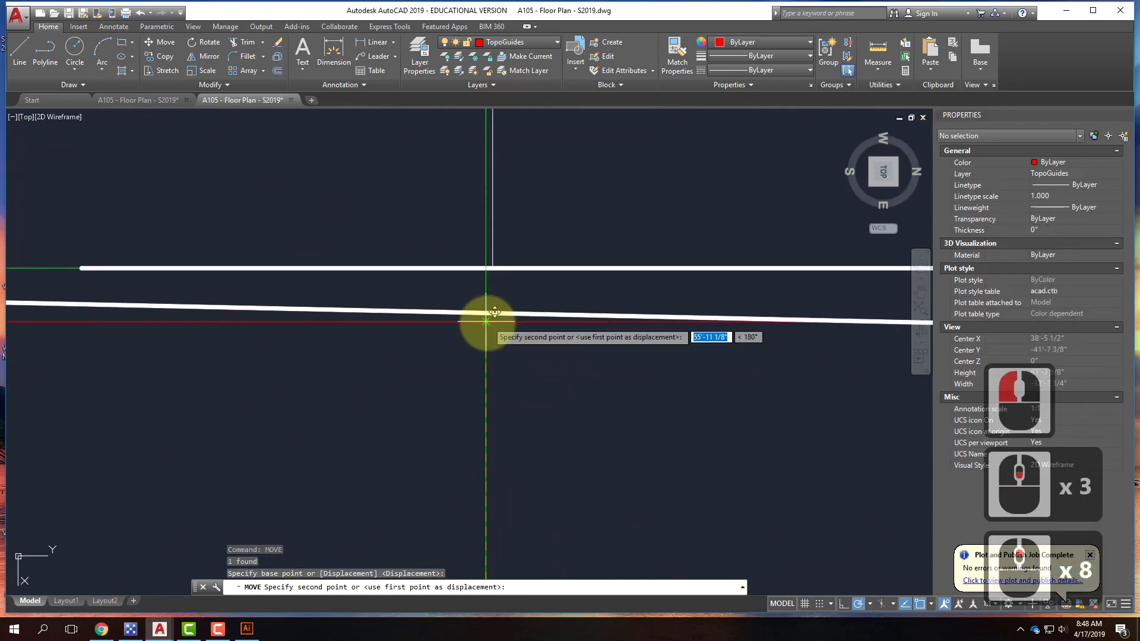
click(484, 324)
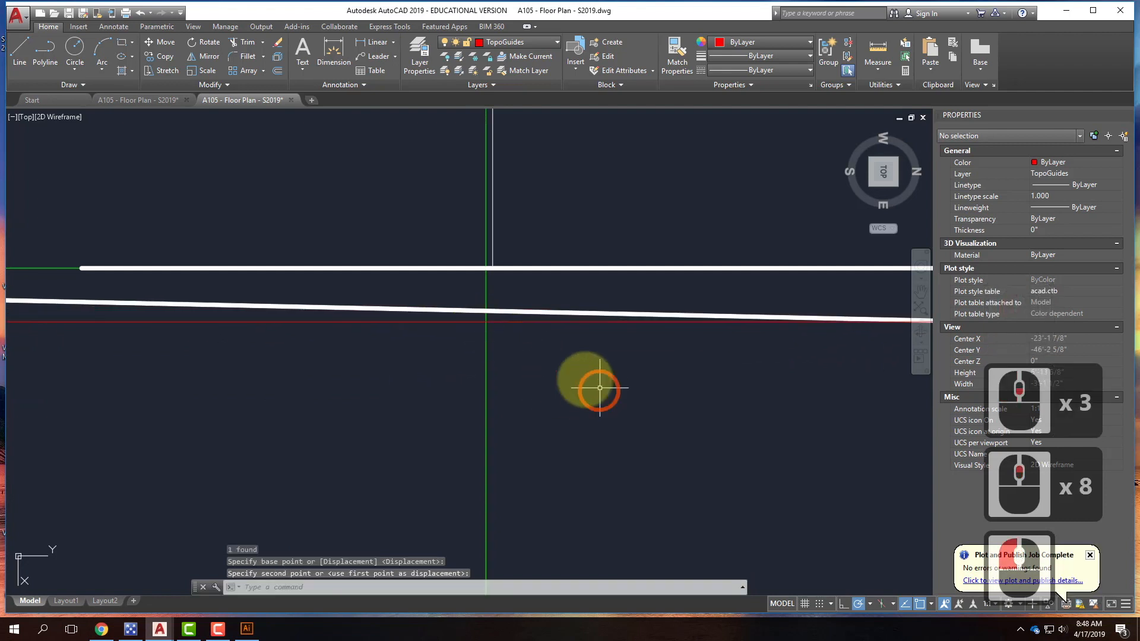
Step: Move the ground spline again so that it crosses the south wall guide exactly on the horizontal red ray
click(495, 310)
text(move)
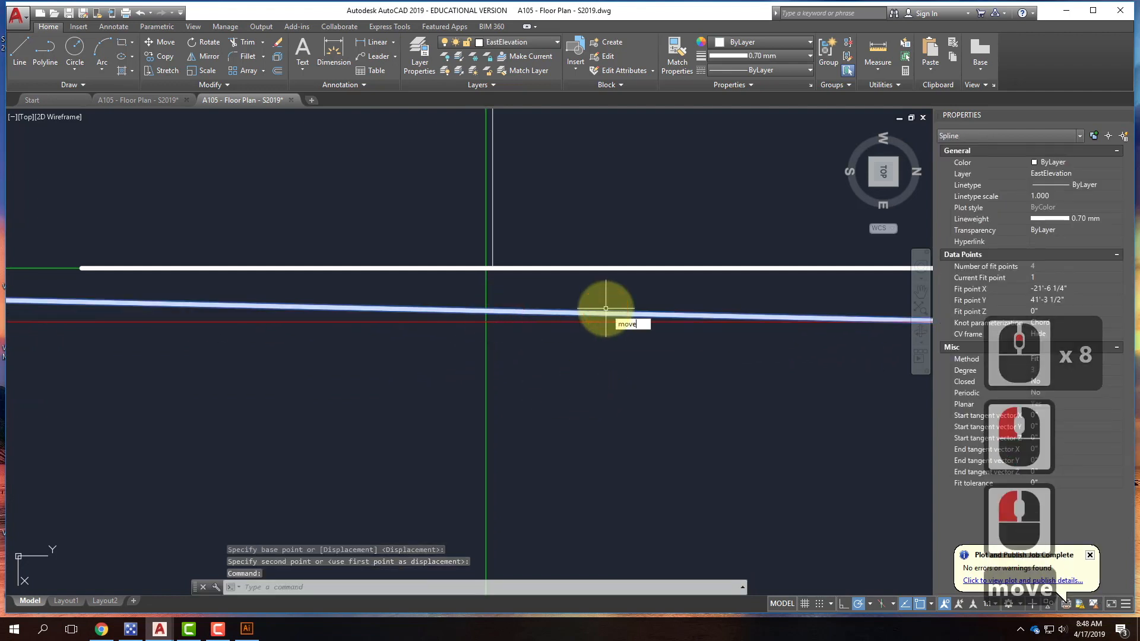
key(Return)
click(483, 307)
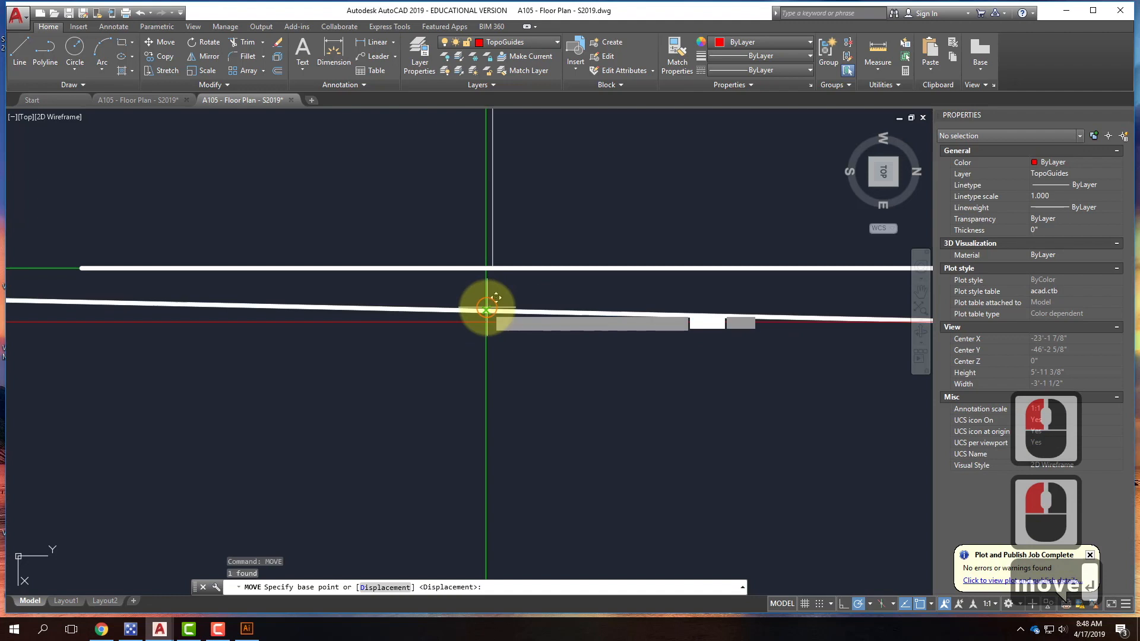
click(486, 321)
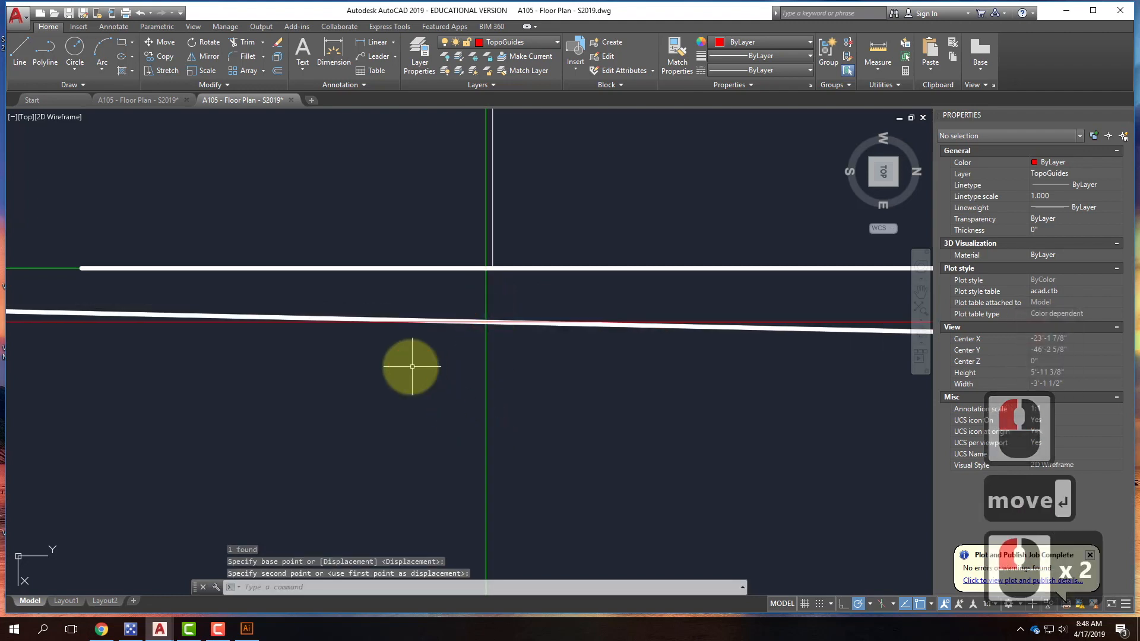
scroll(377, 364, down, 3)
key(Escape)
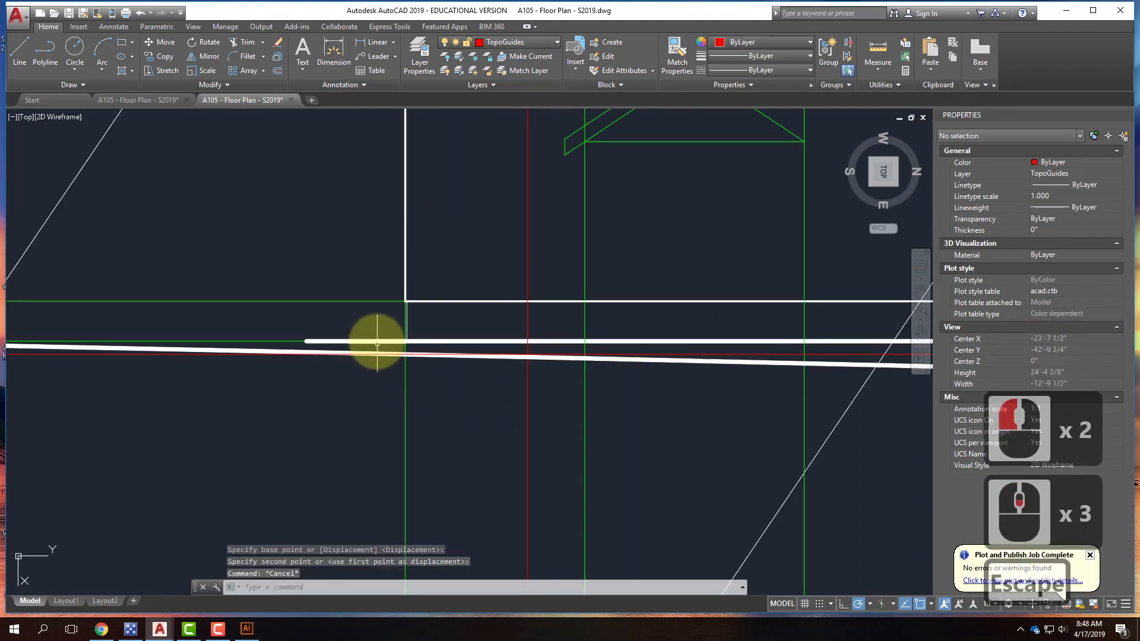
Step: Erase the old flat ground line beneath the east elevation
click(371, 341)
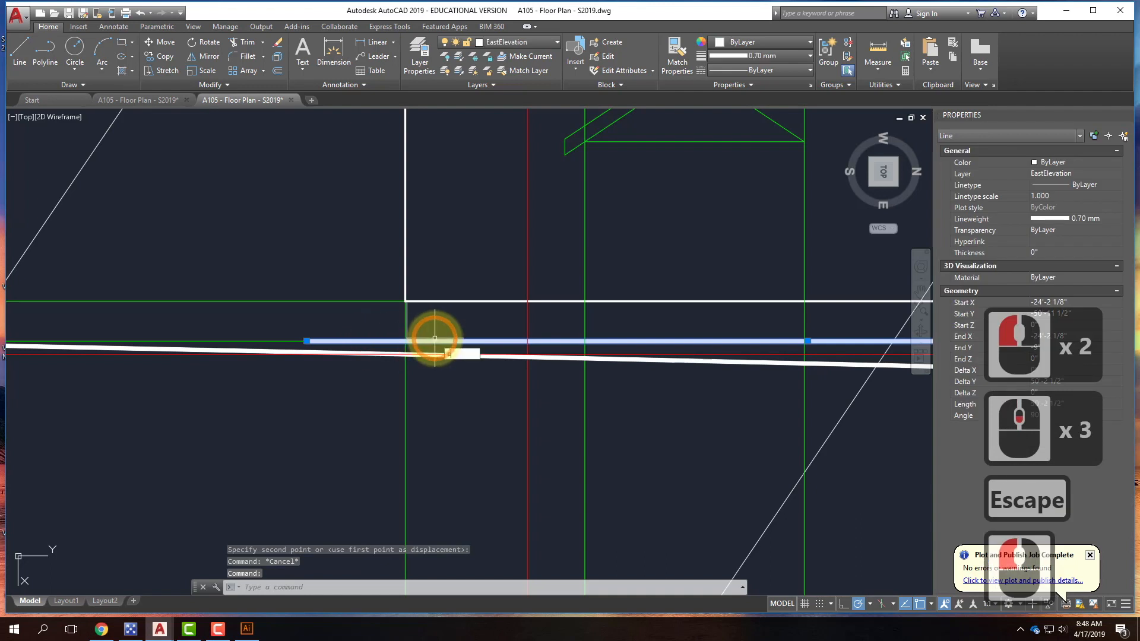
text(erase)
key(Return)
scroll(414, 308, down, 3)
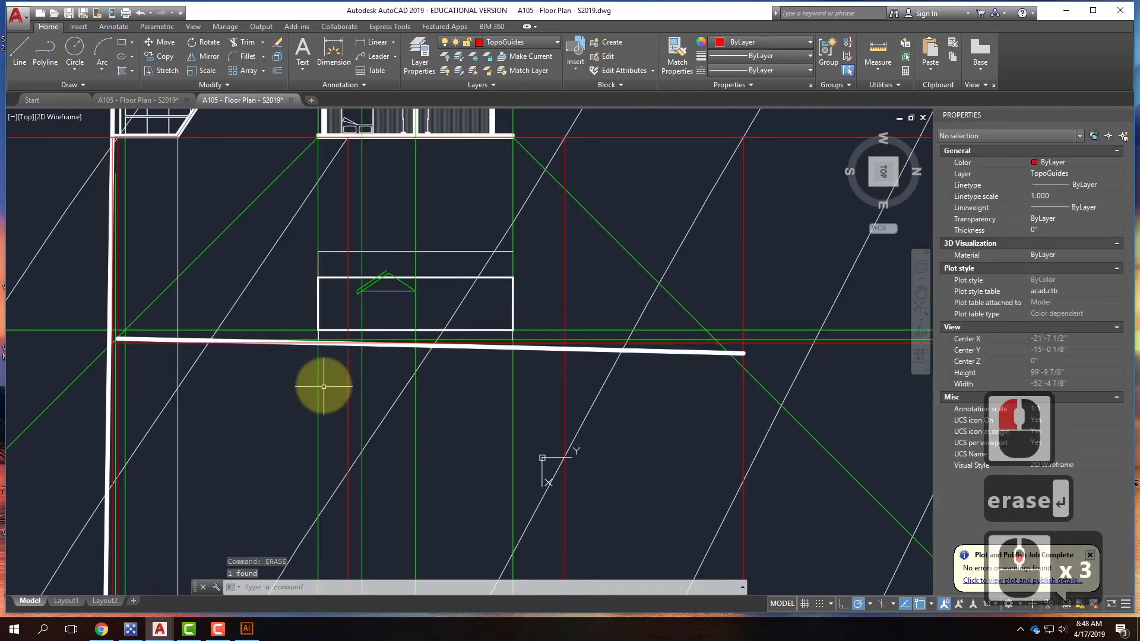
scroll(345, 330, up, 3)
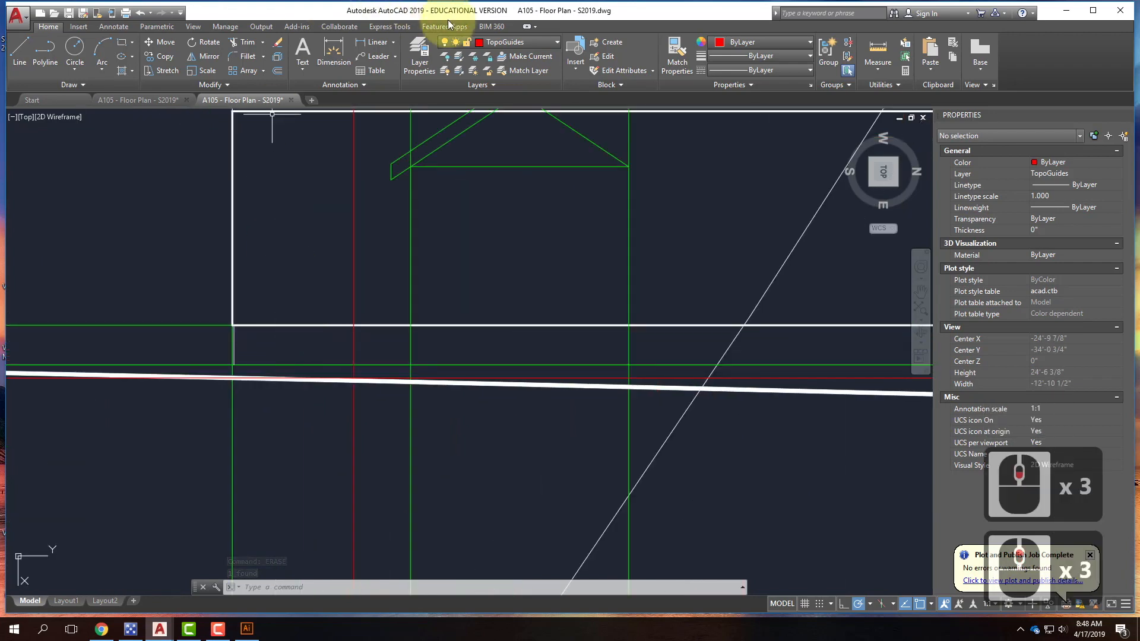
Step: Freeze the Guides layer and make EastElevation the current layer
click(513, 42)
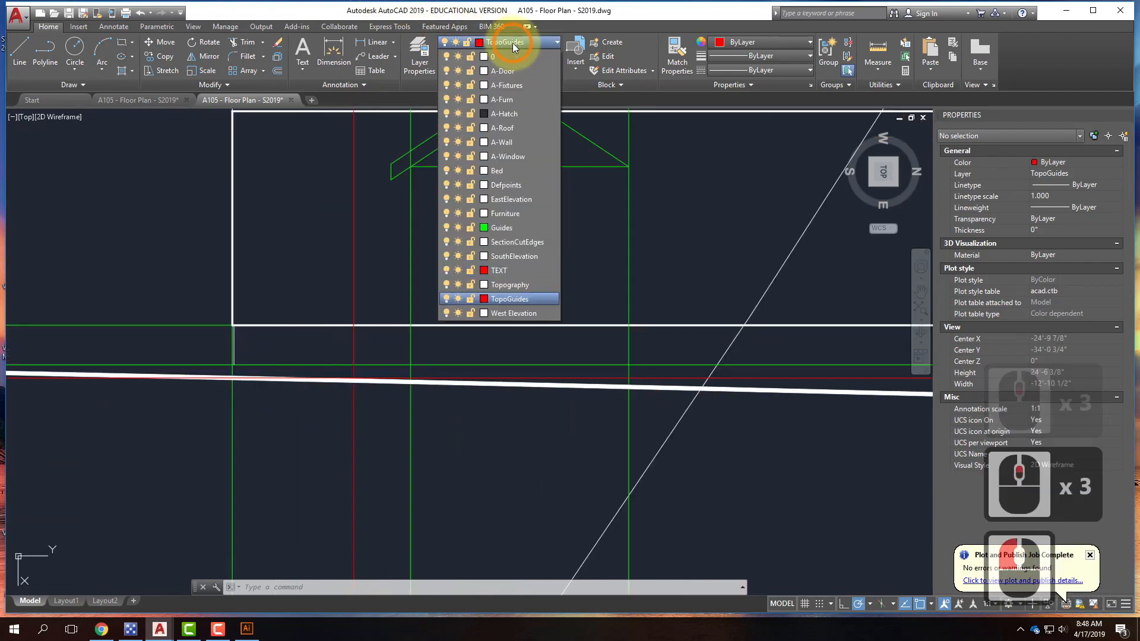
click(458, 227)
click(458, 298)
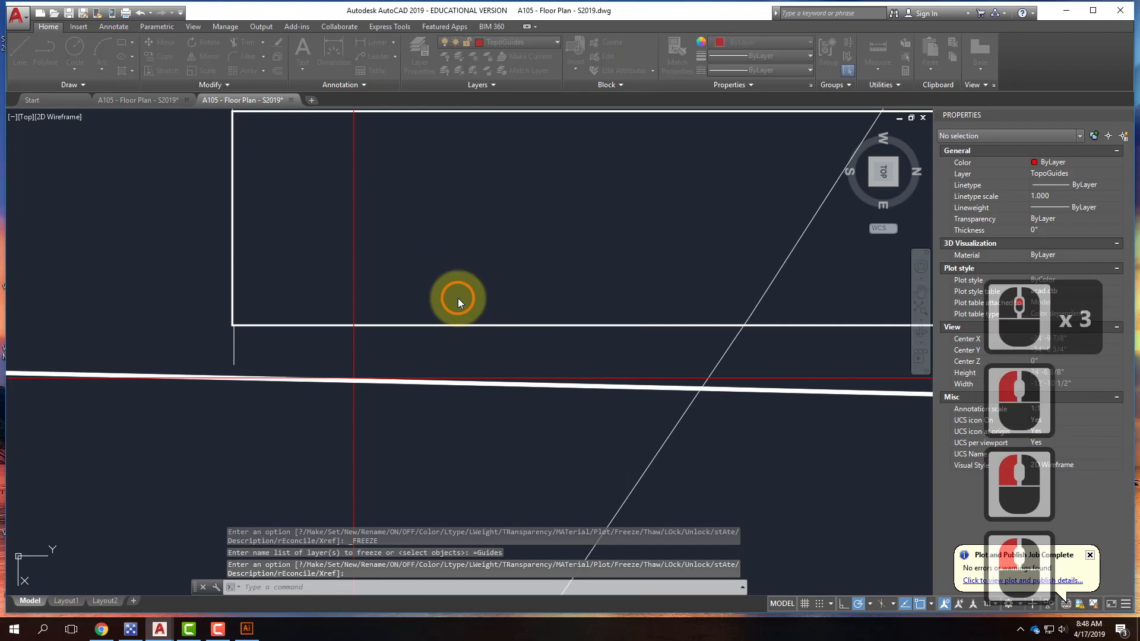
click(639, 330)
click(351, 203)
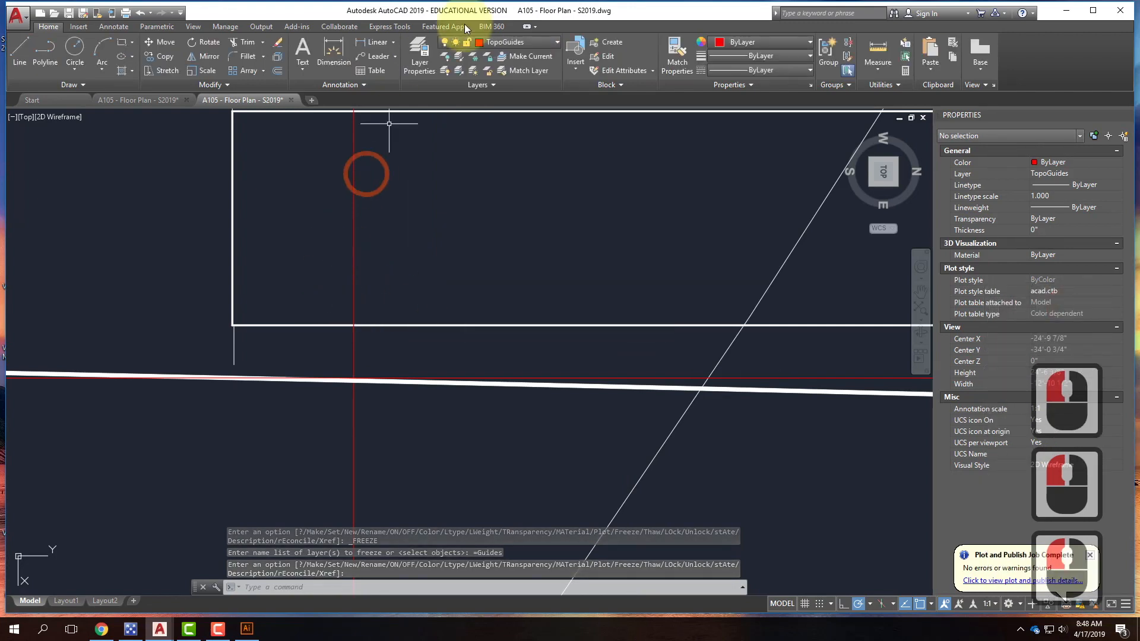
key(Escape)
key(Escape)
click(522, 42)
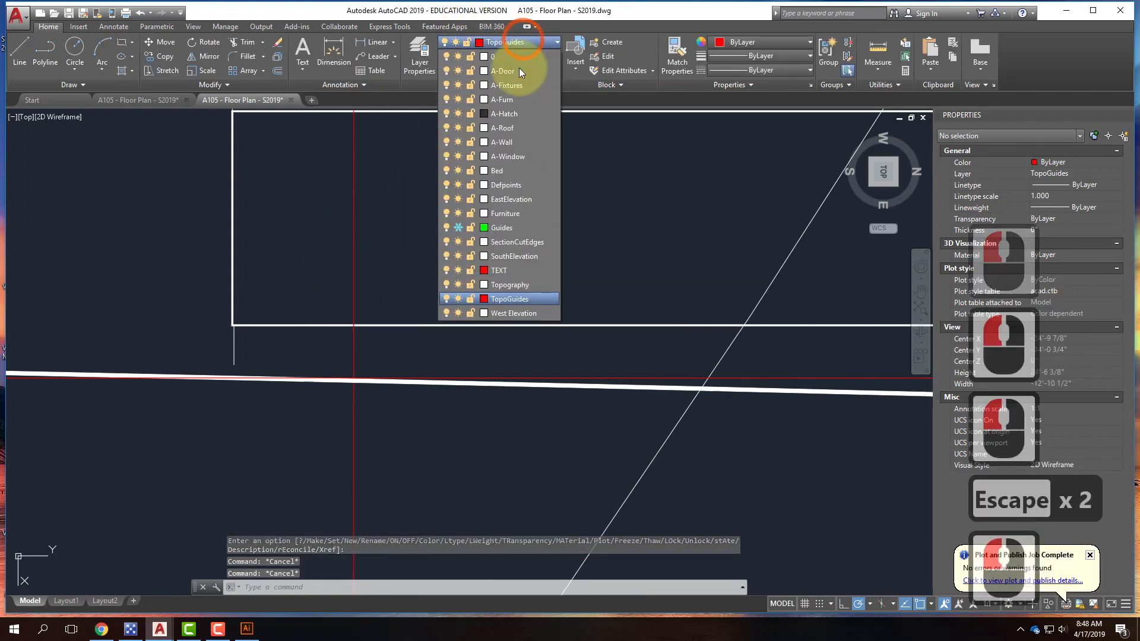
click(509, 199)
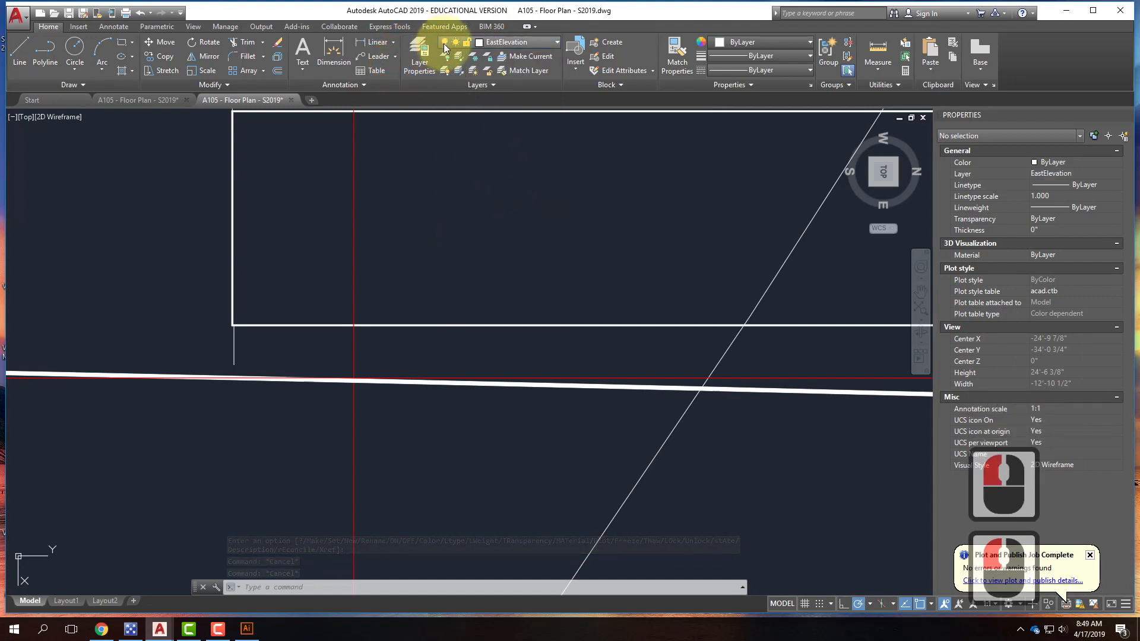
Step: Freeze the TopoGuides layer so only the elevation and topography linework remains displayed
click(504, 42)
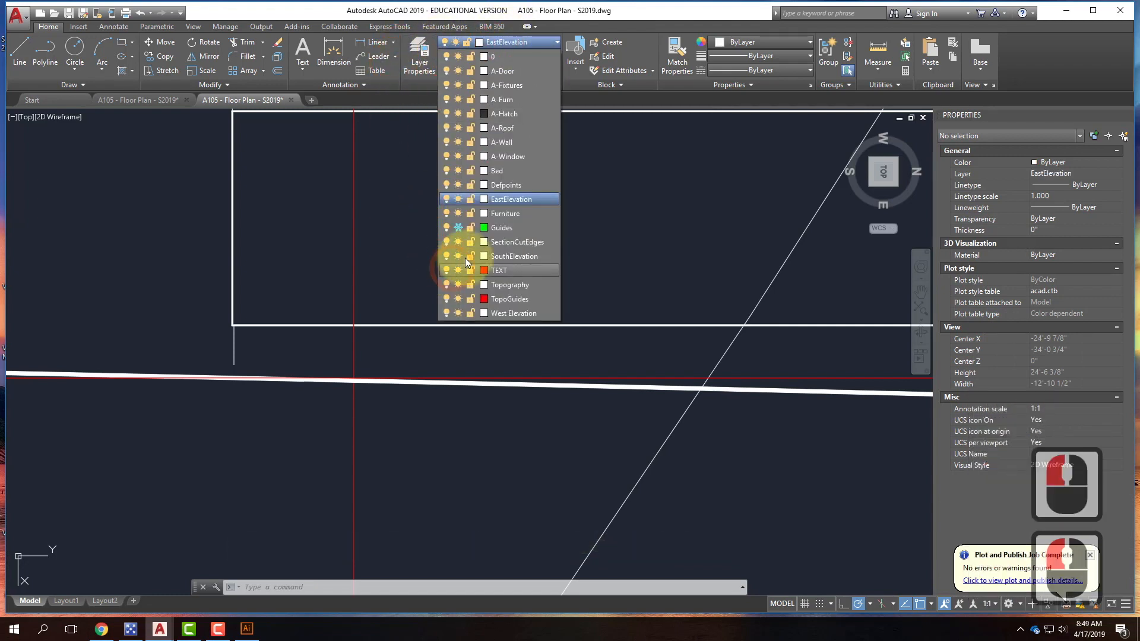
click(458, 299)
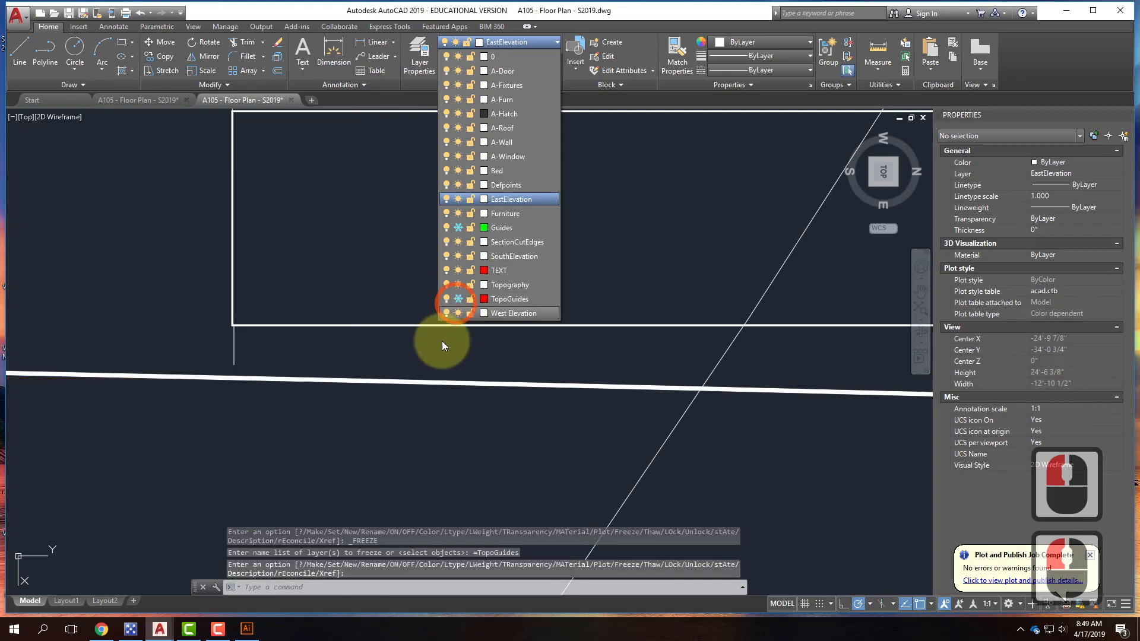
key(Escape)
scroll(310, 401, down, 2)
scroll(311, 401, down, 1)
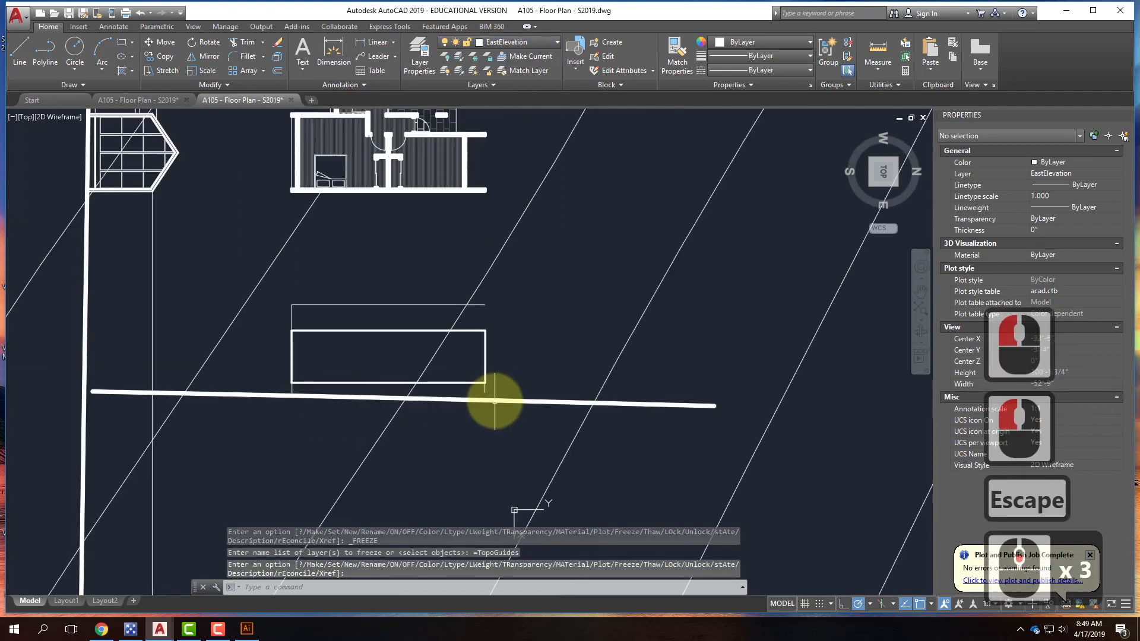
click(535, 402)
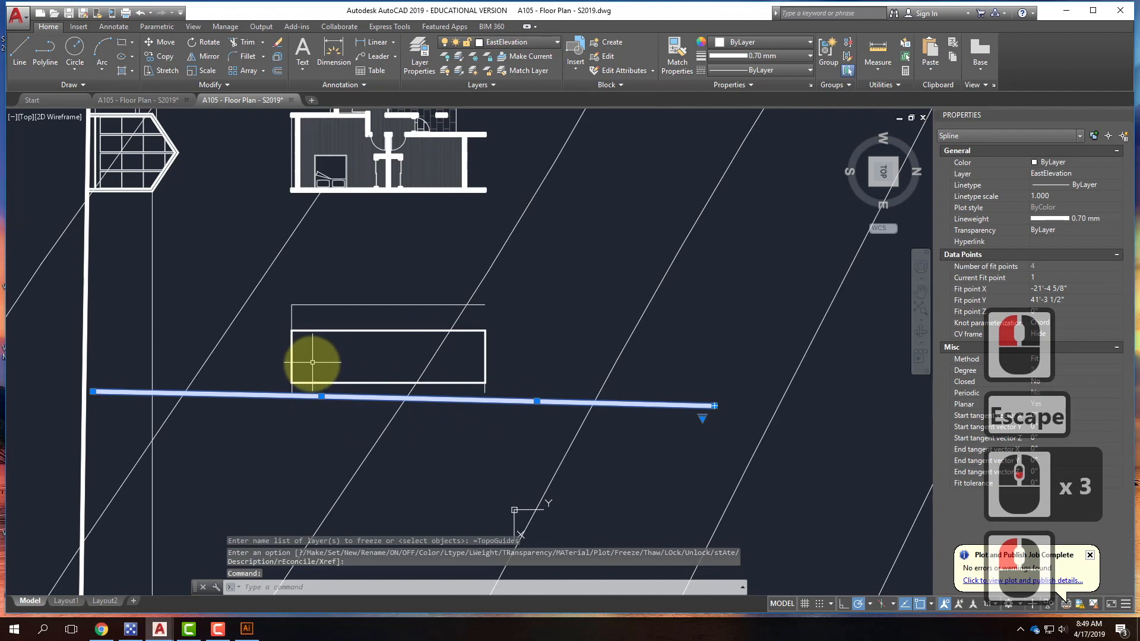
scroll(303, 374, up, 4)
text(ex)
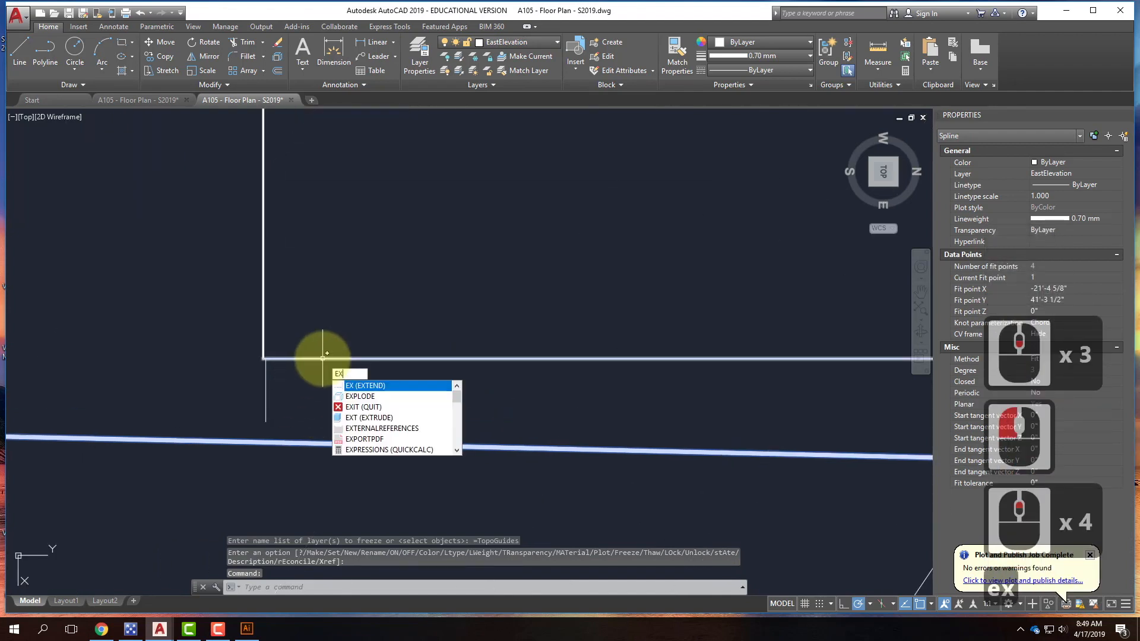
key(Escape)
key(Escape)
Step: Extend the short wall line at the east elevation's south end down to the sloping ground, using all objects as boundaries
text(extend)
key(Return)
text(all)
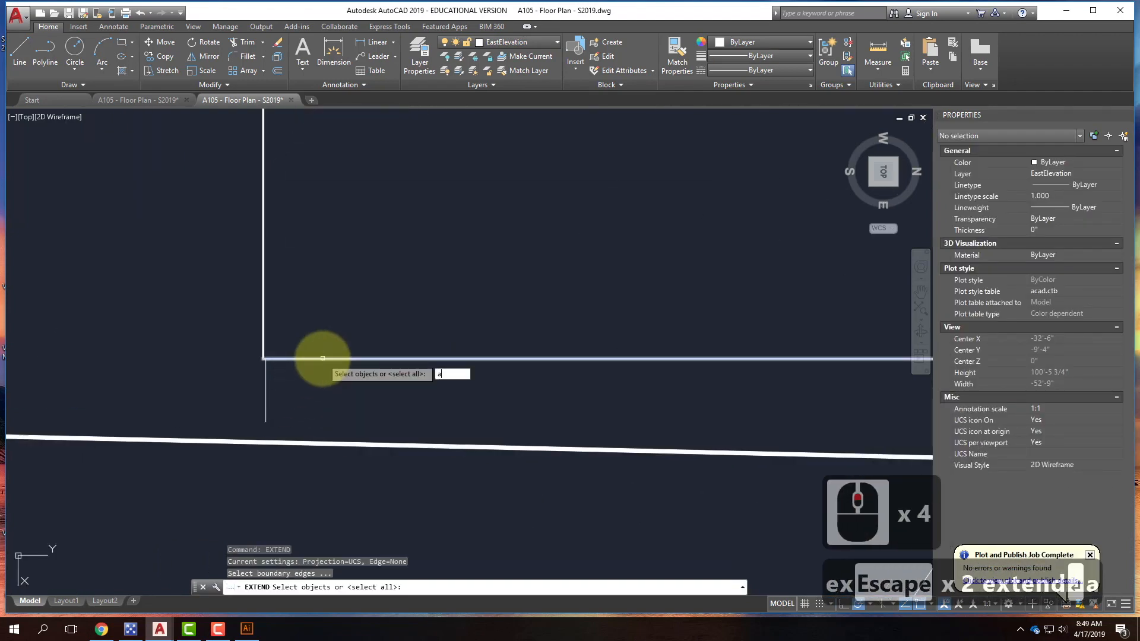
key(Return)
click(295, 395)
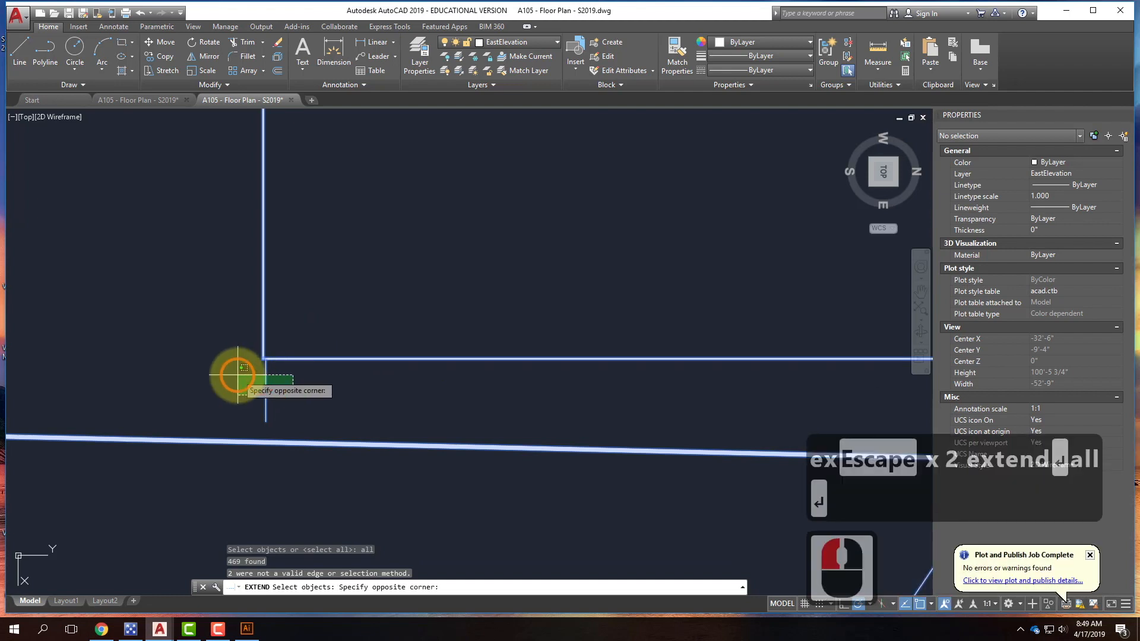
click(236, 374)
click(267, 416)
click(265, 409)
click(291, 421)
click(227, 385)
key(Return)
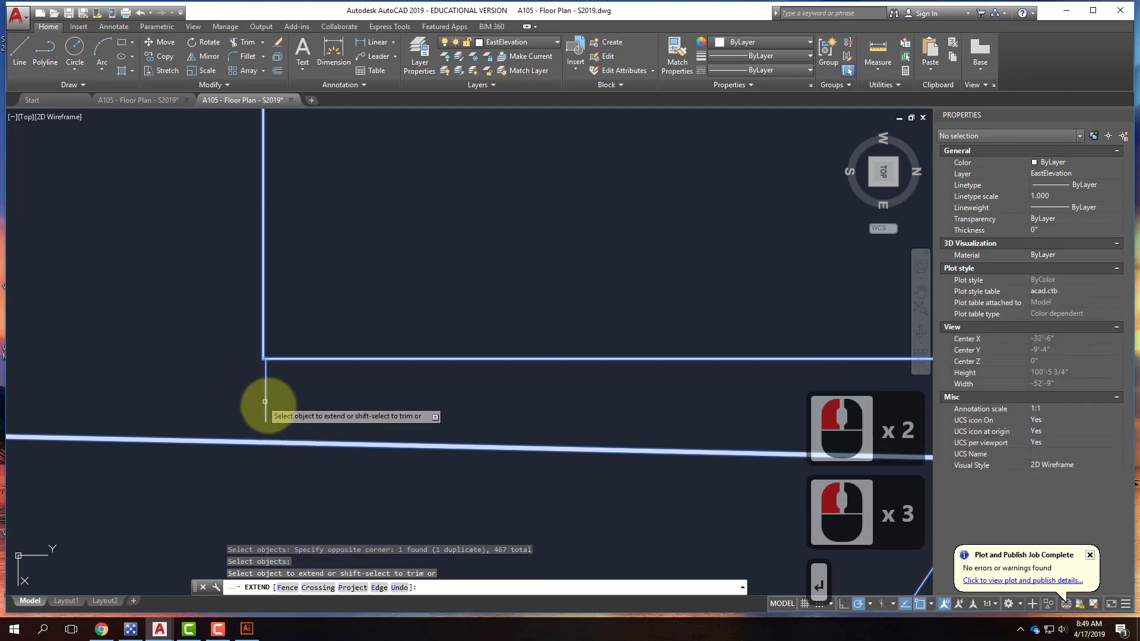
click(161, 394)
Step: Extend the short wall line at the east elevation's north end down to the sloping ground and finish the command
scroll(152, 395, down, 3)
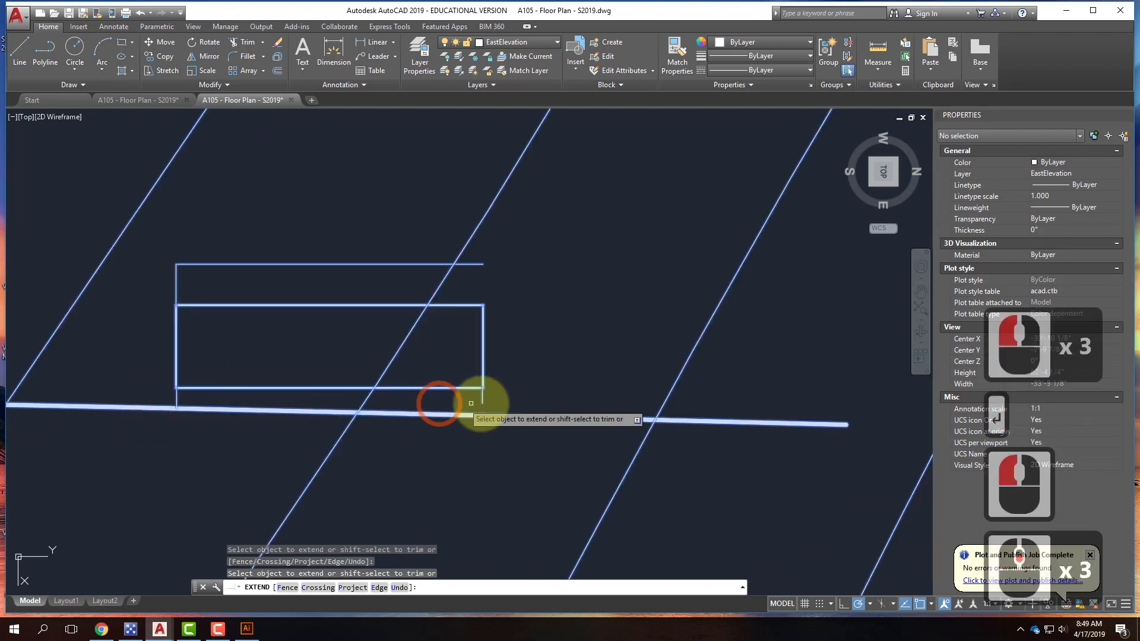
scroll(482, 397, up, 2)
click(476, 402)
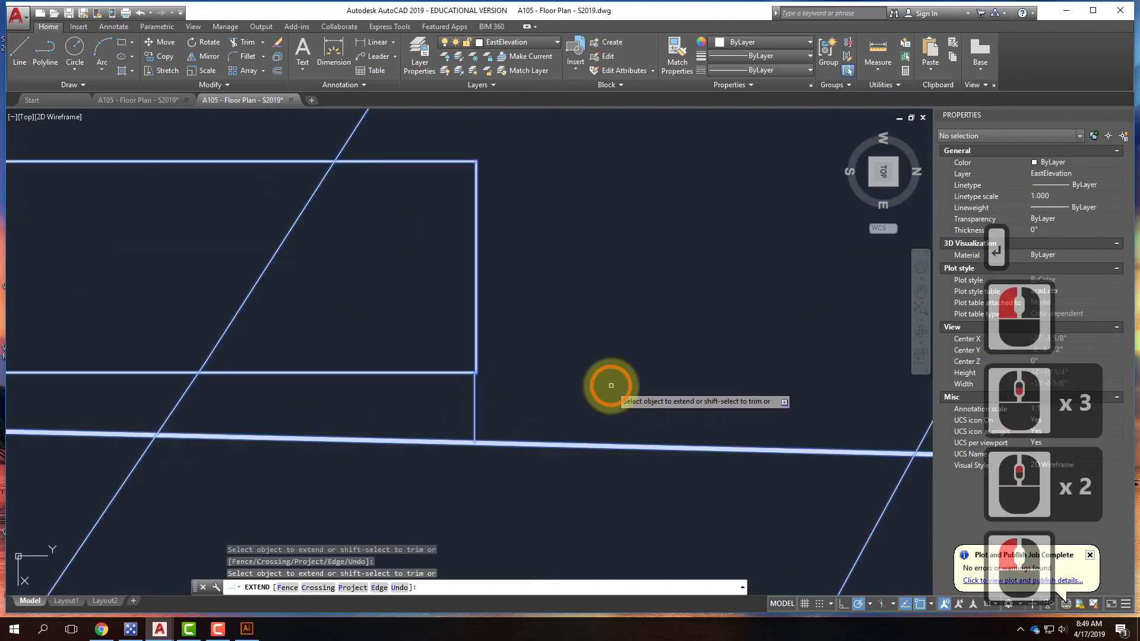
scroll(611, 386, down, 2)
key(Return)
scroll(664, 398, down, 2)
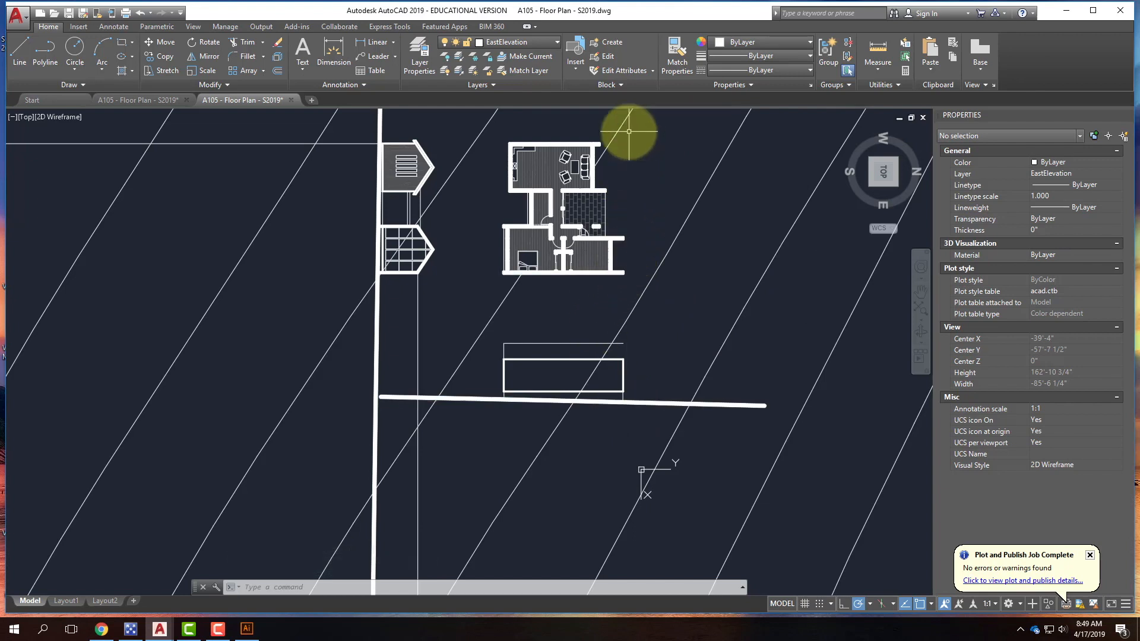
Step: Minimize the drawing program and open the plotted PDF A105 - Floor Plan - S2019-36x24 from the desktop to review the finished sheet
scroll(438, 346, down, 4)
scroll(421, 262, up, 2)
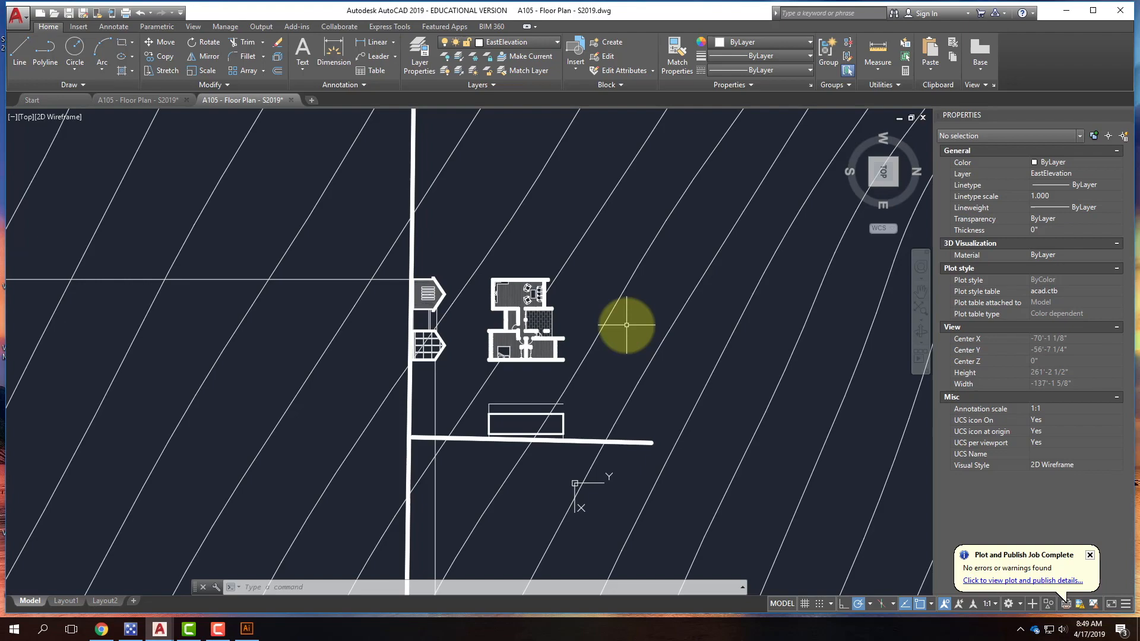
click(1067, 11)
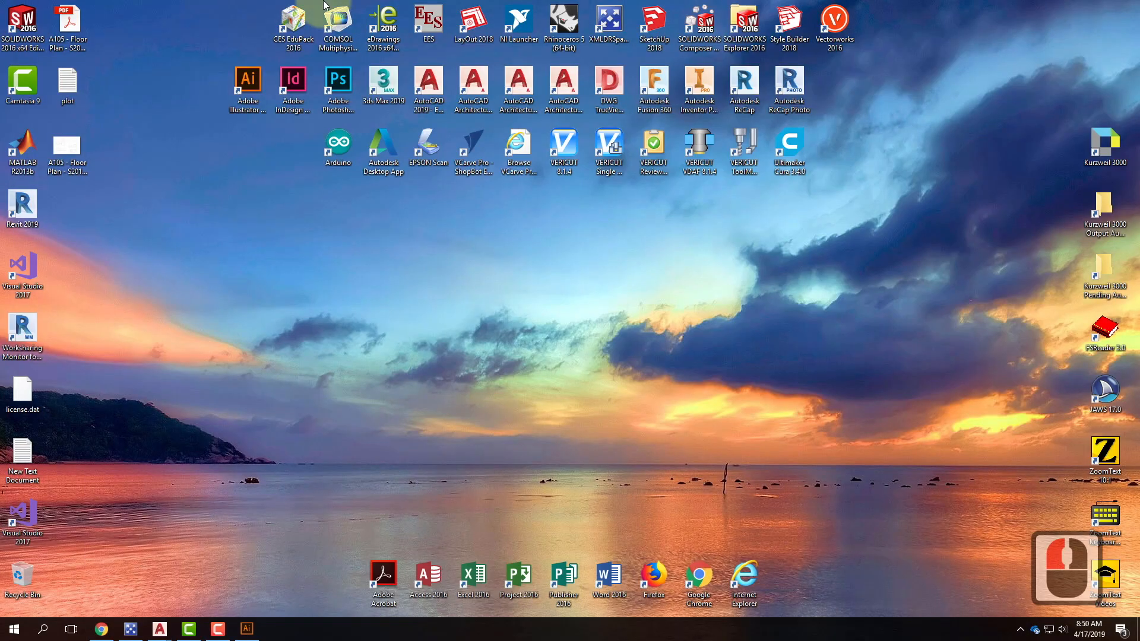
double_click(82, 28)
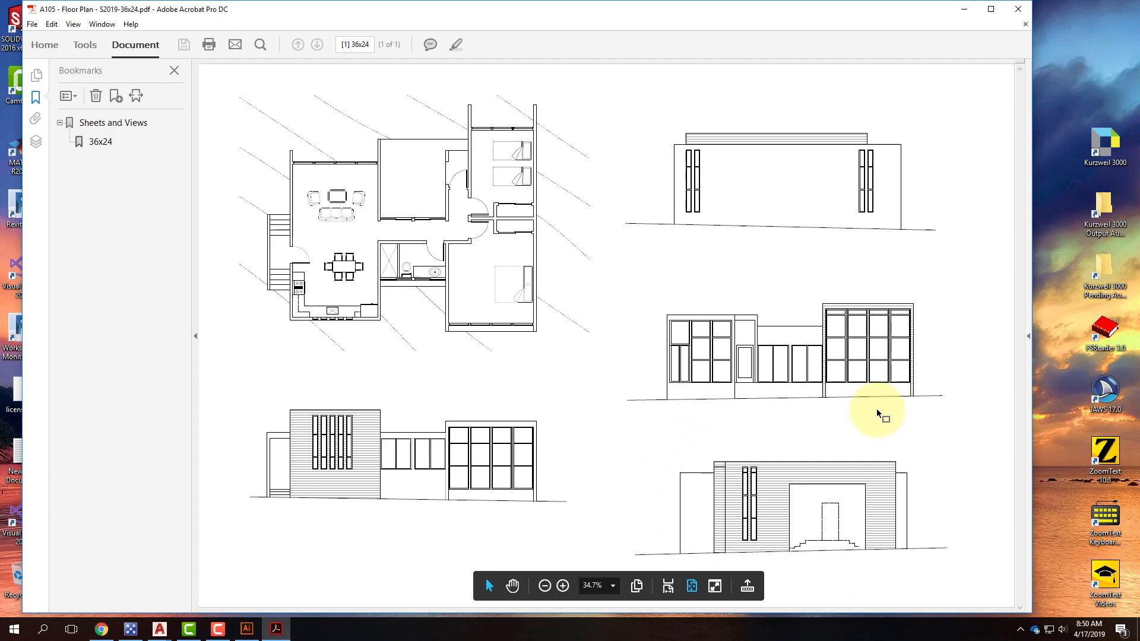
Step: Switch back to AutoCAD's finished floor plan drawing and examine the elevations around the plan in model space
click(163, 623)
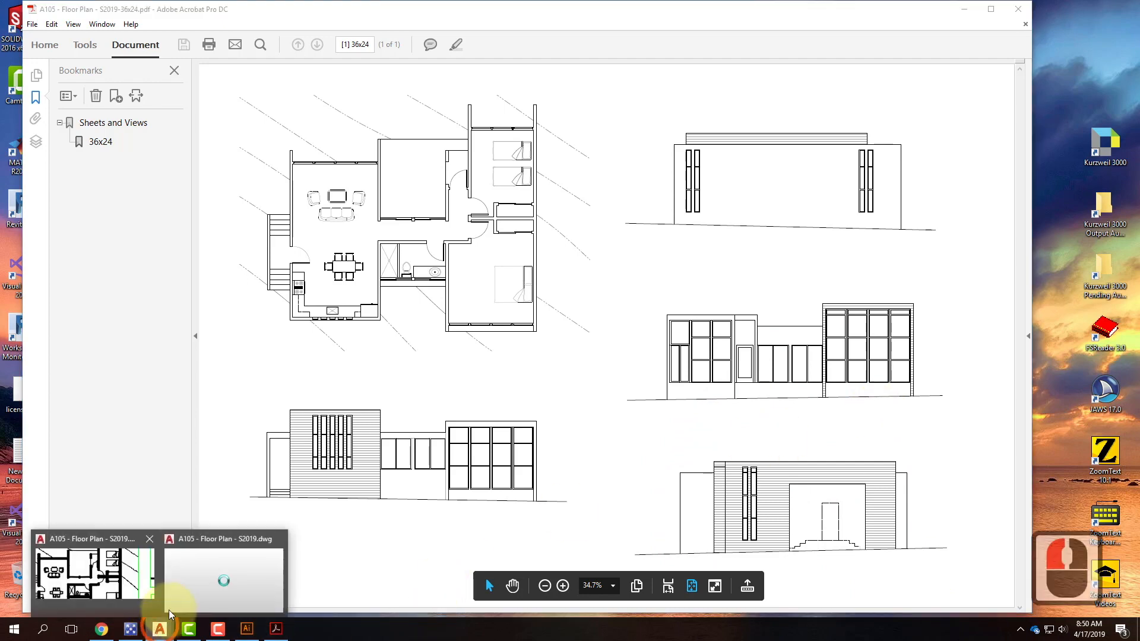
click(133, 568)
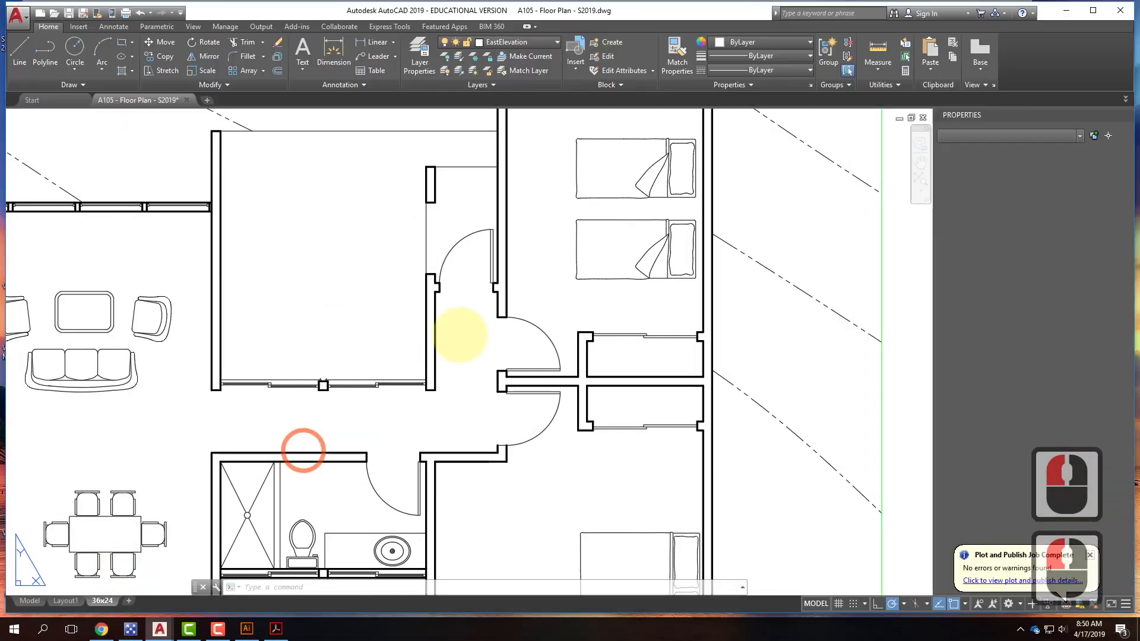
scroll(639, 295, down, 3)
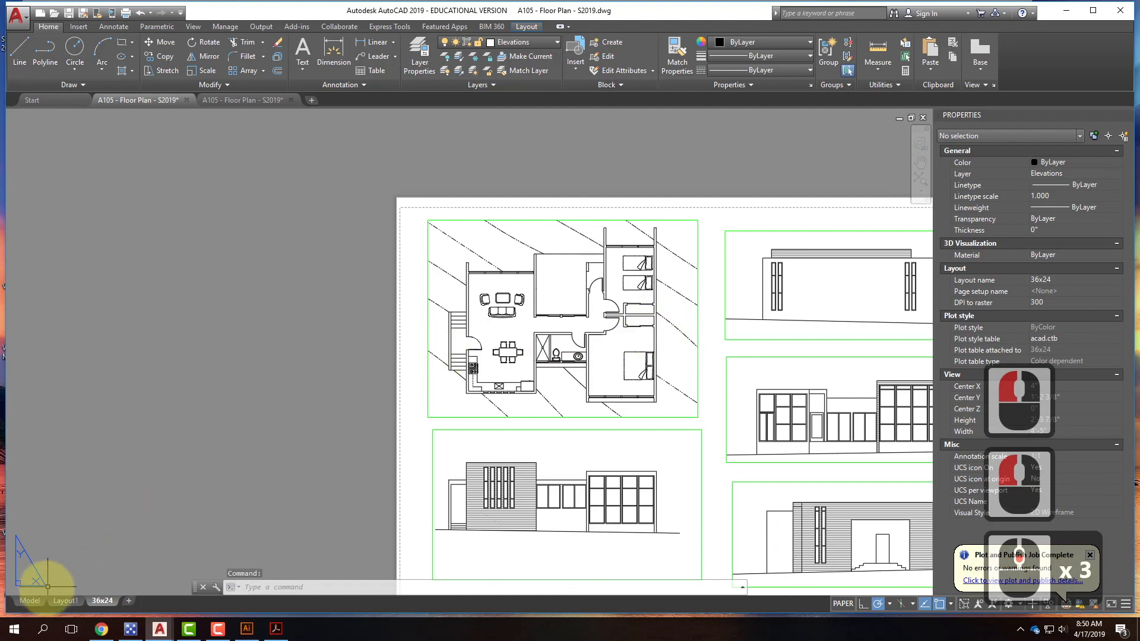
click(30, 600)
scroll(426, 256, down, 3)
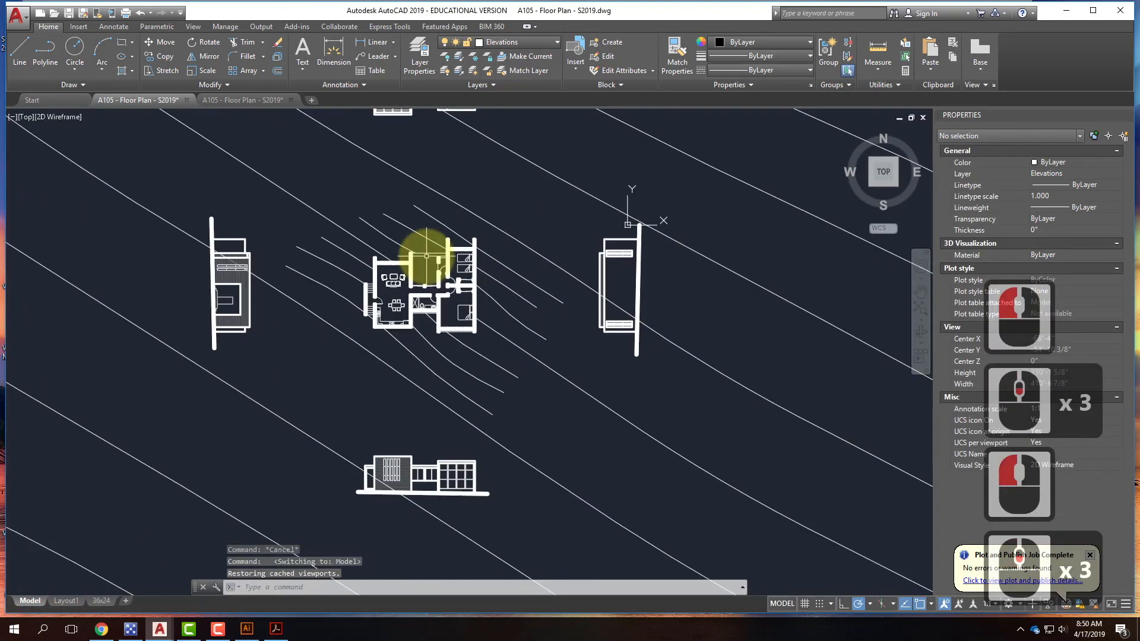
scroll(451, 338, down, 1)
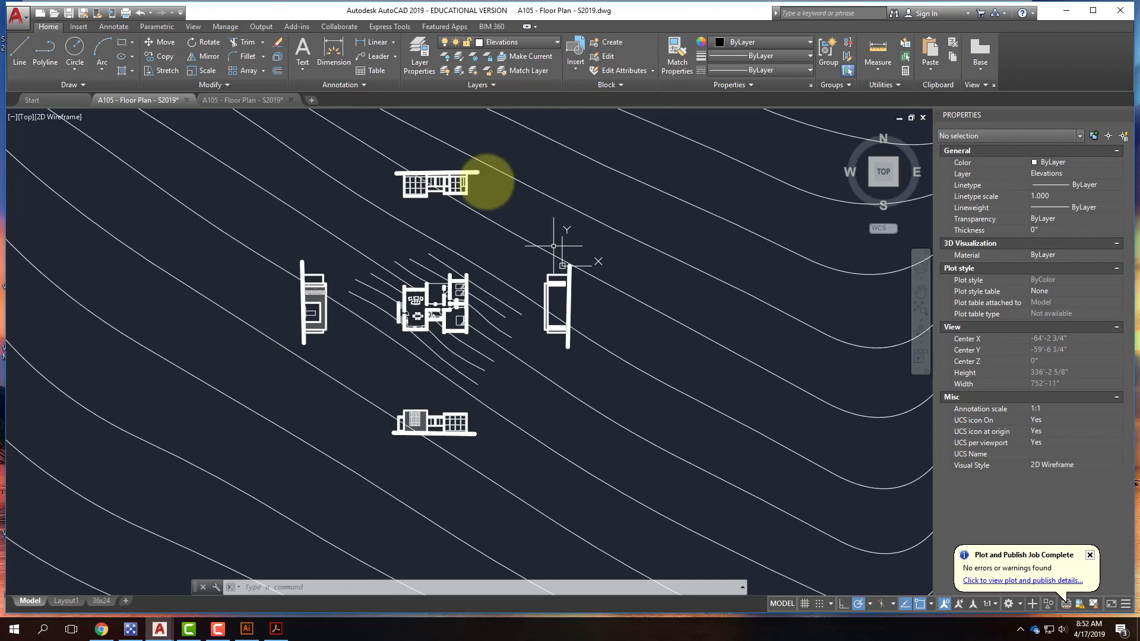
click(216, 630)
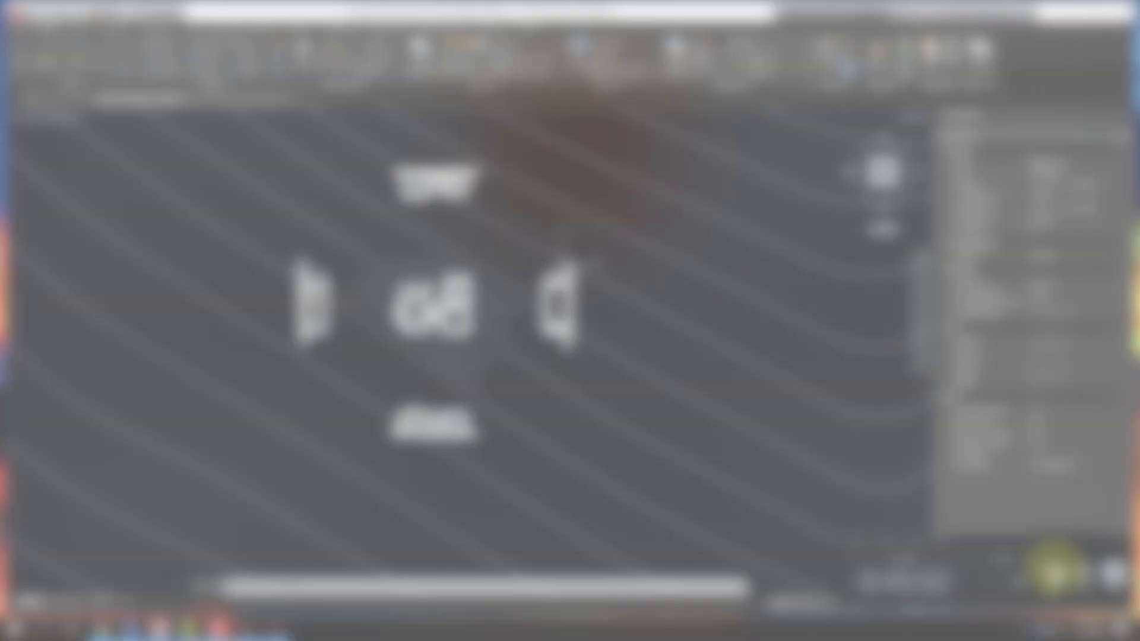